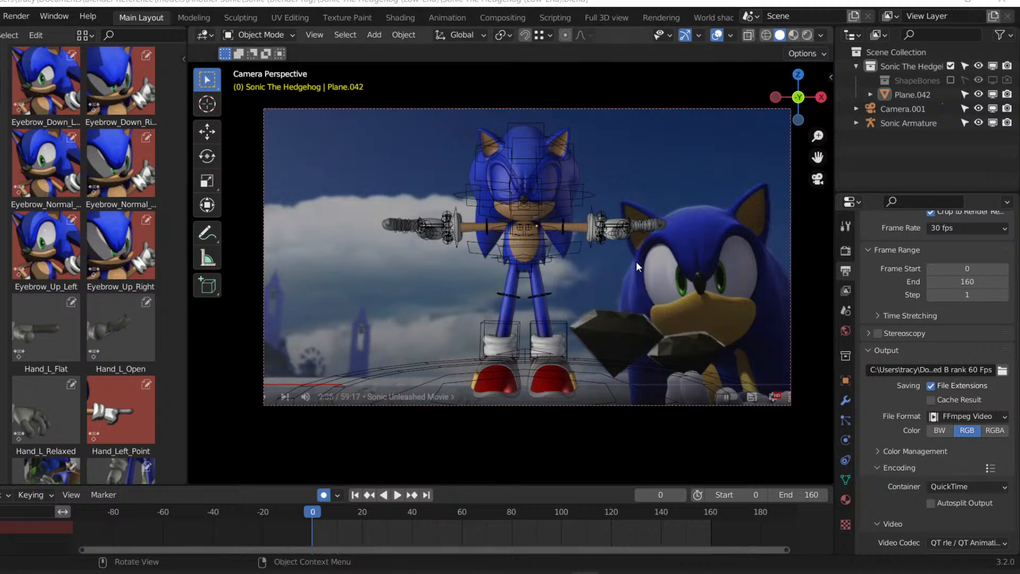
# Play the reference clip, scrub through its later frames around 100–120, and return to frame 0.
pyautogui.click(47, 97)
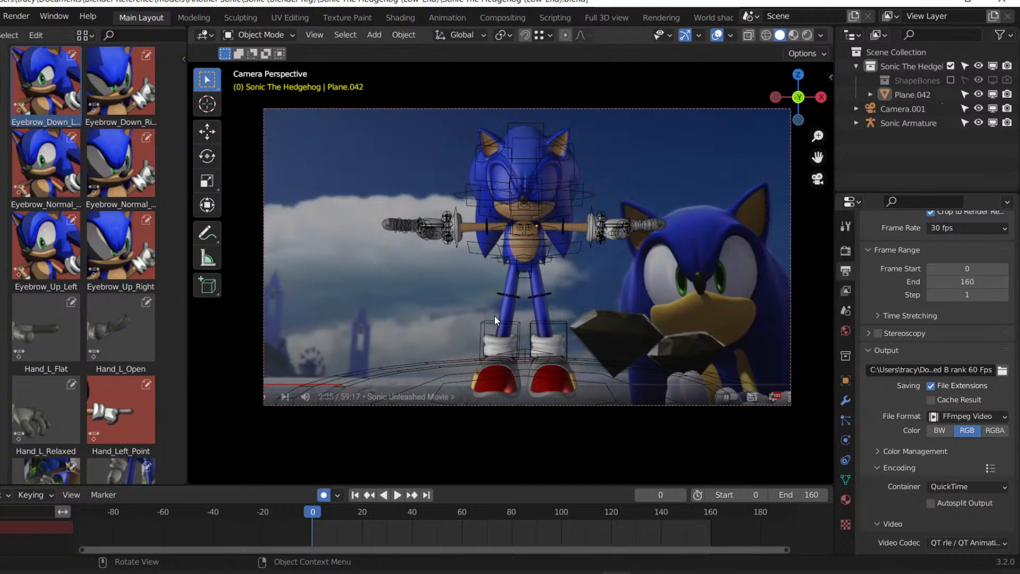
pyautogui.click(397, 495)
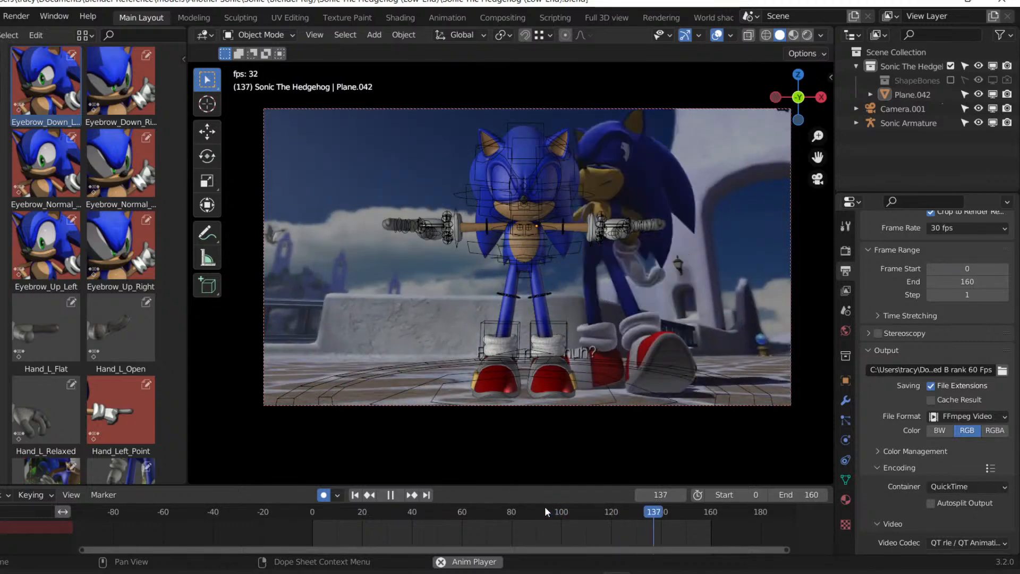
pyautogui.click(594, 506)
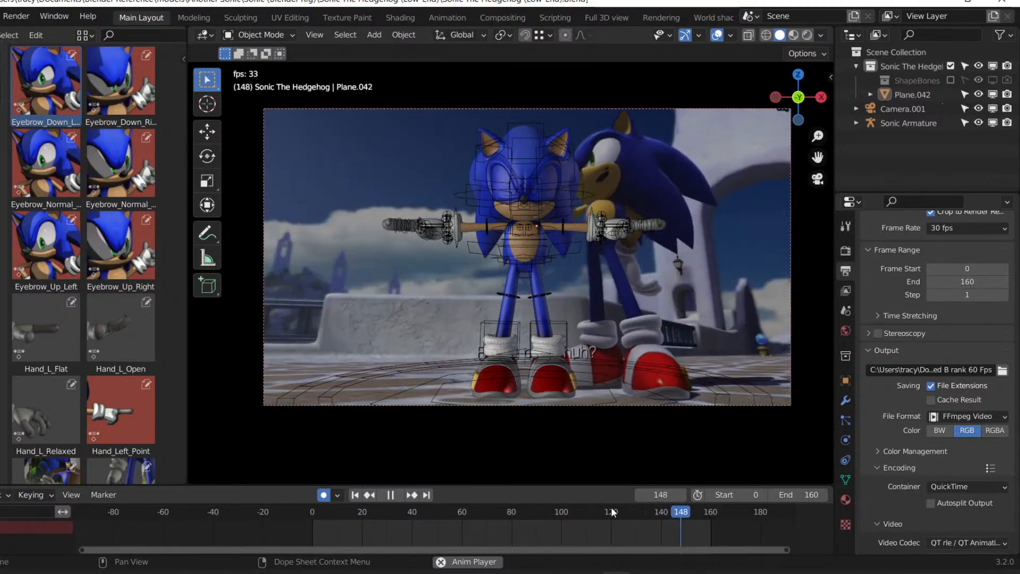
pyautogui.click(611, 508)
pyautogui.click(612, 509)
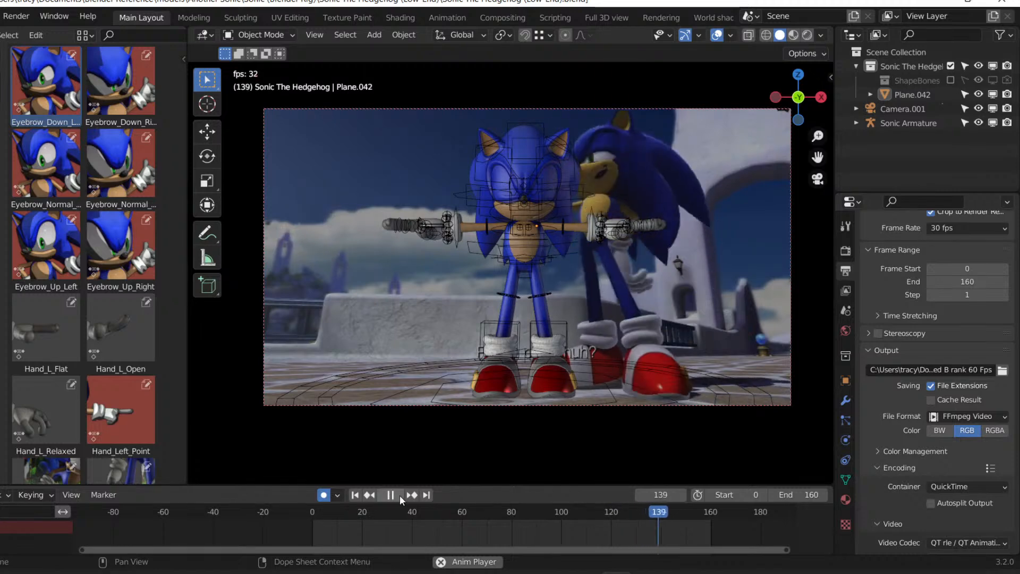
pyautogui.click(586, 512)
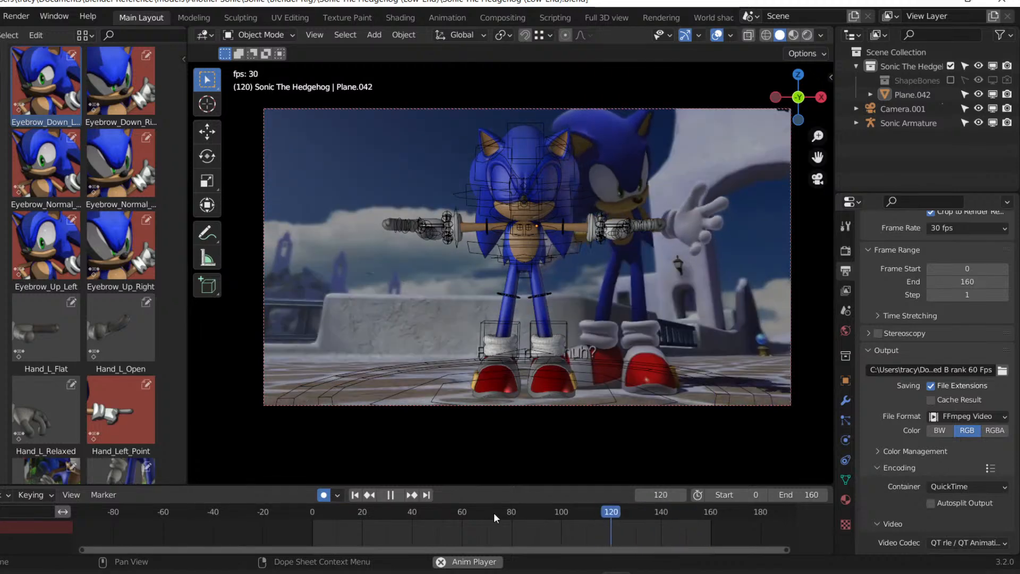
pyautogui.click(390, 495)
pyautogui.click(355, 495)
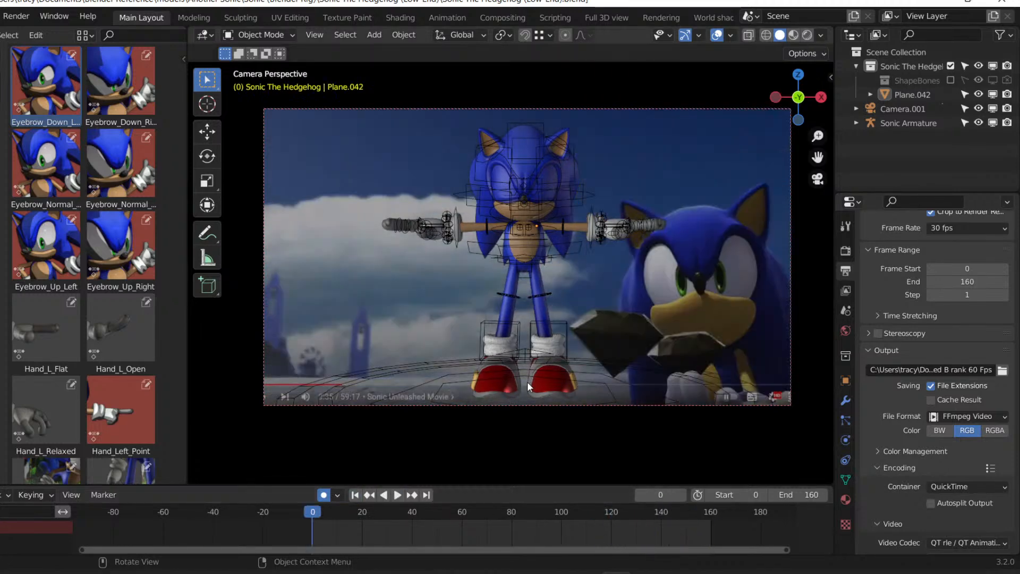
# Play the start of the reference clip again, save the file, and return to frame 0.
pyautogui.click(397, 495)
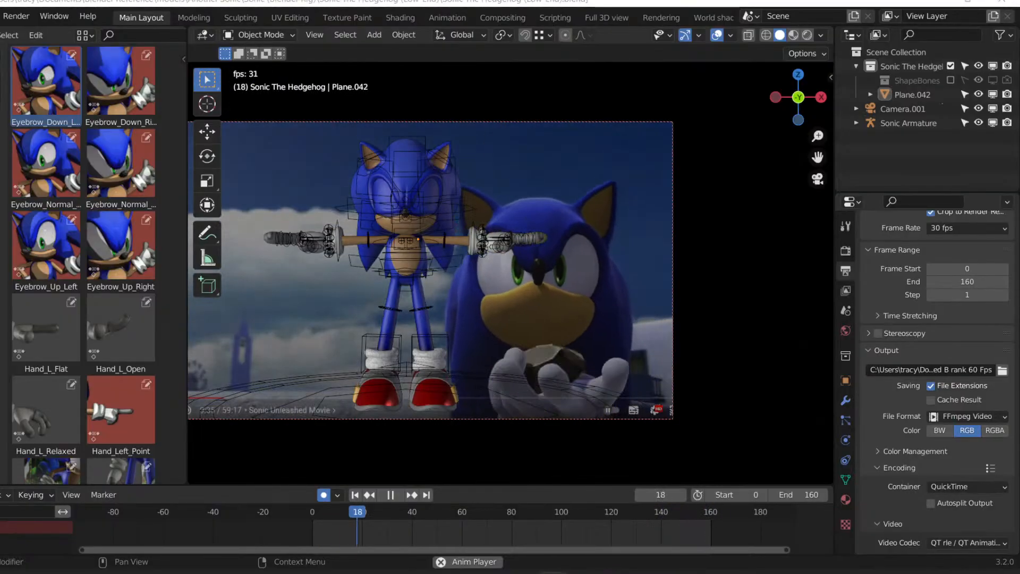
pyautogui.press('Escape')
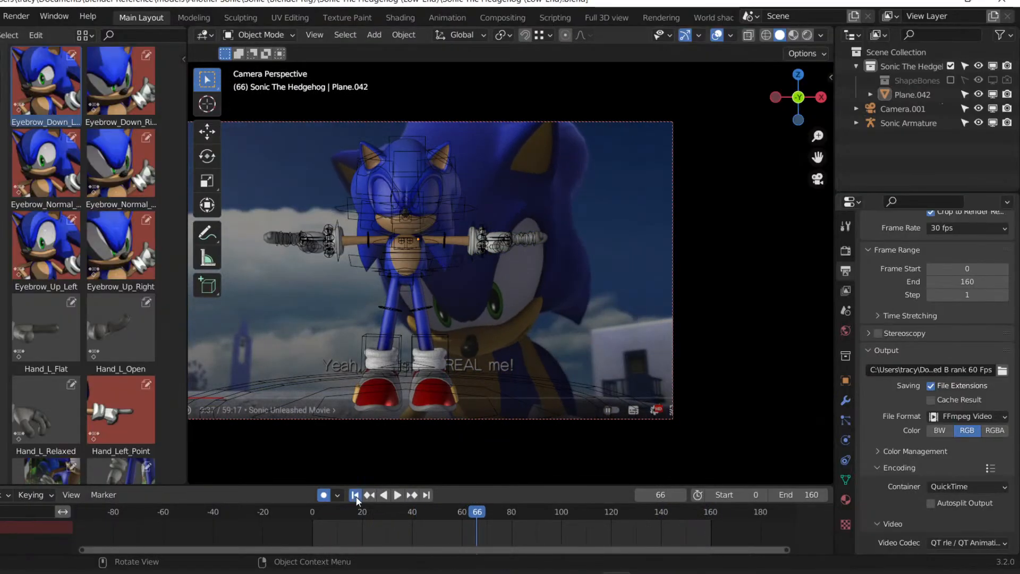
pyautogui.hotkey('ctrl', 's')
pyautogui.press('Home')
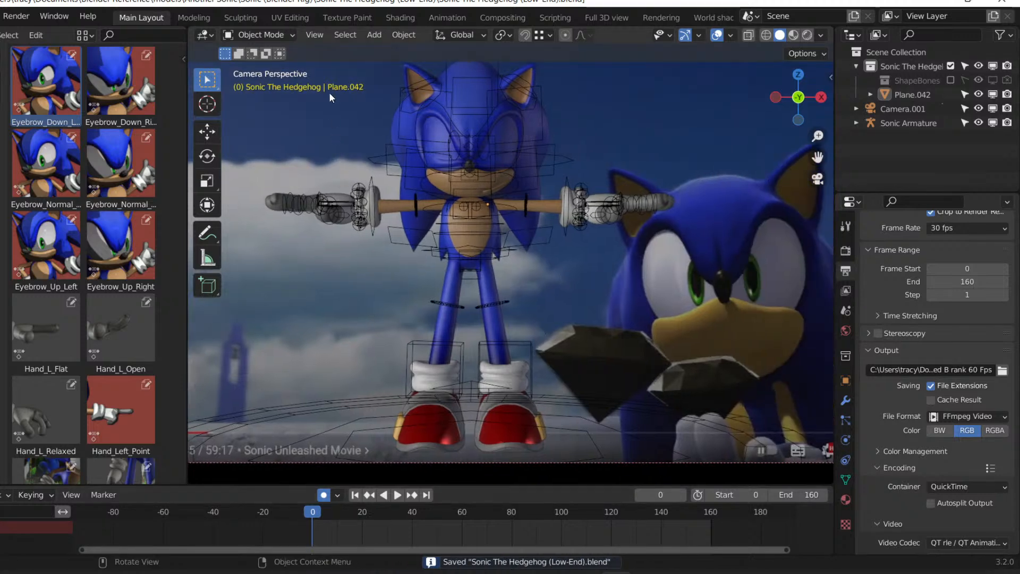
pyautogui.click(259, 35)
pyautogui.click(467, 135)
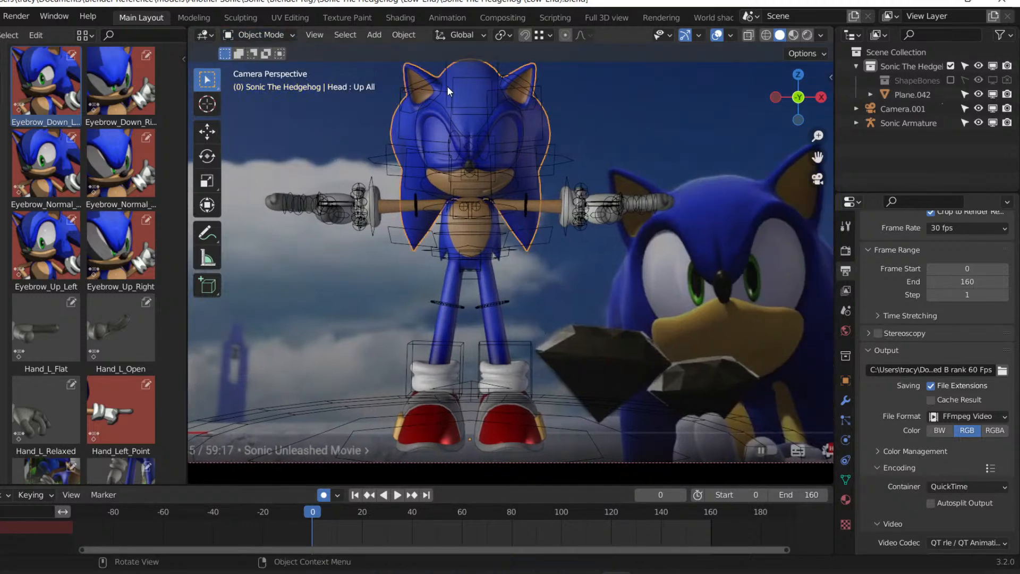
pyautogui.click(443, 62)
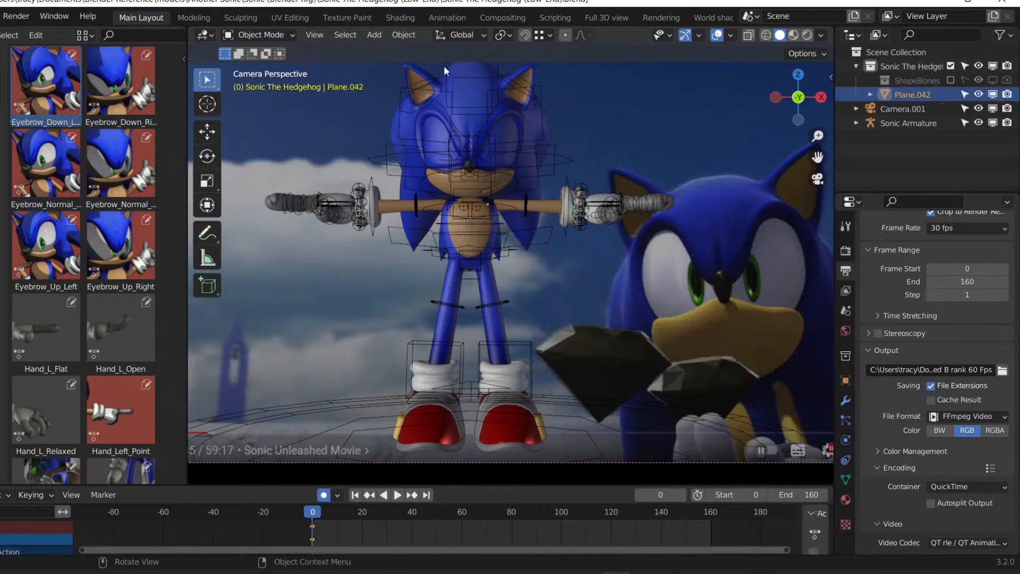
pyautogui.click(446, 65)
pyautogui.click(257, 32)
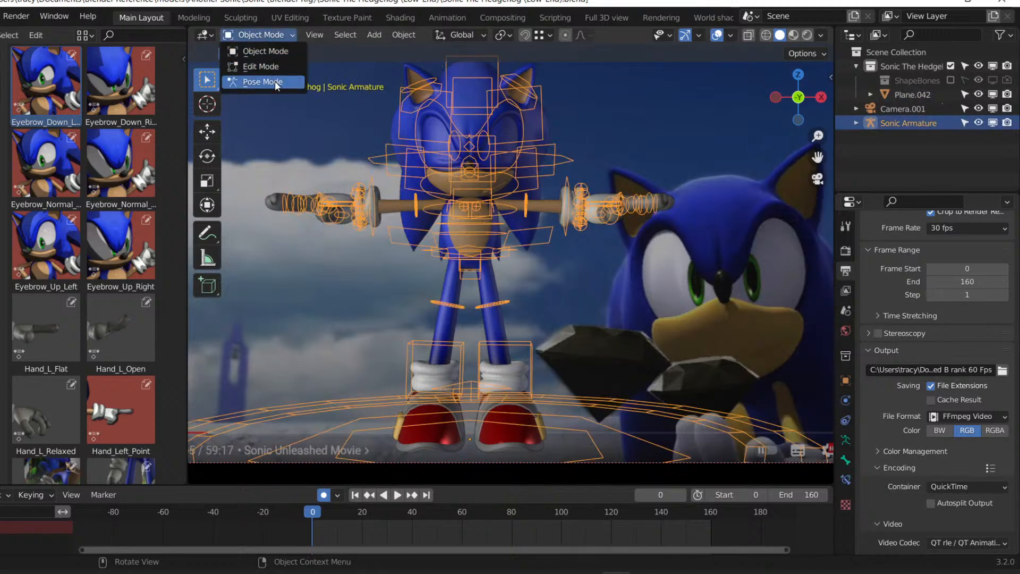
pyautogui.click(275, 81)
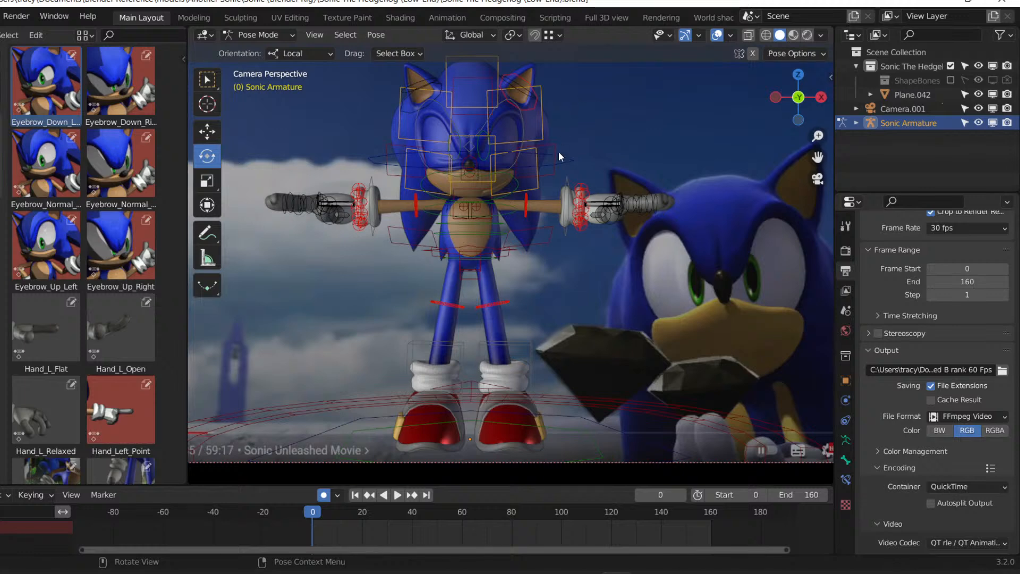
pyautogui.scroll(2, 561, 191)
pyautogui.keyDown('shift'); pyautogui.moveTo(560, 189); pyautogui.dragTo(503, 143, button='middle'); pyautogui.keyUp('shift')
pyautogui.scroll(-2, 514, 196)
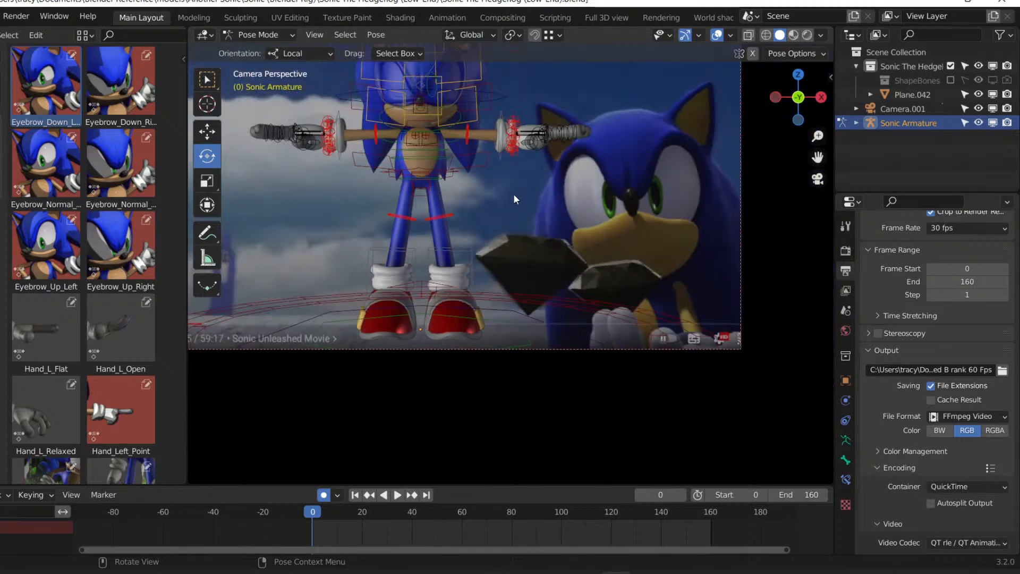
pyautogui.click(253, 35)
pyautogui.click(257, 49)
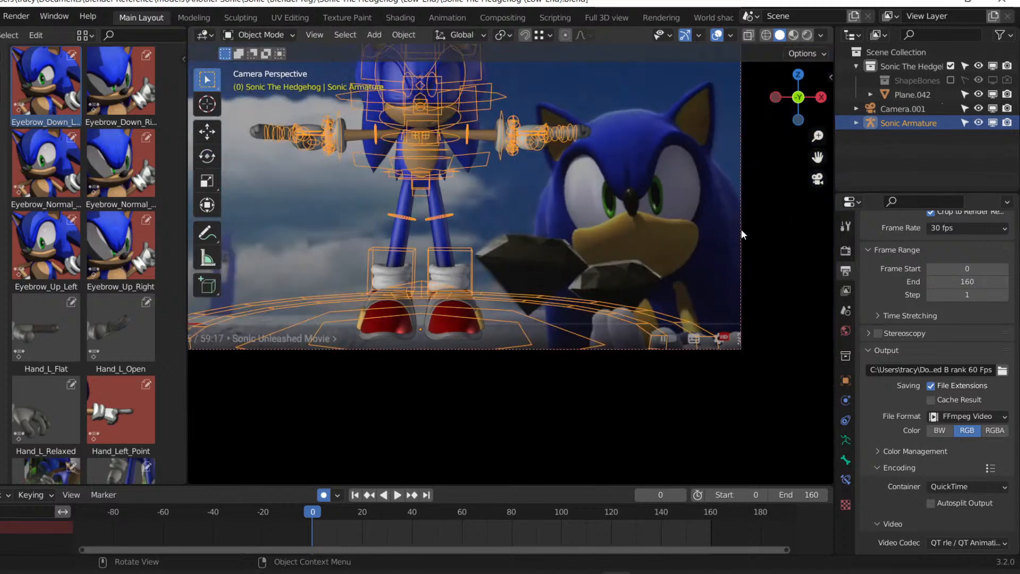
# Select Camera.001 and align it to an angled close-up view of the Sonic model at frame 0.
pyautogui.click(741, 229)
pyautogui.click(904, 108)
pyautogui.press('Home')
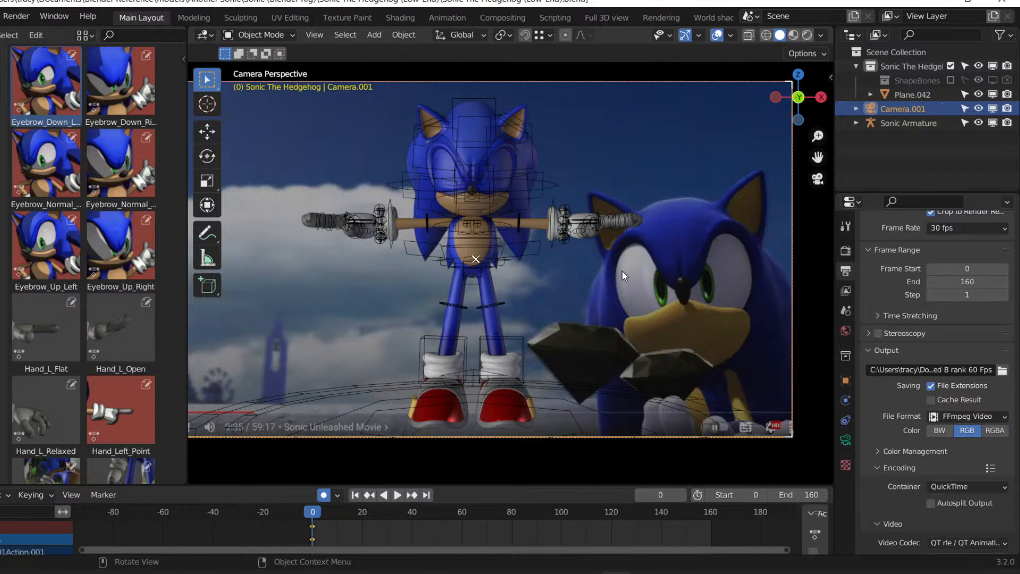
pyautogui.moveTo(621, 270); pyautogui.dragTo(566, 287, button='middle')
pyautogui.press('ctrl+KP_0')
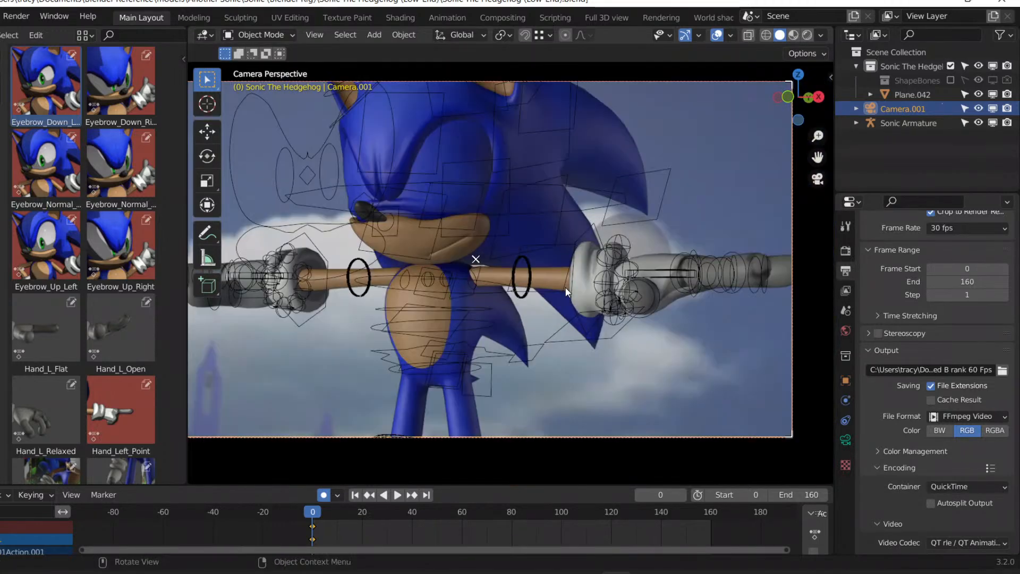
# Move and trackball-rotate the camera at frame 0 to frame Sonic's head, torso and outstretched arms.
pyautogui.press('g')
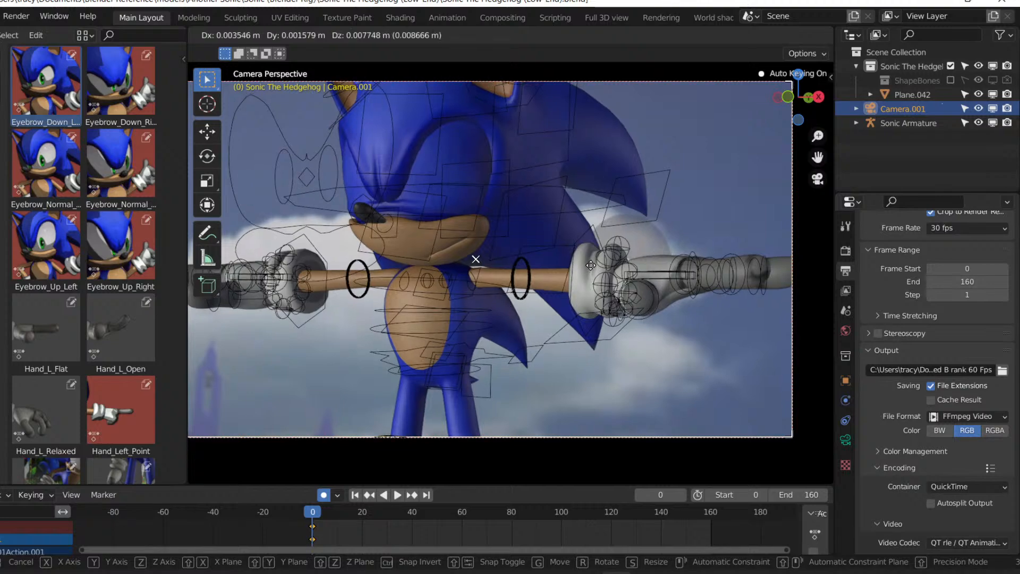
pyautogui.click(589, 256)
pyautogui.press('r')
pyautogui.press('r')
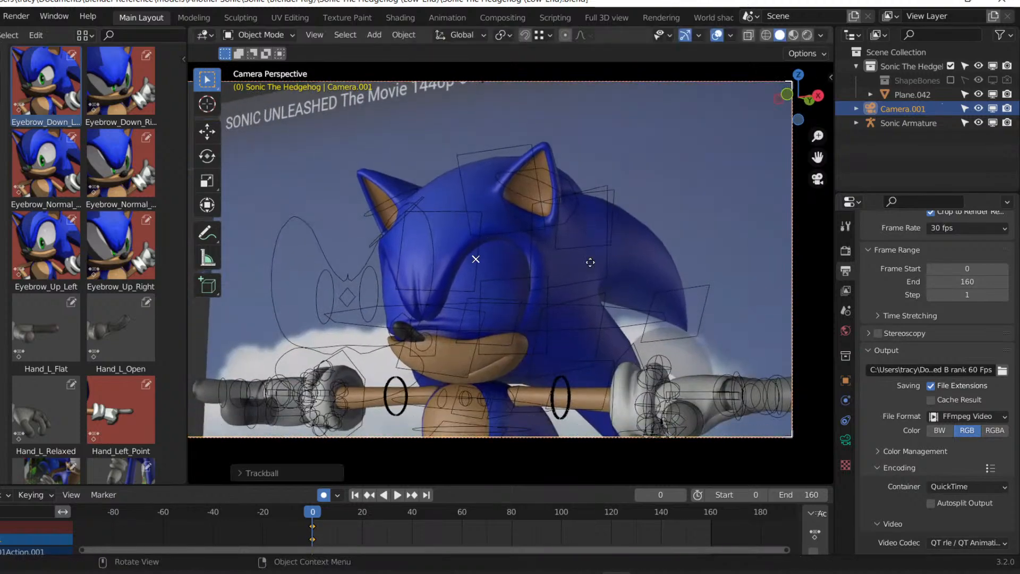
pyautogui.click(600, 298)
pyautogui.press('g')
pyautogui.click(605, 332)
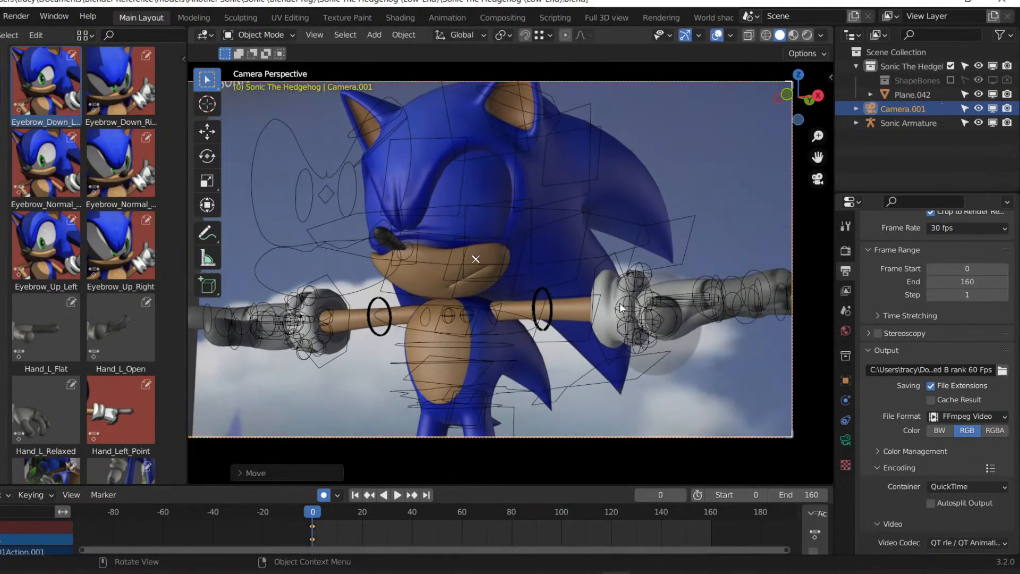
# Realign the camera slightly around Sonic and trackball-rotate it into a tilted close-up with the arms sloping.
pyautogui.press('KP_0')
pyautogui.moveTo(610, 301); pyautogui.dragTo(668, 302, button='middle')
pyautogui.press('KP_0')
pyautogui.press('g')
pyautogui.press('r')
pyautogui.press('r')
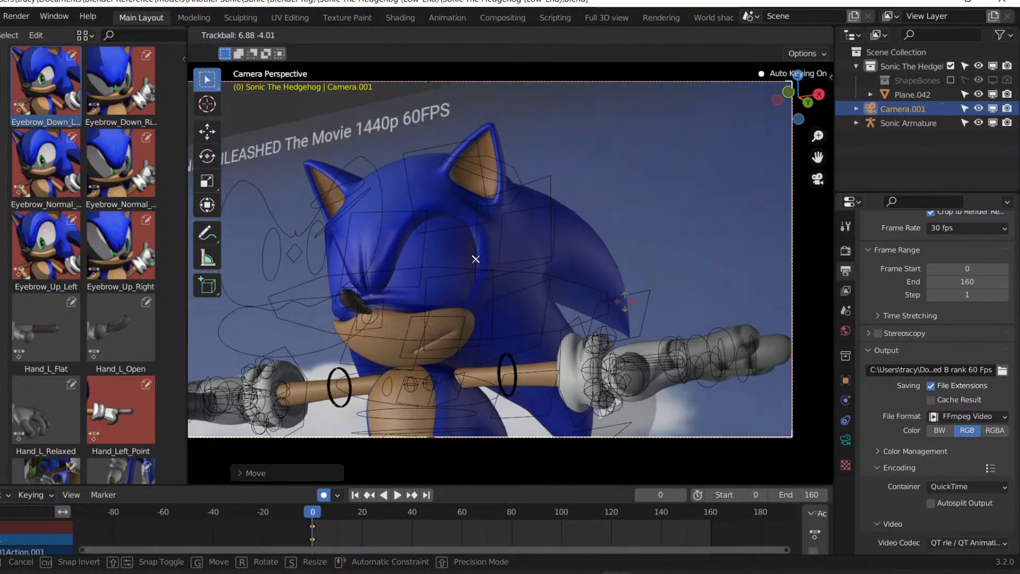
pyautogui.click(472, 255)
# Set the camera's focal length to 40 mm and keyframe it at frame 0.
pyautogui.click(846, 441)
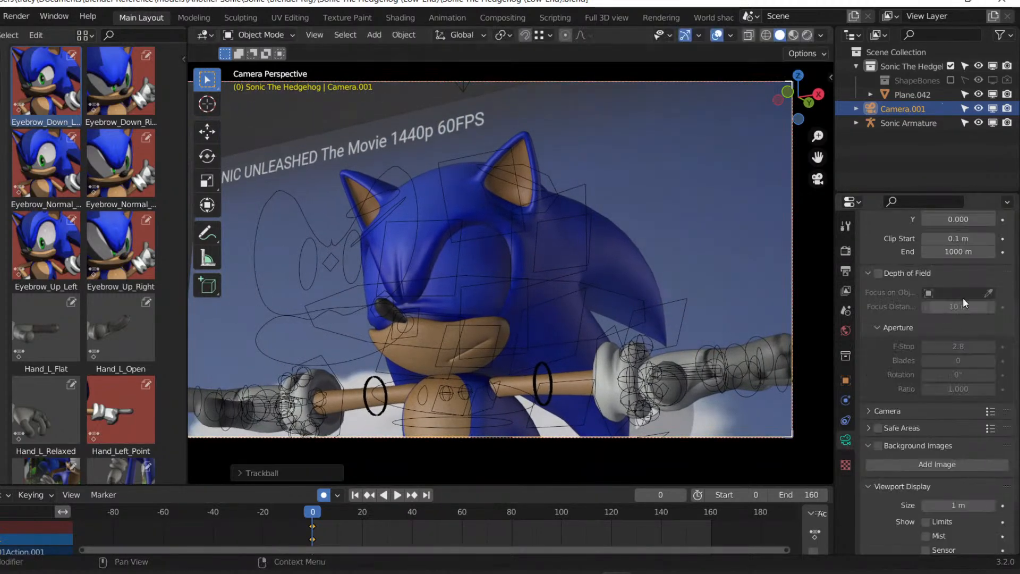
pyautogui.scroll(5, 960, 293)
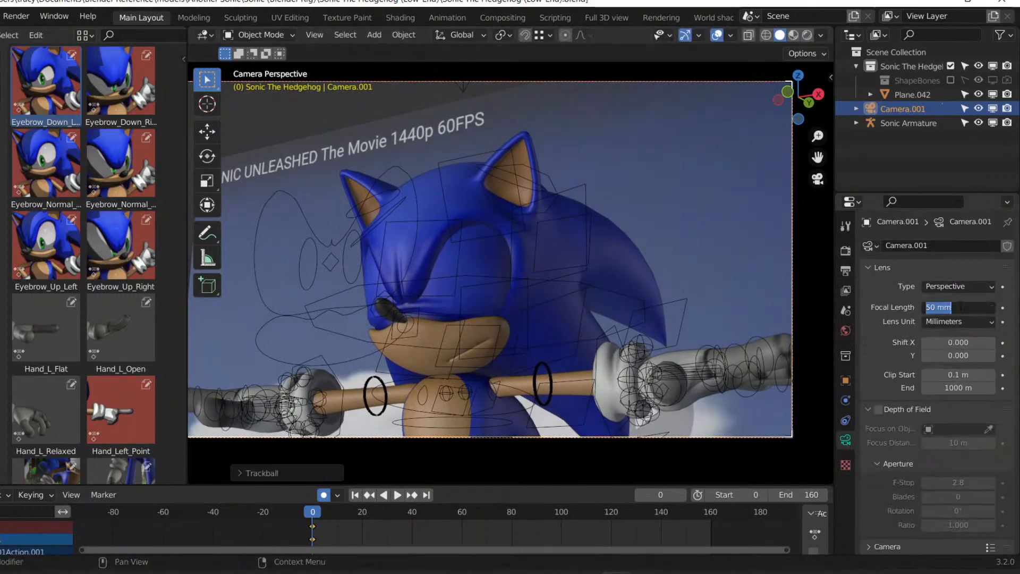
pyautogui.press('Return')
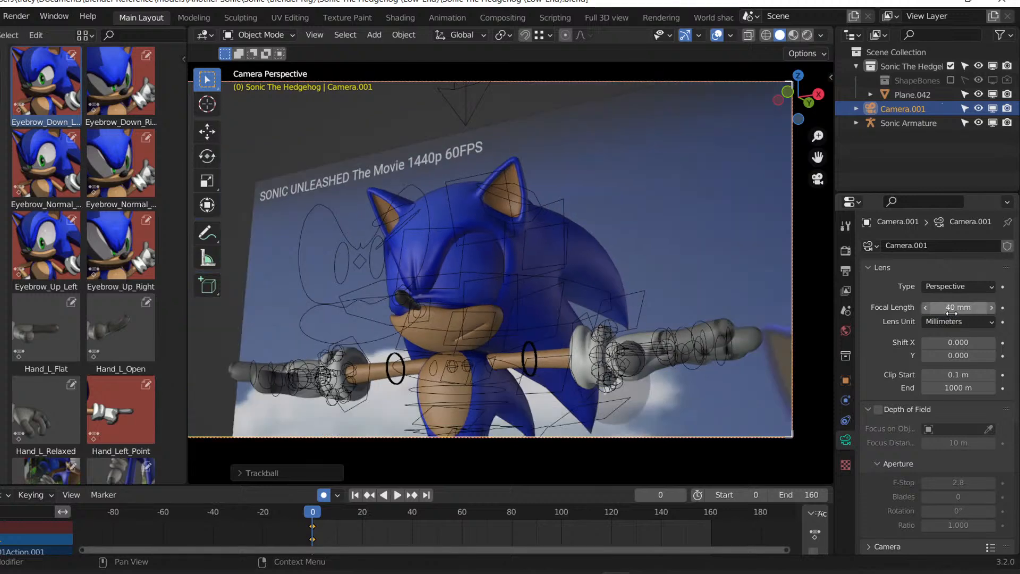
pyautogui.press('i')
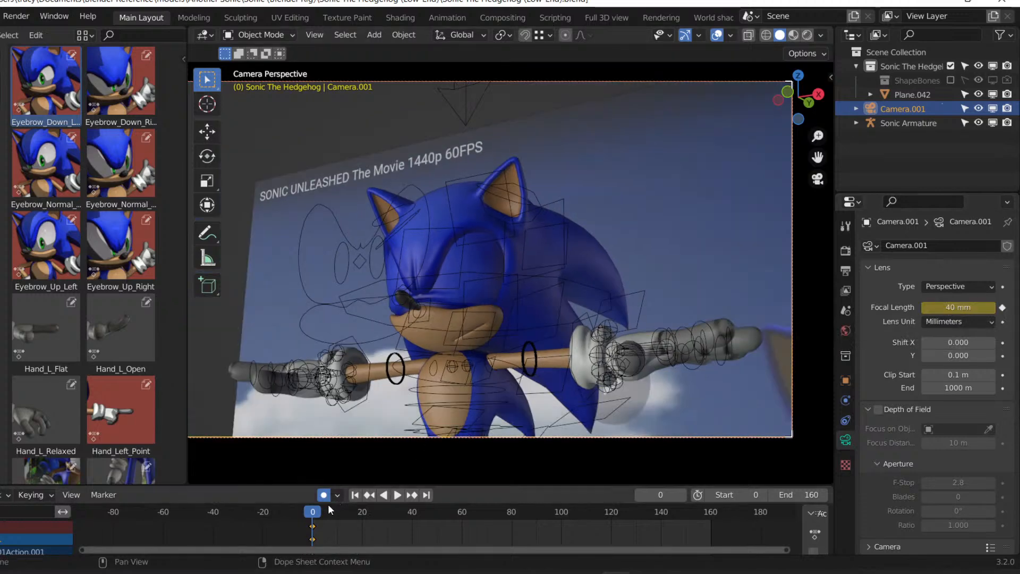
# Play and scrub to frame 104, where the reference shot changes, and keyframe the camera's position and 40 mm focal length there.
pyautogui.press('space')
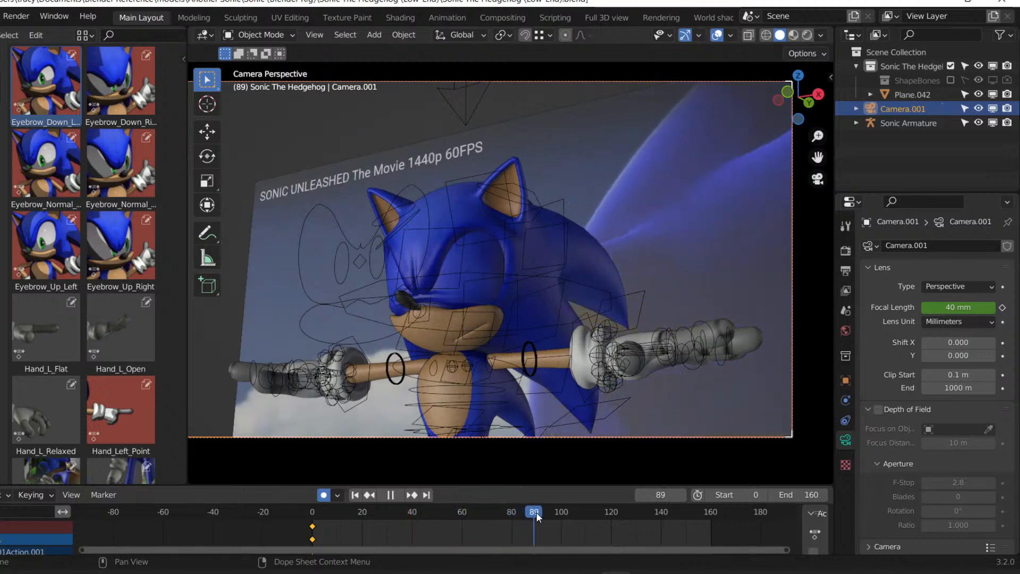
pyautogui.moveTo(537, 513); pyautogui.dragTo(570, 515)
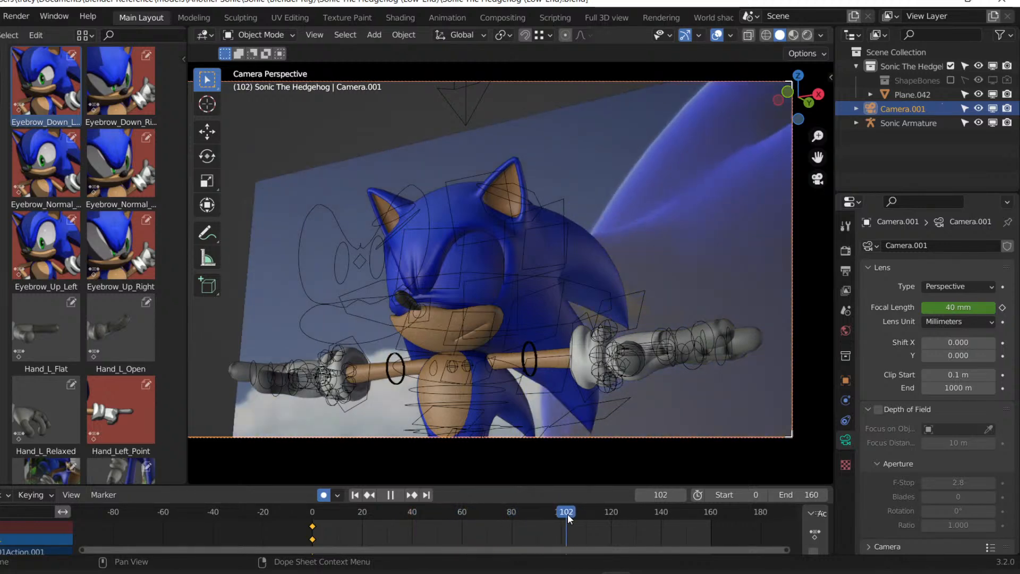
pyautogui.press('space')
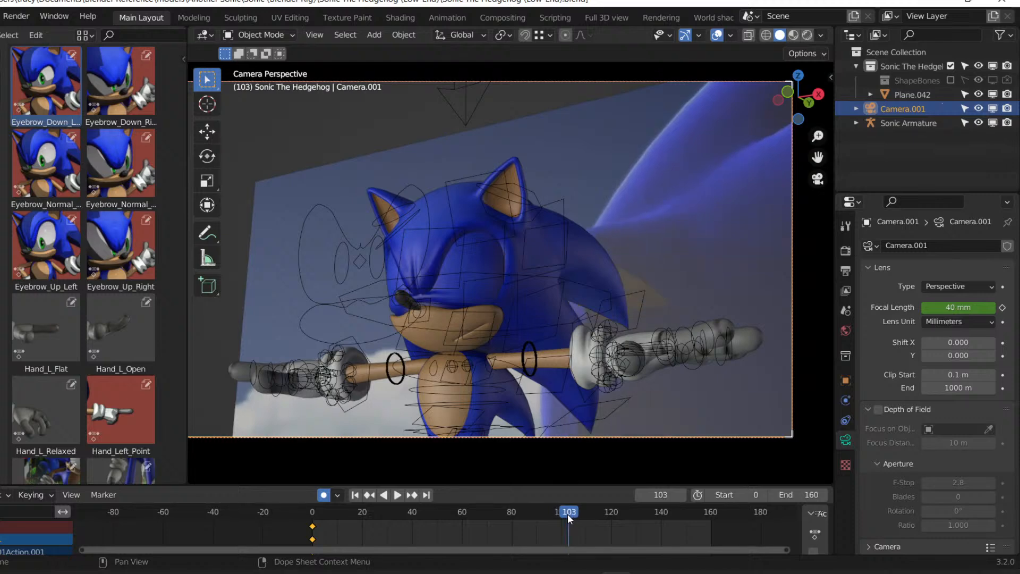
pyautogui.press('Right')
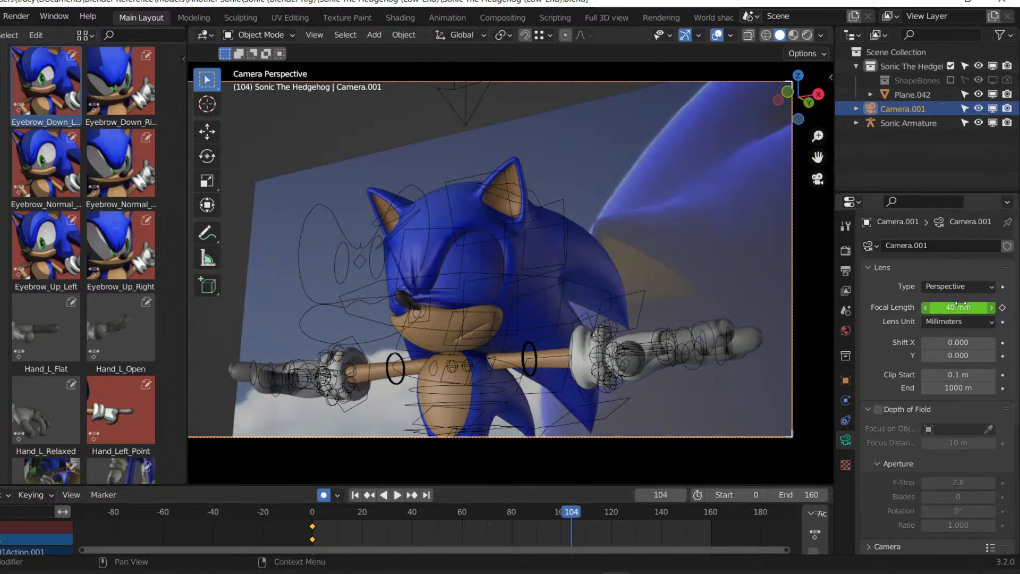
pyautogui.press('i')
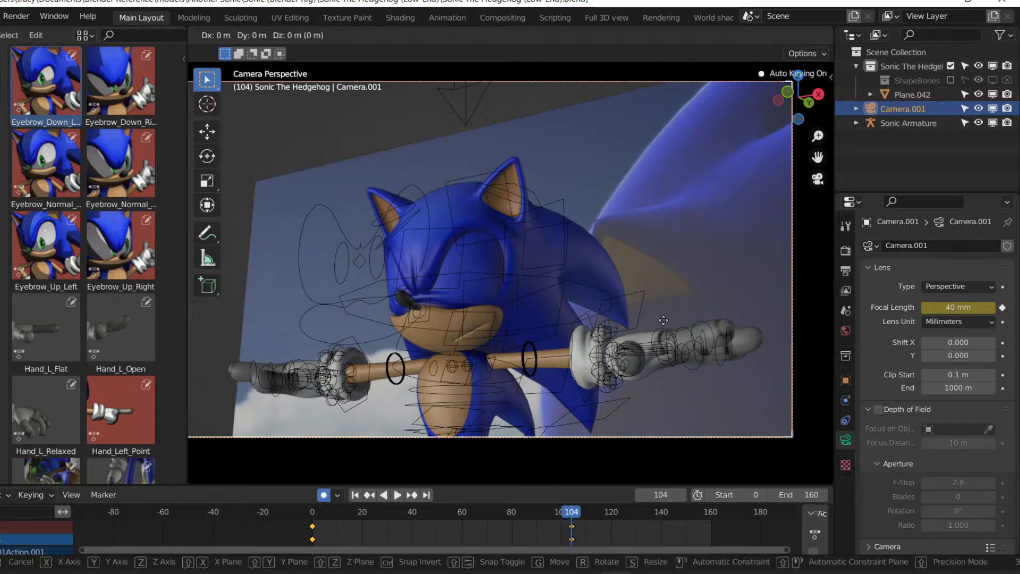
# Step through the frames around the reference cut to frame 111 and align the camera to a lower, more frontal view of Sonic.
pyautogui.press('space')
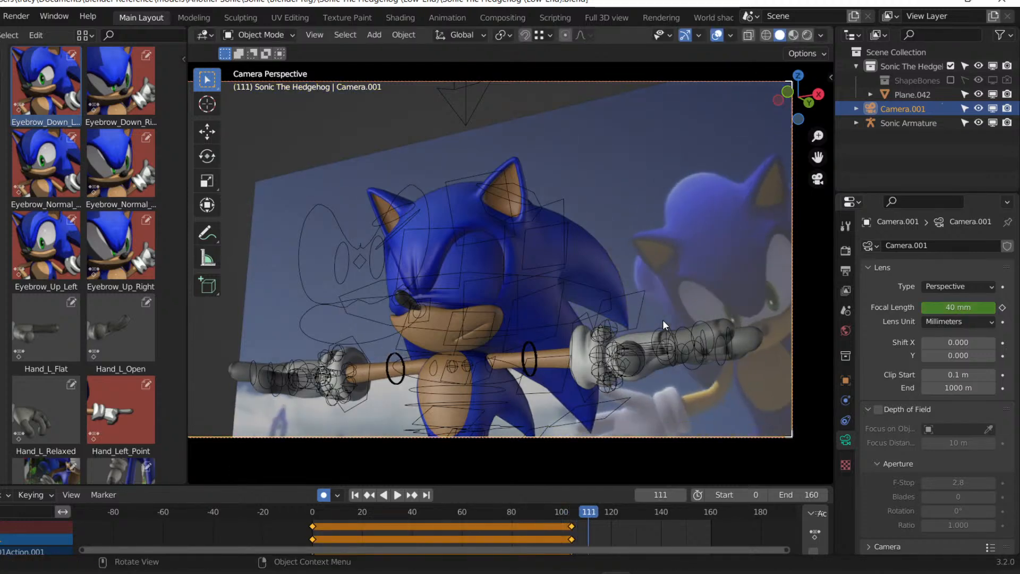
pyautogui.press('Left')
pyautogui.press('Left')
pyautogui.press('Left')
pyautogui.press('Left')
pyautogui.press('Left')
pyautogui.press('Right')
pyautogui.press('Right')
pyautogui.press('Right')
pyautogui.moveTo(662, 320); pyautogui.dragTo(638, 308, button='middle')
pyautogui.press('KP_0')
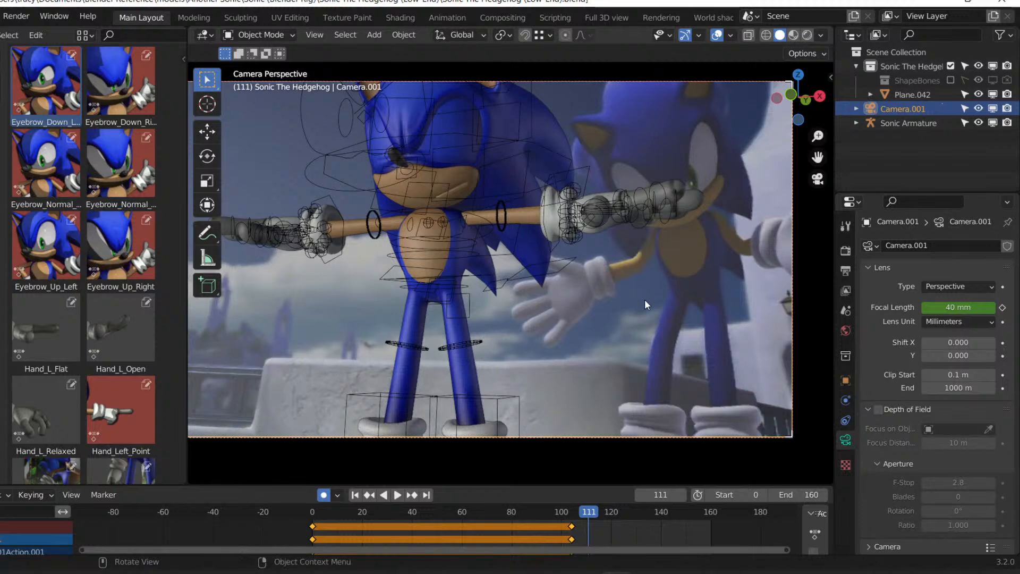
# Pull the camera back about 2.4 m along its local Z at frame 111 and shift it to frame Sonic's full body.
pyautogui.press('g')
pyautogui.press('z')
pyautogui.press('z')
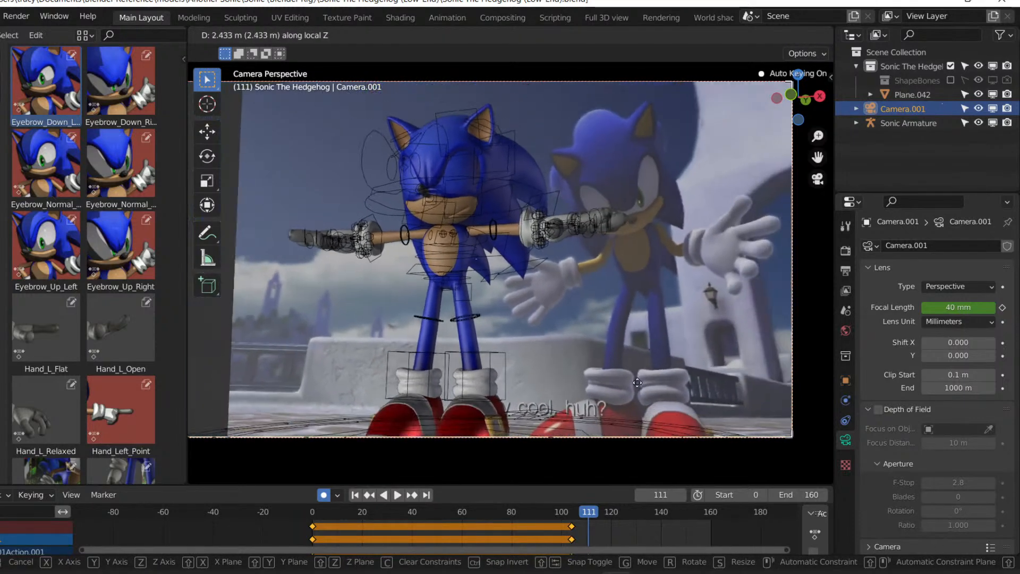
pyautogui.click(637, 383)
pyautogui.press('g')
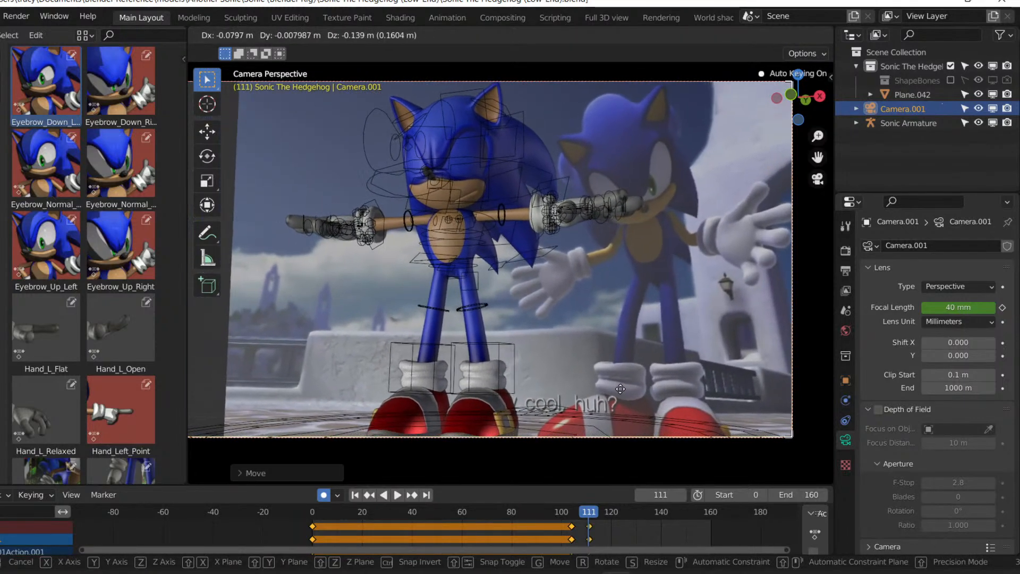
pyautogui.click(620, 389)
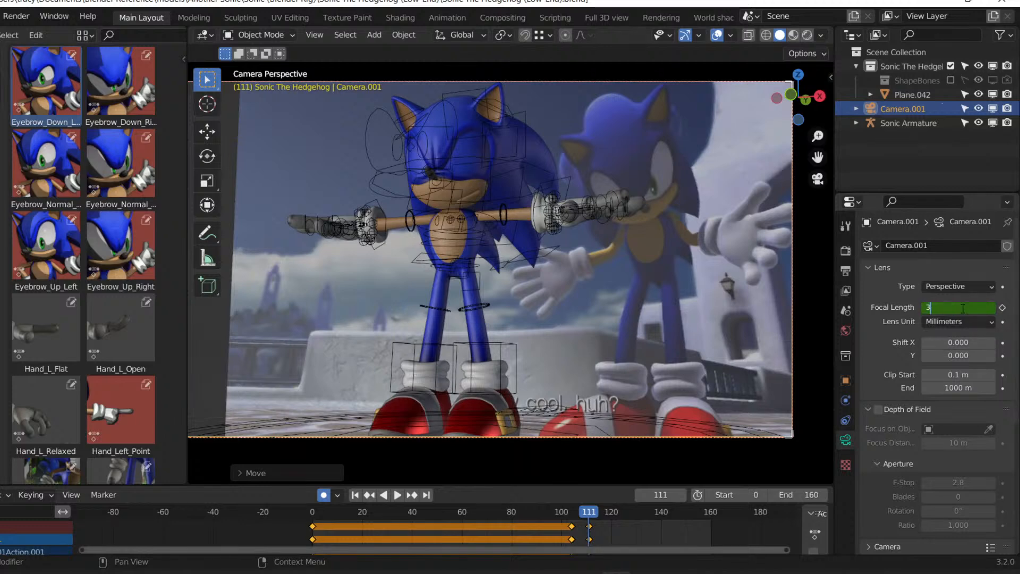
# Set the camera's focal length to 30 mm at frame 111, and save the file while replaying the shot.
pyautogui.press('Return')
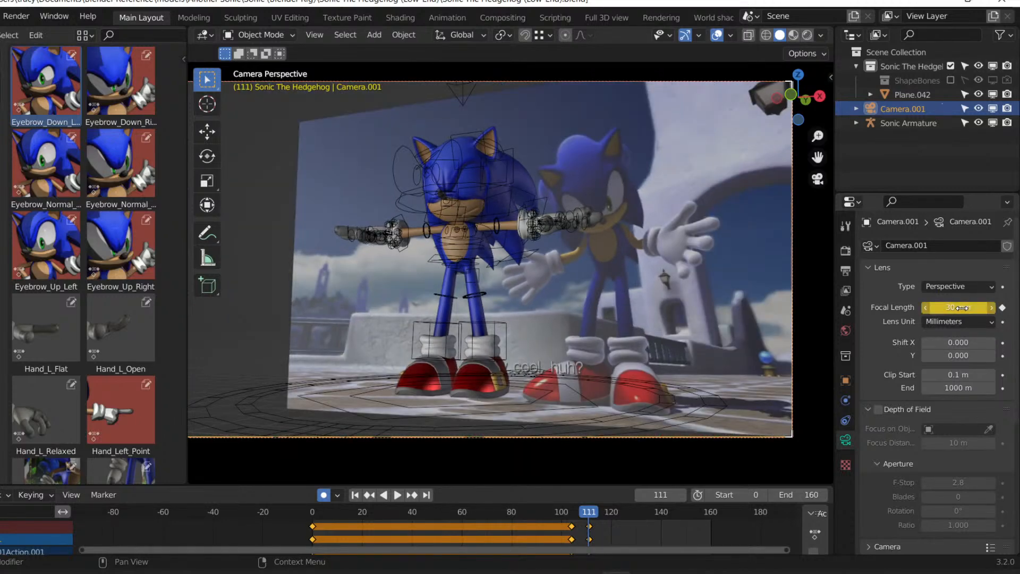
pyautogui.click(596, 378)
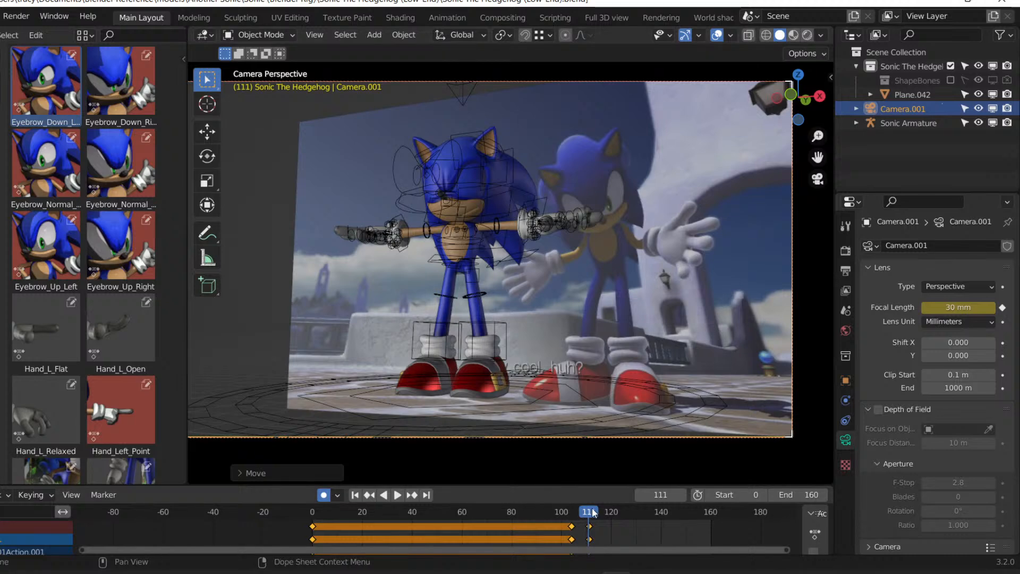
pyautogui.moveTo(593, 510); pyautogui.dragTo(438, 495)
pyautogui.press('space')
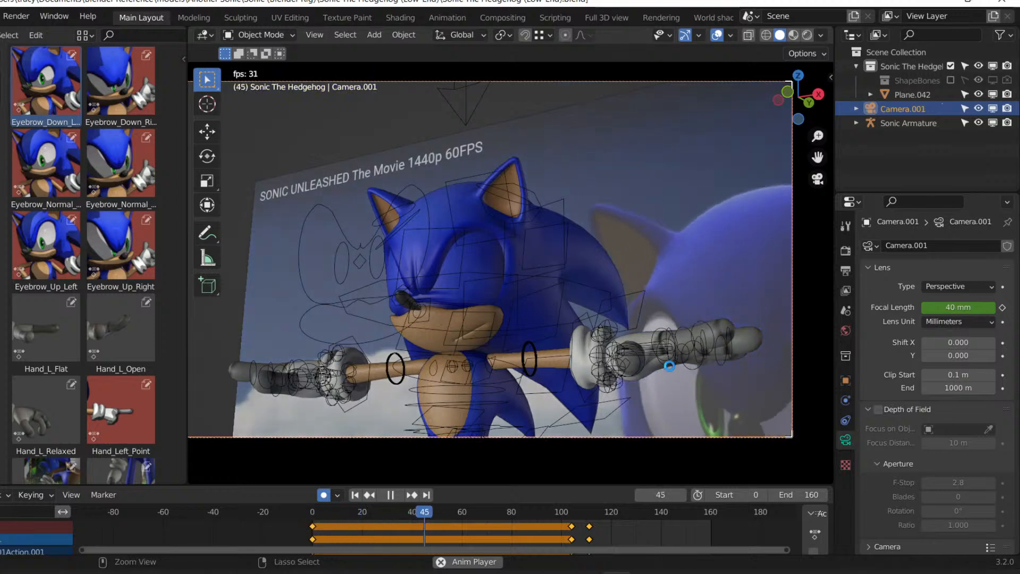
pyautogui.hotkey('ctrl', 's')
# Switch to the YouTube playlist in the browser, skip to another track and return to Blender.
pyautogui.moveTo(615, 572)
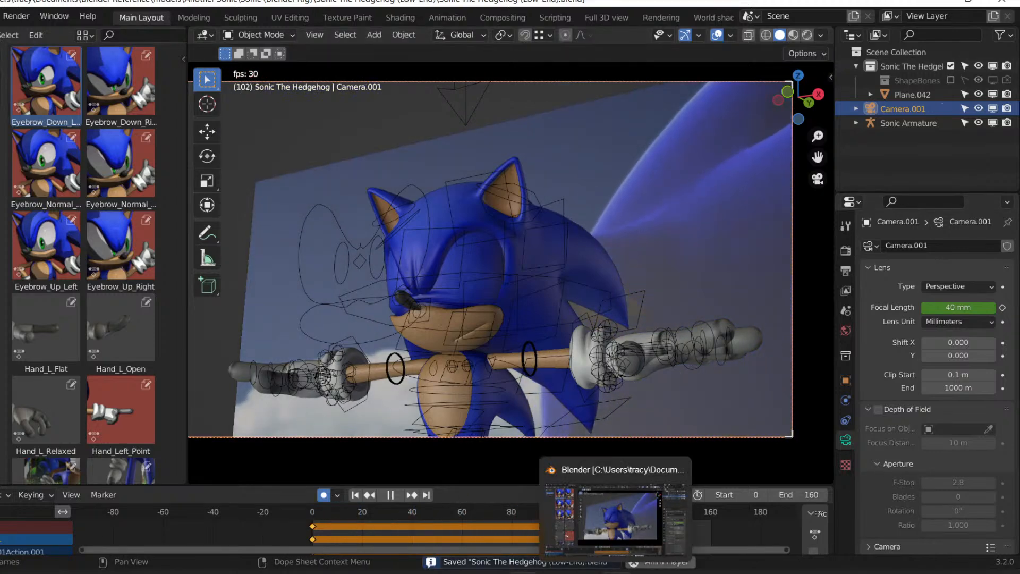
pyautogui.moveTo(552, 571)
pyautogui.click(653, 540)
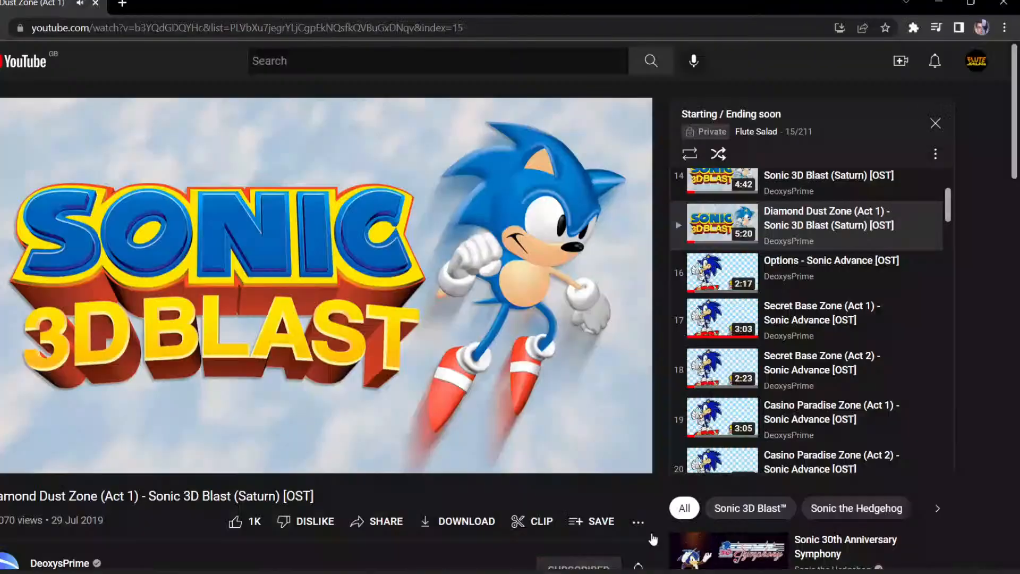
pyautogui.click(43, 456)
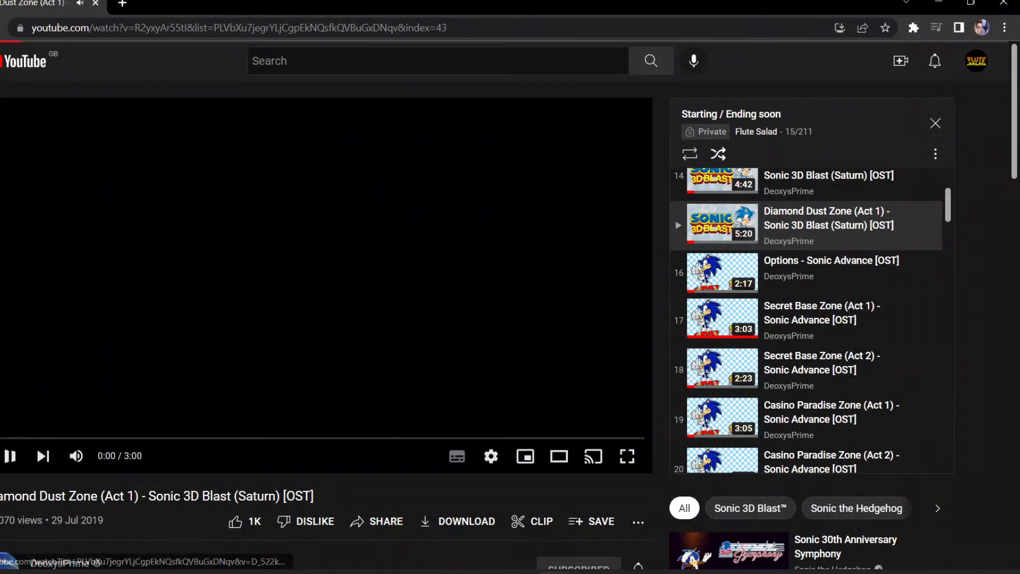
pyautogui.click(616, 572)
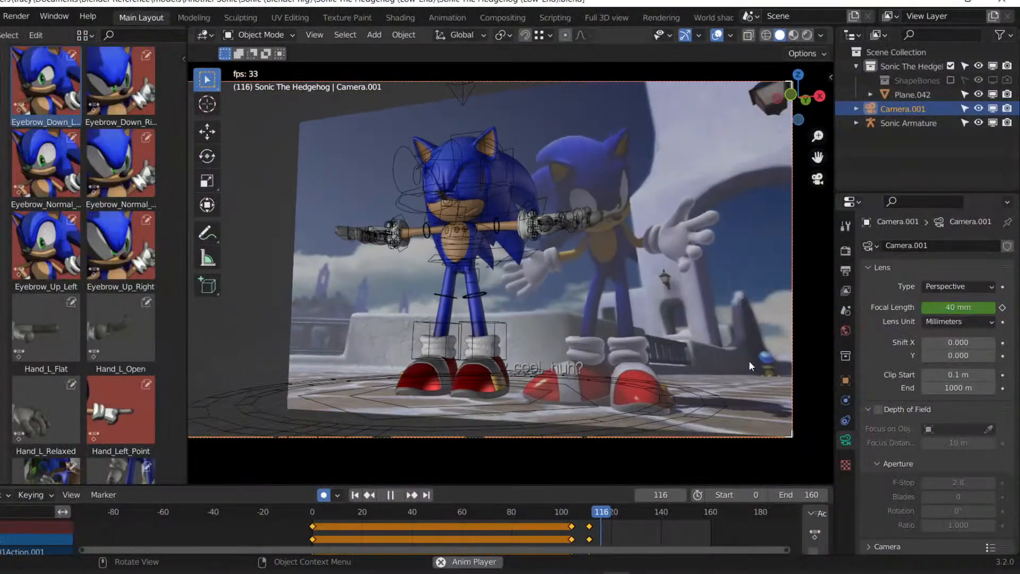
# Rotate the reference video plane at frame 0 so its picture faces the camera more squarely.
pyautogui.click(354, 496)
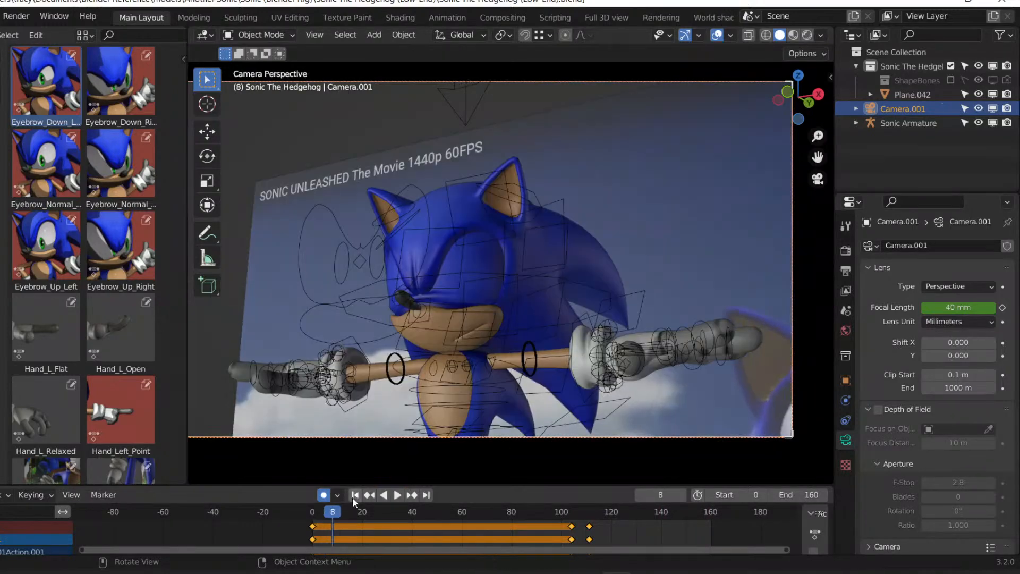
pyautogui.click(656, 199)
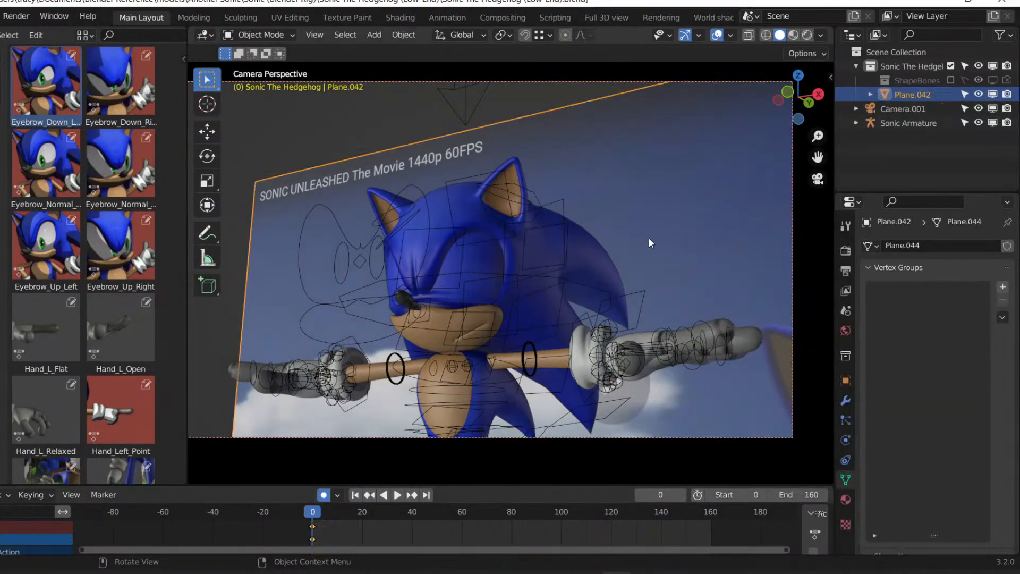
pyautogui.moveTo(649, 238); pyautogui.dragTo(599, 231, button='middle')
pyautogui.moveTo(667, 253); pyautogui.dragTo(690, 268, button='middle')
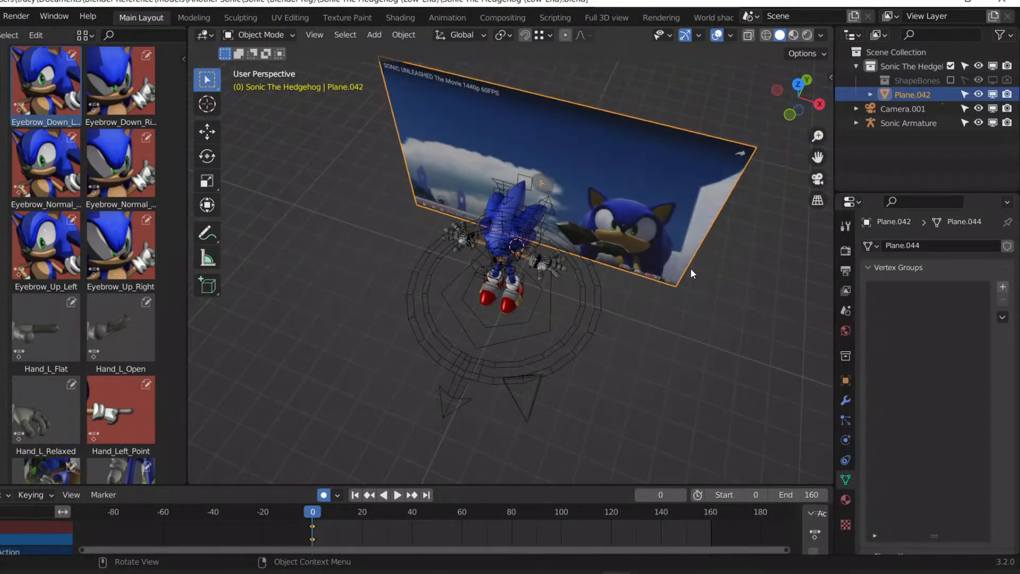
pyautogui.press('r')
pyautogui.click(724, 207)
pyautogui.click(208, 155)
pyautogui.moveTo(563, 221); pyautogui.dragTo(644, 203)
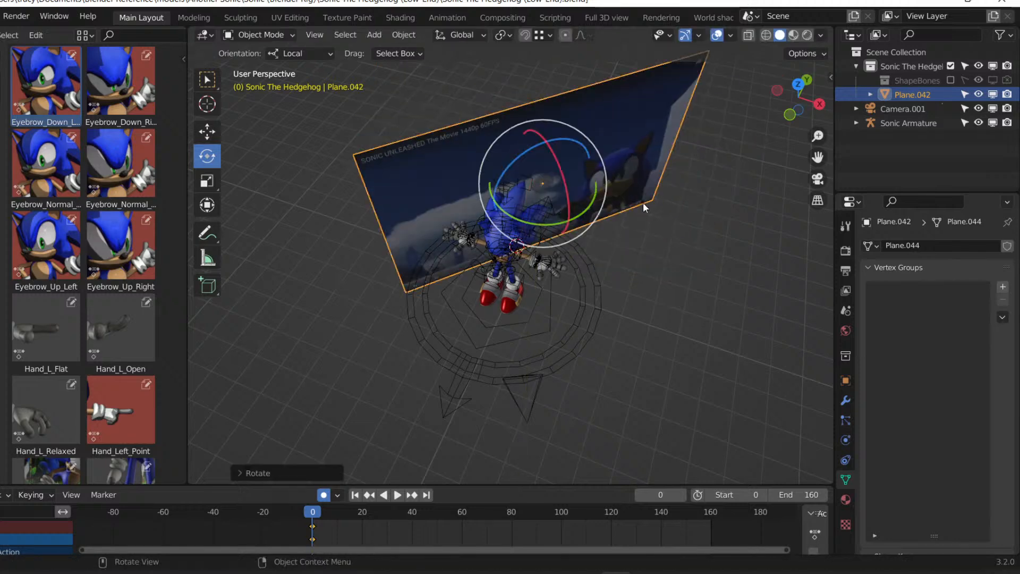
# Move the reference video plane beside the Sonic model and raise it to fill one side of the camera view.
pyautogui.press('g')
pyautogui.click(443, 193)
pyautogui.moveTo(442, 193); pyautogui.dragTo(460, 188, button='middle')
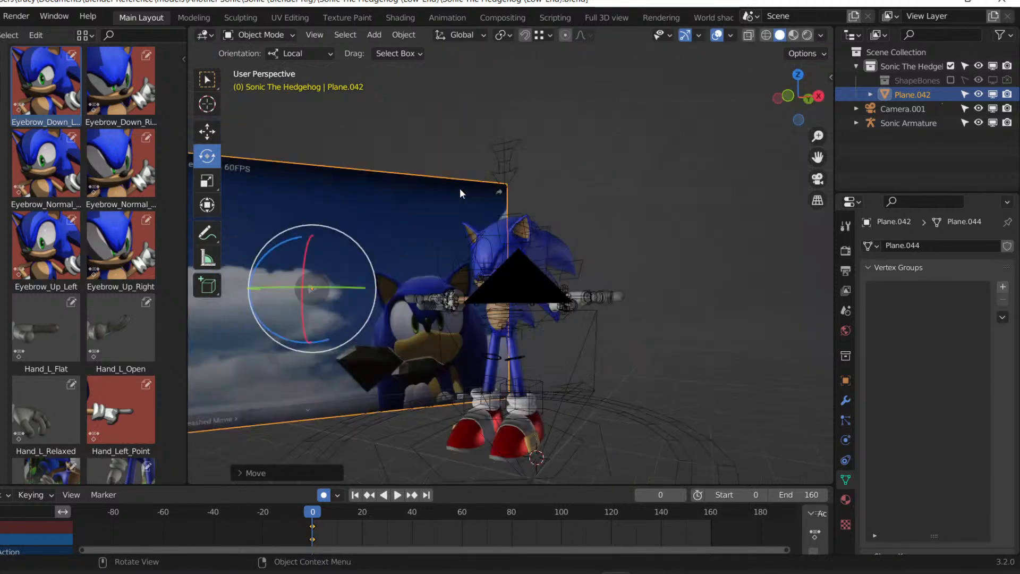
pyautogui.press('KP_0')
pyautogui.press('g')
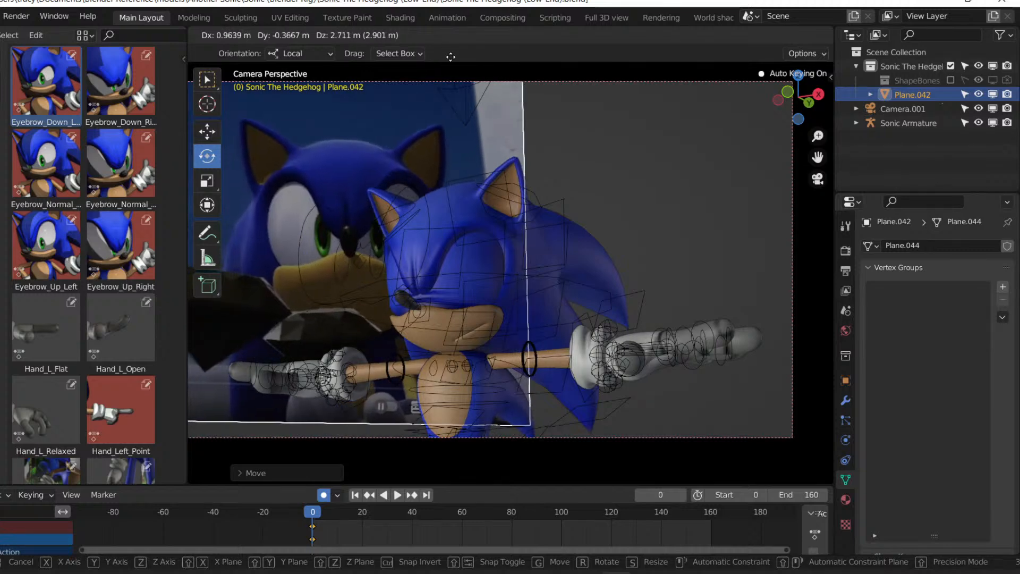
pyautogui.click(447, 79)
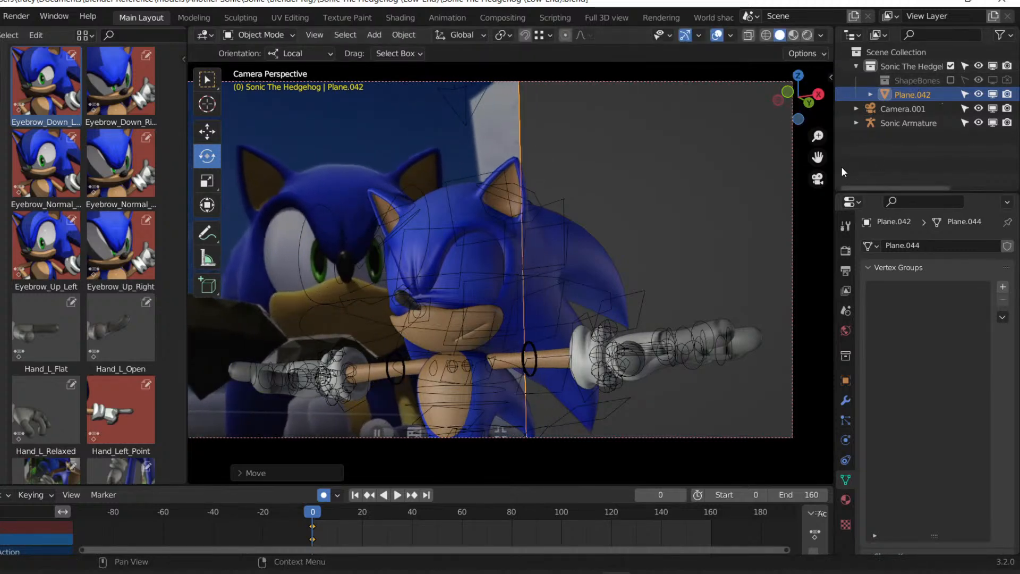
pyautogui.moveTo(833, 170); pyautogui.dragTo(790, 142)
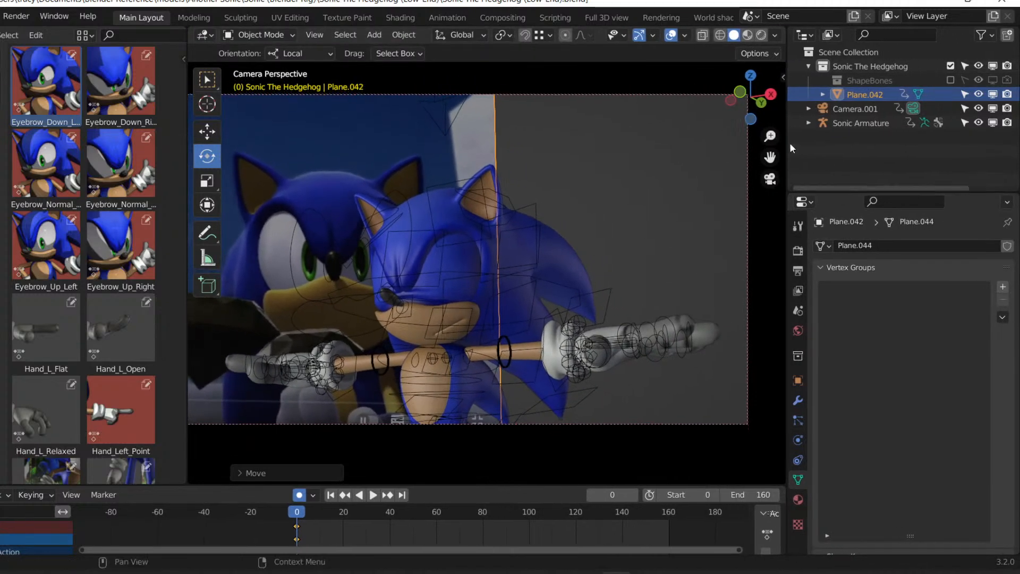
pyautogui.moveTo(792, 31); pyautogui.dragTo(793, 111)
pyautogui.click(804, 34)
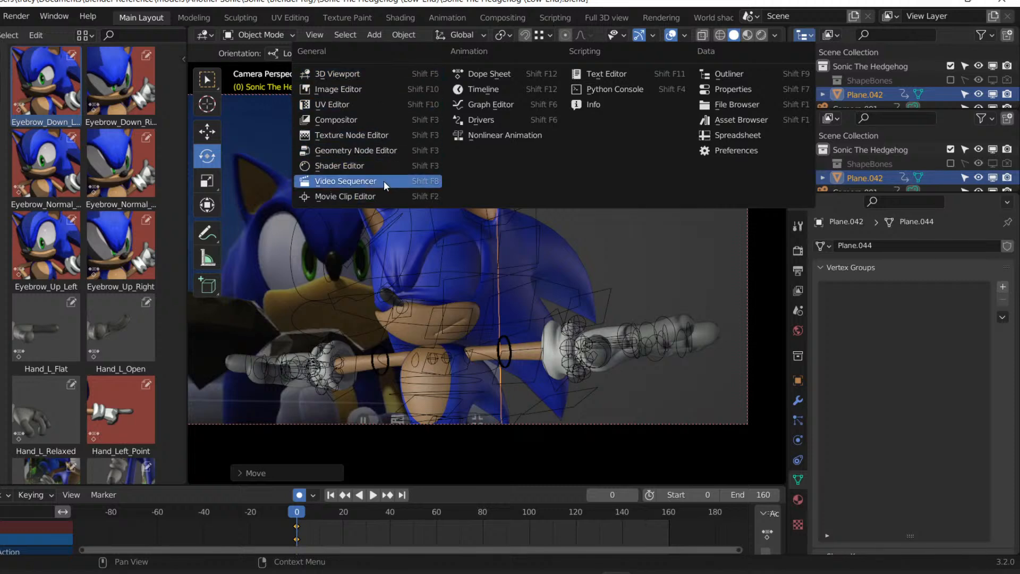
pyautogui.rightClick(949, 36)
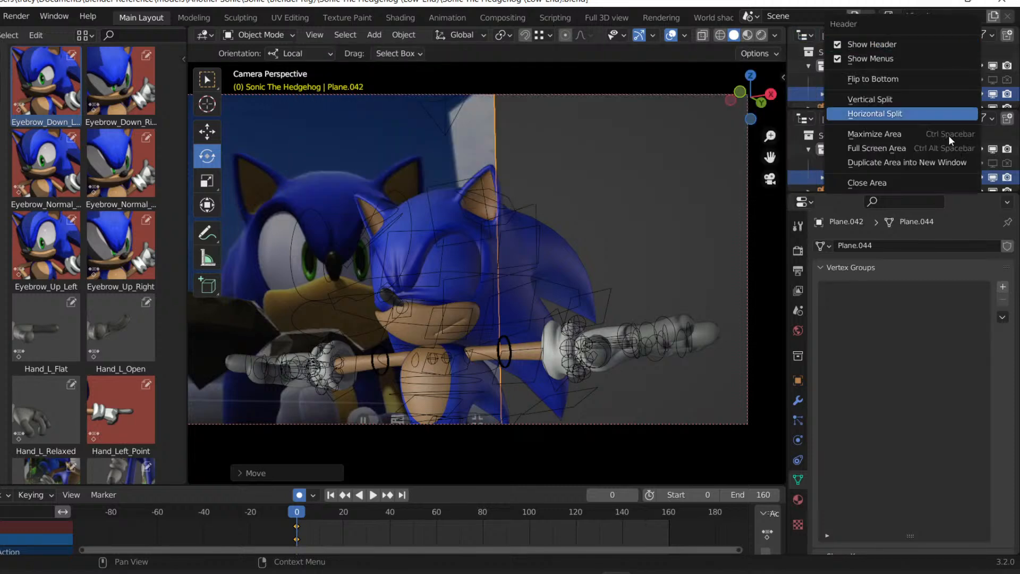
pyautogui.click(927, 180)
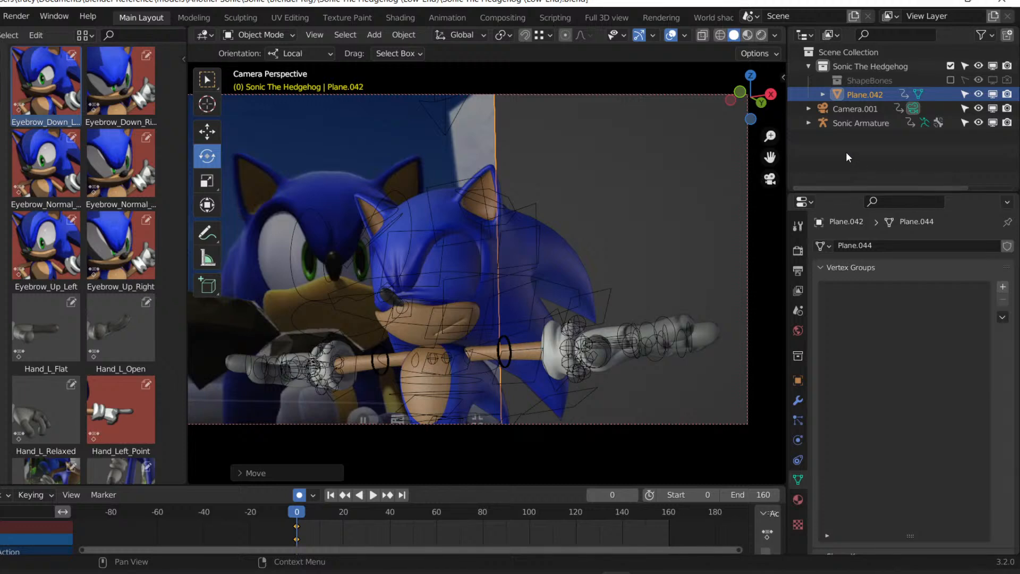
pyautogui.moveTo(787, 128); pyautogui.dragTo(833, 131)
# Shift the reference plane sideways in the camera view to reduce its overlap with the Sonic model, and save the file.
pyautogui.keyDown('shift'); pyautogui.moveTo(498, 176); pyautogui.dragTo(560, 197, button='middle'); pyautogui.keyUp('shift')
pyautogui.press('g')
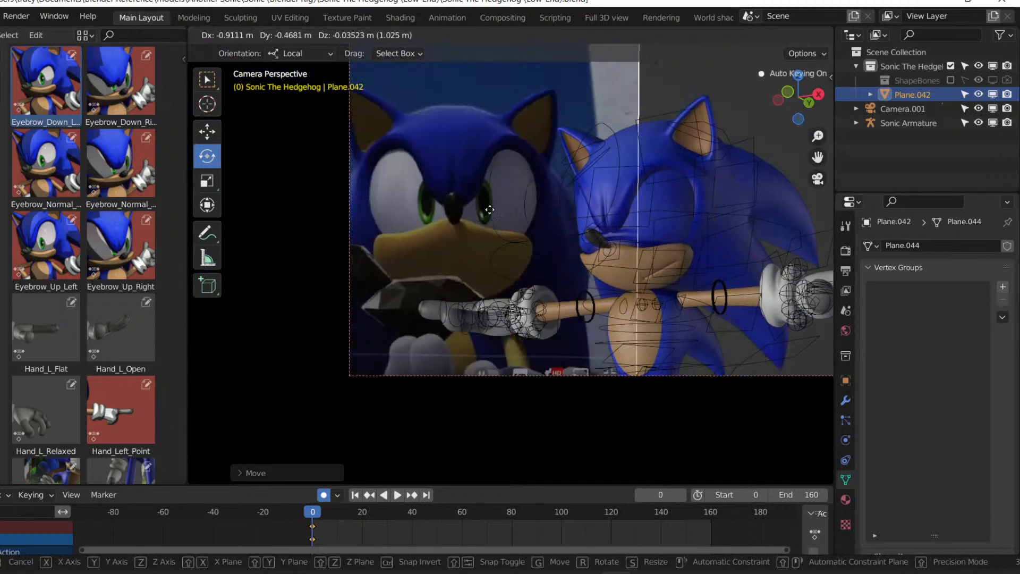
pyautogui.click(494, 211)
pyautogui.keyDown('shift'); pyautogui.moveTo(648, 206); pyautogui.dragTo(646, 167, button='middle'); pyautogui.keyUp('shift')
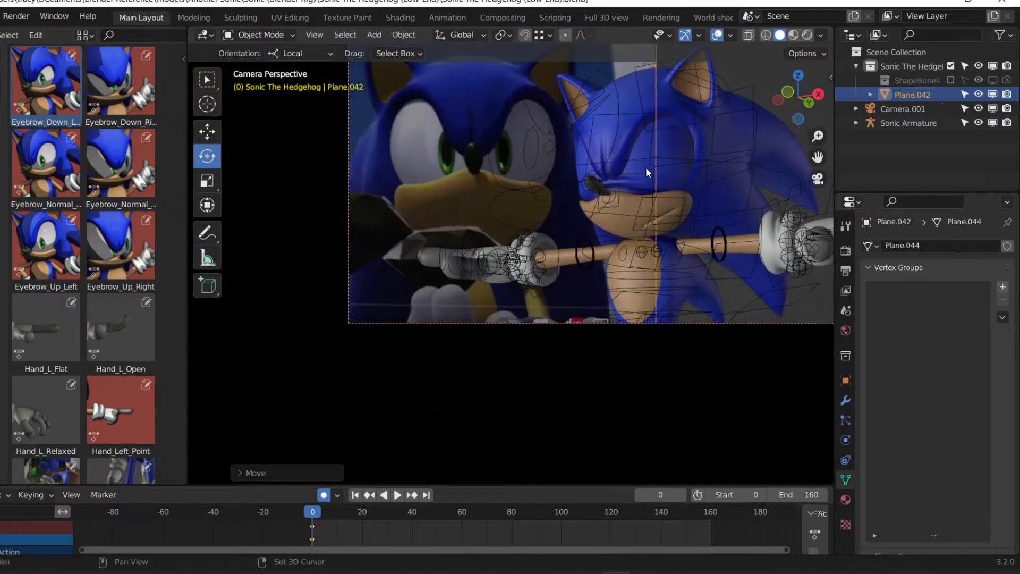
pyautogui.hotkey('ctrl', 's')
pyautogui.click(684, 289)
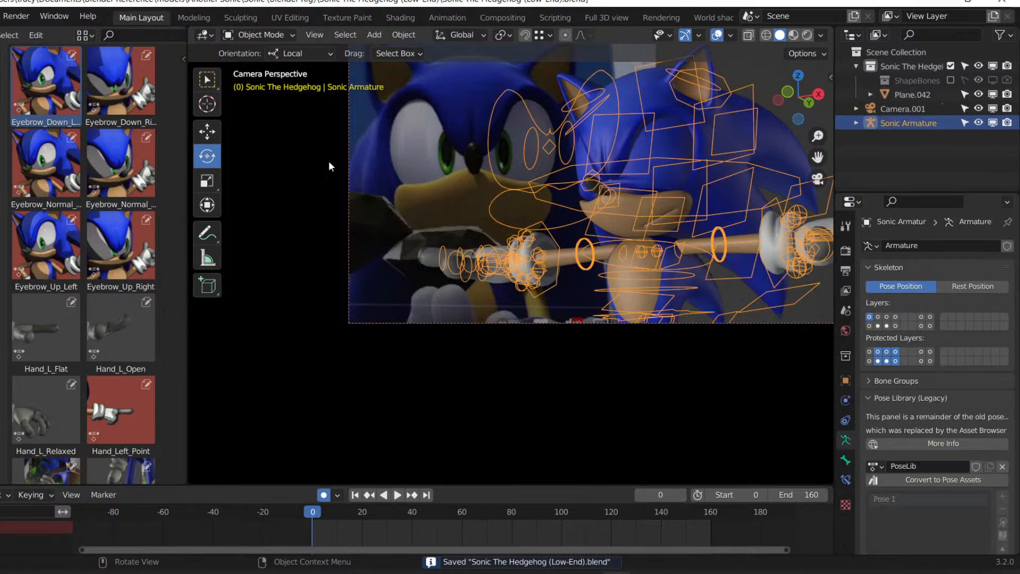
pyautogui.click(263, 36)
pyautogui.click(270, 79)
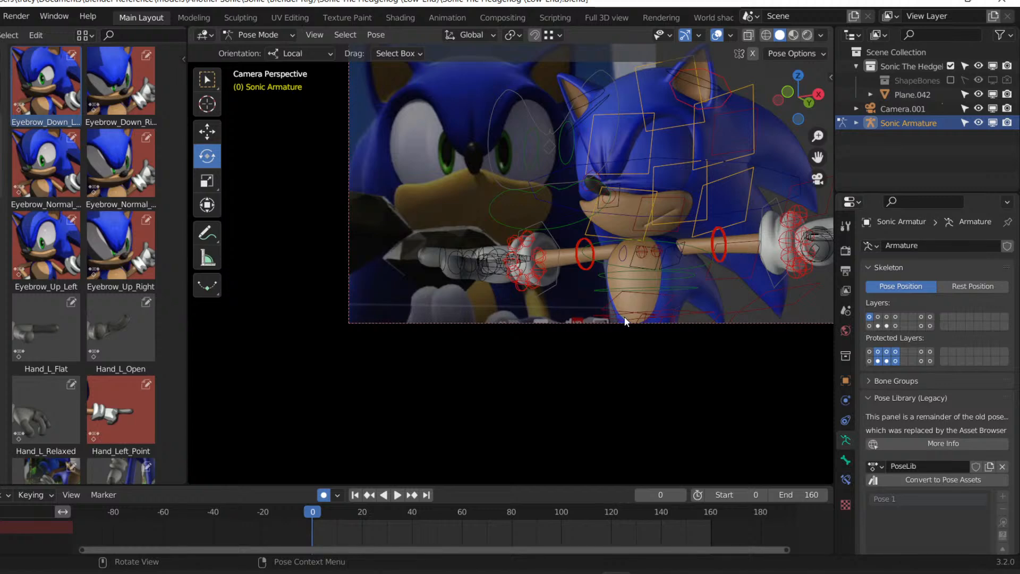
pyautogui.moveTo(681, 302); pyautogui.dragTo(579, 317, button='middle')
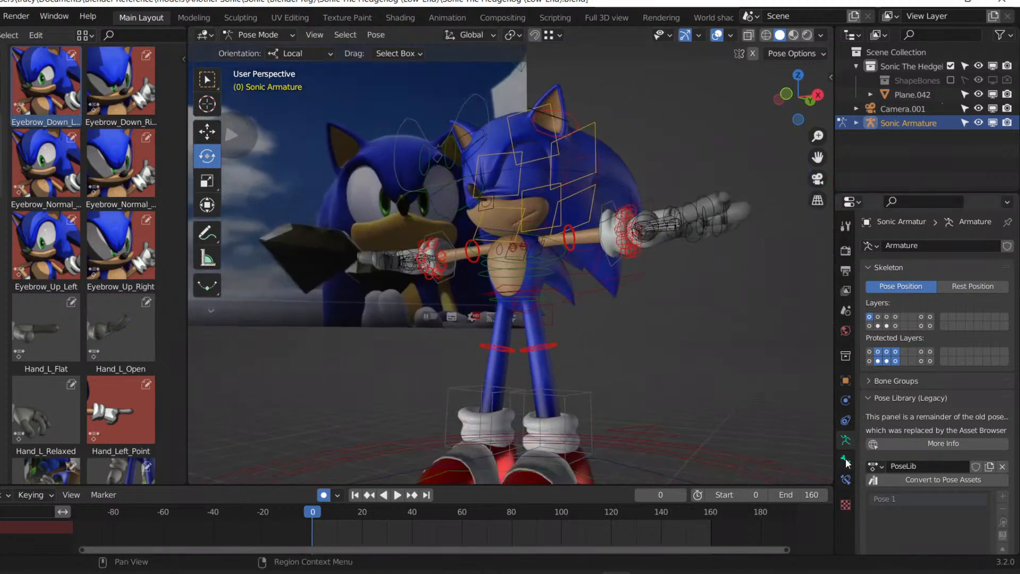
pyautogui.click(267, 34)
pyautogui.click(269, 53)
# Lower the camera's passepartout opacity to 0.748 and look through the camera.
pyautogui.click(850, 109)
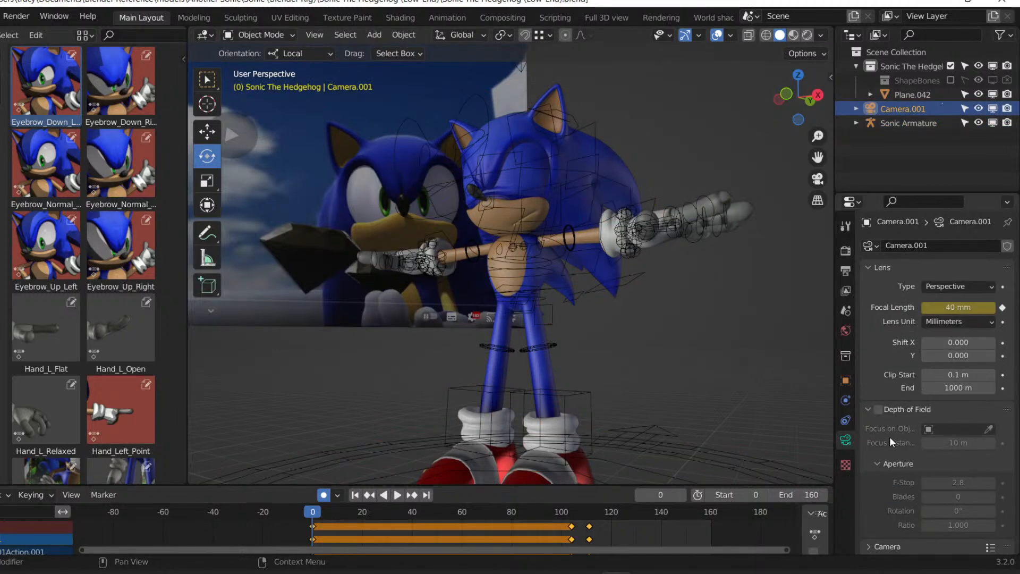
pyautogui.scroll(-2, 957, 438)
pyautogui.scroll(-3, 982, 443)
pyautogui.scroll(2, 938, 436)
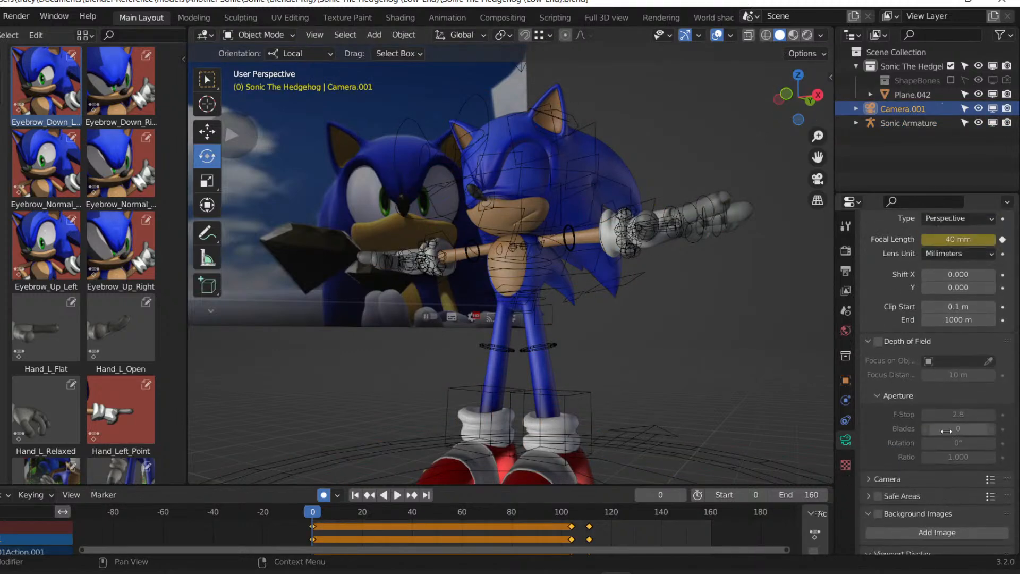
pyautogui.scroll(-6, 923, 404)
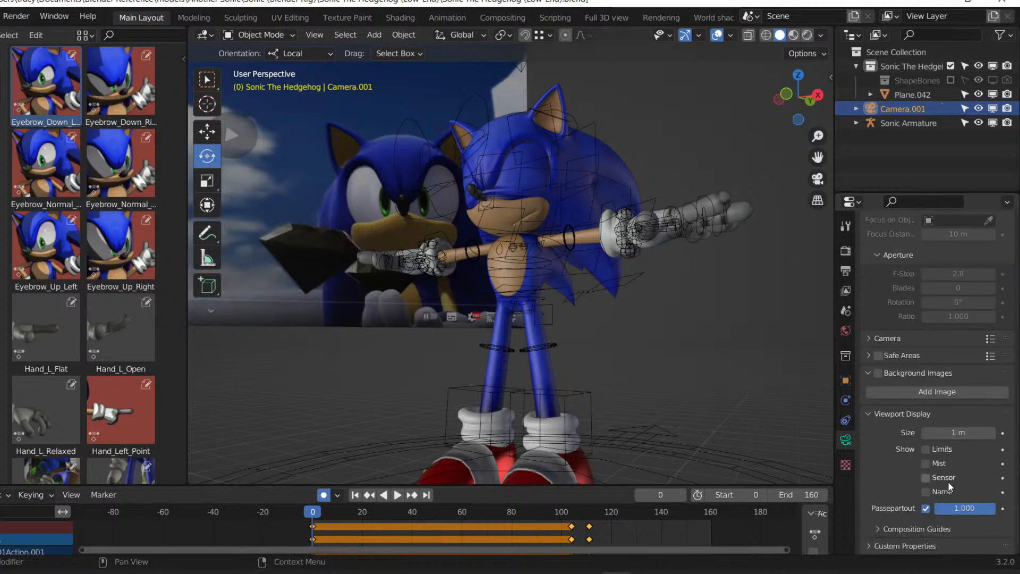
pyautogui.moveTo(965, 508); pyautogui.dragTo(962, 508)
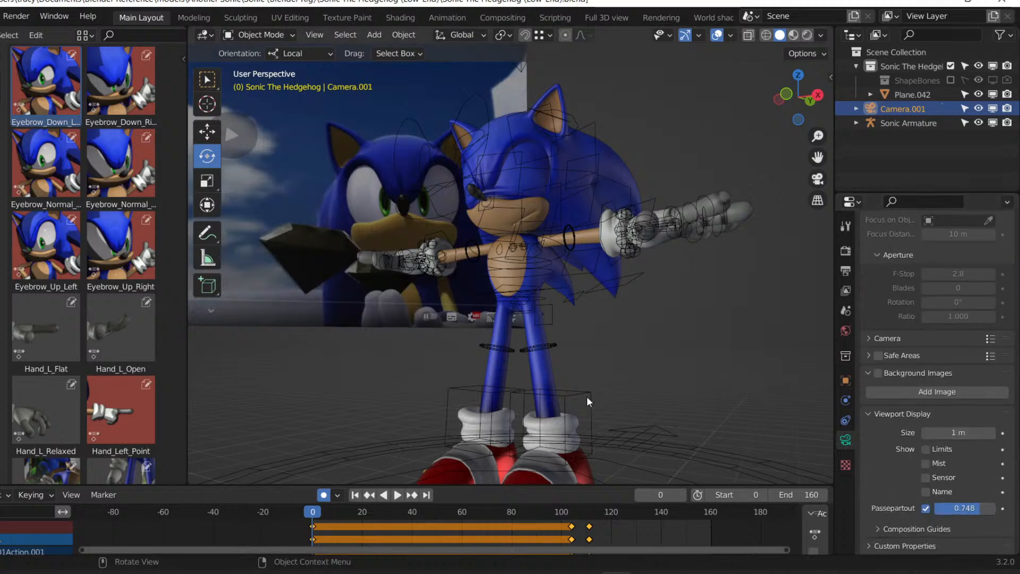
pyautogui.press('KP_0')
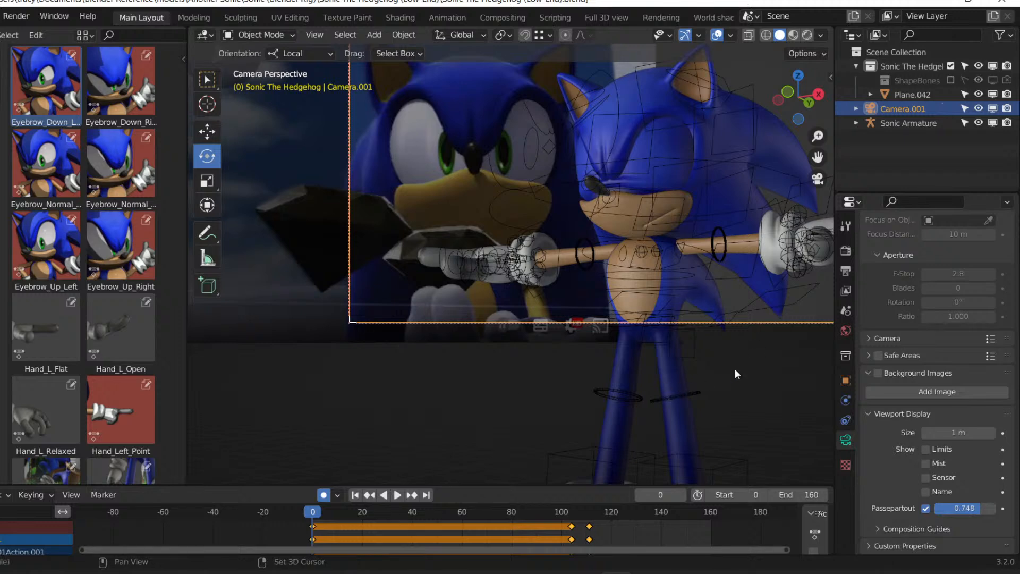
# Select the Sonic armature and switch it to Pose Mode.
pyautogui.keyDown('shift'); pyautogui.moveTo(736, 369); pyautogui.dragTo(490, 473, button='middle'); pyautogui.keyUp('shift')
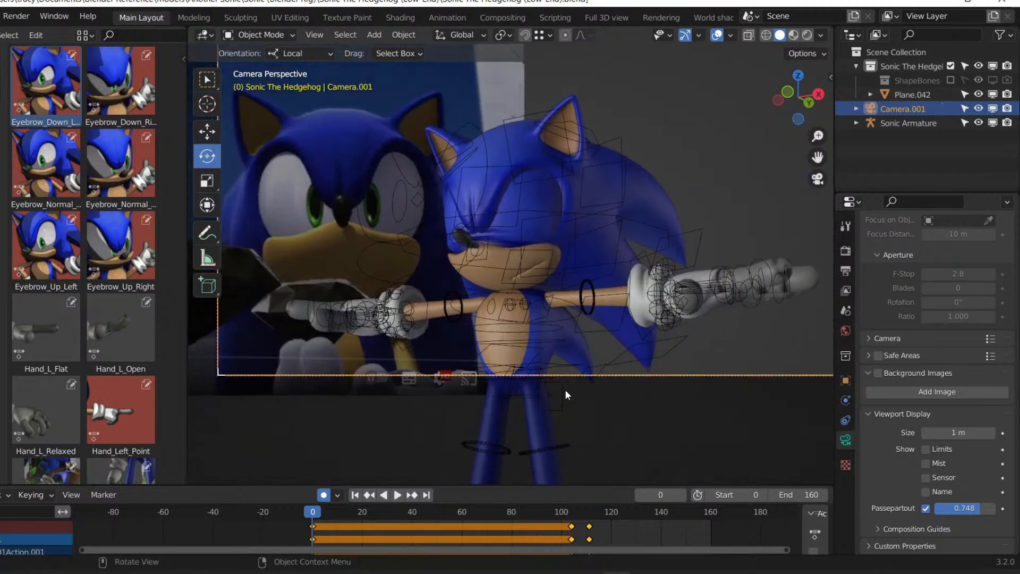
pyautogui.click(519, 322)
pyautogui.click(253, 35)
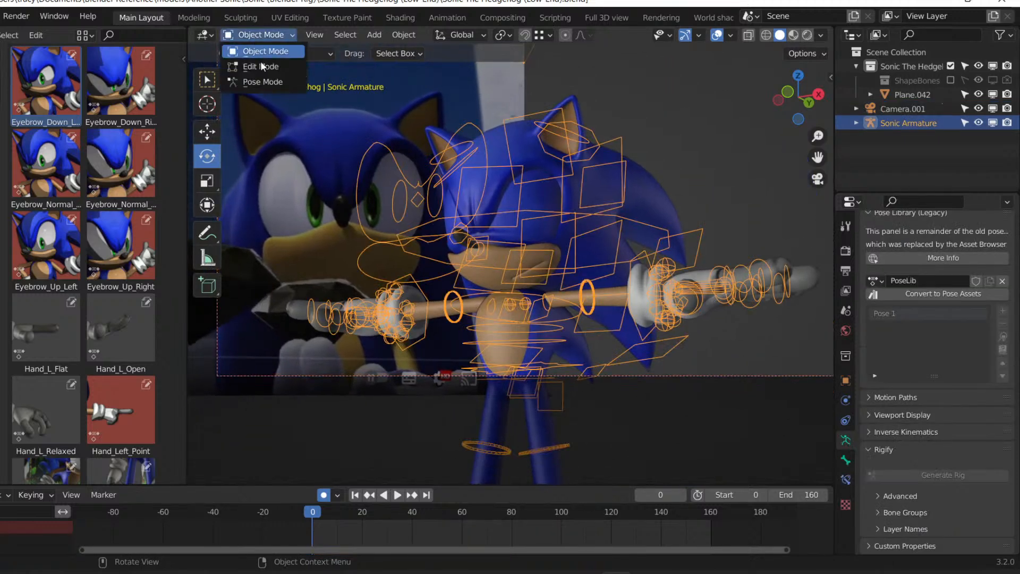
pyautogui.click(261, 61)
pyautogui.scroll(-2, 456, 123)
pyautogui.keyDown('shift'); pyautogui.moveTo(519, 296); pyautogui.dragTo(515, 280, button='middle'); pyautogui.keyUp('shift')
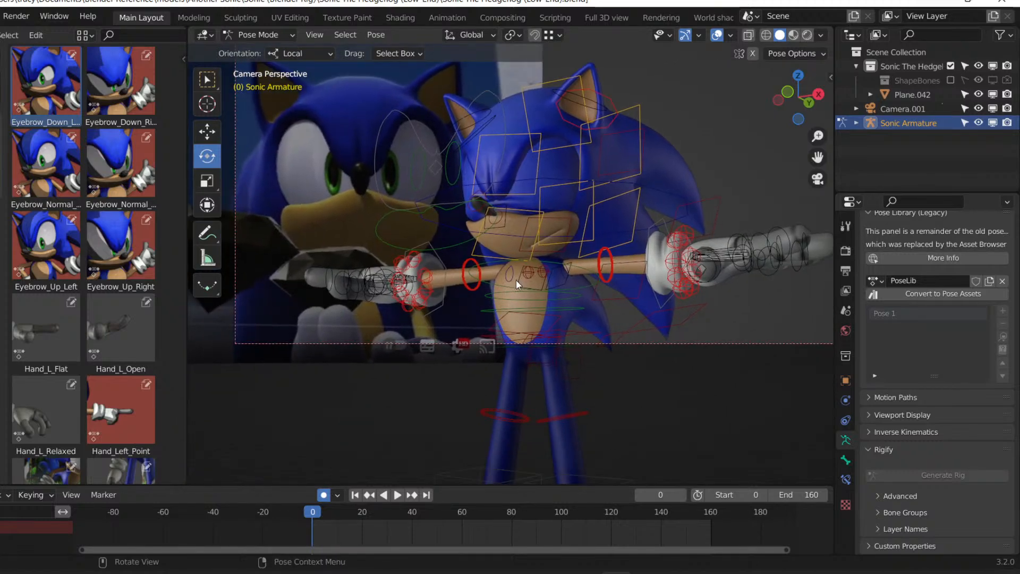
# Rotate Sonic's spine controls up to Spine3 at frame 0 to turn the upper body toward the camera.
pyautogui.scroll(2, 518, 317)
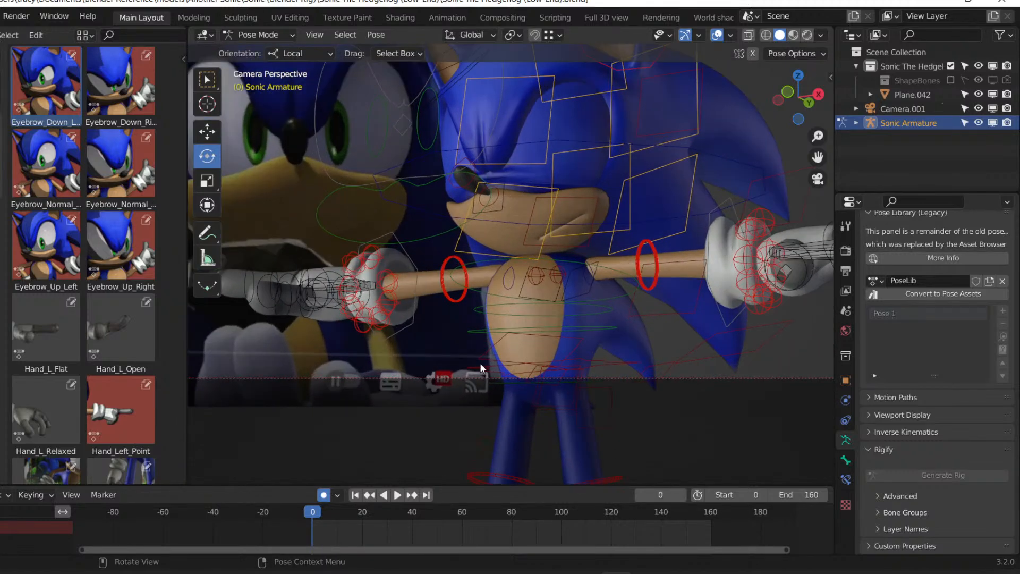
pyautogui.click(509, 358)
pyautogui.moveTo(543, 349); pyautogui.dragTo(558, 255)
pyautogui.click(566, 318)
pyautogui.click(568, 294)
pyautogui.click(581, 248)
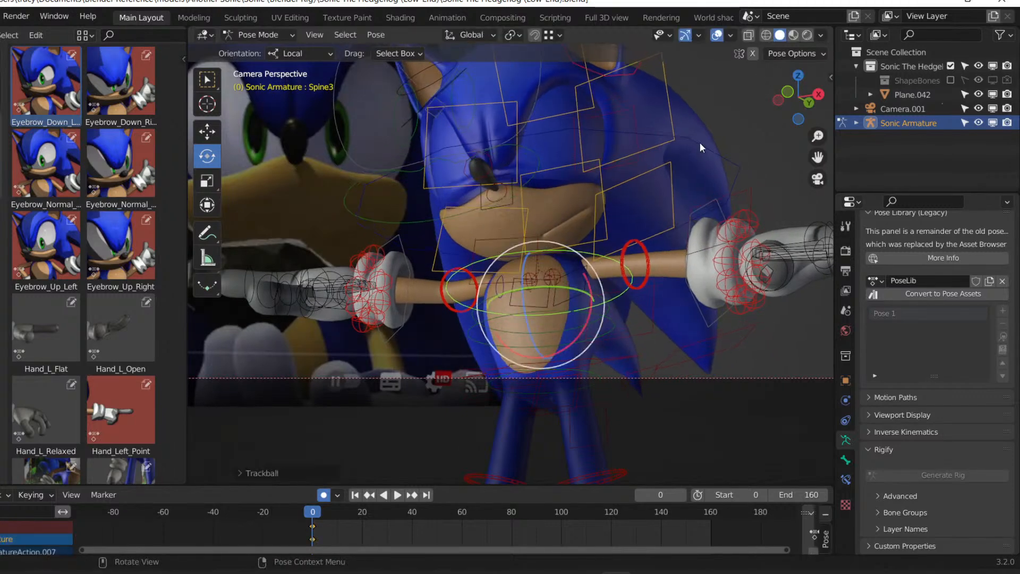
# Rotate the Head Transfrom control so Sonic's head faces the camera like the reference, and save the file.
pyautogui.click(528, 213)
pyautogui.moveTo(528, 213); pyautogui.dragTo(599, 254)
pyautogui.scroll(-3, 611, 231)
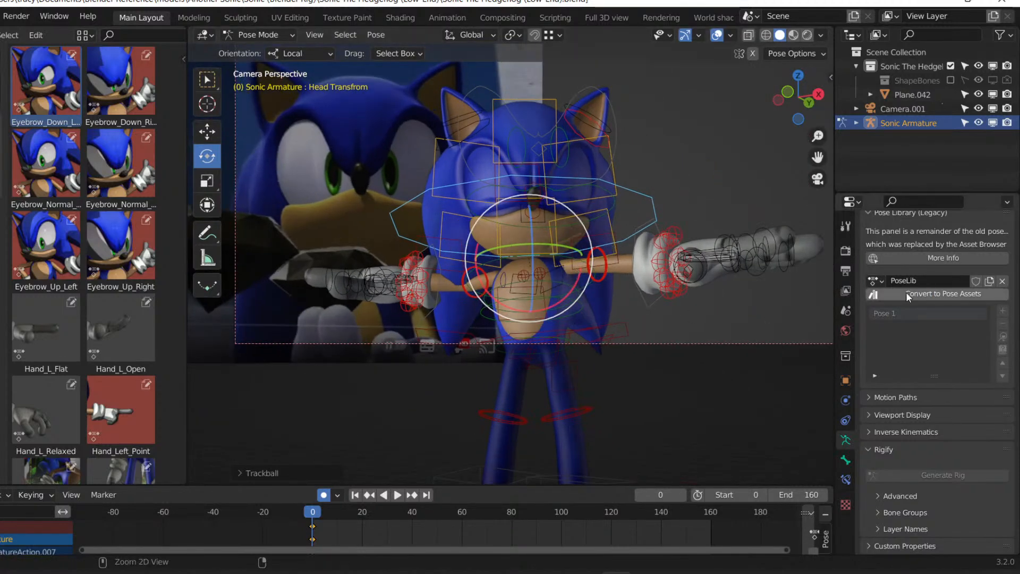
pyautogui.hotkey('ctrl', 's')
pyautogui.click(845, 460)
pyautogui.click(845, 440)
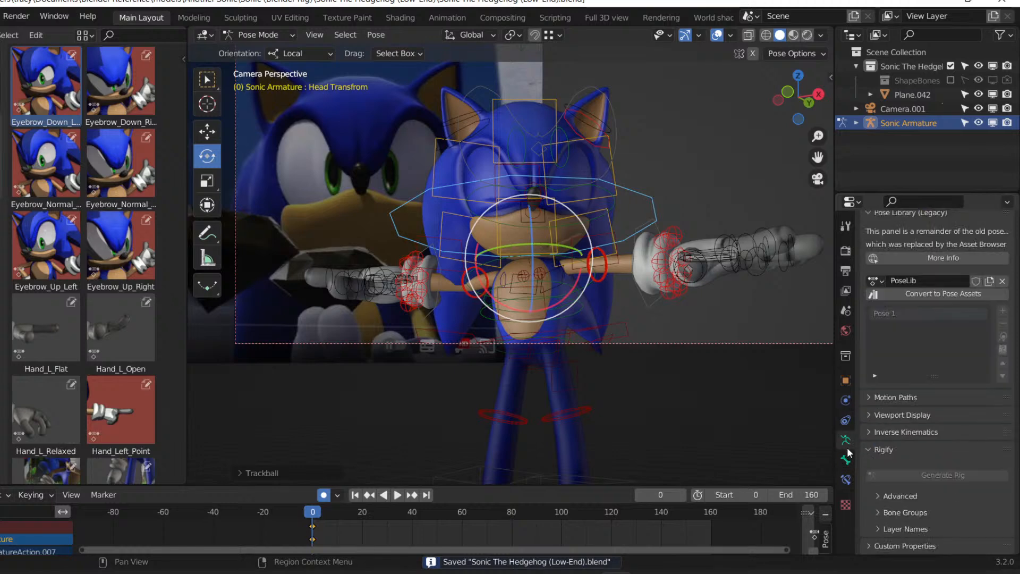
# Display the armature's IK bone layer in place of the main one and rotate the handIK_L control.
pyautogui.scroll(6, 893, 351)
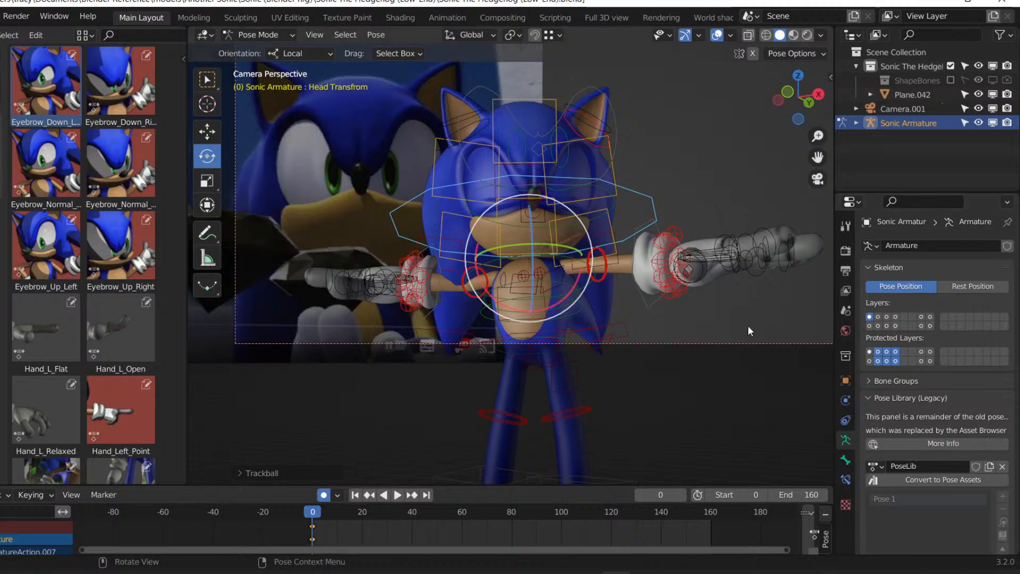
pyautogui.click(886, 326)
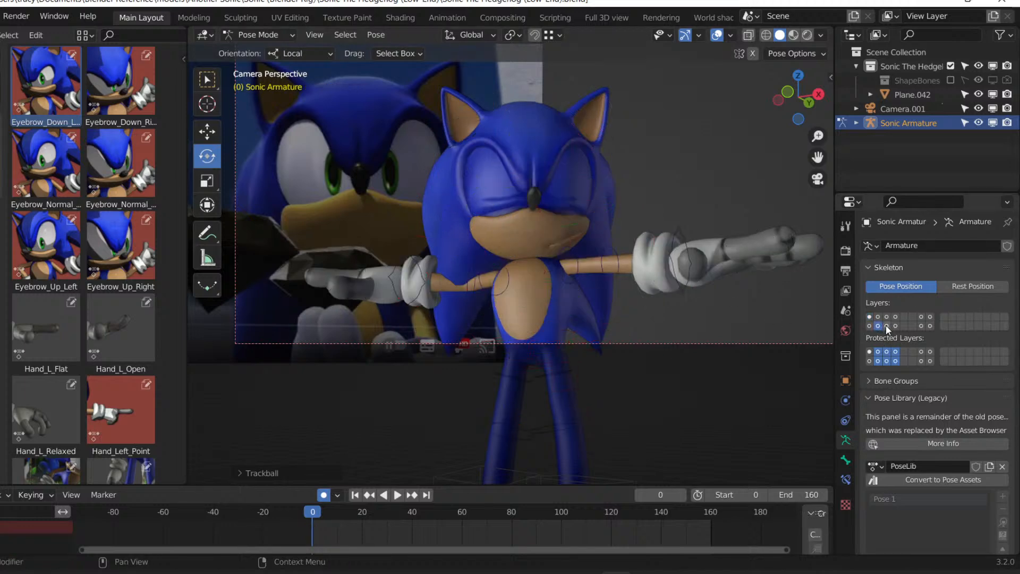
pyautogui.click(673, 291)
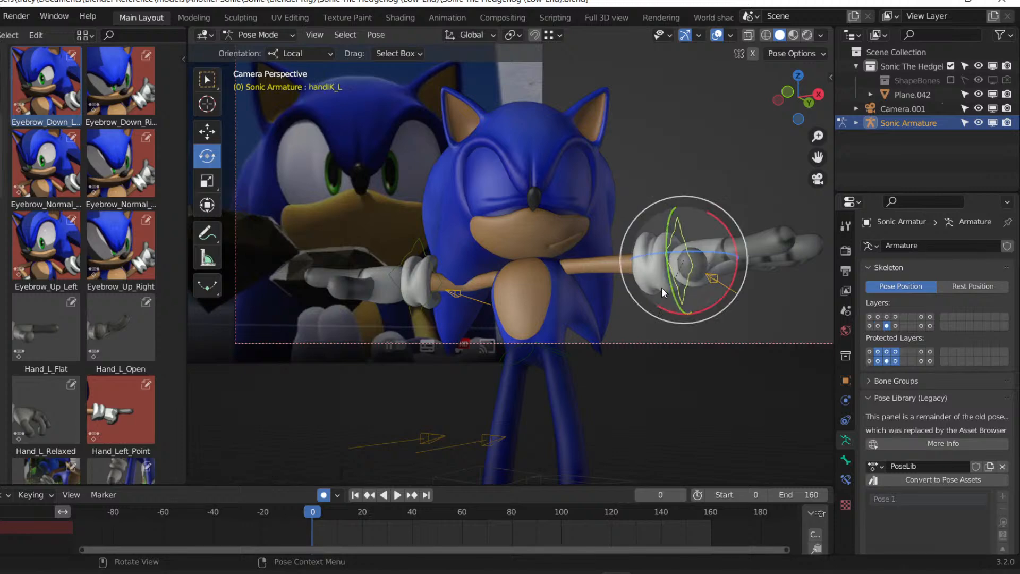
pyautogui.press('r')
pyautogui.click(719, 181)
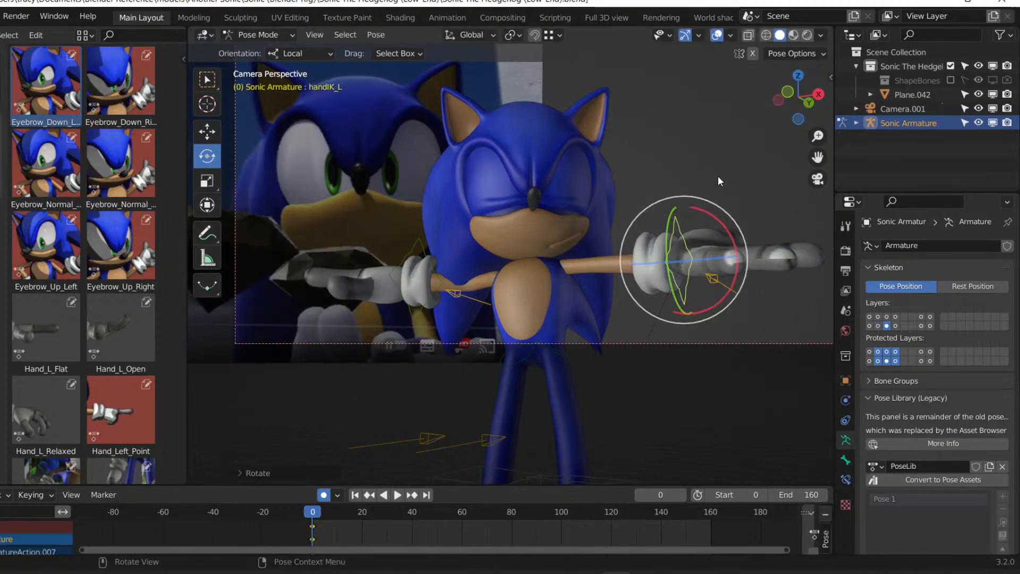
# Play the reference briefly, return to frame 0, and rotate handIK_L further about its local Y axis.
pyautogui.moveTo(675, 172); pyautogui.dragTo(636, 314, button='middle')
pyautogui.moveTo(697, 292); pyautogui.dragTo(678, 158, button='middle')
pyautogui.moveTo(410, 463); pyautogui.dragTo(454, 441, button='middle')
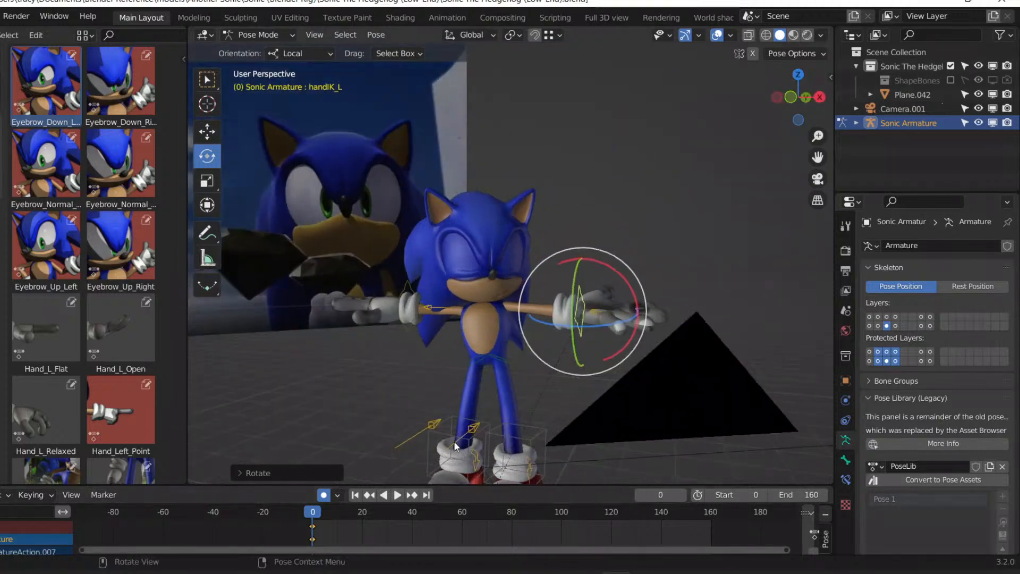
pyautogui.click(398, 496)
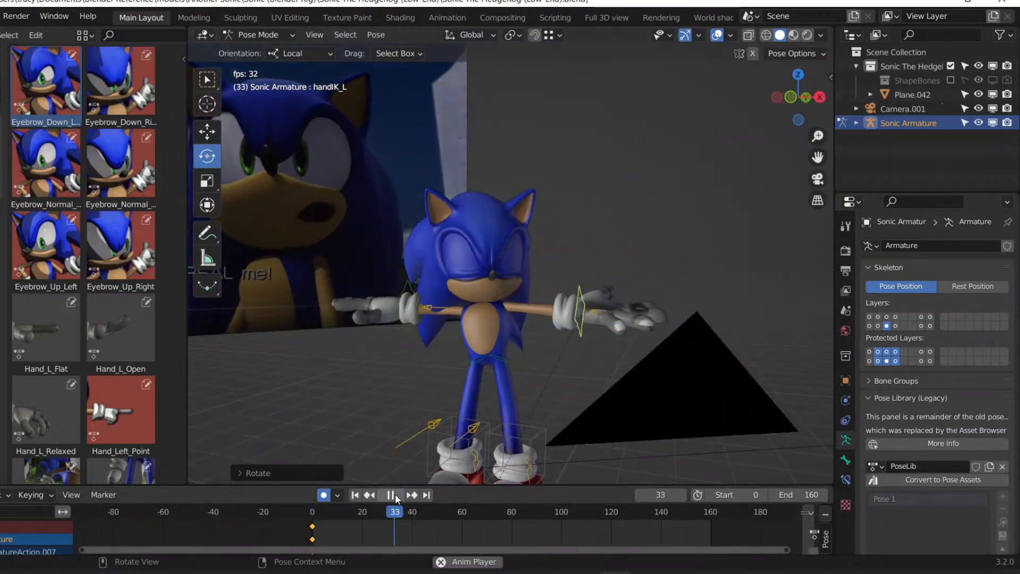
pyautogui.click(398, 496)
pyautogui.click(355, 496)
pyautogui.press('r')
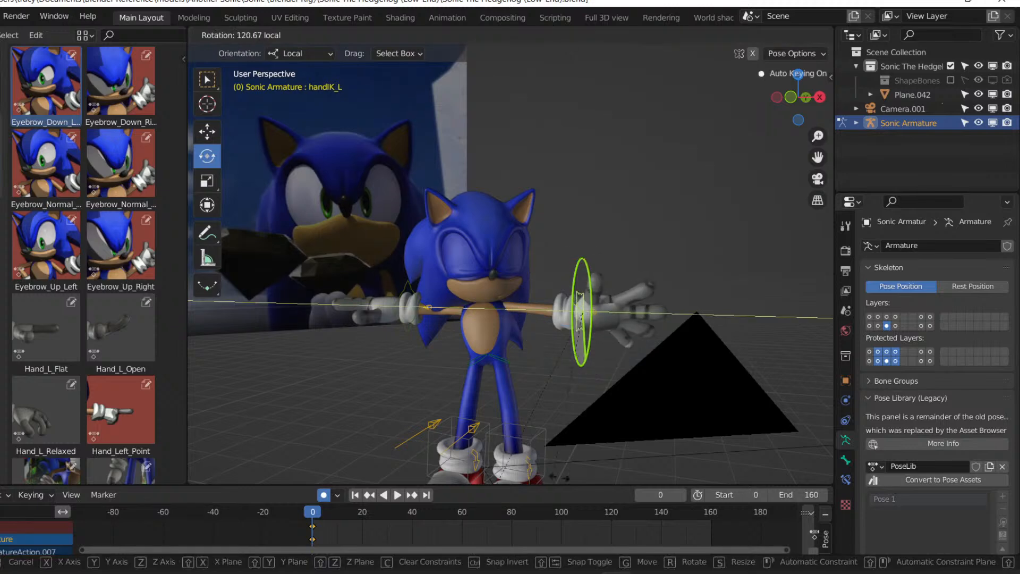
pyautogui.click(608, 155)
# Lower the handIK_L control toward Sonic's hip and rotate it so the fingers point down.
pyautogui.moveTo(608, 155); pyautogui.dragTo(615, 223, button='middle')
pyautogui.press('g')
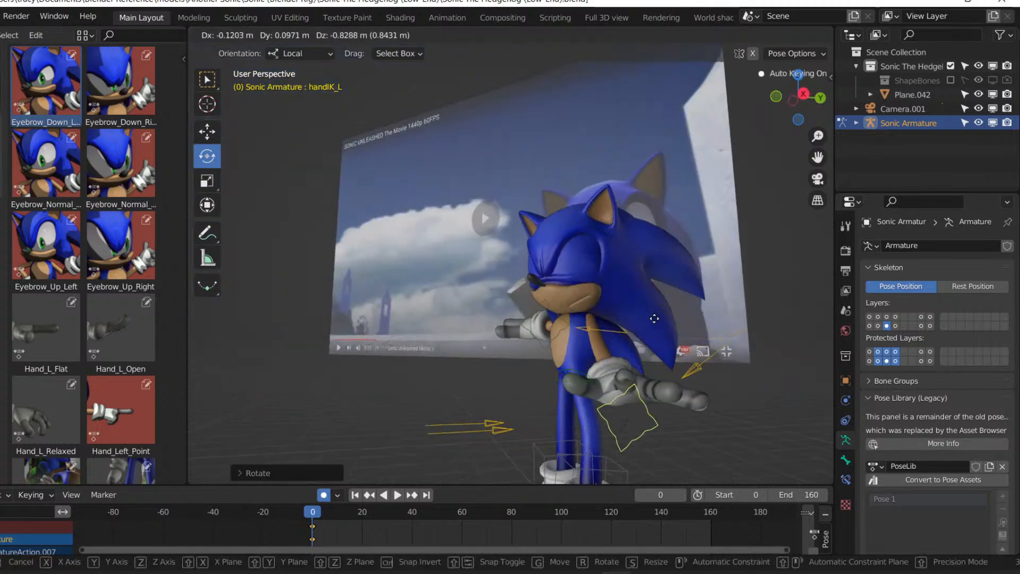
pyautogui.click(607, 329)
pyautogui.moveTo(607, 329); pyautogui.dragTo(692, 288, button='middle')
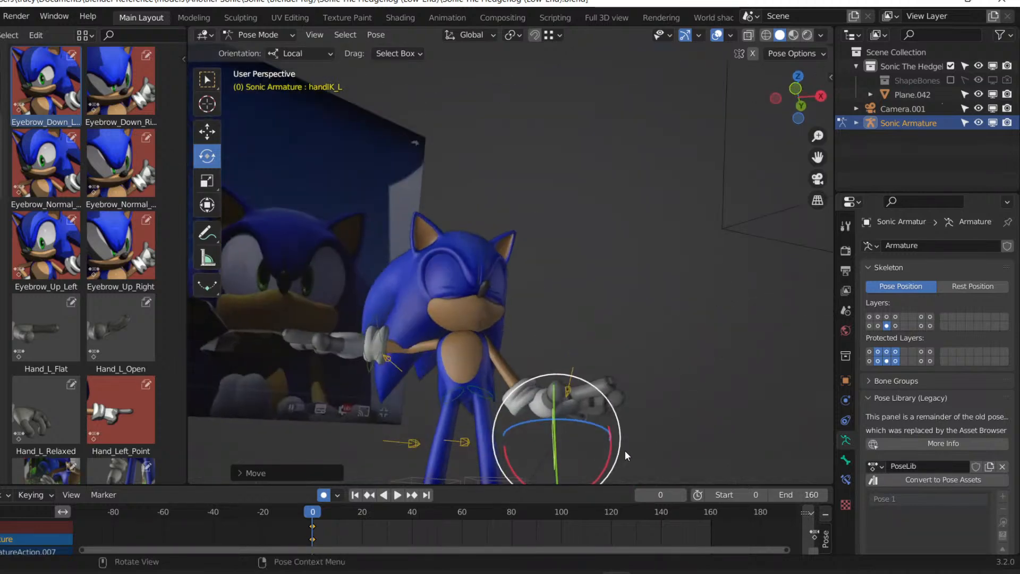
pyautogui.moveTo(610, 460); pyautogui.dragTo(582, 88)
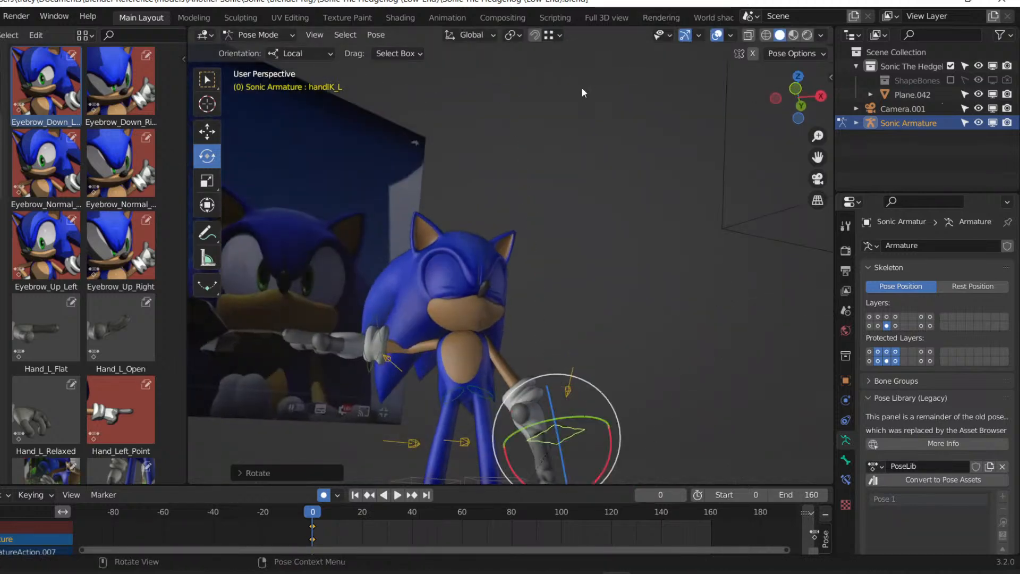
# Move the handIK_L control up and outward so the left arm hangs beside the body.
pyautogui.moveTo(712, 139); pyautogui.dragTo(678, 551, button='middle')
pyautogui.scroll(4, 664, 397)
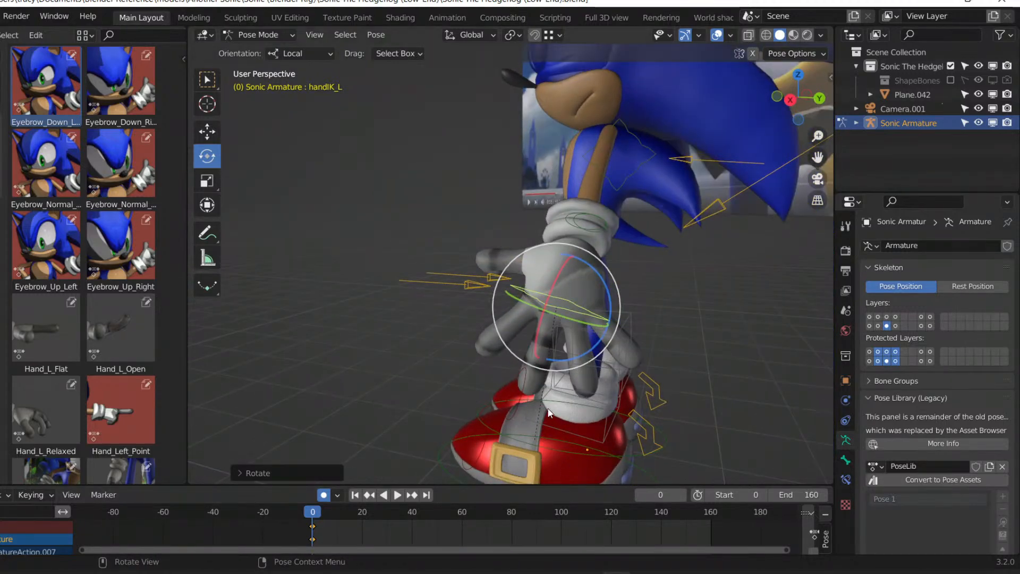
pyautogui.press('g')
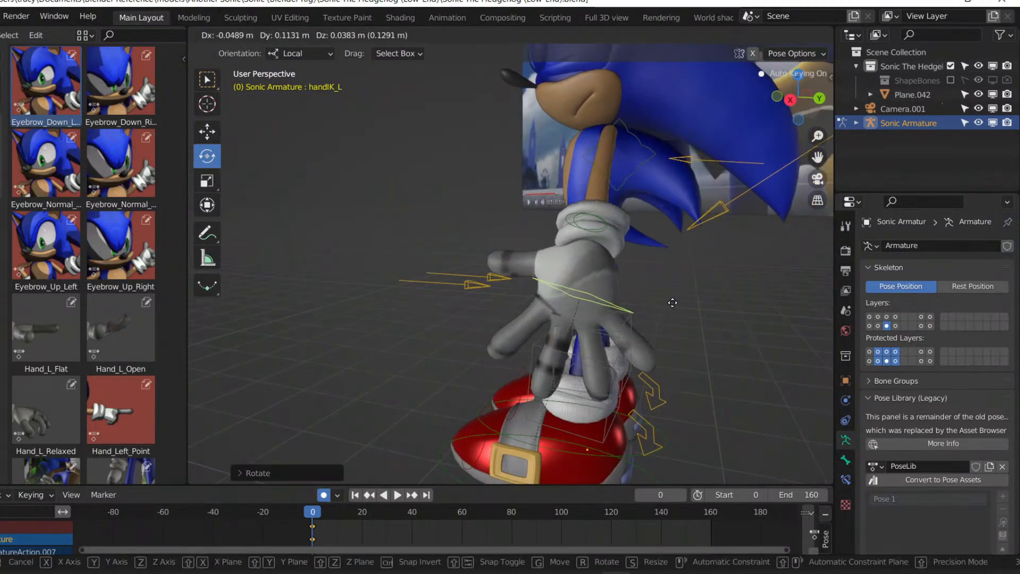
pyautogui.click(683, 228)
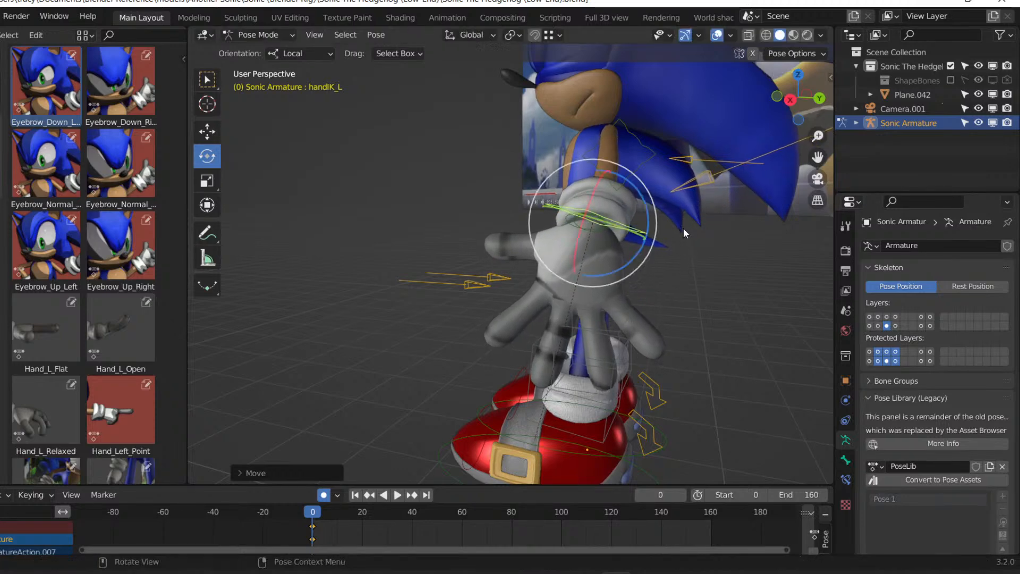
pyautogui.moveTo(684, 228); pyautogui.dragTo(597, 212, button='middle')
pyautogui.press('g')
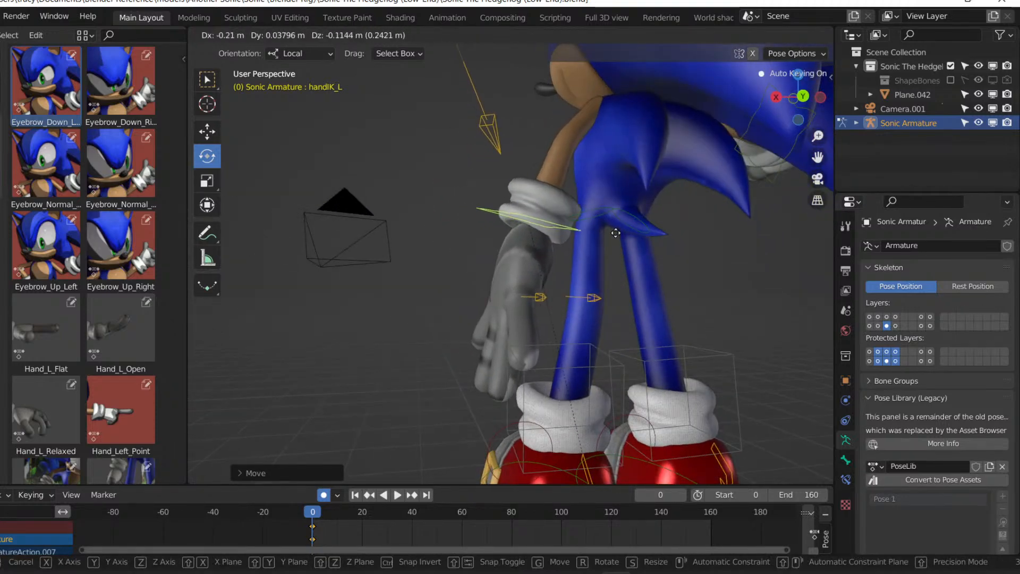
pyautogui.click(611, 228)
# Reposition the left elbow's IK target so it sits closer behind the left arm.
pyautogui.moveTo(453, 94); pyautogui.dragTo(513, 145)
pyautogui.moveTo(428, 70); pyautogui.dragTo(501, 135)
pyautogui.scroll(-4, 502, 139)
pyautogui.press('g')
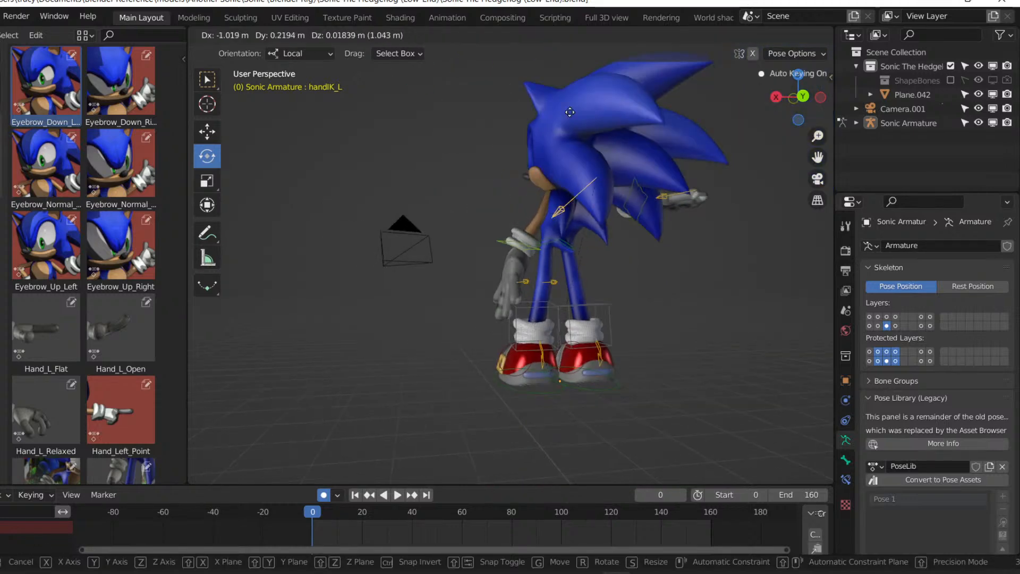
pyautogui.click(547, 101)
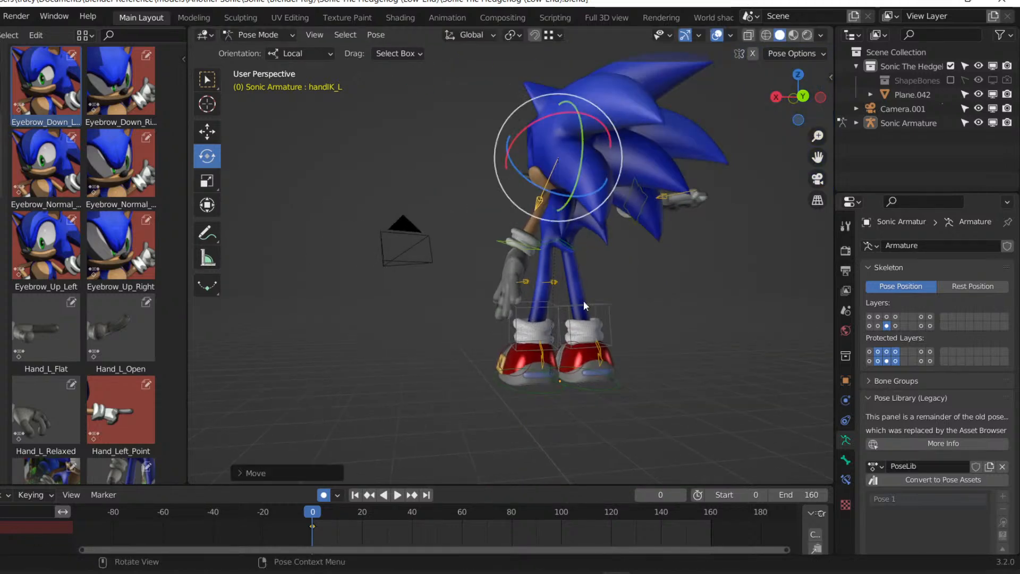
# Rotate the handIK_L control slightly to refine the angle of the lowered left hand.
pyautogui.click(516, 242)
pyautogui.moveTo(473, 234); pyautogui.dragTo(498, 222)
pyautogui.press('g')
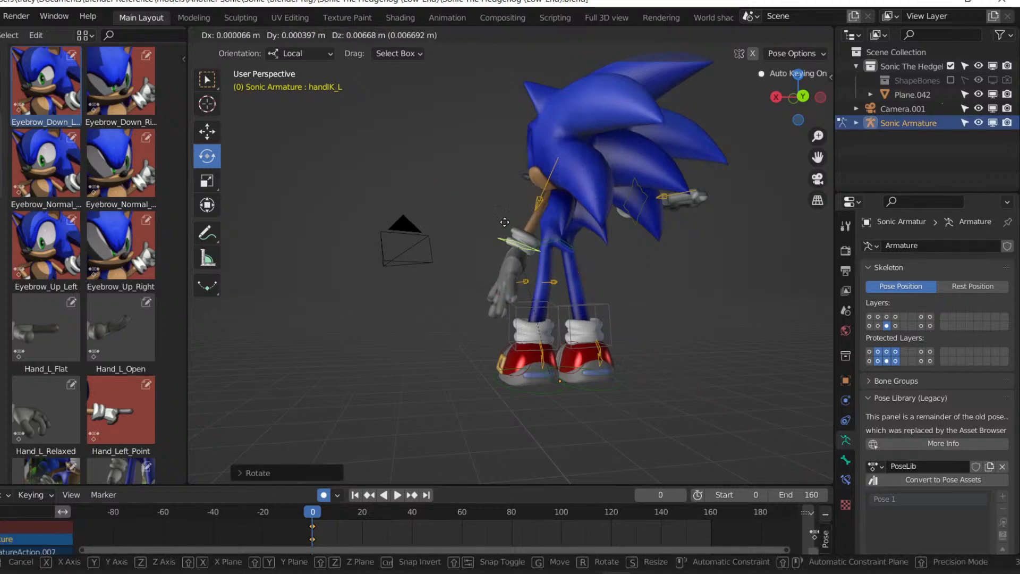
pyautogui.rightClick(502, 223)
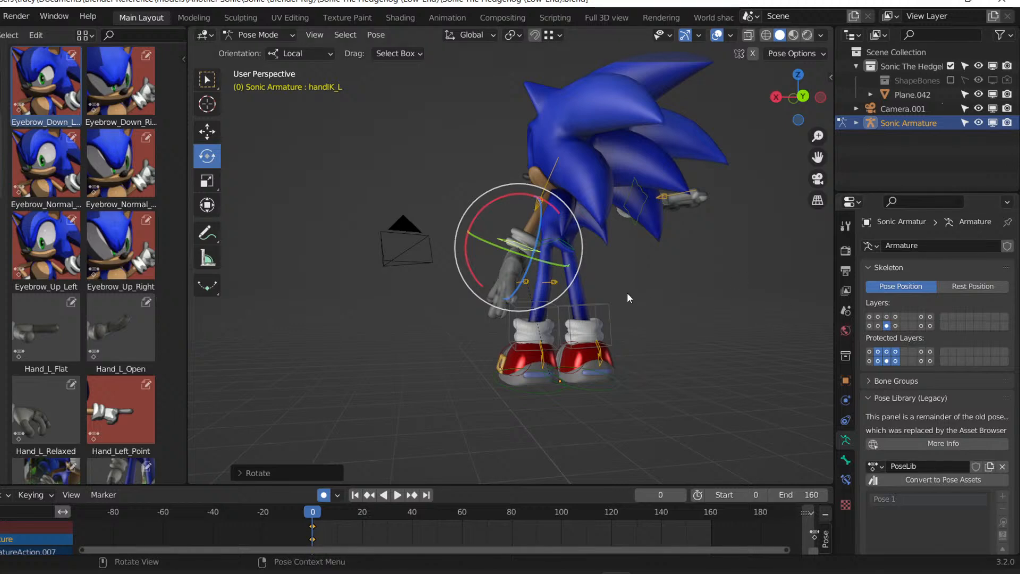
# Go through the armature's bone layers and examine the controls available for the left arm.
pyautogui.moveTo(392, 264); pyautogui.dragTo(856, 317, button='middle')
pyautogui.hotkey('alt', 'a')
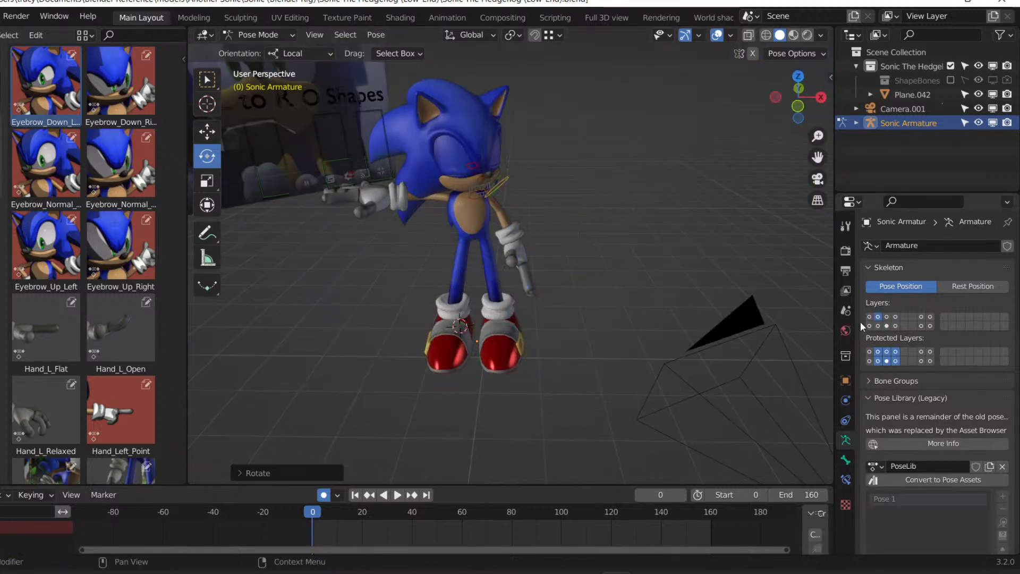
pyautogui.click(887, 317)
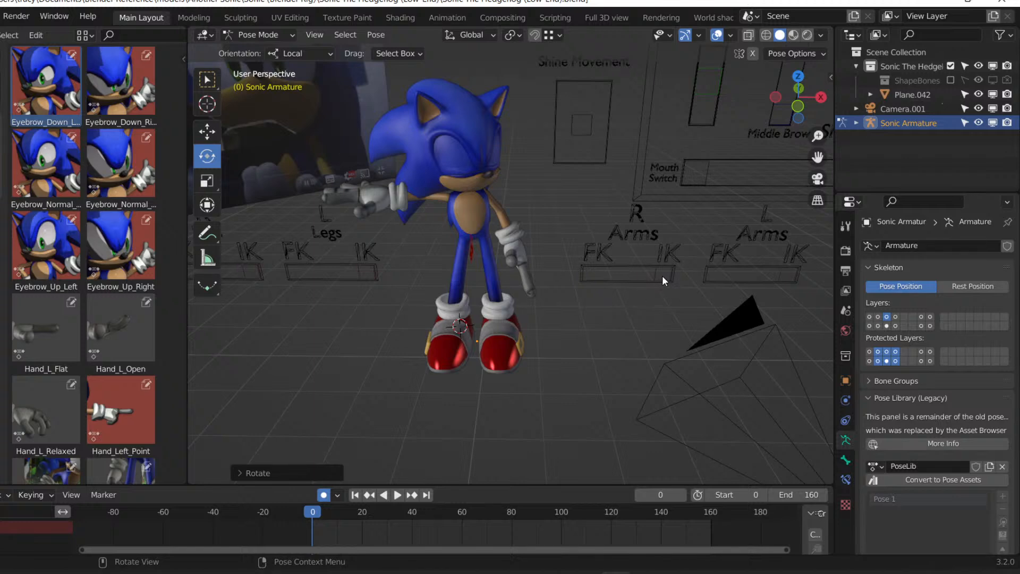
pyautogui.click(871, 326)
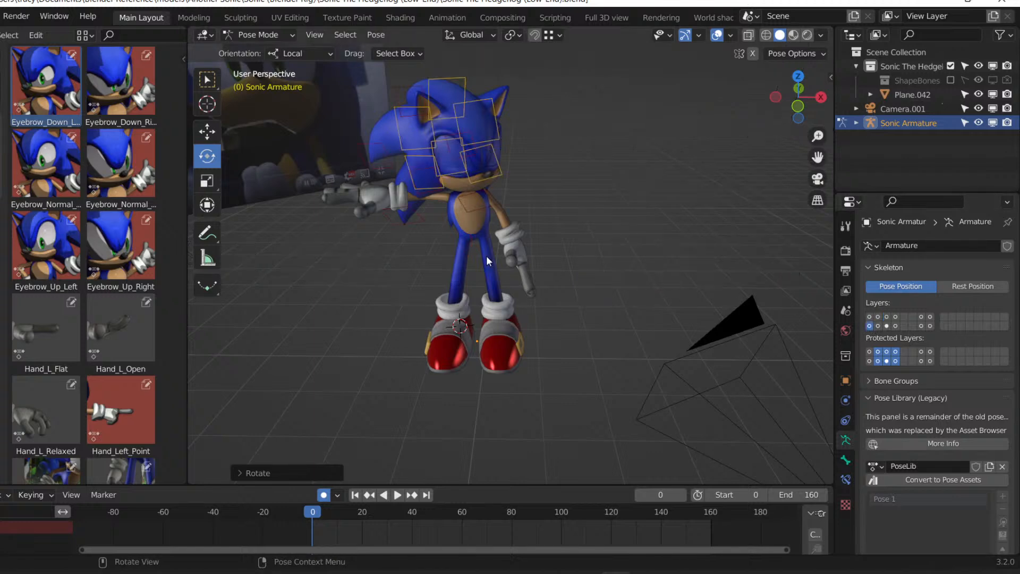
pyautogui.click(878, 326)
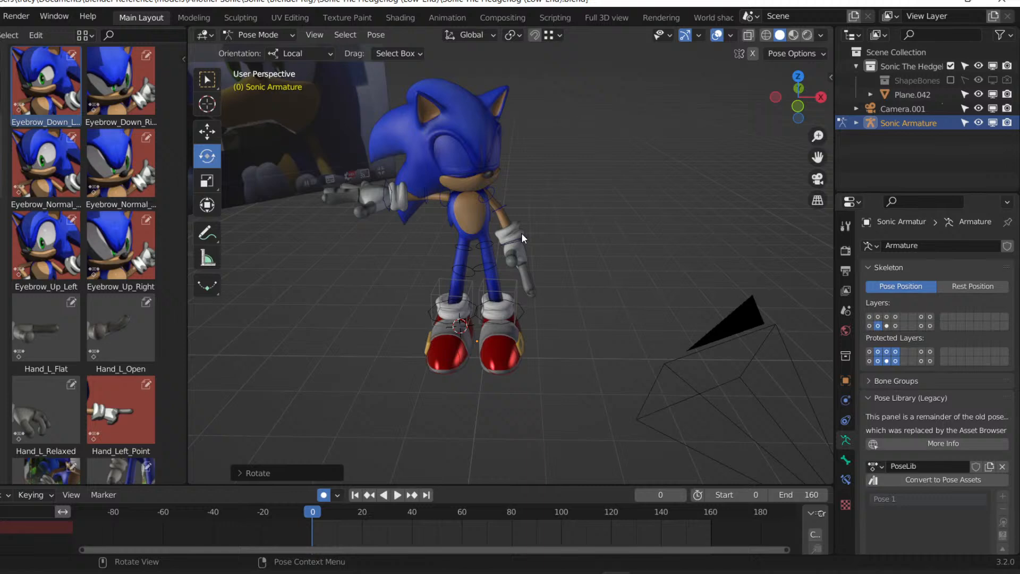
pyautogui.click(505, 209)
pyautogui.moveTo(508, 208); pyautogui.dragTo(550, 200)
pyautogui.click(506, 189)
pyautogui.scroll(3, 627, 276)
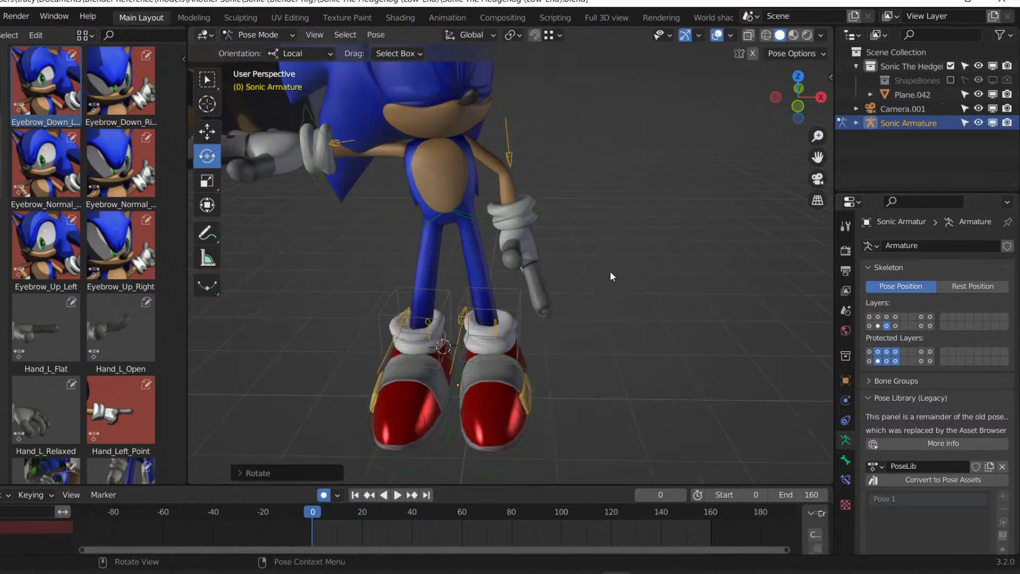
# Switch the armature back to its IK bone layer and save the file.
pyautogui.press(']')
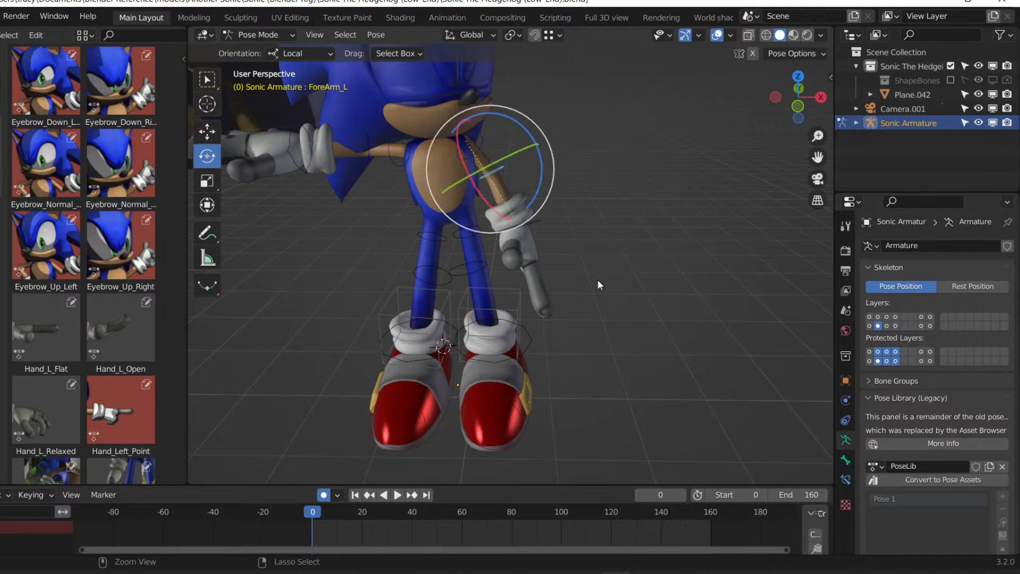
pyautogui.click(887, 325)
pyautogui.hotkey('ctrl', 's')
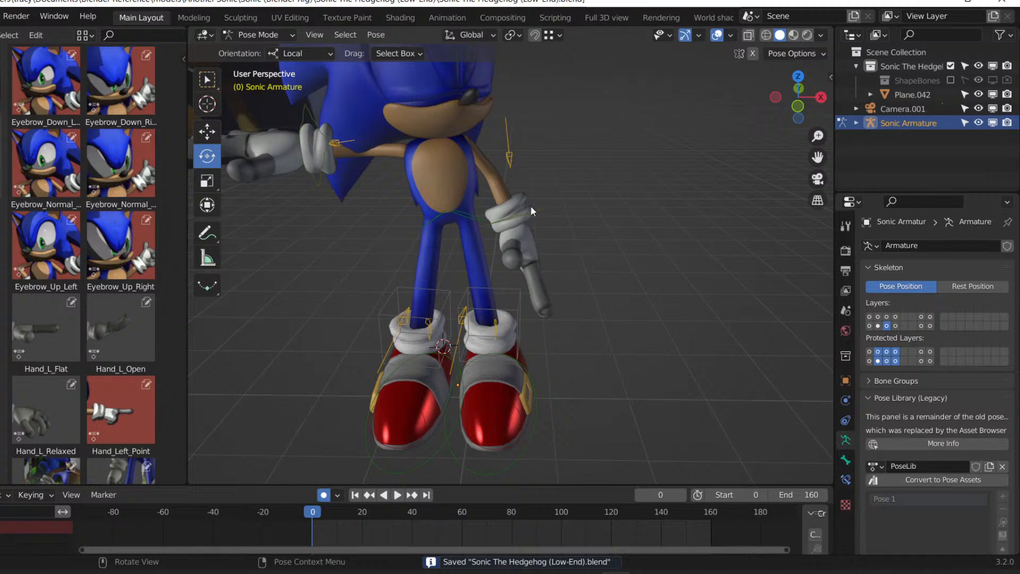
# Lower the handIK_R control beside Sonic's right hip and rotate it so the fingers point down.
pyautogui.click(318, 171)
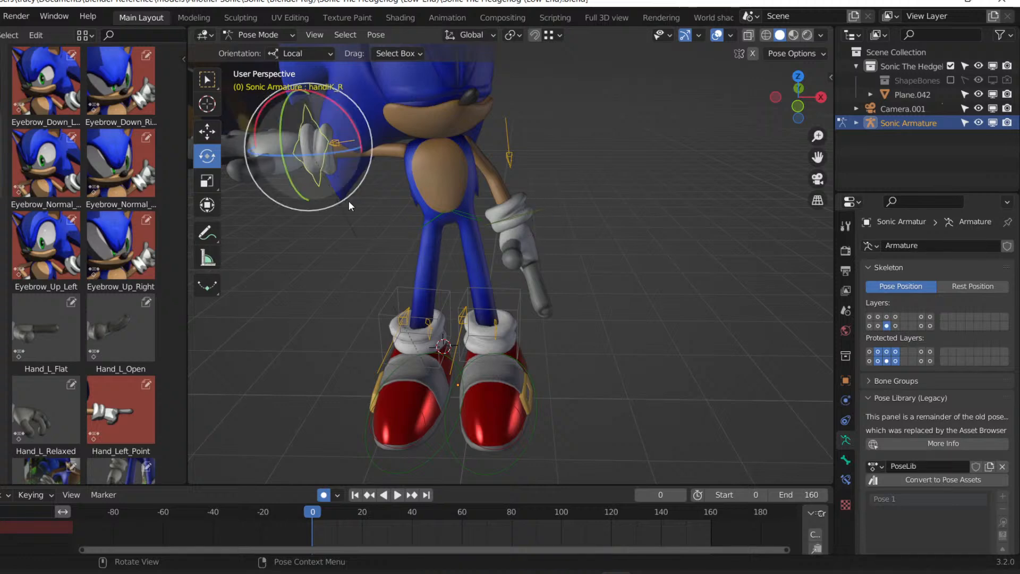
pyautogui.press('g')
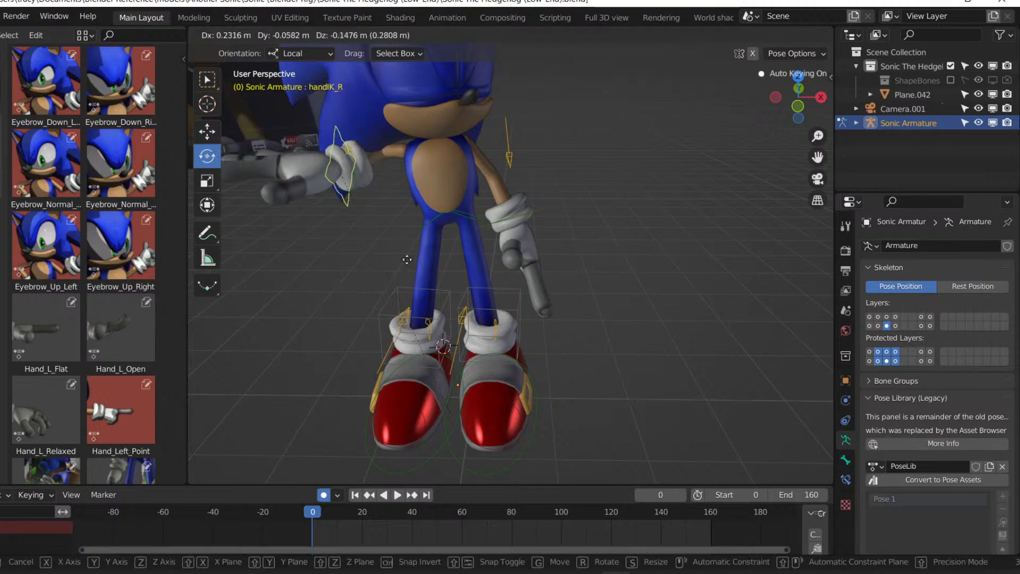
pyautogui.click(443, 323)
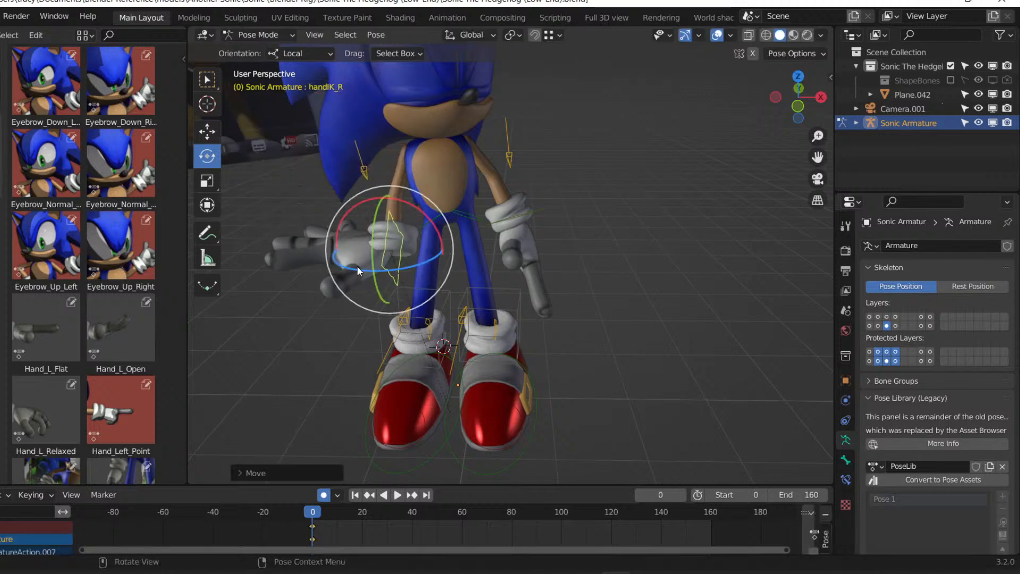
pyautogui.moveTo(412, 204); pyautogui.dragTo(323, 251)
# Adjust the handIK_R control's position beside the body from side views, checking the pose through the camera.
pyautogui.moveTo(323, 251); pyautogui.dragTo(448, 228, button='middle')
pyautogui.press('g')
pyautogui.click(510, 276)
pyautogui.press('KP_0')
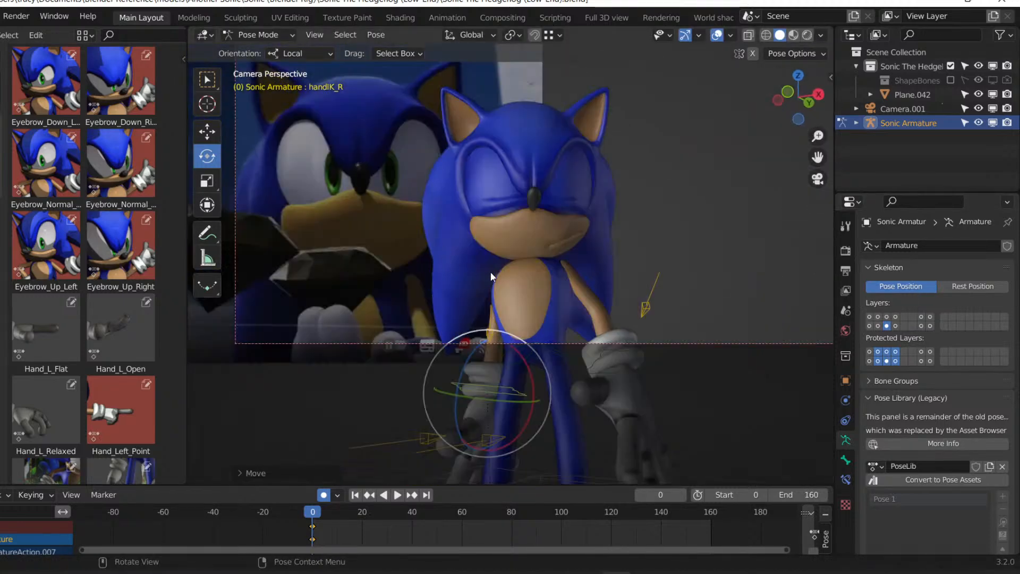
pyautogui.moveTo(486, 315); pyautogui.dragTo(604, 330, button='middle')
pyautogui.press('g')
pyautogui.click(557, 338)
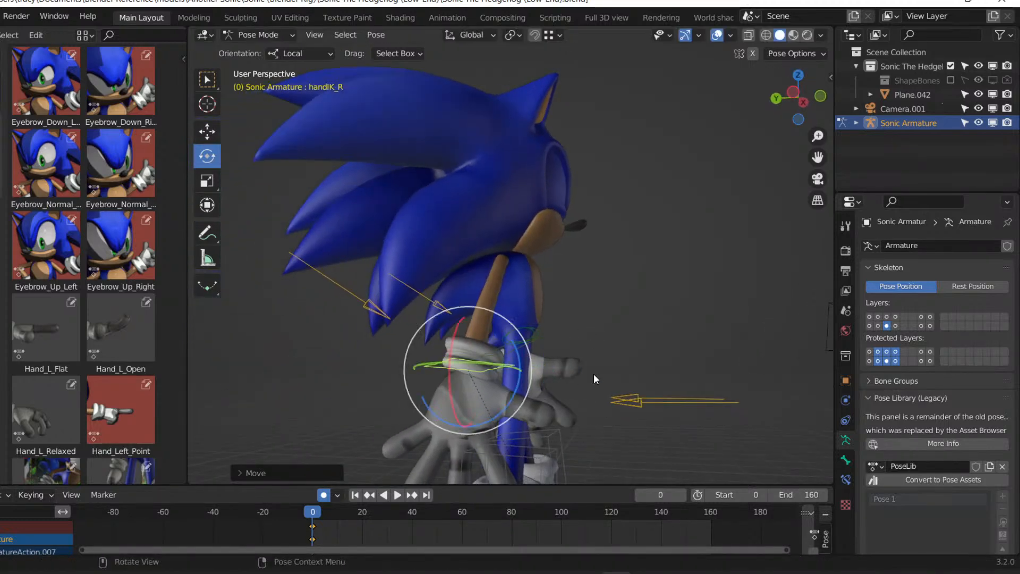
# Apply the Hand_L_Relaxed and Hand_R_Relaxed library poses with the main bone layer shown, then return to the IK layer.
pyautogui.click(869, 318)
pyautogui.press('a')
pyautogui.press('i')
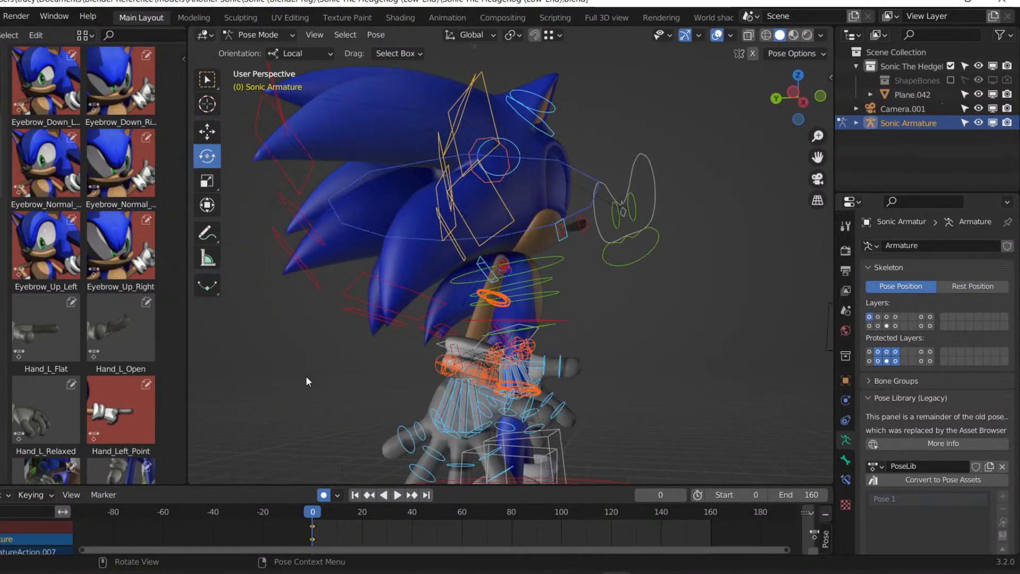
pyautogui.click(46, 414)
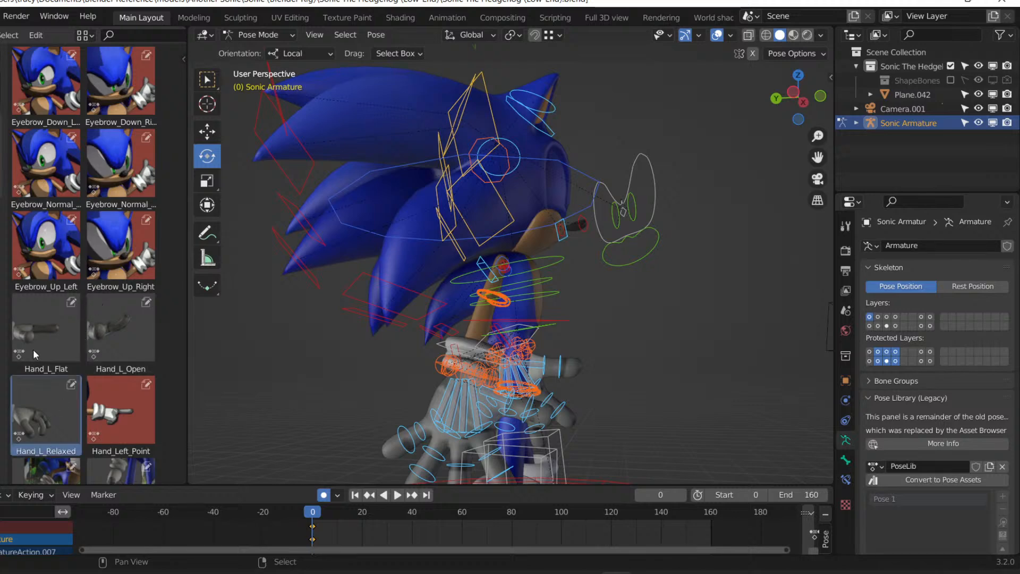
pyautogui.scroll(-5, 84, 340)
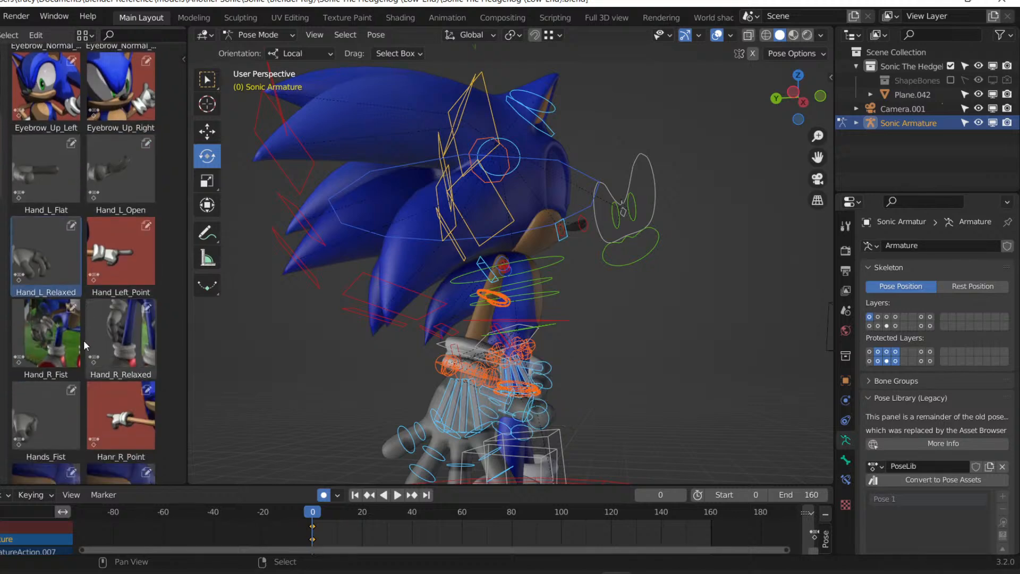
pyautogui.click(113, 362)
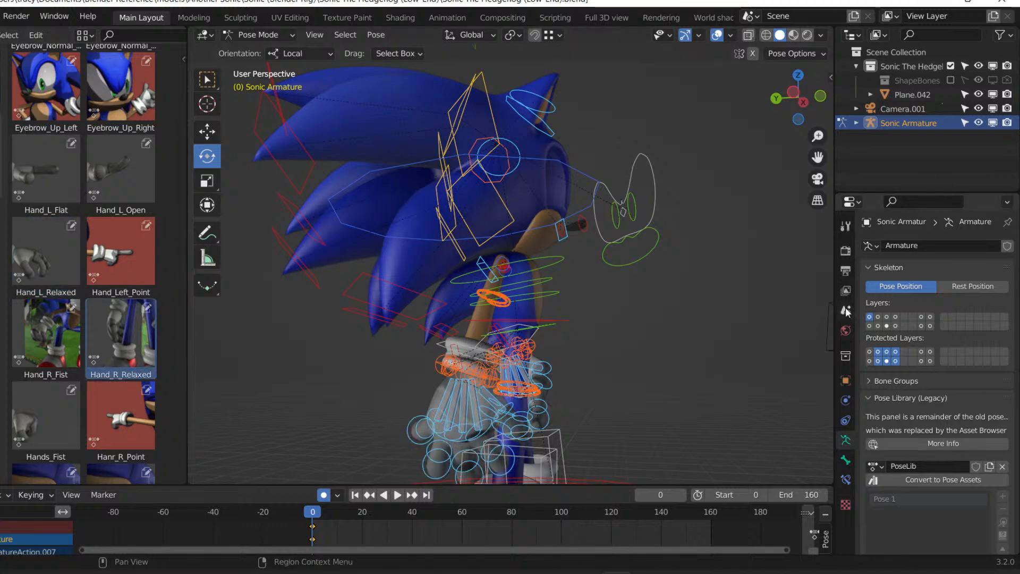
pyautogui.click(887, 326)
pyautogui.click(675, 327)
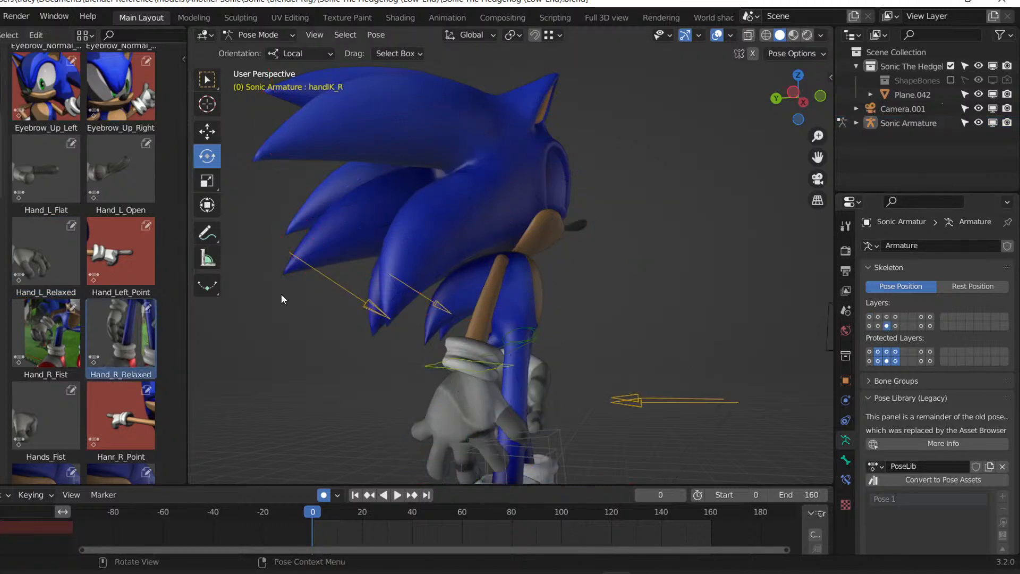
# Return to the camera view and save the file.
pyautogui.scroll(-1, 27, 228)
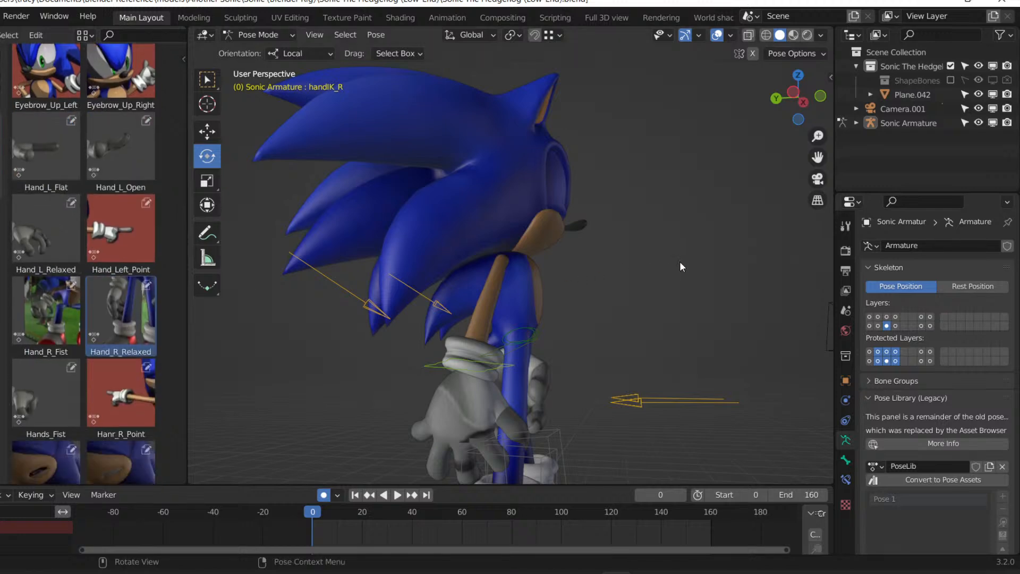
pyautogui.press('KP_0')
pyautogui.hotkey('ctrl', 's')
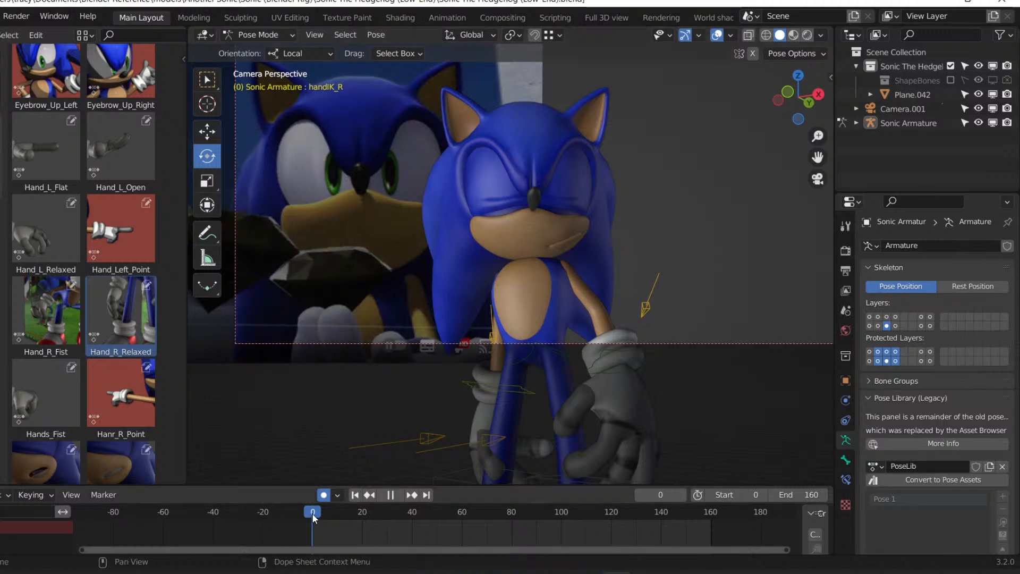
# At frame 16, show the main bone layer and move the Root All control forward along the global Y axis.
pyautogui.press('space')
pyautogui.moveTo(331, 513); pyautogui.dragTo(351, 521)
pyautogui.press('space')
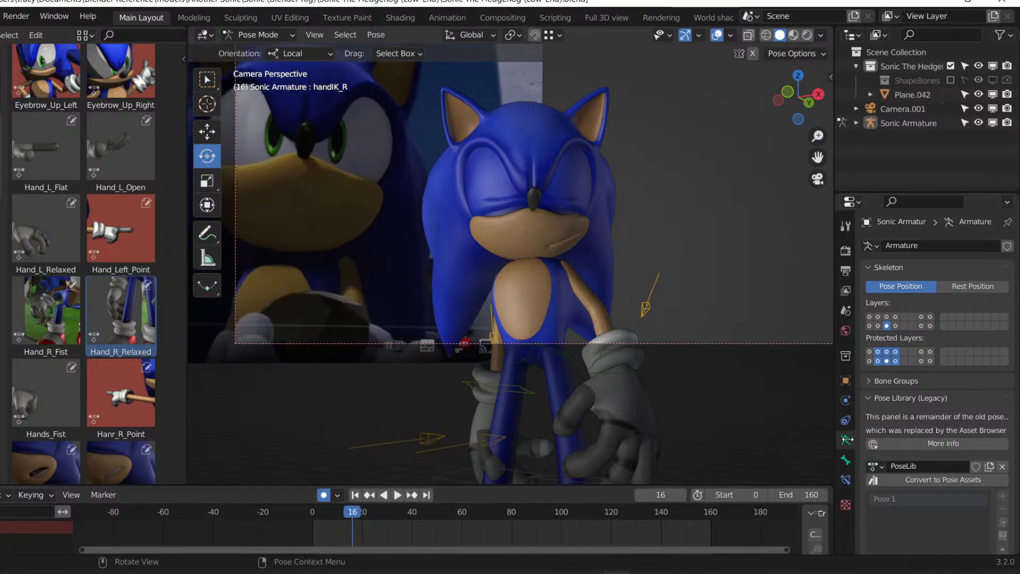
pyautogui.click(870, 317)
pyautogui.moveTo(725, 341); pyautogui.dragTo(694, 448, button='middle')
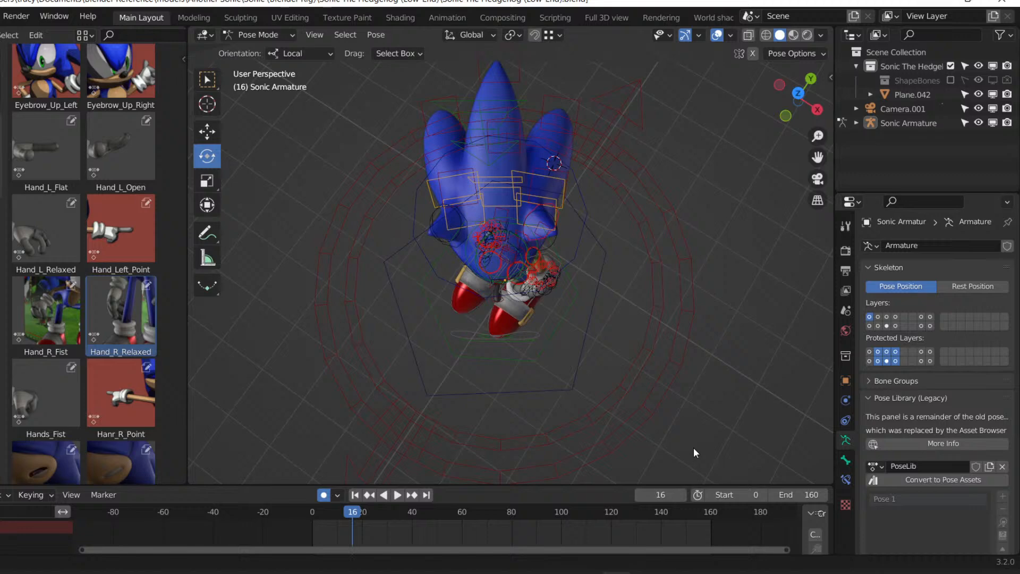
pyautogui.click(659, 346)
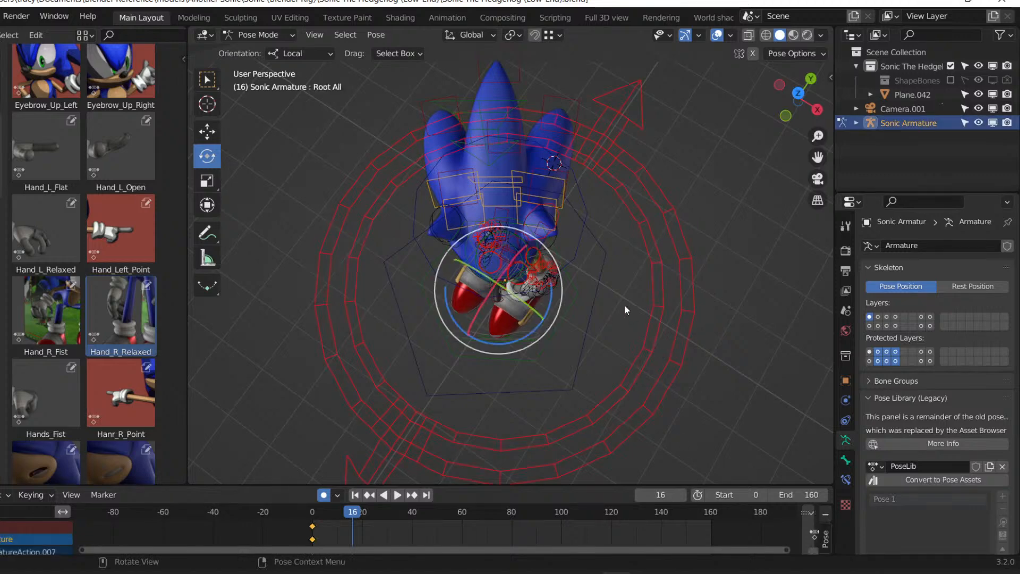
pyautogui.press('g')
pyautogui.press('y')
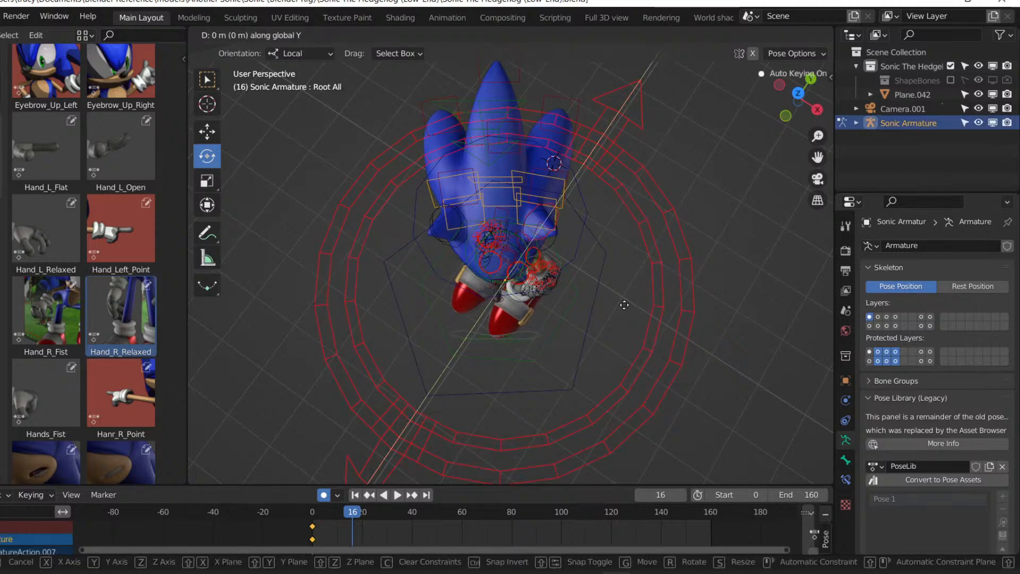
pyautogui.click(584, 348)
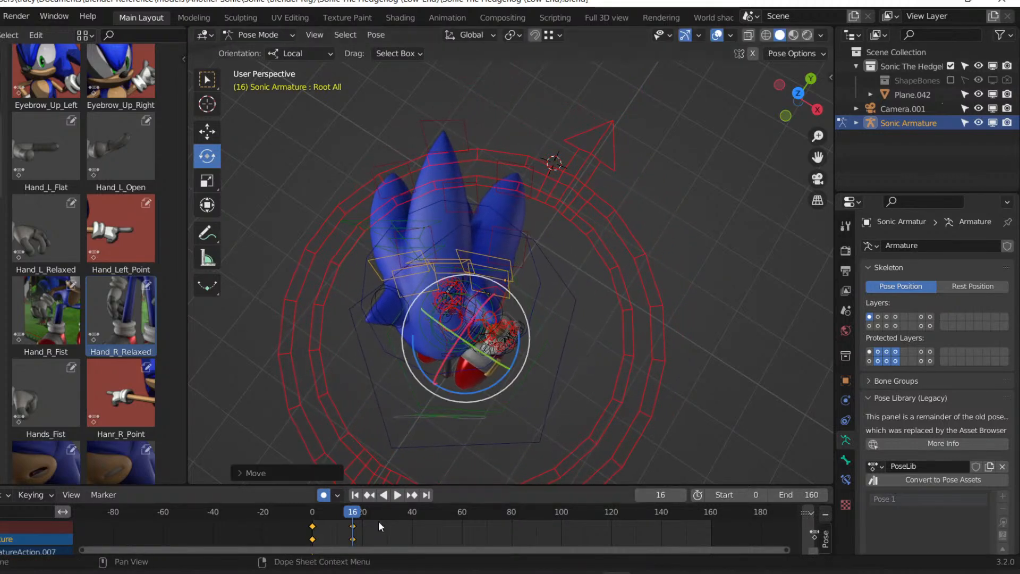
# At frame 9, raise the Root All control slightly along Z and play back the motion.
pyautogui.click(335, 515)
pyautogui.press('g')
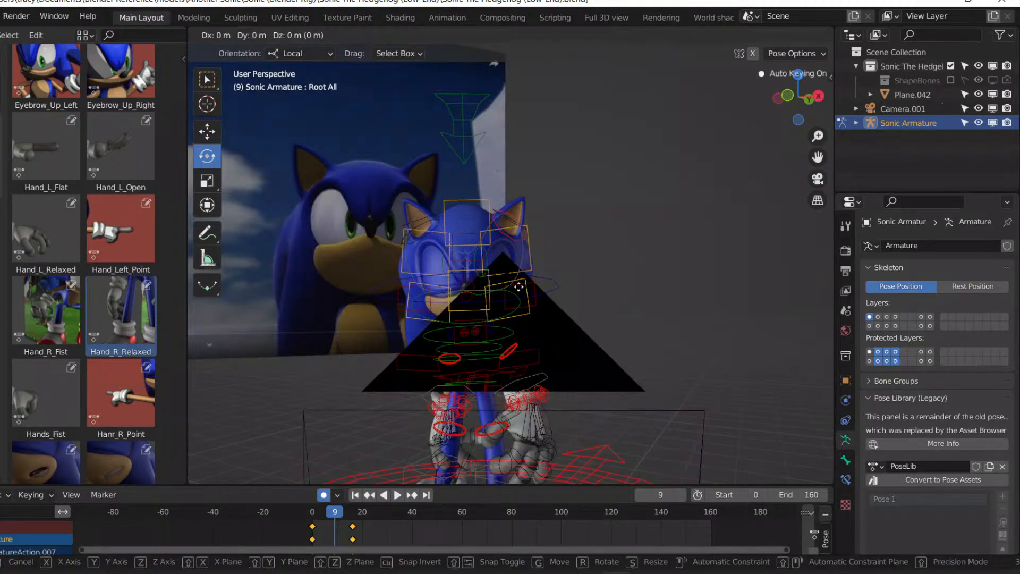
pyautogui.press('z')
pyautogui.click(516, 283)
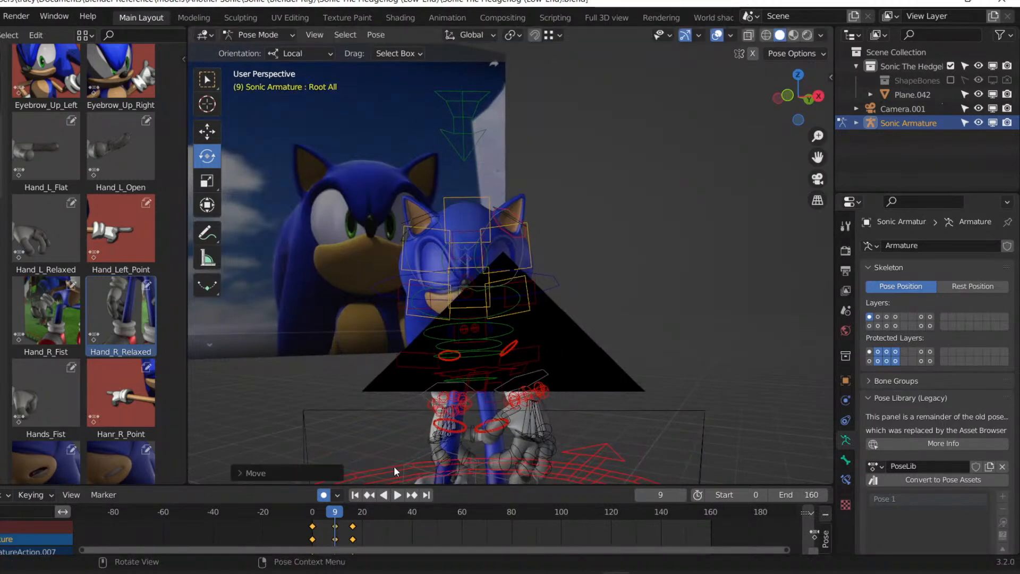
pyautogui.moveTo(333, 513); pyautogui.dragTo(300, 509)
pyautogui.press('space')
pyautogui.press('space')
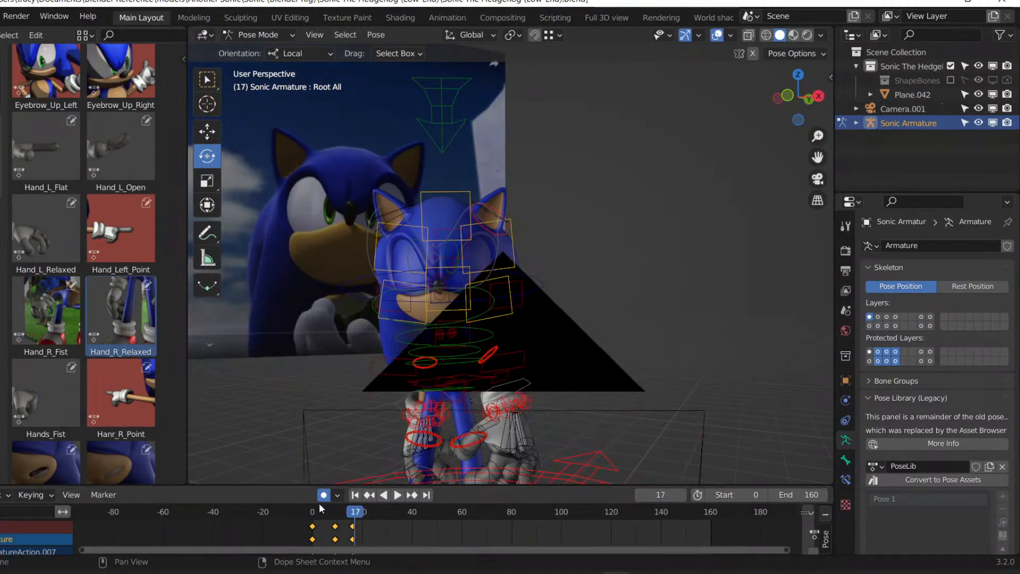
# At frame 0, adjust the Root All control's height along Z and review the motion through the camera.
pyautogui.click(356, 495)
pyautogui.press('g')
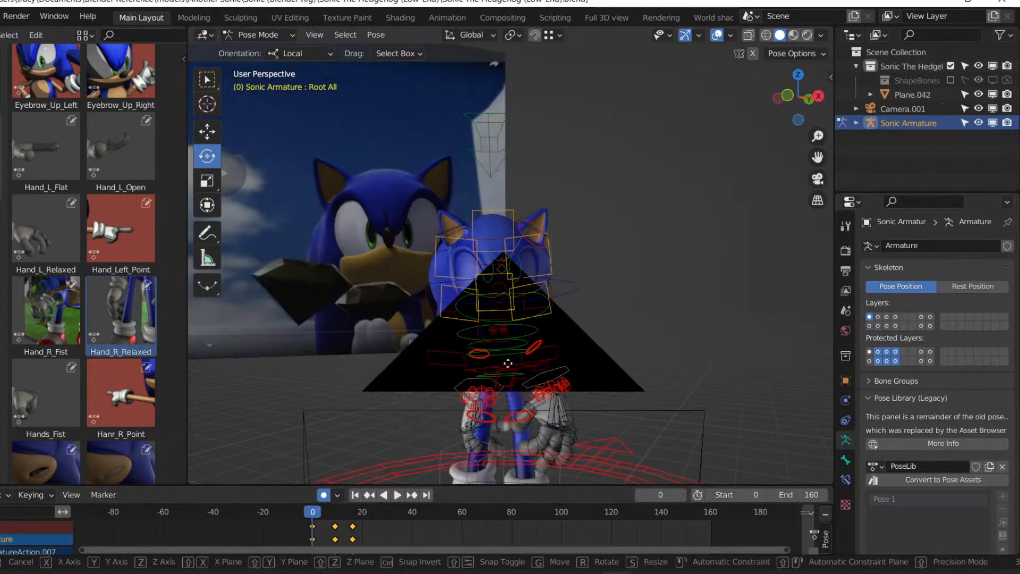
pyautogui.press('z')
pyautogui.click(509, 365)
pyautogui.press('space')
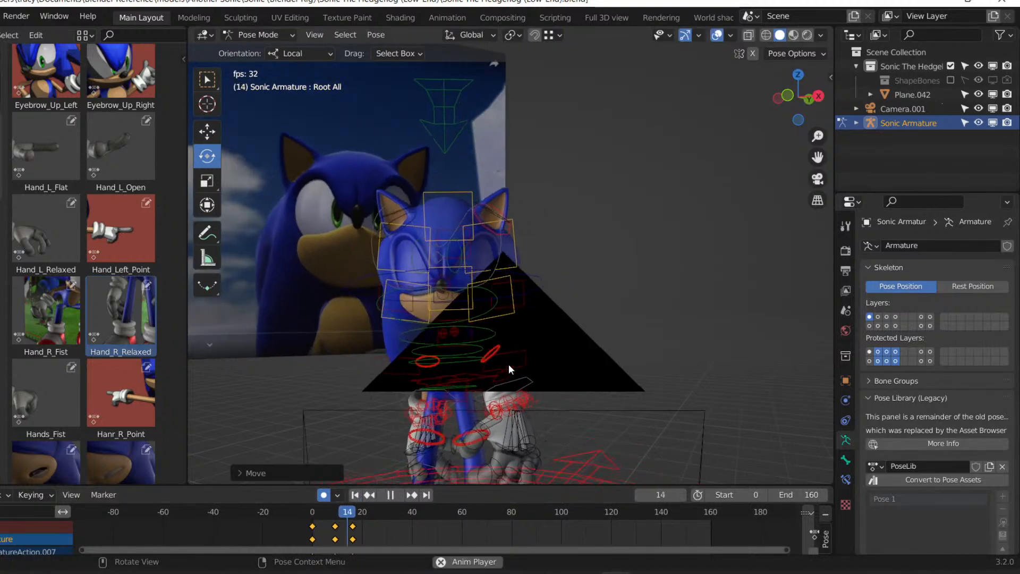
pyautogui.click(390, 495)
pyautogui.click(356, 495)
pyautogui.press('KP_0')
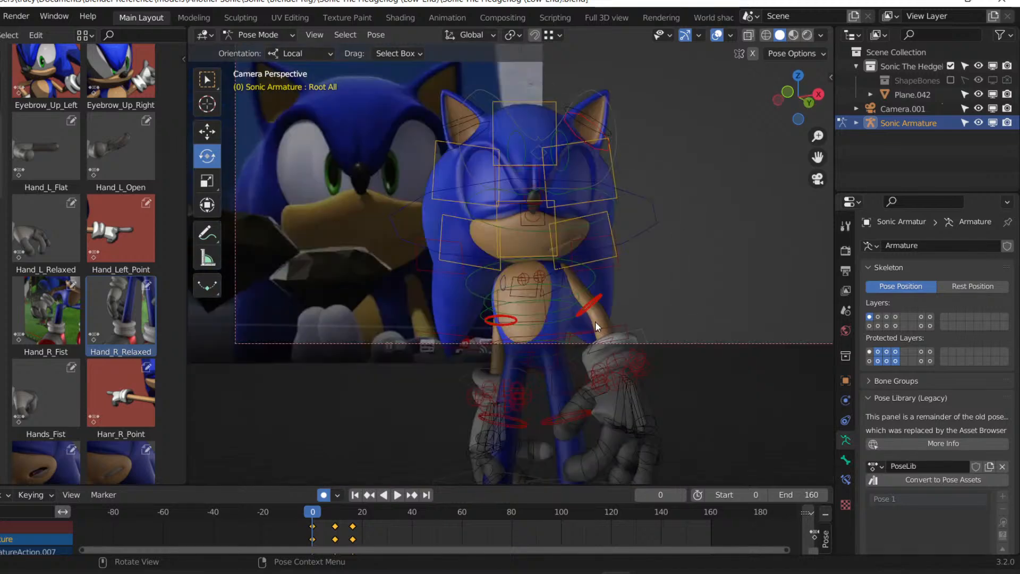
pyautogui.press('space')
pyautogui.press('space')
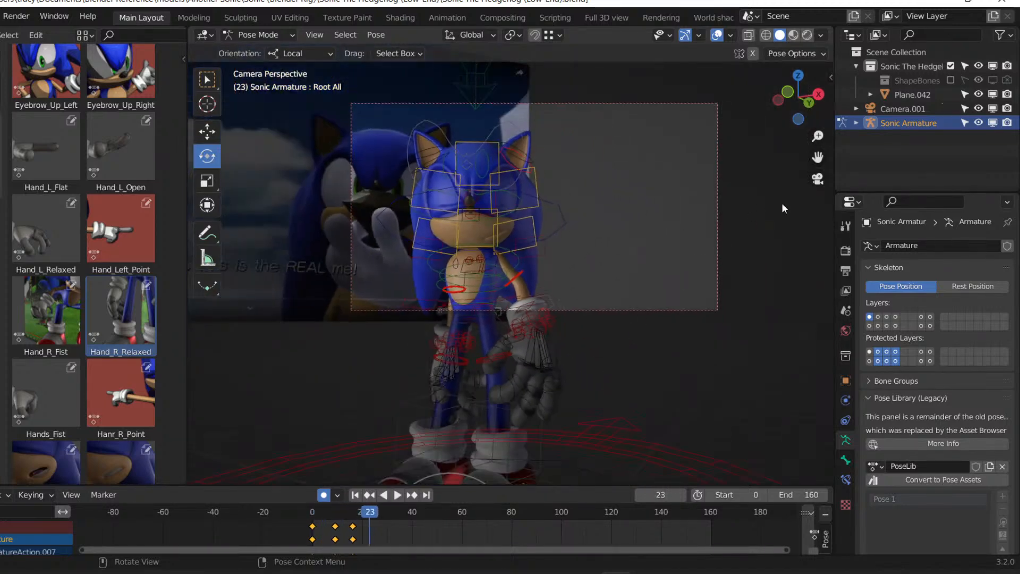
pyautogui.moveTo(349, 511); pyautogui.dragTo(312, 513)
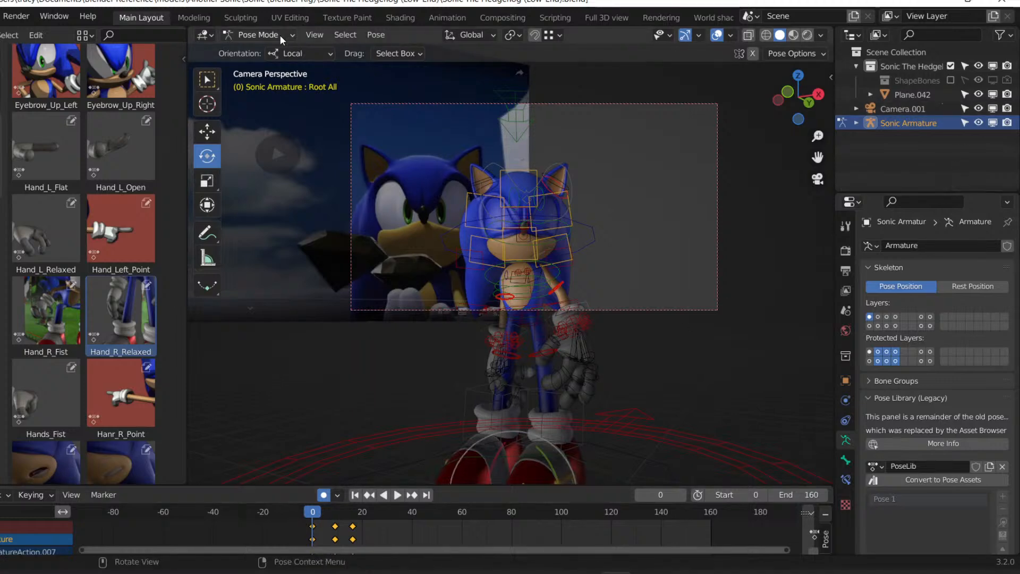
# In Object Mode, move Camera.001 at frame 0 so that Sonic sits farther right in the camera frame.
pyautogui.click(282, 53)
pyautogui.click(904, 113)
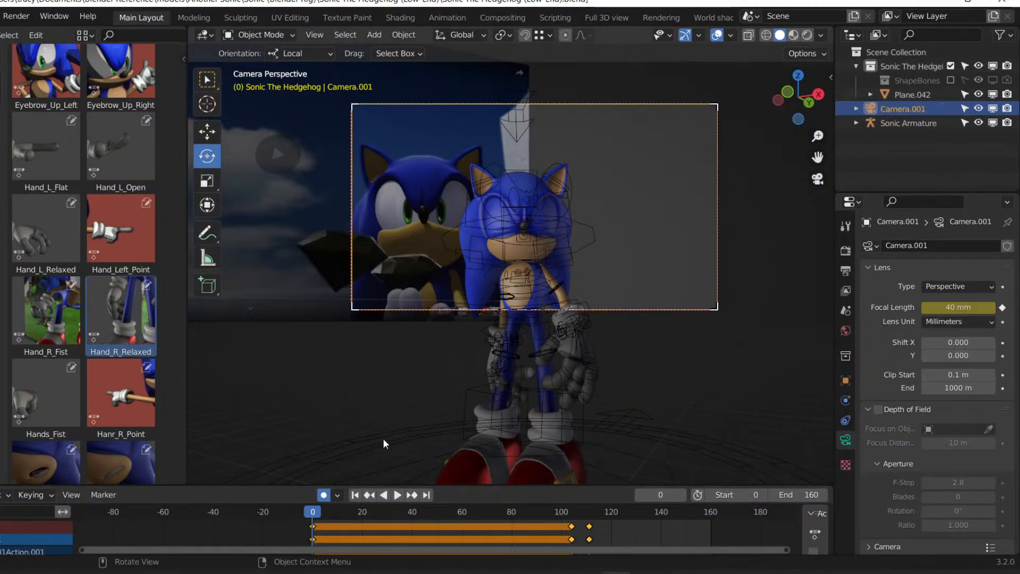
pyautogui.press('g')
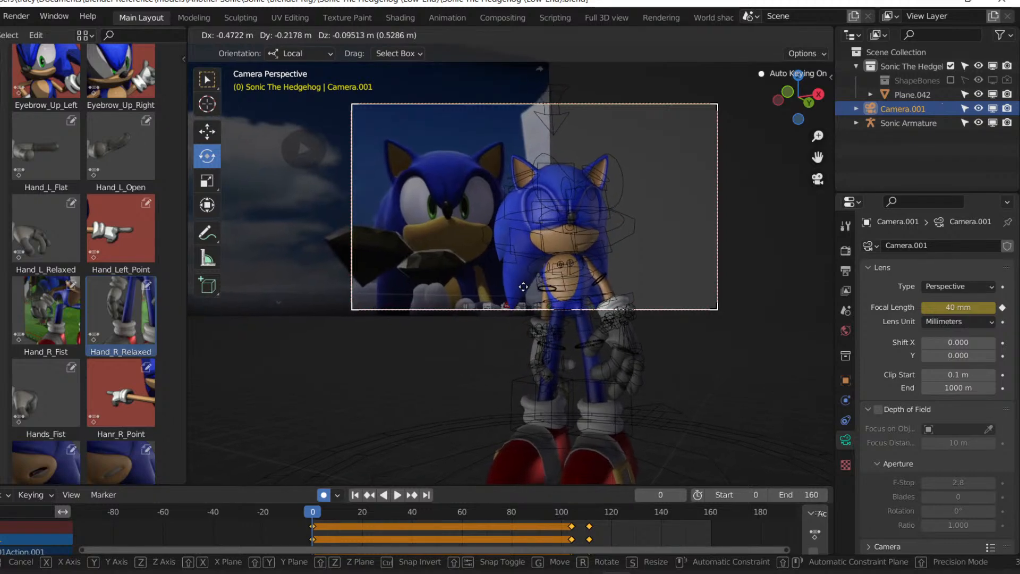
pyautogui.click(508, 297)
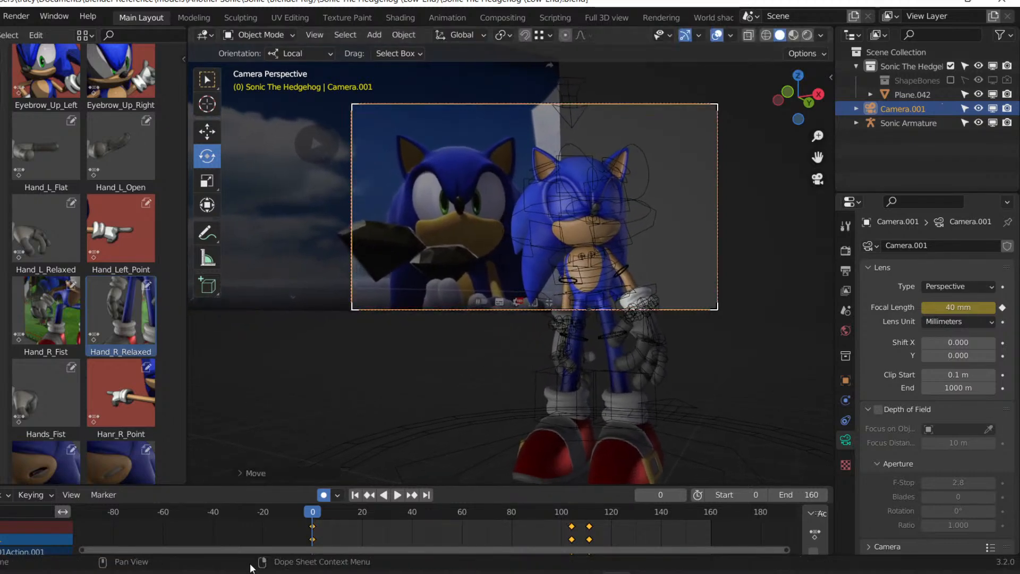
# Duplicate the camera's frame 0 keyframe onto its next keyframe and play back the shot.
pyautogui.click(311, 525)
pyautogui.hotkey('shift', 'd')
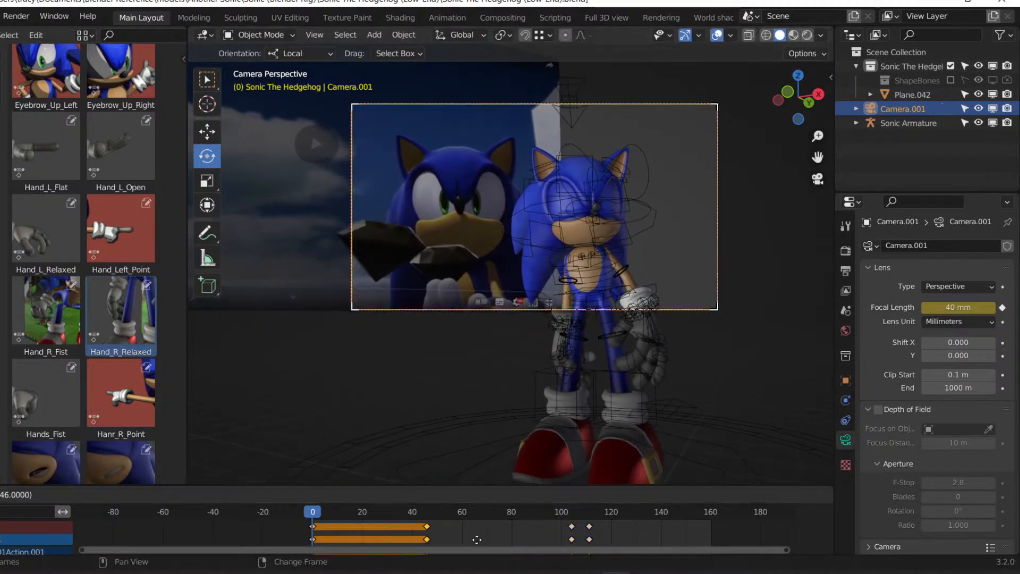
pyautogui.click(571, 543)
pyautogui.press('space')
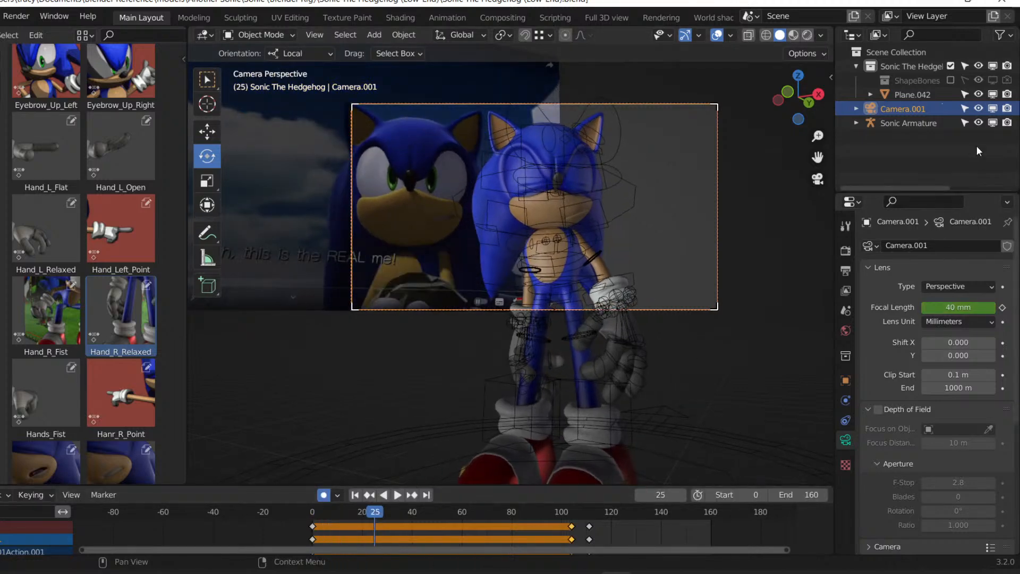
# Return the Sonic Armature to Pose Mode, review the opening motion and stop at frame 16.
pyautogui.click(926, 123)
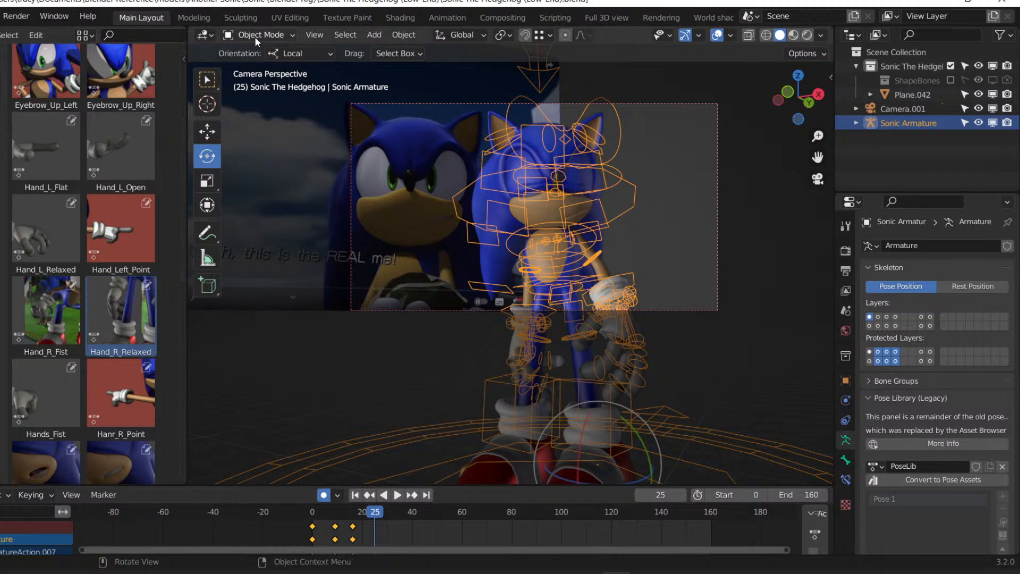
pyautogui.click(262, 82)
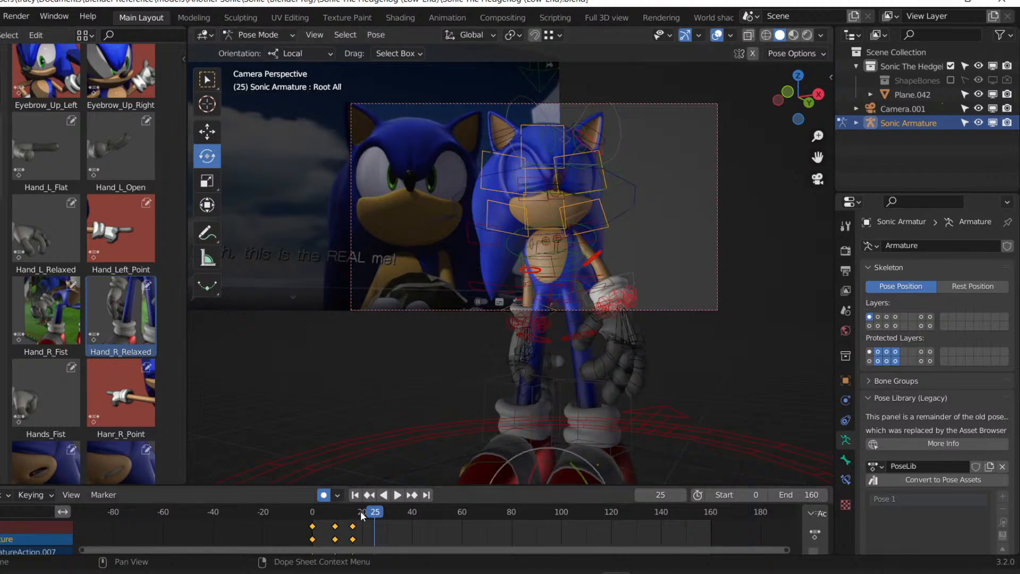
pyautogui.moveTo(362, 515); pyautogui.dragTo(308, 513)
pyautogui.press('space')
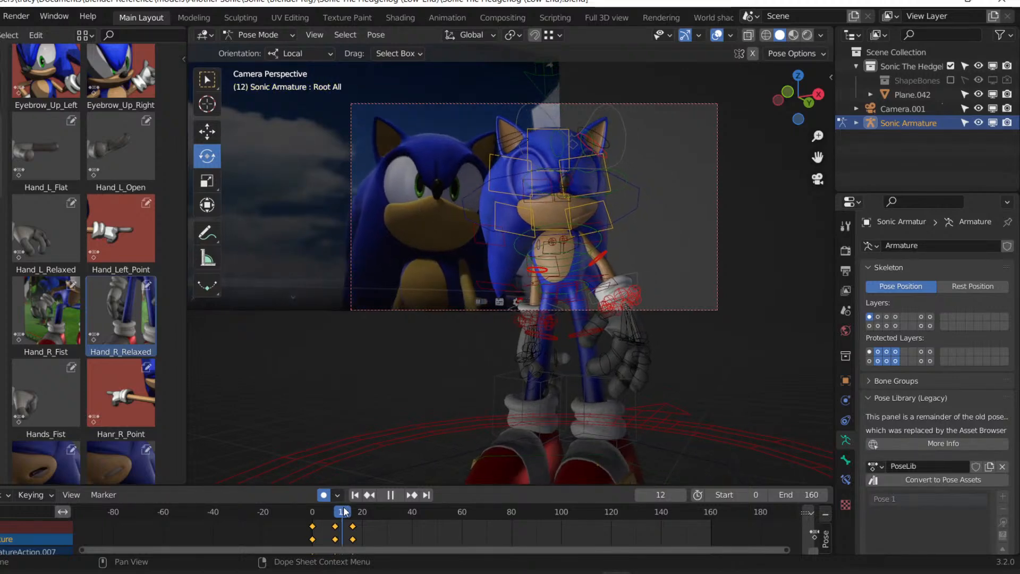
pyautogui.moveTo(346, 512); pyautogui.dragTo(355, 513)
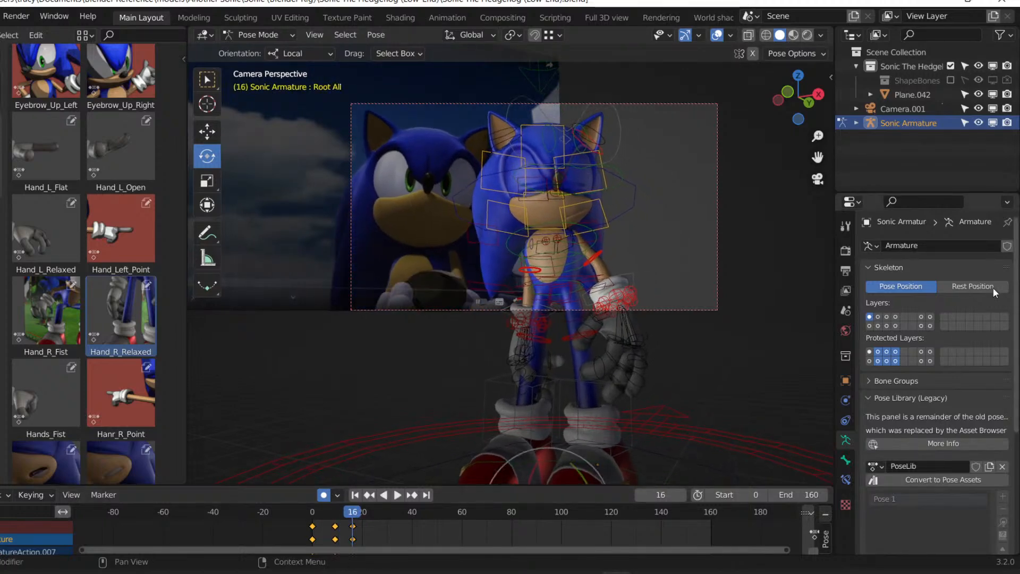
# Show the IK bone layer and reposition the handIK_L control beside Sonic's left hip at frame 16.
pyautogui.click(887, 326)
pyautogui.moveTo(677, 285); pyautogui.dragTo(668, 325, button='middle')
pyautogui.click(495, 324)
pyautogui.press('g')
pyautogui.click(599, 323)
pyautogui.press('g')
pyautogui.click(665, 325)
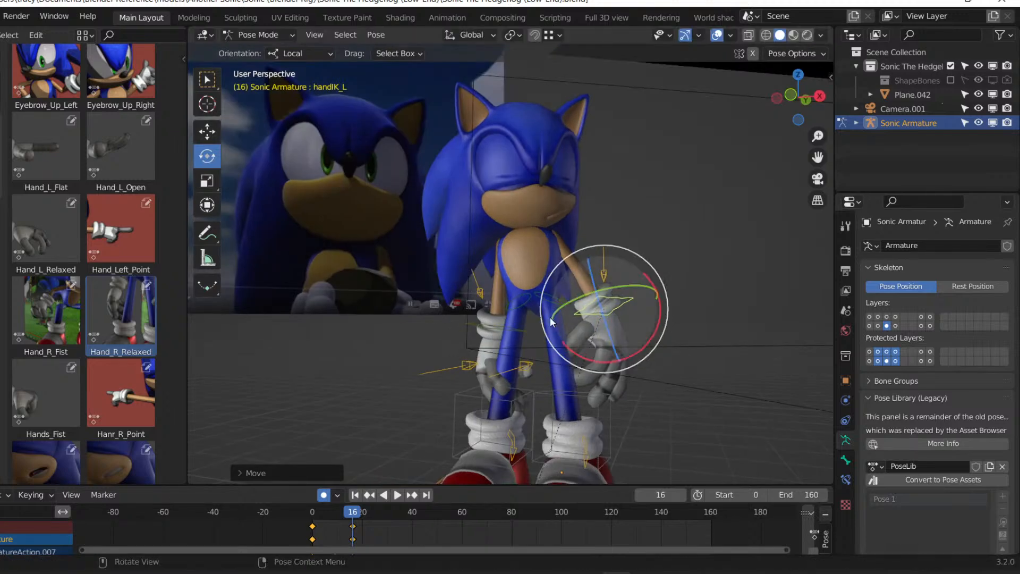
# Move the handIK_R control forward from a side view at frame 16, and play the motion back through the camera.
pyautogui.click(490, 325)
pyautogui.moveTo(492, 325); pyautogui.dragTo(634, 326, button='middle')
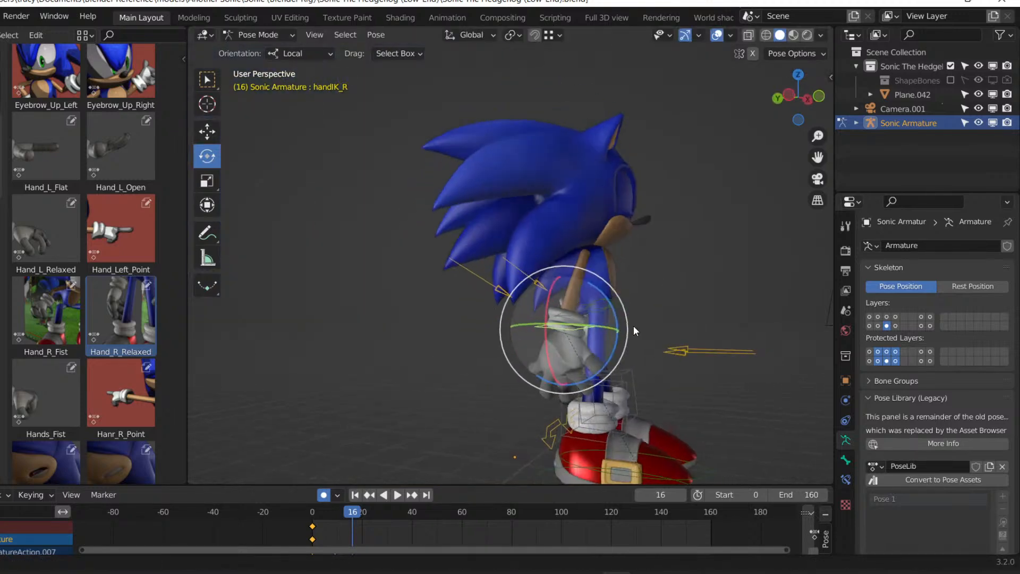
pyautogui.press('g')
pyautogui.click(676, 328)
pyautogui.press('g')
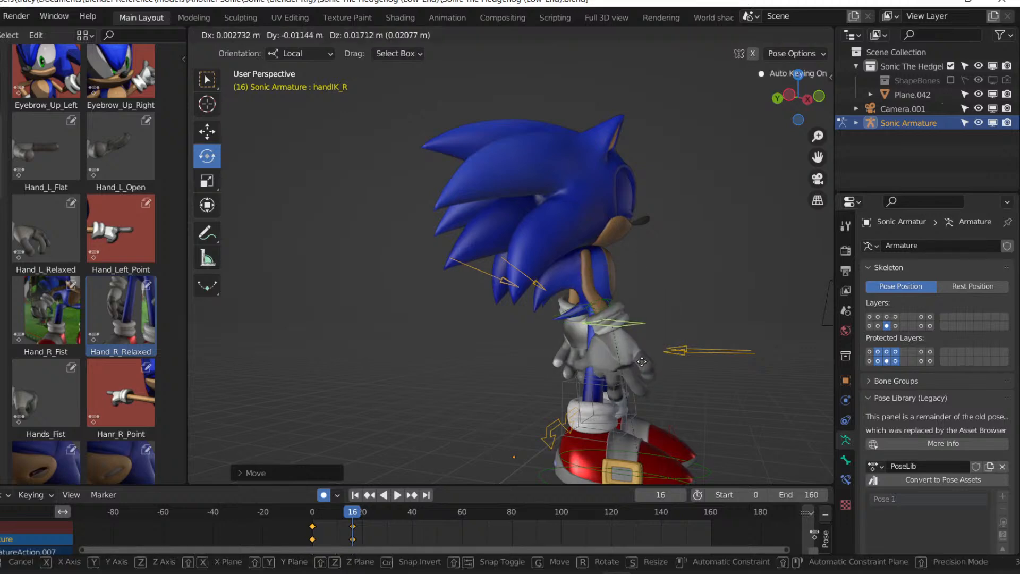
pyautogui.click(626, 355)
pyautogui.moveTo(626, 355); pyautogui.dragTo(630, 343)
pyautogui.keyDown('shift'); pyautogui.moveTo(629, 343); pyautogui.dragTo(694, 265, button='middle'); pyautogui.keyUp('shift')
pyautogui.moveTo(355, 514)
pyautogui.mouseDown()
pyautogui.moveTo(322, 515)
pyautogui.moveTo(338, 515)
pyautogui.mouseUp()
pyautogui.press('KP_0')
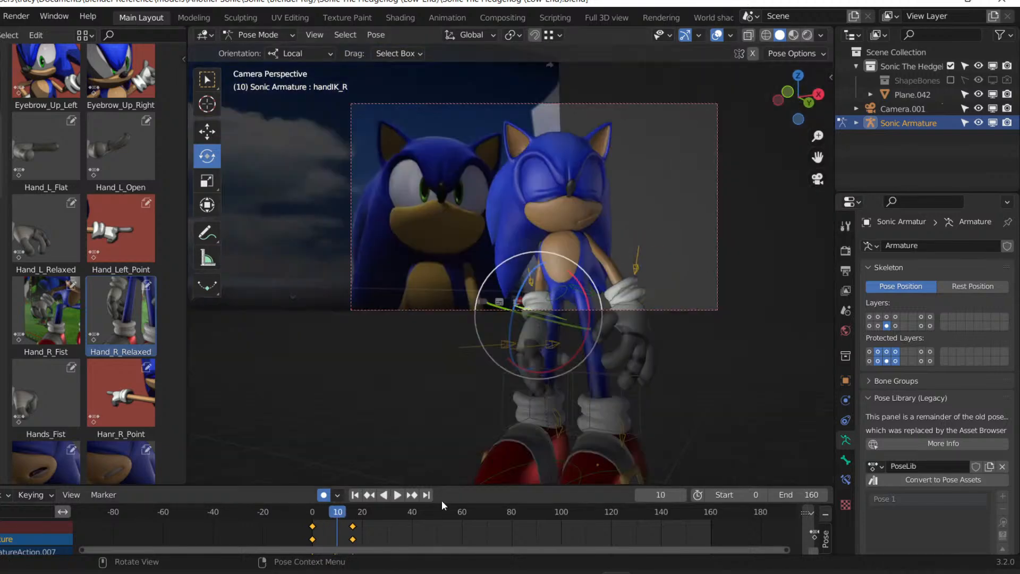
pyautogui.click(355, 496)
pyautogui.press('space')
pyautogui.press('Escape')
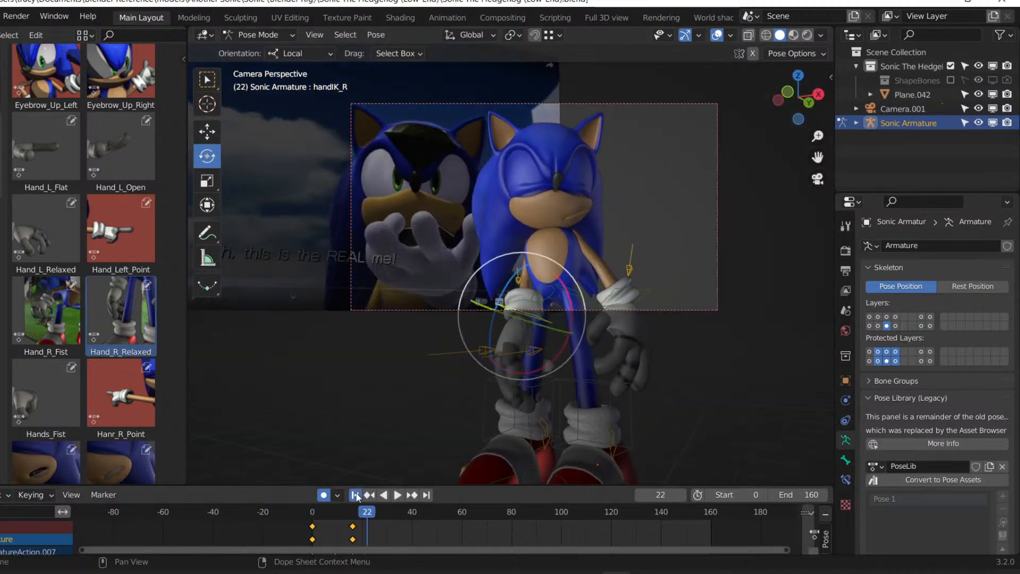
# Reposition the handIK_L control at frame 0 from side views, and check the arm motion up to frame 16 through the camera.
pyautogui.moveTo(654, 298); pyautogui.dragTo(695, 295, button='middle')
pyautogui.scroll(4, 696, 295)
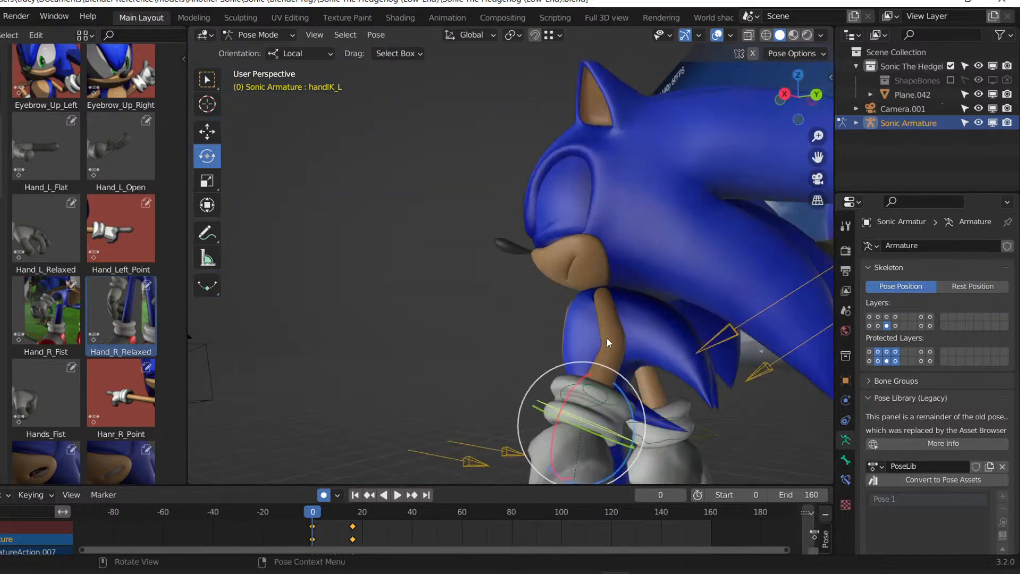
pyautogui.click(607, 338)
pyautogui.press('g')
pyautogui.click(564, 382)
pyautogui.moveTo(564, 382); pyautogui.dragTo(666, 359, button='middle')
pyautogui.press('g')
pyautogui.click(636, 365)
pyautogui.press('g')
pyautogui.click(788, 387)
pyautogui.press('KP_0')
pyautogui.press('space')
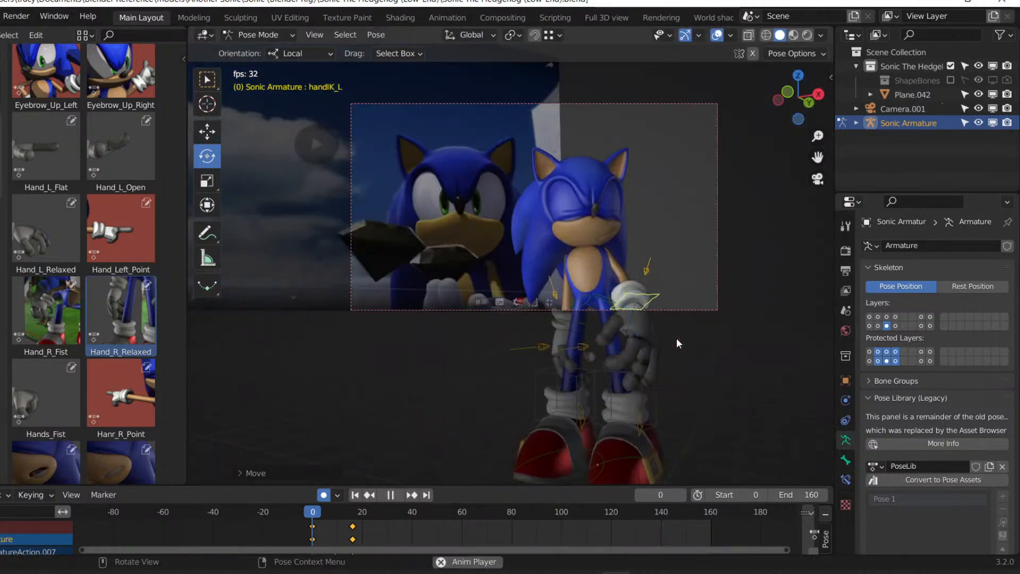
pyautogui.press('space')
pyautogui.moveTo(355, 513)
pyautogui.mouseDown()
pyautogui.moveTo(321, 512)
pyautogui.moveTo(355, 511)
pyautogui.mouseUp()
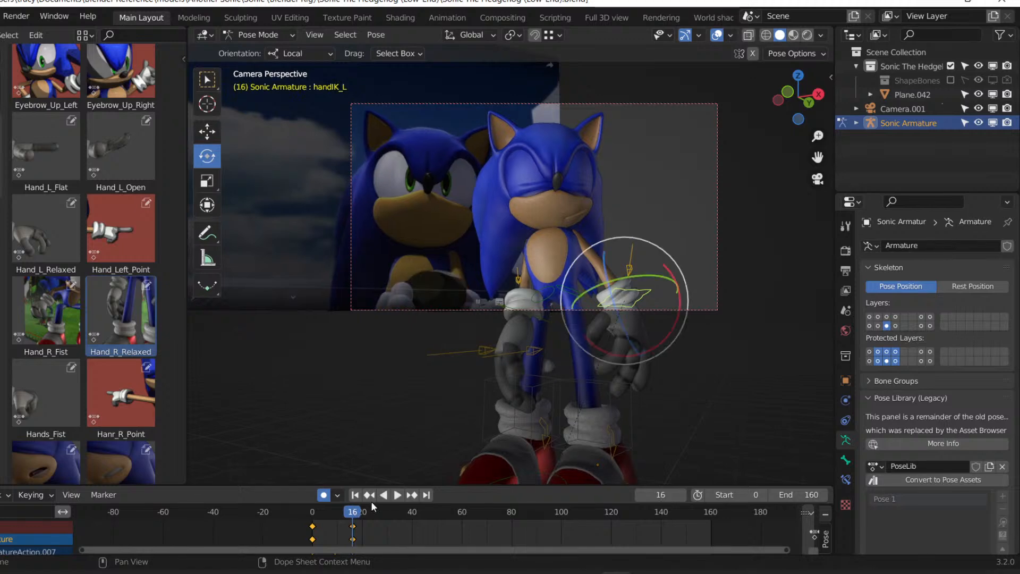
# Move Sonic's CTRL_Foot.R control about 0.32 m forward at frame 0 from a side view.
pyautogui.click(355, 495)
pyautogui.keyDown('shift'); pyautogui.moveTo(636, 367); pyautogui.dragTo(636, 248, button='middle'); pyautogui.keyUp('shift')
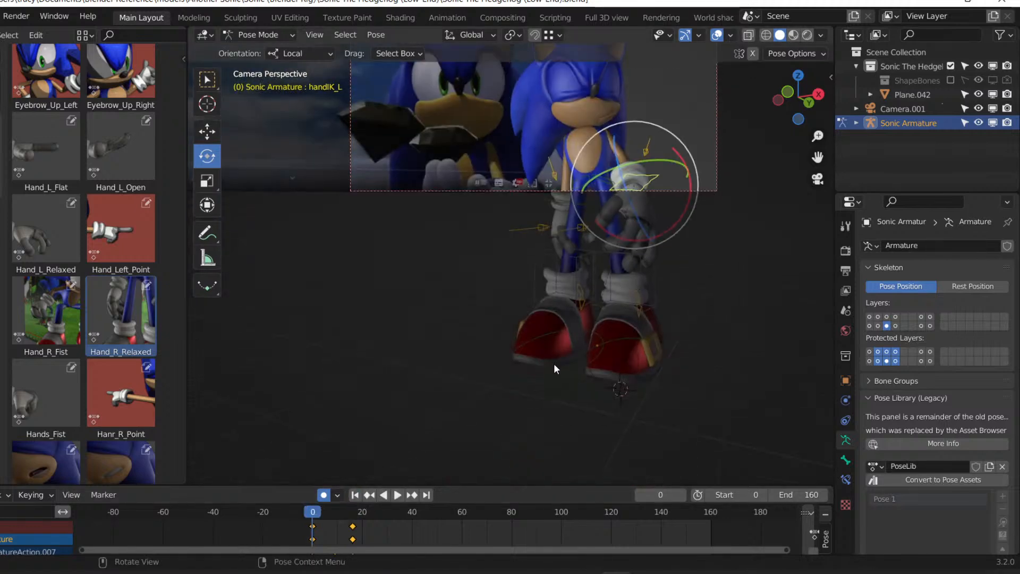
pyautogui.click(551, 379)
pyautogui.moveTo(410, 325); pyautogui.dragTo(570, 241, button='middle')
pyautogui.press('g')
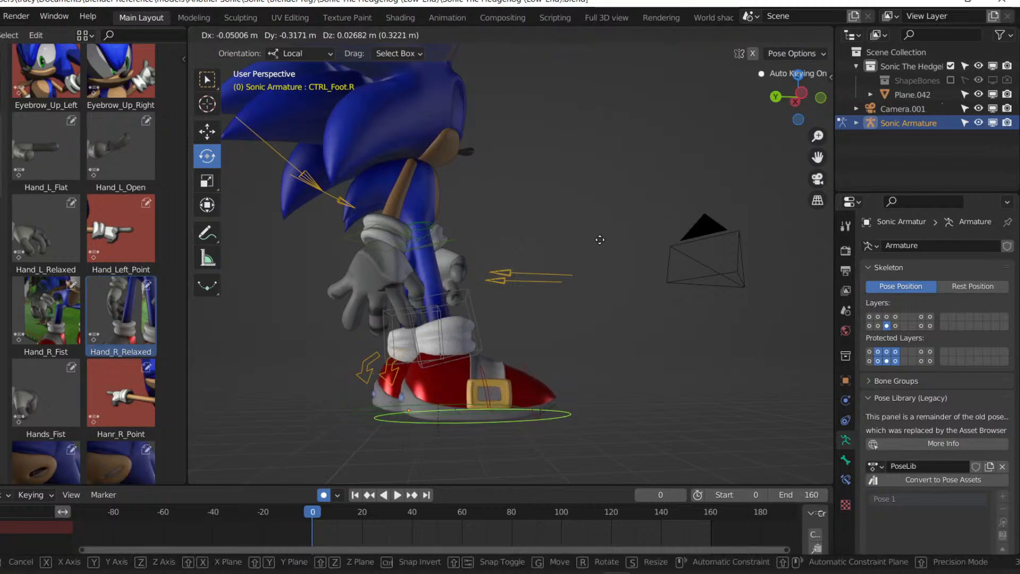
pyautogui.click(599, 239)
# Move the CTRL_Foot.L control about 0.40 m backward at frame 0, and check the stance through the camera.
pyautogui.click(362, 412)
pyautogui.press('g')
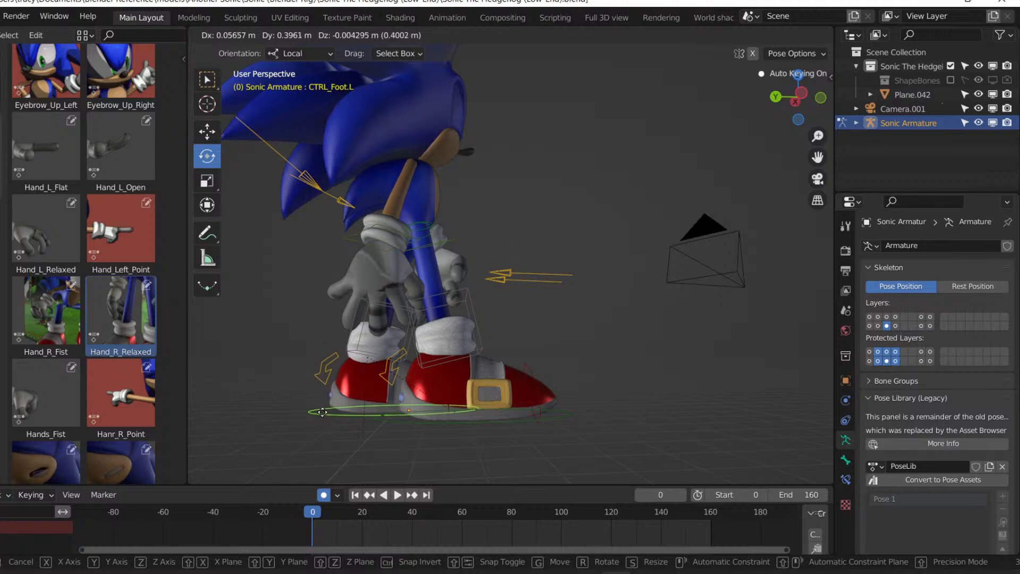
pyautogui.click(323, 410)
pyautogui.press('KP_0')
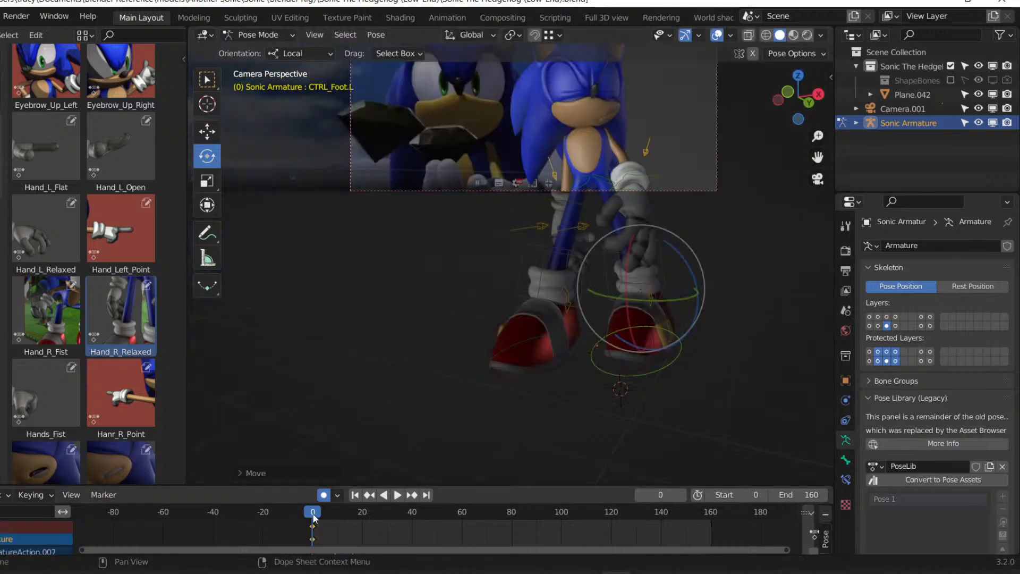
# Play to frame 18 and swap the stride there, moving CTRL_Foot.L forward and CTRL_Foot.R backward from a side view.
pyautogui.press('space')
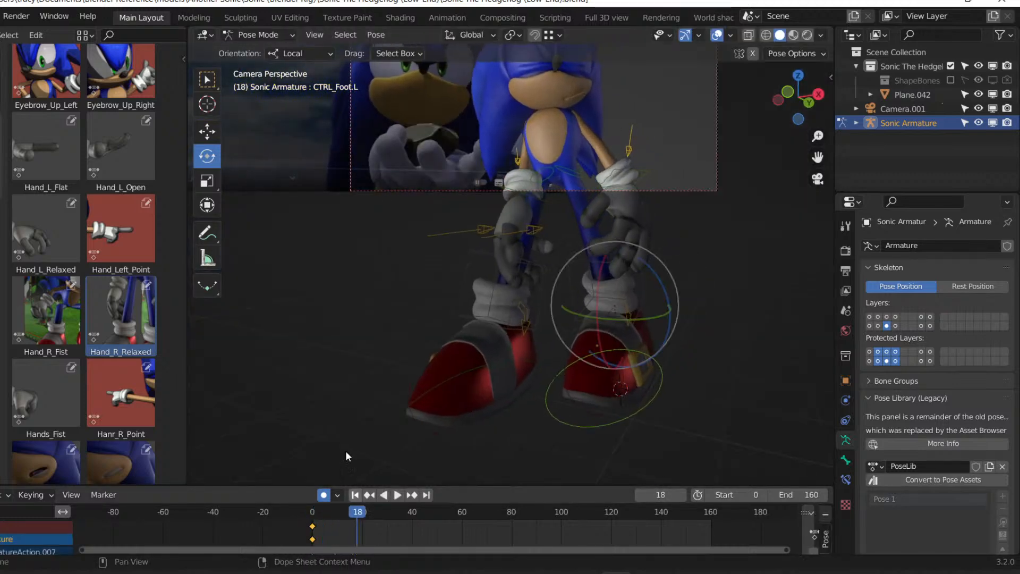
pyautogui.moveTo(346, 456); pyautogui.dragTo(568, 369, button='middle')
pyautogui.press('g')
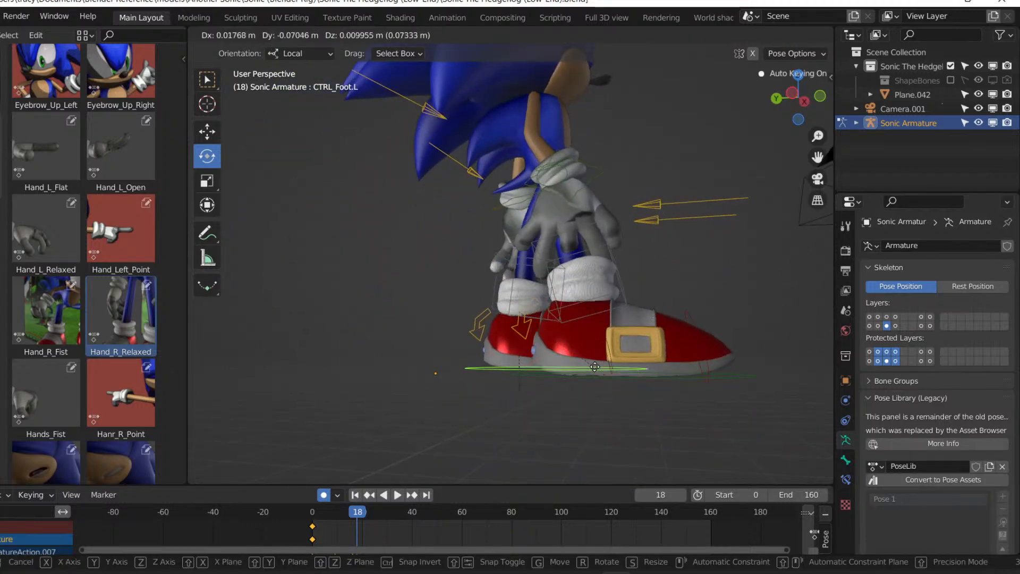
pyautogui.click(682, 366)
pyautogui.click(688, 376)
pyautogui.press('g')
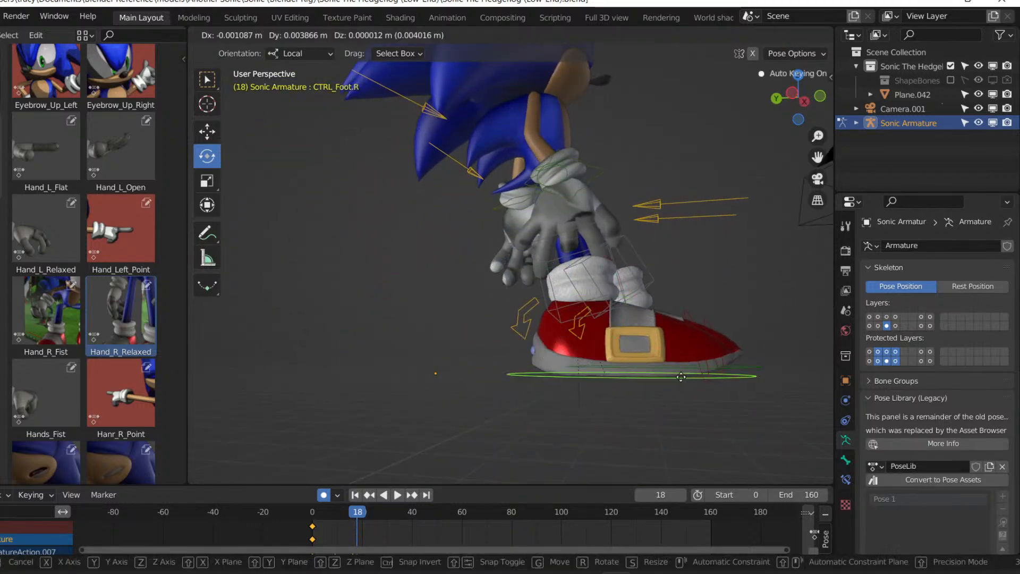
pyautogui.click(616, 375)
# Move CTRL_Foot.L sideways toward the other foot at frame 18 from a front view.
pyautogui.moveTo(617, 376); pyautogui.dragTo(537, 401, button='middle')
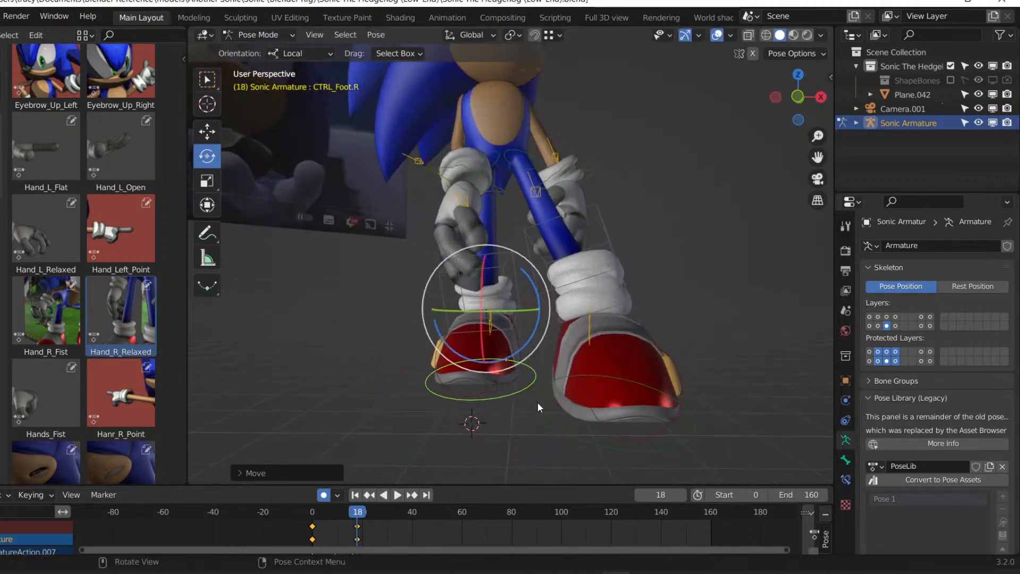
pyautogui.click(537, 401)
pyautogui.press('g')
pyautogui.click(477, 394)
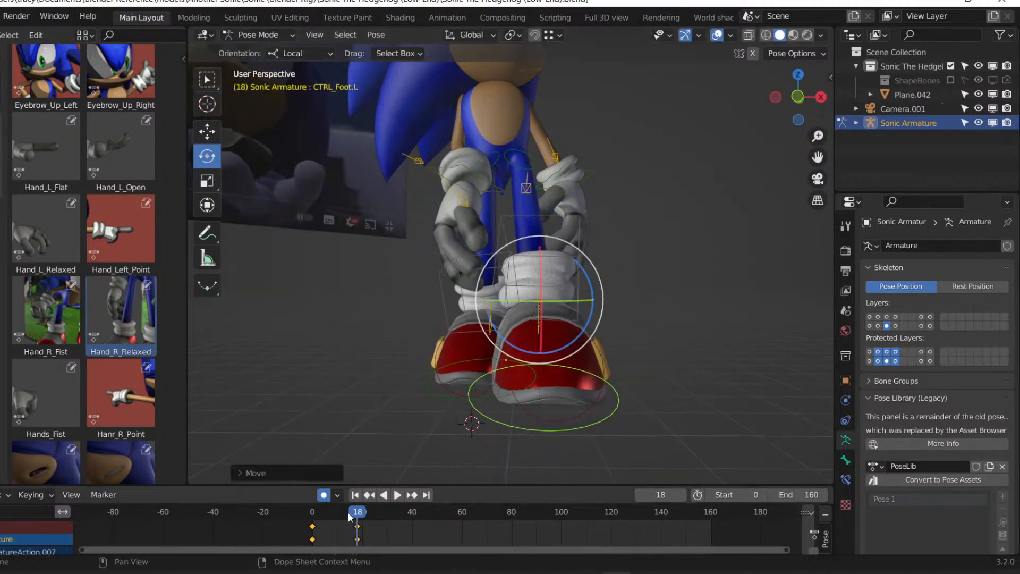
# Raise CTRL_Foot.L about 0.05 m at frame 9 from a side view, and rotate it to tilt the foot mid-step.
pyautogui.moveTo(348, 513)
pyautogui.mouseDown()
pyautogui.moveTo(318, 516)
pyautogui.moveTo(335, 516)
pyautogui.mouseUp()
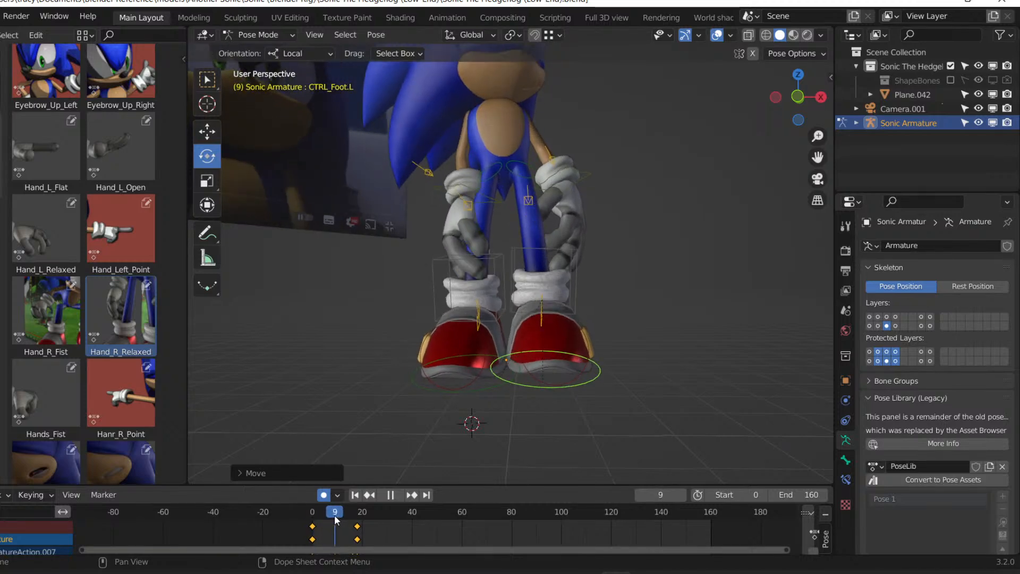
pyautogui.moveTo(467, 414); pyautogui.dragTo(533, 388, button='middle')
pyautogui.press('g')
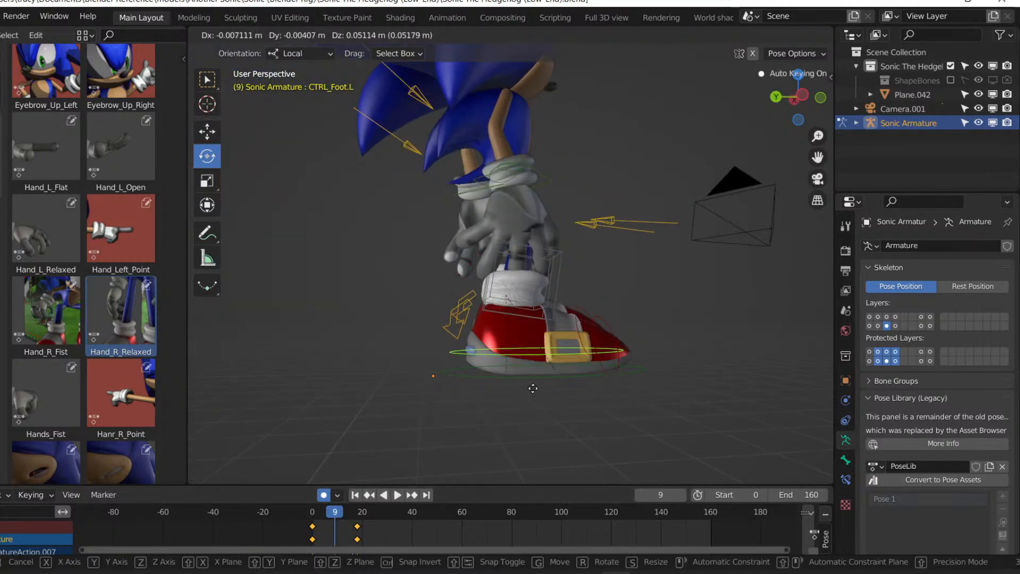
pyautogui.click(533, 387)
pyautogui.moveTo(483, 321); pyautogui.dragTo(608, 330)
# Replay the stepping motion from frame 0 through the camera and compare it with the reference video.
pyautogui.press('KP_0')
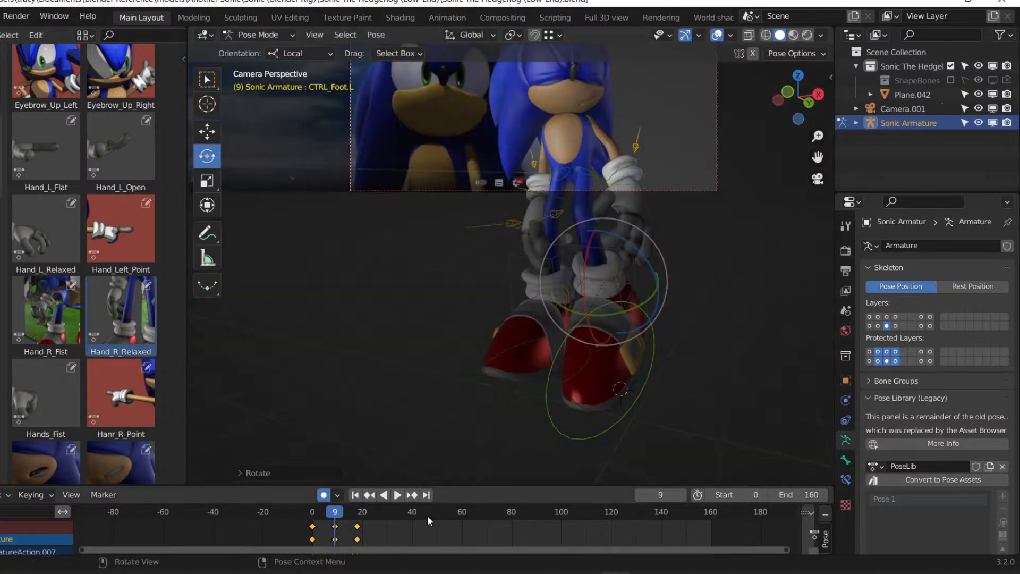
pyautogui.click(352, 494)
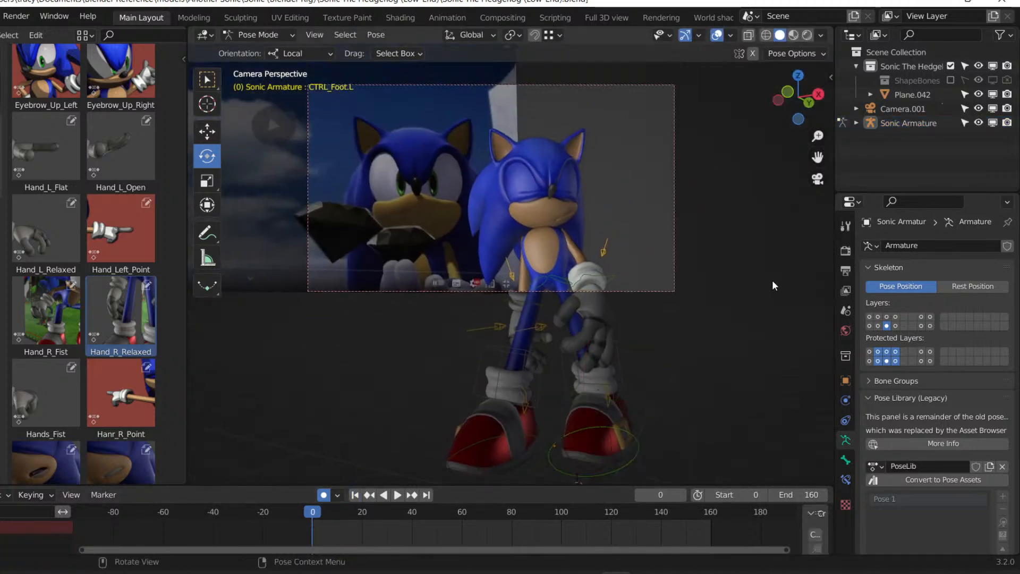
pyautogui.press('space')
pyautogui.click(355, 494)
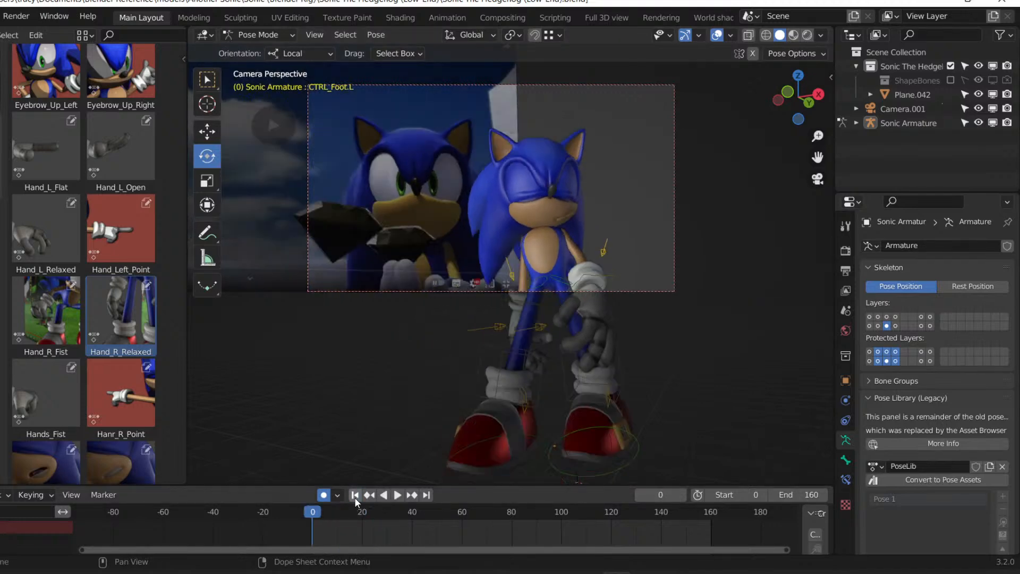
pyautogui.click(355, 495)
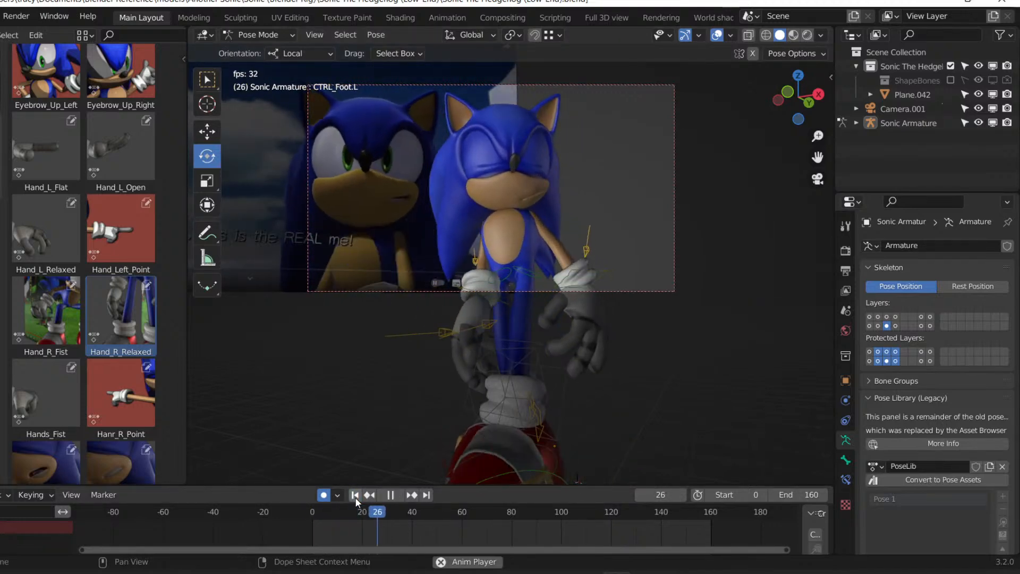
pyautogui.click(355, 495)
pyautogui.press('space')
pyautogui.click(356, 498)
pyautogui.press('space')
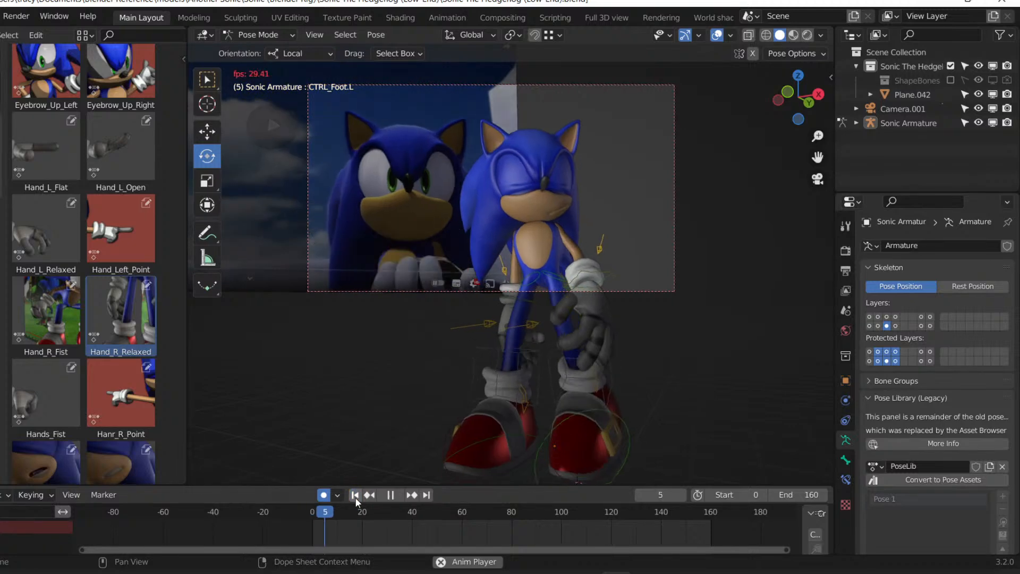
pyautogui.press('space')
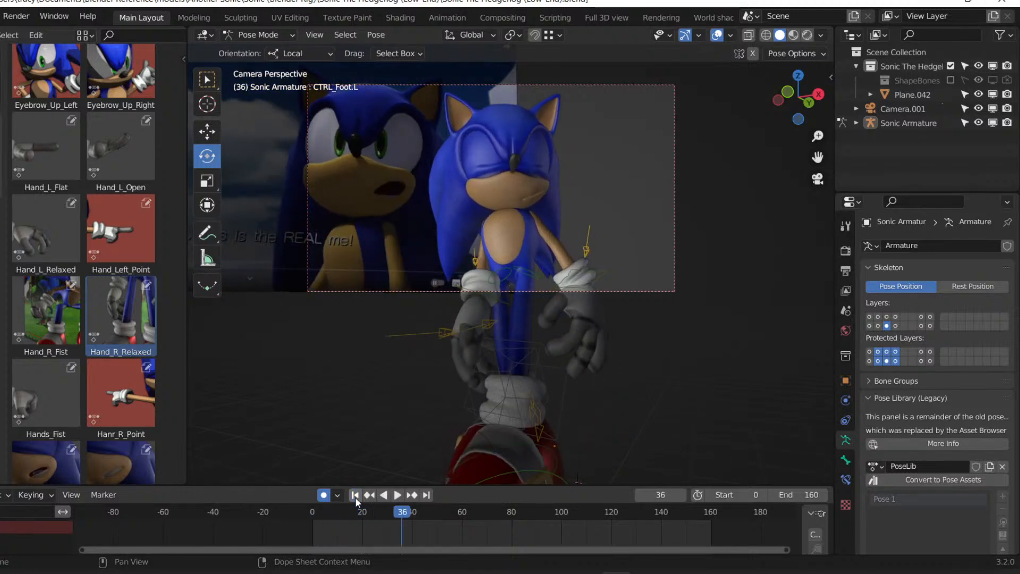
# Show the first bone layer at frame 43 and move the Root All control along global Y toward the camera.
pyautogui.moveTo(348, 513); pyautogui.dragTo(422, 517)
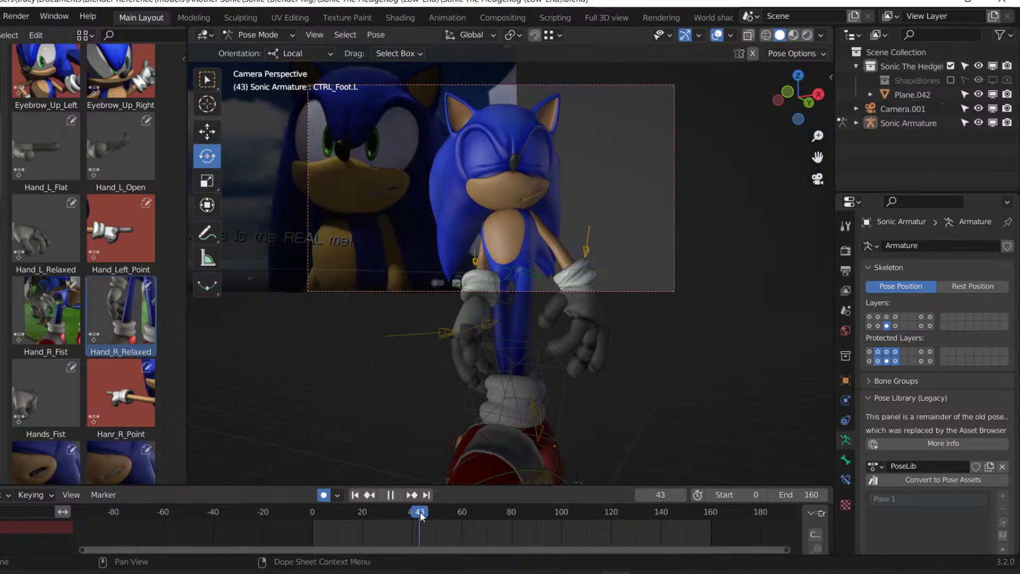
pyautogui.click(870, 317)
pyautogui.moveTo(627, 340); pyautogui.dragTo(758, 349, button='middle')
pyautogui.click(758, 350)
pyautogui.press('g')
pyautogui.press('y')
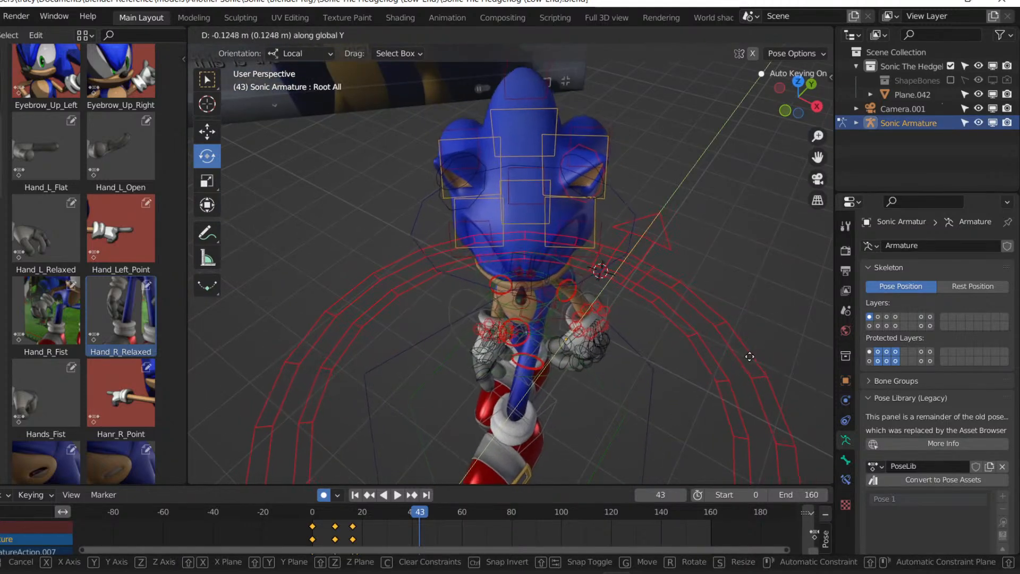
pyautogui.click(738, 362)
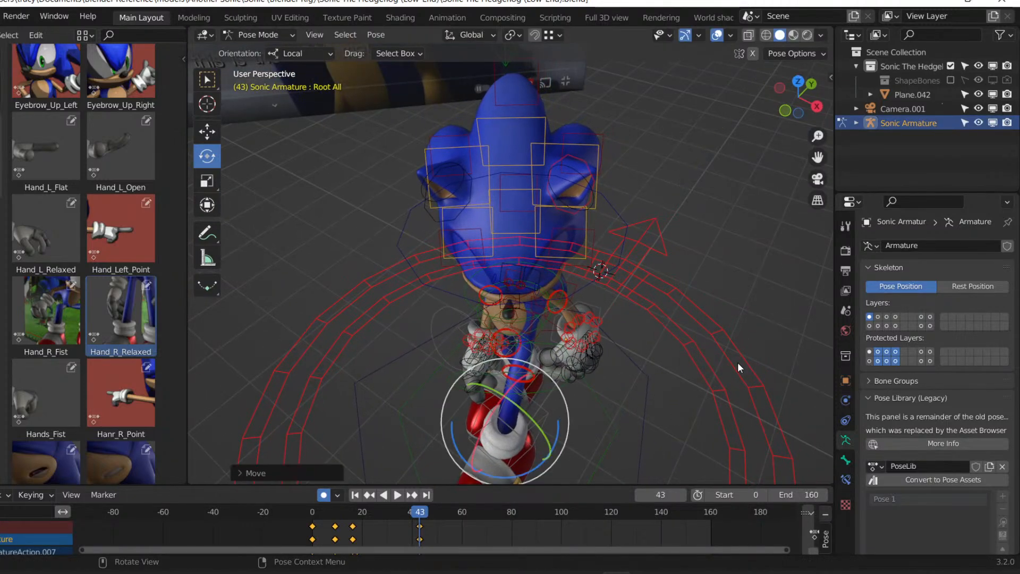
# Adjust the Root All control along global X at frame 43, checking Sonic's position through the camera.
pyautogui.press('g')
pyautogui.press('x')
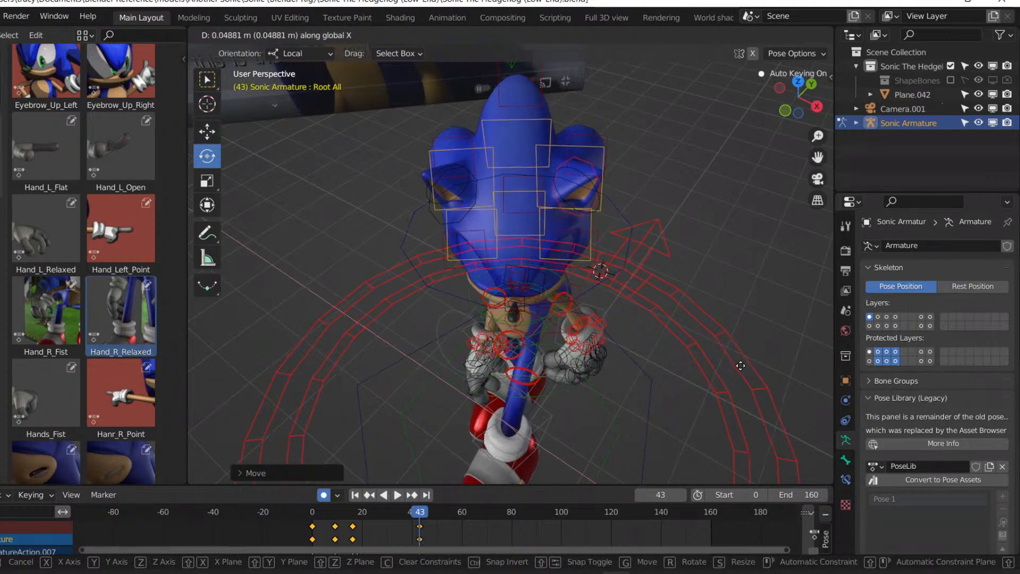
pyautogui.click(715, 365)
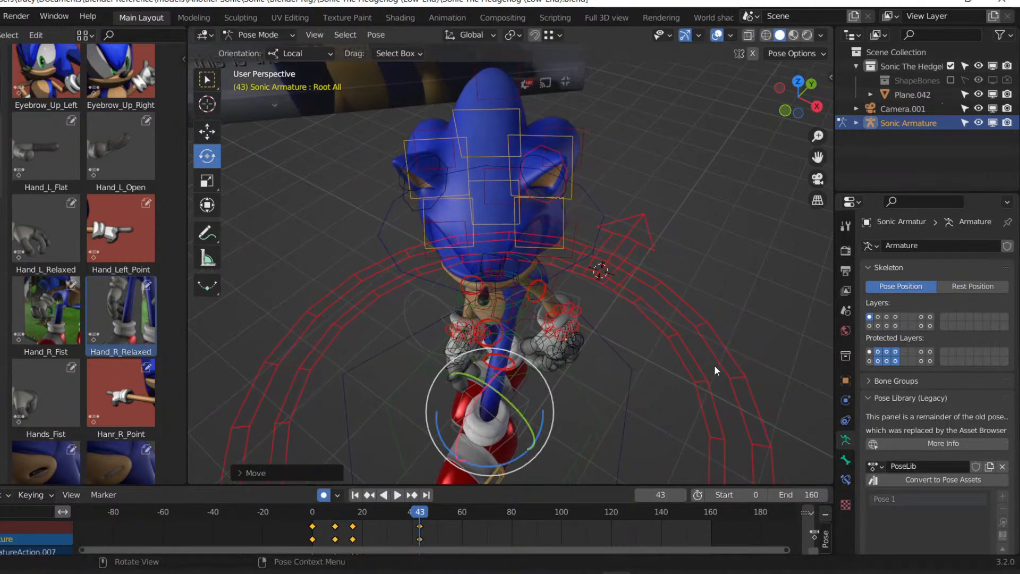
pyautogui.press('KP_0')
pyautogui.moveTo(425, 510)
pyautogui.mouseDown()
pyautogui.moveTo(351, 514)
pyautogui.moveTo(420, 521)
pyautogui.mouseUp()
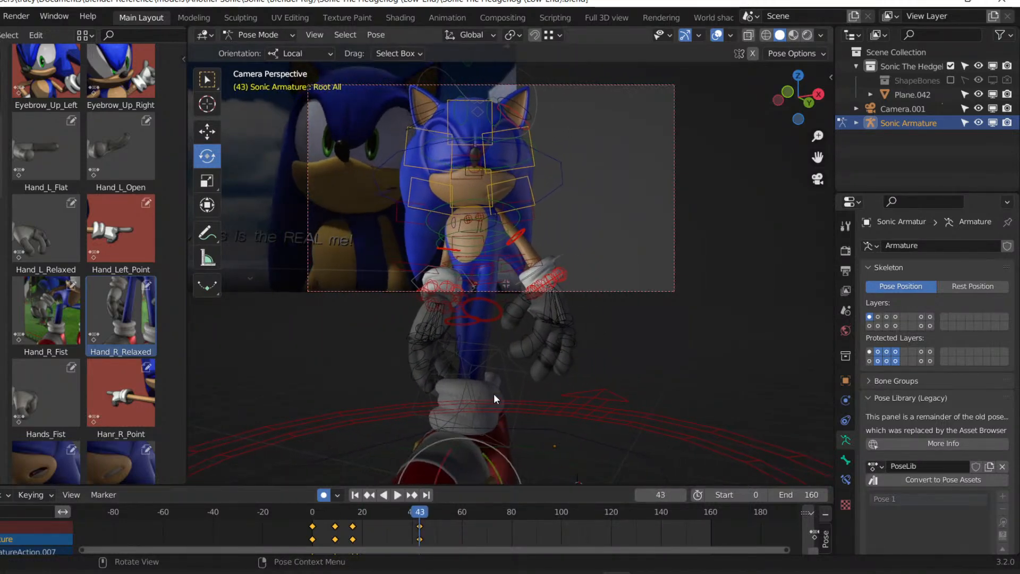
pyautogui.press('g')
pyautogui.press('x')
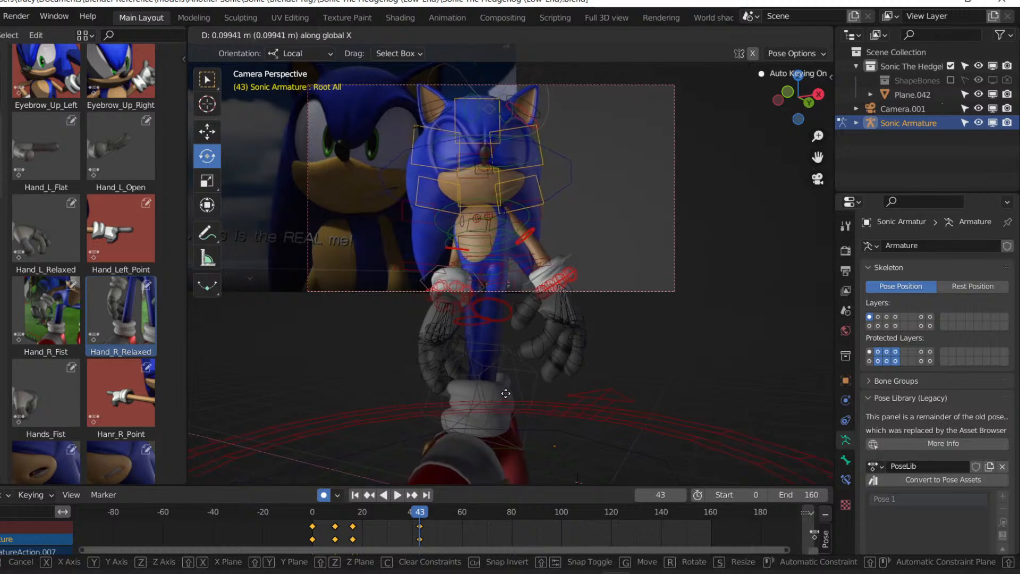
pyautogui.click(547, 356)
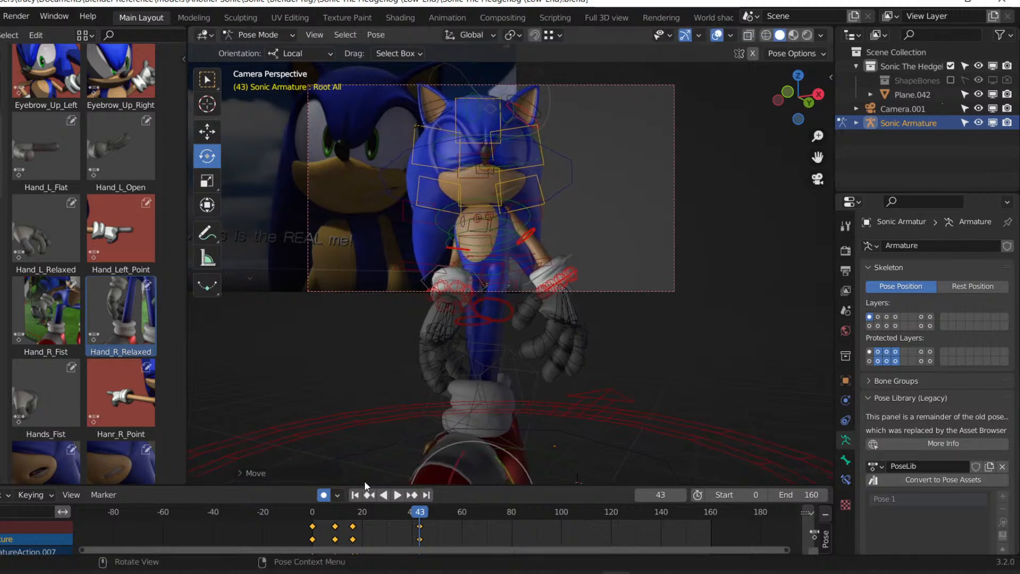
# Raise the Root All control along global Z at frame 30.
pyautogui.click(388, 513)
pyautogui.press('g')
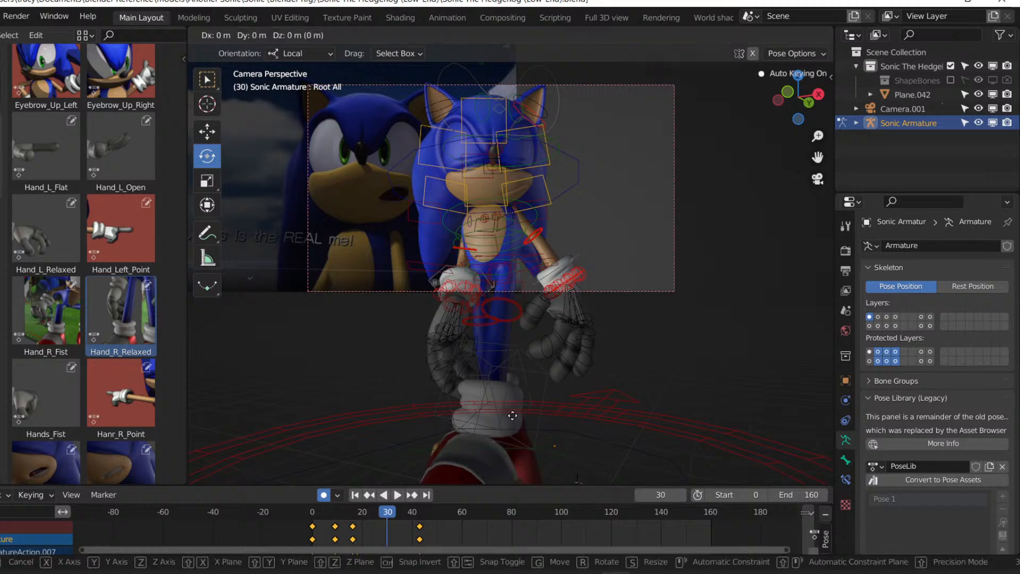
pyautogui.press('z')
pyautogui.click(458, 456)
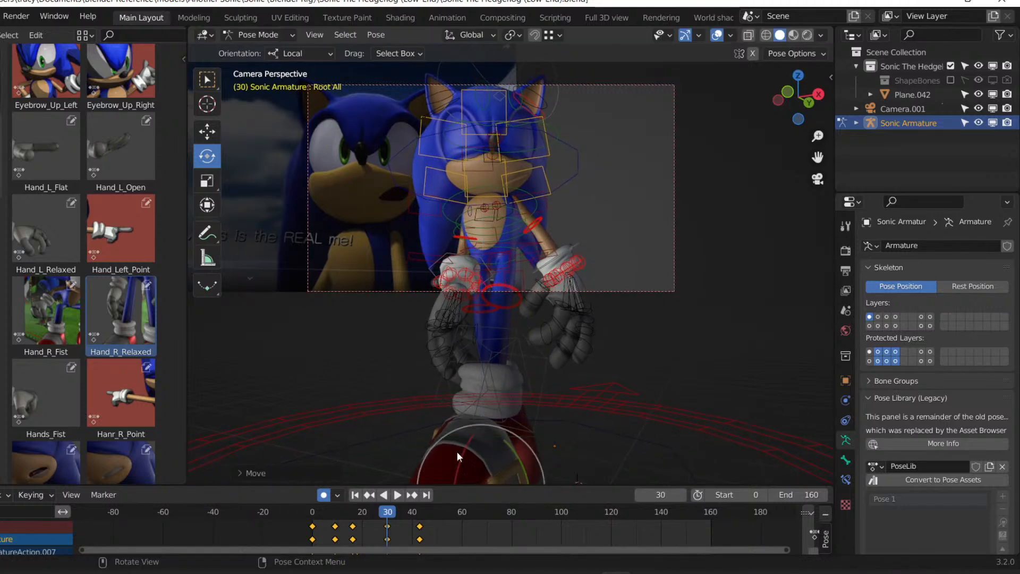
# Play the motion back and retime the frame 30 Root All keyframe to about frame 24.
pyautogui.click(327, 515)
pyautogui.press('space')
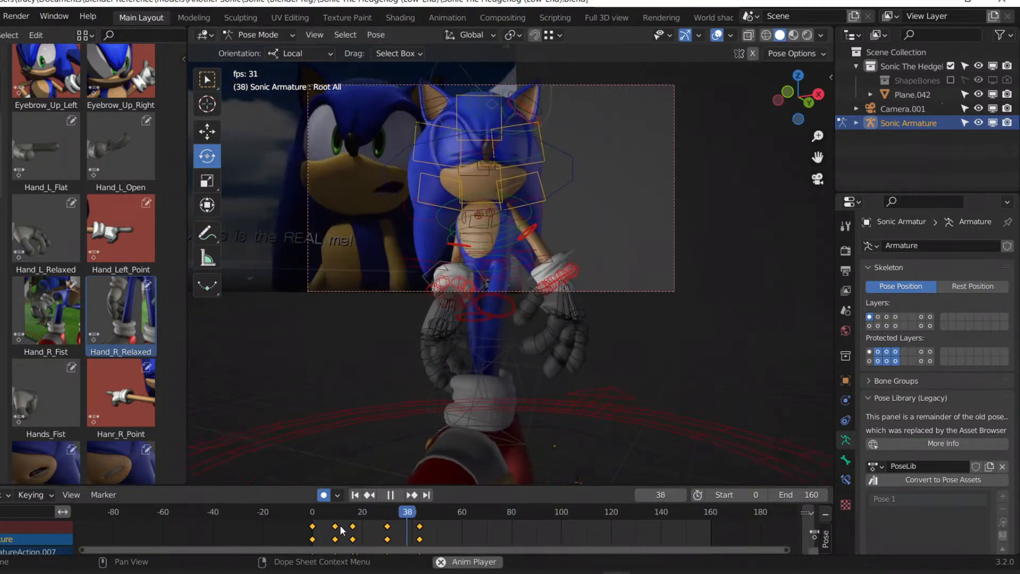
pyautogui.moveTo(363, 514)
pyautogui.mouseDown()
pyautogui.moveTo(388, 516)
pyautogui.moveTo(370, 528)
pyautogui.moveTo(377, 515)
pyautogui.moveTo(344, 515)
pyautogui.mouseUp()
pyautogui.press('space')
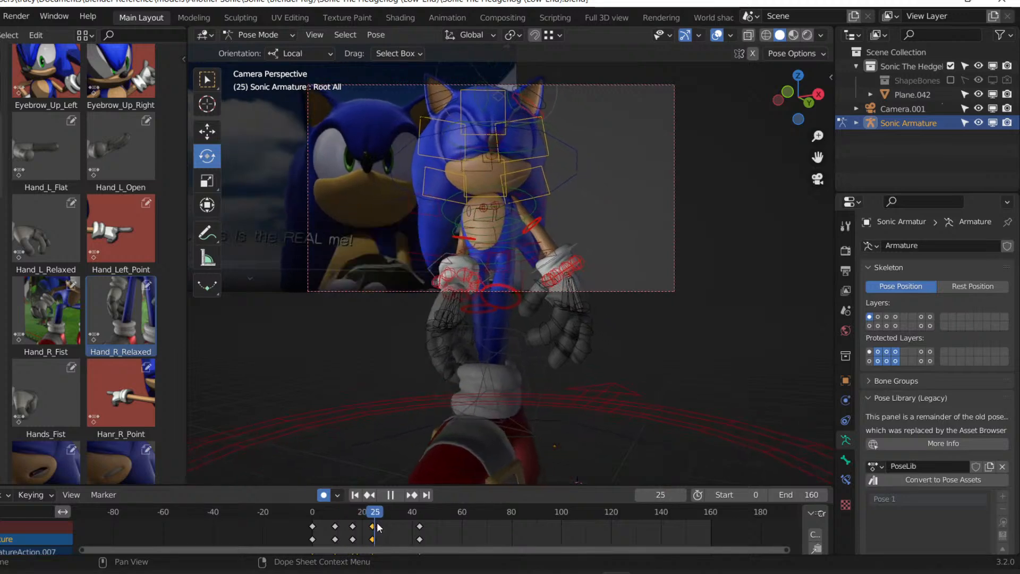
# Lower the Root All control about 0.07 m along global Z at frame 32, and replay the motion.
pyautogui.press('space')
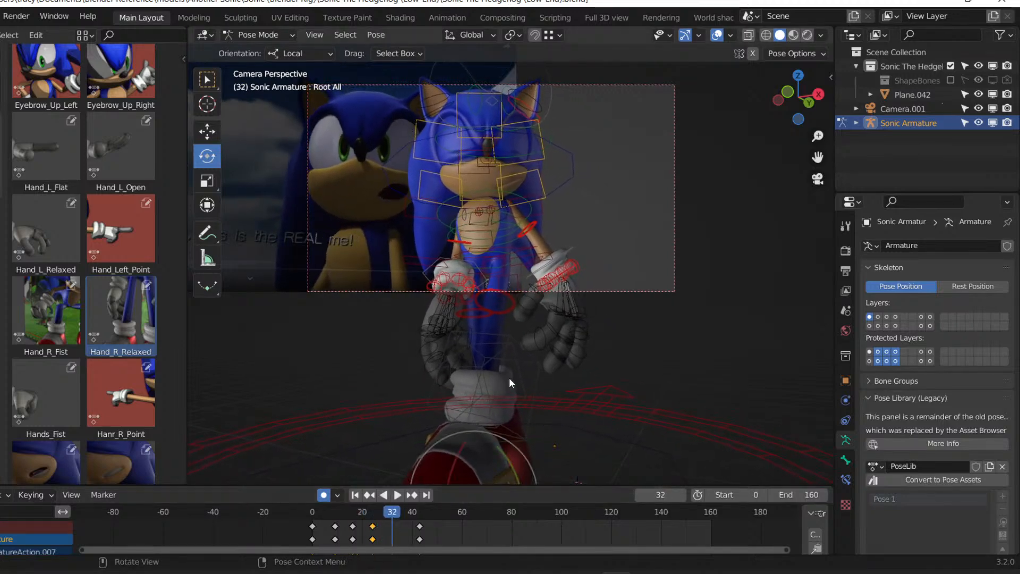
pyautogui.press('g')
pyautogui.press('z')
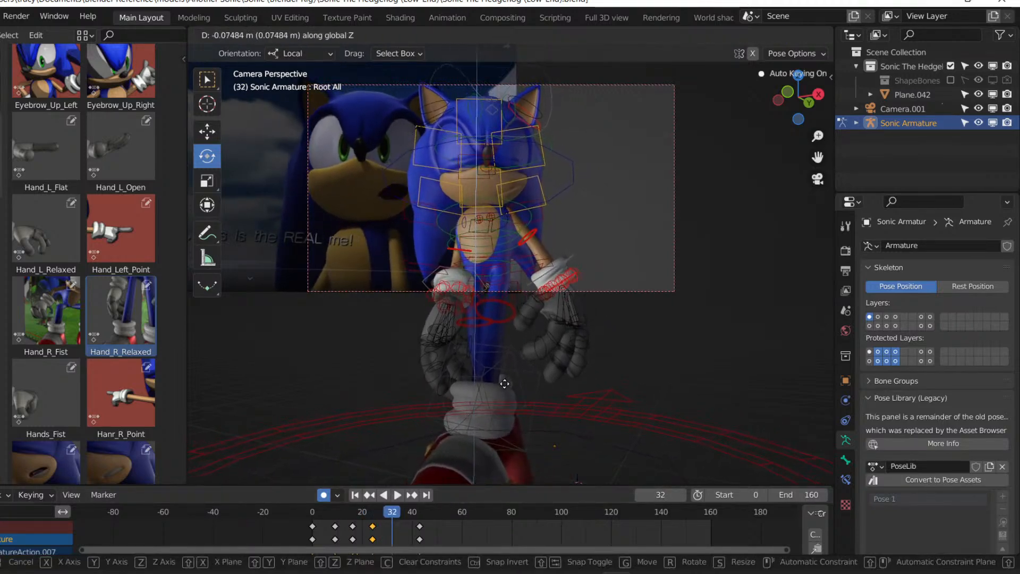
pyautogui.click(505, 383)
pyautogui.click(327, 512)
pyautogui.press('space')
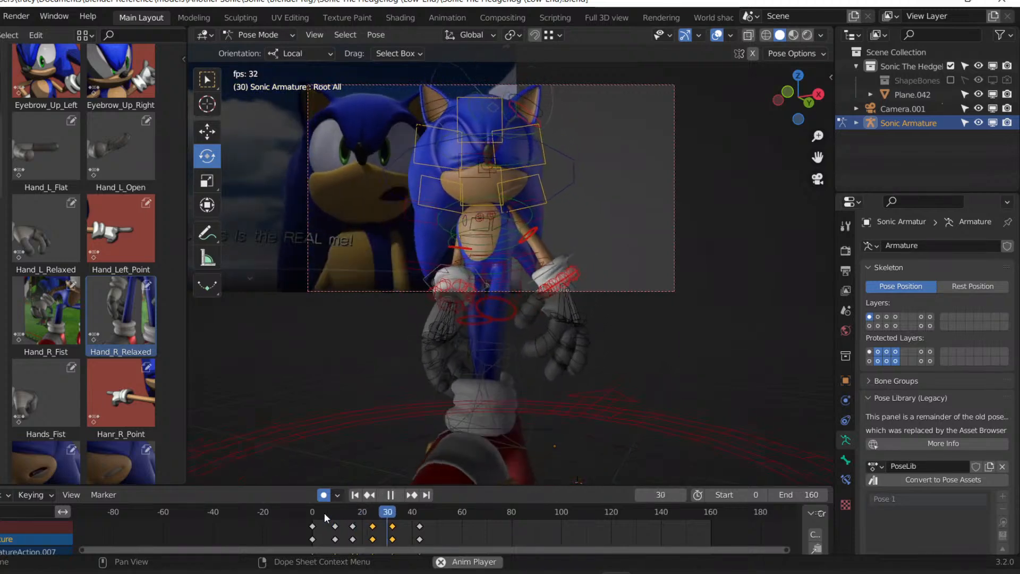
# Shift the two selected Root All keyframes to about frames 27 and 35, and replay the motion through the camera.
pyautogui.press('space')
pyautogui.moveTo(394, 529); pyautogui.dragTo(402, 527)
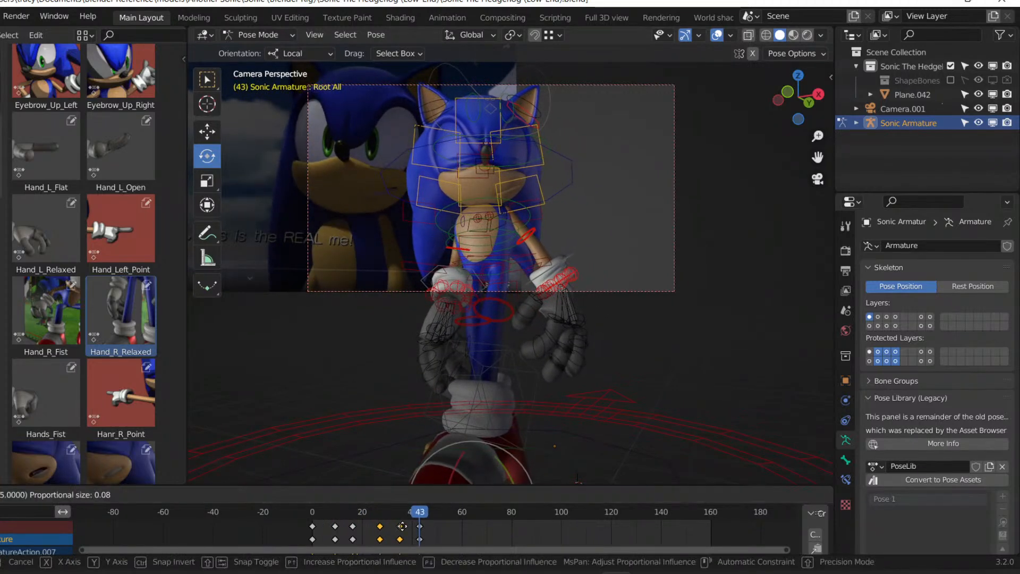
pyautogui.click(326, 507)
pyautogui.press('space')
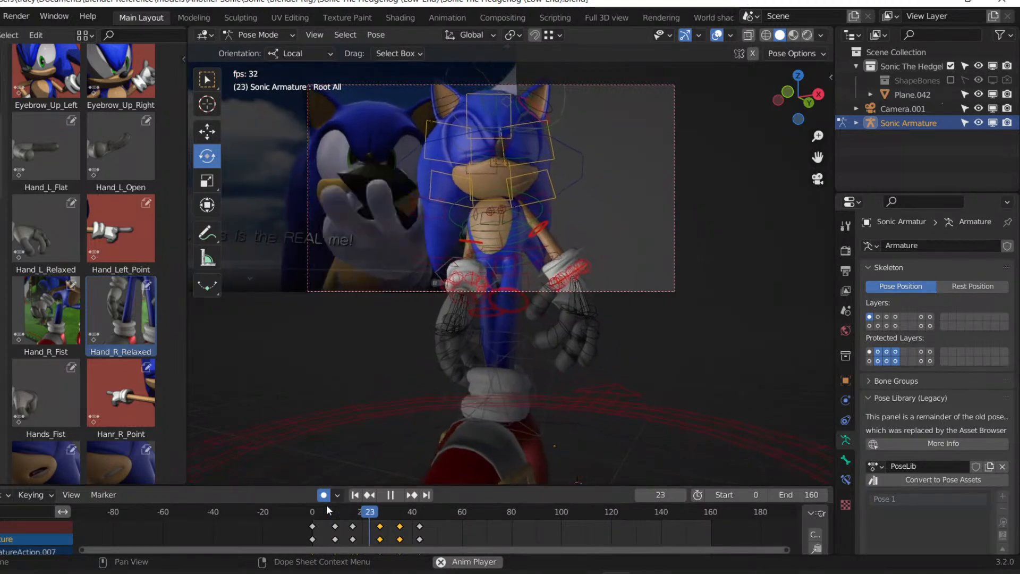
pyautogui.press('space')
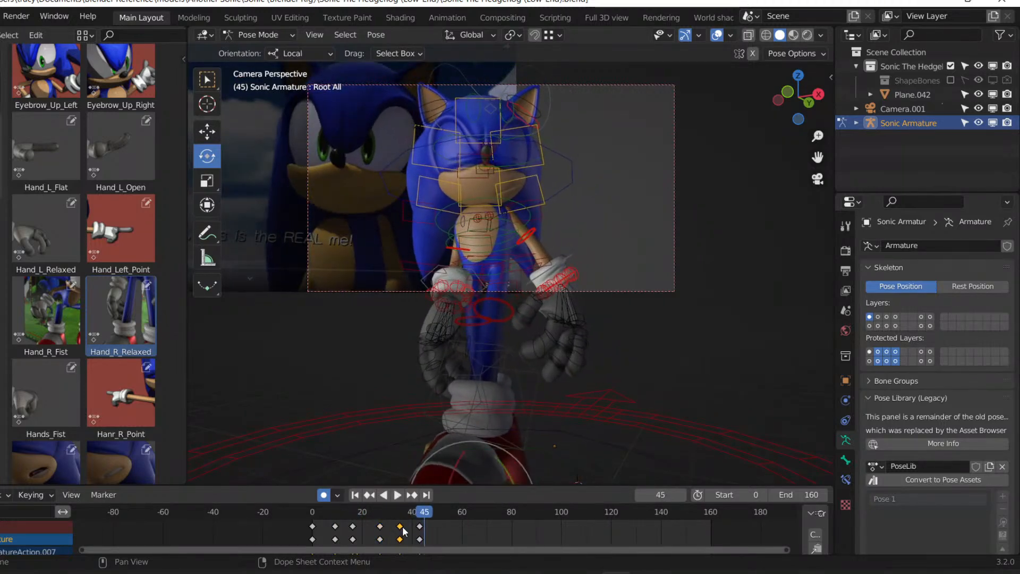
# Shift the selected Root All keyframe to about frame 38, save the file and replay the motion.
pyautogui.moveTo(403, 529); pyautogui.dragTo(409, 529)
pyautogui.click(377, 512)
pyautogui.press('space')
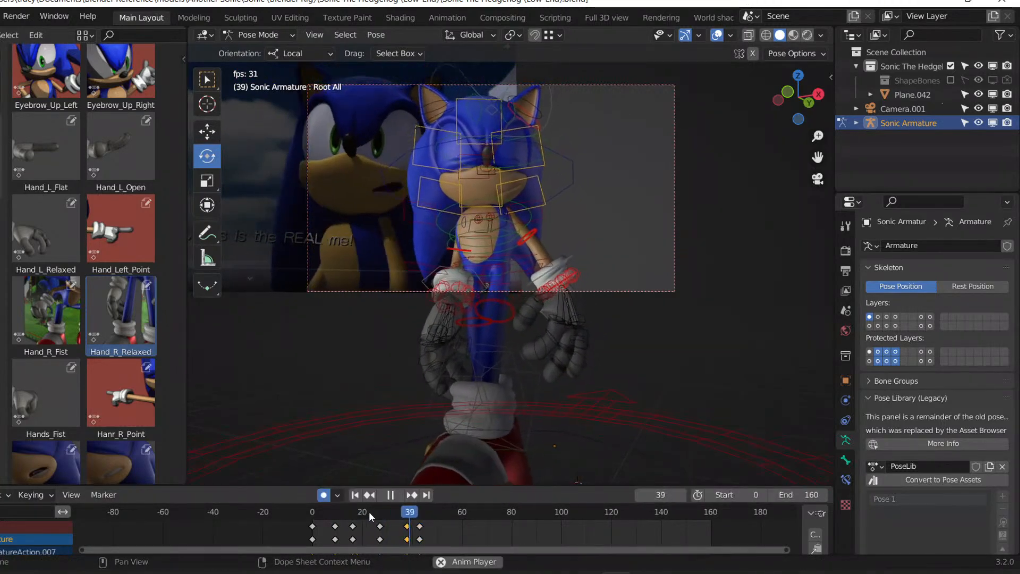
pyautogui.click(355, 495)
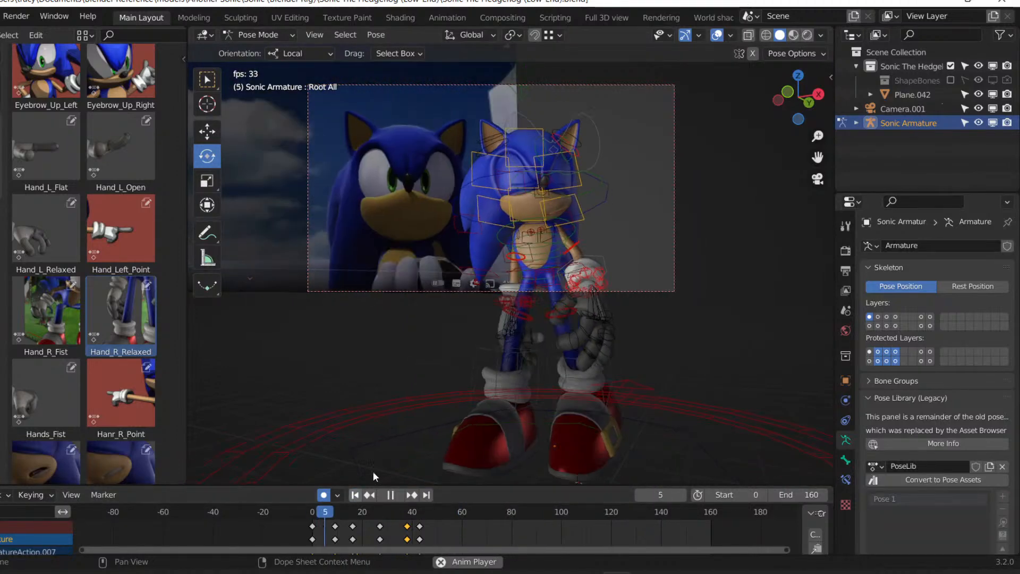
pyautogui.hotkey('ctrl', 's')
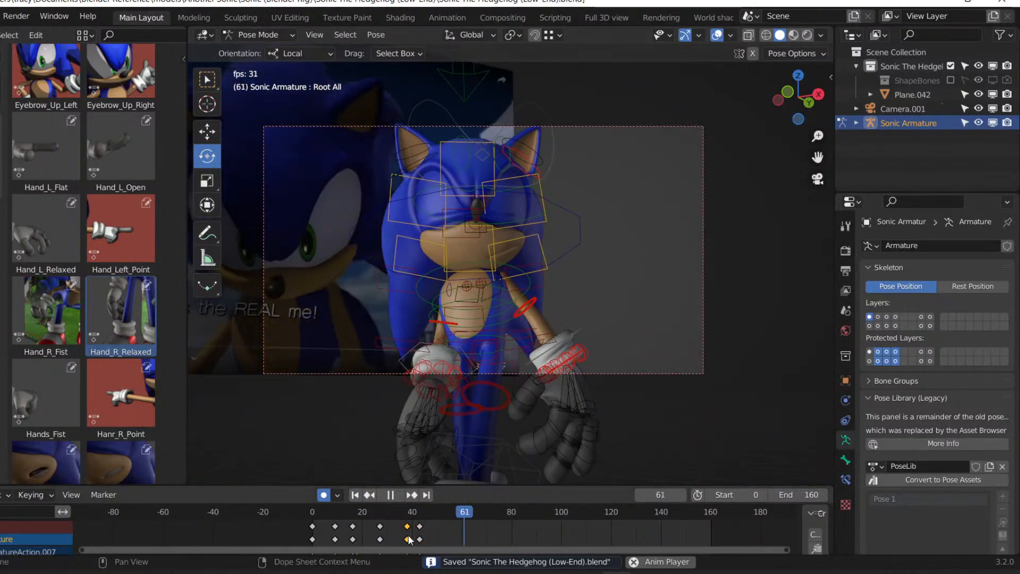
pyautogui.click(360, 495)
pyautogui.press('space')
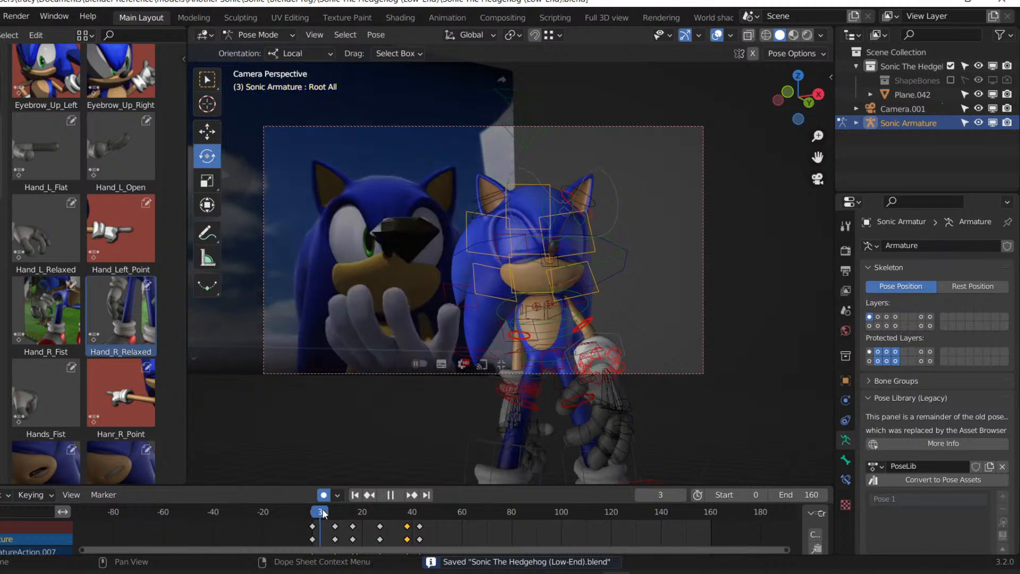
# Rotate the Spine control freely at frame 27 to tilt the upper body.
pyautogui.moveTo(349, 516); pyautogui.dragTo(380, 516)
pyautogui.press('space')
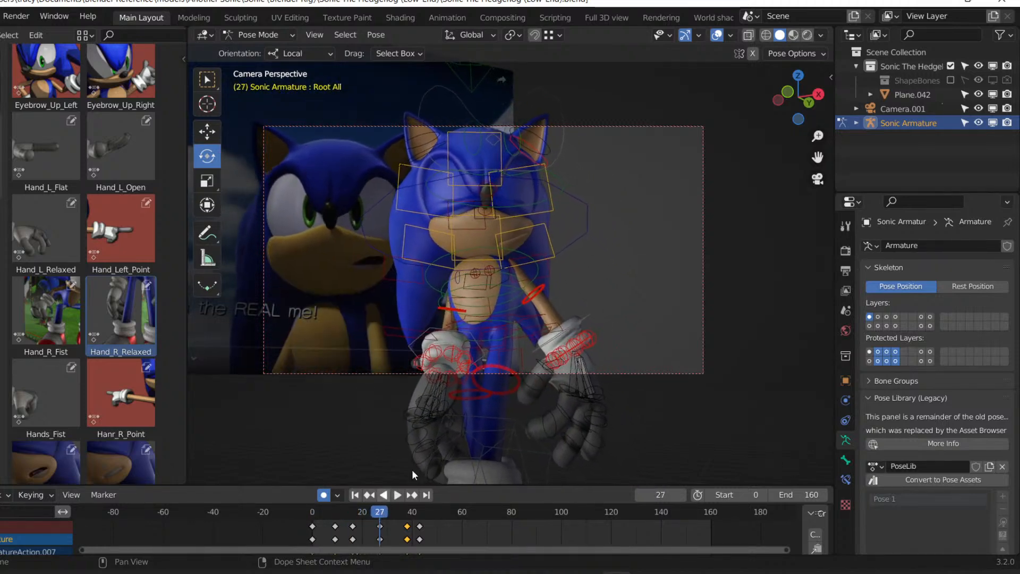
pyautogui.click(508, 289)
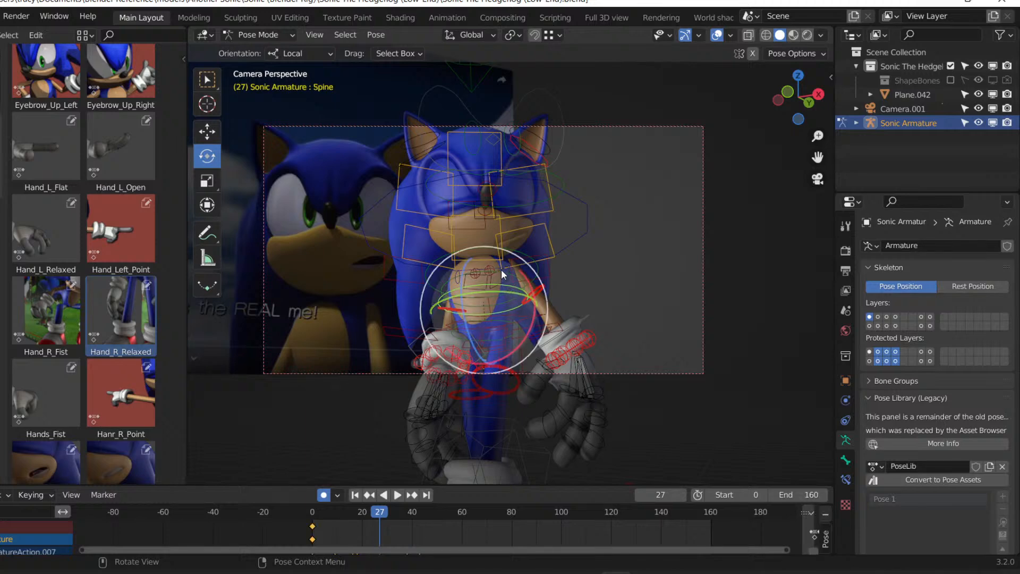
pyautogui.press('r')
pyautogui.press('r')
pyautogui.click(503, 293)
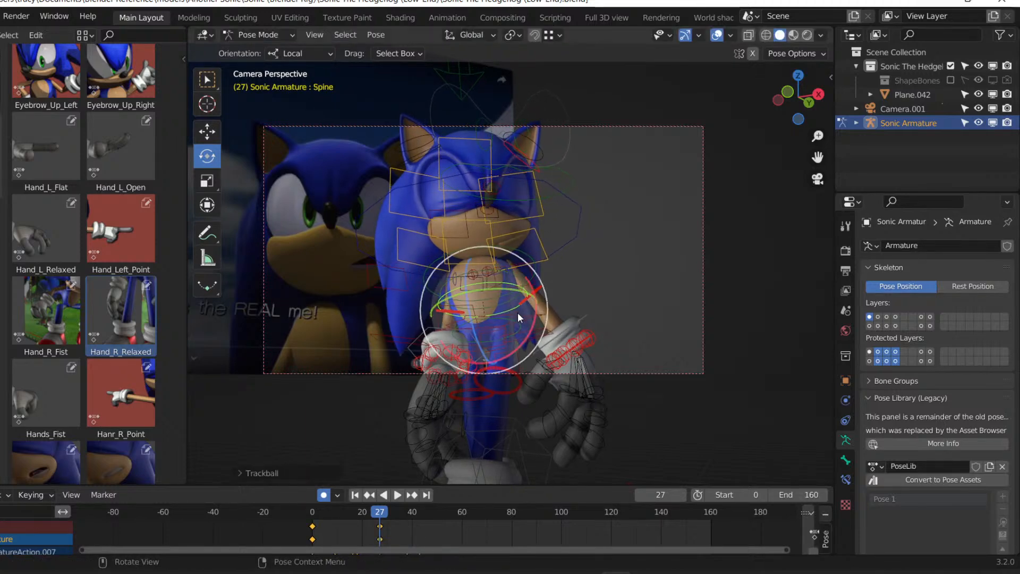
# Rotate the Hip Contrl freely at frame 27 so the torso turns and leans, and save the file.
pyautogui.click(519, 331)
pyautogui.press('r')
pyautogui.press('r')
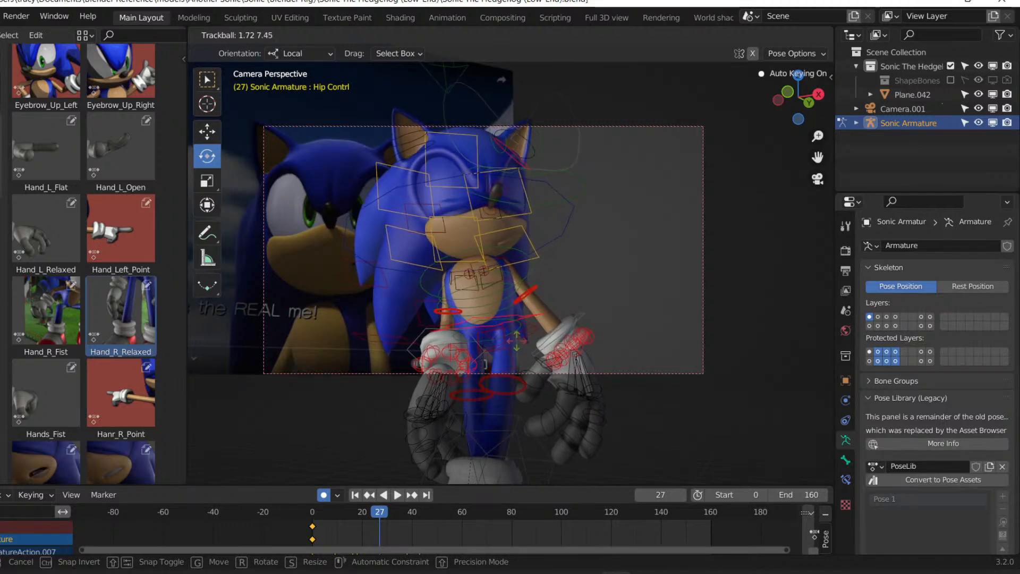
pyautogui.click(515, 340)
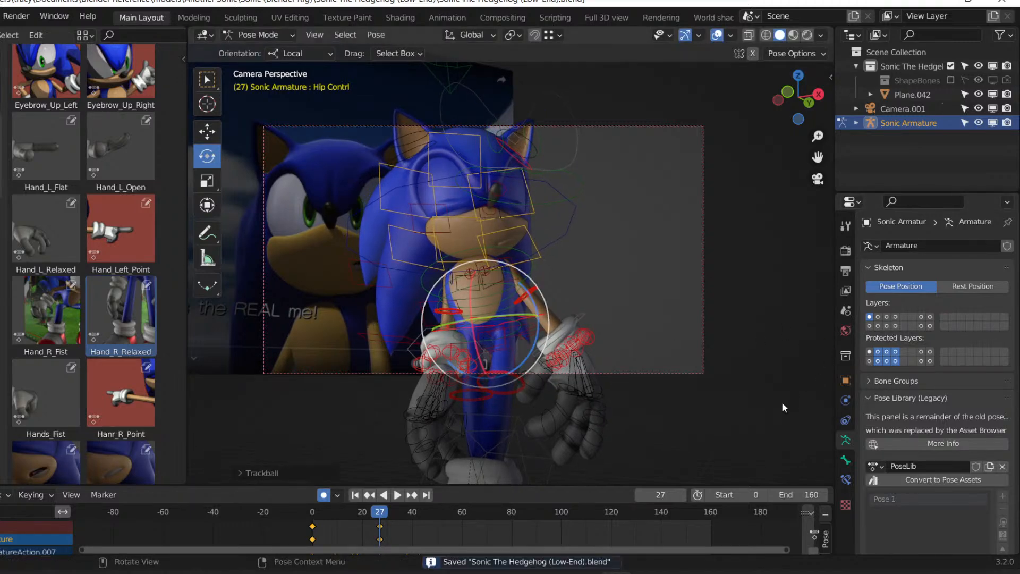
# Replay the motion from the start several times to compare the hip and spine movement with the reference video.
pyautogui.press('space')
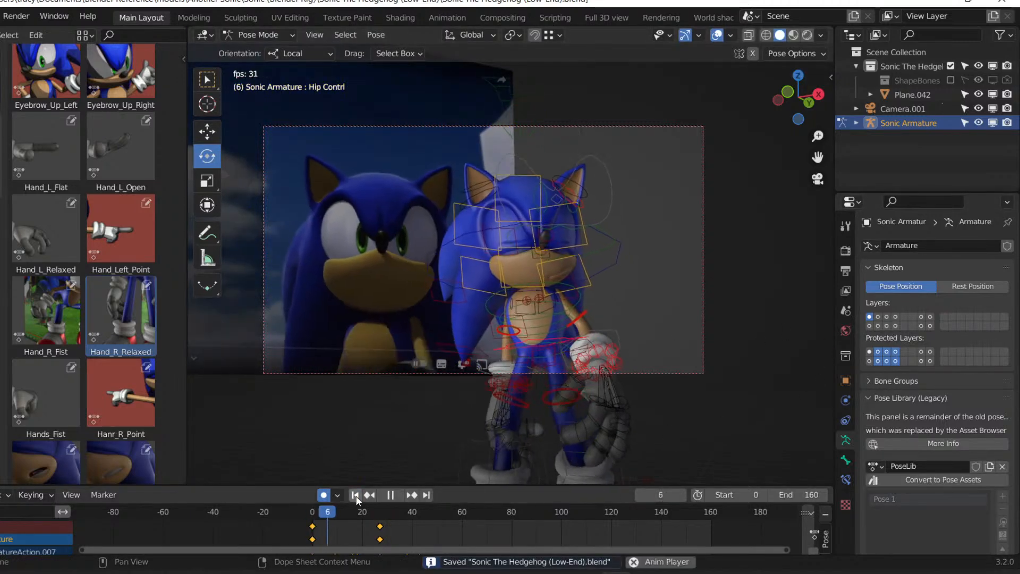
pyautogui.click(356, 498)
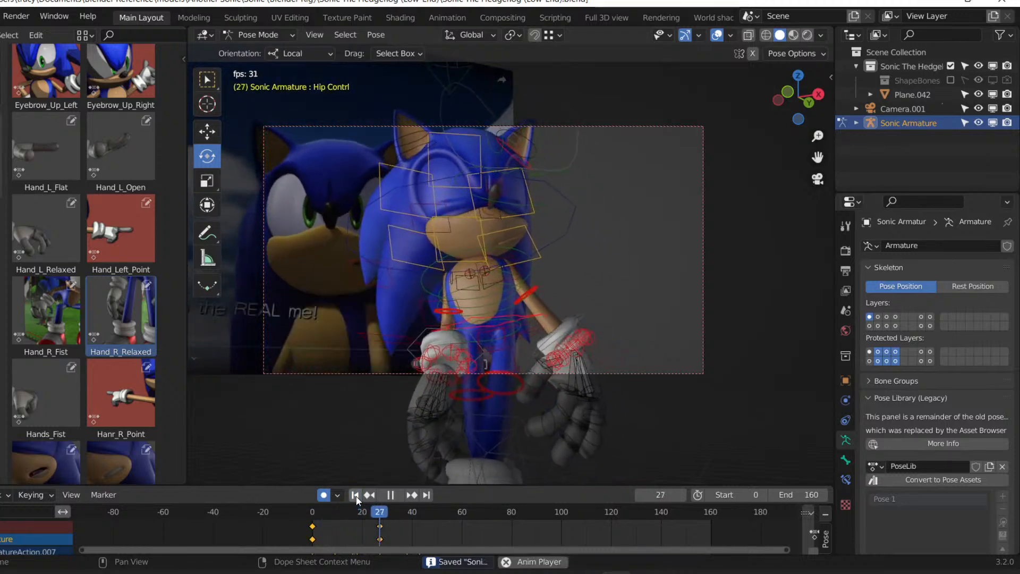
pyautogui.click(356, 498)
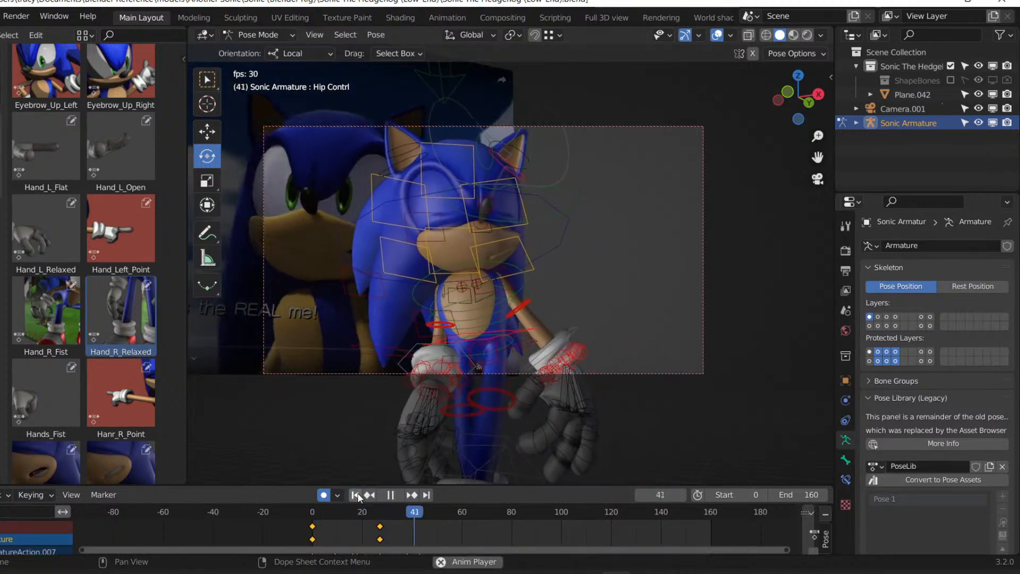
pyautogui.click(356, 495)
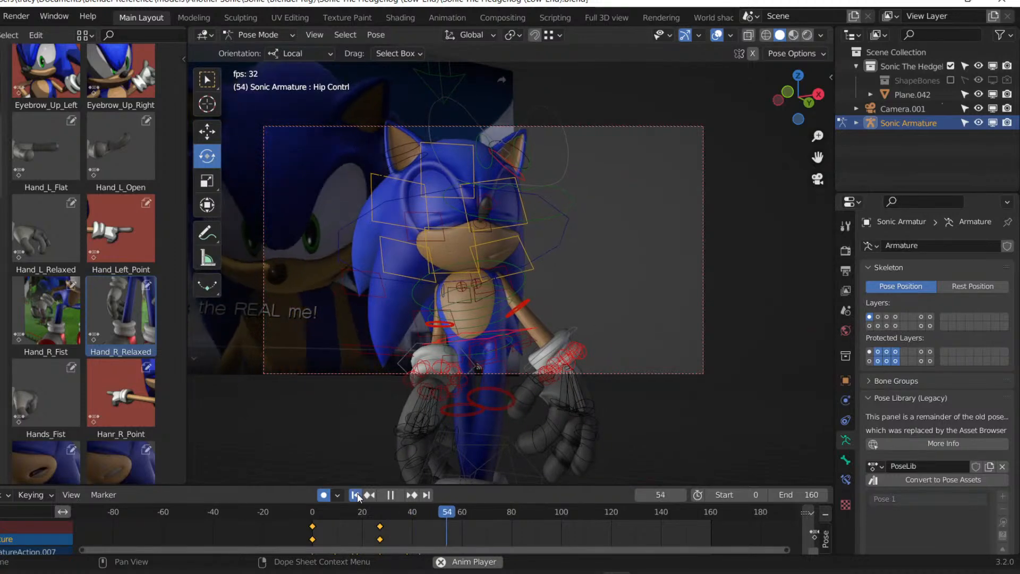
pyautogui.click(355, 495)
pyautogui.click(354, 495)
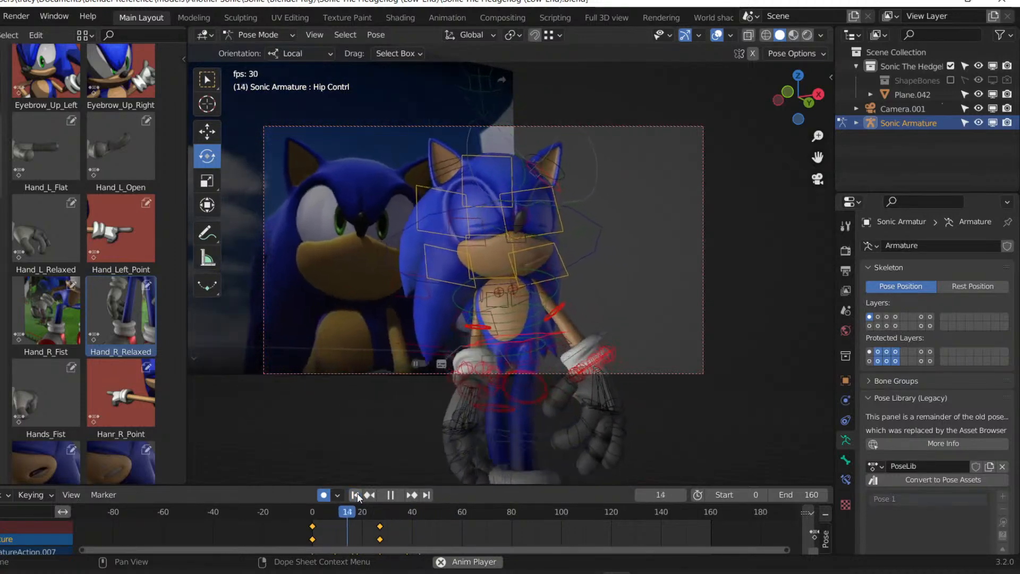
# Rotate the Head Transfrom control at frame 30 so the face turns toward the camera, and replay the motion.
pyautogui.press('space')
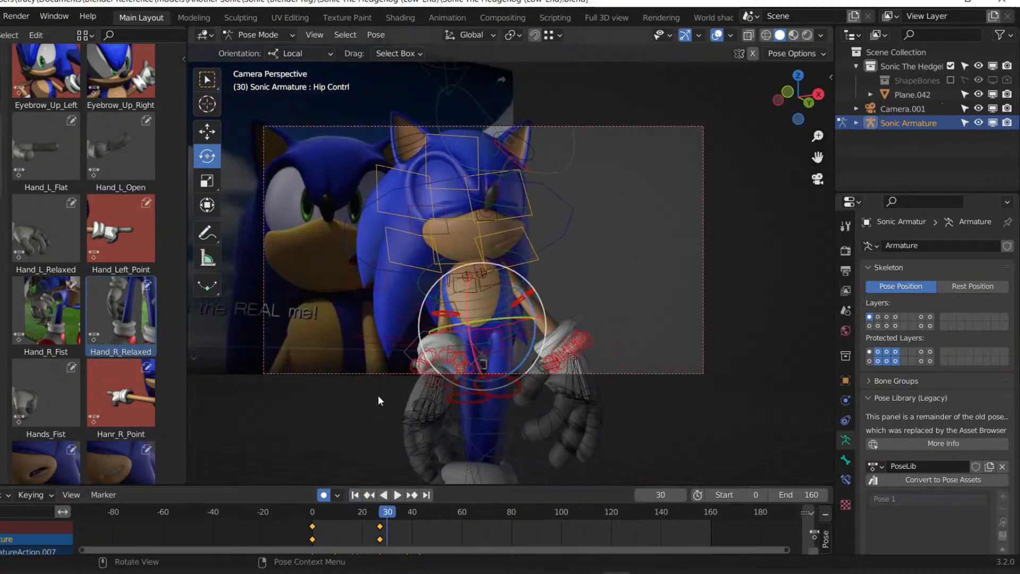
pyautogui.click(367, 206)
pyautogui.moveTo(470, 254); pyautogui.dragTo(455, 243)
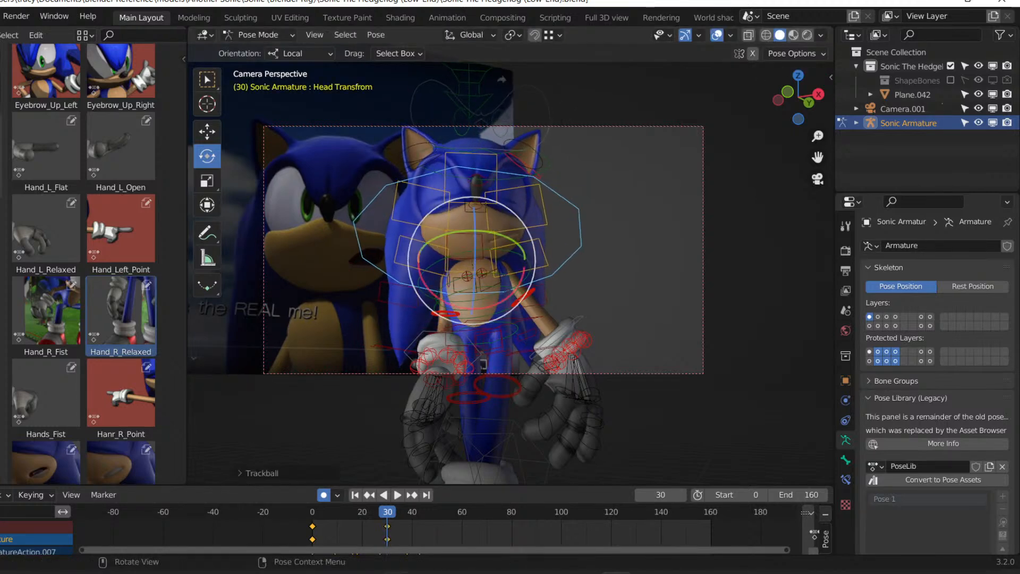
pyautogui.moveTo(391, 512); pyautogui.dragTo(312, 512)
pyautogui.press('space')
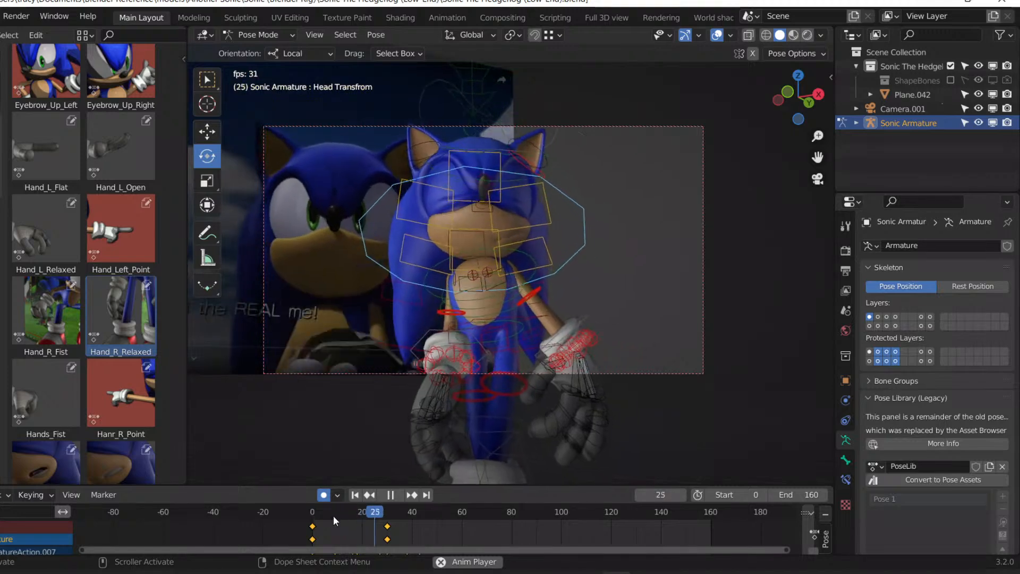
pyautogui.press('space')
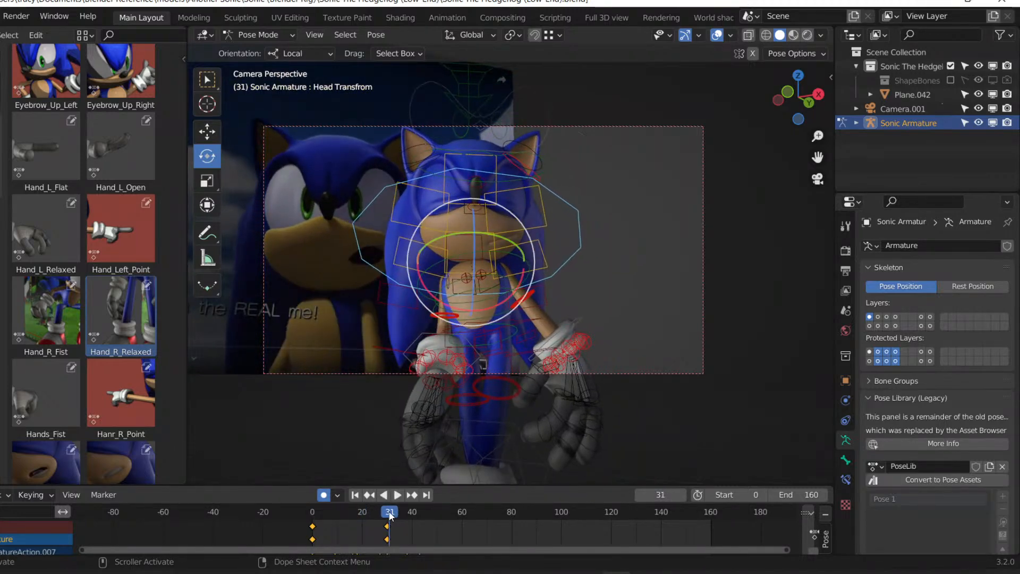
# Show the armature layer with the foot controls and move CTRL_Foot.L backward along global Y at frame 40.
pyautogui.click(887, 326)
pyautogui.keyDown('shift'); pyautogui.moveTo(533, 413); pyautogui.dragTo(523, 234, button='middle'); pyautogui.keyUp('shift')
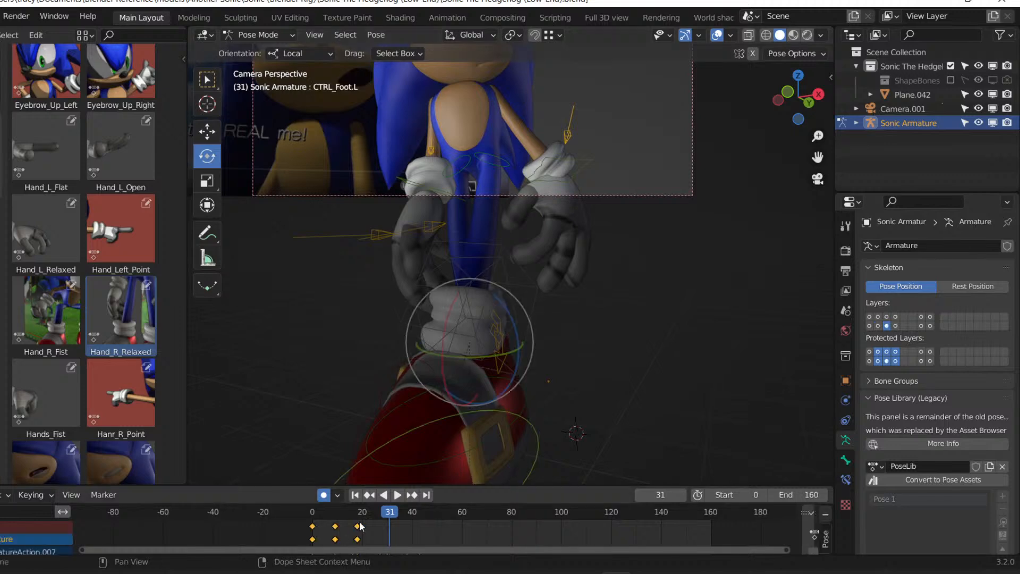
pyautogui.hotkey('shift', 'ctrl', 'space')
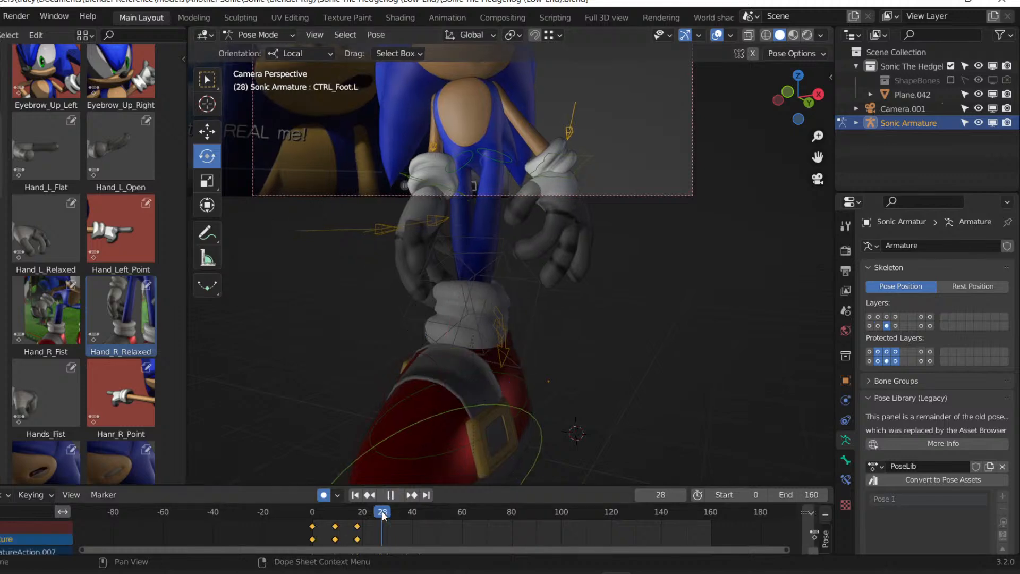
pyautogui.moveTo(337, 526); pyautogui.dragTo(413, 521)
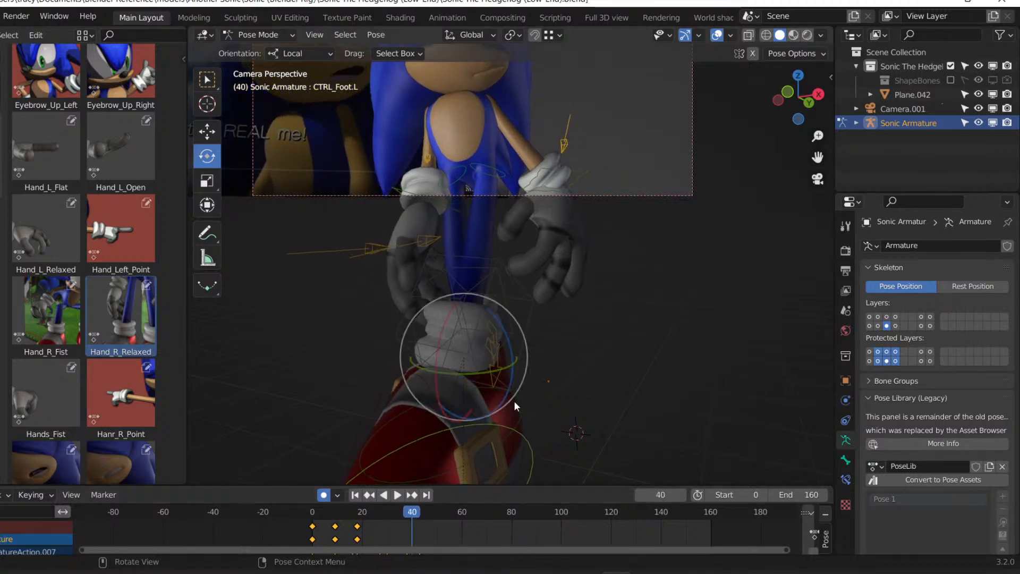
pyautogui.moveTo(515, 401); pyautogui.dragTo(570, 320, button='middle')
pyautogui.press('g')
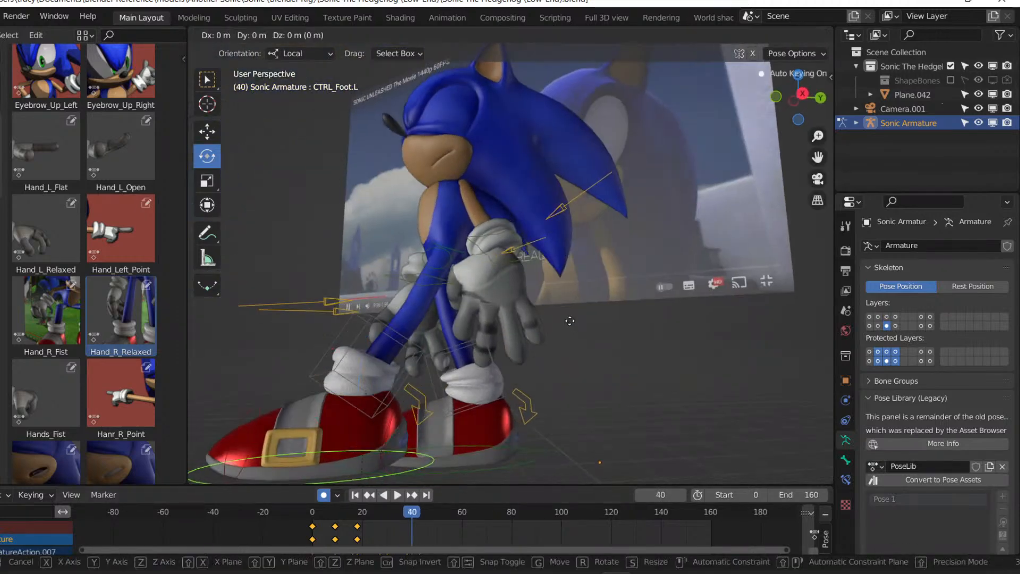
pyautogui.press('y')
pyautogui.click(726, 332)
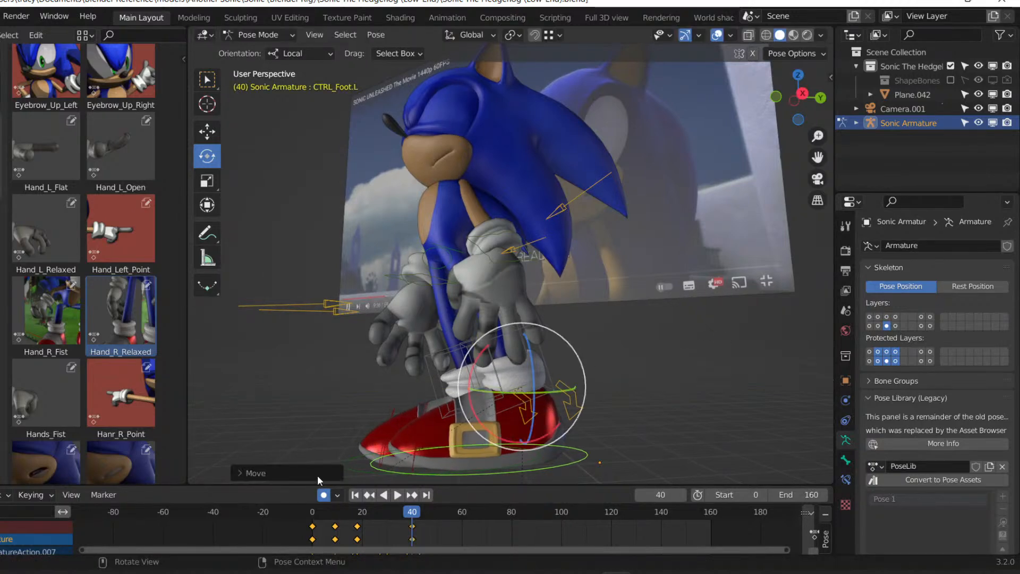
# Move the CTRL_Foot.R control forward in front of the left foot at frame 40.
pyautogui.click(350, 470)
pyautogui.press('g')
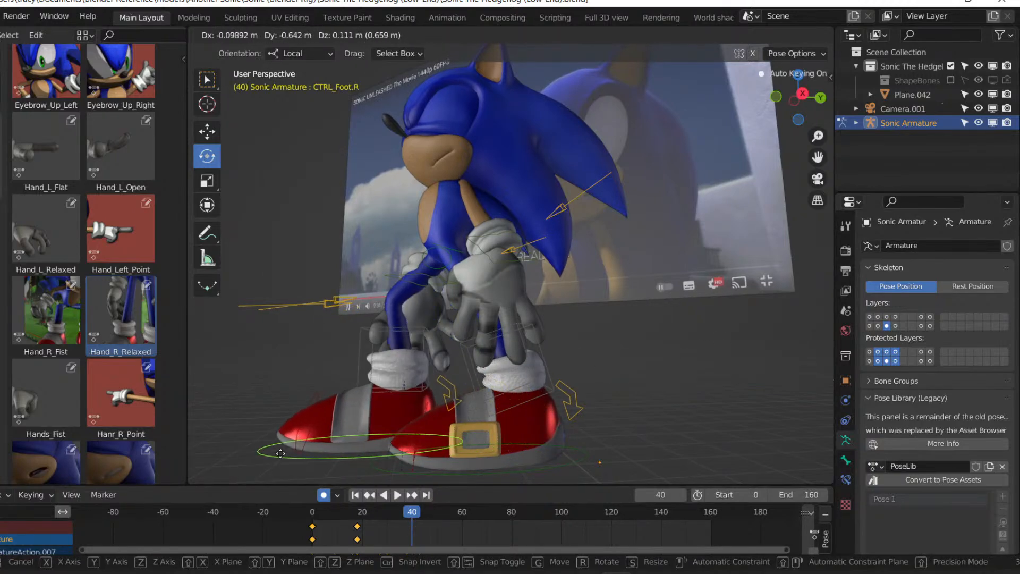
pyautogui.click(271, 460)
# Raise and tilt CTRL_Foot.R at frame 30 for the mid-step pose, and replay the motion through the camera.
pyautogui.click(388, 511)
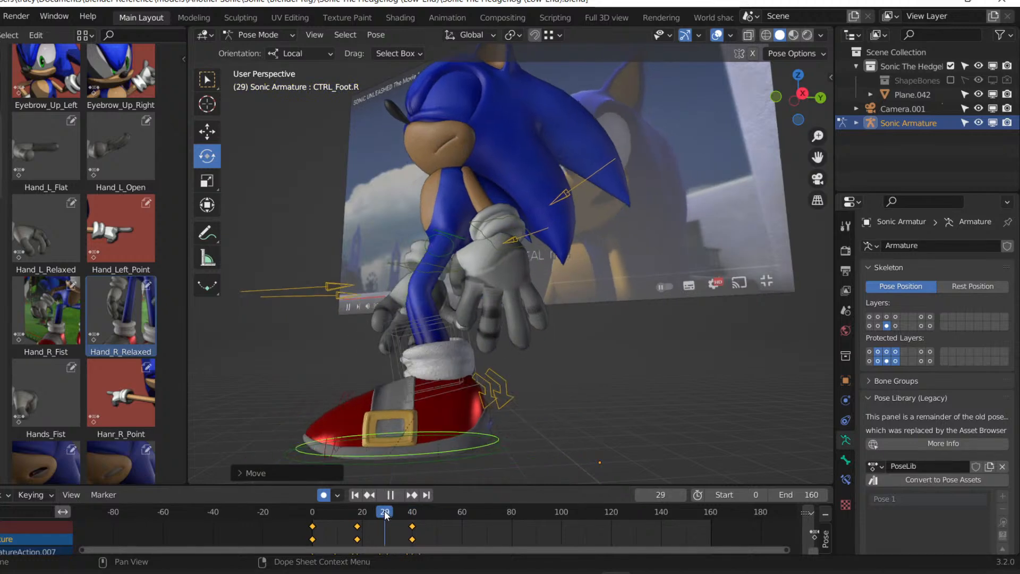
pyautogui.press('g')
pyautogui.press('r')
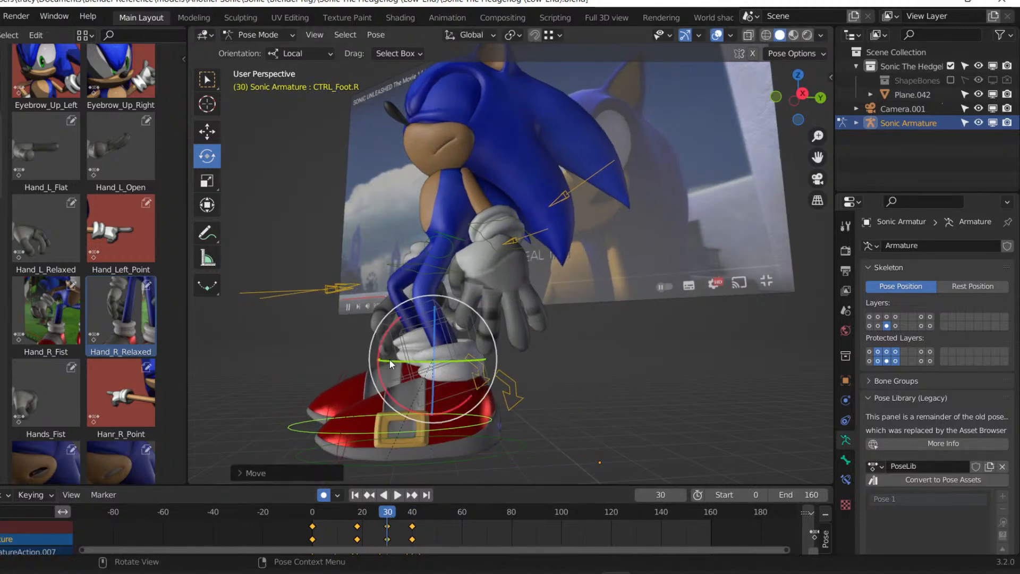
pyautogui.click(589, 341)
pyautogui.press('KP_0')
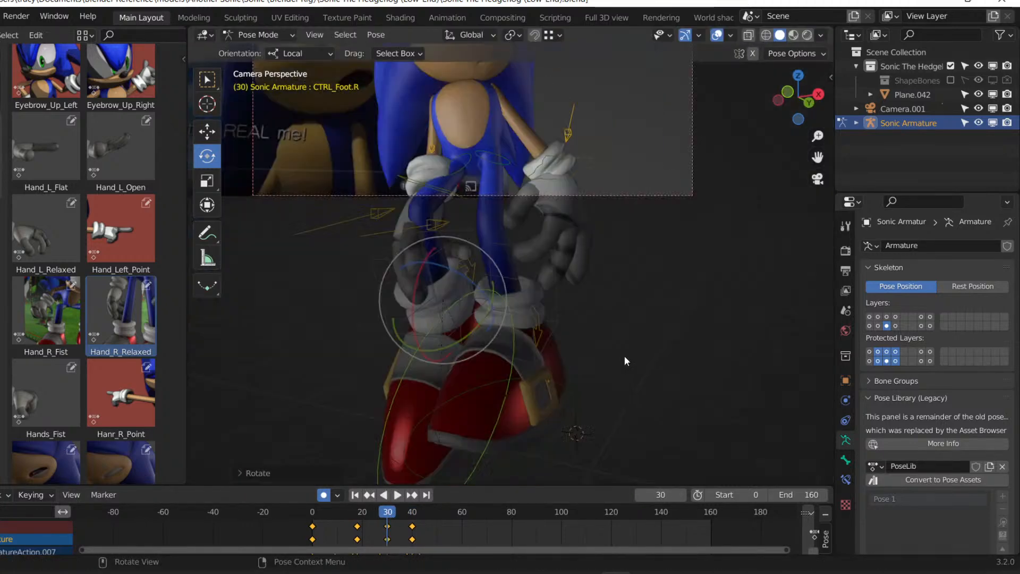
pyautogui.scroll(-5, 528, 417)
pyautogui.click(356, 495)
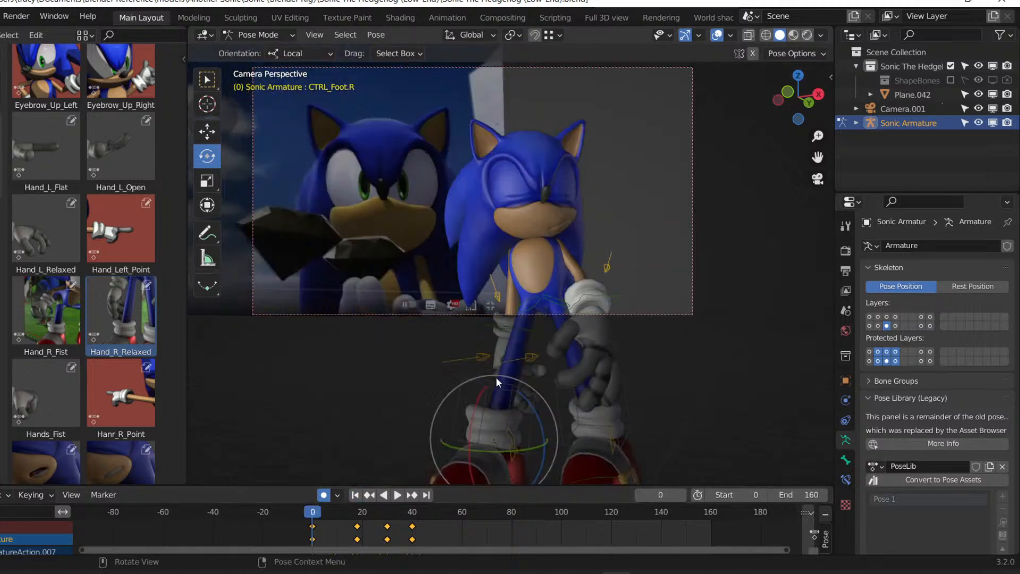
pyautogui.scroll(-2, 640, 328)
pyautogui.press('space')
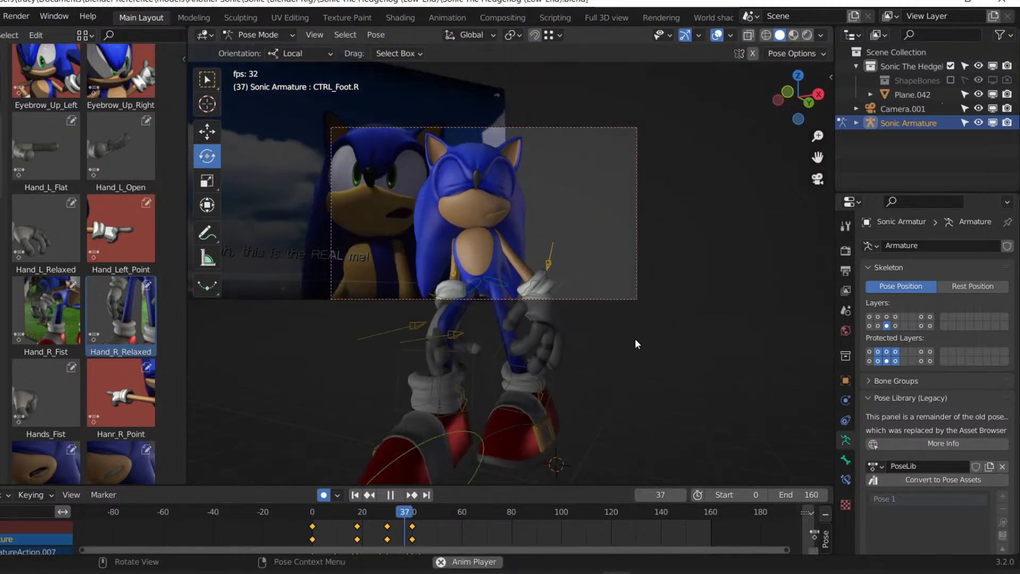
pyautogui.press('space')
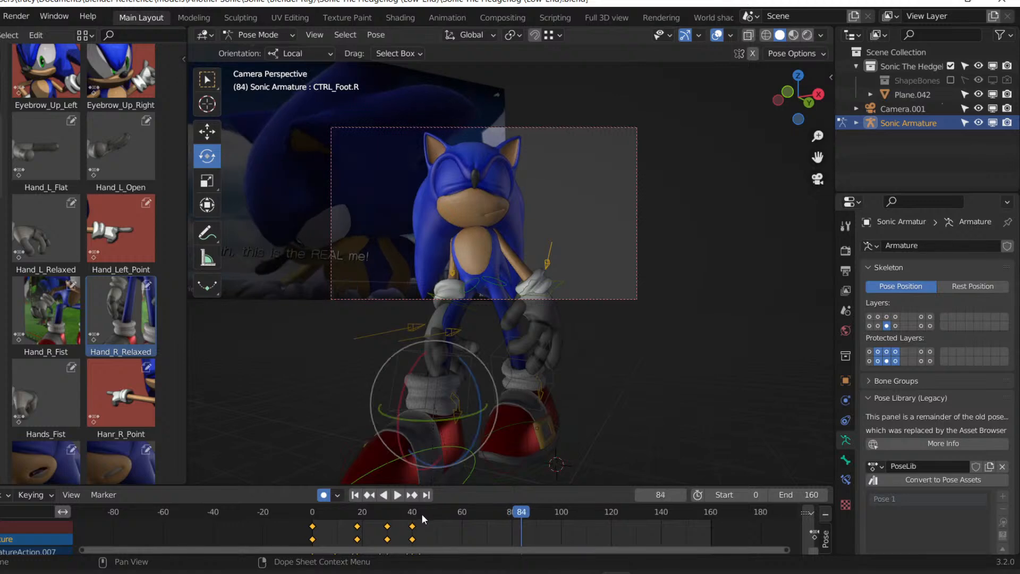
# Move CTRL_Foot.R back along global Y at frame 40 to shorten the step, and replay the motion.
pyautogui.click(396, 511)
pyautogui.moveTo(395, 511); pyautogui.dragTo(417, 514)
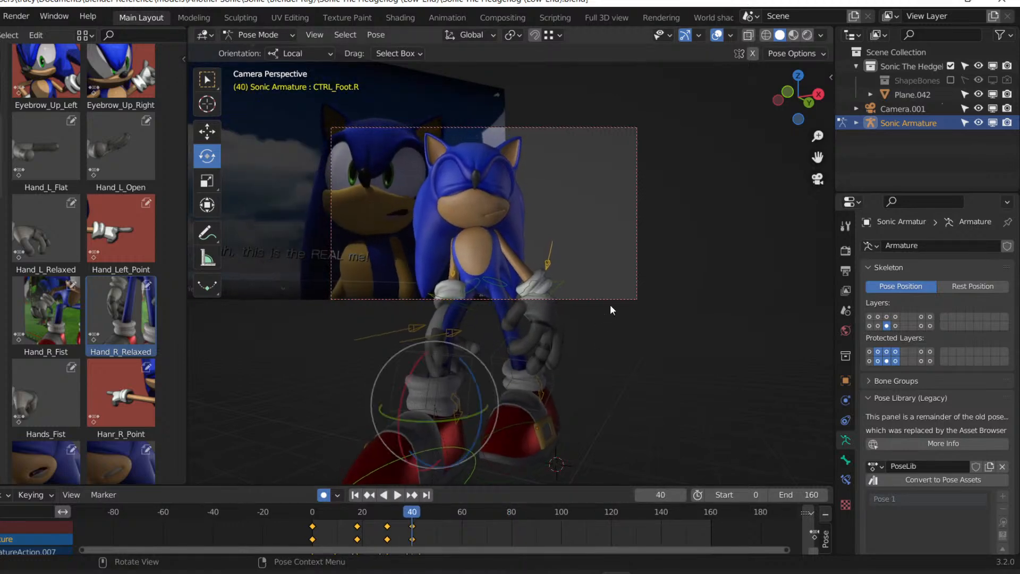
pyautogui.press('g')
pyautogui.press('y')
pyautogui.click(628, 288)
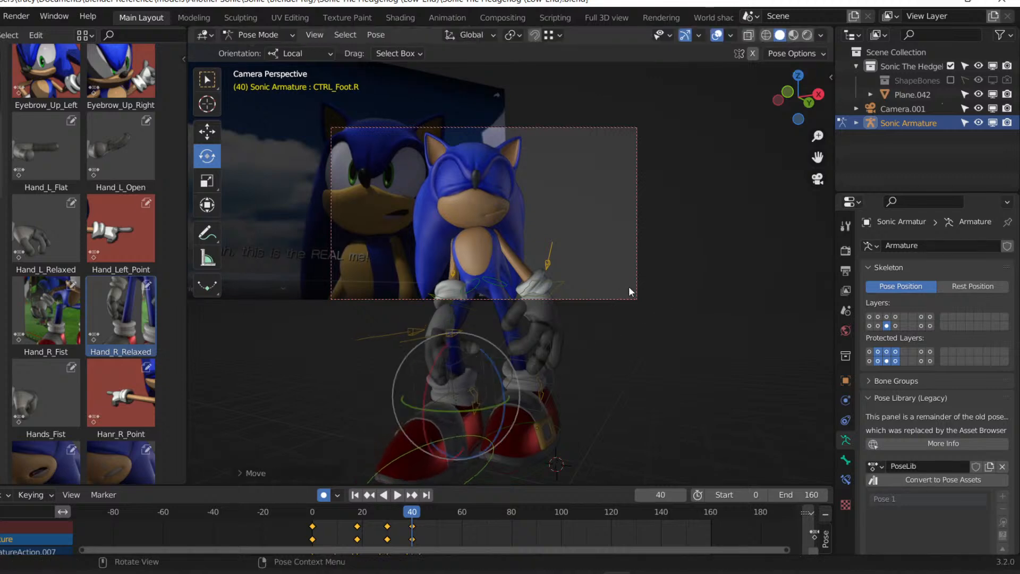
pyautogui.click(382, 511)
pyautogui.press('space')
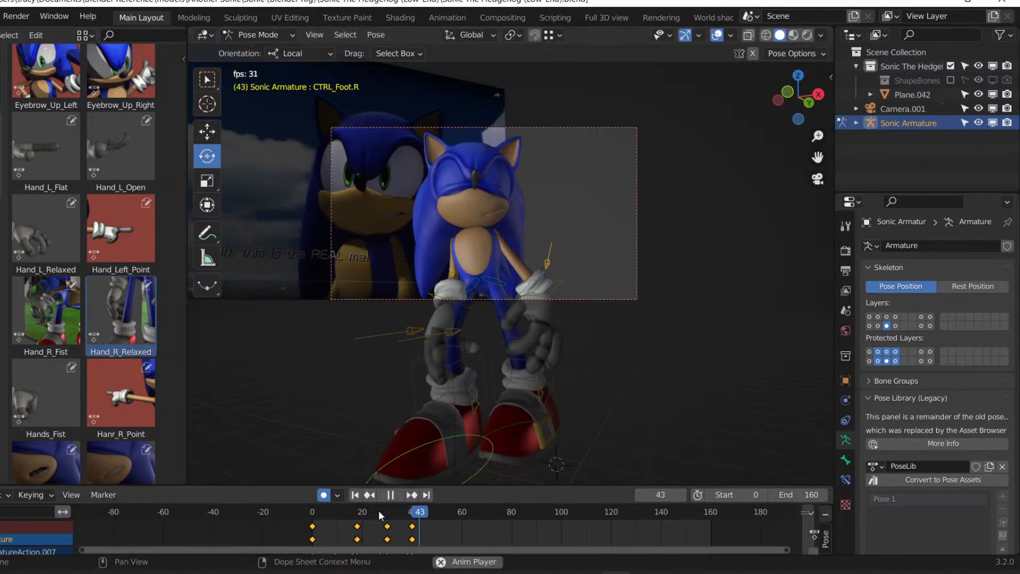
# Lower CTRL_Foot.R about 0.16 m along global Z at frame 30, and replay the motion.
pyautogui.click(386, 513)
pyautogui.press('space')
pyautogui.press('r')
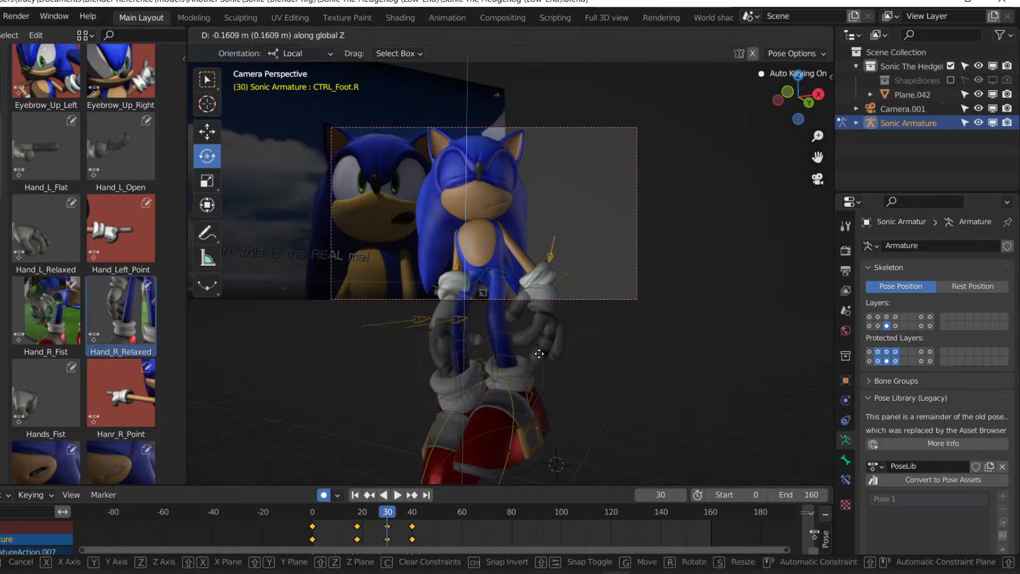
pyautogui.click(539, 354)
pyautogui.press('space')
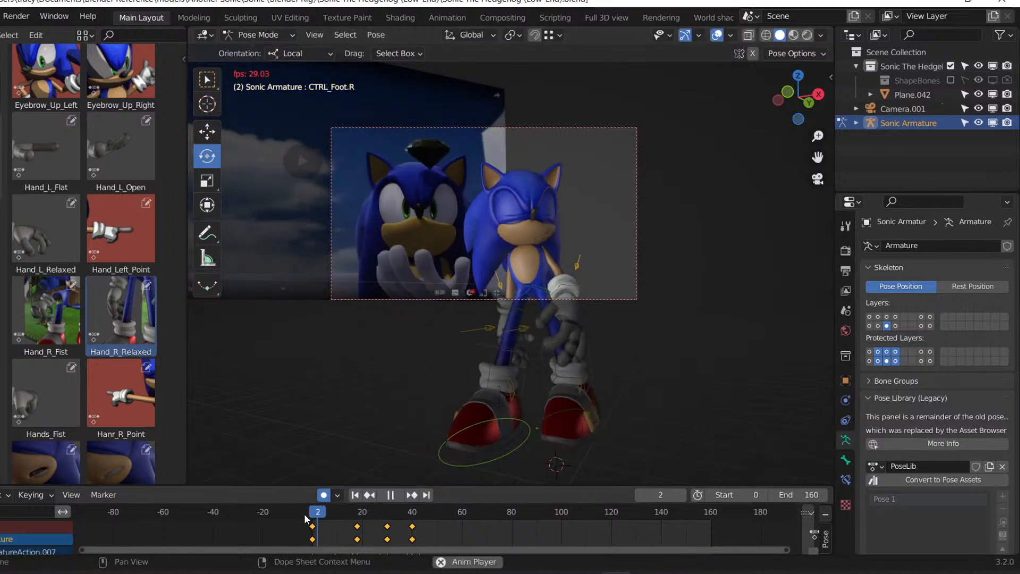
# Bring CTRL_Foot.L forward beside the right foot at frame 40, and replay the motion through the camera.
pyautogui.press('space')
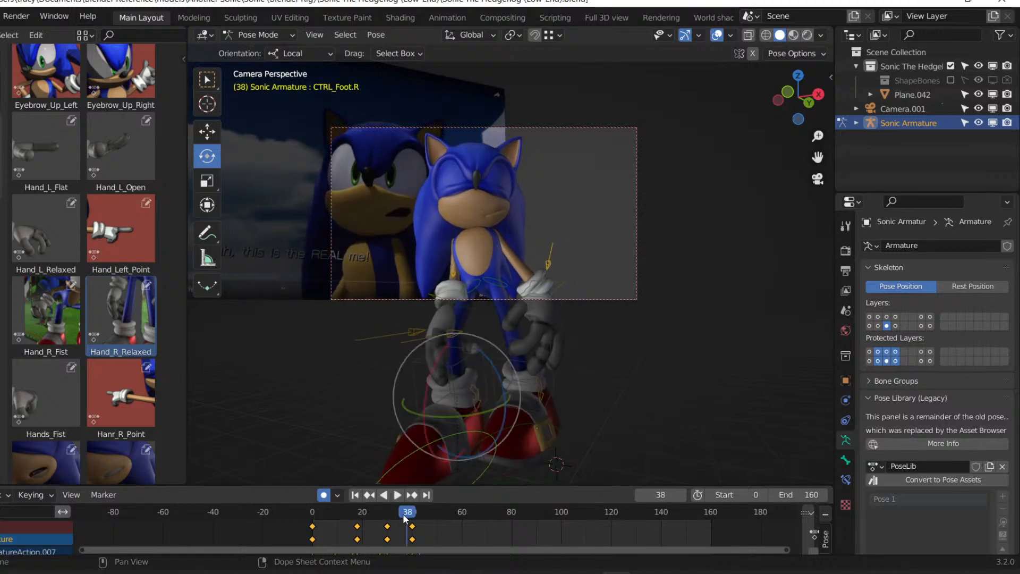
pyautogui.hotkey('shift', 'Left')
pyautogui.press('space')
pyautogui.scroll(2, 543, 323)
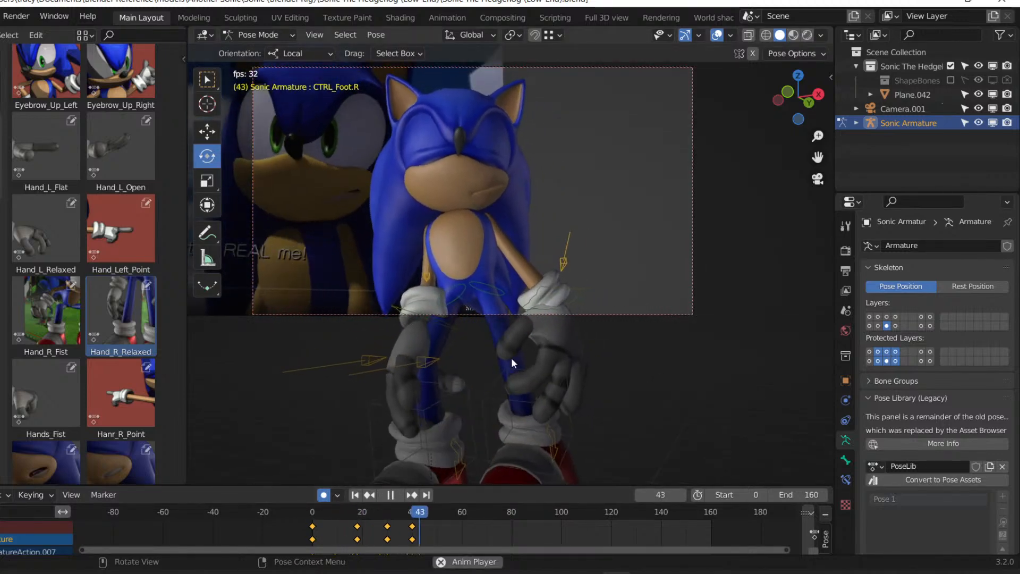
pyautogui.press('space')
pyautogui.moveTo(403, 520)
pyautogui.mouseDown()
pyautogui.moveTo(367, 518)
pyautogui.moveTo(415, 516)
pyautogui.mouseUp()
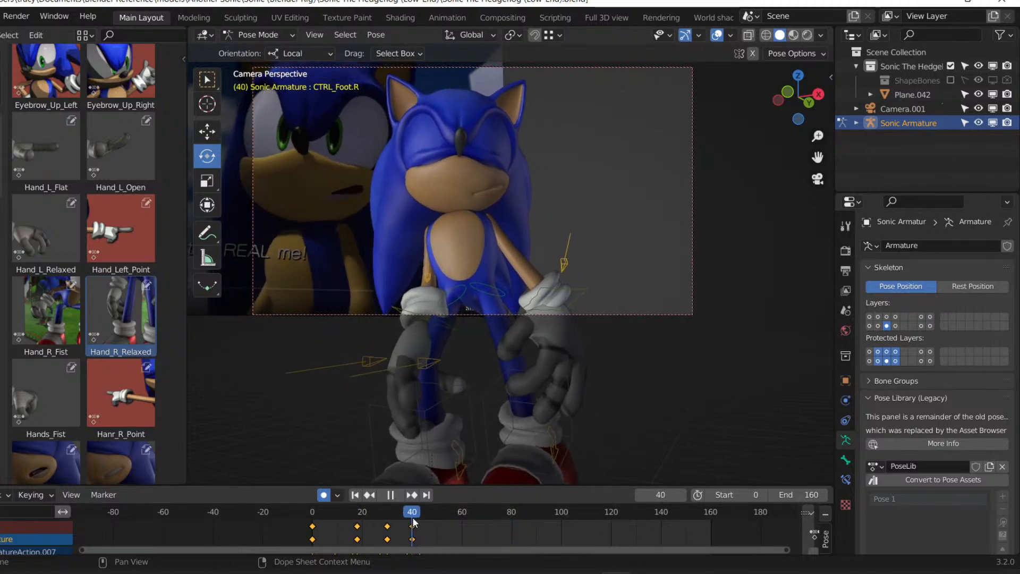
pyautogui.keyDown('shift'); pyautogui.moveTo(630, 394); pyautogui.dragTo(630, 313, button='middle'); pyautogui.keyUp('shift')
pyautogui.hotkey('ctrl', 'z')
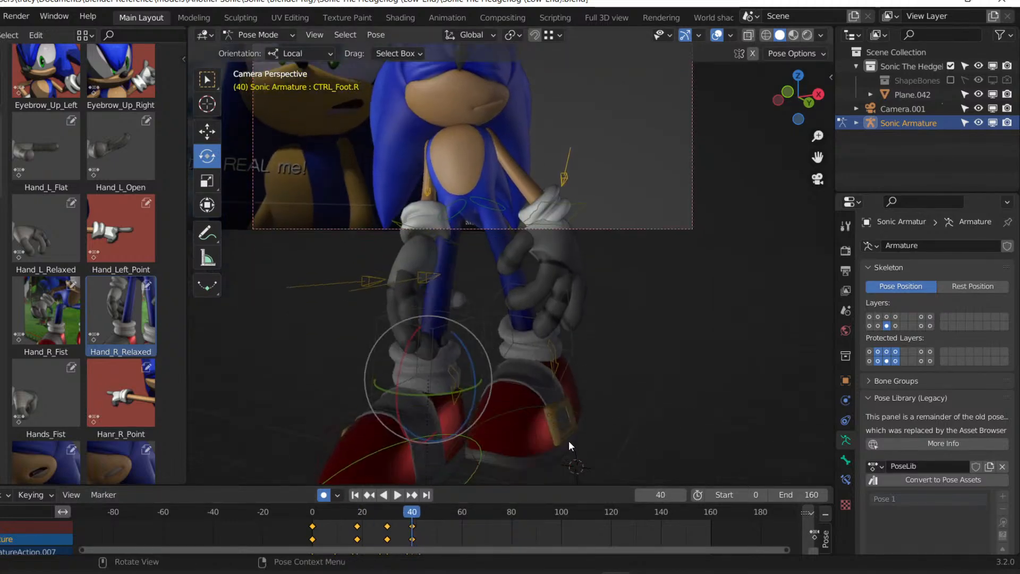
pyautogui.hotkey('ctrl', 'z')
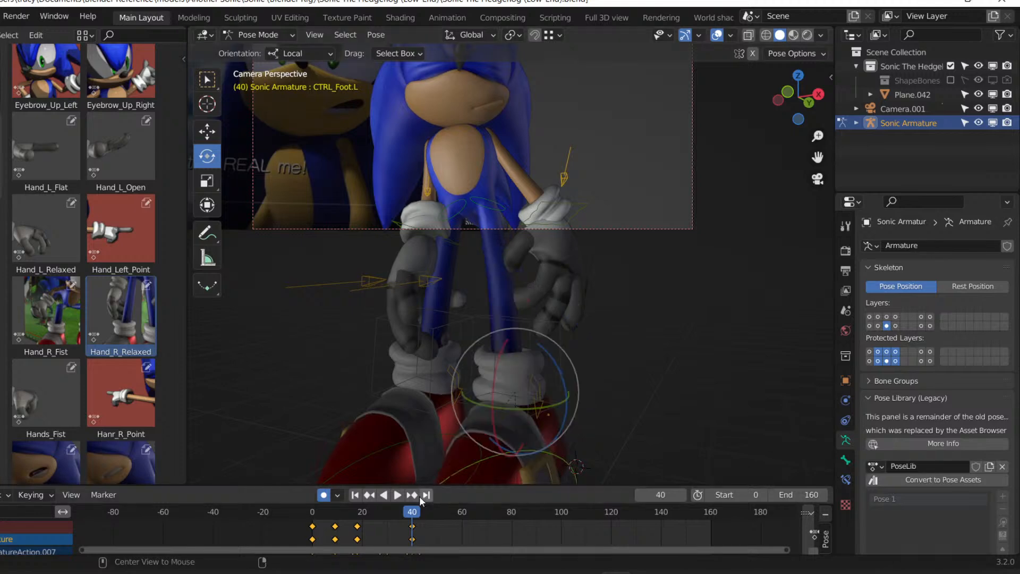
pyautogui.press('space')
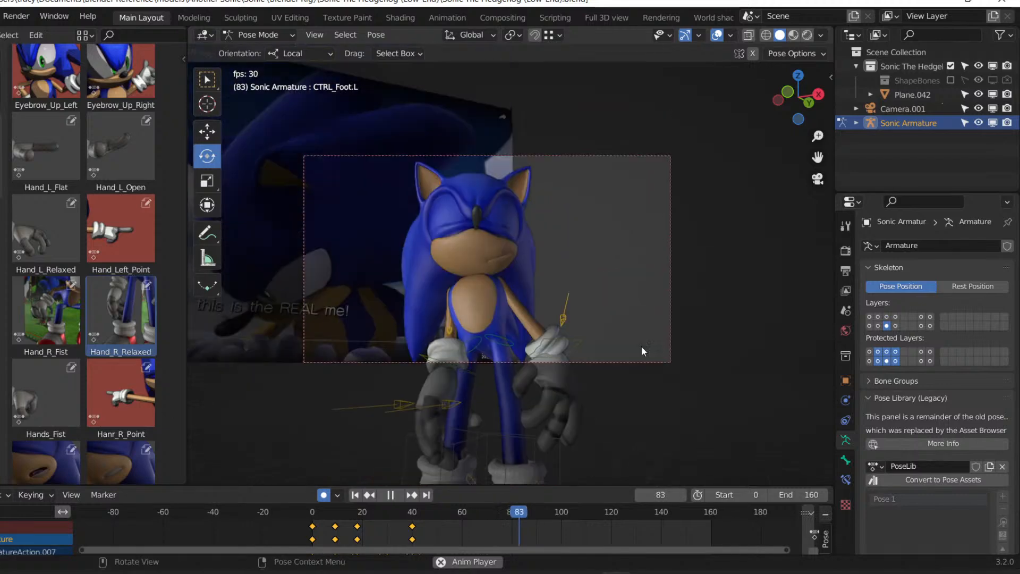
pyautogui.click(354, 495)
pyautogui.press('space')
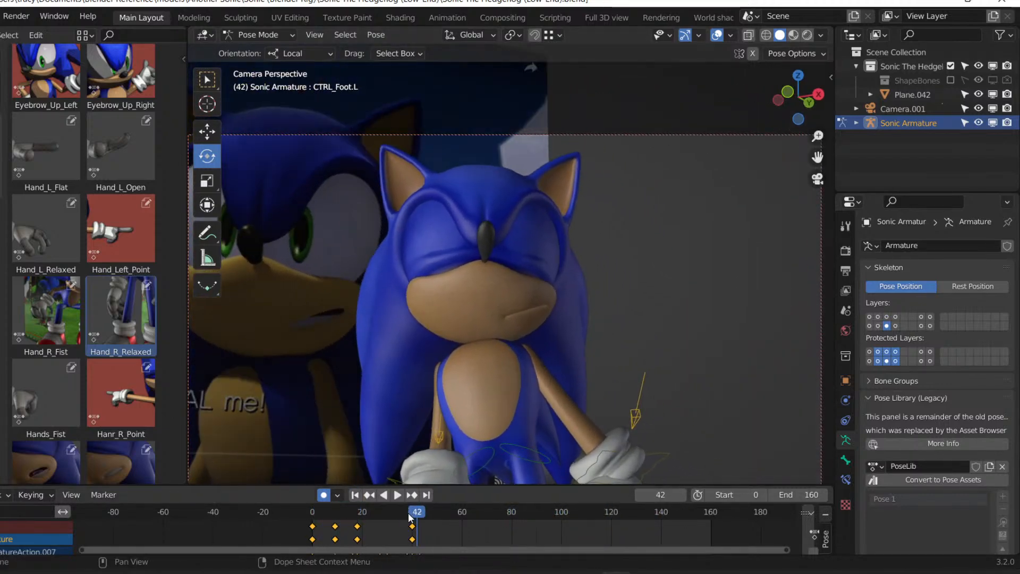
# Save the file, and rotate and move the handIK_L control for a new left-hand pose at frame 37.
pyautogui.click(407, 520)
pyautogui.click(658, 456)
pyautogui.moveTo(638, 431); pyautogui.dragTo(594, 341, button='middle')
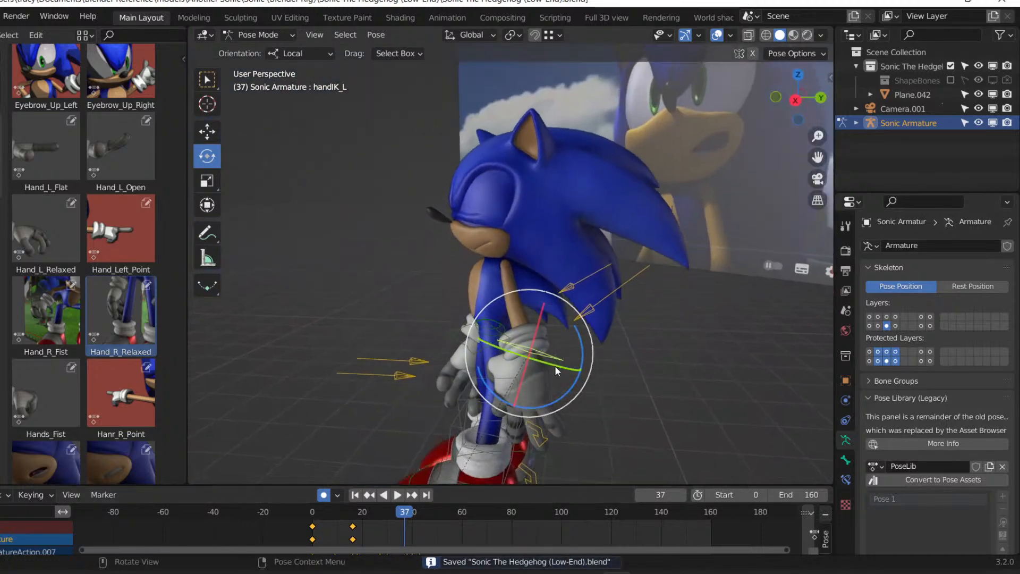
pyautogui.click(628, 377)
pyautogui.hotkey('ctrl', 's')
pyautogui.moveTo(498, 314); pyautogui.dragTo(463, 328)
pyautogui.moveTo(569, 375); pyautogui.dragTo(577, 355)
pyautogui.press('g')
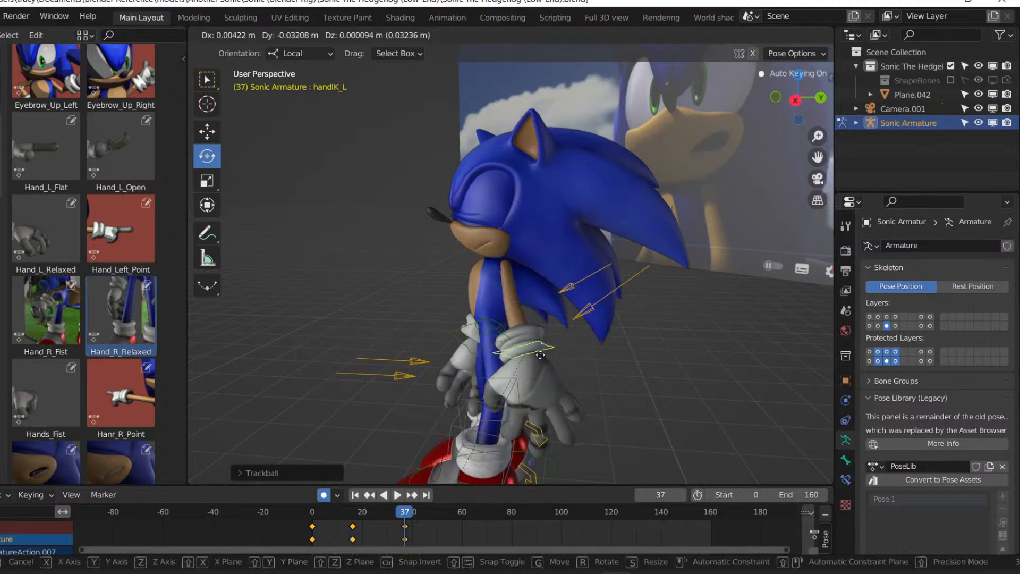
pyautogui.click(511, 344)
# Refine the rotation and position of handIK_L at frame 37 from the front and the side.
pyautogui.moveTo(512, 343); pyautogui.dragTo(571, 355, button='middle')
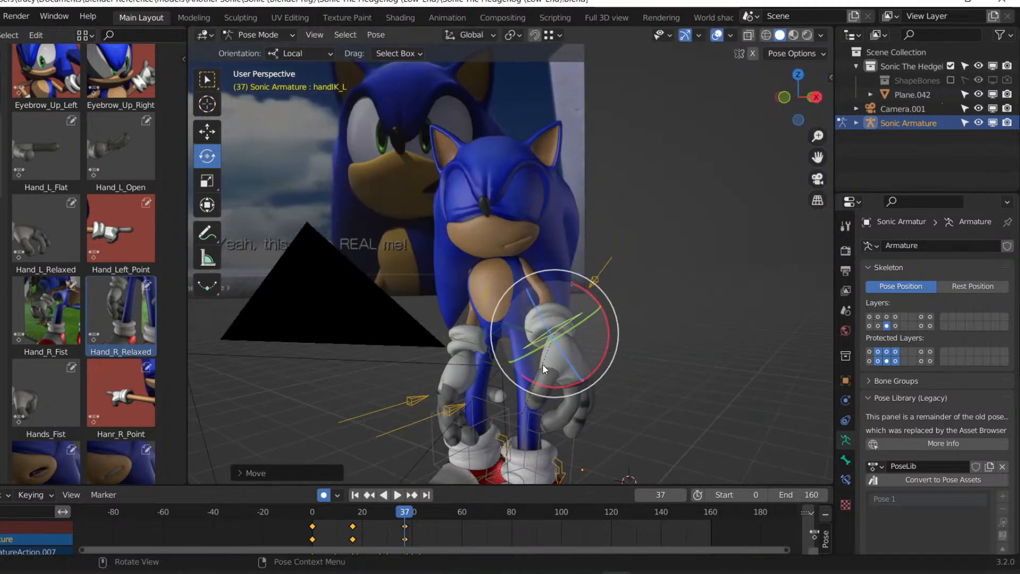
pyautogui.moveTo(543, 364); pyautogui.dragTo(565, 337)
pyautogui.moveTo(587, 329); pyautogui.dragTo(546, 359, button='middle')
pyautogui.press('g')
pyautogui.click(511, 326)
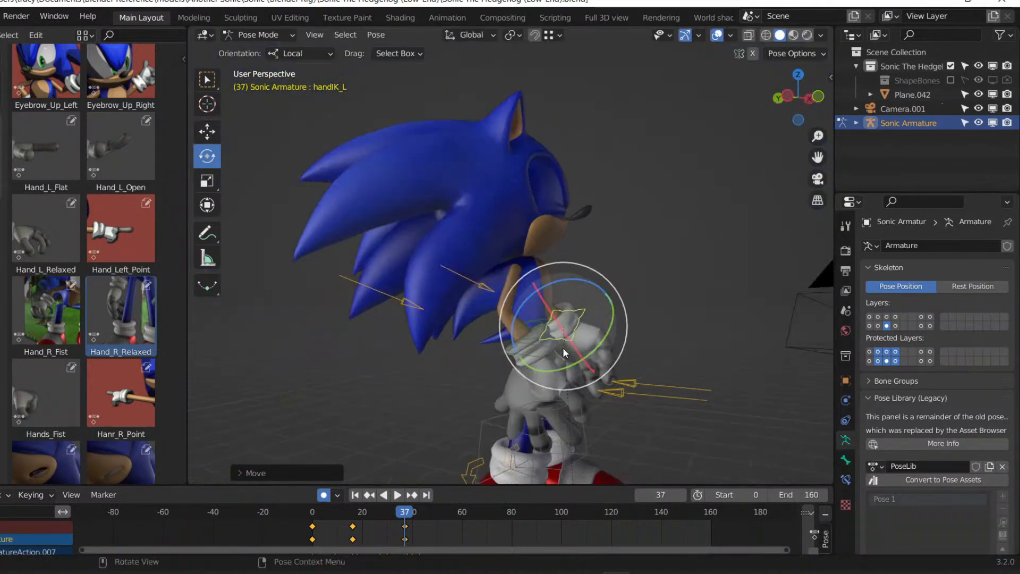
# Move the handIK_R control backward at frame 37, and replay the arm swing from frame 0.
pyautogui.click(564, 348)
pyautogui.press('g')
pyautogui.click(519, 357)
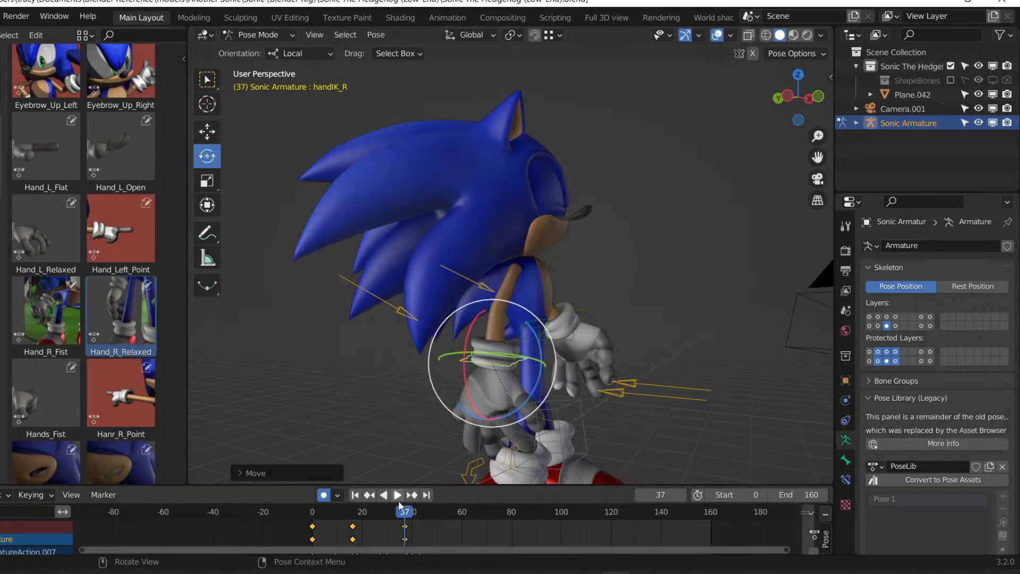
pyautogui.moveTo(387, 515); pyautogui.dragTo(259, 518)
pyautogui.press('space')
pyautogui.press('space')
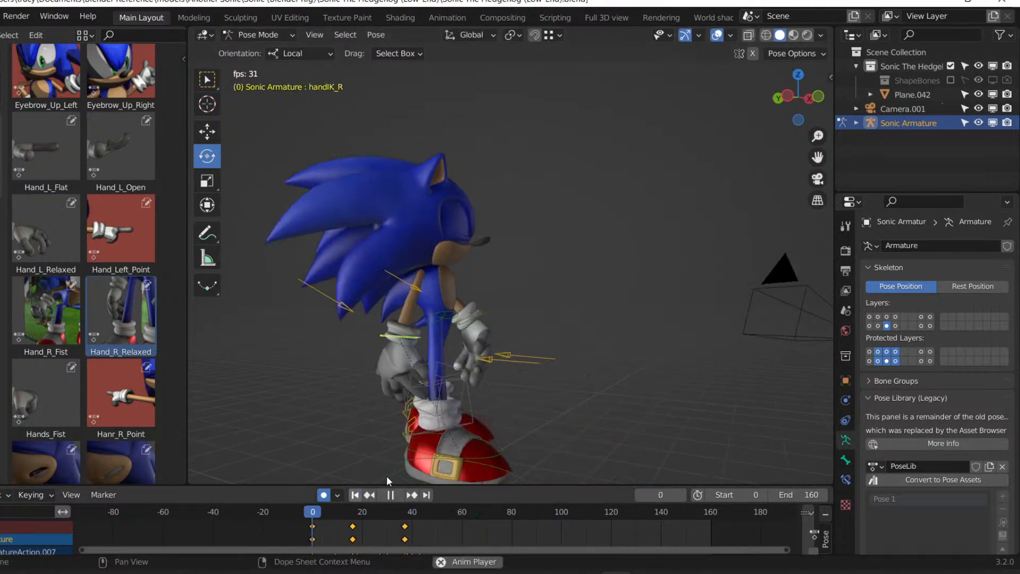
# Save the file and replay the arm swing through the camera.
pyautogui.press('KP_0')
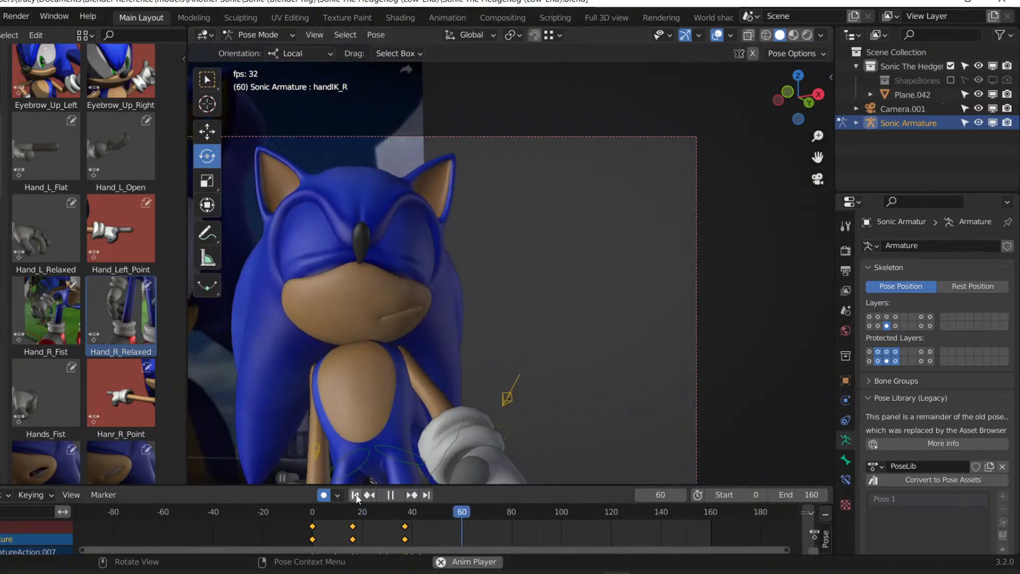
pyautogui.click(355, 495)
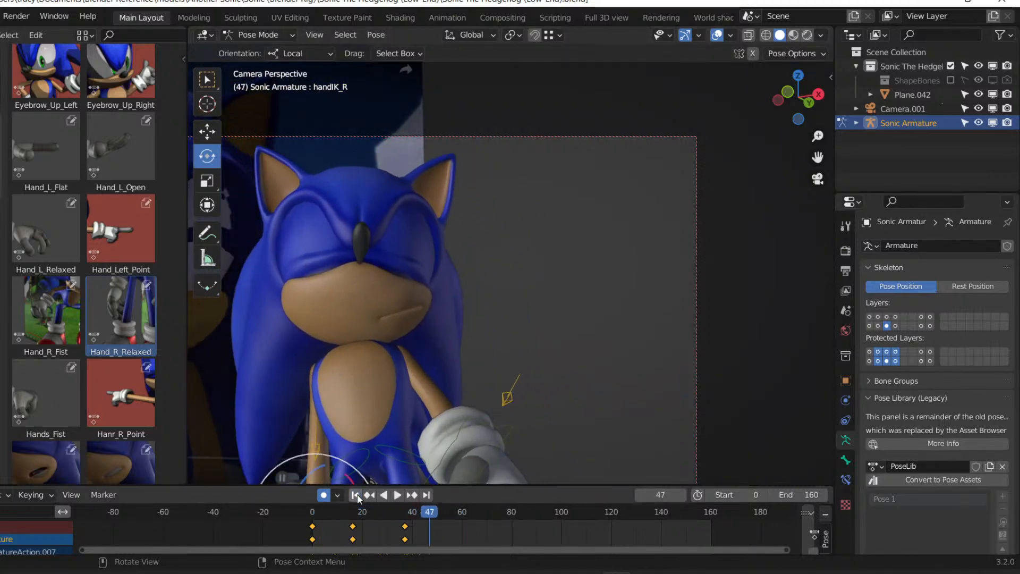
pyautogui.press('Escape')
pyautogui.keyDown('shift'); pyautogui.moveTo(748, 305); pyautogui.dragTo(240, 219, button='middle'); pyautogui.keyUp('shift')
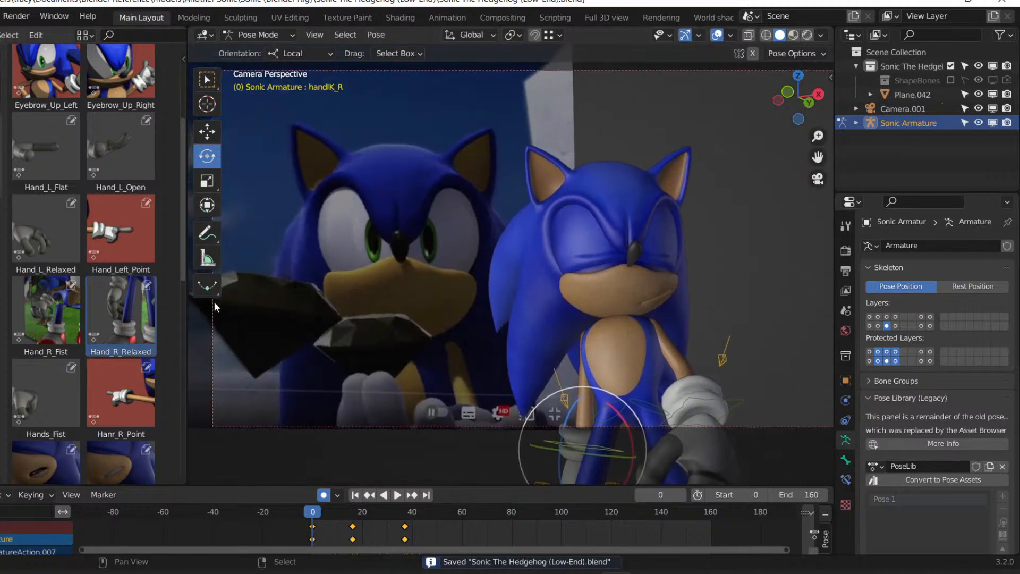
pyautogui.scroll(-1, 501, 323)
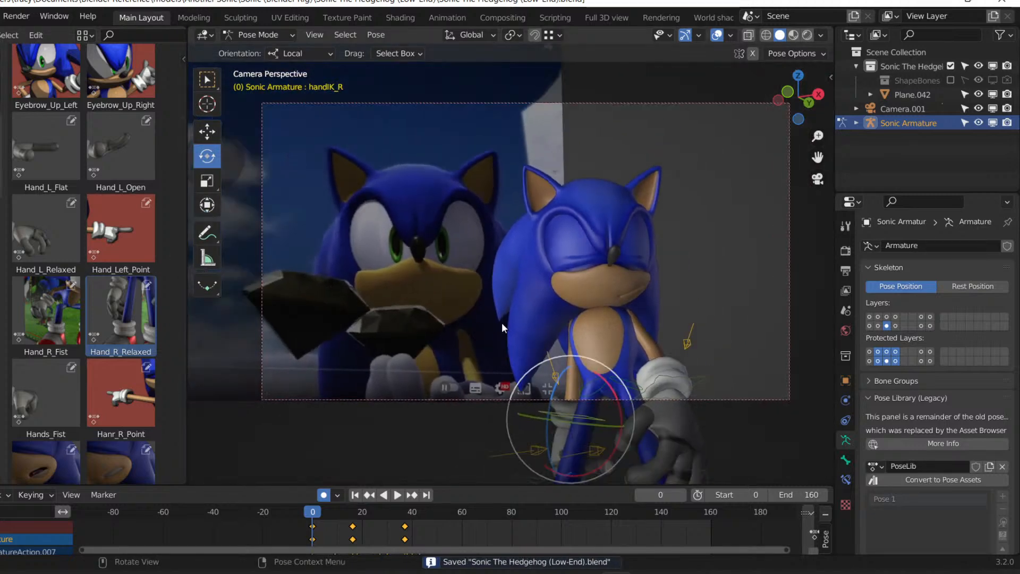
pyautogui.press('space')
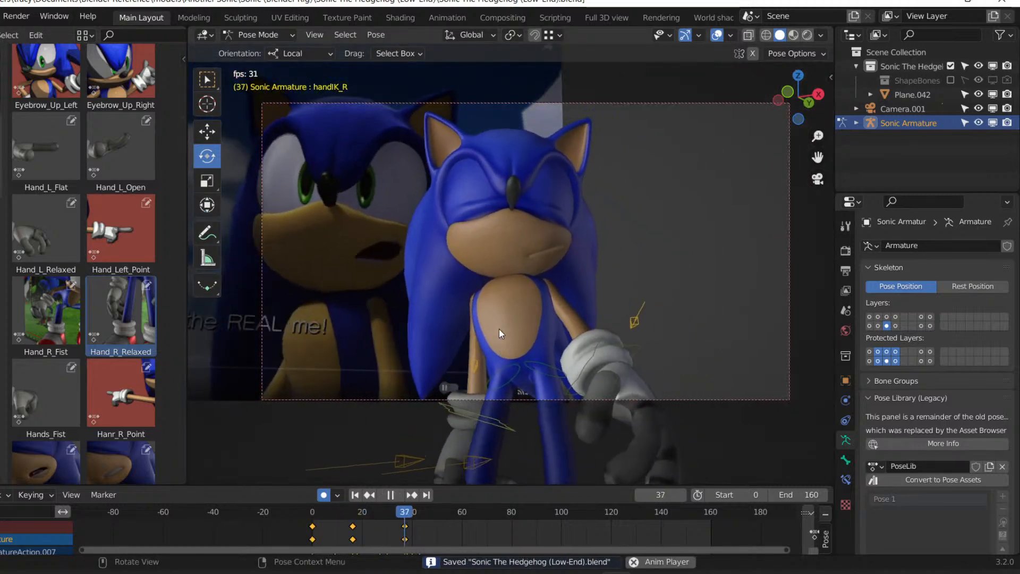
pyautogui.press('space')
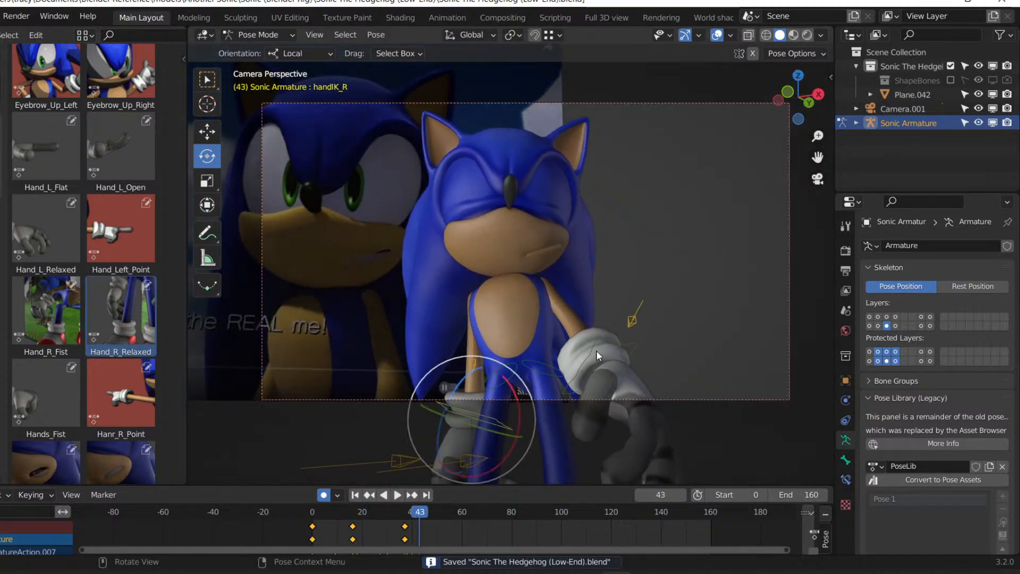
# Move handIK_L inward toward the body at frame 37 and rotate the hand to match.
pyautogui.moveTo(407, 513); pyautogui.dragTo(409, 515)
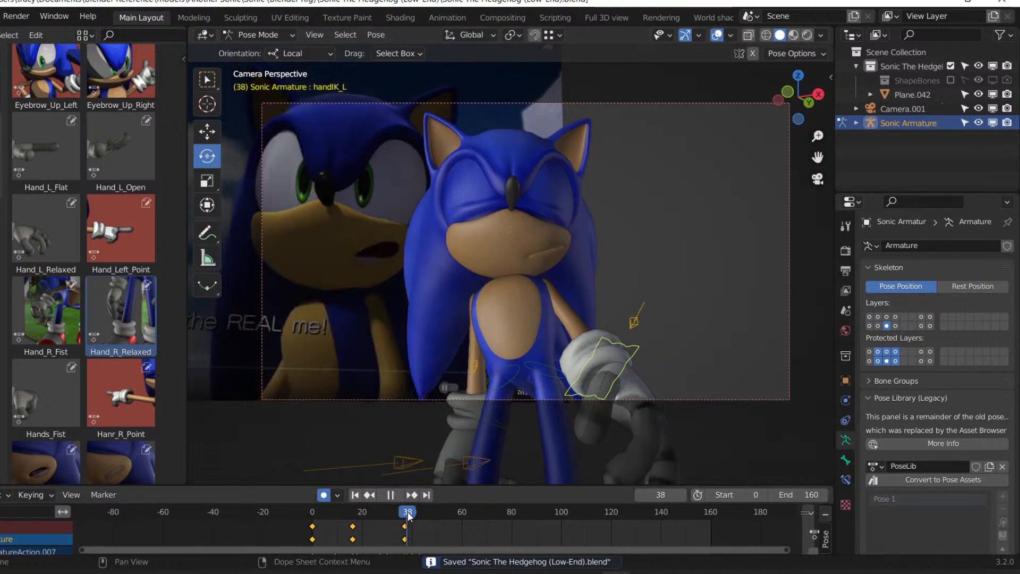
pyautogui.press('g')
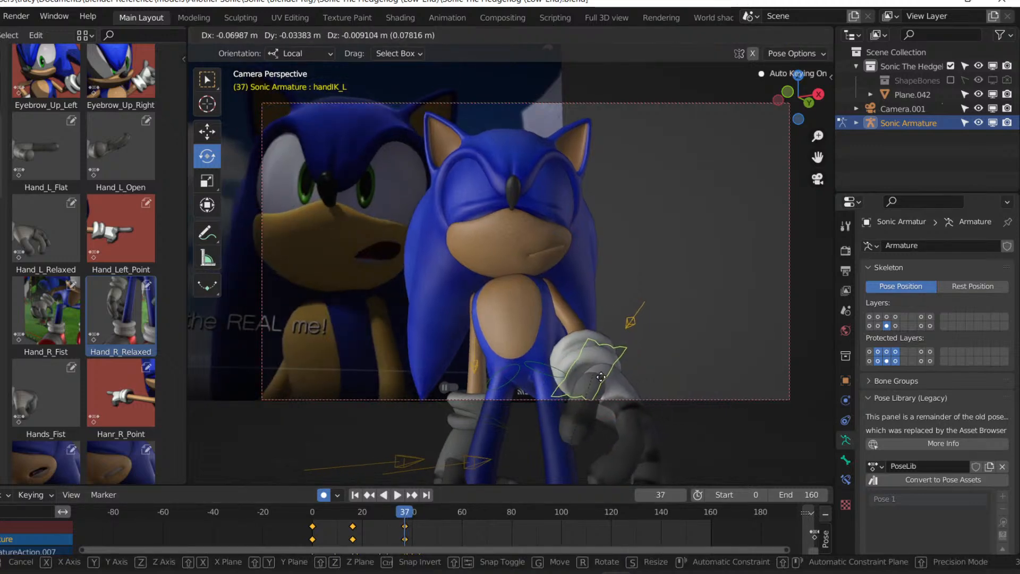
pyautogui.click(595, 378)
pyautogui.moveTo(589, 397); pyautogui.dragTo(563, 399)
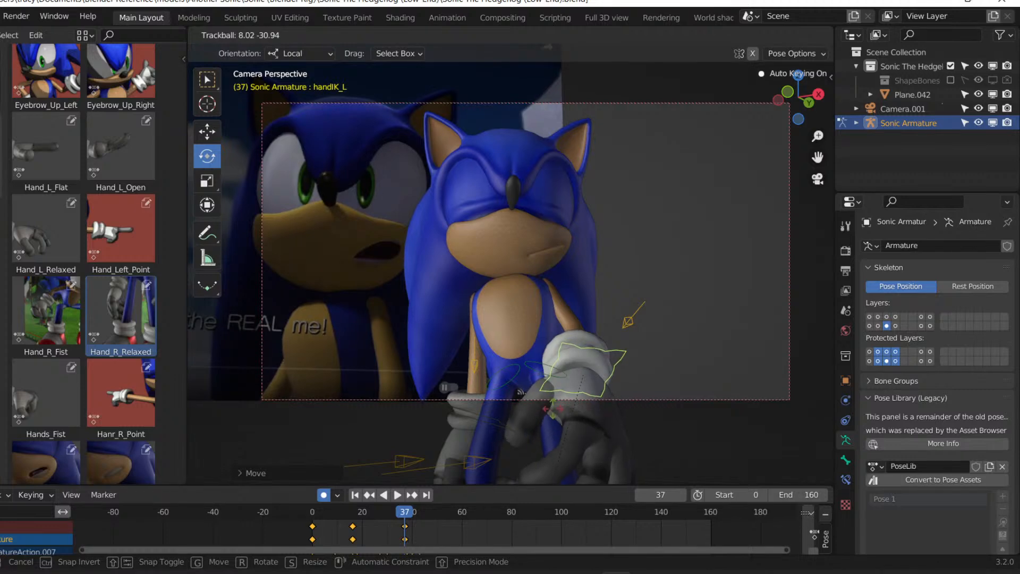
pyautogui.click(597, 372)
# Shift handIK_L about 0.19 m and rotate it at frame 37 from the side, and replay through the camera.
pyautogui.moveTo(598, 372); pyautogui.dragTo(510, 385, button='middle')
pyautogui.press('g')
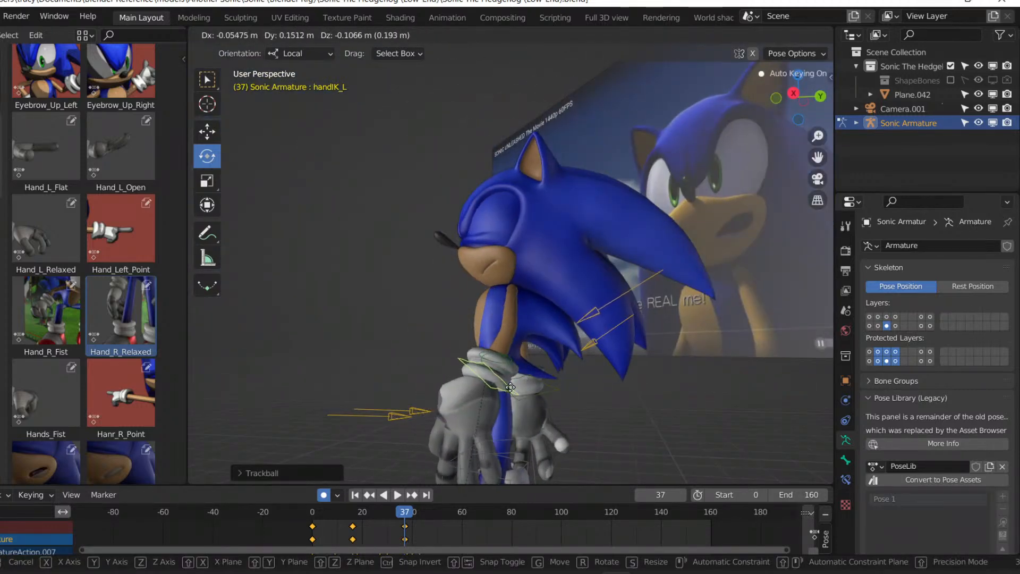
pyautogui.click(511, 389)
pyautogui.moveTo(496, 400); pyautogui.dragTo(608, 371)
pyautogui.press('KP_0')
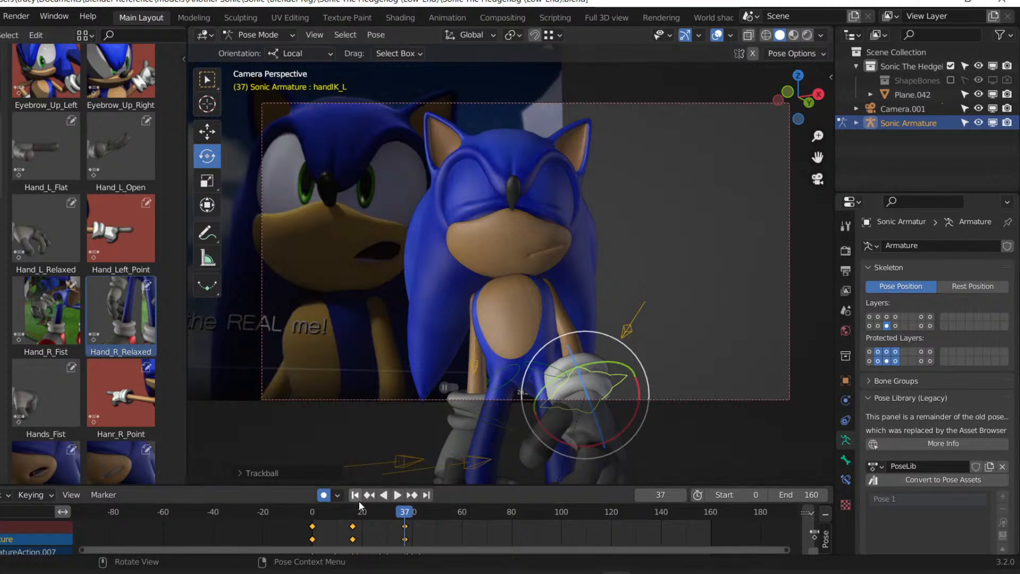
pyautogui.press('space')
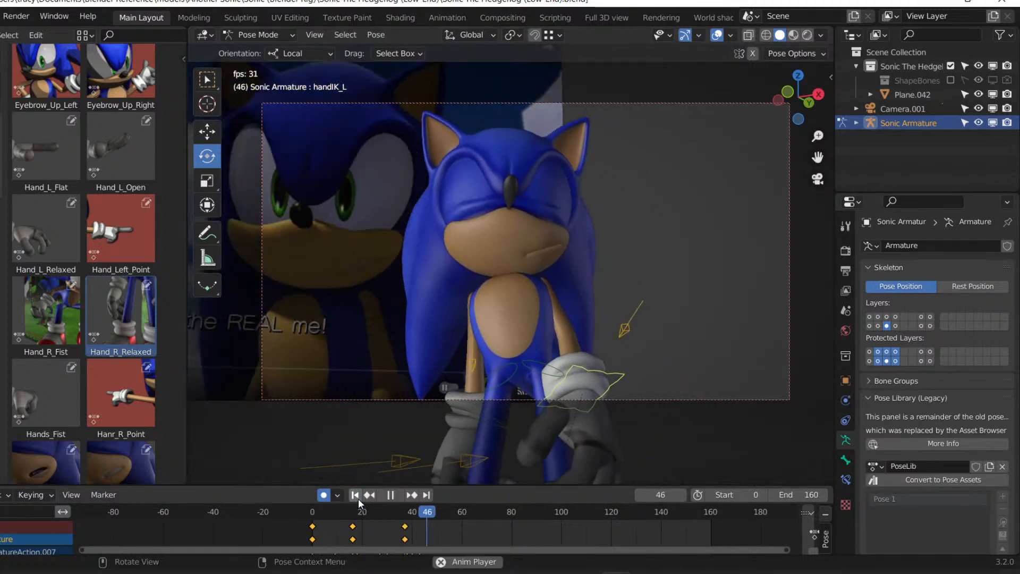
pyautogui.click(359, 499)
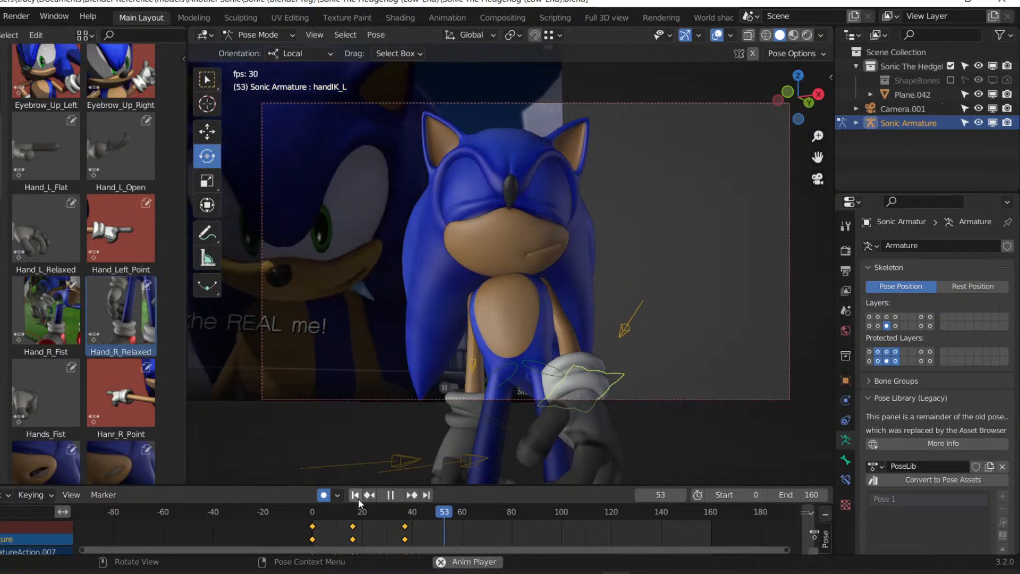
pyautogui.click(358, 499)
pyautogui.press('space')
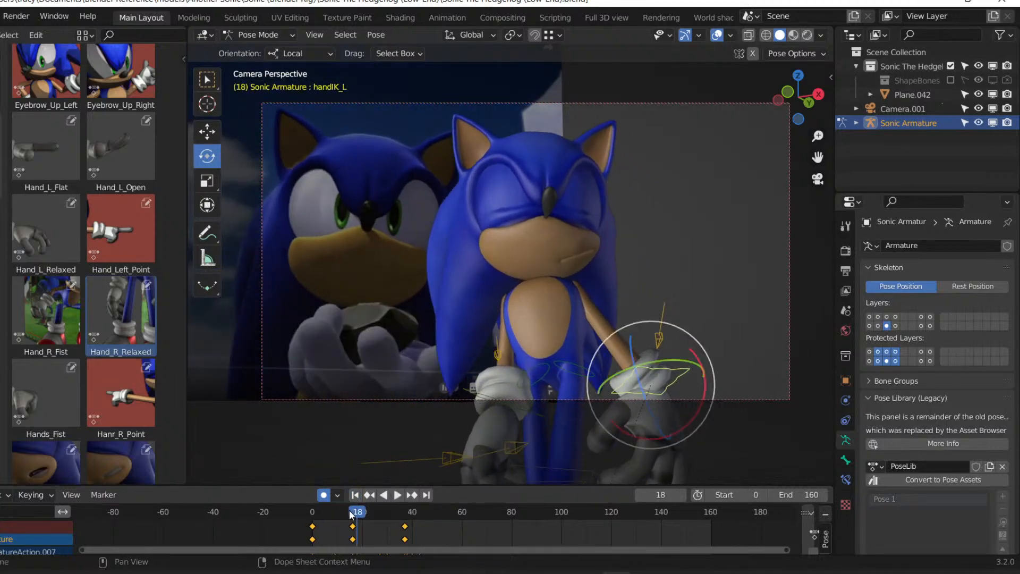
# Rotate handIK_L at frame 16 so the left hand turns downward, and replay the motion.
pyautogui.press('space')
pyautogui.click(353, 513)
pyautogui.moveTo(632, 414); pyautogui.dragTo(656, 462)
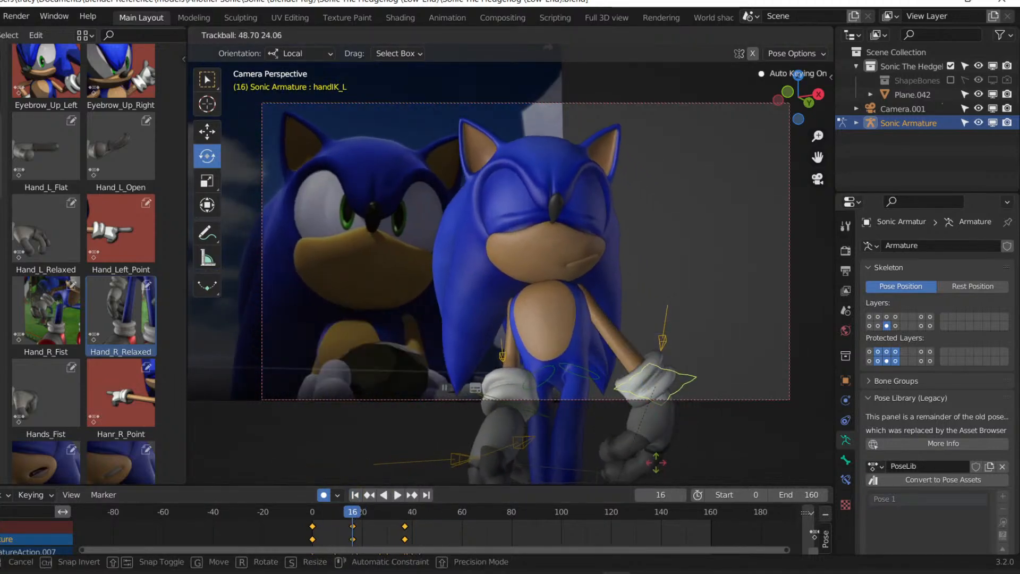
pyautogui.moveTo(711, 404); pyautogui.dragTo(558, 428)
pyautogui.click(538, 410)
pyautogui.press('space')
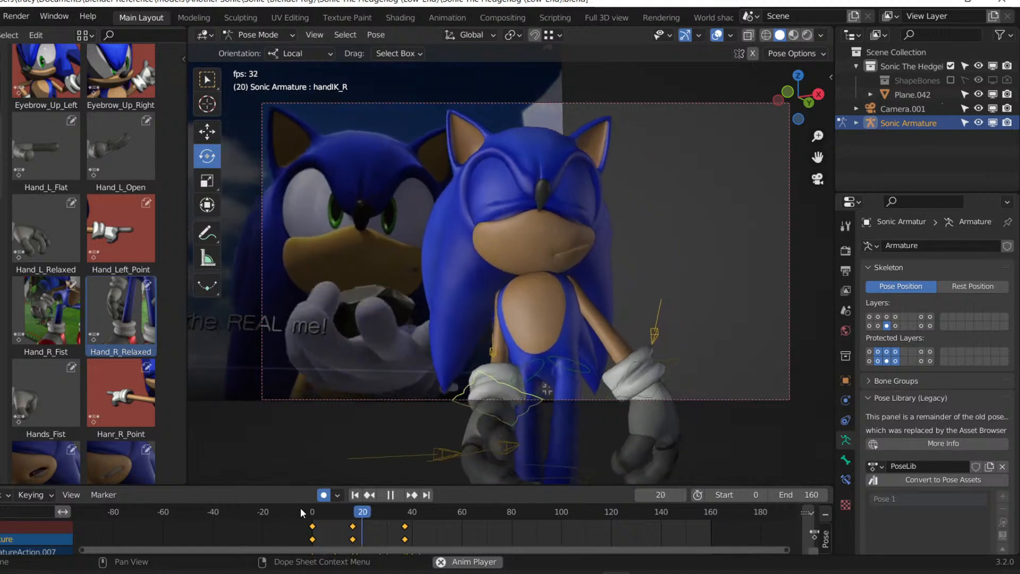
pyautogui.press('space')
# Save the file and show the armature's first bone layer at frame 37.
pyautogui.moveTo(386, 511); pyautogui.dragTo(406, 519)
pyautogui.click(870, 317)
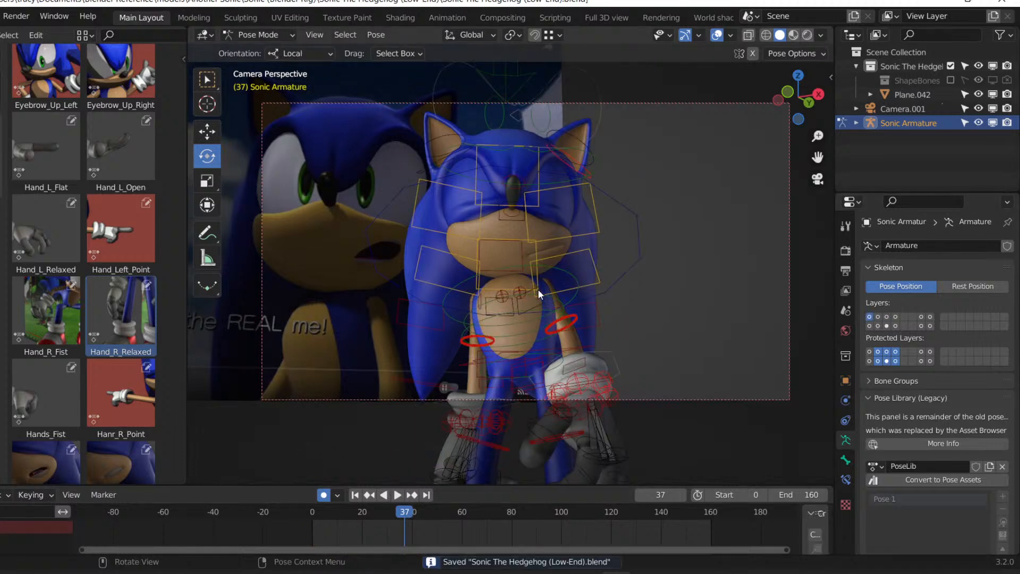
pyautogui.moveTo(537, 289); pyautogui.dragTo(521, 365, button='middle')
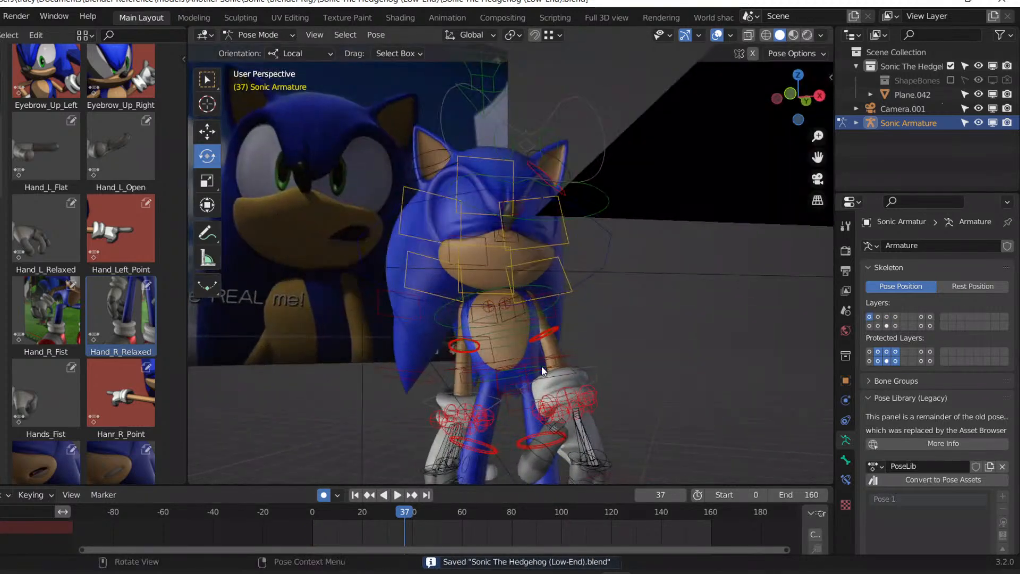
# Rotate the Hip Contrl bone at frame 37 to twist and tilt the body.
pyautogui.moveTo(542, 373)
pyautogui.mouseDown()
pyautogui.moveTo(560, 348)
pyautogui.moveTo(551, 359)
pyautogui.mouseUp()
pyautogui.click(540, 368)
pyautogui.press('r')
pyautogui.press('r')
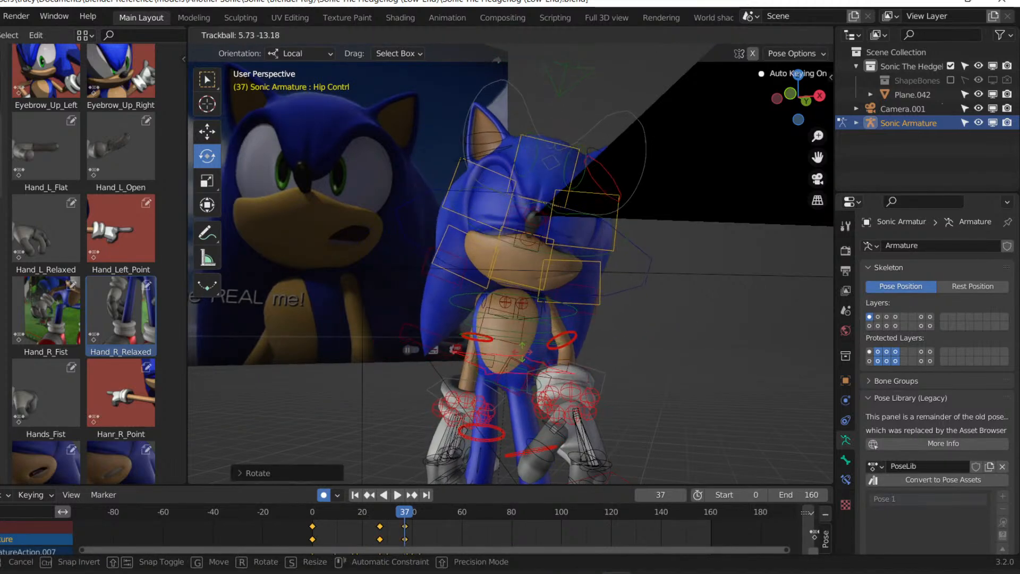
pyautogui.press('Escape')
pyautogui.press('r')
pyautogui.press('Escape')
pyautogui.press('r')
pyautogui.press('r')
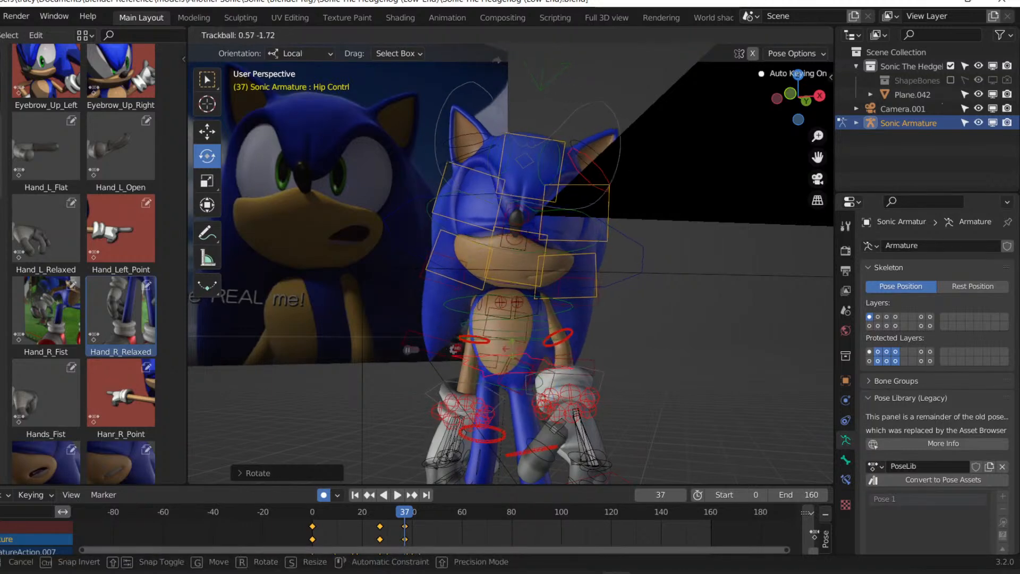
pyautogui.press('Escape')
# Rotate the Spine and Spine3 bones at frame 37 to adjust the torso's lean.
pyautogui.click(508, 366)
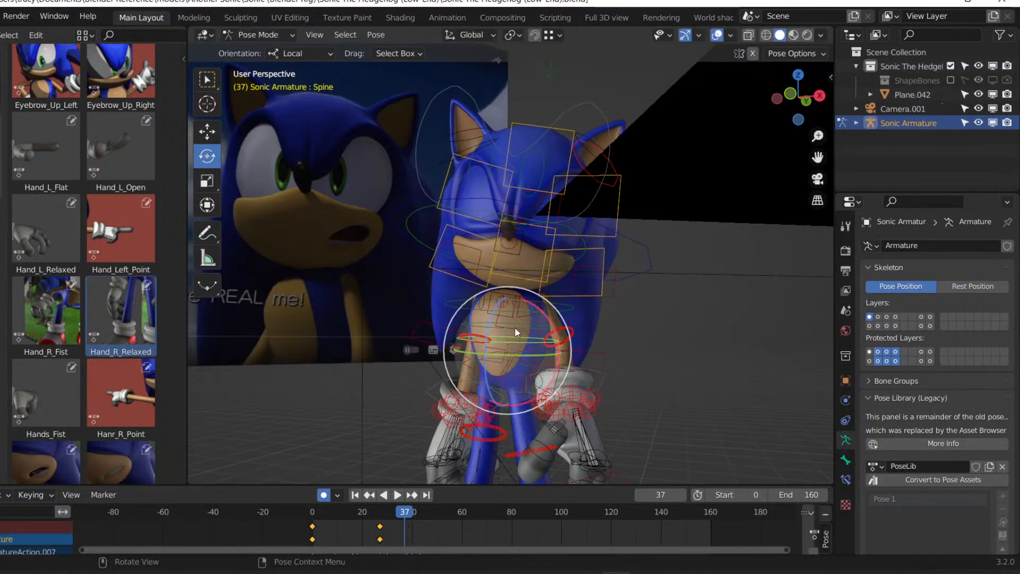
pyautogui.moveTo(515, 328); pyautogui.dragTo(545, 283)
pyautogui.click(508, 327)
pyautogui.click(543, 304)
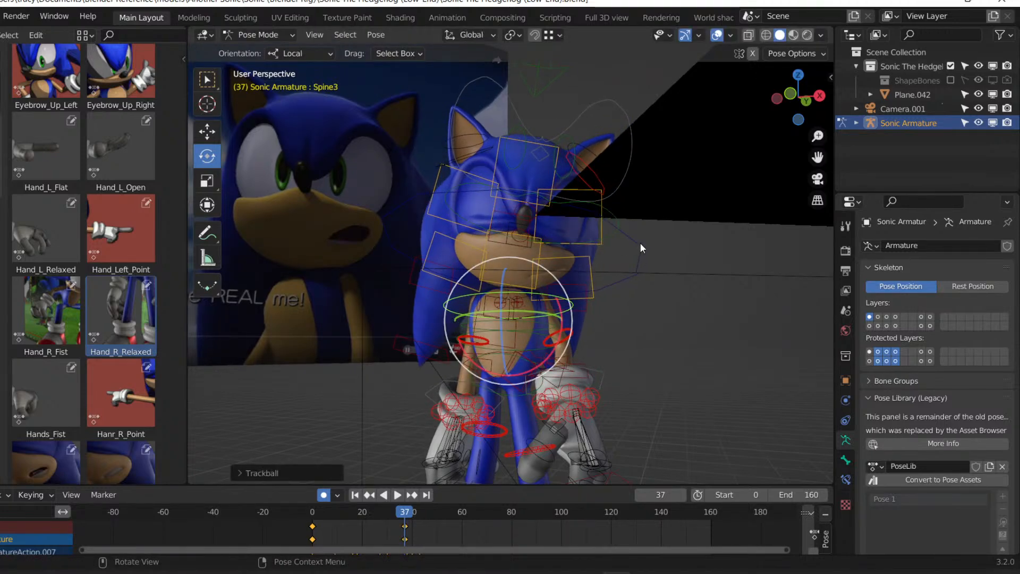
# Rotate the Spine3 and Head Transfrom bones at frame 37, adjusting the head against the reference in camera view.
pyautogui.moveTo(567, 323); pyautogui.dragTo(573, 312)
pyautogui.press('KP_0')
pyautogui.moveTo(535, 281); pyautogui.dragTo(553, 276)
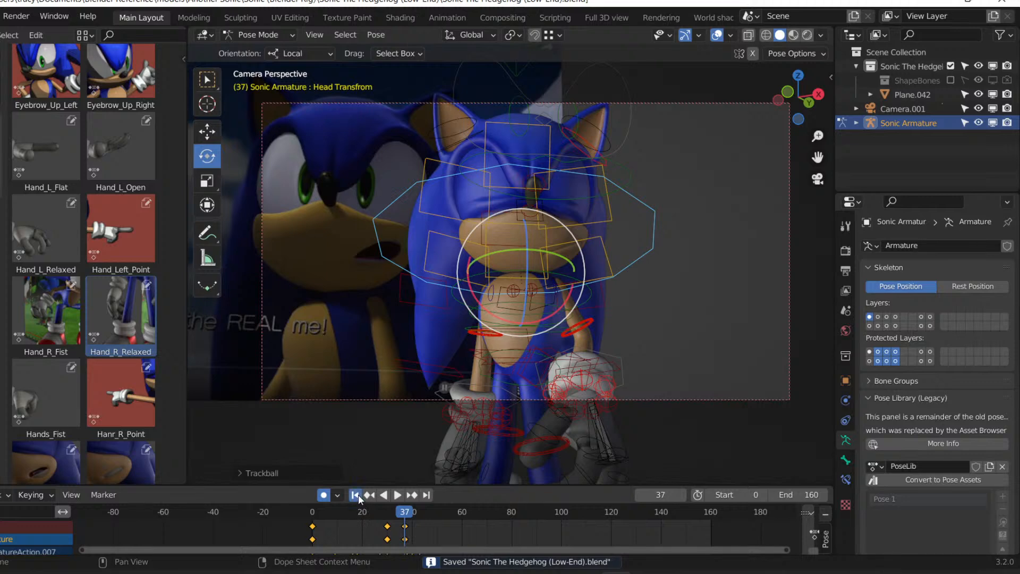
# Replay the head motion and delete the Head Transfrom keyframe at frame 30.
pyautogui.press('space')
pyautogui.press('space')
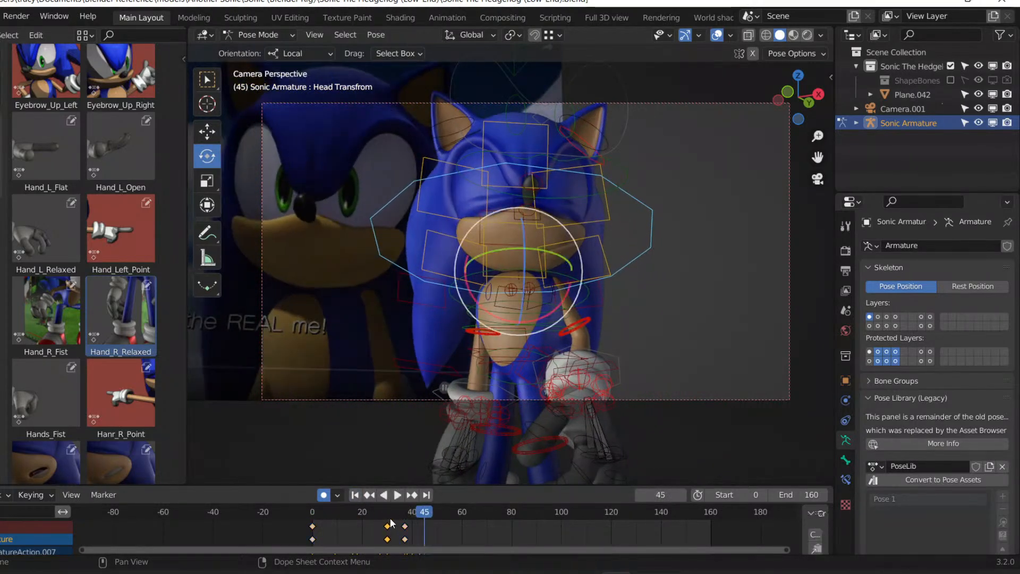
pyautogui.press('Delete')
# Try turning the Head Transfrom bone toward the camera at frame 19, then delete that keyframe and replay the motion.
pyautogui.moveTo(383, 515); pyautogui.dragTo(360, 513)
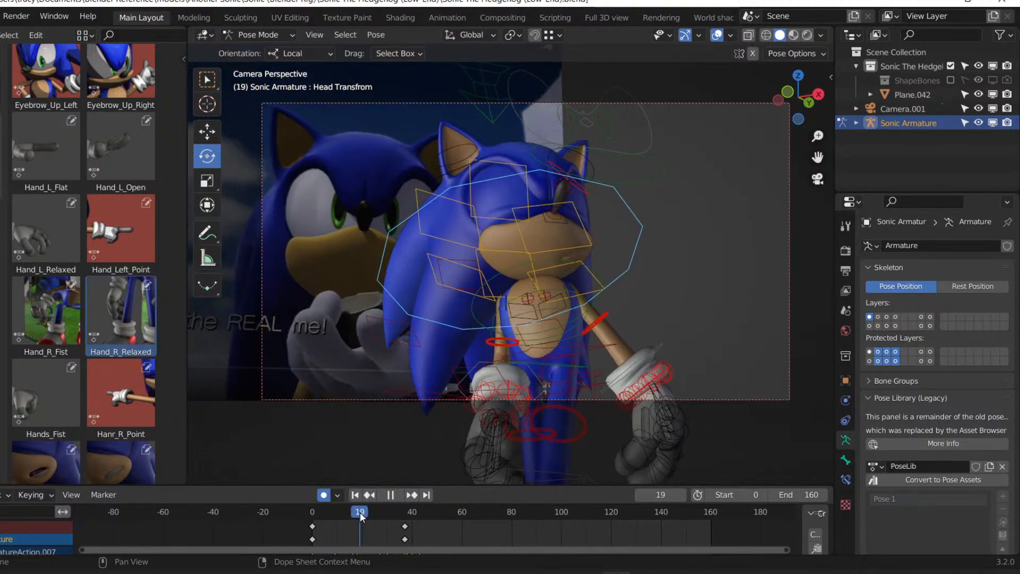
pyautogui.moveTo(519, 312); pyautogui.dragTo(508, 297)
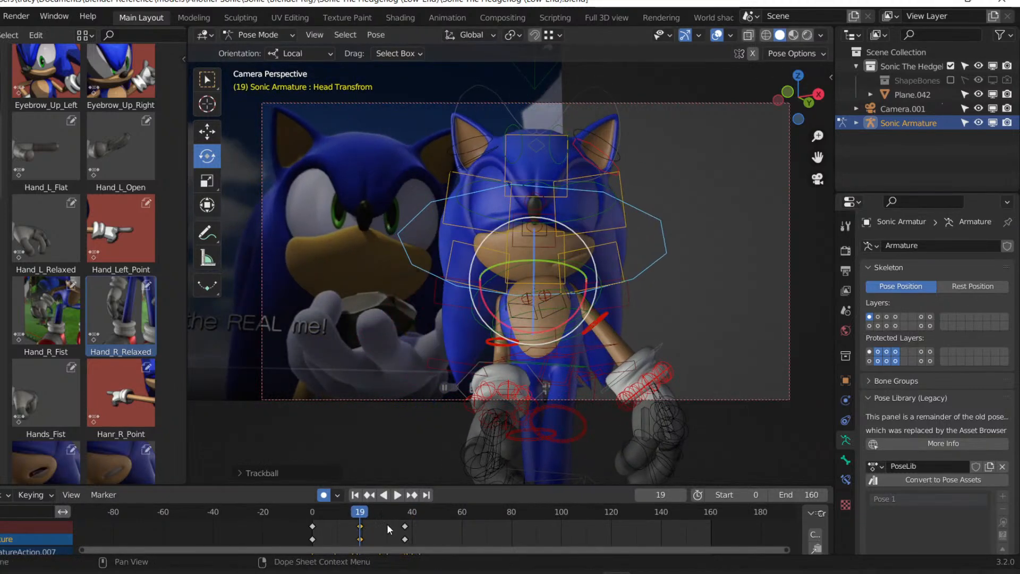
pyautogui.press('space')
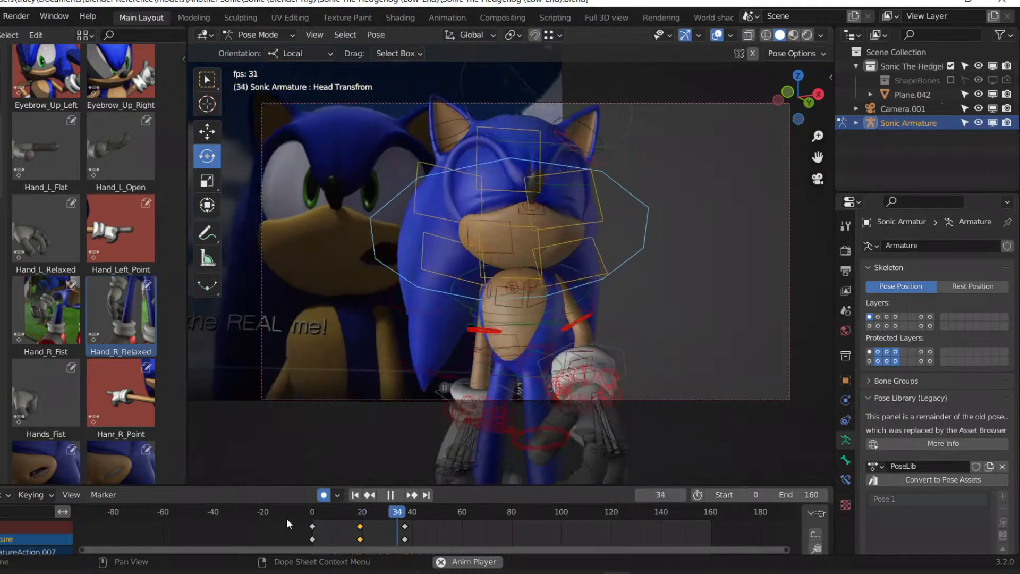
pyautogui.moveTo(371, 512)
pyautogui.mouseDown()
pyautogui.moveTo(300, 506)
pyautogui.moveTo(374, 516)
pyautogui.mouseUp()
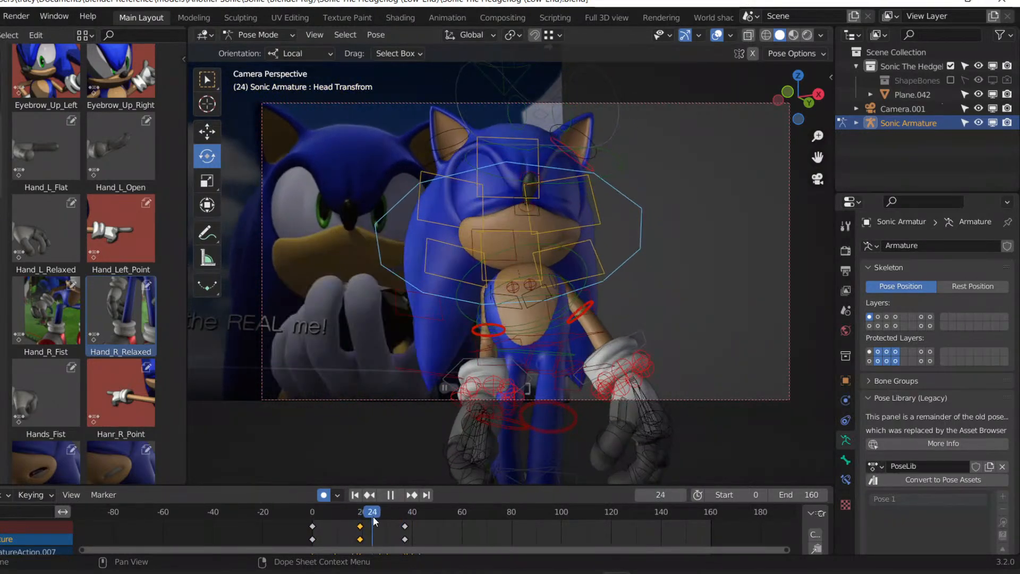
pyautogui.press('Delete')
pyautogui.click(284, 513)
pyautogui.press('space')
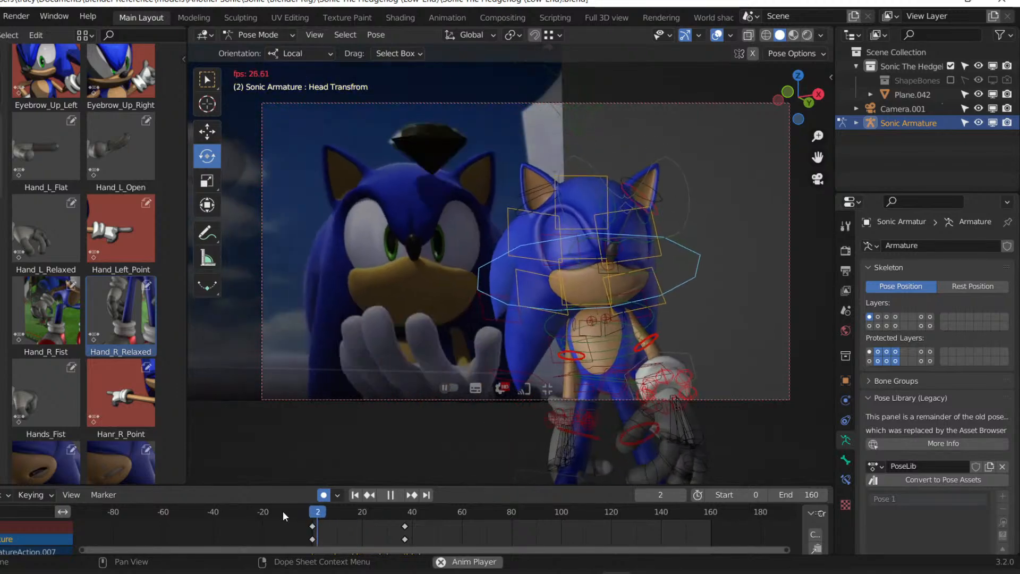
pyautogui.press('space')
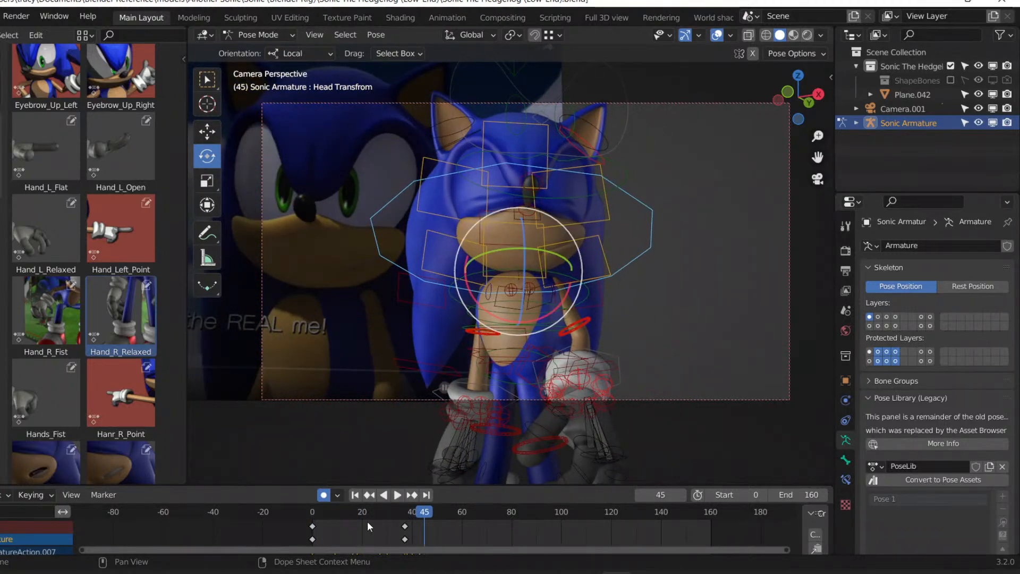
# Move the middle keyframe of the Hip Contrl bone to frame 20 and replay the motion.
pyautogui.moveTo(371, 514); pyautogui.dragTo(402, 511)
pyautogui.click(470, 345)
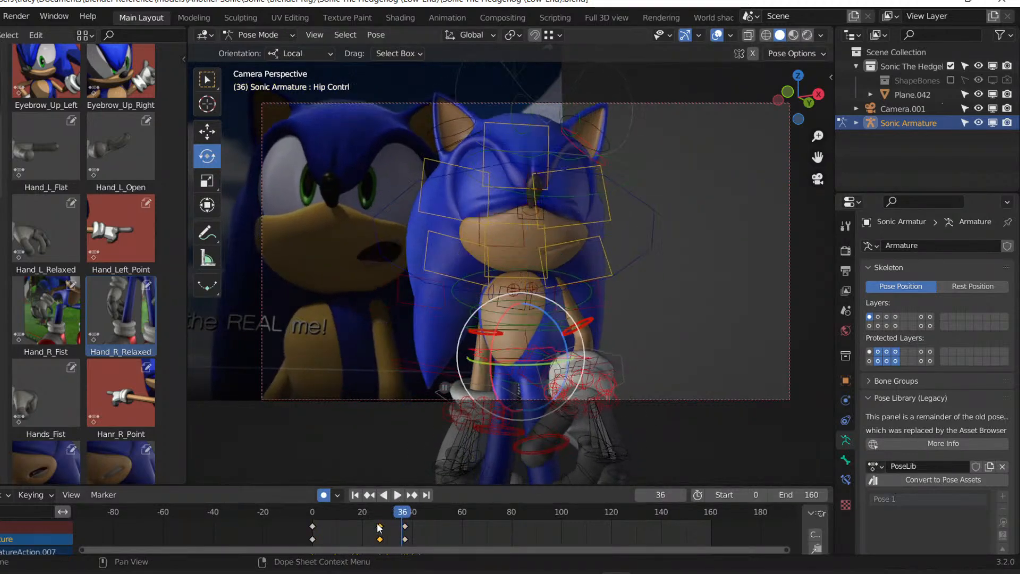
pyautogui.moveTo(378, 527); pyautogui.dragTo(299, 511)
pyautogui.press('space')
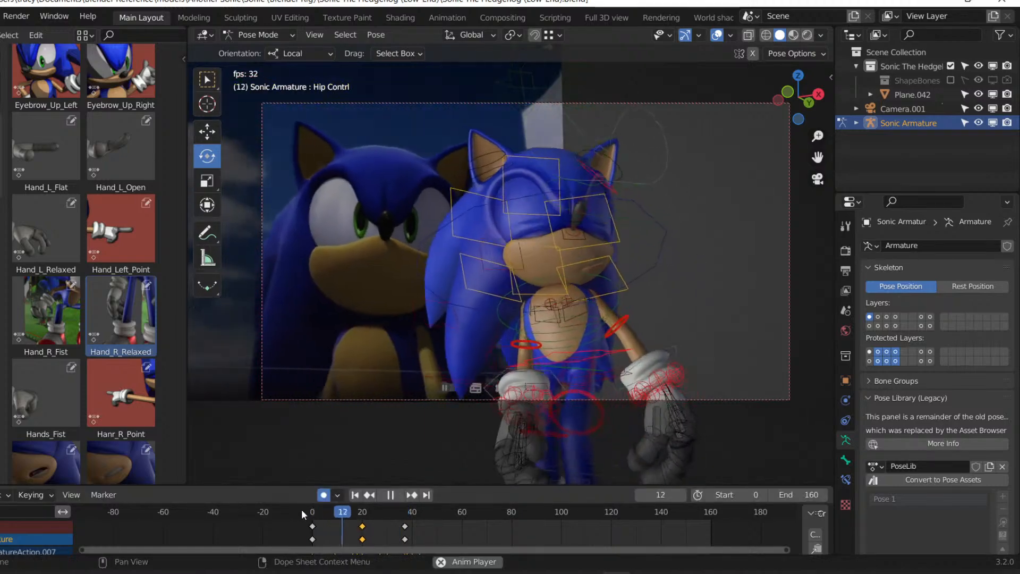
pyautogui.press('space')
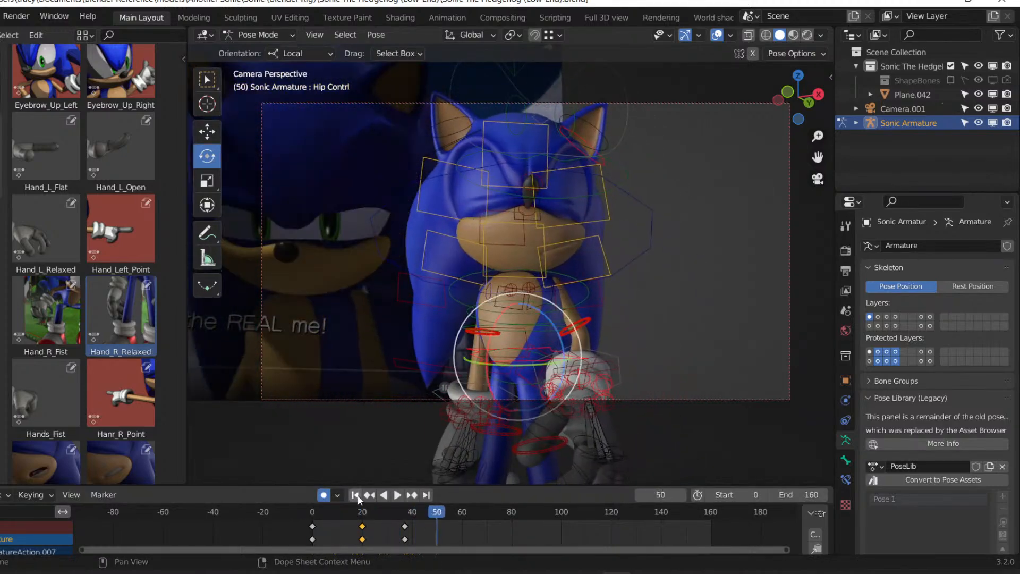
pyautogui.click(355, 495)
pyautogui.press('space')
pyautogui.press('space')
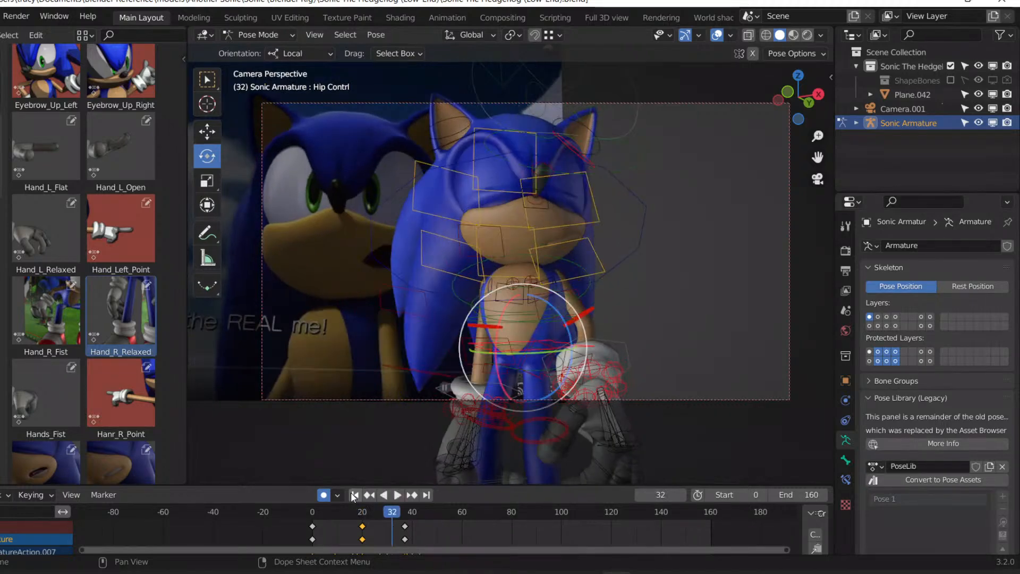
# In Object Mode, raise Camera.001 at frame 30, move it about 0.2 m closer along local Z, and rotate it to reframe Sonic.
pyautogui.click(355, 495)
pyautogui.click(266, 51)
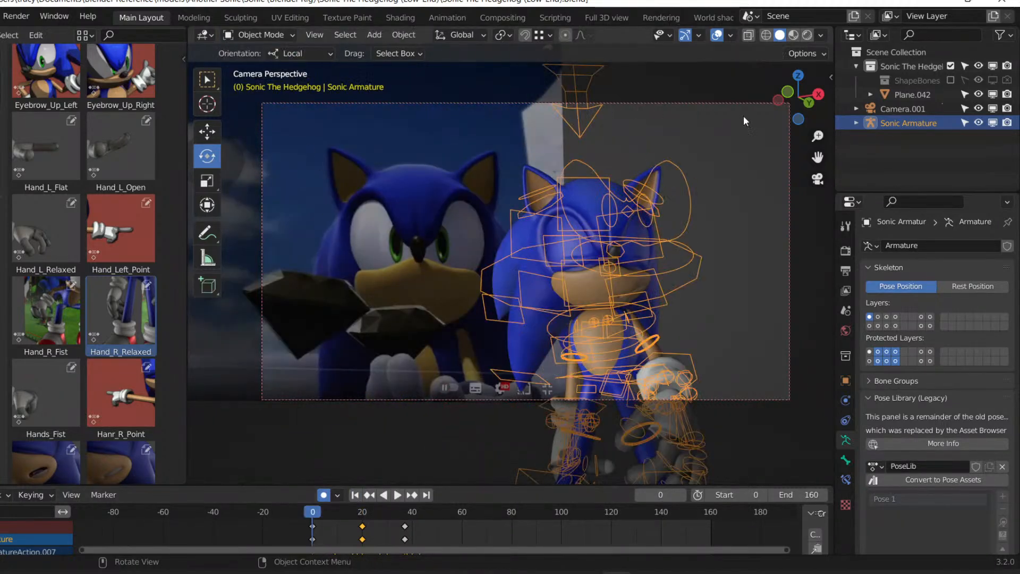
pyautogui.click(902, 109)
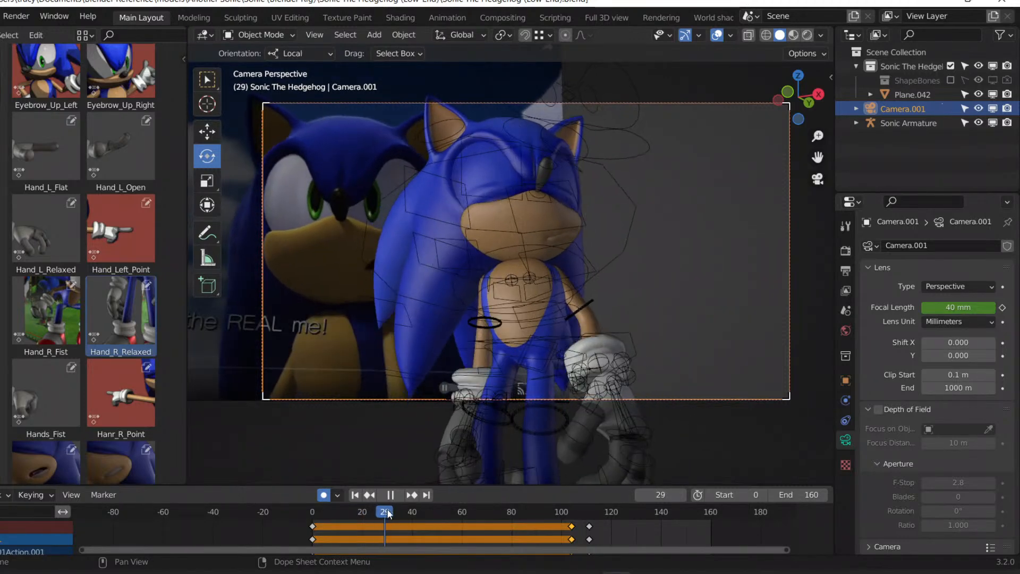
pyautogui.press('space')
pyautogui.press('g')
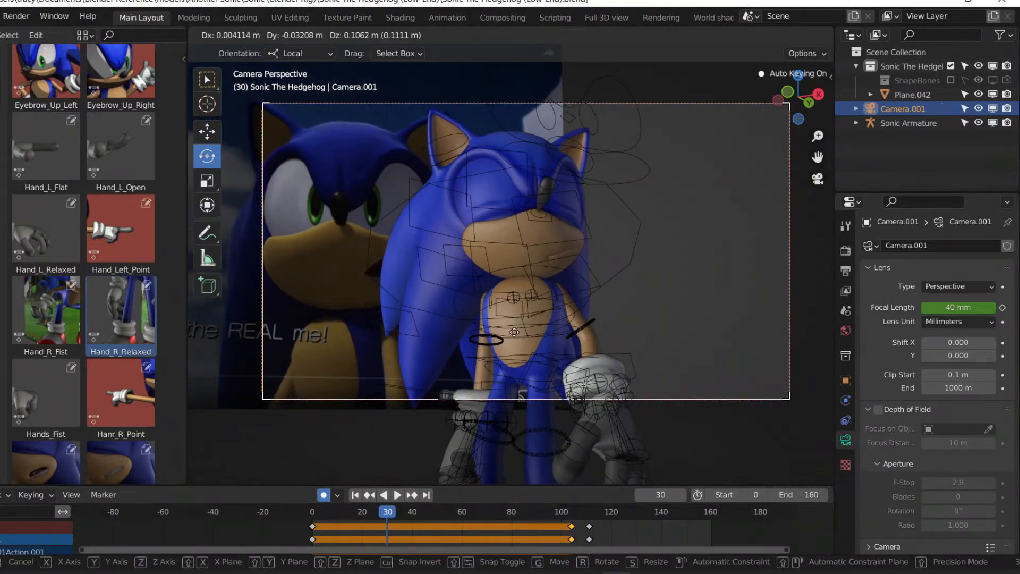
pyautogui.click(515, 332)
pyautogui.press('g')
pyautogui.press('z')
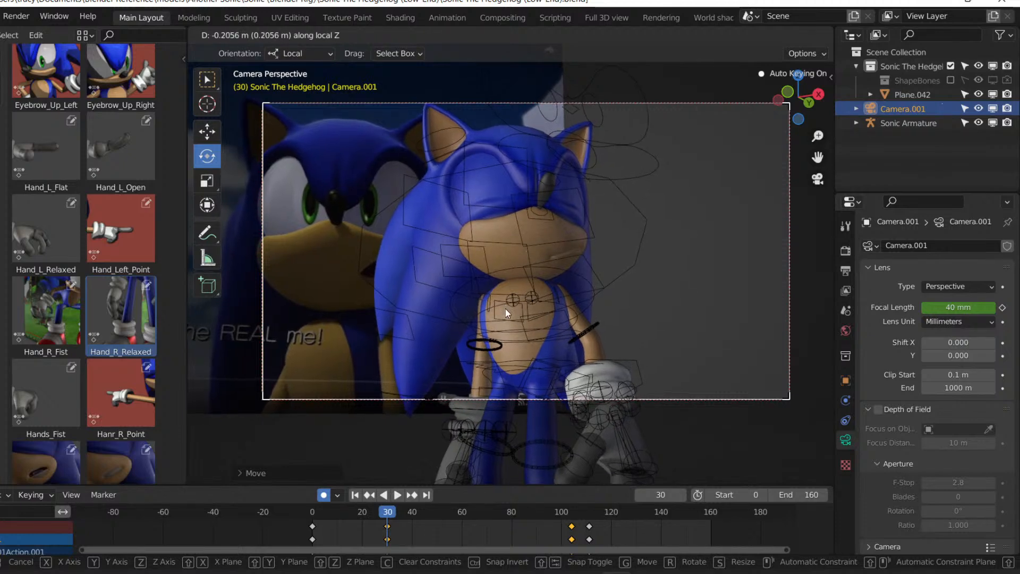
pyautogui.click(506, 308)
pyautogui.press('r')
pyautogui.press('r')
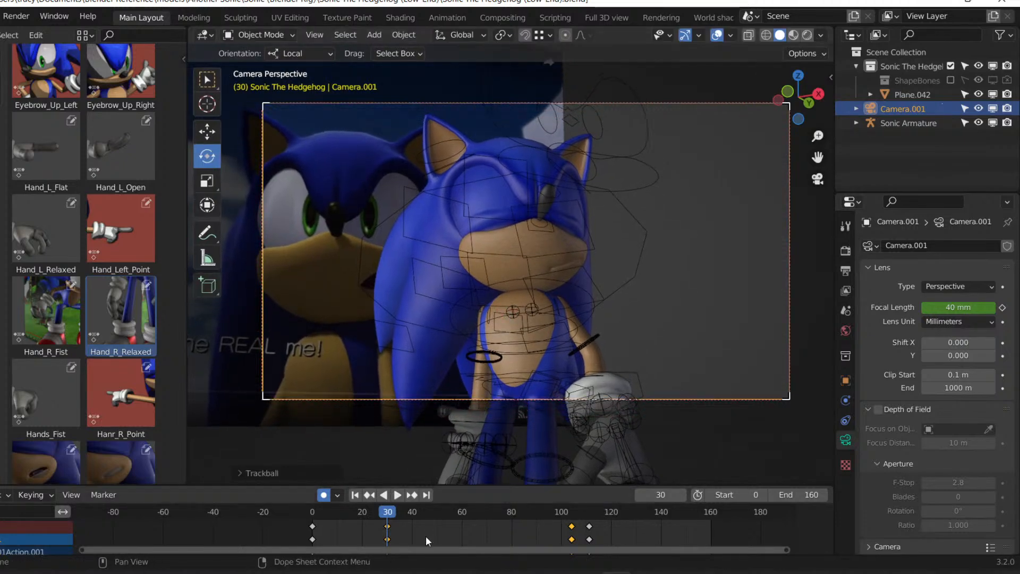
# Duplicate the camera's frame 30 keyframe onto frame 104 and replay the animation.
pyautogui.hotkey('shift', 'd')
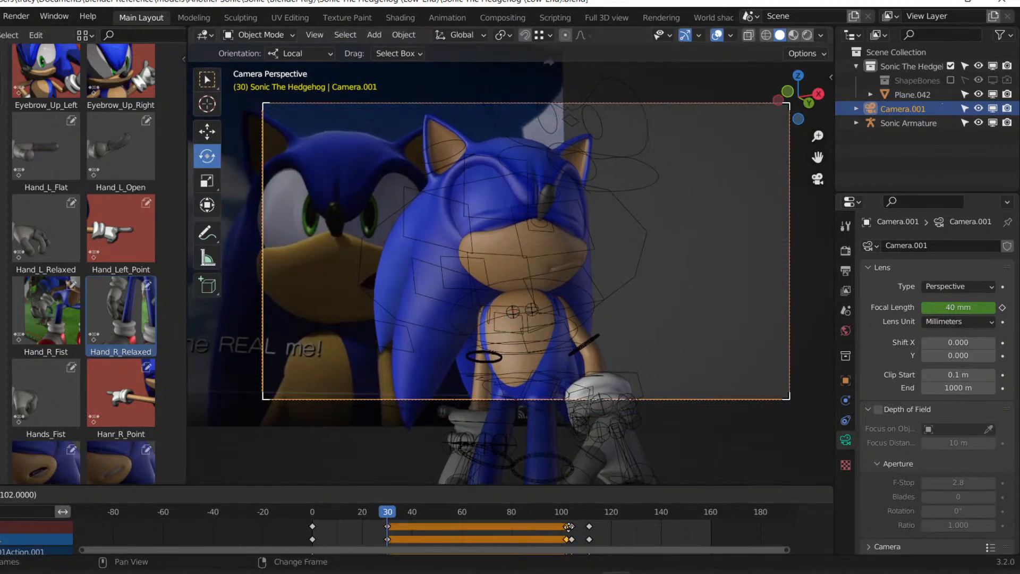
pyautogui.press('space')
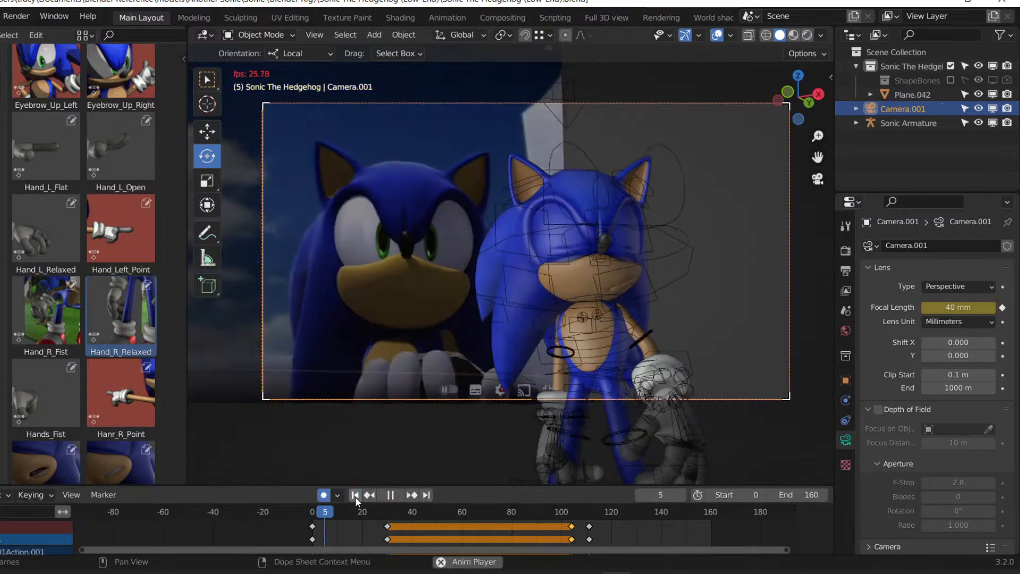
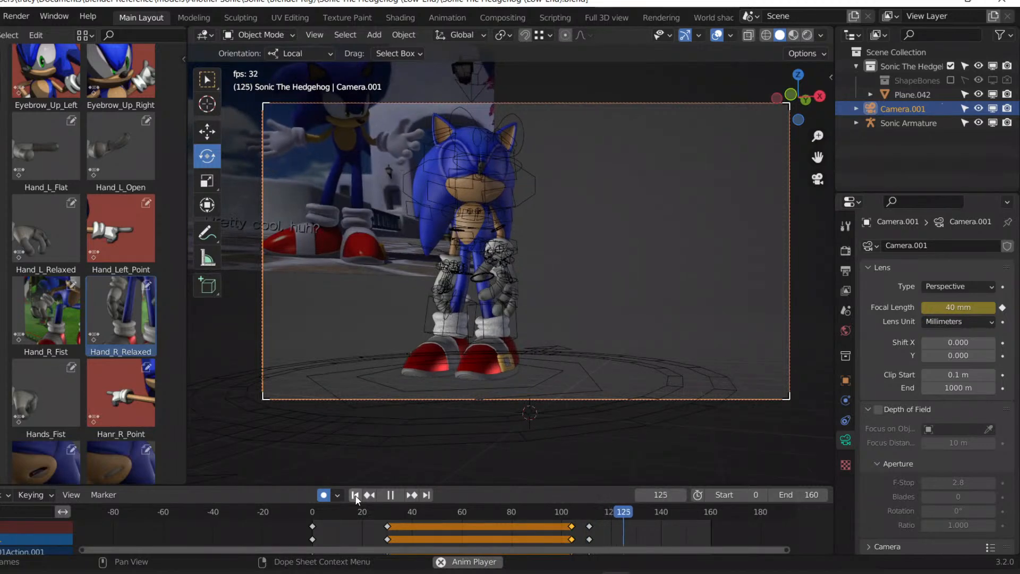
# At frame 104, move Camera.001 about 0.09 m closer along local Z, shift it sideways, and rotate it to reframe Sonic.
pyautogui.moveTo(372, 507); pyautogui.dragTo(572, 515)
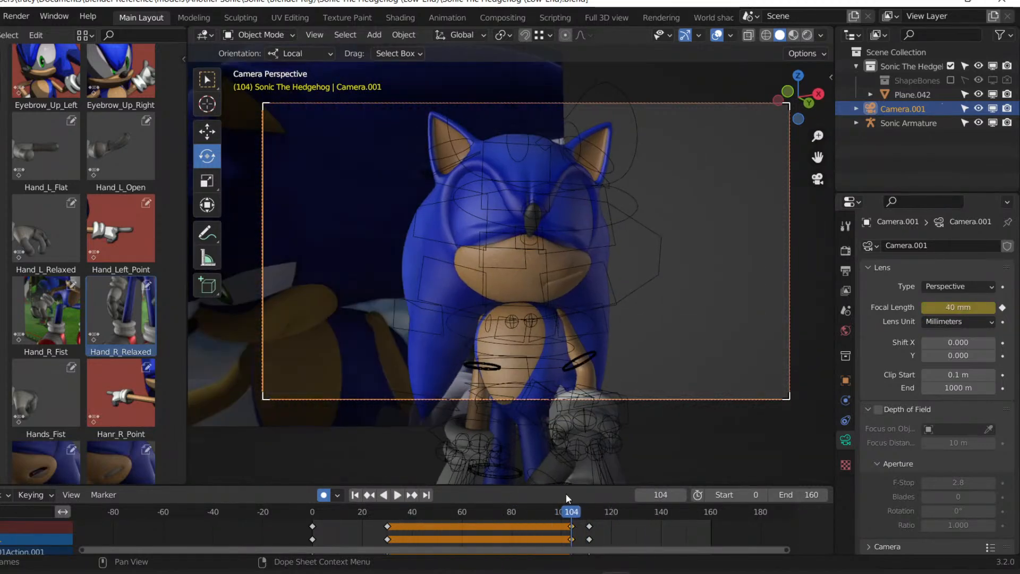
pyautogui.press('g')
pyautogui.press('z')
pyautogui.press('z')
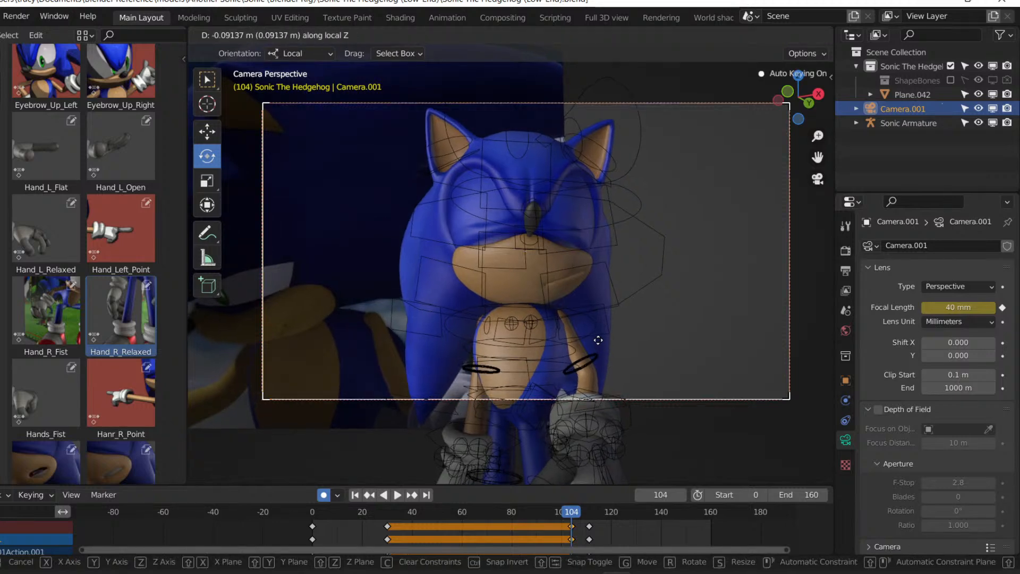
pyautogui.click(595, 337)
pyautogui.press('g')
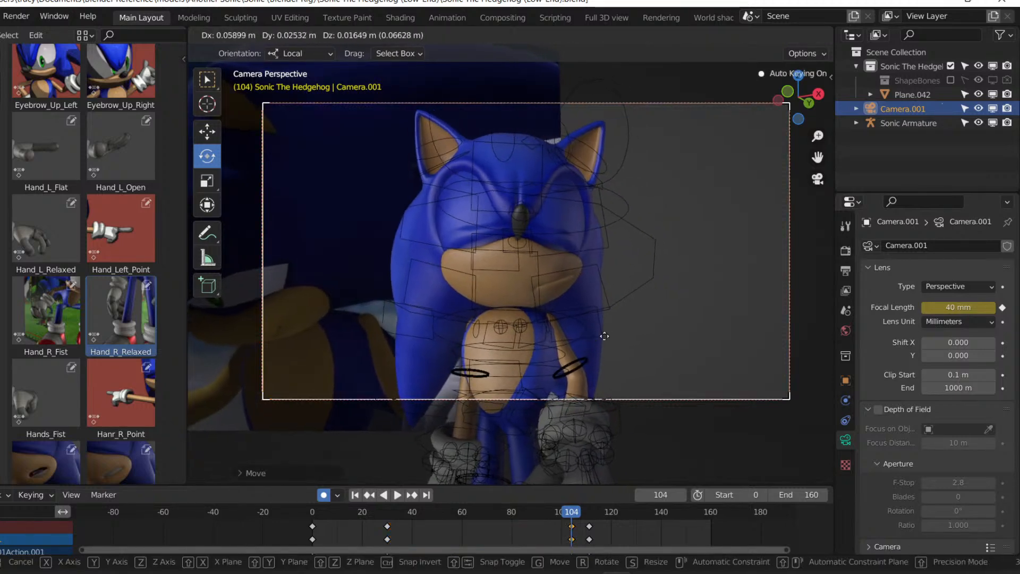
pyautogui.press('r')
pyautogui.press('r')
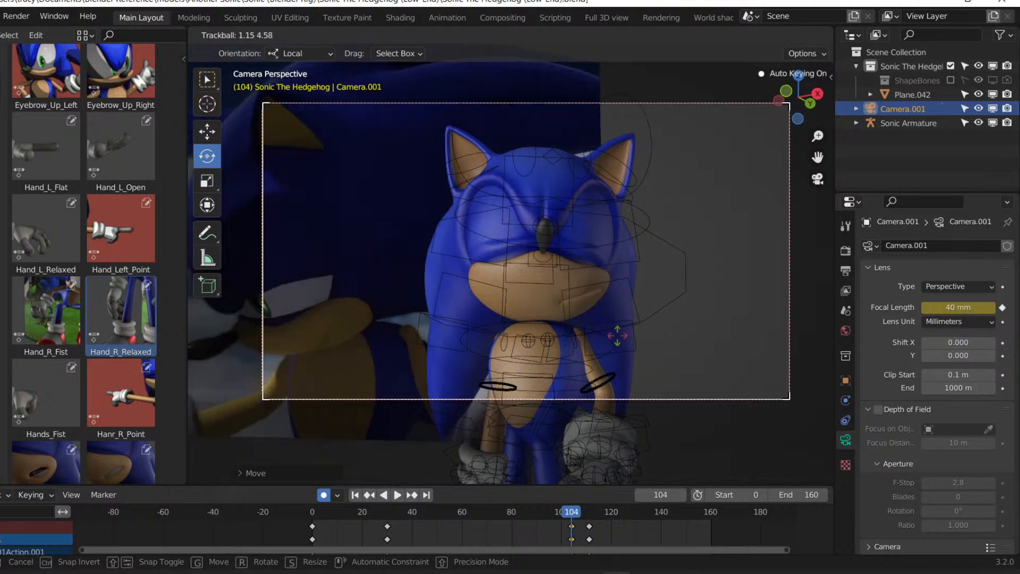
pyautogui.click(524, 494)
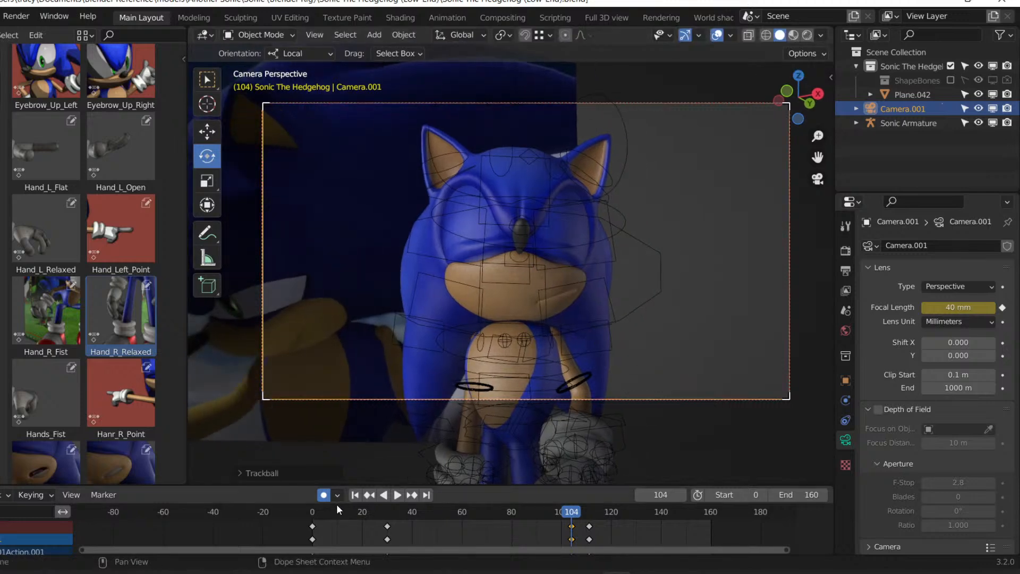
# Replay the camera animation from the start and save the file at frame 0.
pyautogui.click(355, 495)
pyautogui.press('space')
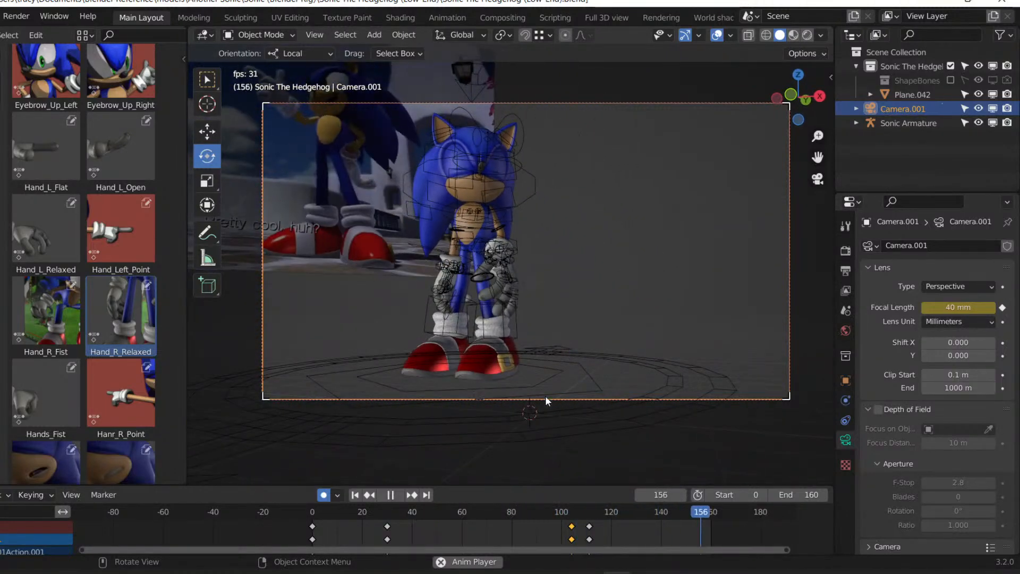
pyautogui.click(365, 512)
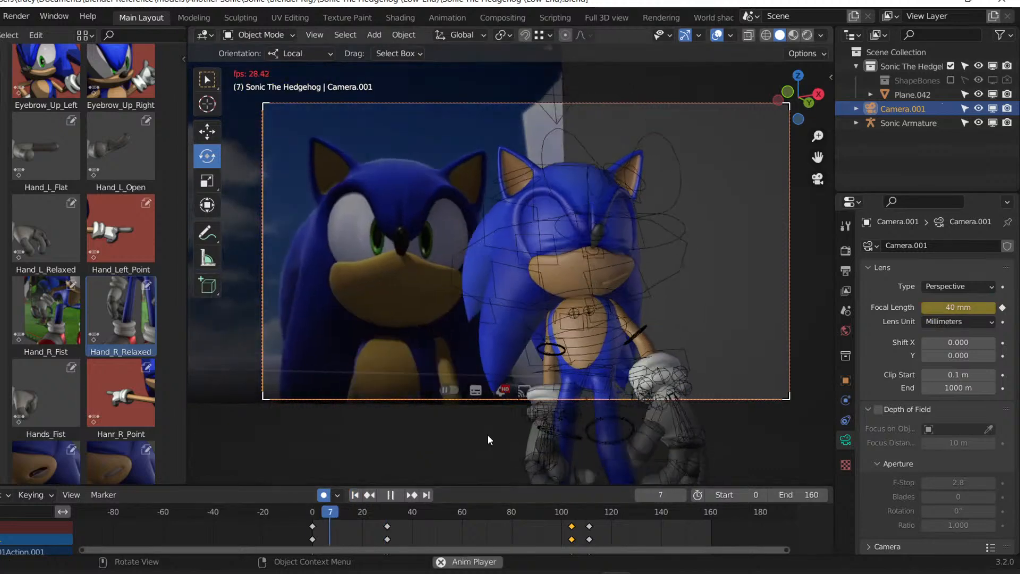
pyautogui.click(390, 495)
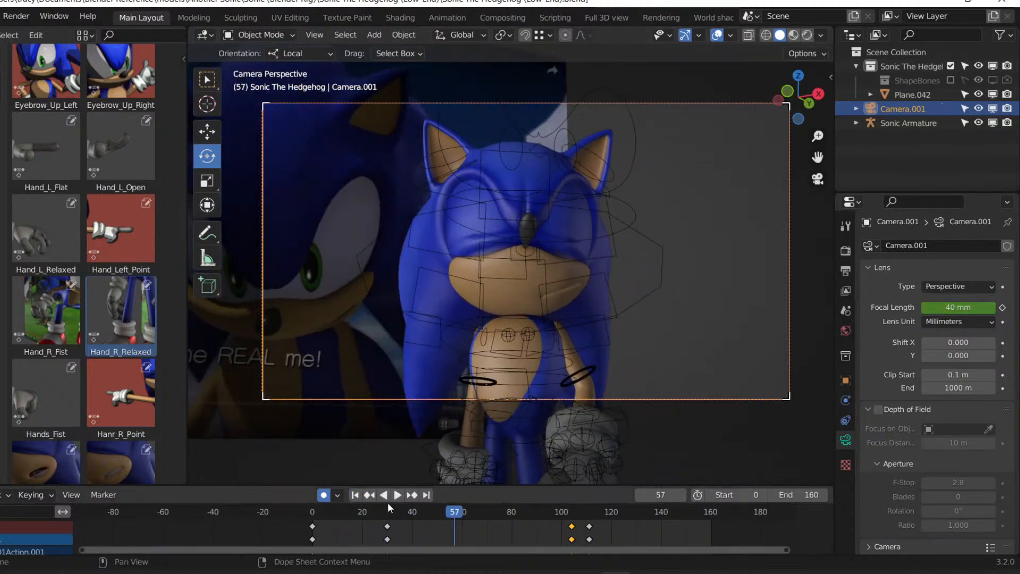
pyautogui.click(355, 497)
pyautogui.hotkey('ctrl', 's')
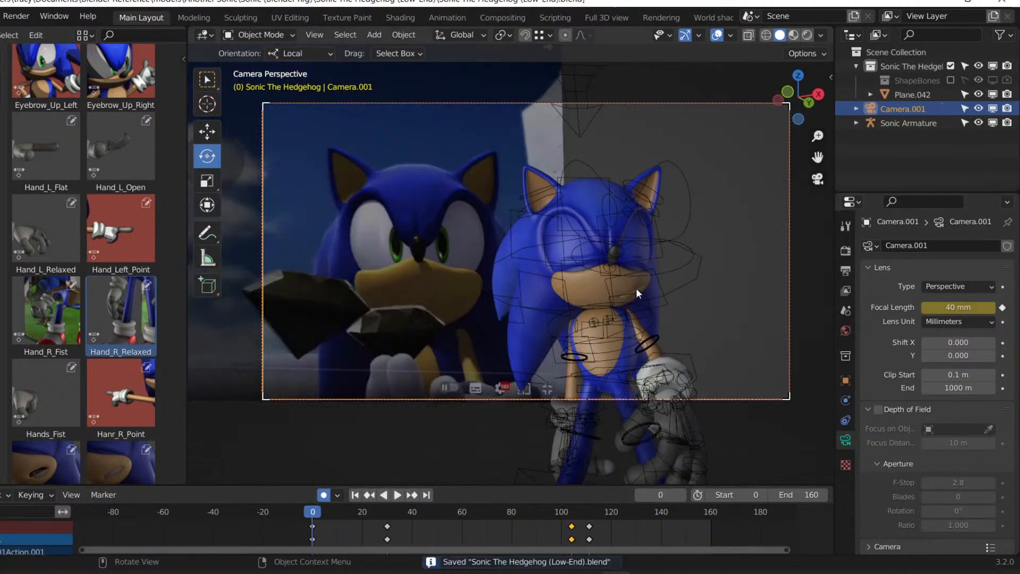
# Return Sonic Armature to Pose Mode and rotate the Hip Contrl bone at frame 37 to turn the body.
pyautogui.click(636, 288)
pyautogui.click(652, 274)
pyautogui.click(261, 35)
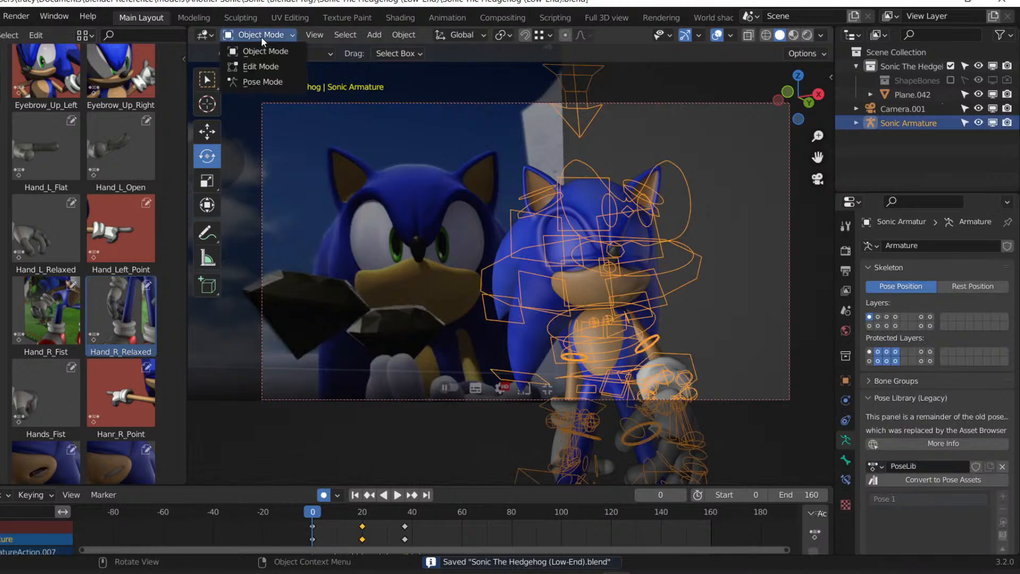
pyautogui.click(262, 81)
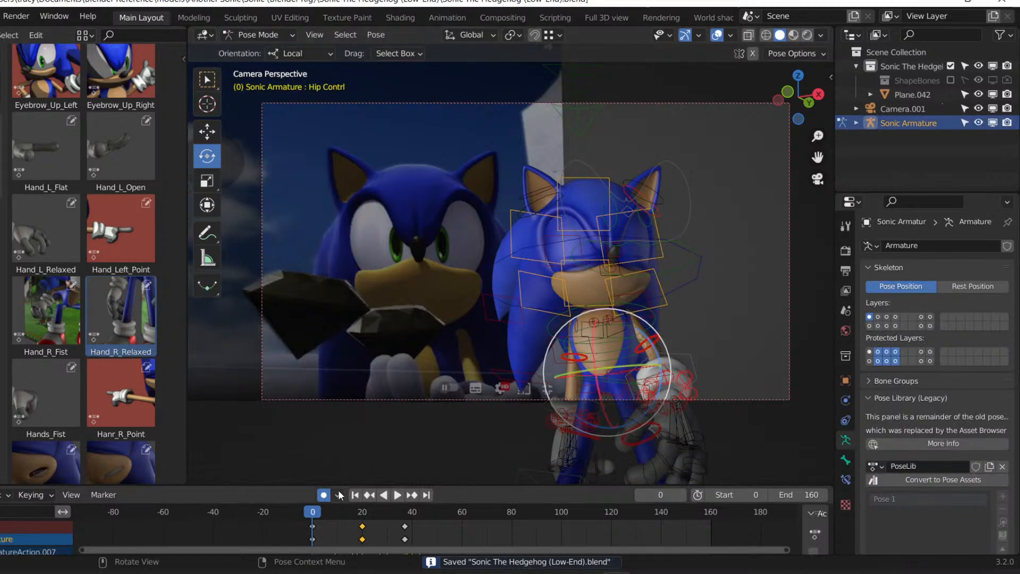
pyautogui.press('space')
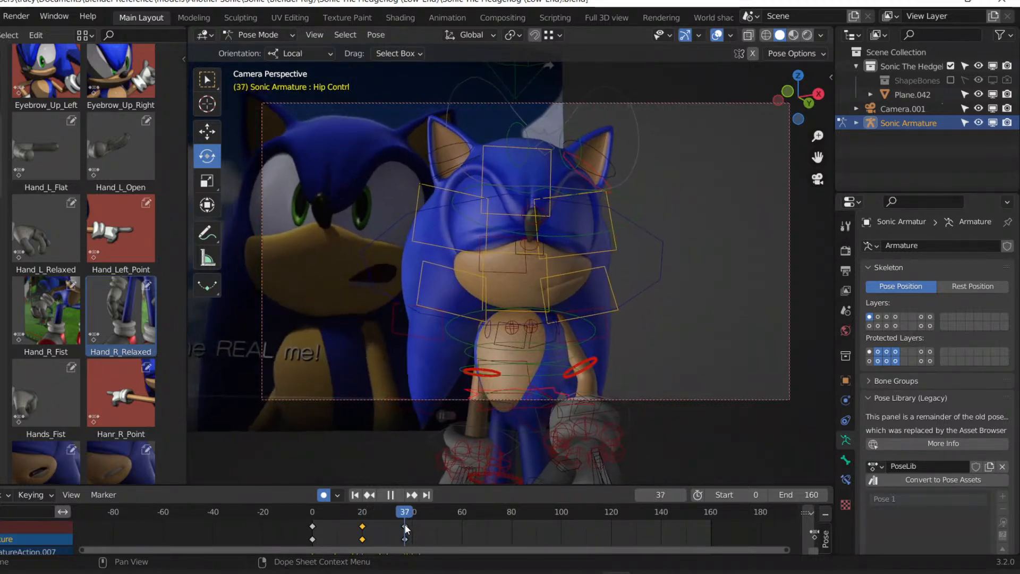
pyautogui.press('space')
pyautogui.click(549, 378)
pyautogui.moveTo(544, 362); pyautogui.dragTo(528, 408)
# Rotate the Hips bone around its vertical axis at frame 37 and replay the motion from the start.
pyautogui.click(527, 403)
pyautogui.click(519, 403)
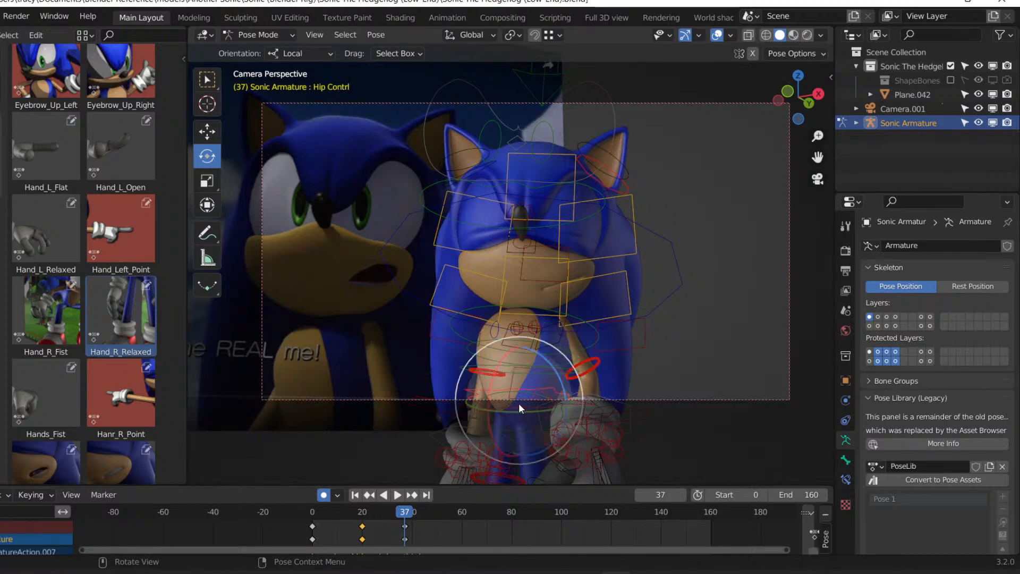
pyautogui.click(515, 403)
pyautogui.click(518, 398)
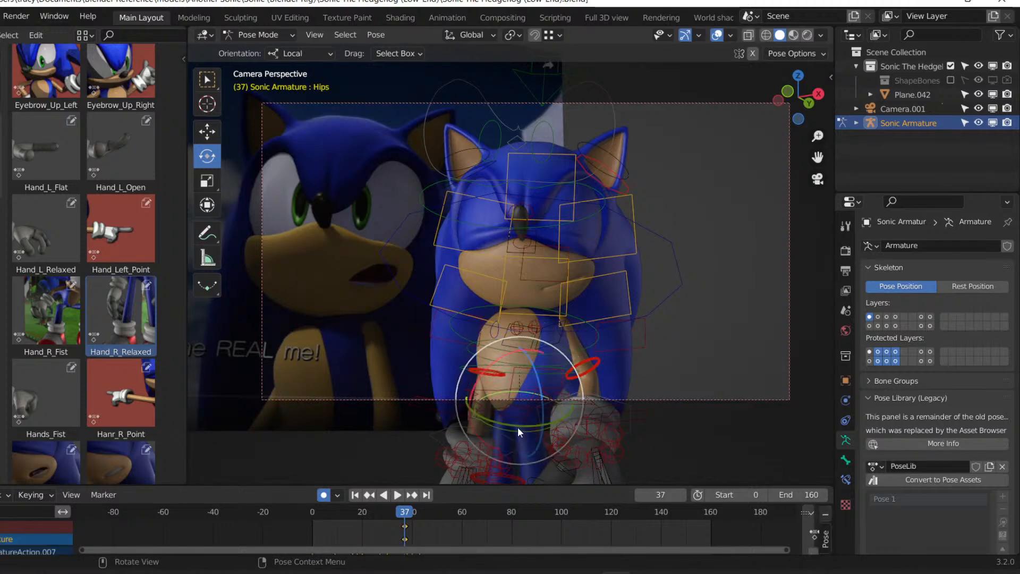
pyautogui.moveTo(518, 427); pyautogui.dragTo(542, 435)
pyautogui.moveTo(404, 513); pyautogui.dragTo(304, 512)
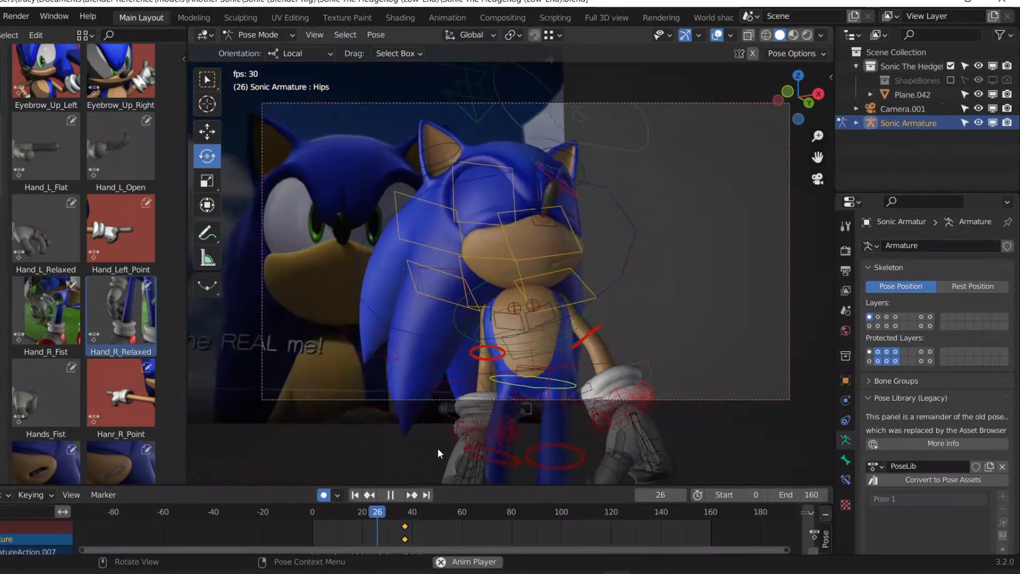
# Replay the motion from frame 0, stop at frame 38, and save the file.
pyautogui.click(390, 495)
pyautogui.click(355, 495)
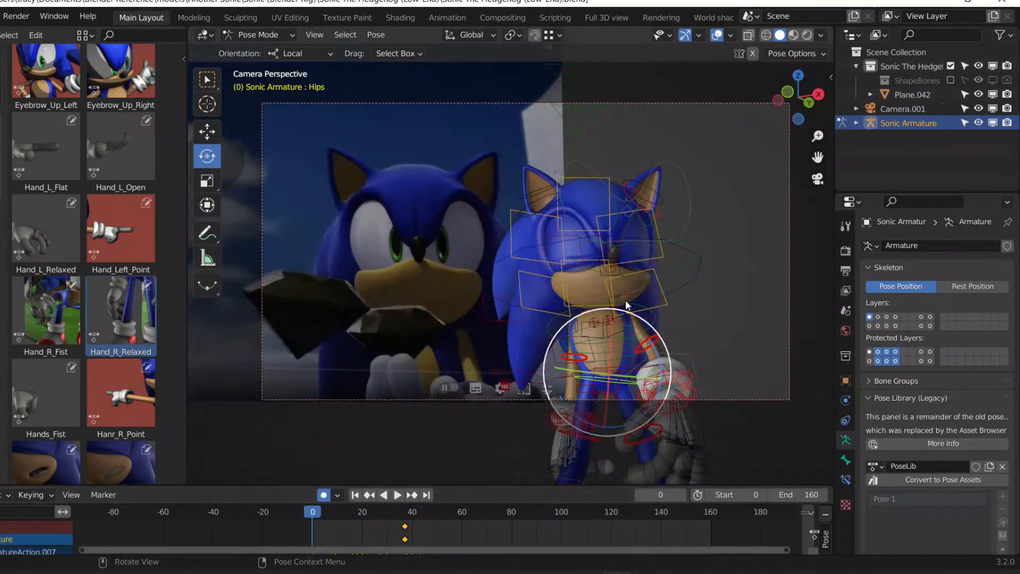
pyautogui.scroll(5, 687, 347)
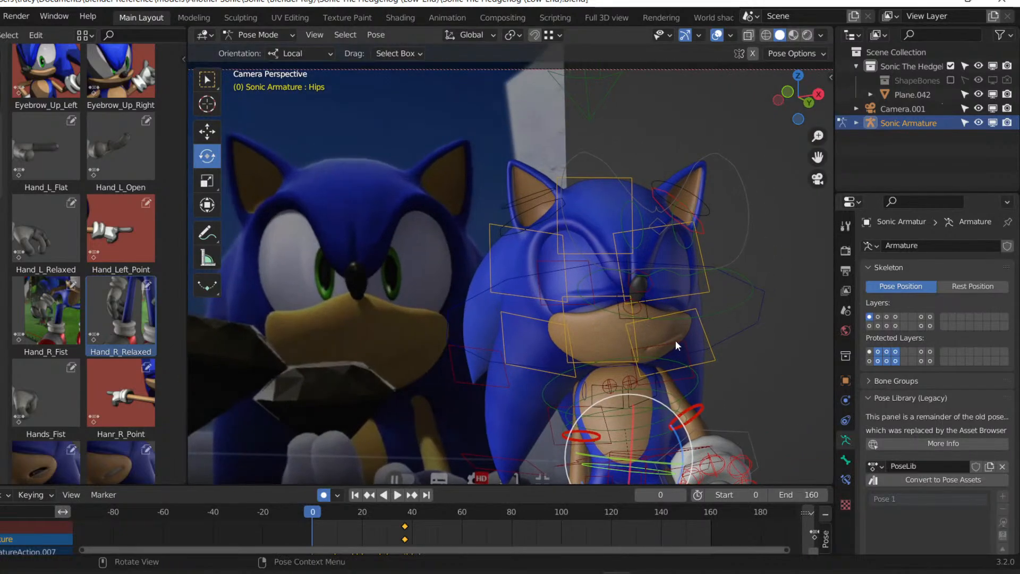
pyautogui.press('space')
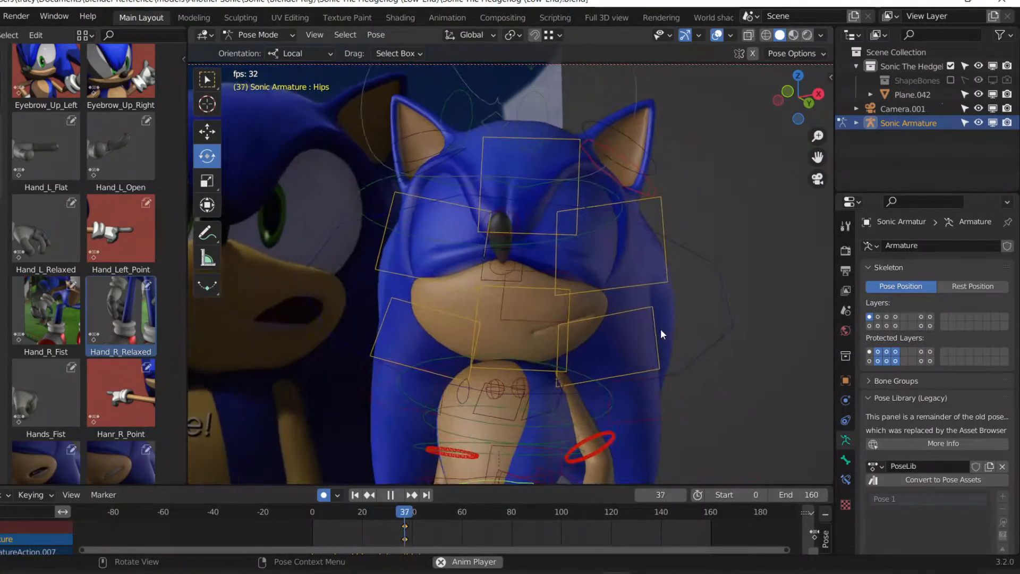
pyautogui.press('space')
pyautogui.press('Left')
pyautogui.press('Left')
pyautogui.press('Left')
pyautogui.press('Left')
pyautogui.press('Left')
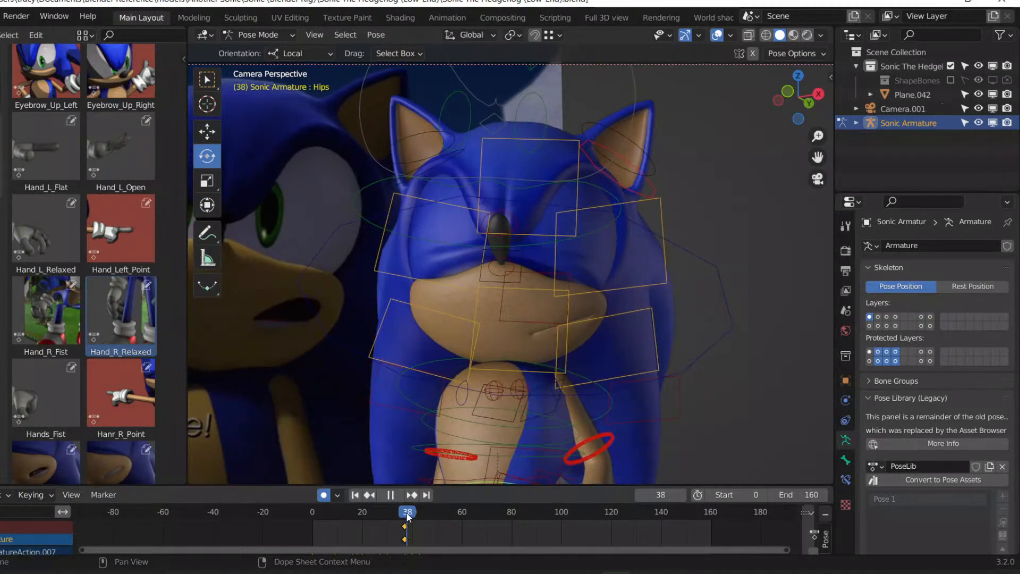
pyautogui.hotkey('ctrl', 's')
pyautogui.keyDown('shift'); pyautogui.moveTo(696, 323); pyautogui.dragTo(611, 311, button='middle'); pyautogui.keyUp('shift')
pyautogui.scroll(-1, 610, 310)
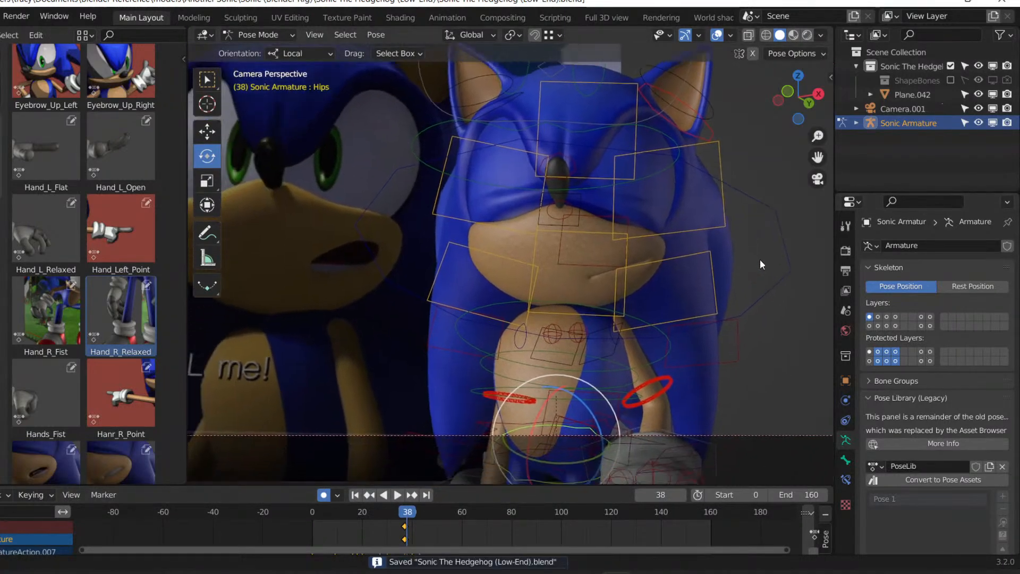
# Show the hand IK bone layer, check the keyframes of the handIK_L bone, and return to the main control layer.
pyautogui.click(887, 325)
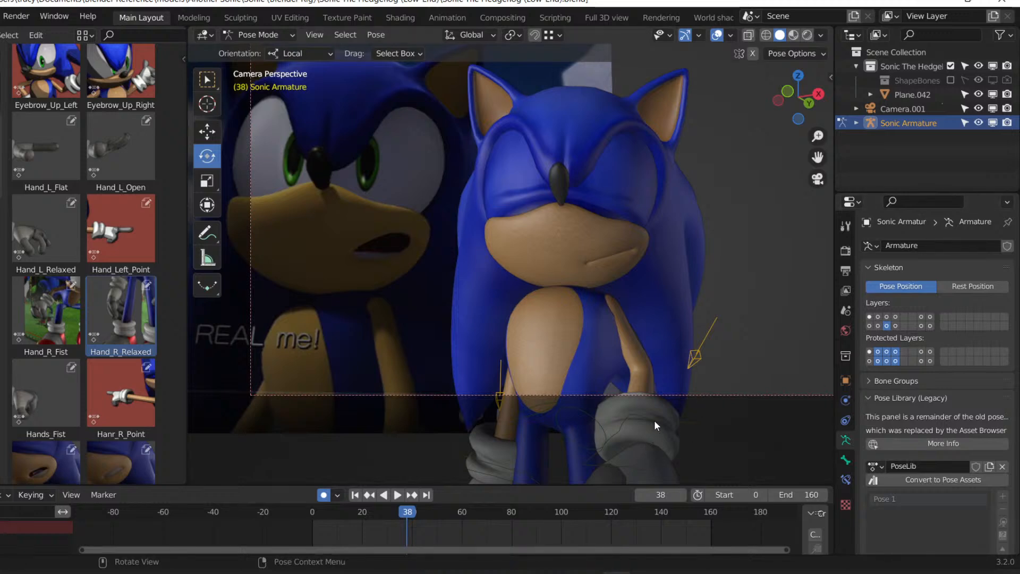
pyautogui.click(655, 420)
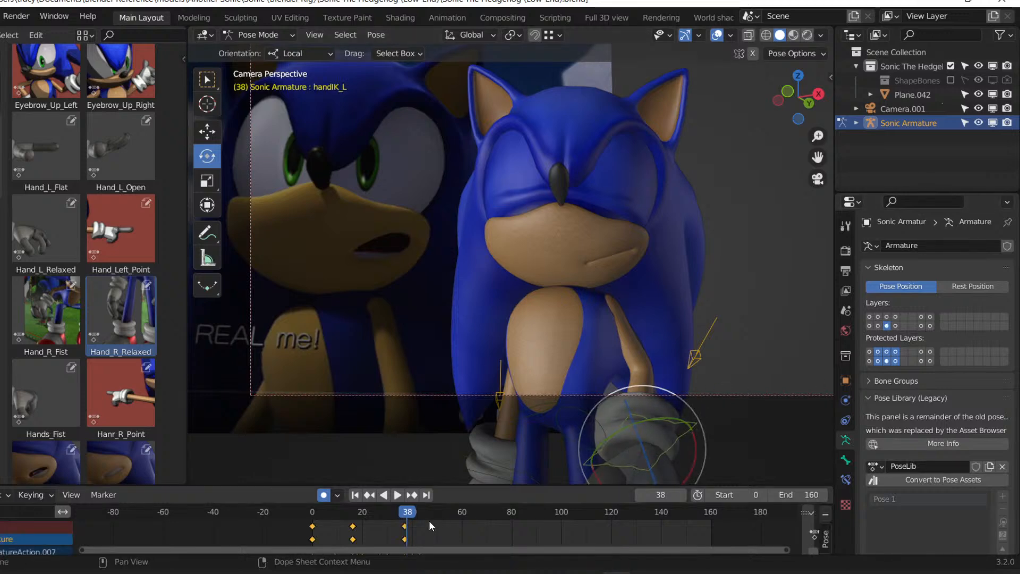
pyautogui.click(870, 316)
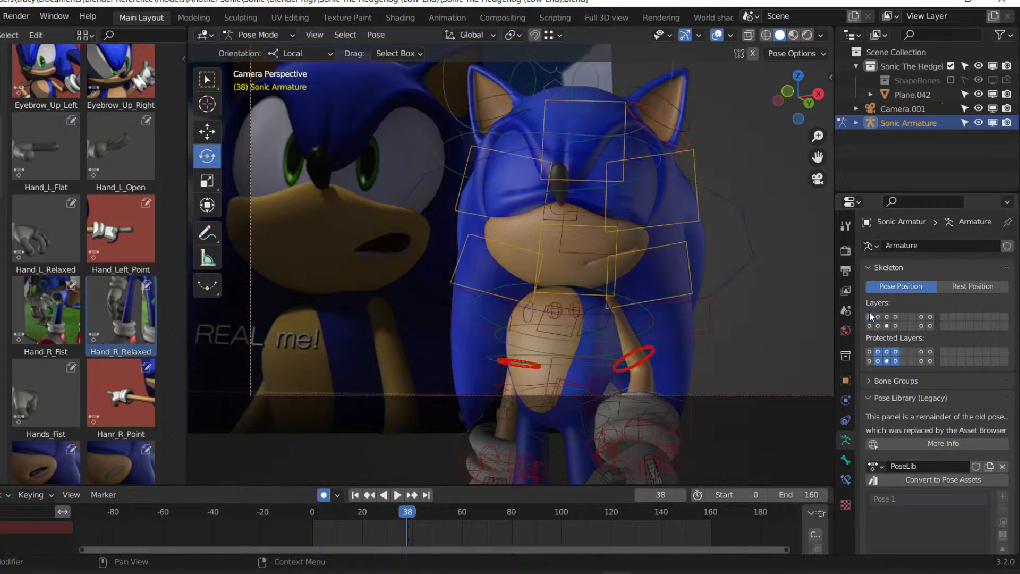
# Advance to frame 51 and rotate the Hip Contrl bone to turn Sonic's body towards the reference pose.
pyautogui.click(726, 203)
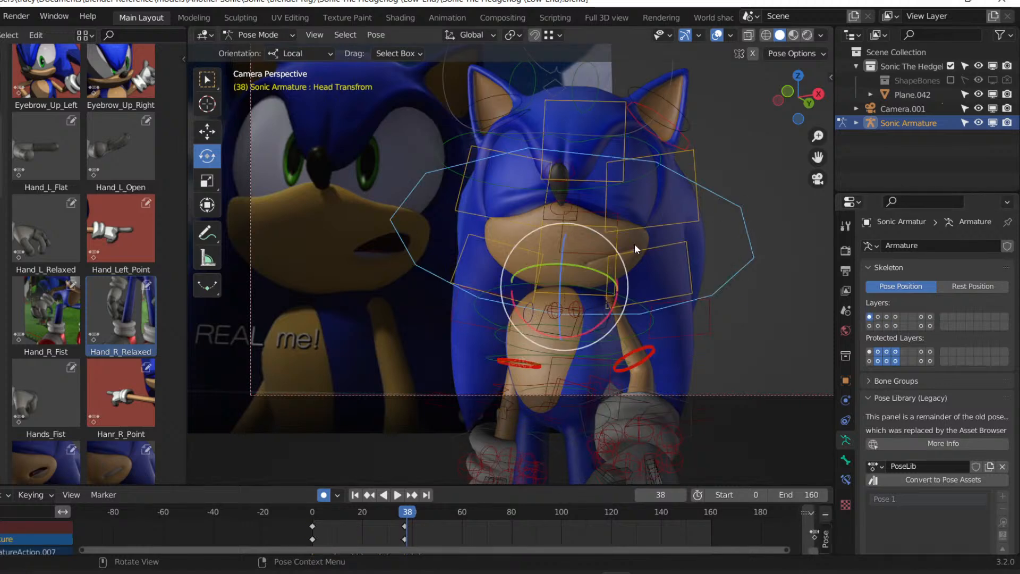
pyautogui.moveTo(593, 253); pyautogui.dragTo(592, 247)
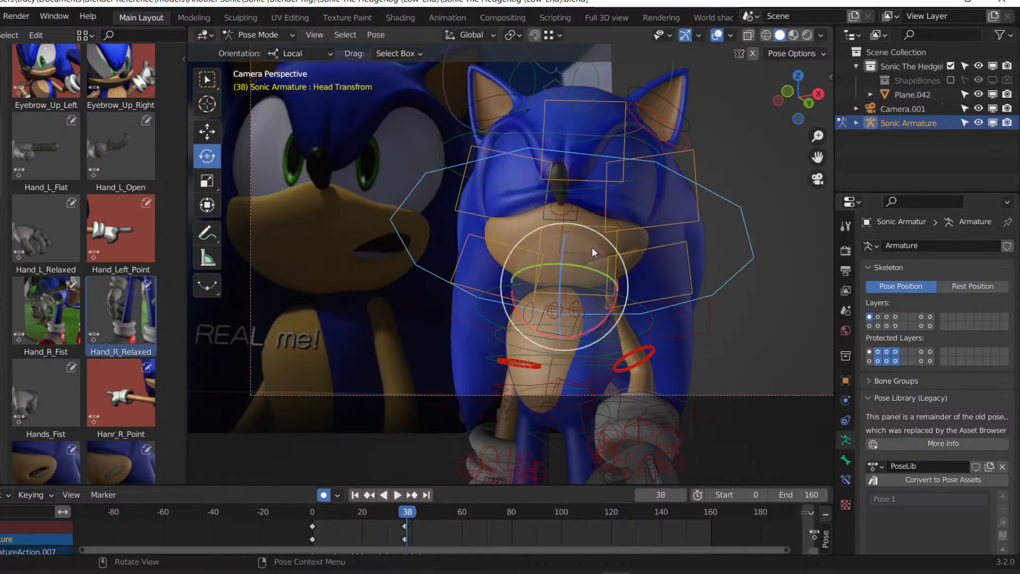
pyautogui.press('Left')
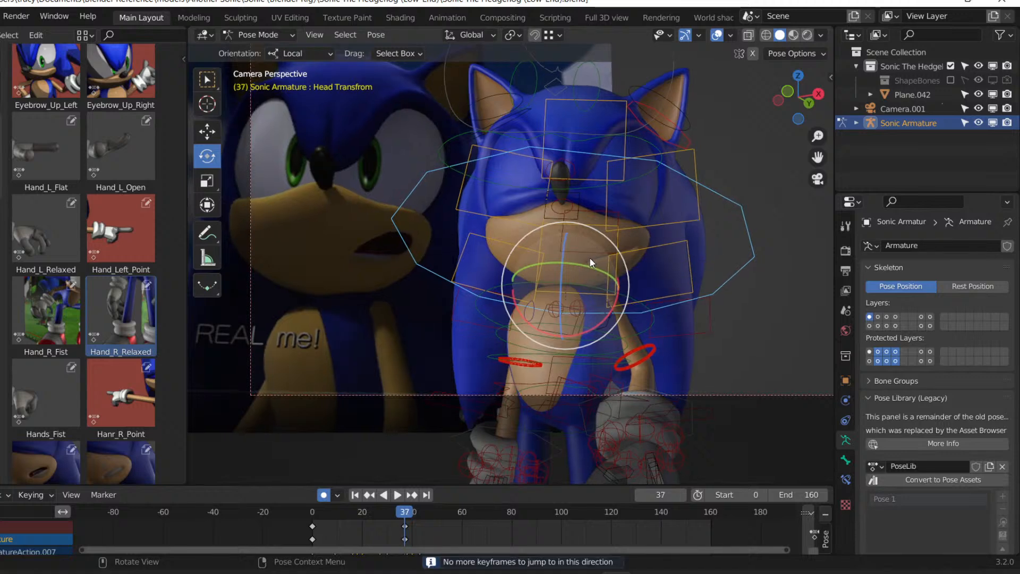
pyautogui.press('Right')
pyautogui.press('Right')
pyautogui.press('Right')
pyautogui.press('Right')
pyautogui.press('Right')
pyautogui.press('Right')
pyautogui.press('Right')
pyautogui.press('Right')
pyautogui.press('Right')
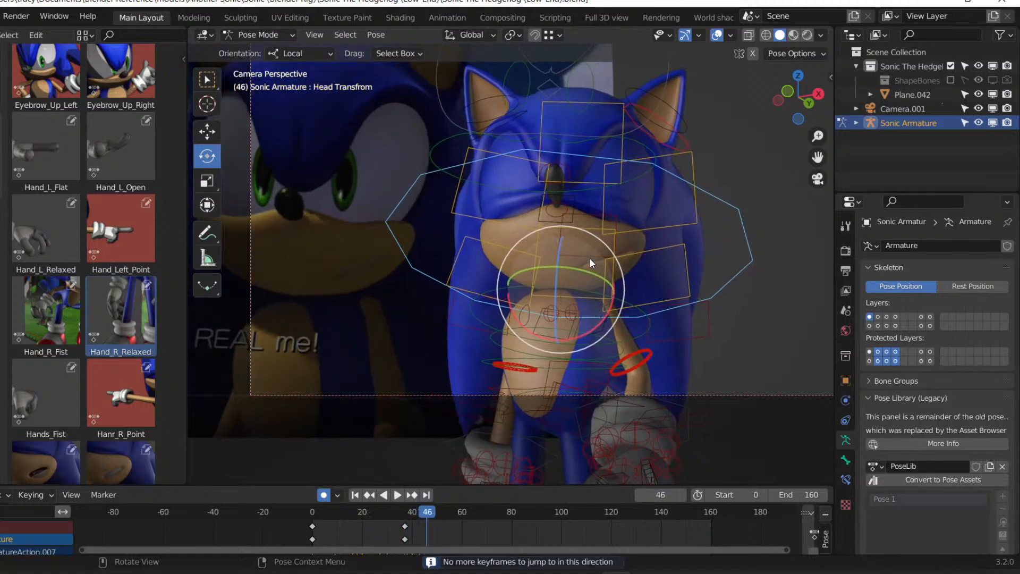
pyautogui.press('Right')
pyautogui.press('Right')
pyautogui.press('Right')
pyautogui.press('Right')
pyautogui.press('Right')
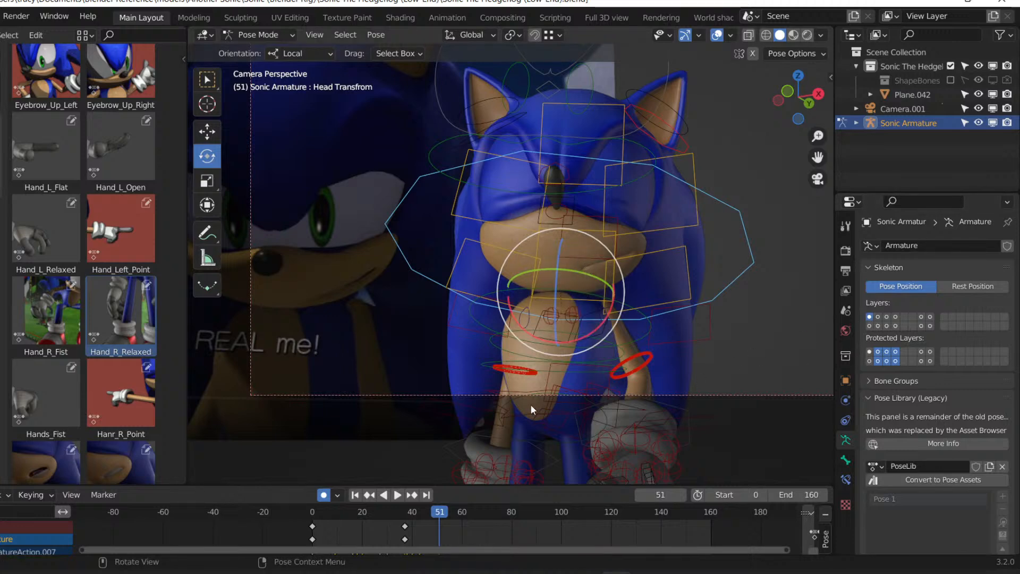
pyautogui.click(559, 442)
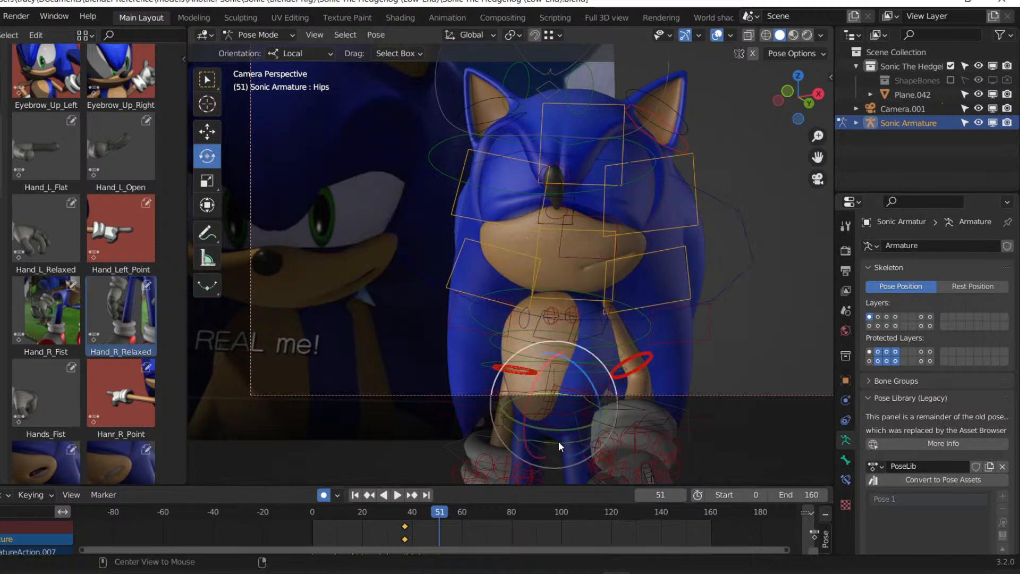
pyautogui.click(505, 400)
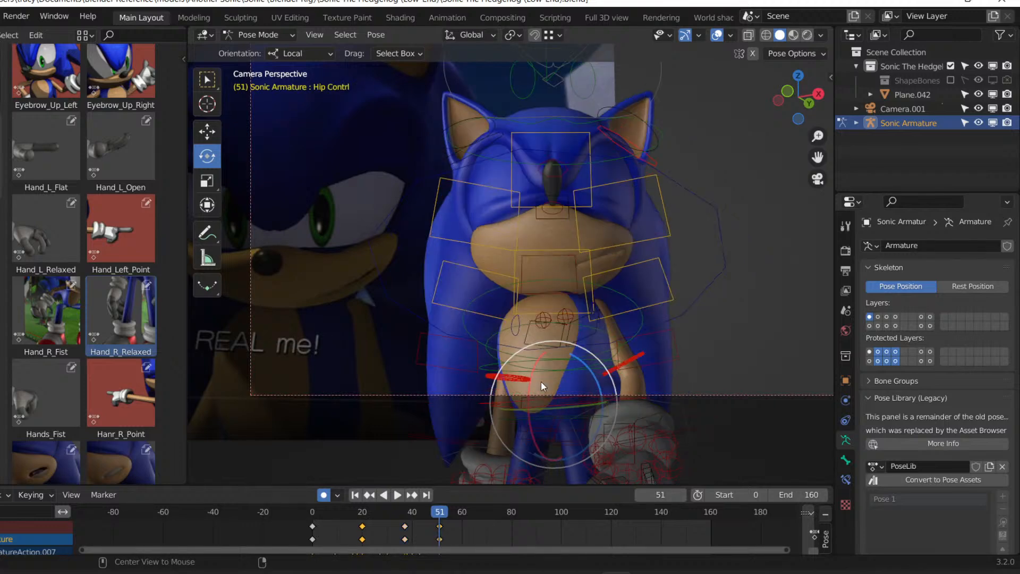
# At frame 51, rotate the spine and Hips bones to turn Sonic's upper body.
pyautogui.click(560, 361)
pyautogui.click(569, 332)
pyautogui.moveTo(578, 322); pyautogui.dragTo(580, 344)
pyautogui.click(637, 308)
pyautogui.click(598, 332)
pyautogui.click(560, 414)
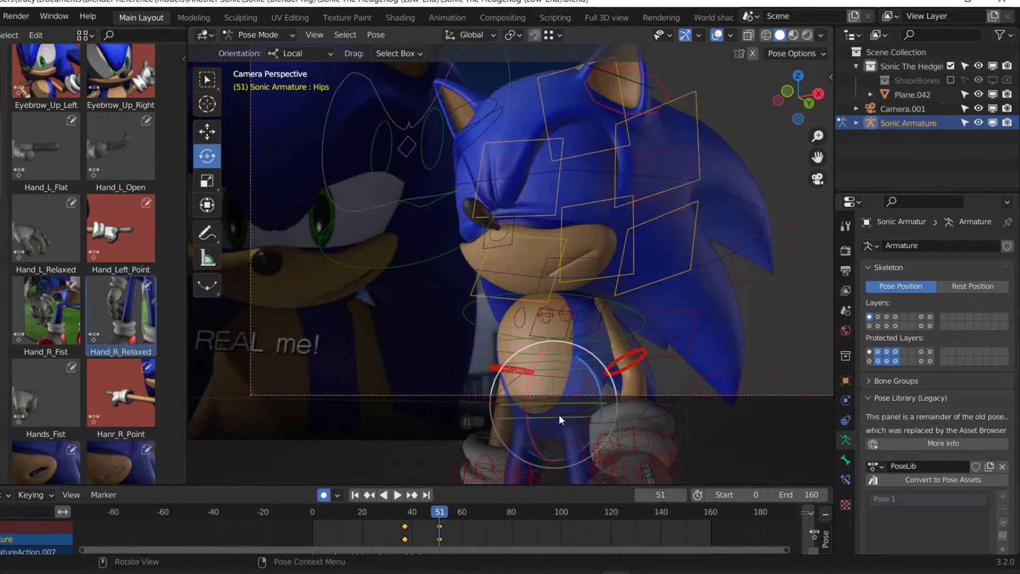
pyautogui.moveTo(555, 410); pyautogui.dragTo(551, 412)
pyautogui.click(548, 409)
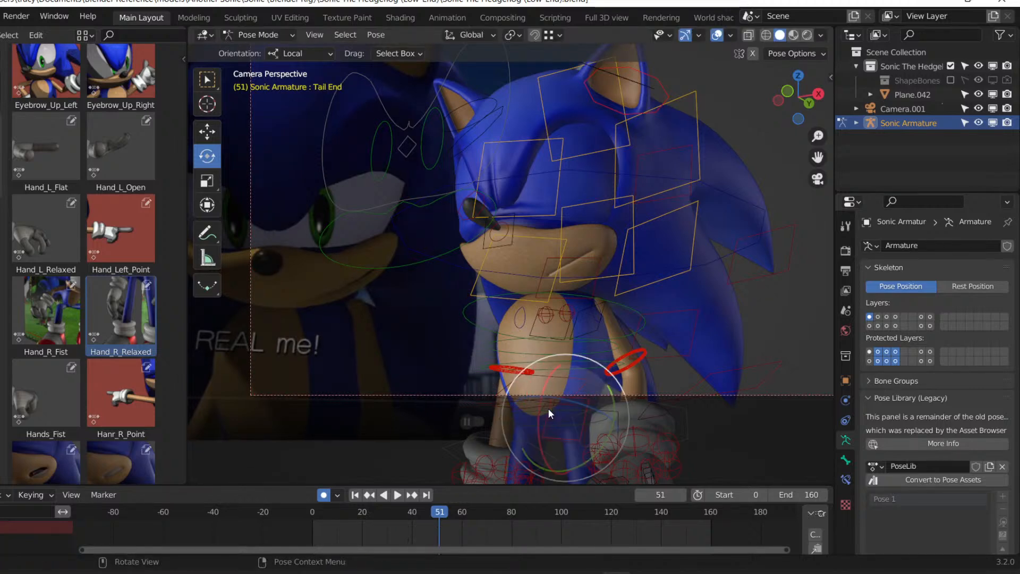
# At frame 51, refine the Hip Contrl rotation and rotate the Spine3 bone to straighten the torso.
pyautogui.click(504, 403)
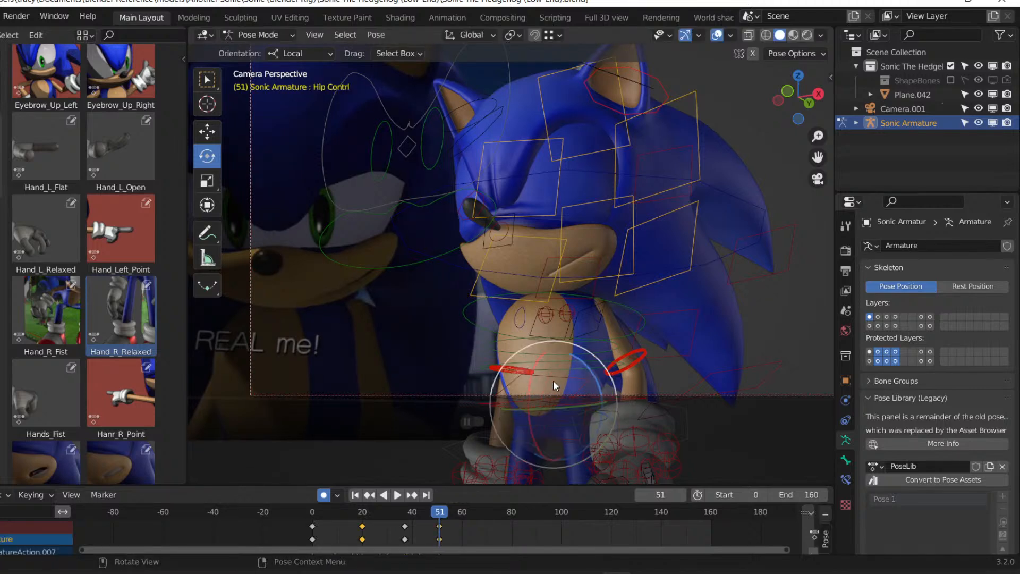
pyautogui.moveTo(553, 380); pyautogui.dragTo(578, 339)
pyautogui.click(560, 364)
pyautogui.click(594, 307)
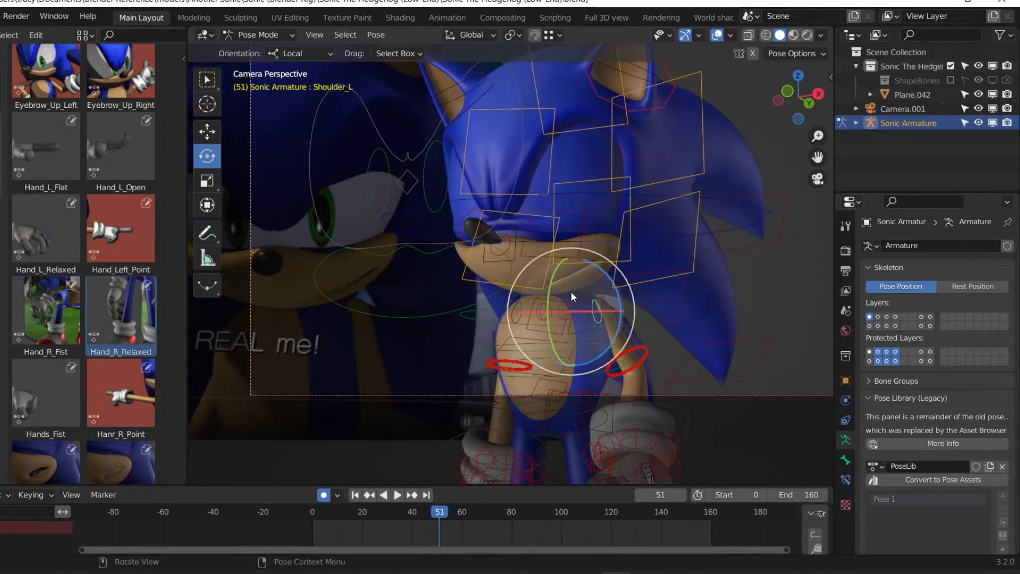
pyautogui.moveTo(570, 291); pyautogui.dragTo(708, 227)
pyautogui.click(582, 310)
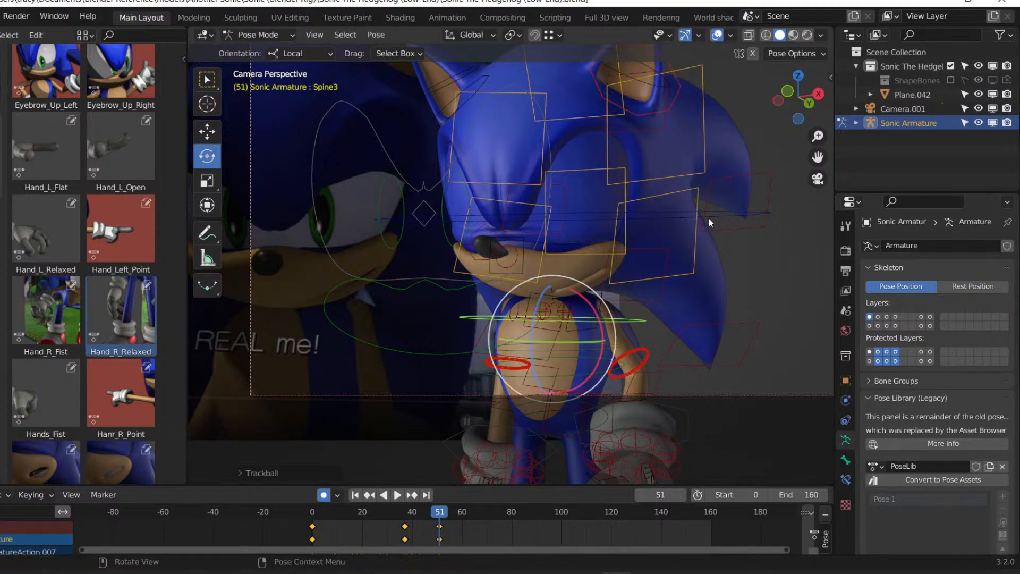
# Rotate the Head Transfrom bone at frame 51 so the head faces forward and tilts down, and replay the motion.
pyautogui.click(709, 216)
pyautogui.moveTo(567, 271); pyautogui.dragTo(510, 404)
pyautogui.click(426, 511)
pyautogui.press('space')
pyautogui.click(415, 512)
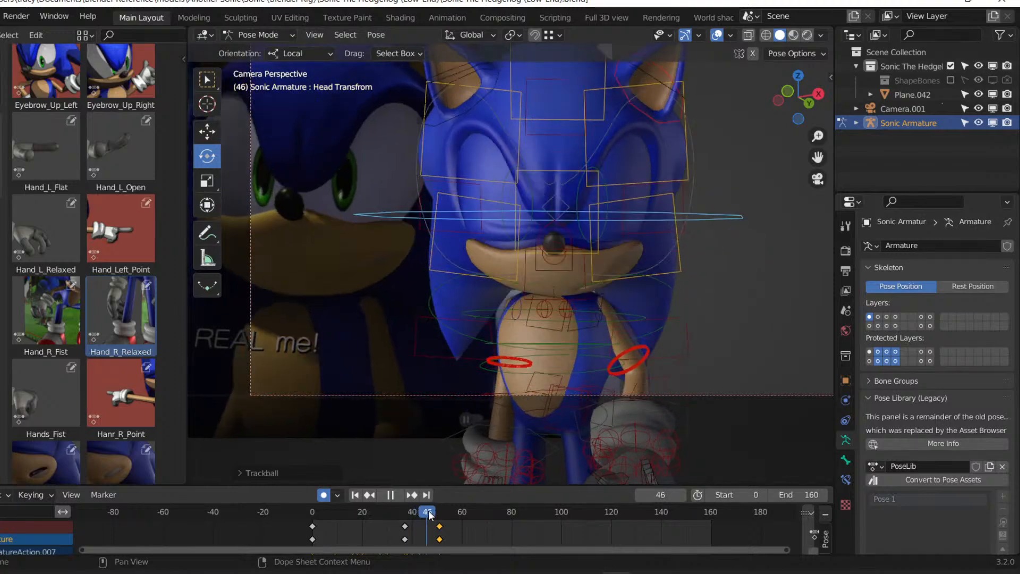
pyautogui.click(363, 512)
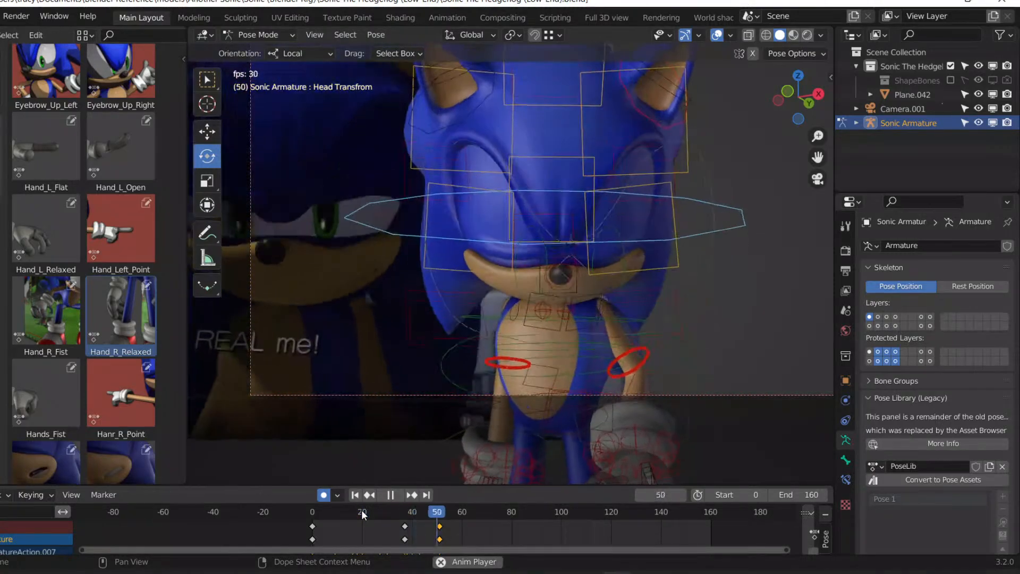
pyautogui.press('space')
# Move the Head Transfrom keyframe from frame 37 to about frame 26 and replay from near the start.
pyautogui.click(408, 511)
pyautogui.click(405, 527)
pyautogui.press('g')
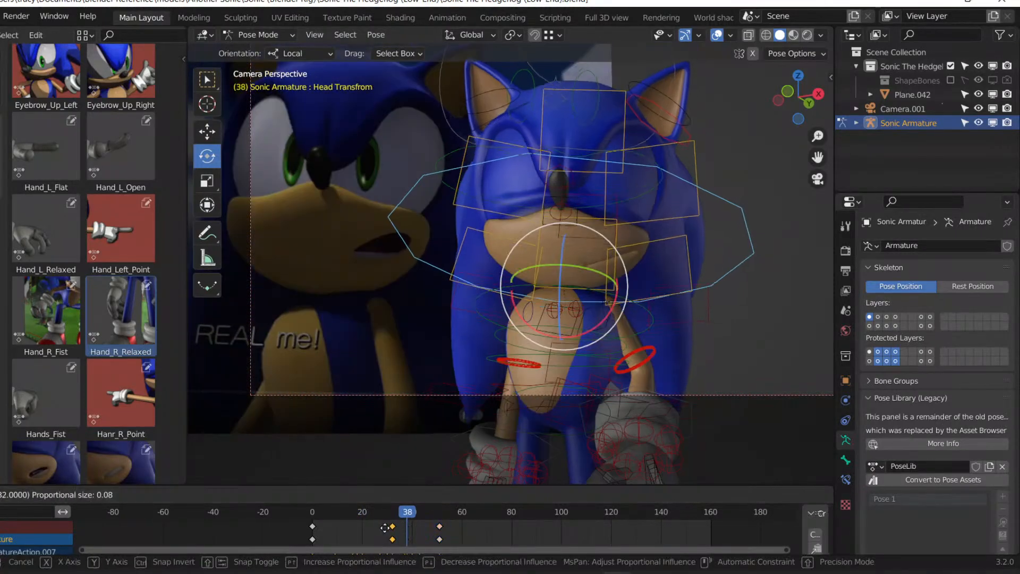
pyautogui.click(386, 515)
pyautogui.click(321, 512)
pyautogui.press('space')
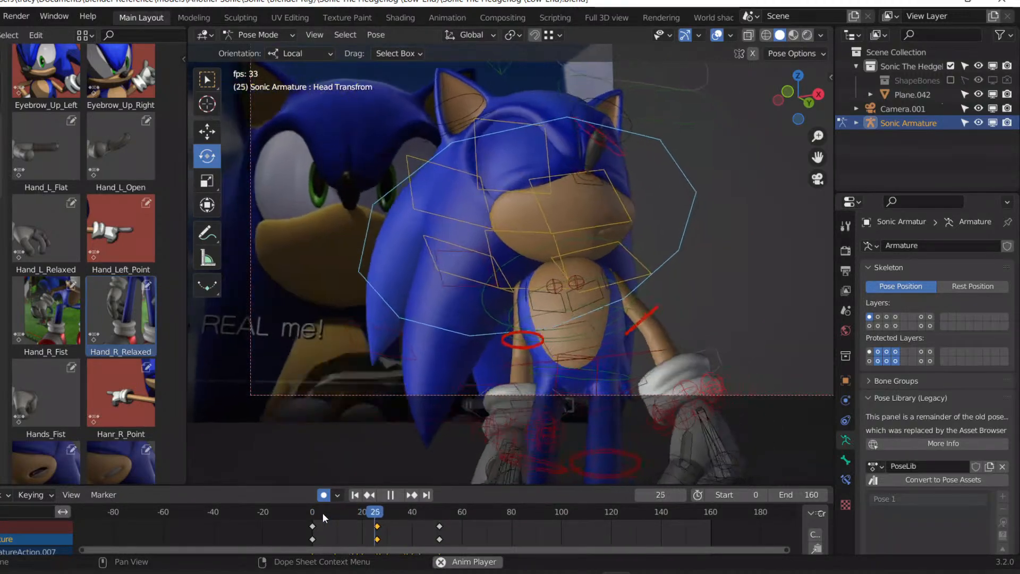
pyautogui.press('space')
# Rotate the Head Transfrom bone at frame 42 to add an in-between head pose, and replay the motion.
pyautogui.moveTo(335, 512); pyautogui.dragTo(416, 515)
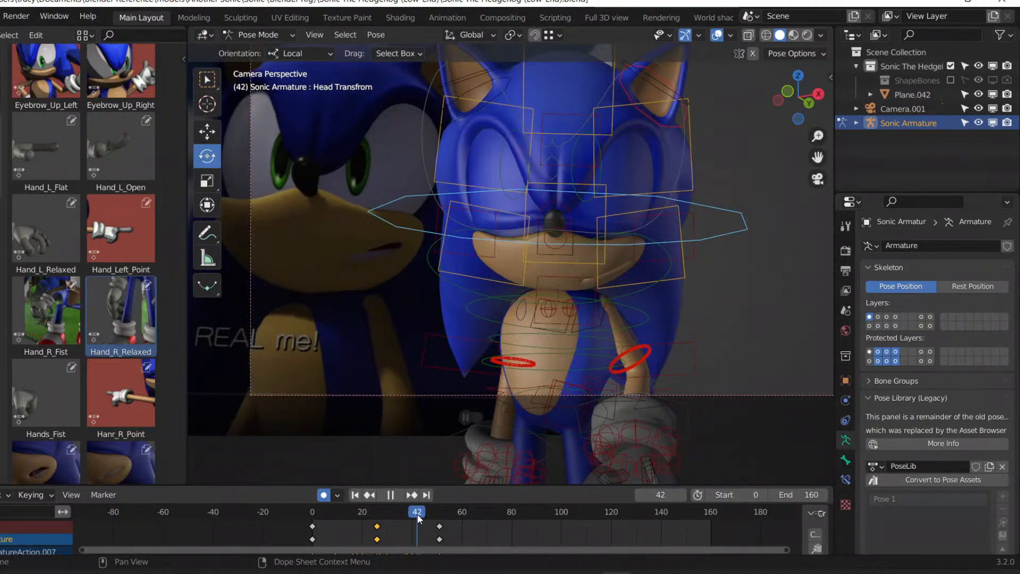
pyautogui.moveTo(585, 289); pyautogui.dragTo(593, 286)
pyautogui.press('space')
pyautogui.press('space')
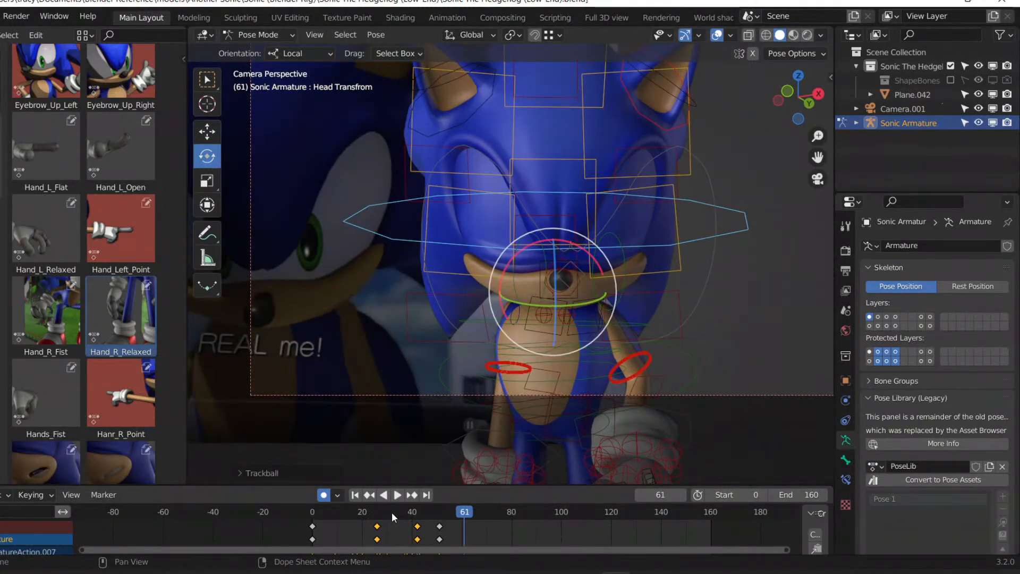
pyautogui.click(350, 513)
pyautogui.press('space')
pyautogui.press('space')
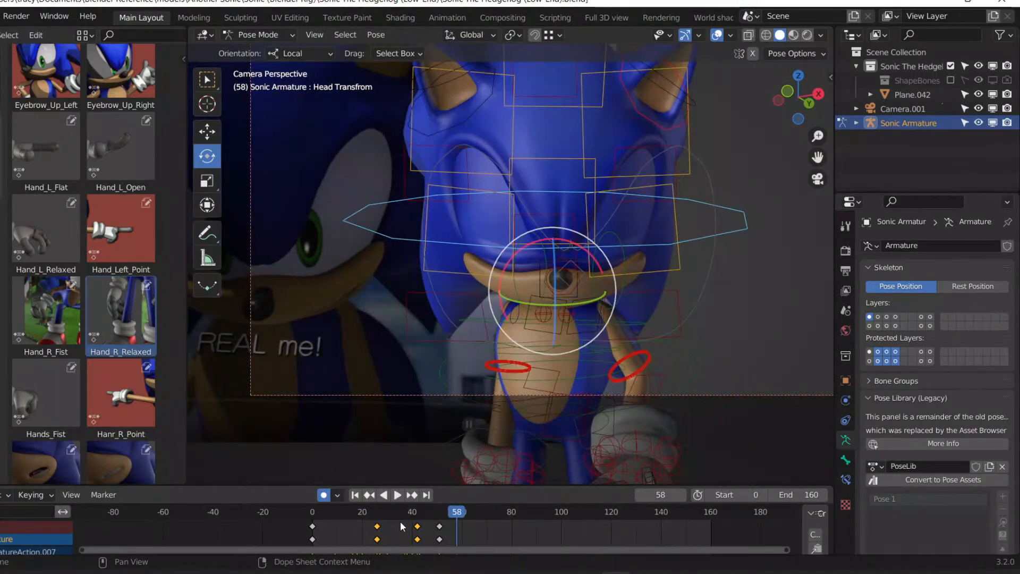
# Refine the Head Transfrom rotation at frame 42 with a trackball rotation and replay the head motion.
pyautogui.press('space')
pyautogui.click(420, 519)
pyautogui.press('space')
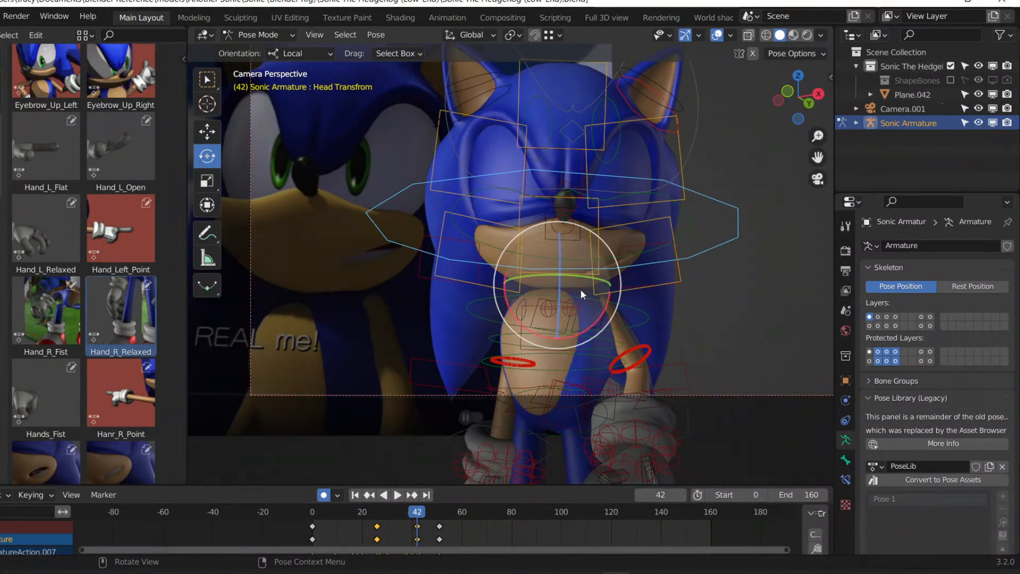
pyautogui.press('r')
pyautogui.press('r')
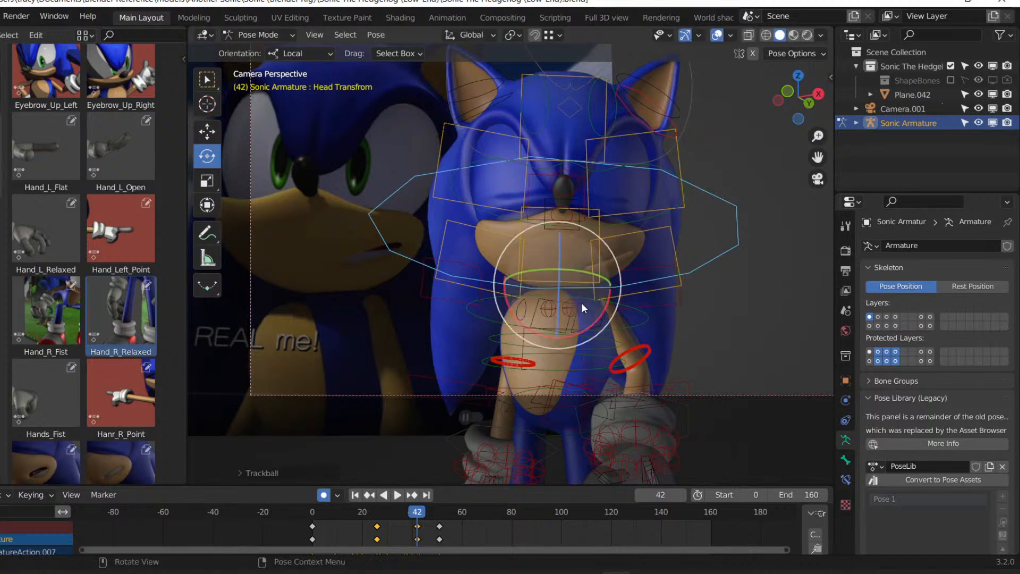
pyautogui.click(582, 303)
pyautogui.click(366, 513)
pyautogui.press('space')
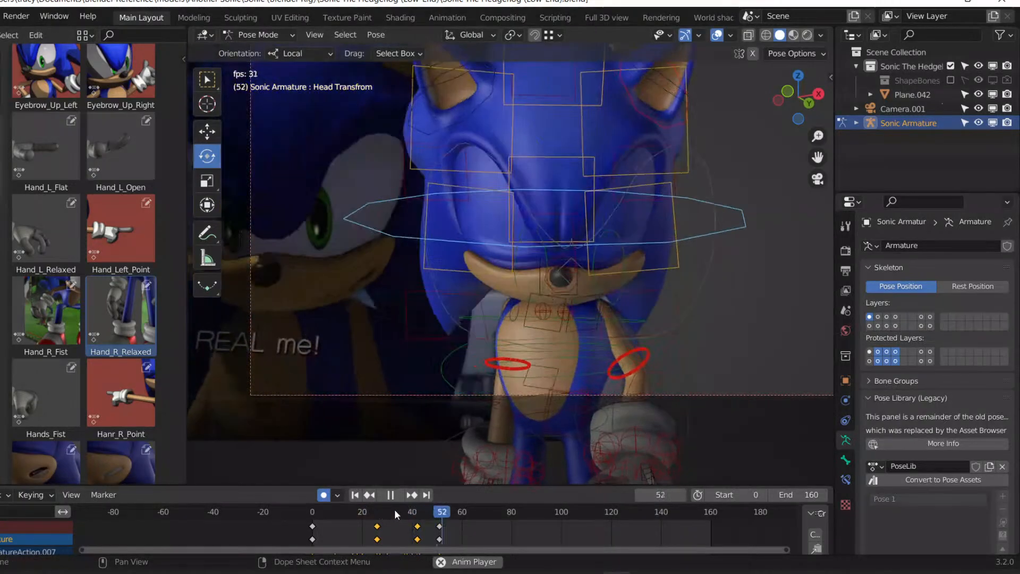
pyautogui.press('space')
# At frame 64, rotate the Head Transfrom and Spine3 bones to lower Sonic's head and chest slightly.
pyautogui.click(417, 512)
pyautogui.press('space')
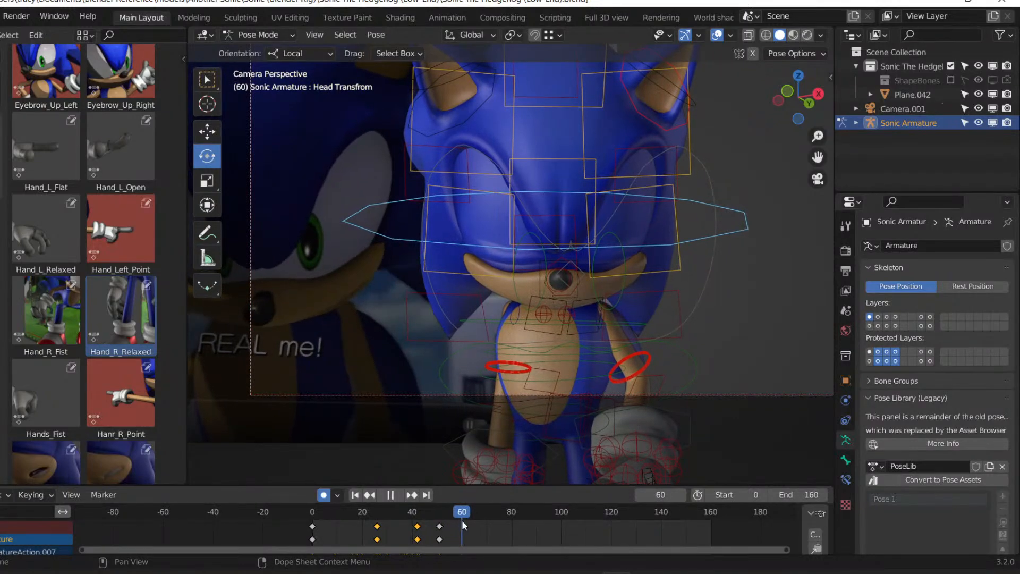
pyautogui.press('space')
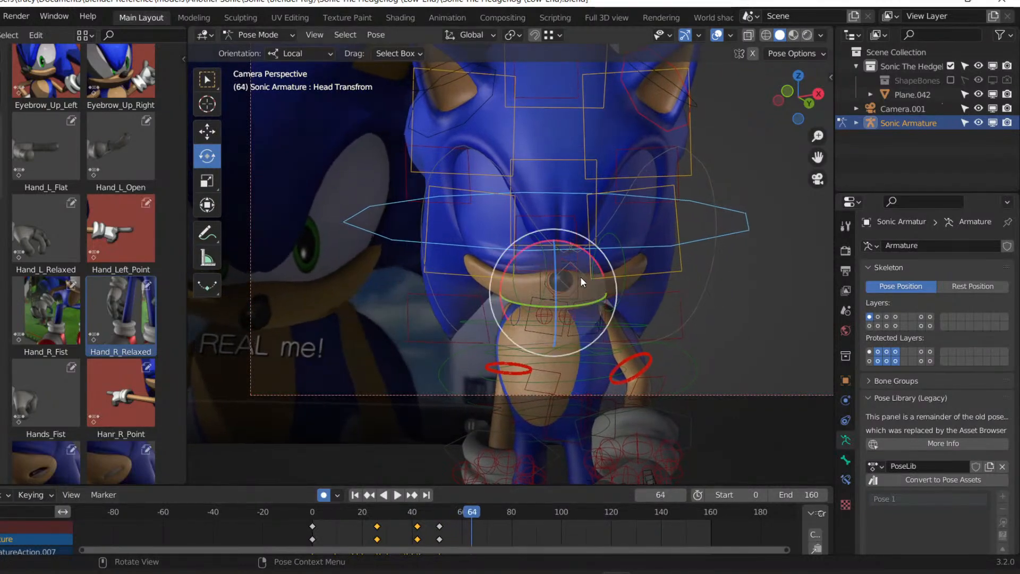
pyautogui.moveTo(580, 276); pyautogui.dragTo(576, 330)
pyautogui.click(590, 318)
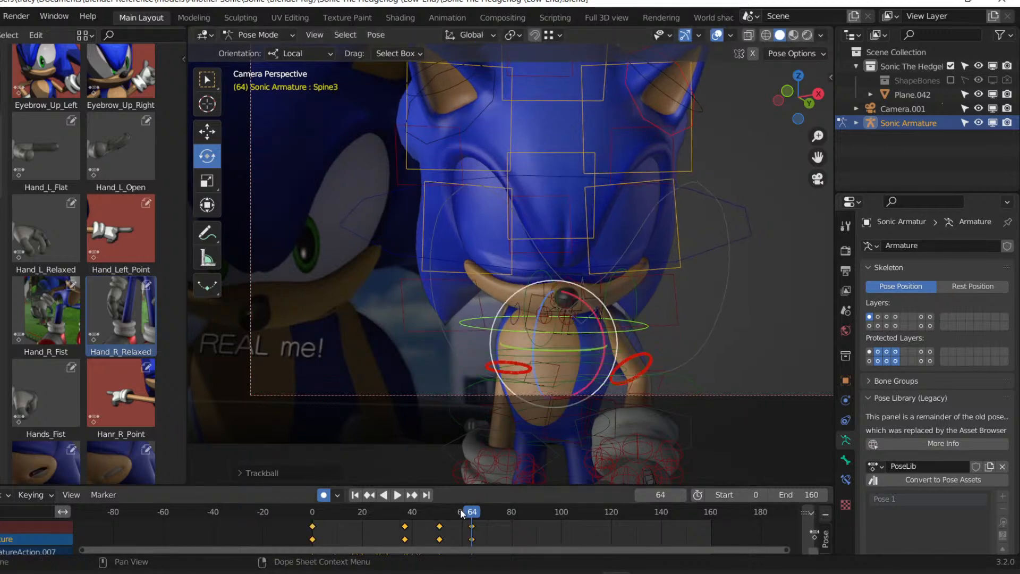
# Replay the spine motion from frame 40 and return to frame 51 to check the pose against the reference.
pyautogui.click(411, 511)
pyautogui.press('space')
pyautogui.press('space')
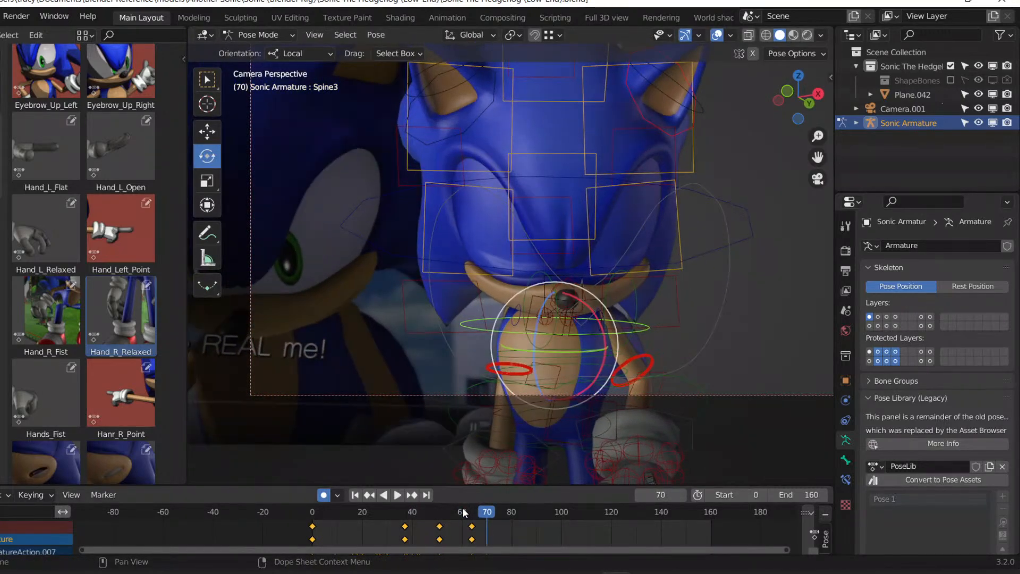
pyautogui.moveTo(420, 512); pyautogui.dragTo(440, 516)
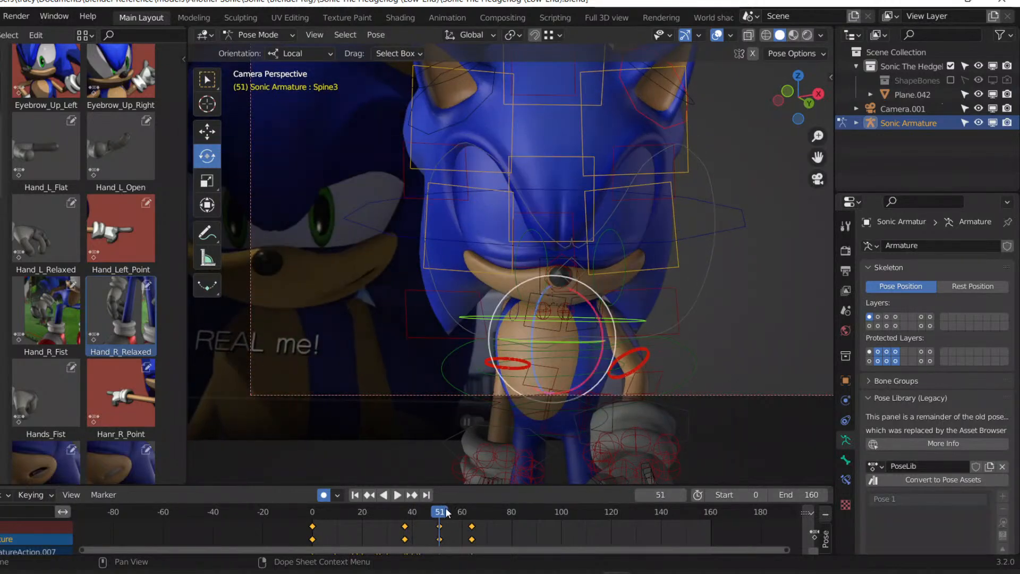
# Save the file, and at frame 51 move the handIK_L bone back and down and rotate it to pose the left hand.
pyautogui.hotkey('ctrl', 's')
pyautogui.click(887, 325)
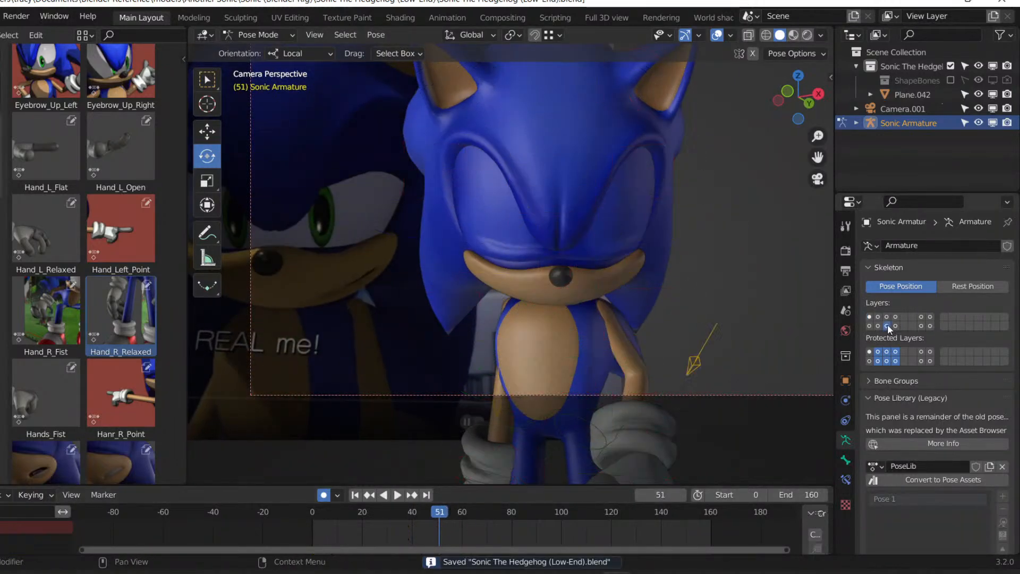
pyautogui.click(676, 430)
pyautogui.moveTo(677, 428); pyautogui.dragTo(554, 328, button='middle')
pyautogui.press('g')
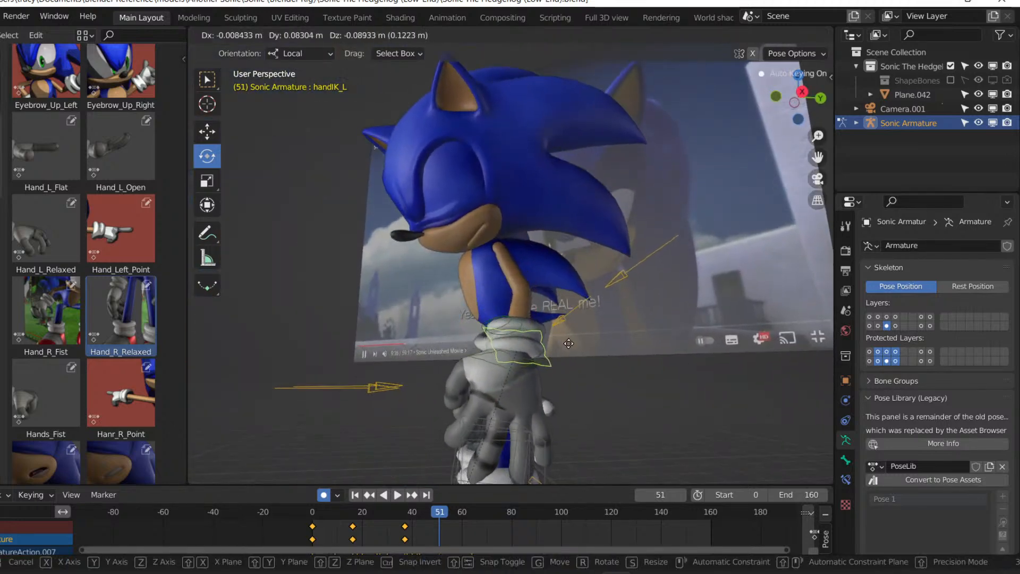
pyautogui.click(580, 366)
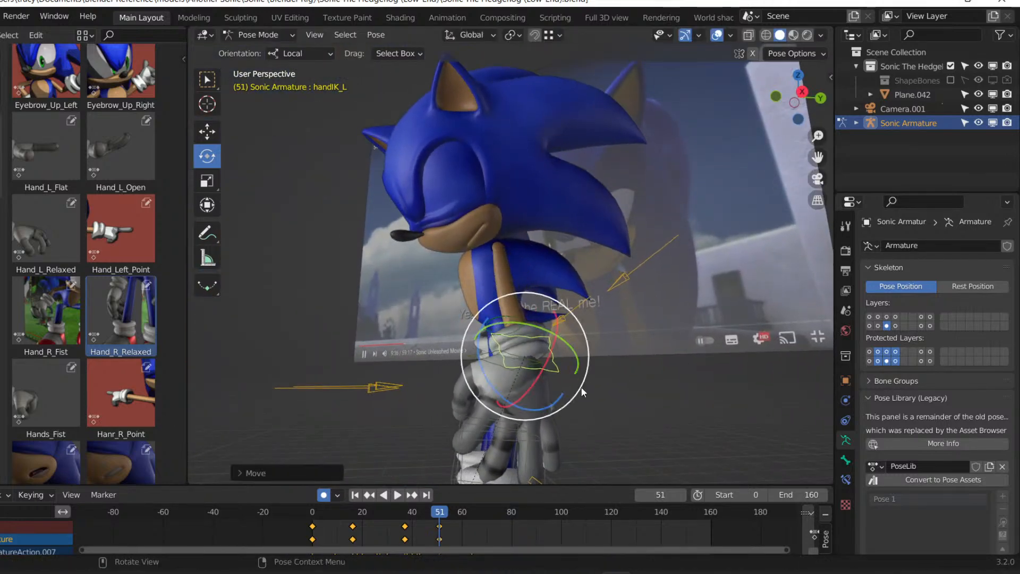
pyautogui.press('r')
pyautogui.click(593, 367)
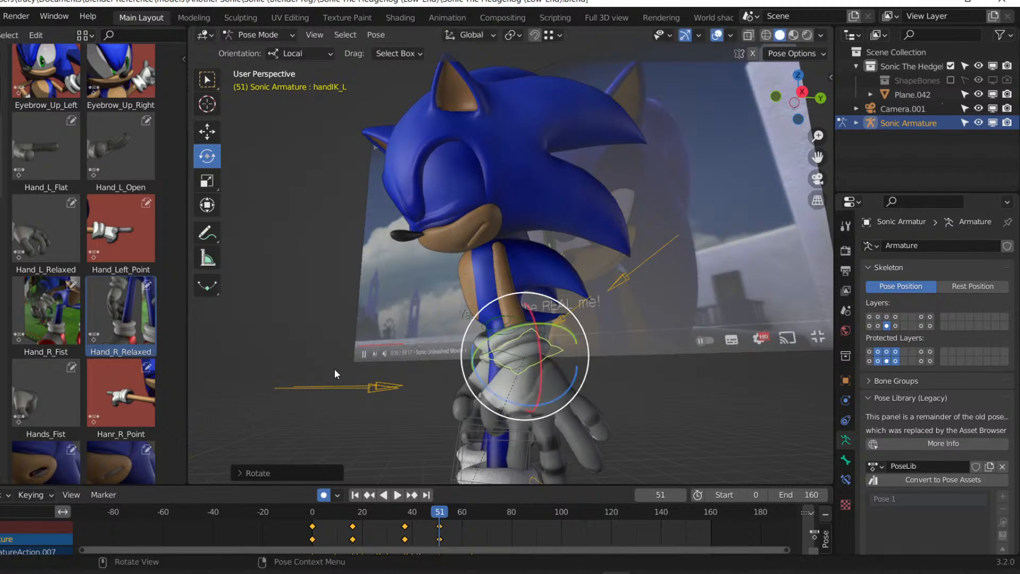
# At frame 51, move the handIK_R bone to place the right hand beside the hip, refining its position with small moves.
pyautogui.moveTo(334, 369); pyautogui.dragTo(583, 361, button='middle')
pyautogui.click(470, 356)
pyautogui.press('g')
pyautogui.click(605, 347)
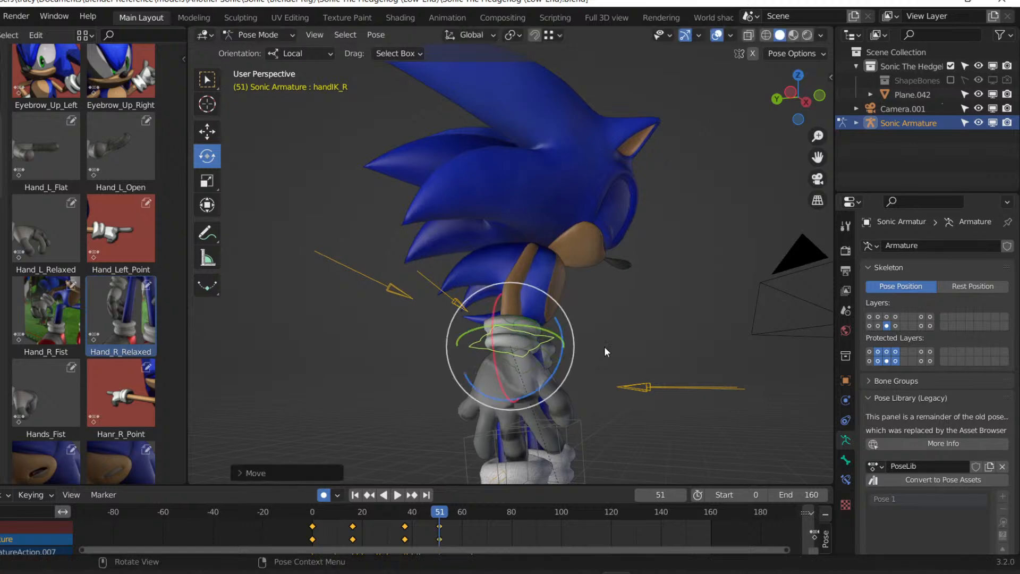
pyautogui.press('g')
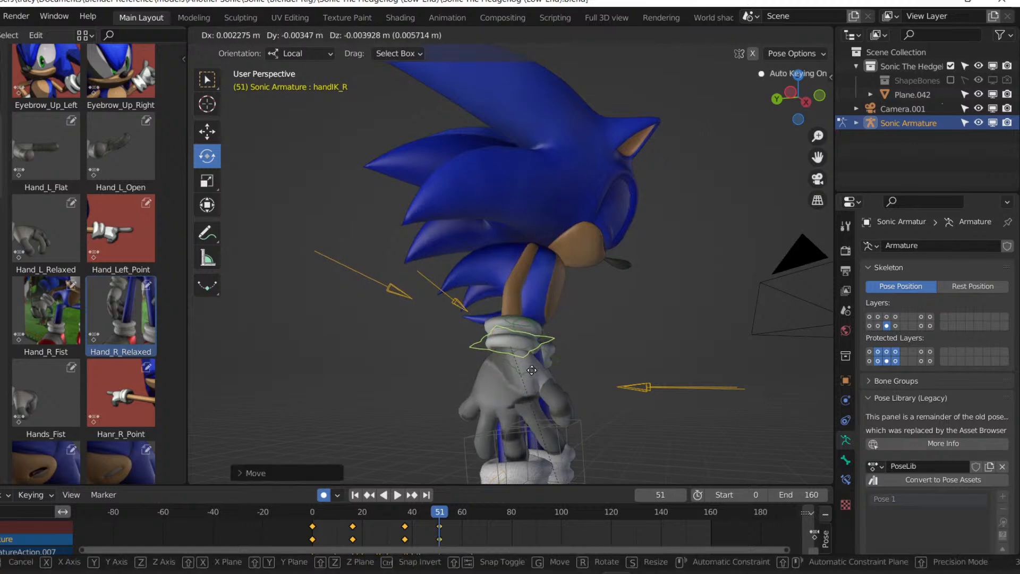
pyautogui.click(532, 370)
pyautogui.press('g')
pyautogui.click(529, 372)
pyautogui.press('g')
pyautogui.click(535, 370)
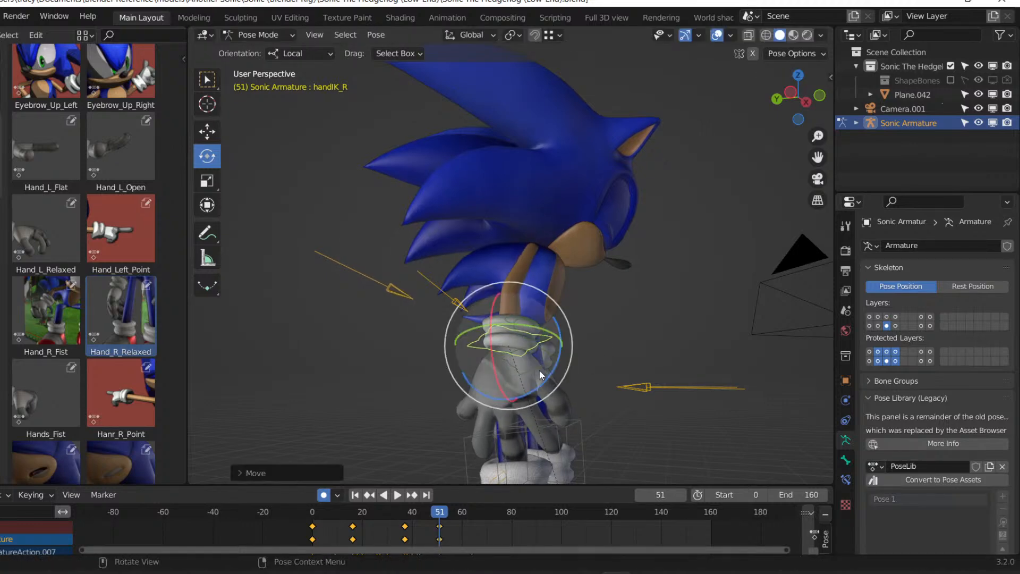
# Play the animation from frame 0 through the camera to check the hand motion, and return to frame 0.
pyautogui.press('KP_0')
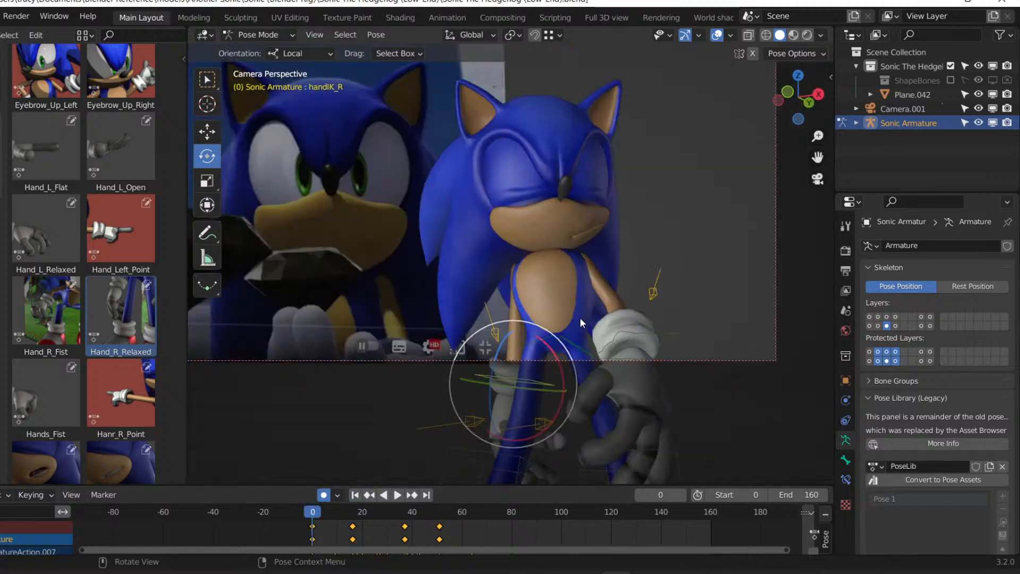
pyautogui.press('space')
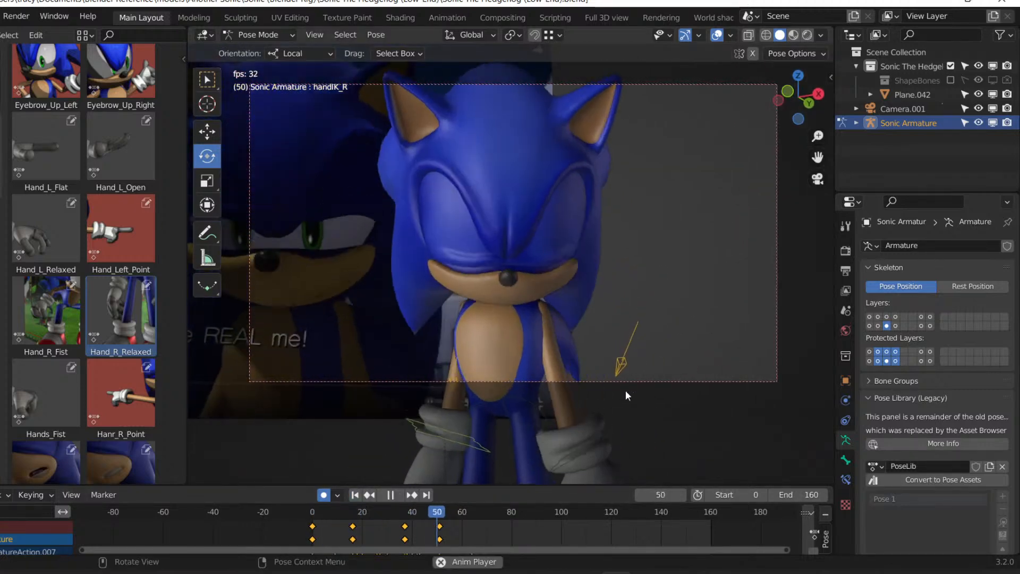
pyautogui.press('space')
pyautogui.click(355, 494)
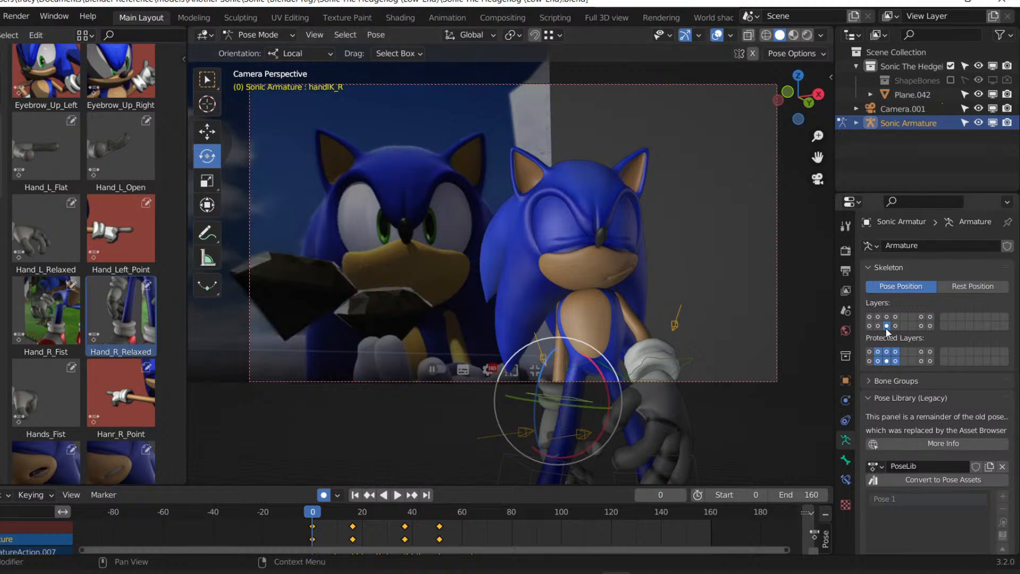
# Save the file and set the render engine to Workbench.
pyautogui.hotkey('ctrl', 's')
pyautogui.click(847, 251)
pyautogui.click(934, 245)
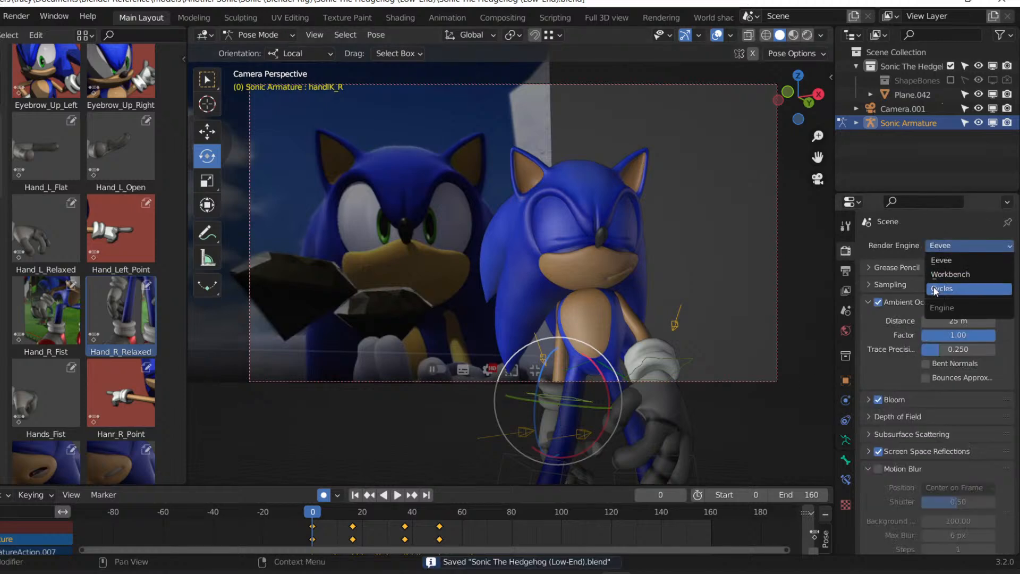
pyautogui.click(941, 289)
pyautogui.click(941, 245)
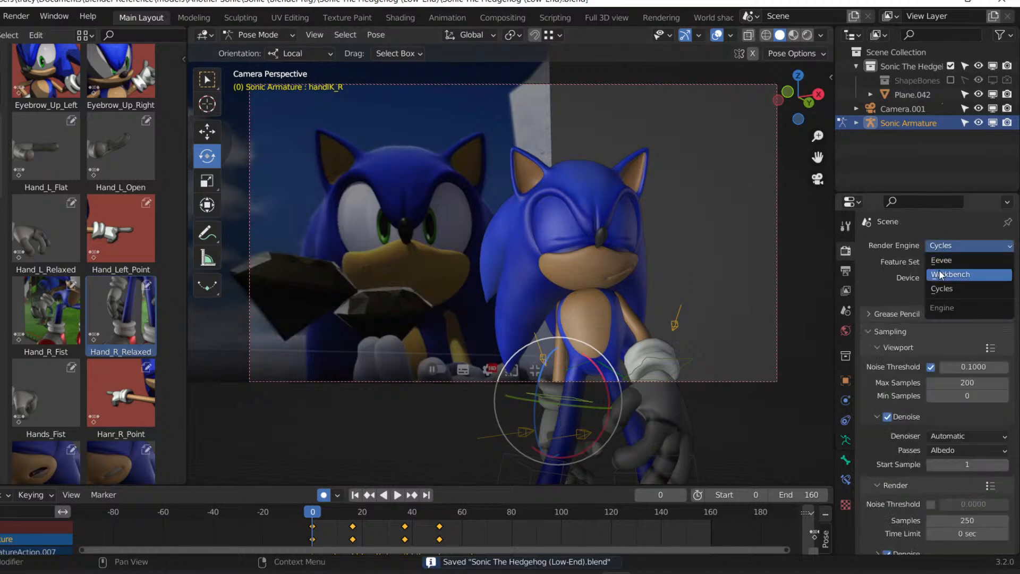
pyautogui.click(939, 271)
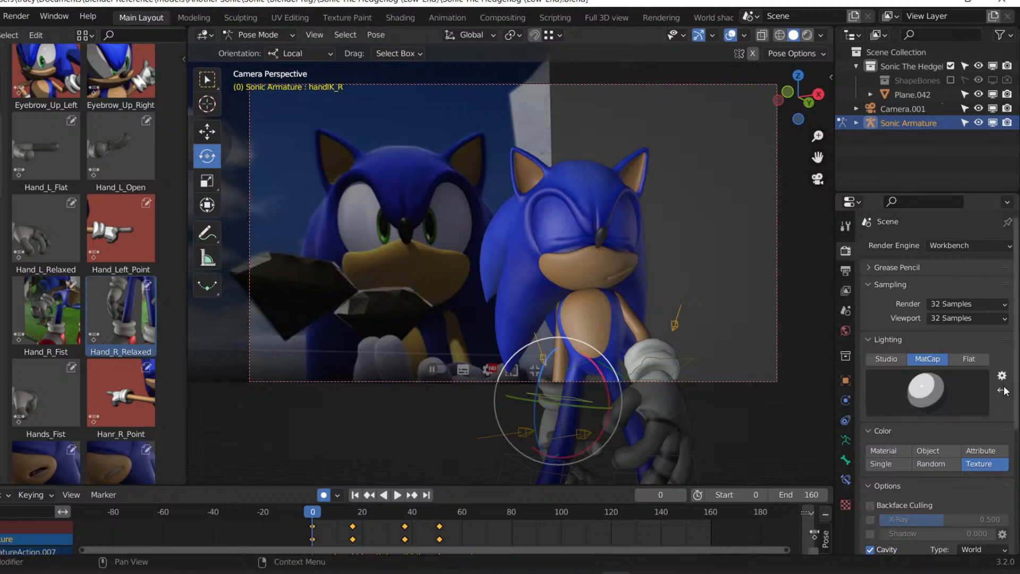
# Switch the viewport to rendered shading, try the flipped MatCap lighting and restore its original direction.
pyautogui.click(807, 35)
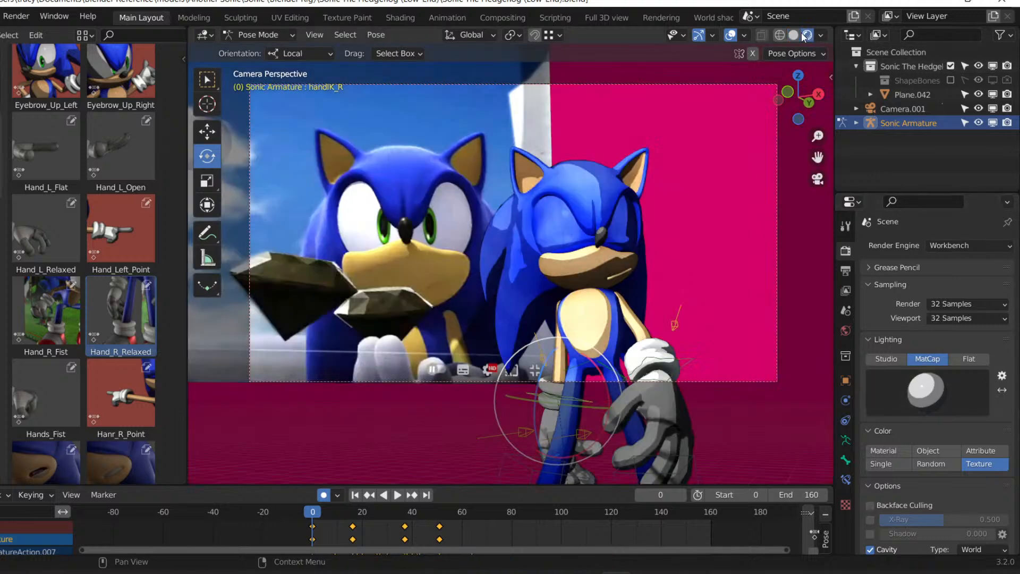
pyautogui.click(1001, 392)
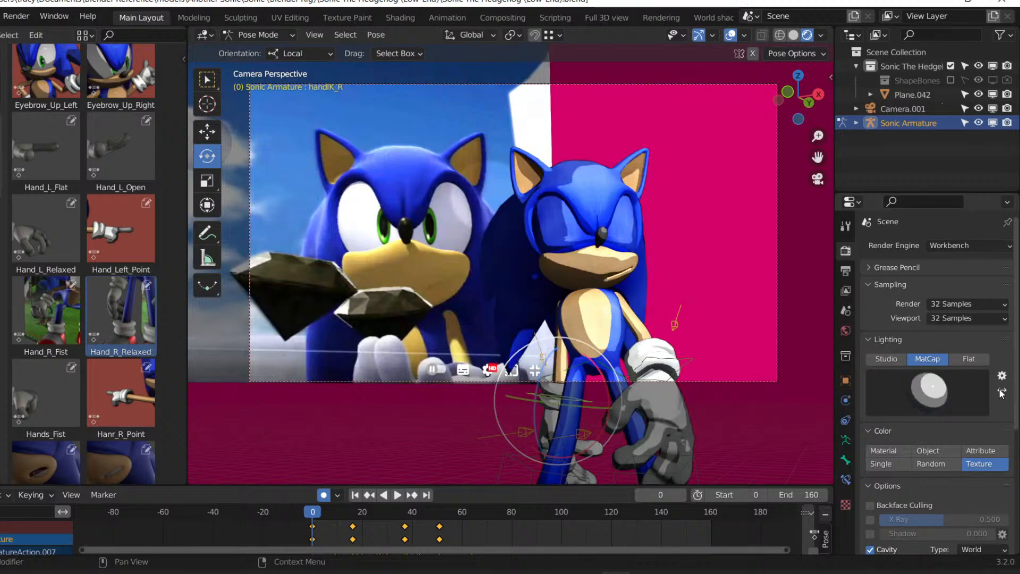
pyautogui.click(1002, 392)
# Play the animation repeatedly in rendered shading to check the look and motion, and return to frame 0.
pyautogui.press('space')
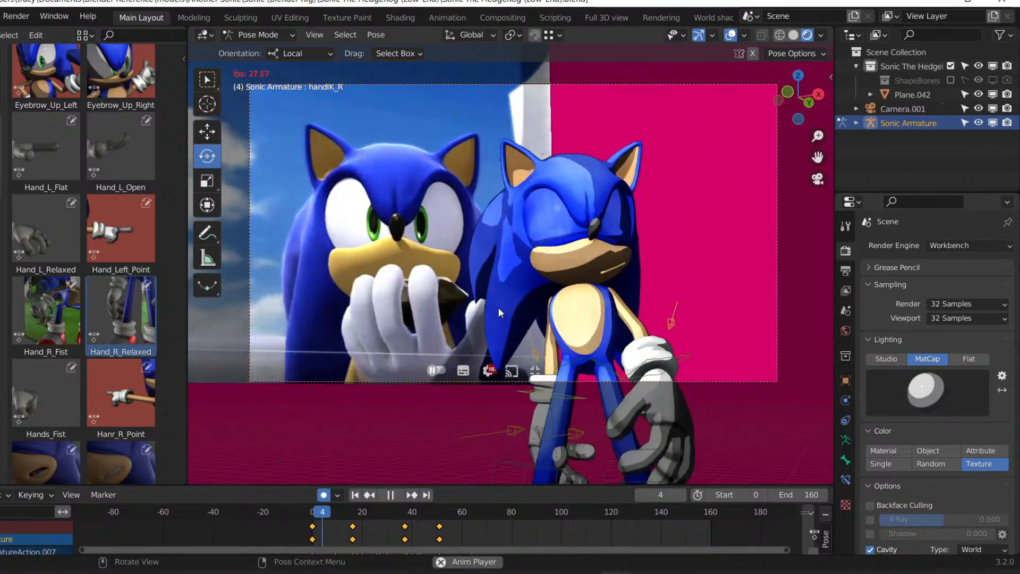
pyautogui.press('space')
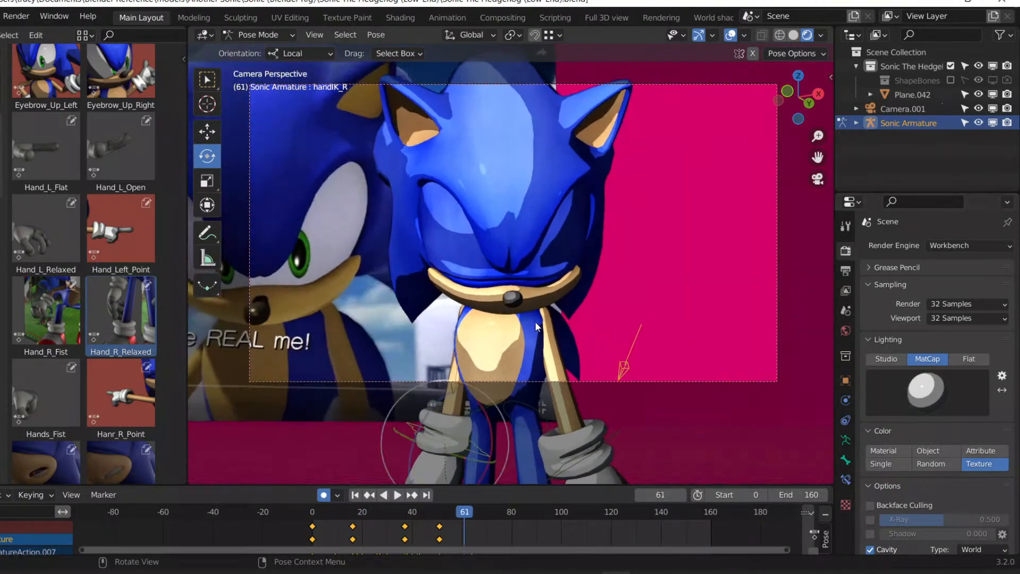
pyautogui.click(356, 495)
pyautogui.press('space')
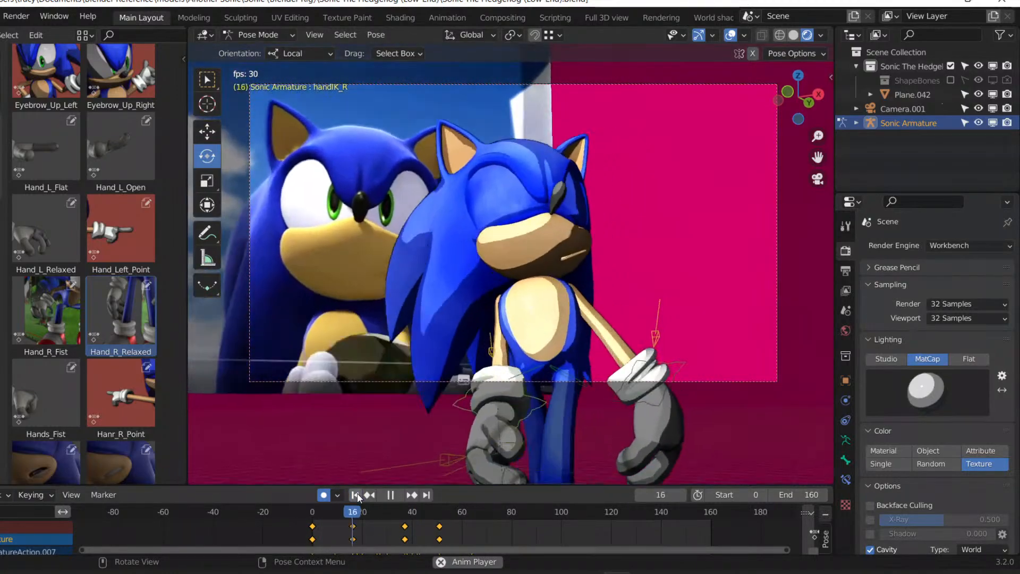
pyautogui.click(355, 496)
pyautogui.press('space')
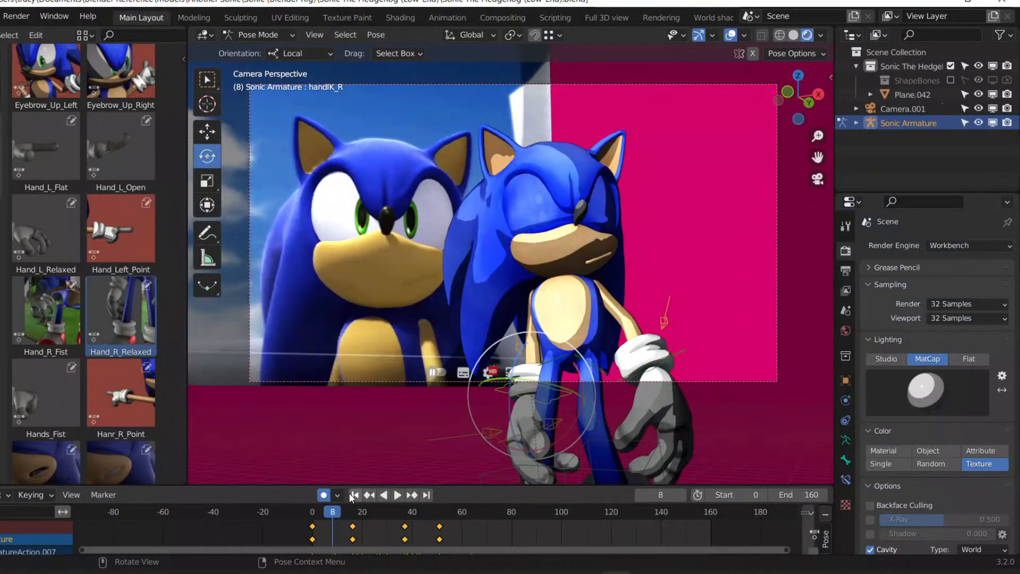
pyautogui.click(355, 495)
# Set the world background colour to dark grey with HSV values 0.851, 0.086 and 0.021, and save the file.
pyautogui.click(846, 330)
pyautogui.click(931, 287)
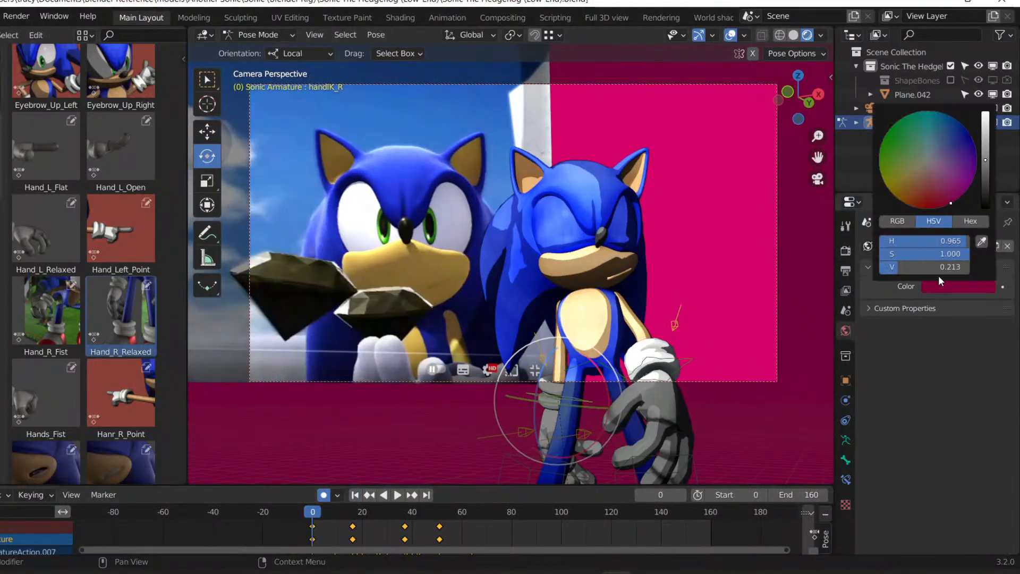
pyautogui.moveTo(981, 199)
pyautogui.mouseDown()
pyautogui.moveTo(933, 175)
pyautogui.moveTo(986, 208)
pyautogui.moveTo(986, 193)
pyautogui.mouseUp()
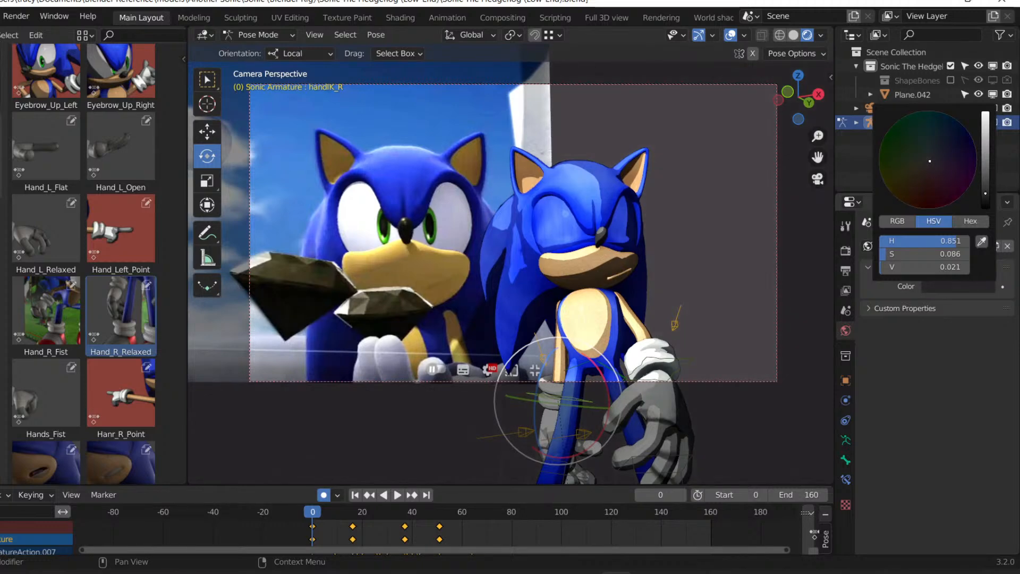
pyautogui.click(846, 439)
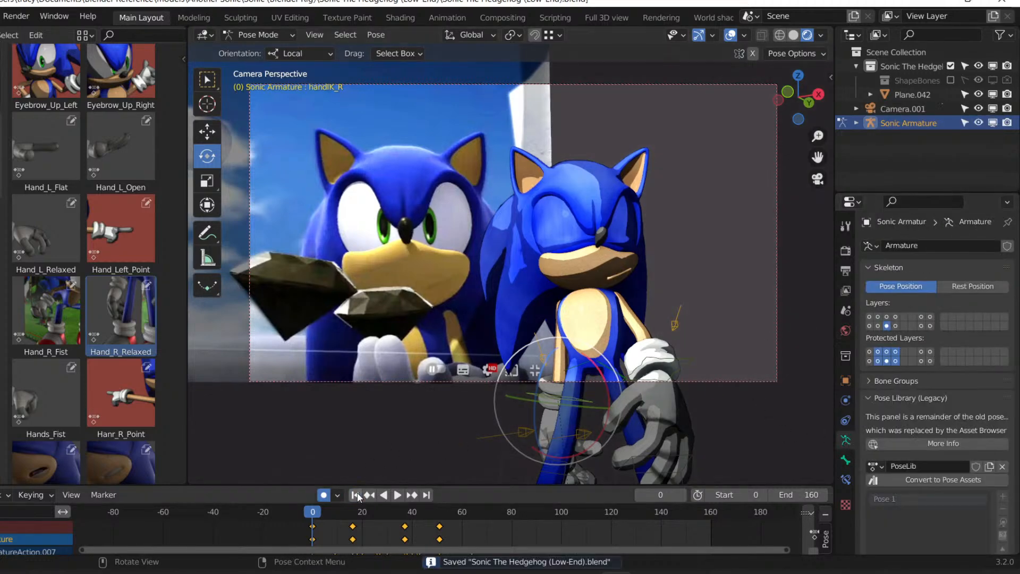
# Replay the shot through the camera against the dark background, comparing Sonic's motion with the reference video.
pyautogui.press('space')
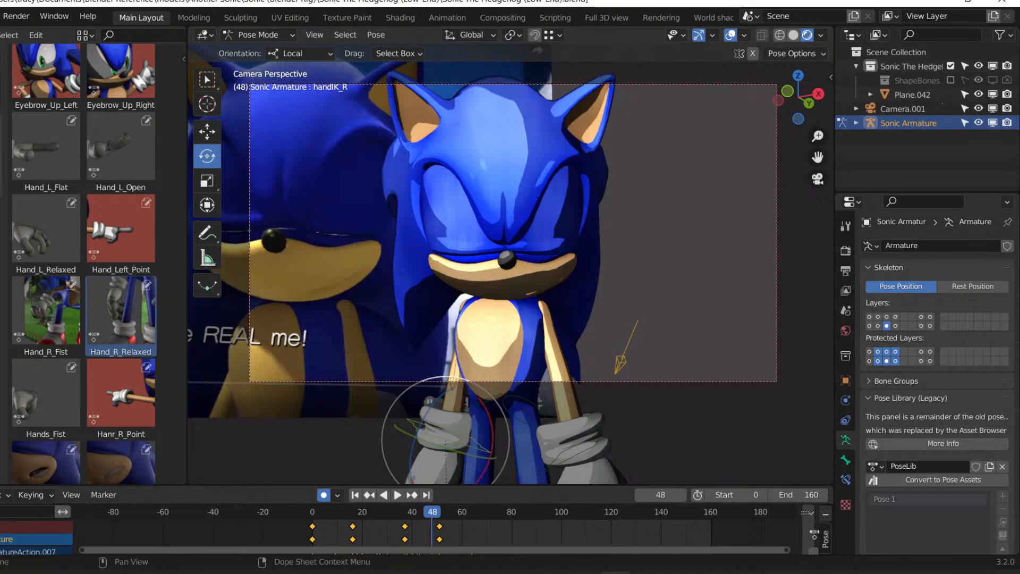
pyautogui.click(353, 495)
pyautogui.press('space')
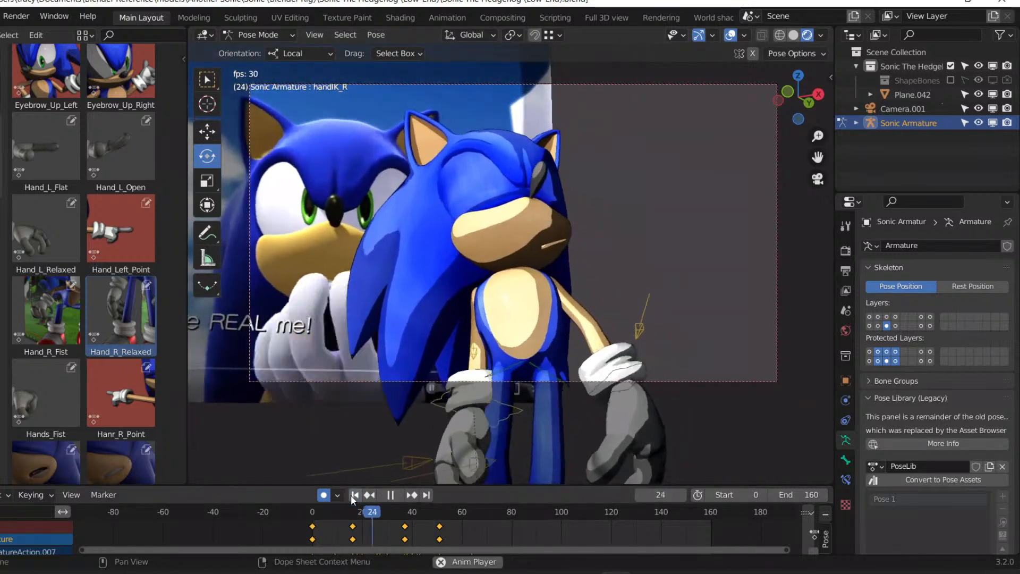
pyautogui.press('space')
pyautogui.click(352, 496)
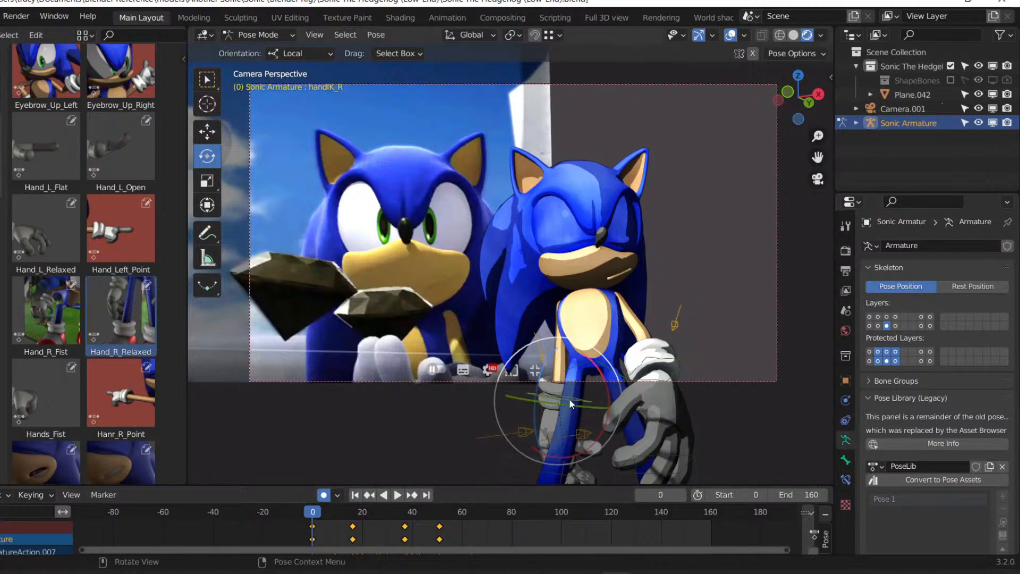
pyautogui.press('space')
pyautogui.press('Escape')
# Play the body motion from a free viewing angle, and return to frame 0 in the camera view.
pyautogui.moveTo(401, 355); pyautogui.dragTo(483, 340, button='middle')
pyautogui.press('space')
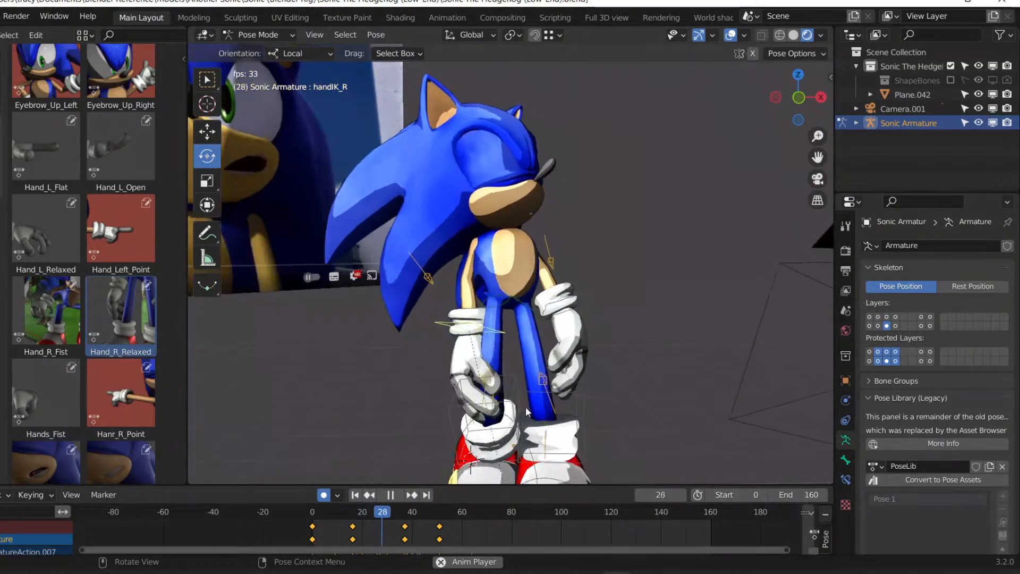
pyautogui.click(398, 495)
pyautogui.click(358, 495)
pyautogui.press('KP_0')
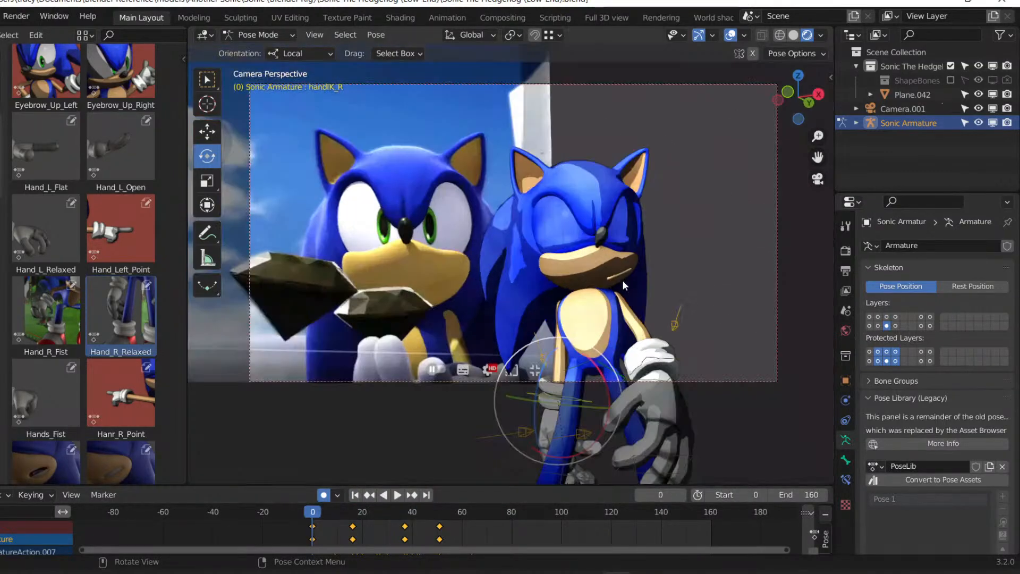
# Replay the camera view from frame 0 twice, stopping just past frame 51 to judge the arm poses.
pyautogui.press('space')
pyautogui.press('space')
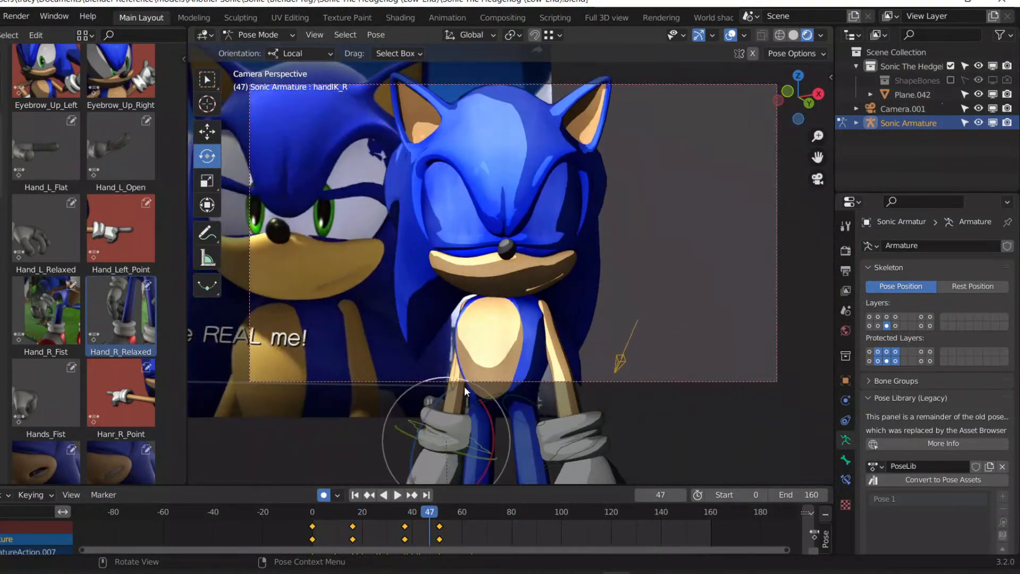
pyautogui.click(355, 495)
pyautogui.press('space')
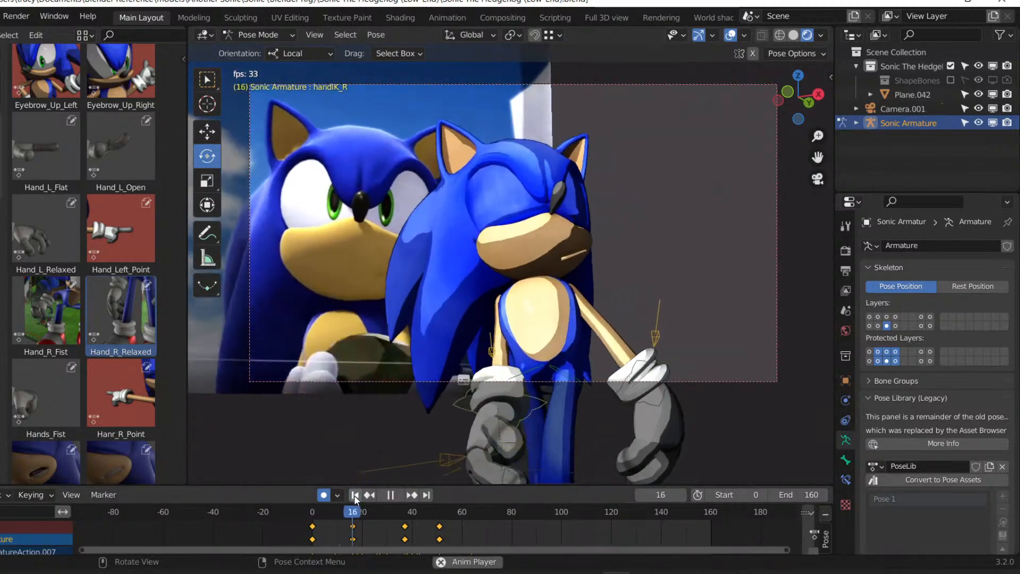
pyautogui.press('space')
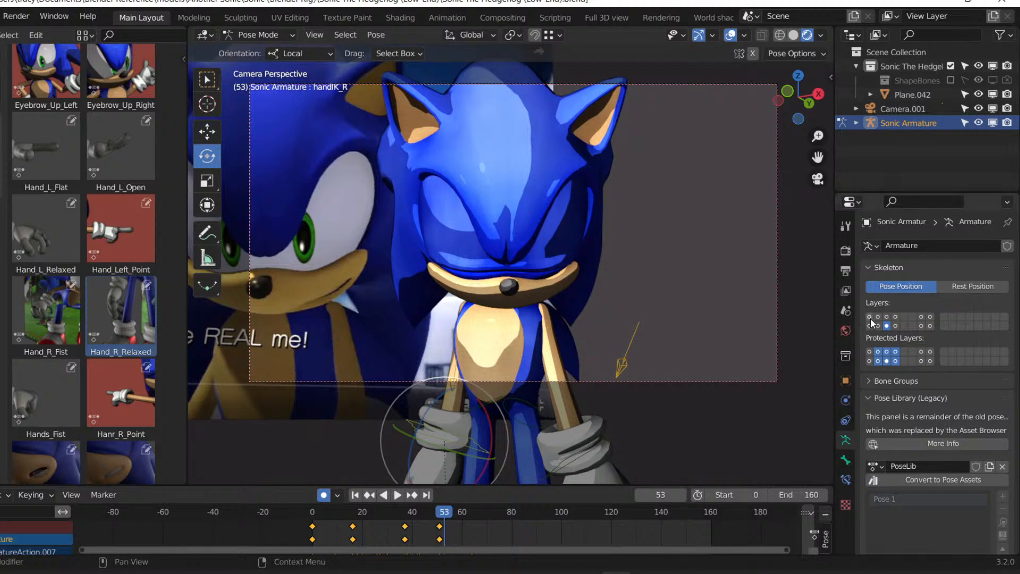
# Return to frame 51 with only the IK bone layer shown, and raise the handIK_L bone slightly along the global Z axis.
pyautogui.click(870, 317)
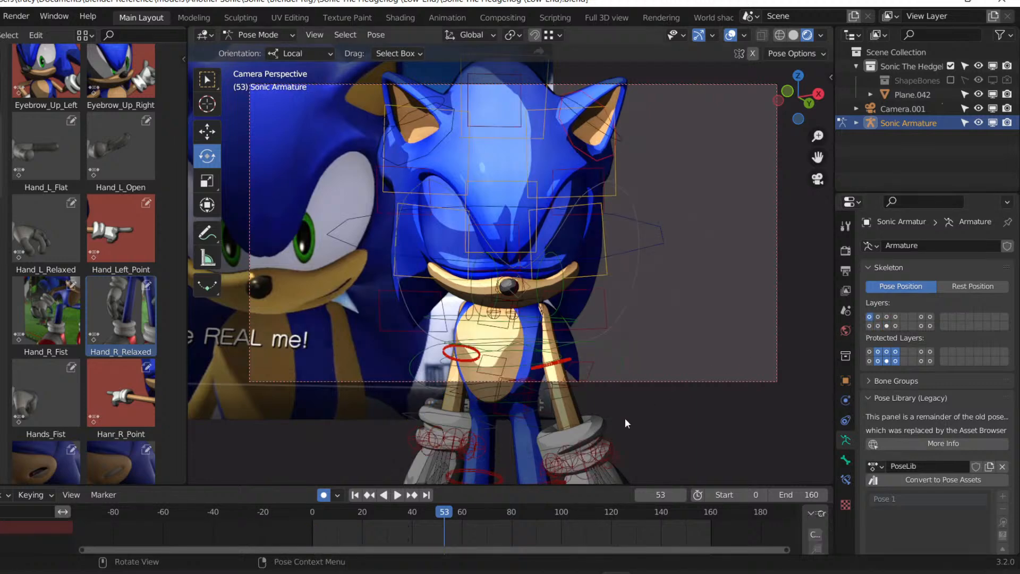
pyautogui.click(887, 326)
pyautogui.press('Down')
pyautogui.click(585, 449)
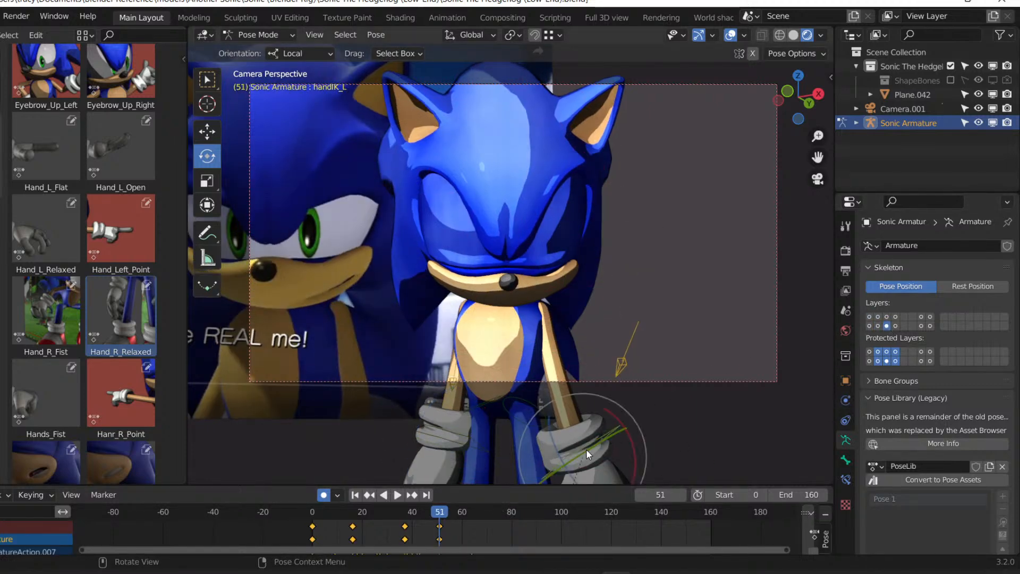
pyautogui.press('g')
pyautogui.press('z')
pyautogui.click(591, 442)
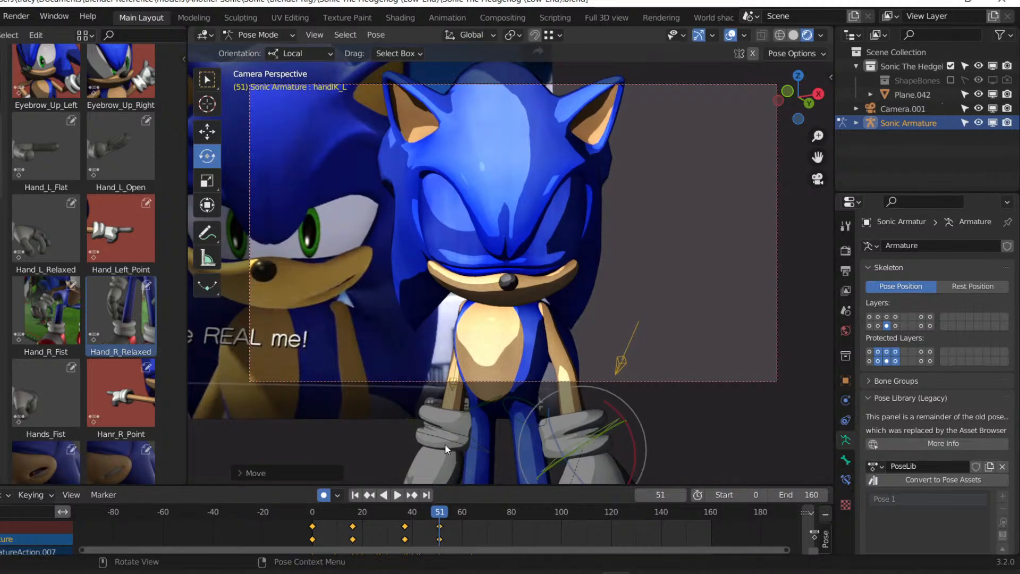
# Raise the handIK_R bone about 0.026 m along the global Z axis at frame 51.
pyautogui.click(447, 439)
pyautogui.press('g')
pyautogui.press('z')
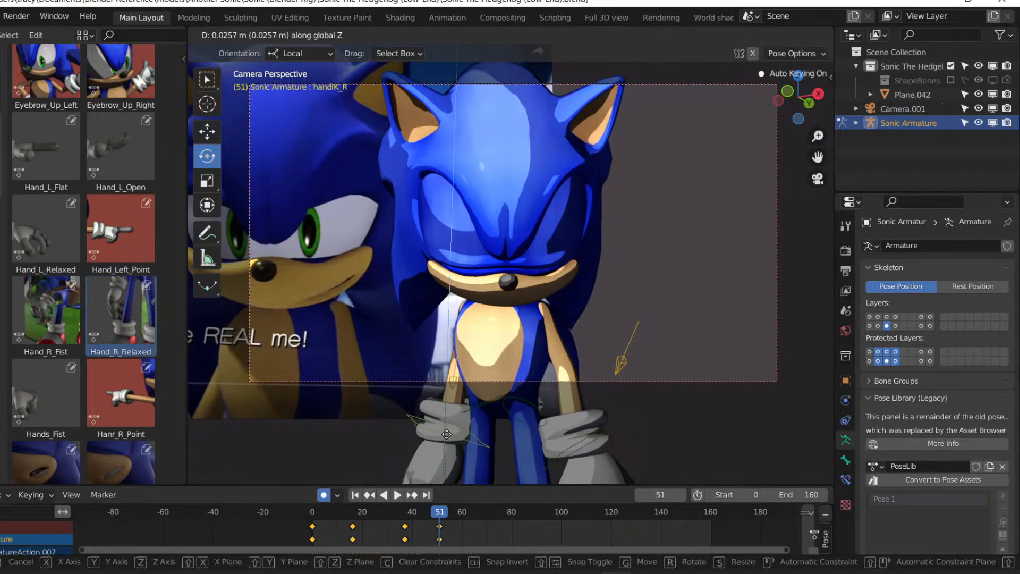
pyautogui.click(446, 434)
# Reposition the ArmPole.R bone at frame 51 and again at frame 12, and save the file.
pyautogui.click(456, 372)
pyautogui.press('g')
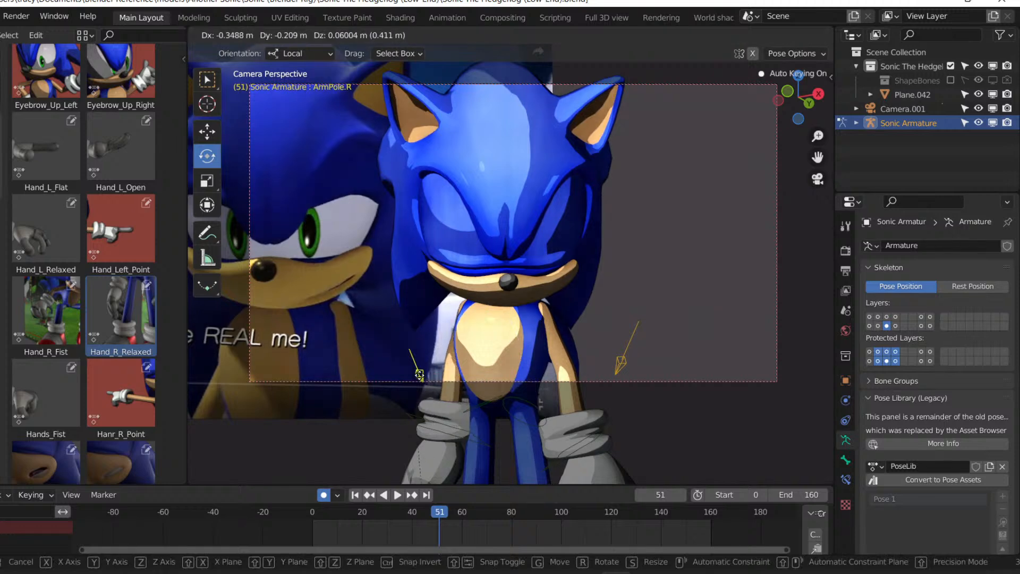
pyautogui.click(397, 404)
pyautogui.moveTo(441, 513); pyautogui.dragTo(343, 504)
pyautogui.press('g')
pyautogui.click(494, 378)
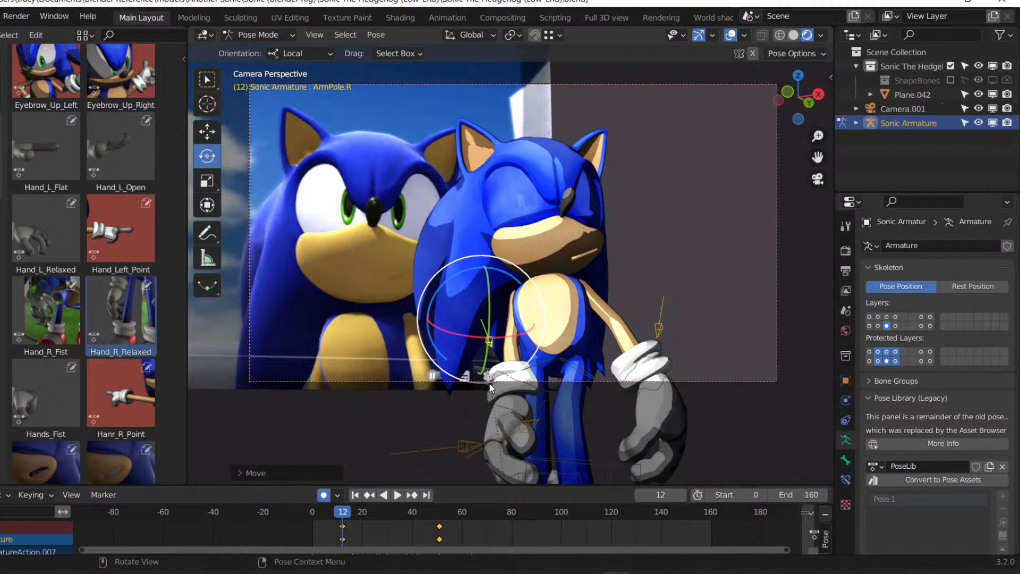
pyautogui.hotkey('ctrl', 's')
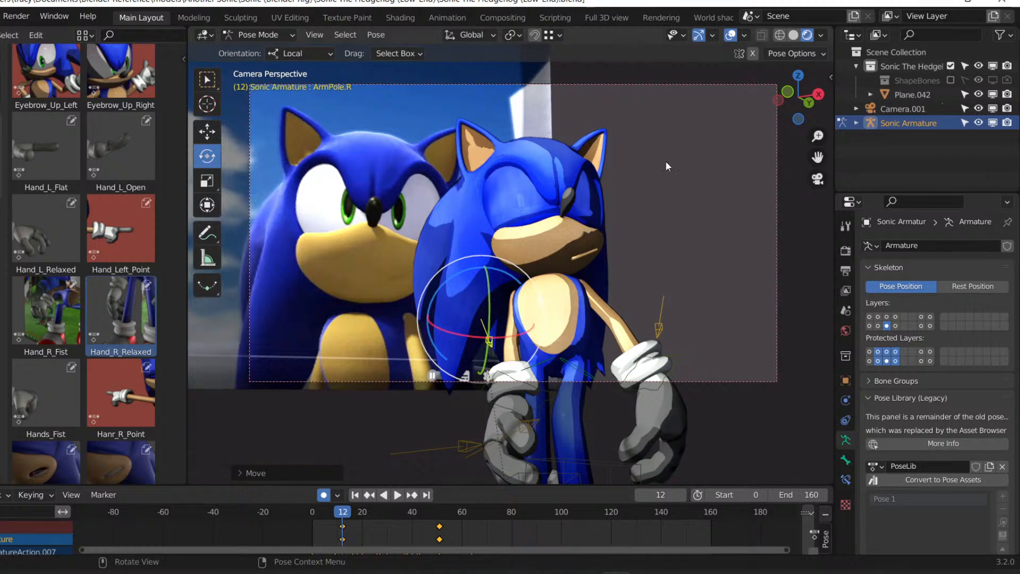
# Play the arm motion past frame 51, and move the handIK_R bone along the global Z axis at frame 37.
pyautogui.press('space')
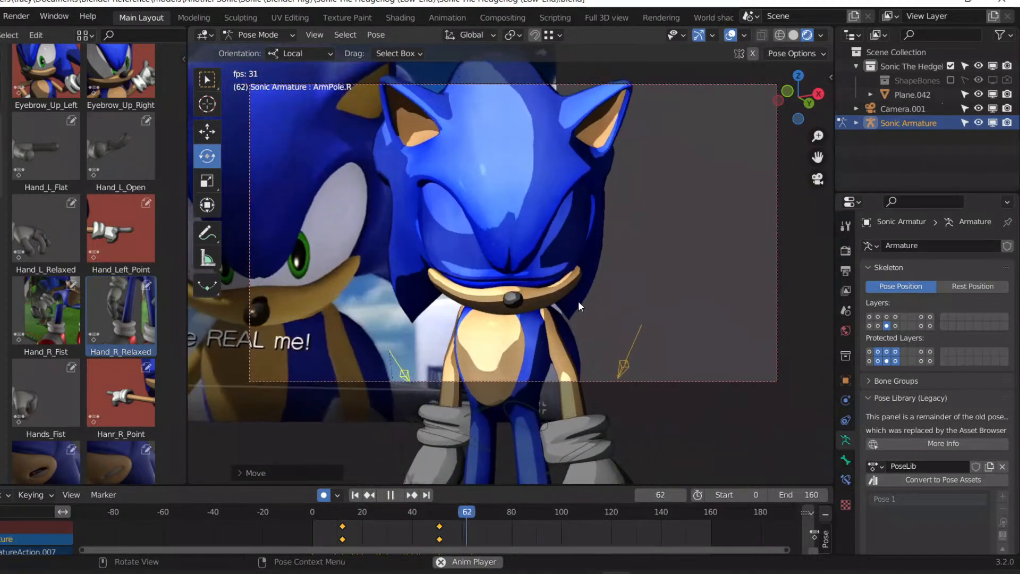
pyautogui.press('space')
pyautogui.moveTo(477, 510); pyautogui.dragTo(417, 512)
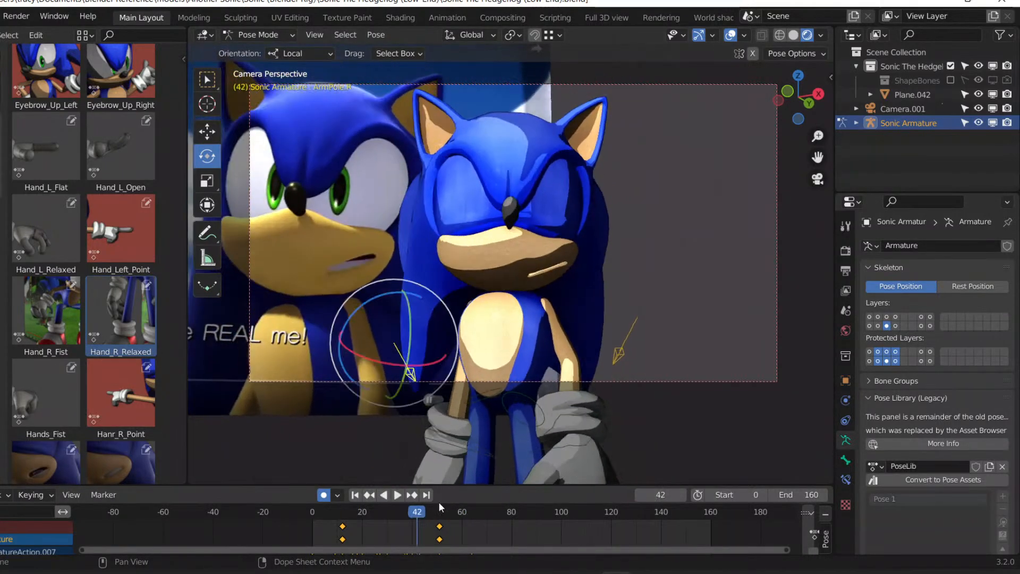
pyautogui.click(458, 448)
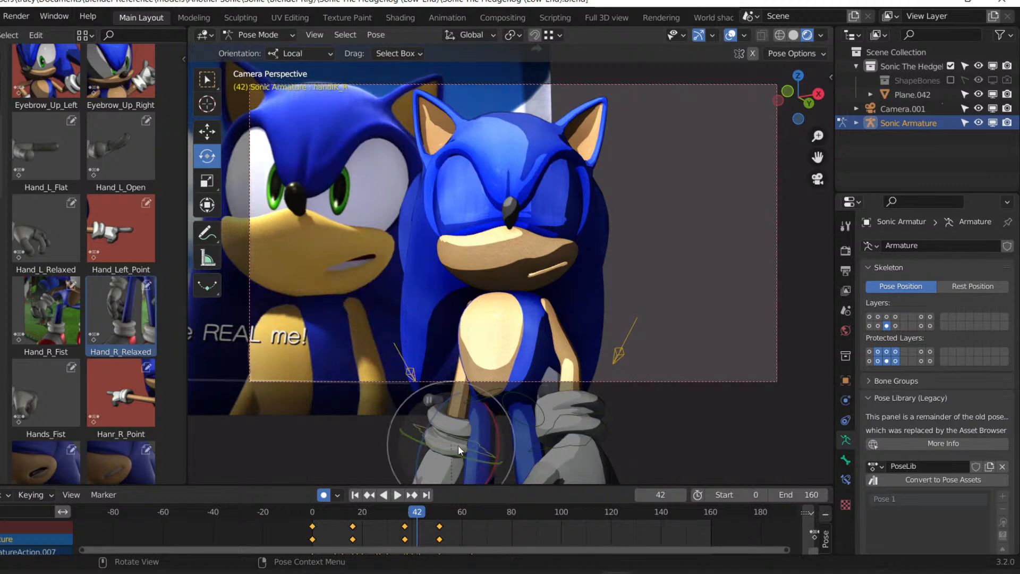
pyautogui.moveTo(414, 515); pyautogui.dragTo(405, 512)
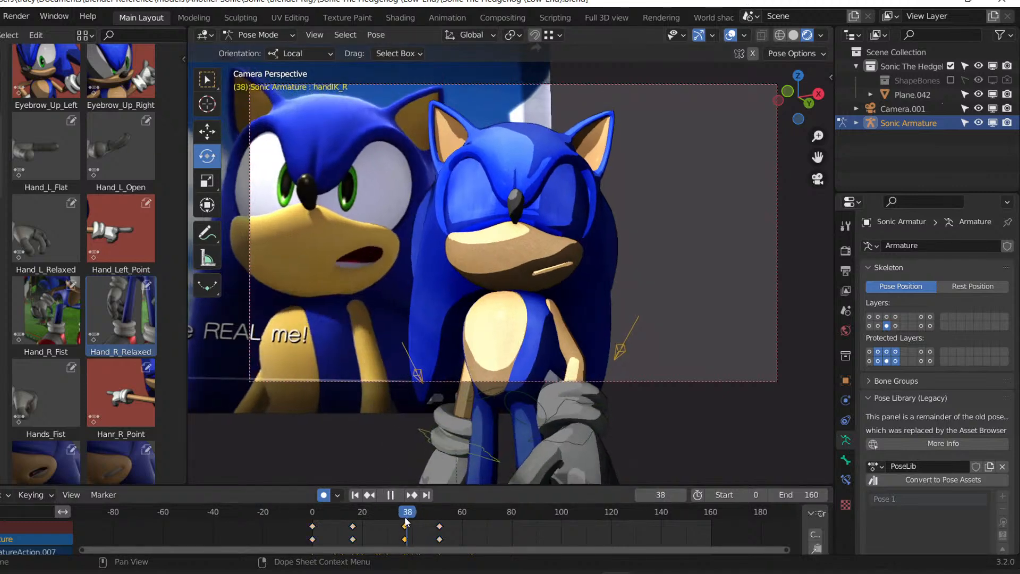
pyautogui.press('g')
pyautogui.press('z')
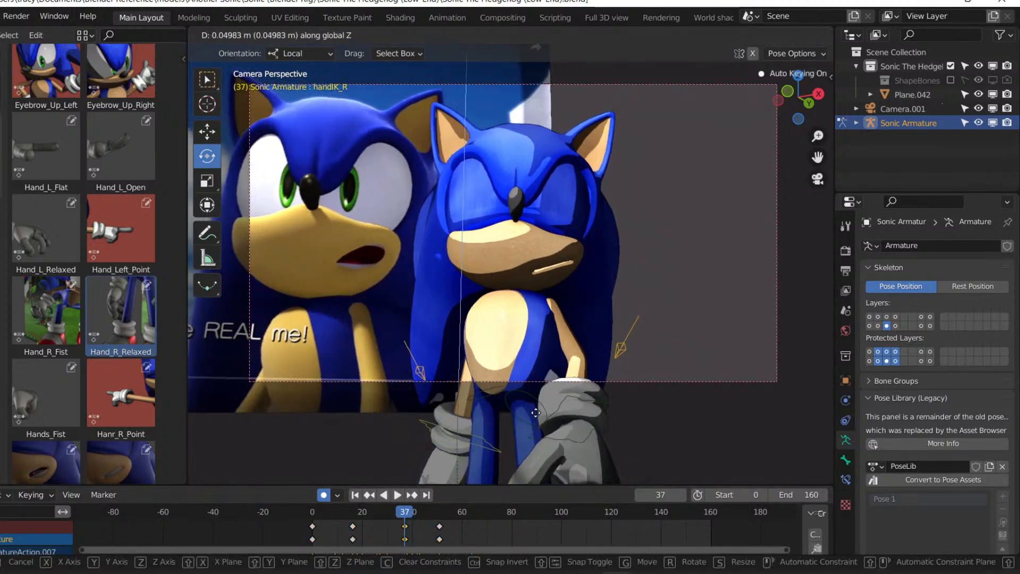
pyautogui.click(500, 474)
# Replay the motion from frame 16, and reposition and freely rotate the handIK_R bone at frame 51 from a side view.
pyautogui.moveTo(403, 514); pyautogui.dragTo(351, 514)
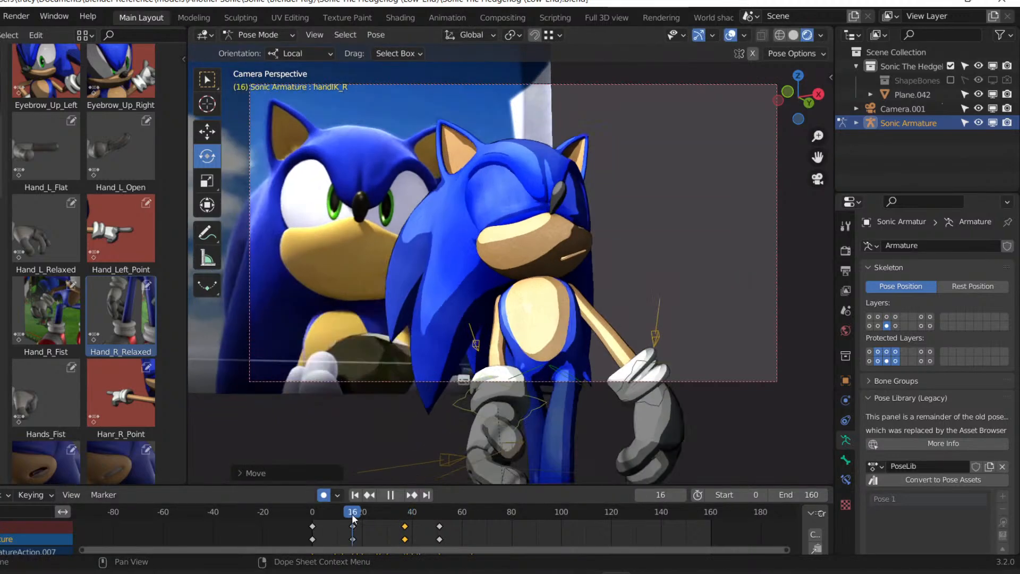
pyautogui.press('space')
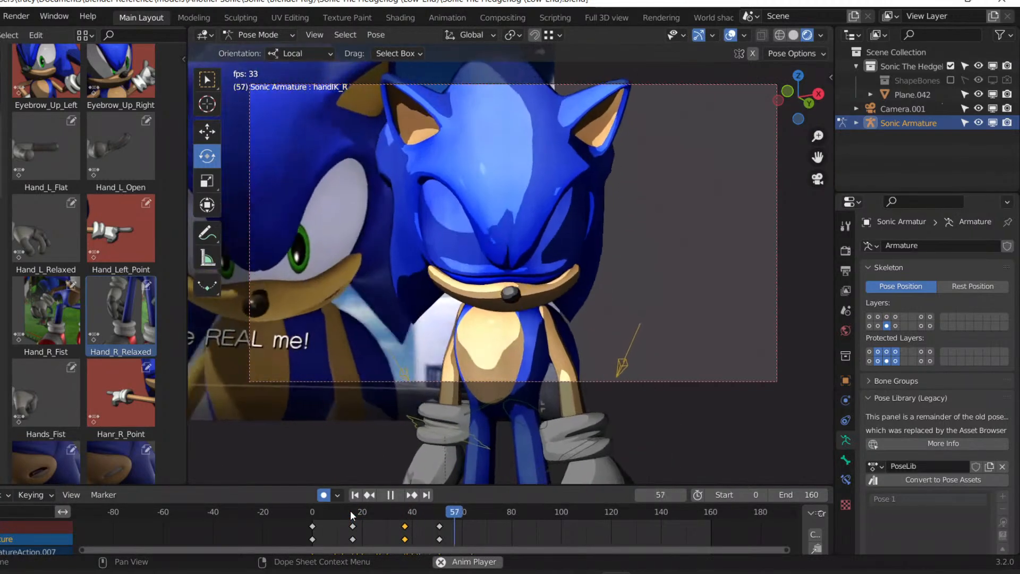
pyautogui.press('space')
pyautogui.moveTo(459, 514); pyautogui.dragTo(440, 512)
pyautogui.moveTo(588, 409); pyautogui.dragTo(425, 396, button='middle')
pyautogui.press('g')
pyautogui.click(522, 376)
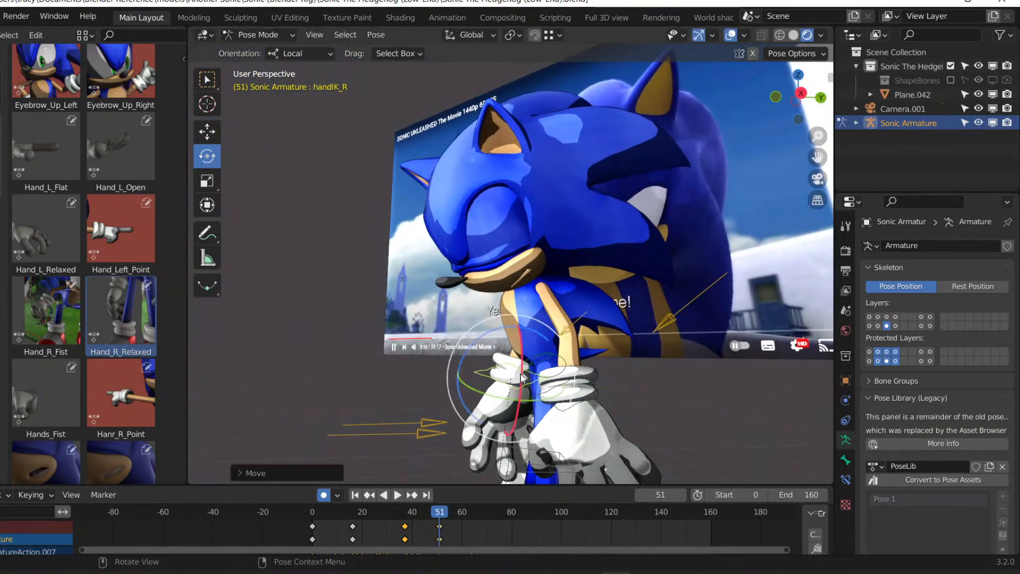
pyautogui.moveTo(464, 368); pyautogui.dragTo(489, 343)
pyautogui.click(489, 343)
pyautogui.moveTo(489, 342); pyautogui.dragTo(576, 346, button='middle')
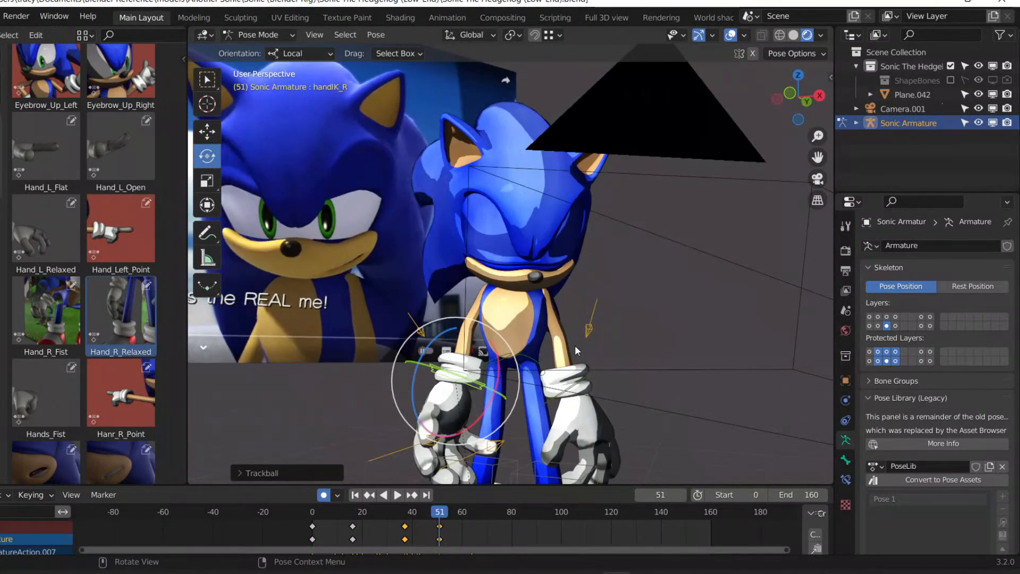
# Replay the camera view from the start of the animation several times to judge the arm and hand motion.
pyautogui.press('KP_0')
pyautogui.click(362, 495)
pyautogui.press('space')
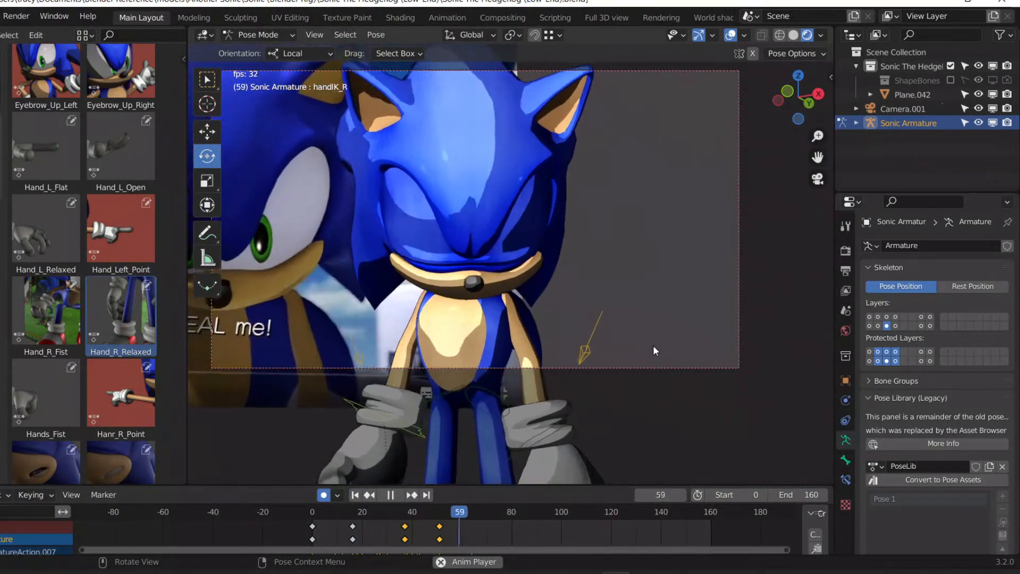
pyautogui.press('Escape')
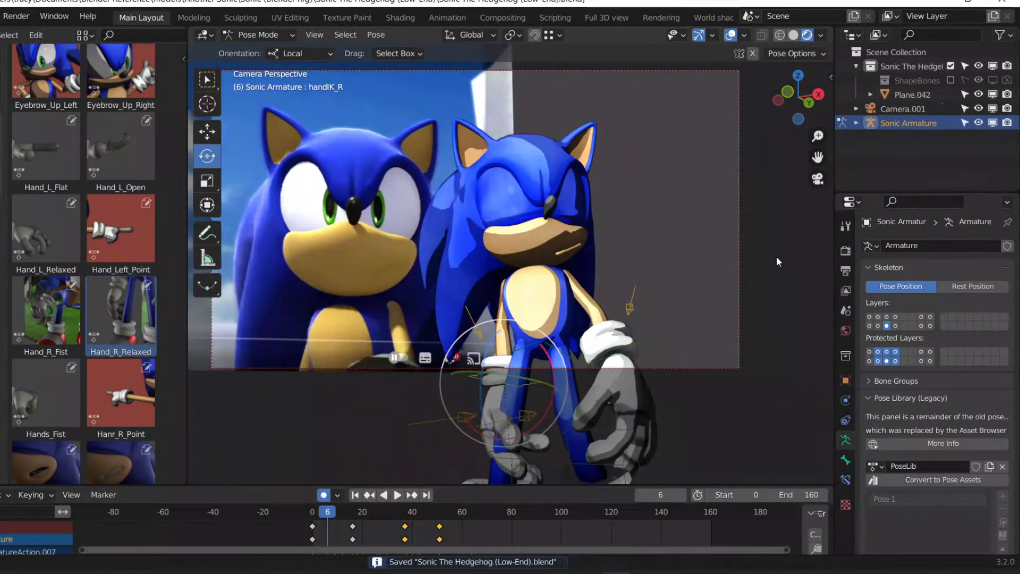
pyautogui.press('space')
pyautogui.scroll(-2, 24, 263)
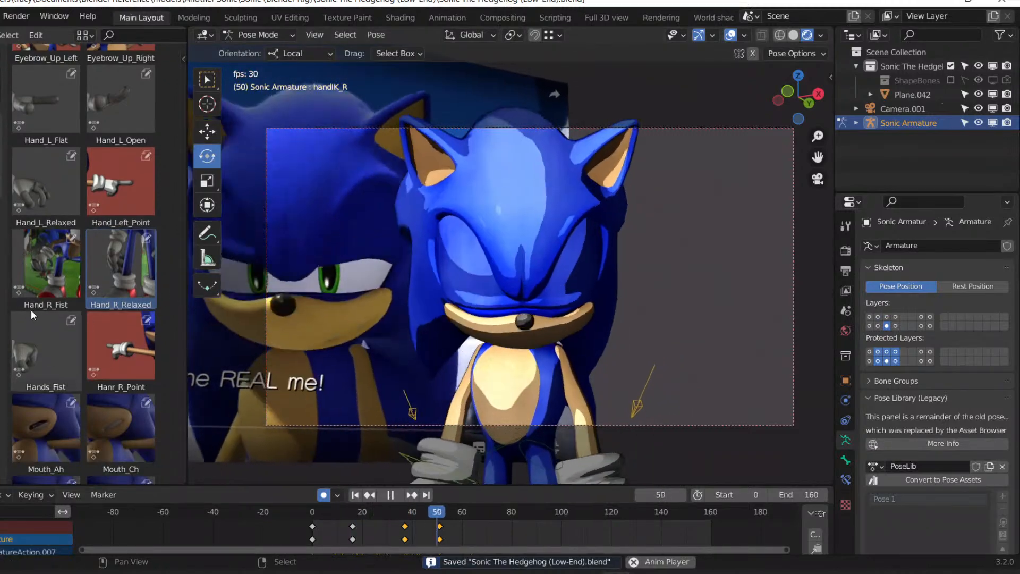
pyautogui.scroll(2, 33, 314)
pyautogui.press('space')
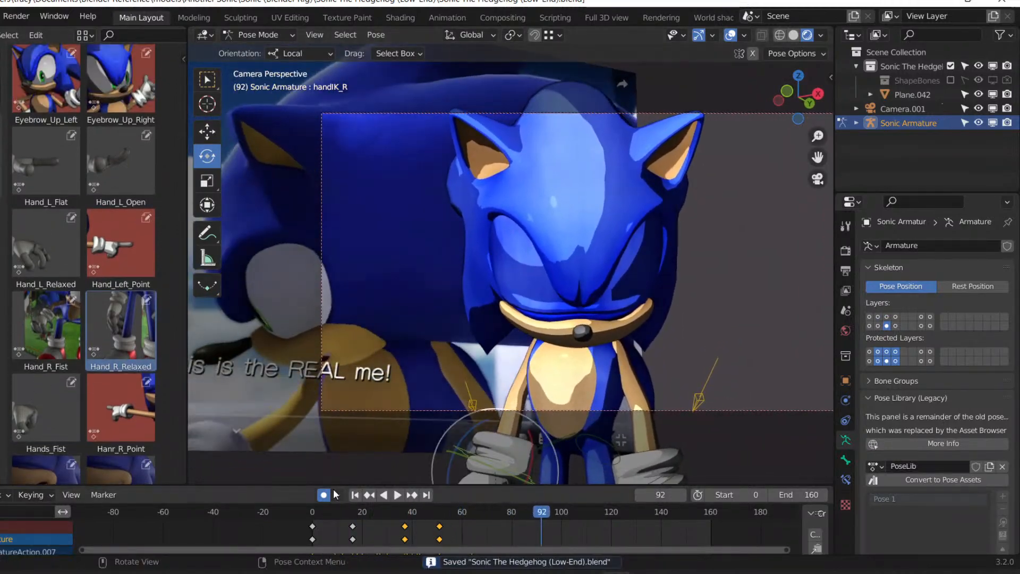
pyautogui.click(355, 495)
pyautogui.press('space')
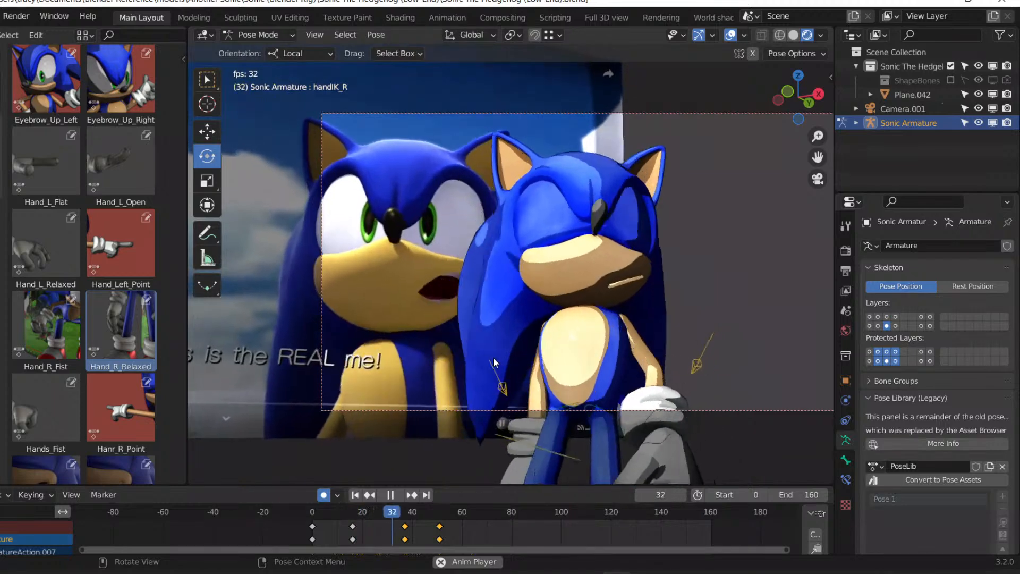
pyautogui.press('space')
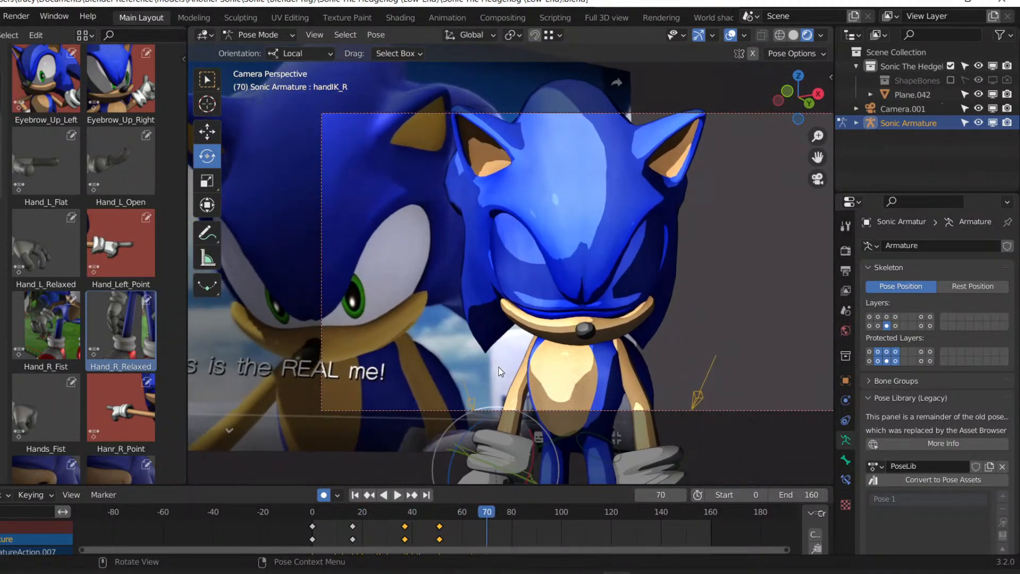
# Show only the main control bone layer, and rotate the Spine3 bone at frame 84 to turn Sonic's upper body toward the reference pose.
pyautogui.click(869, 318)
pyautogui.click(740, 280)
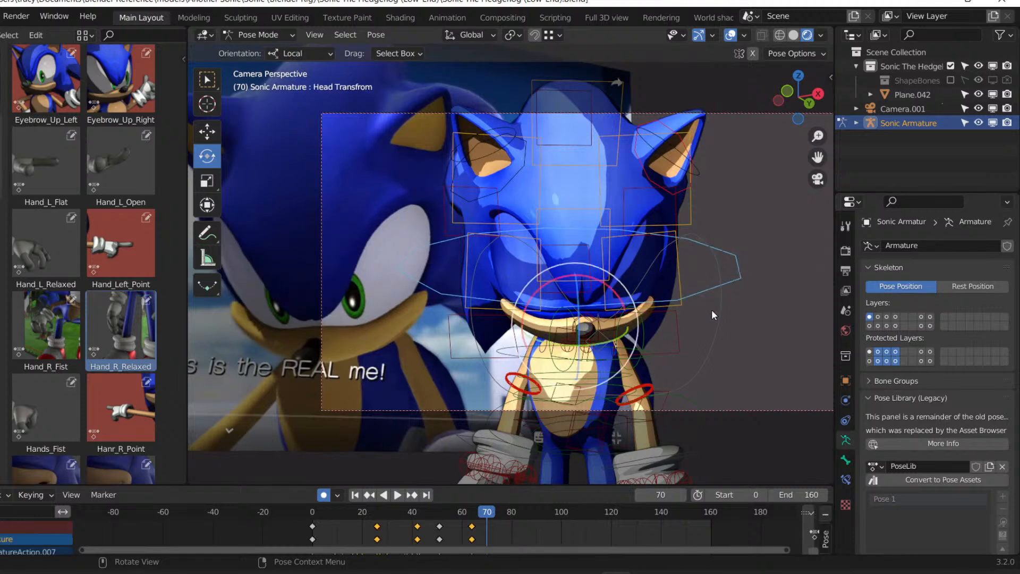
pyautogui.press('Left')
pyautogui.press('Left')
pyautogui.press('Left')
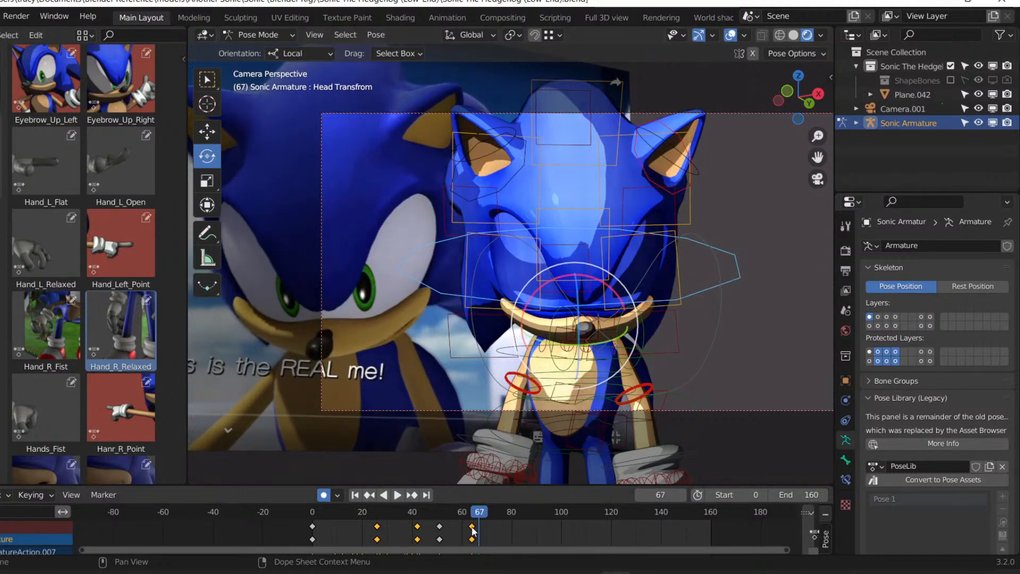
pyautogui.moveTo(481, 522); pyautogui.dragTo(522, 519)
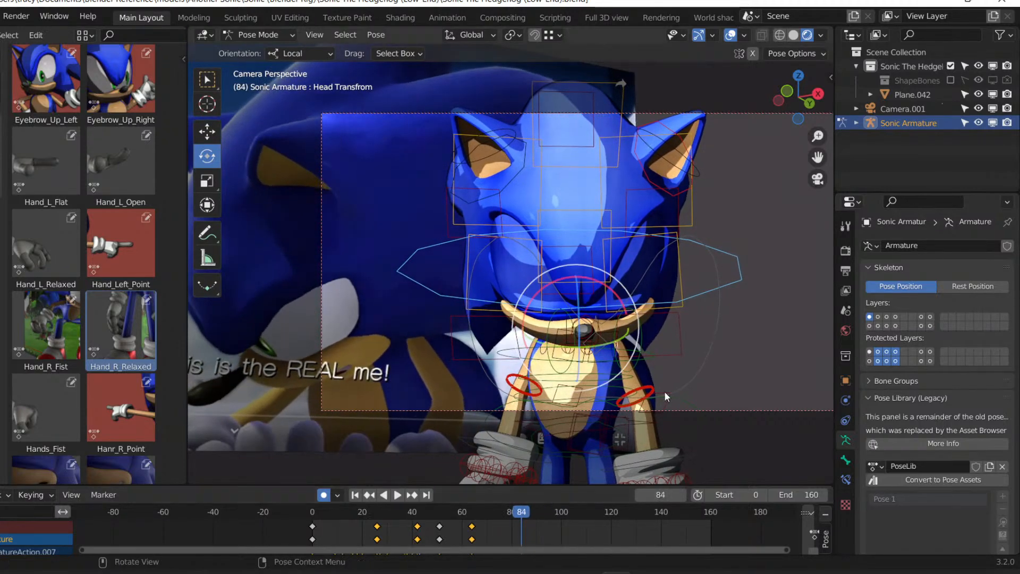
pyautogui.click(611, 393)
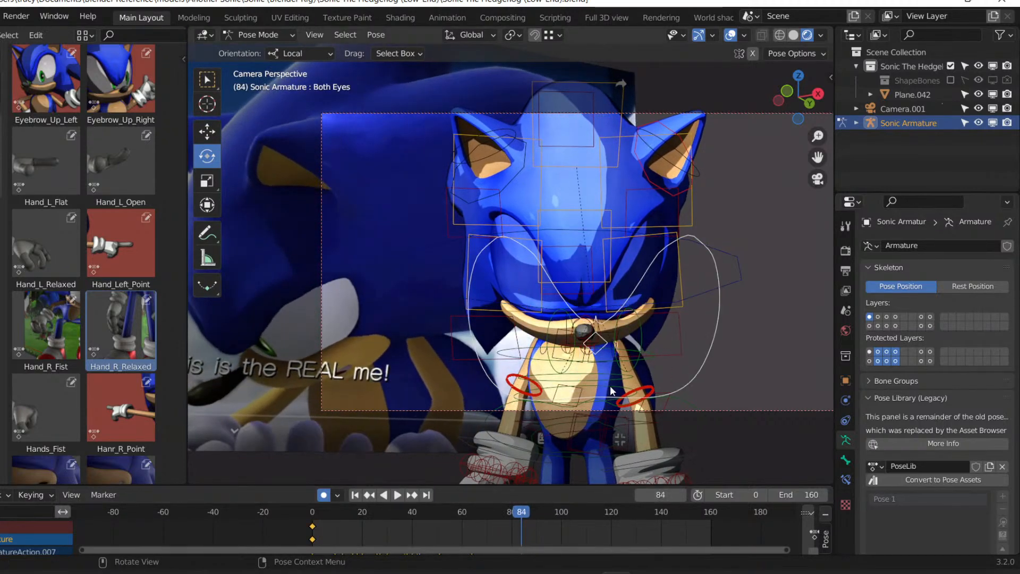
pyautogui.click(612, 400)
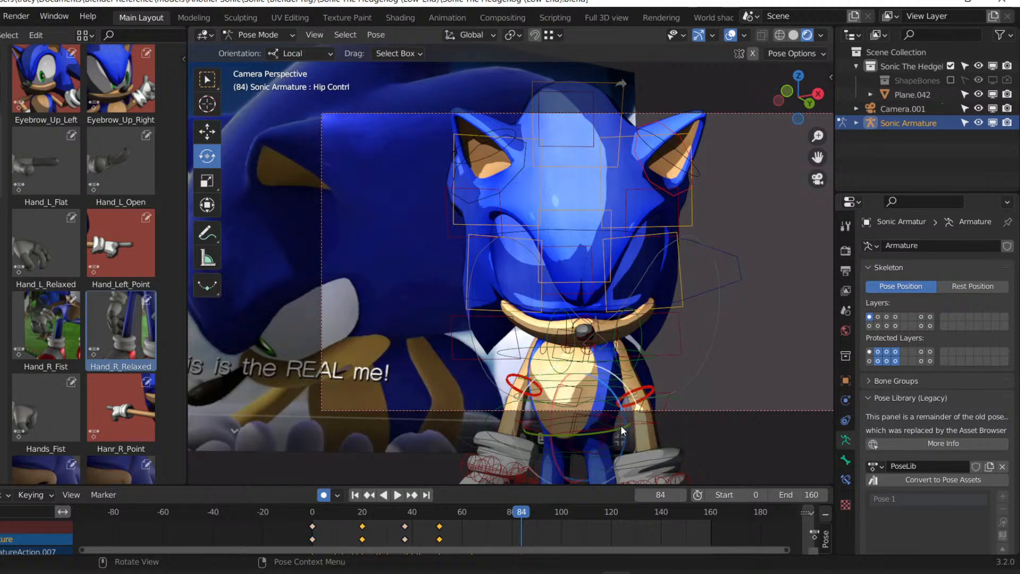
pyautogui.moveTo(610, 426); pyautogui.dragTo(707, 318)
pyautogui.click(602, 404)
pyautogui.click(602, 404)
pyautogui.click(603, 384)
pyautogui.click(625, 372)
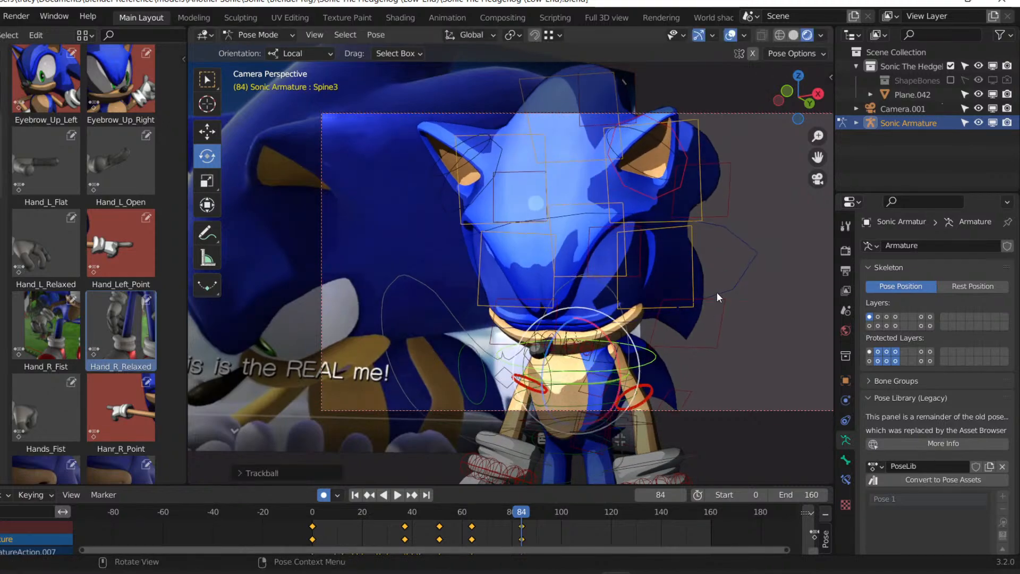
# Turn the Head Transfrom bone further at frame 84, and adjust its rotation slightly at frame 75.
pyautogui.click(634, 325)
pyautogui.moveTo(633, 325); pyautogui.dragTo(598, 297)
pyautogui.moveTo(518, 523)
pyautogui.mouseDown()
pyautogui.moveTo(479, 519)
pyautogui.moveTo(498, 521)
pyautogui.mouseUp()
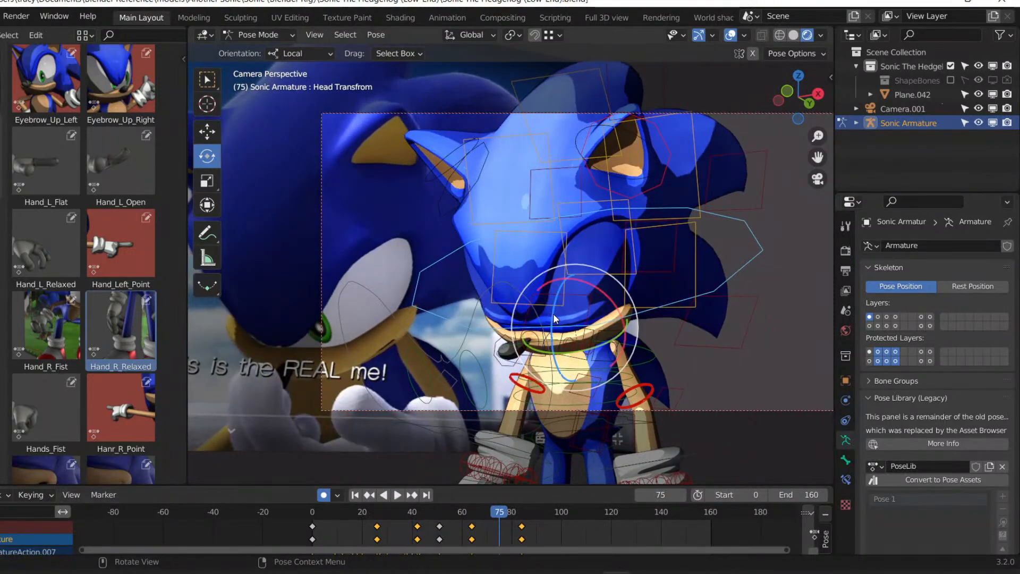
pyautogui.moveTo(550, 317); pyautogui.dragTo(551, 325)
# Replay the head turn several times in the camera view, and return to frame 26.
pyautogui.moveTo(501, 518); pyautogui.dragTo(454, 514)
pyautogui.press('space')
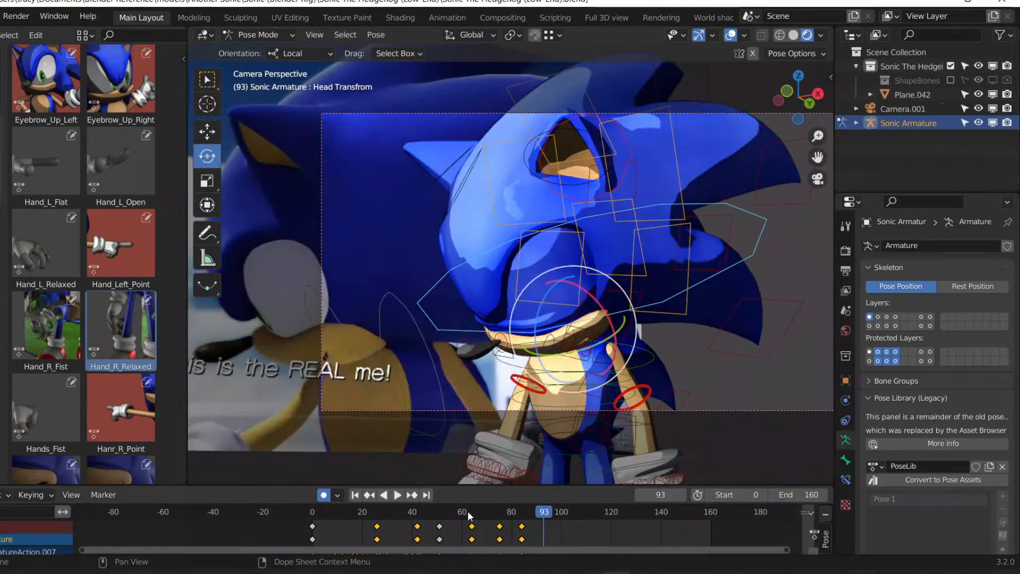
pyautogui.click(378, 514)
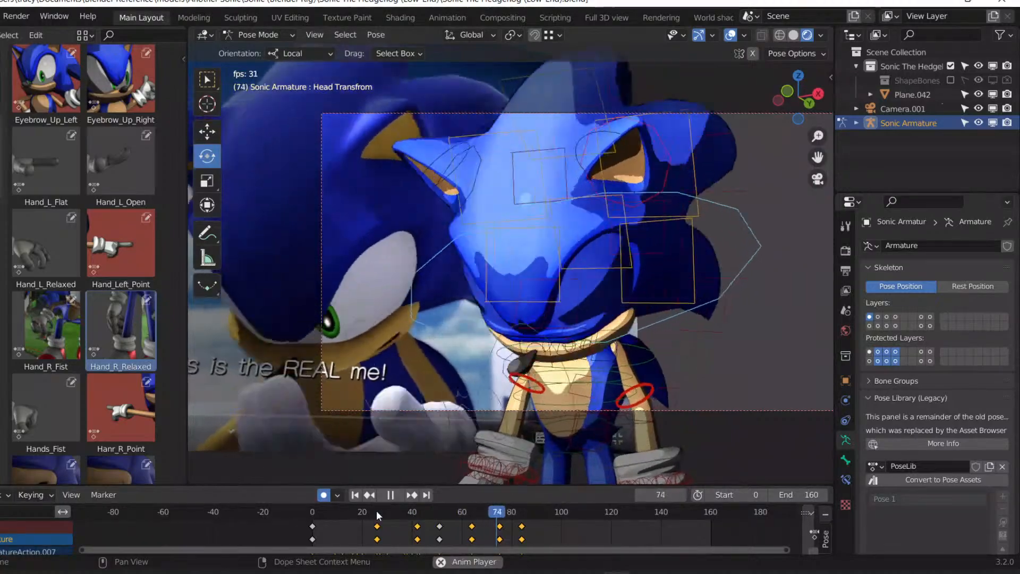
pyautogui.click(379, 514)
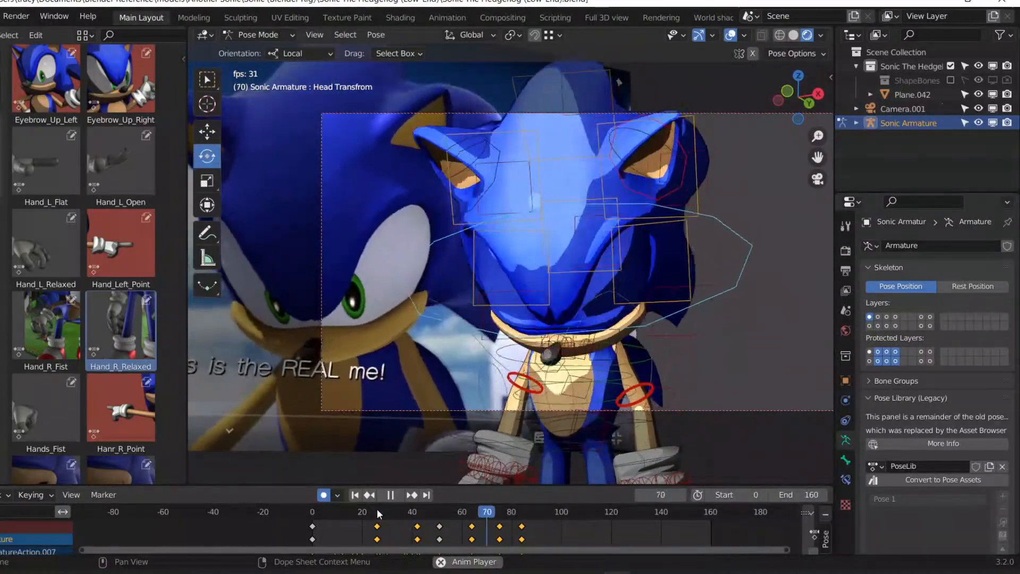
pyautogui.press('Escape')
pyautogui.click(377, 513)
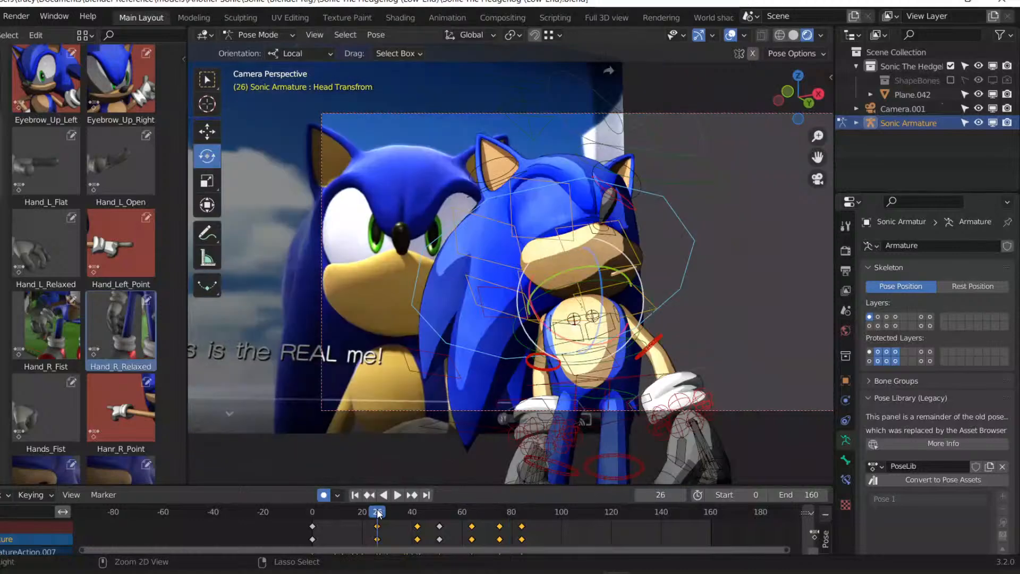
# Show only the hand IK bone layer, then move the handIK_R bone forward at frame 73 and rotate it to turn the right hand.
pyautogui.click(887, 326)
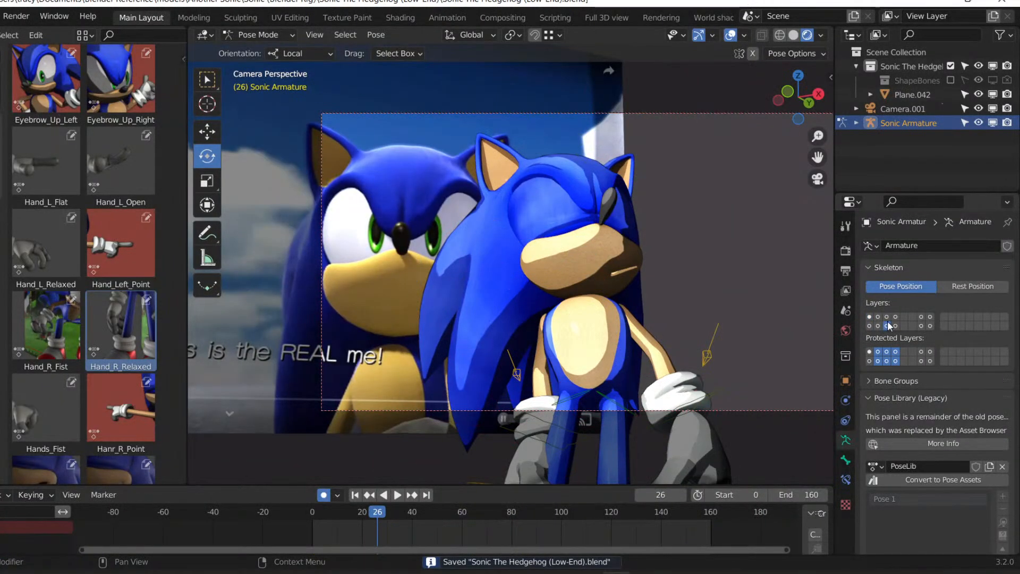
pyautogui.press('space')
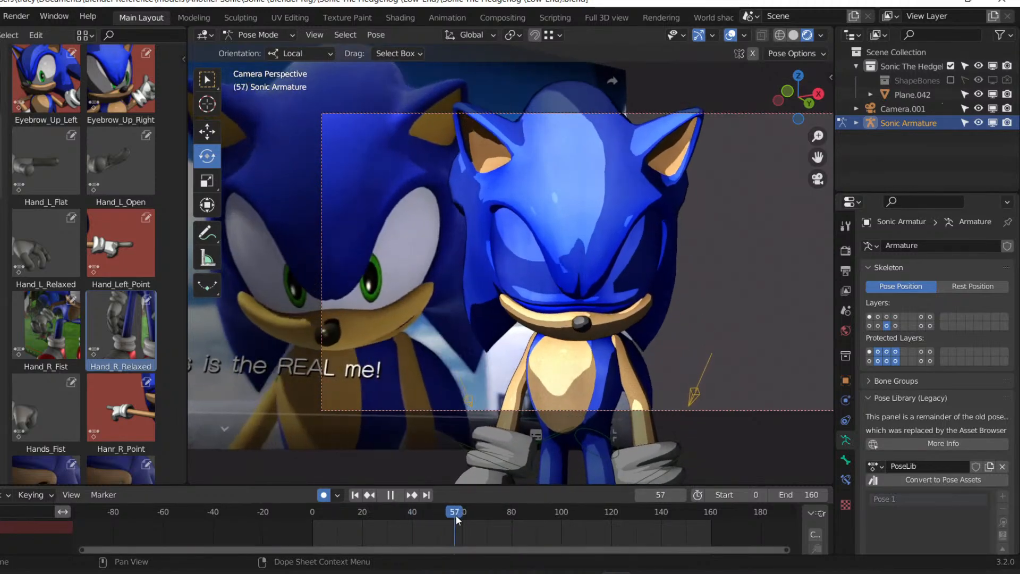
pyautogui.moveTo(479, 515); pyautogui.dragTo(495, 517)
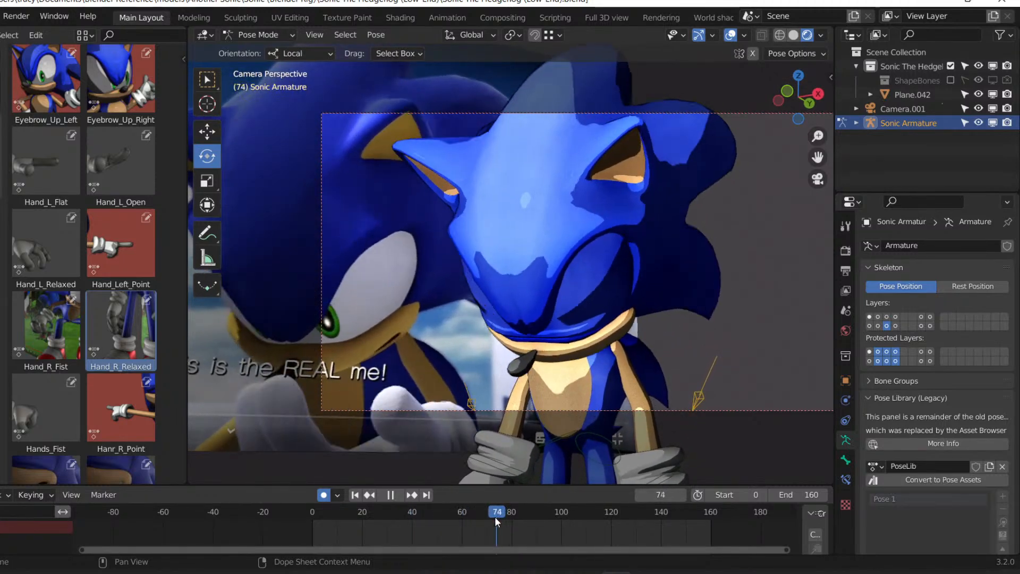
pyautogui.press('space')
pyautogui.click(505, 471)
pyautogui.moveTo(592, 417); pyautogui.dragTo(478, 403, button='middle')
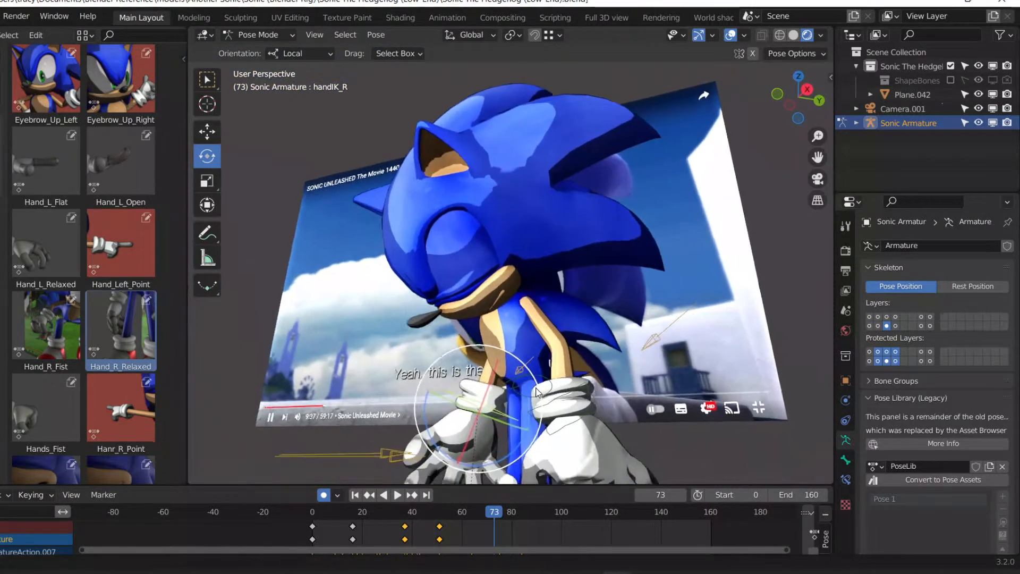
pyautogui.press('g')
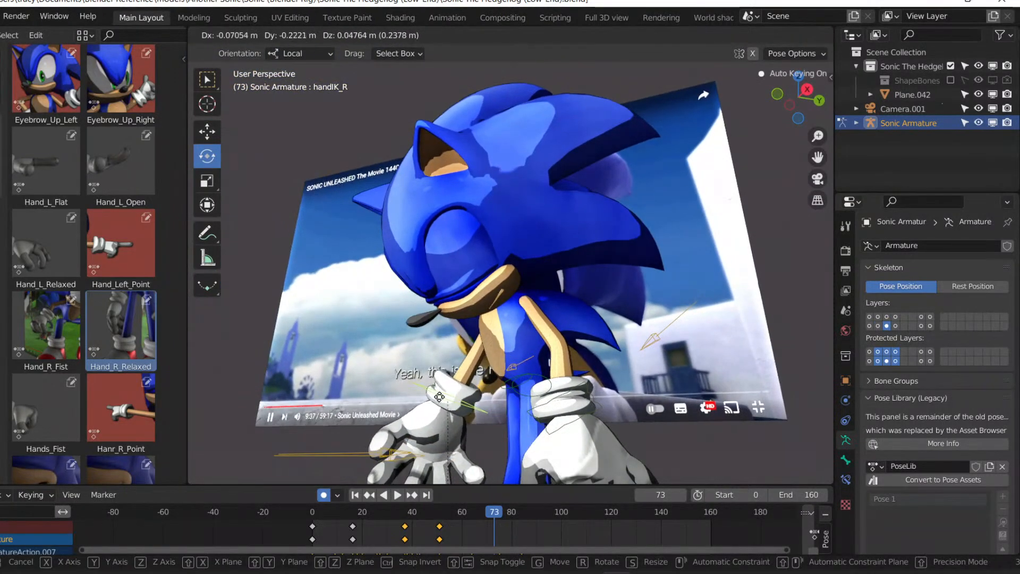
pyautogui.click(390, 416)
pyautogui.moveTo(450, 424); pyautogui.dragTo(466, 429)
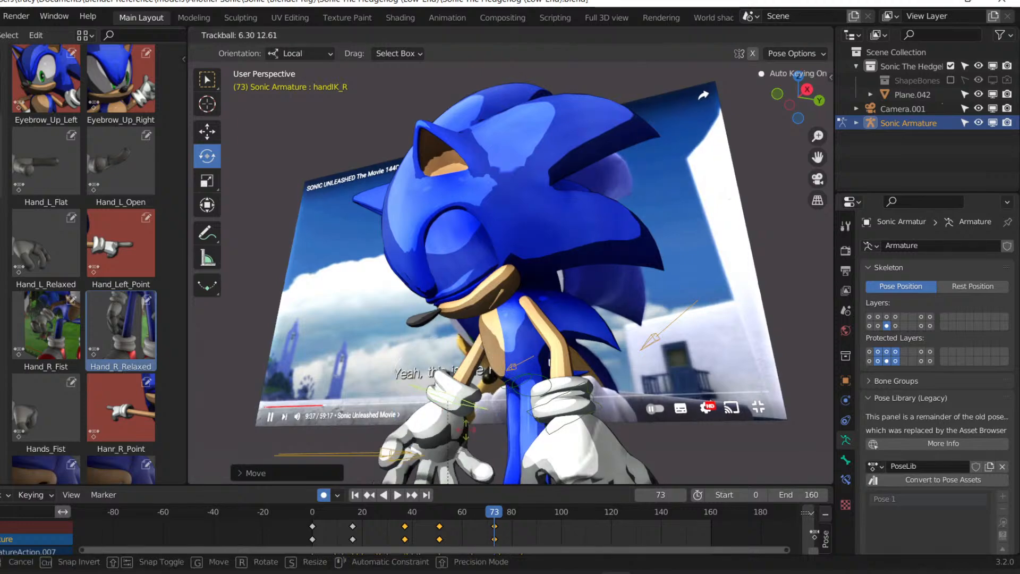
pyautogui.click(558, 428)
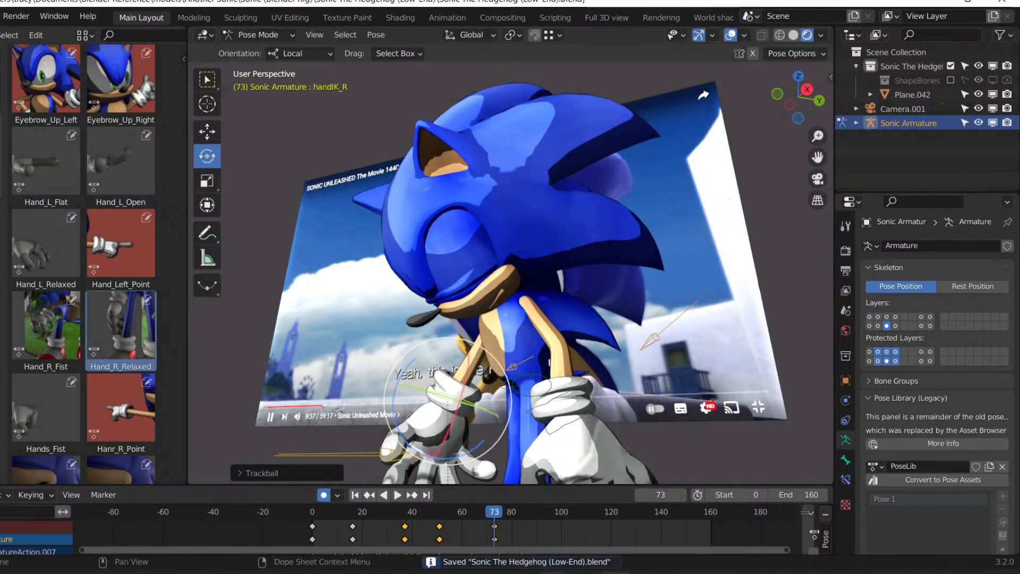
# Rotate the handIK_L bone at frame 73, and raise the left hand in the camera view to match the reference pose.
pyautogui.moveTo(553, 563)
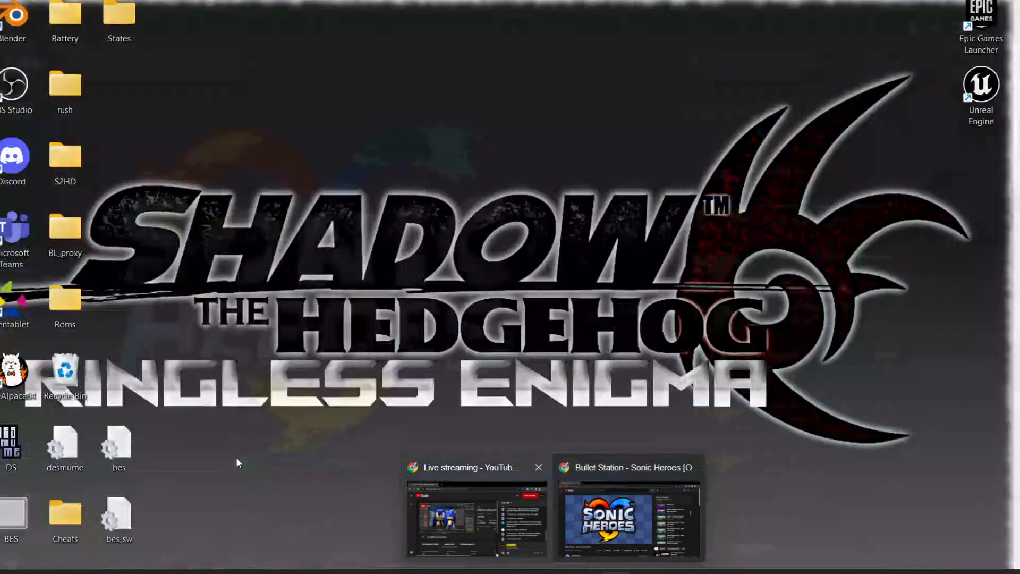
pyautogui.scroll(5, 603, 397)
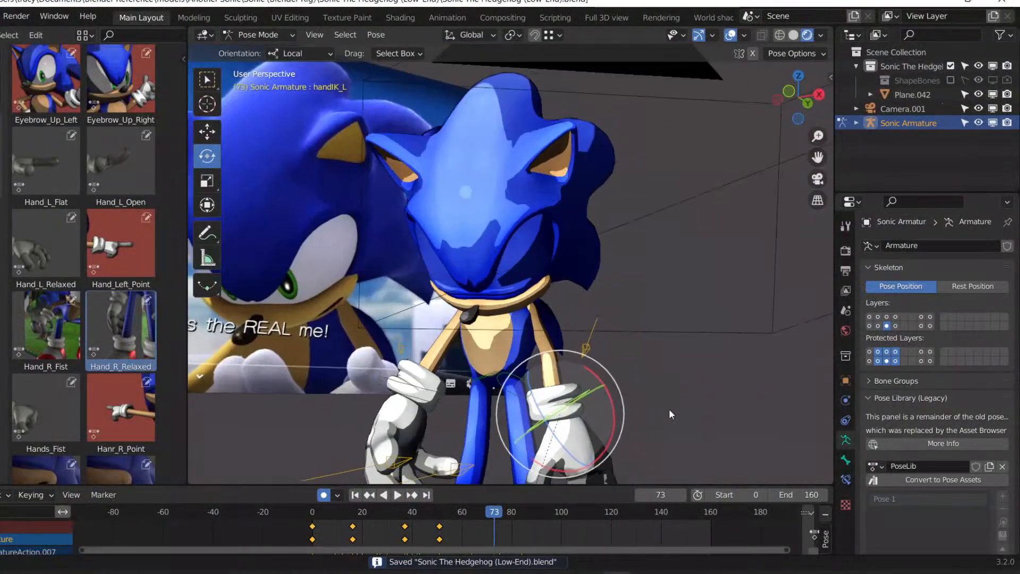
pyautogui.moveTo(544, 391); pyautogui.dragTo(549, 405)
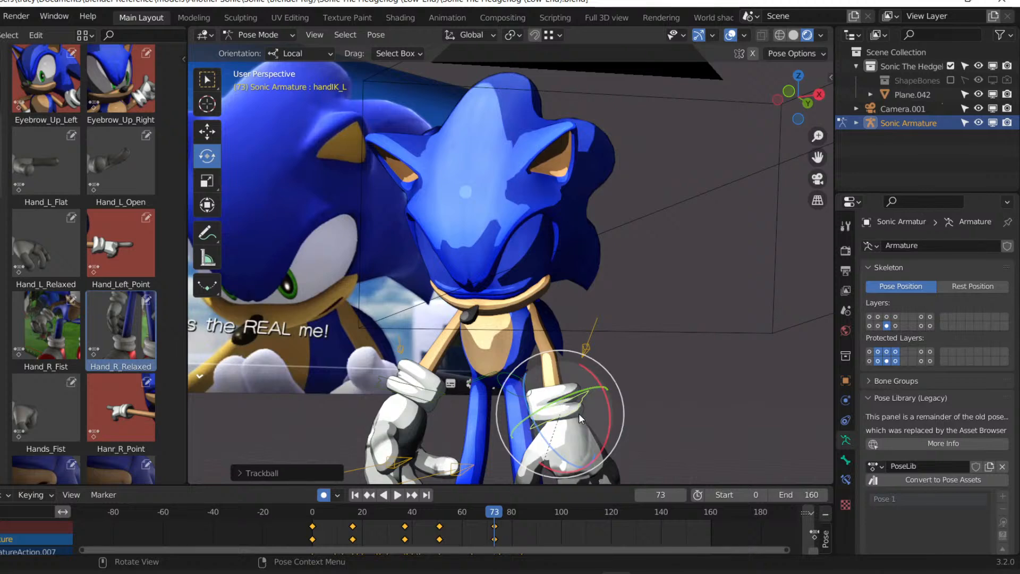
pyautogui.press('KP_0')
pyautogui.press('g')
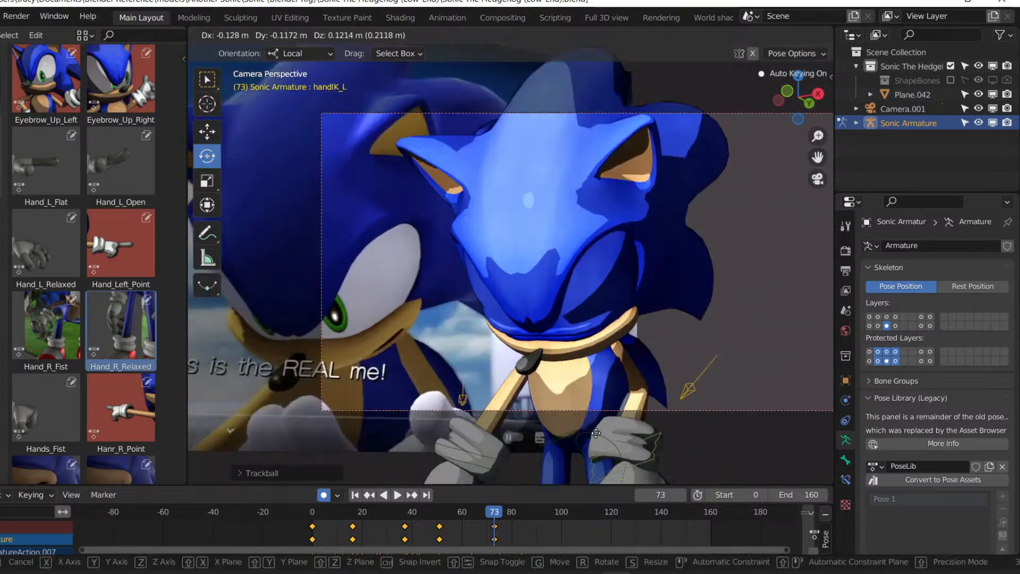
pyautogui.click(686, 441)
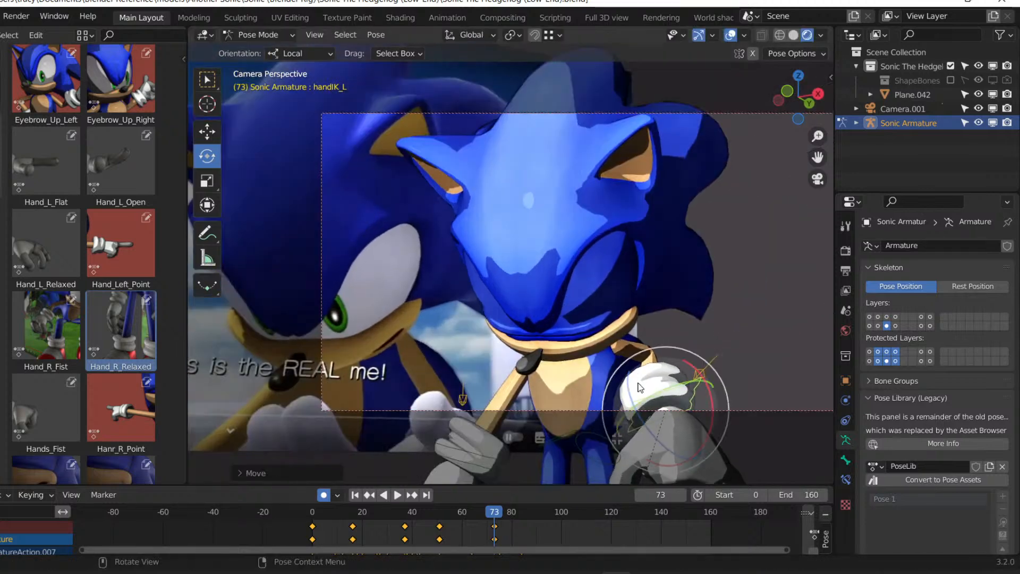
# At frame 73, move the left hand IK control and rotate it so the palm turns upward.
pyautogui.moveTo(686, 441); pyautogui.dragTo(549, 388, button='middle')
pyautogui.press('g')
pyautogui.click(449, 367)
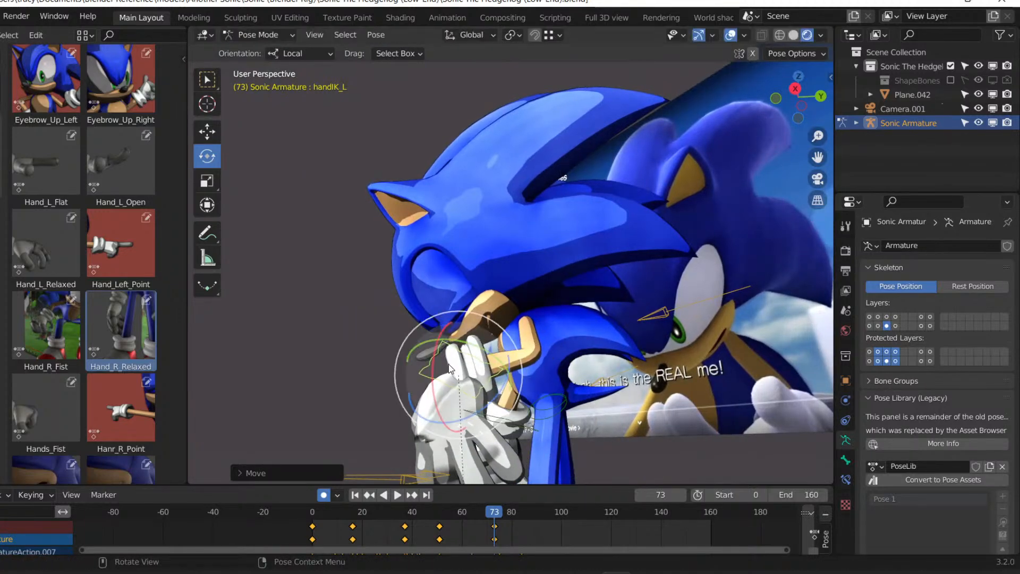
pyautogui.press('r')
pyautogui.click(508, 287)
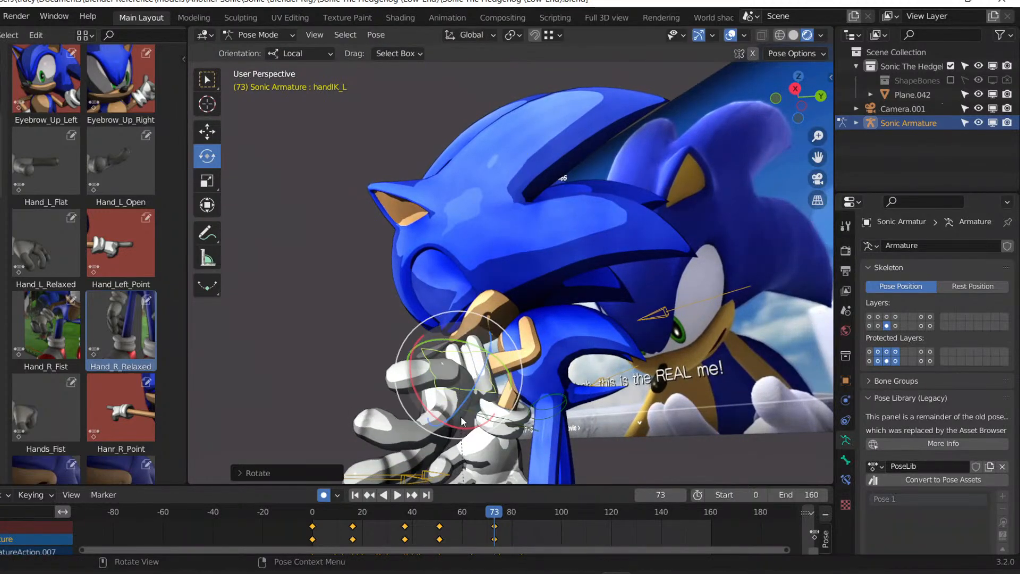
pyautogui.press('r')
pyautogui.click(415, 403)
pyautogui.press('KP_0')
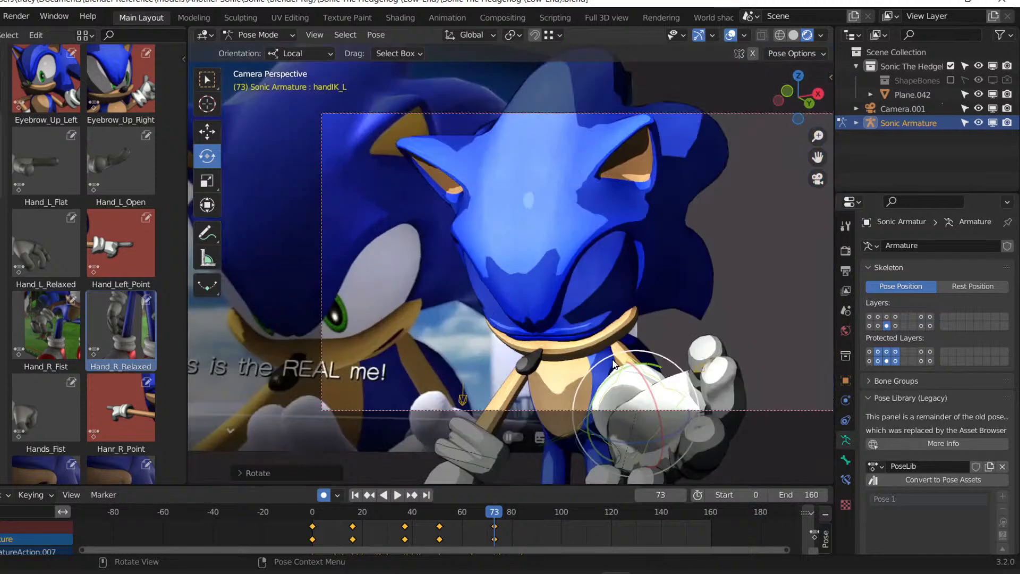
# Fine-tune the left hand's orientation at frame 73 with free trackball rotations and shift the hand slightly upward.
pyautogui.press('r')
pyautogui.press('r')
pyautogui.click(652, 400)
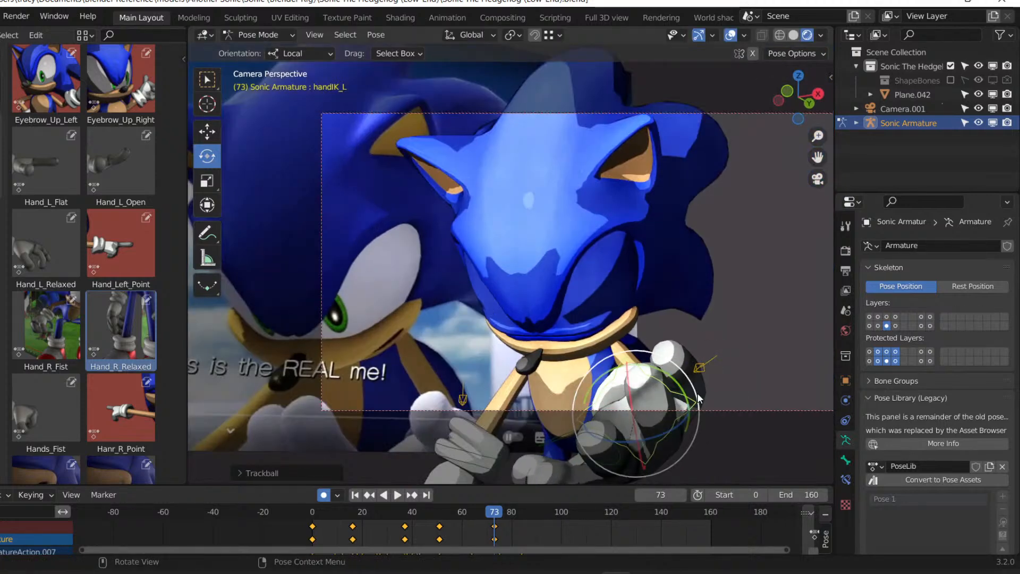
pyautogui.press('r')
pyautogui.click(691, 372)
pyautogui.press('r')
pyautogui.press('r')
pyautogui.click(683, 343)
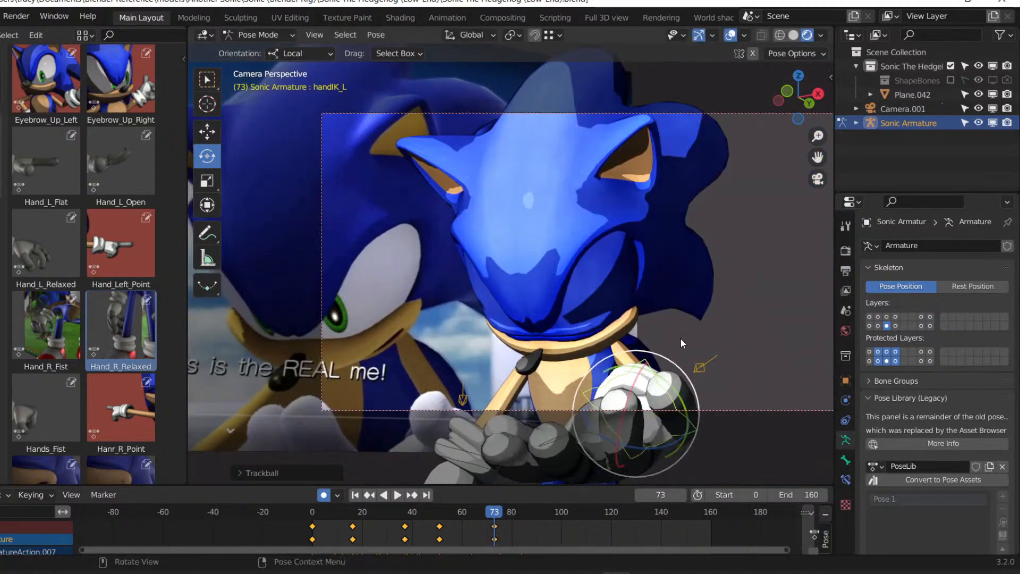
pyautogui.press('g')
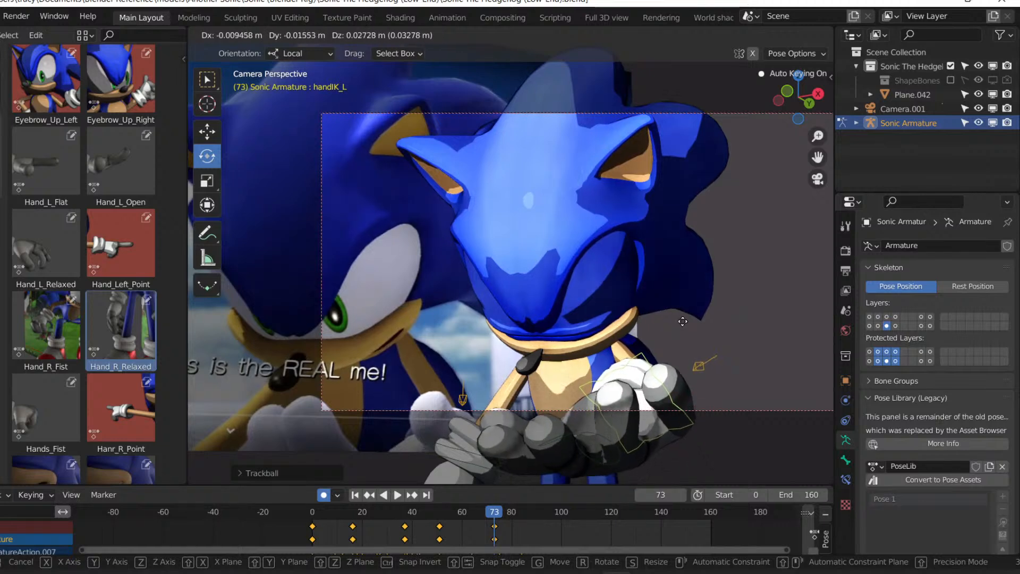
pyautogui.click(522, 458)
# At frame 84, rotate the left hand IK control inward and lower it in front of the waist.
pyautogui.moveTo(489, 508); pyautogui.dragTo(408, 511)
pyautogui.press('space')
pyautogui.press('space')
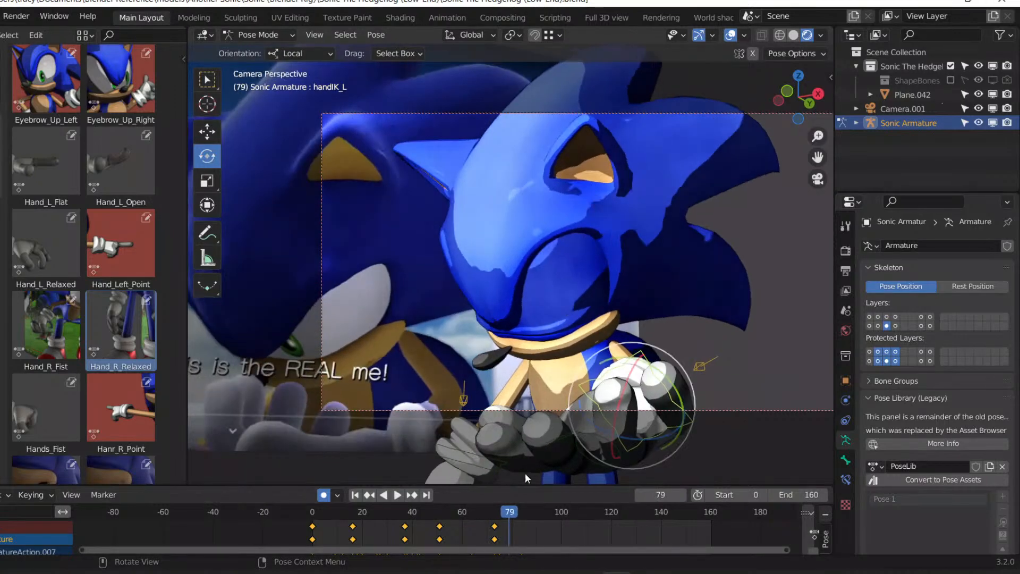
pyautogui.click(512, 512)
pyautogui.press('space')
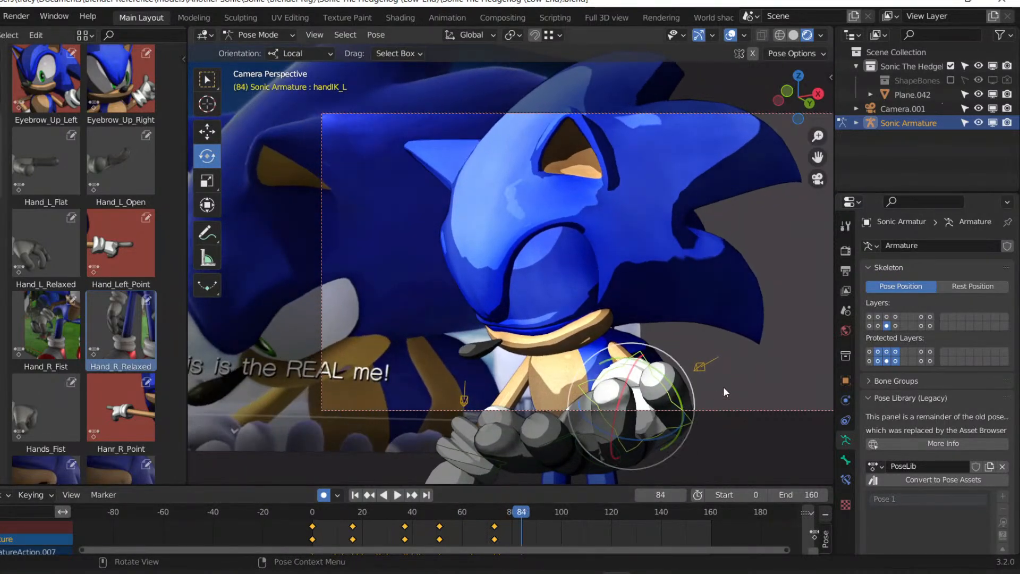
pyautogui.moveTo(682, 398); pyautogui.dragTo(640, 392)
pyautogui.press('g')
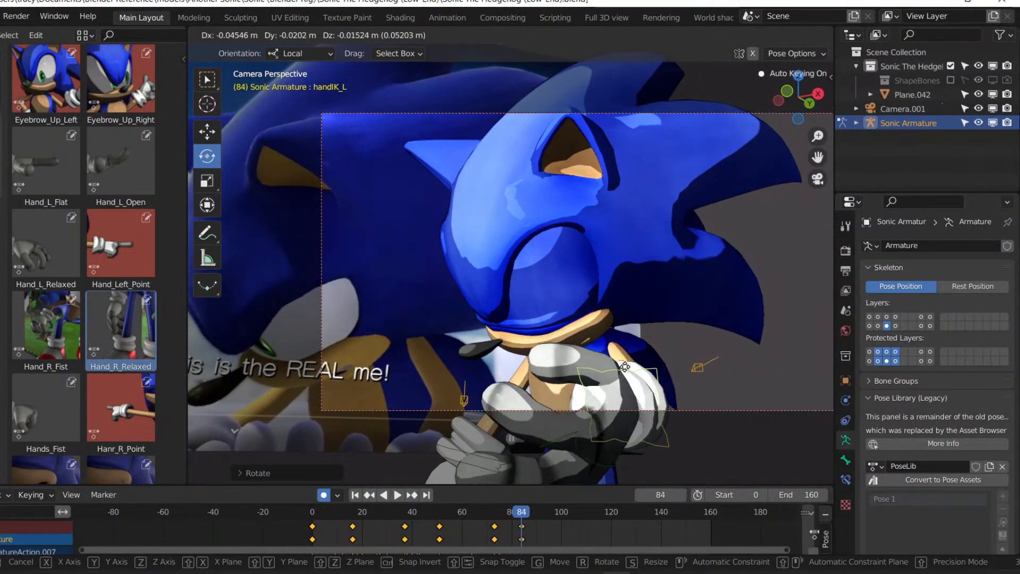
pyautogui.click(601, 413)
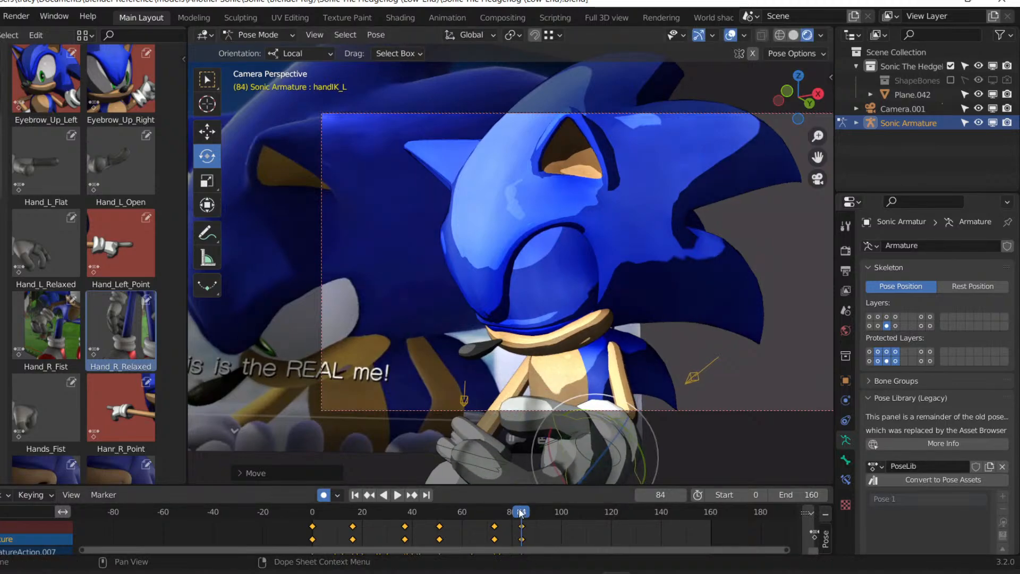
# At frame 95, lower the left hand to Sonic's side, rotate it to hang naturally, and save the file.
pyautogui.press('space')
pyautogui.press('space')
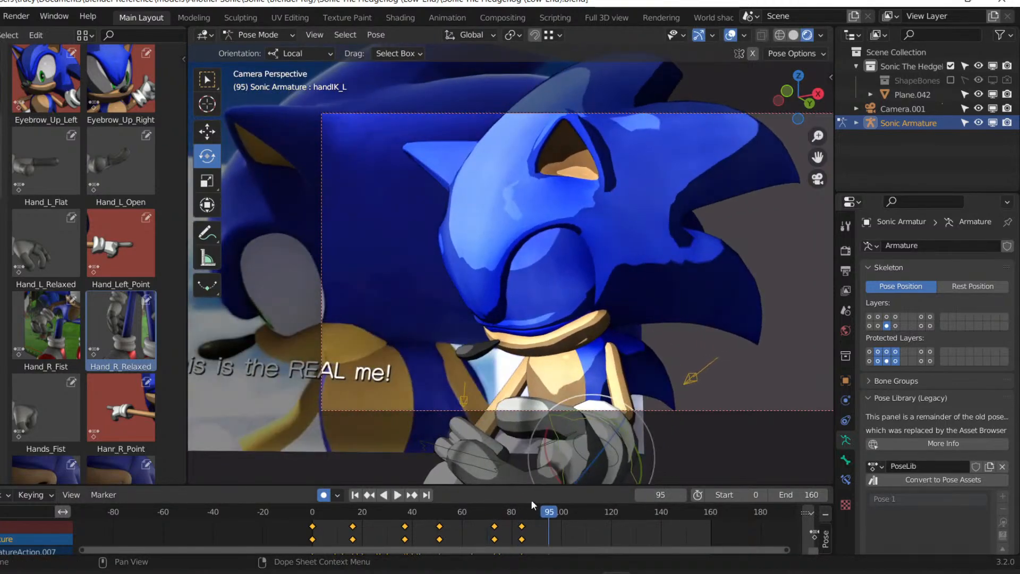
pyautogui.moveTo(574, 436); pyautogui.dragTo(515, 449, button='middle')
pyautogui.press('g')
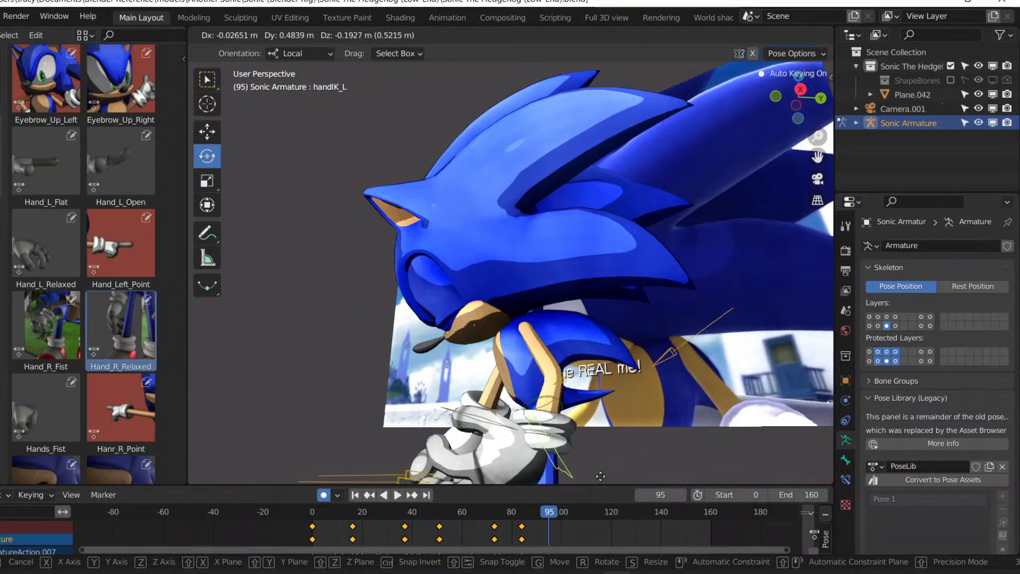
pyautogui.click(602, 479)
pyautogui.moveTo(611, 452); pyautogui.dragTo(594, 309)
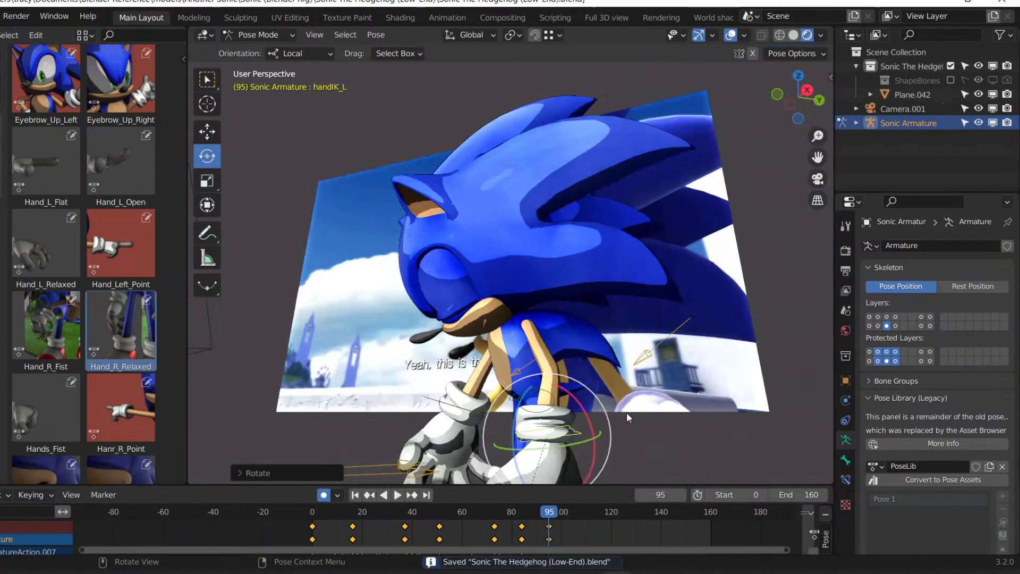
pyautogui.press('KP_0')
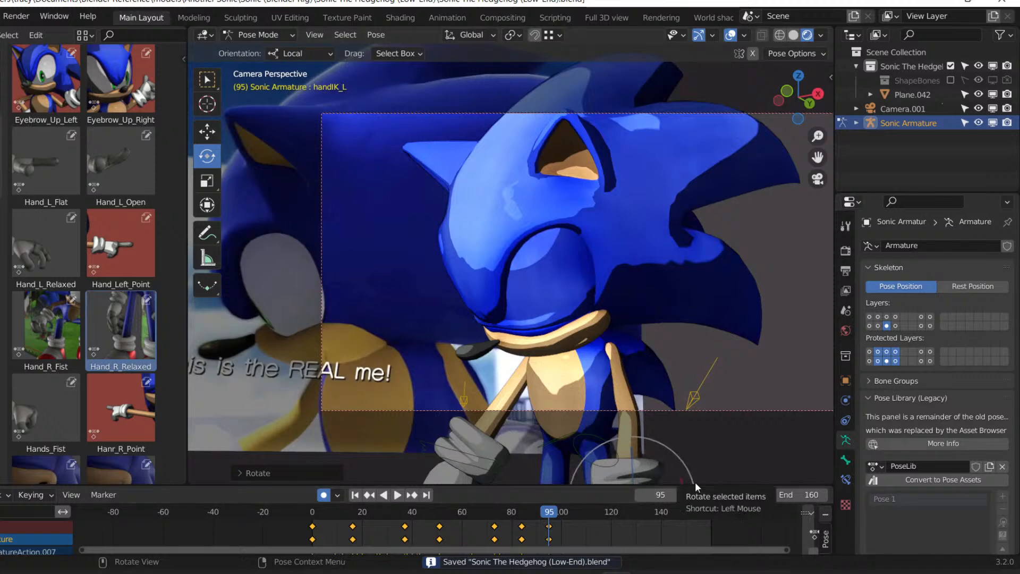
pyautogui.moveTo(697, 487); pyautogui.dragTo(686, 455)
pyautogui.hotkey('ctrl', 's')
# Replay the motion from about frame 73, and at frame 100 rotate and raise the right hand IK control.
pyautogui.moveTo(551, 513); pyautogui.dragTo(497, 513)
pyautogui.press('space')
pyautogui.press('space')
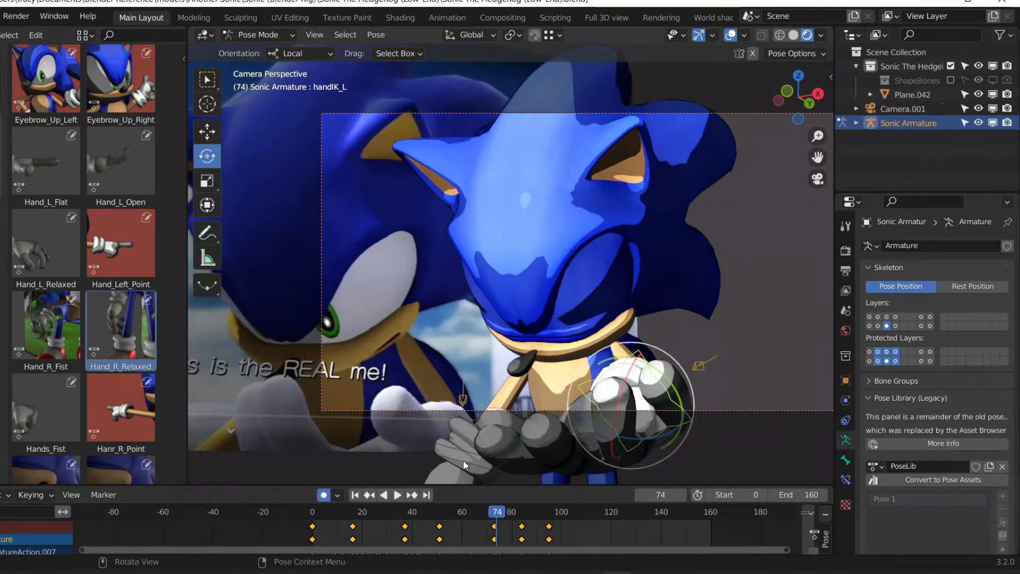
pyautogui.press('space')
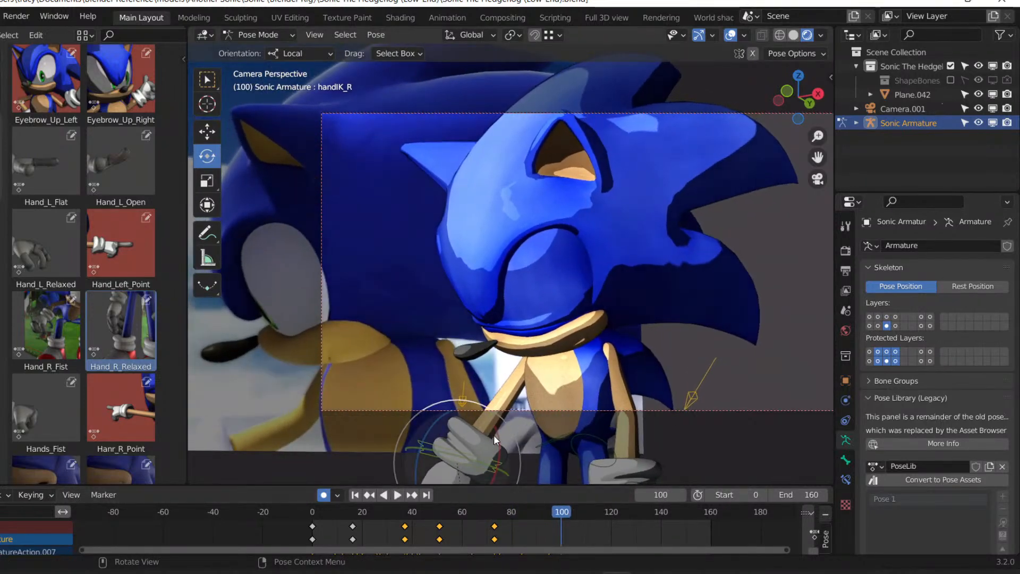
pyautogui.moveTo(464, 429); pyautogui.dragTo(455, 419)
pyautogui.press('Return')
pyautogui.press('g')
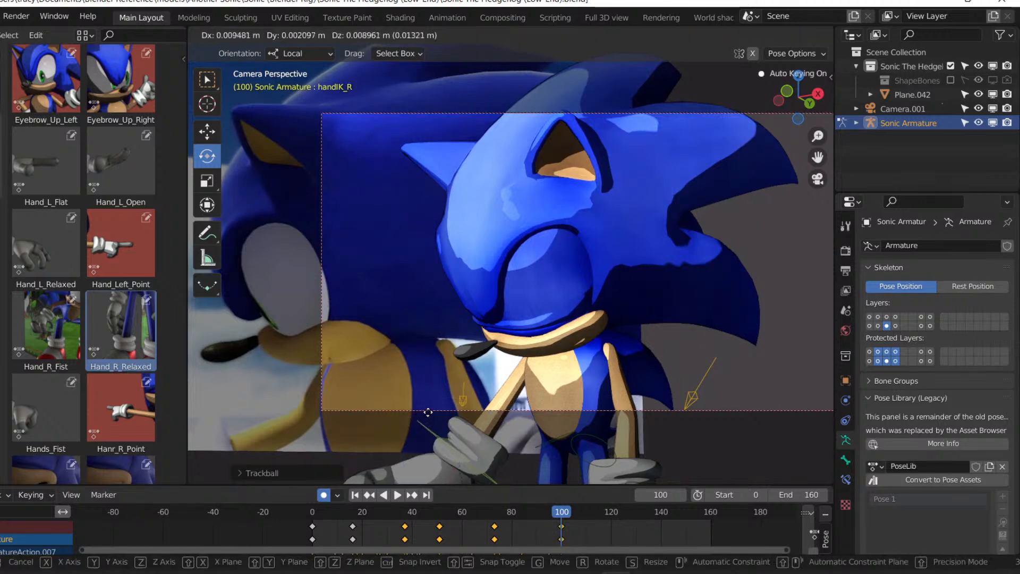
pyautogui.click(419, 383)
pyautogui.moveTo(420, 383); pyautogui.dragTo(439, 349, button='middle')
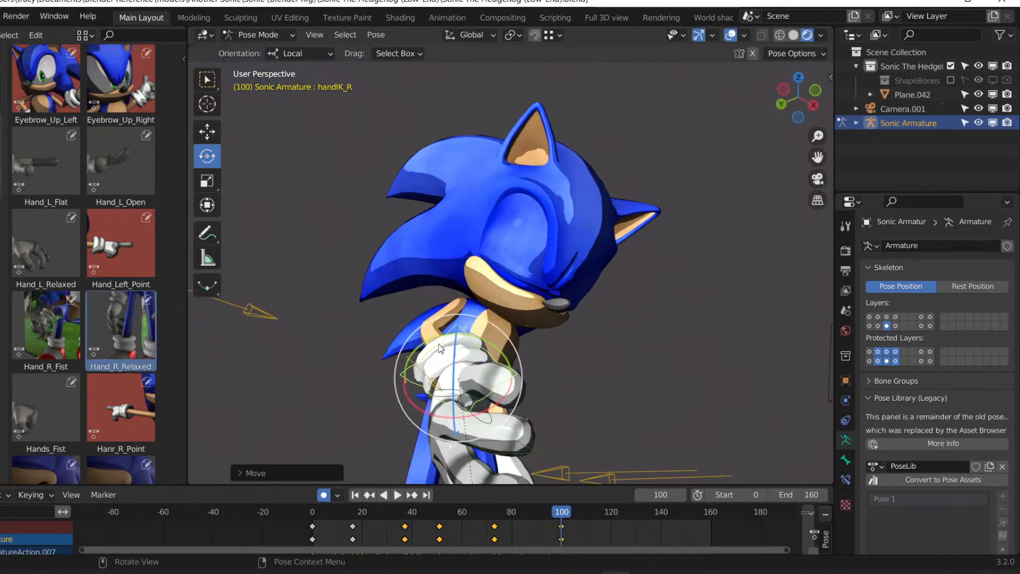
# At frame 100, move the elbow target bone behind Sonic's right arm down and closer to the body.
pyautogui.click(312, 287)
pyautogui.scroll(-1, 315, 287)
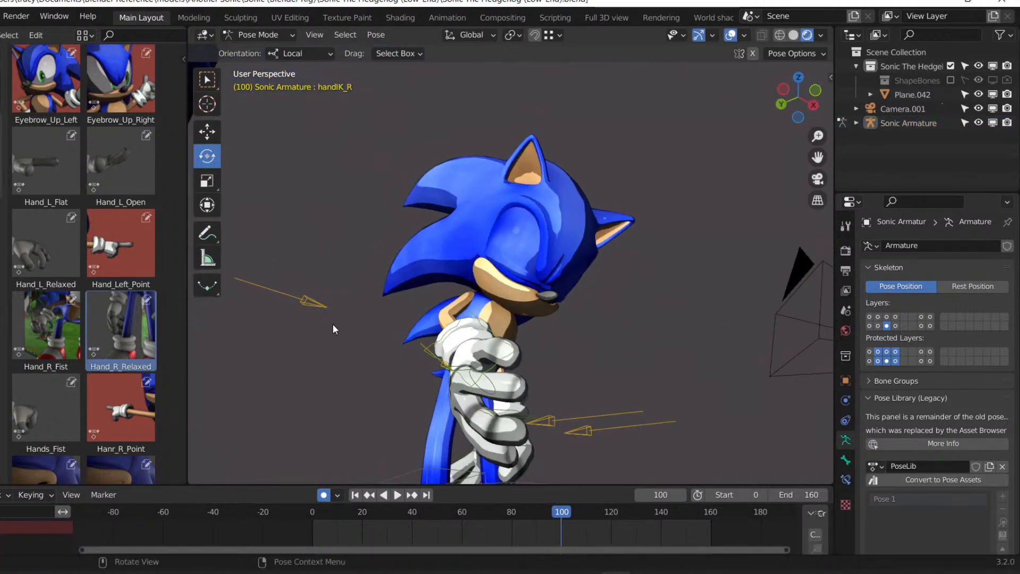
pyautogui.moveTo(235, 235); pyautogui.dragTo(360, 382)
pyautogui.press('g')
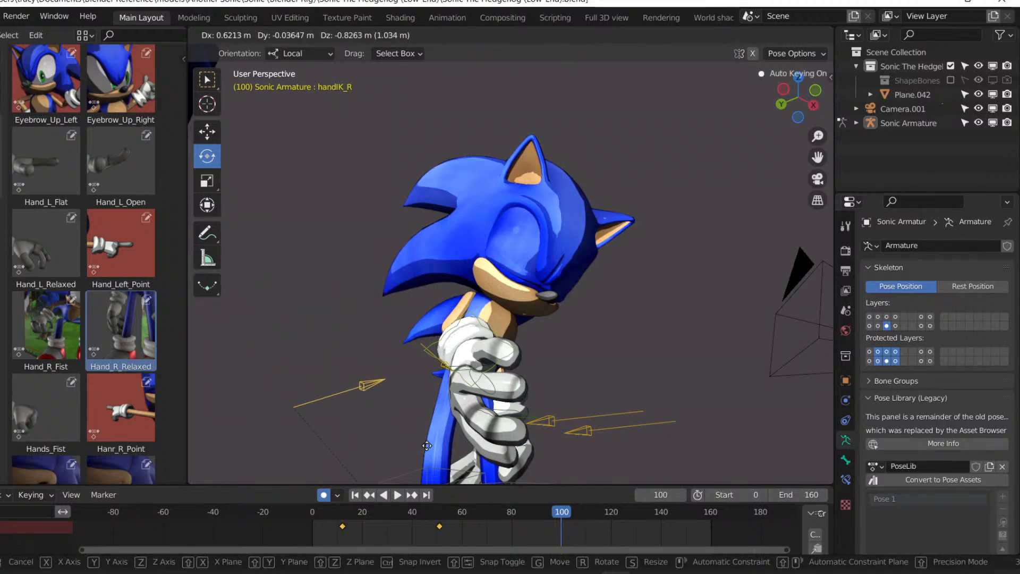
pyautogui.click(445, 510)
# Duplicate the elbow target's frame 51 keyframe to about frame 82.
pyautogui.click(439, 526)
pyautogui.hotkey('shift', 'd')
pyautogui.click(511, 526)
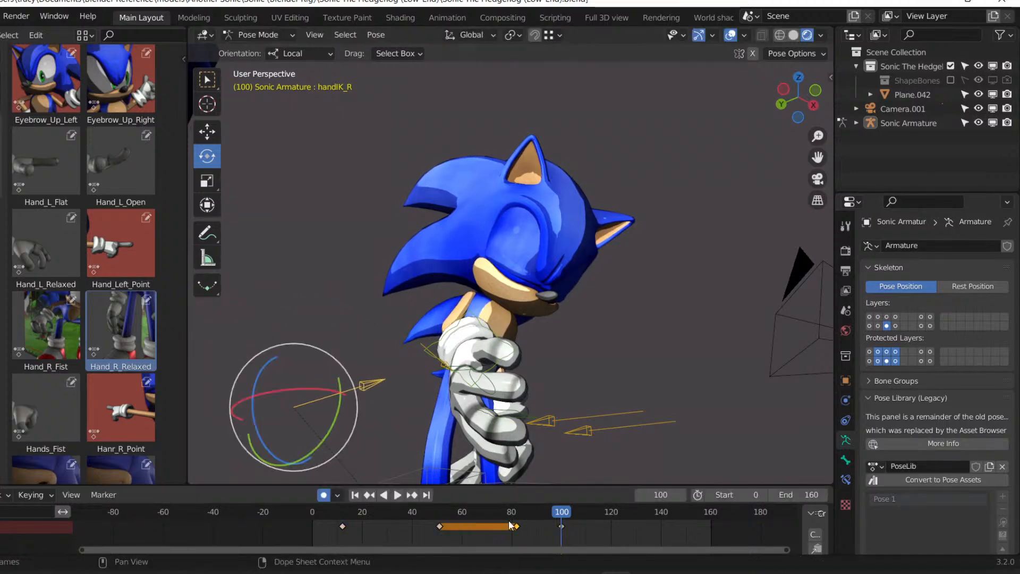
# Play the arm animation through the camera up to frame 108, select the right hand IK control and save the file.
pyautogui.press('KP_0')
pyautogui.click(490, 518)
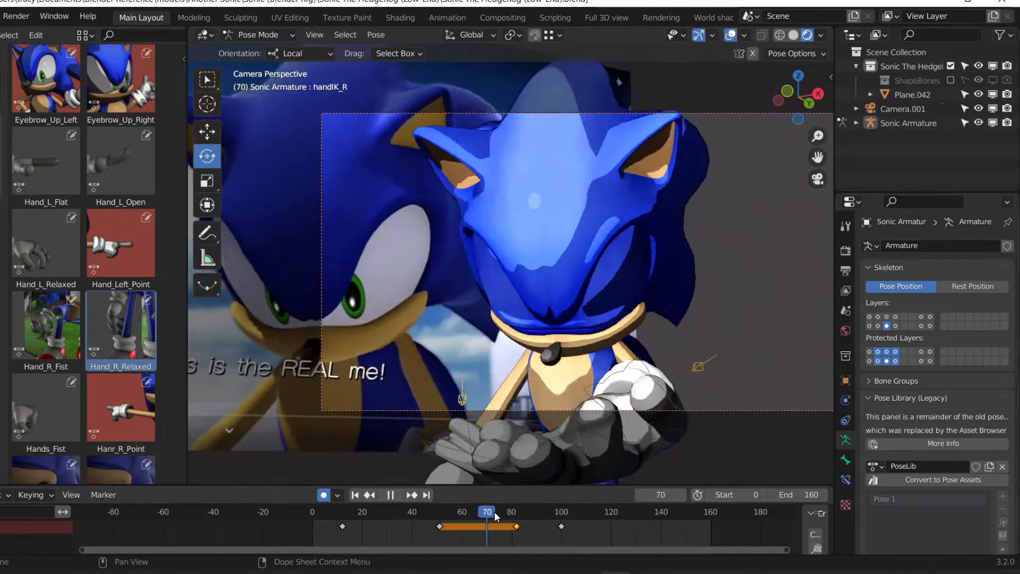
pyautogui.press('space')
pyautogui.moveTo(517, 515)
pyautogui.mouseDown()
pyautogui.moveTo(553, 518)
pyautogui.moveTo(474, 518)
pyautogui.moveTo(511, 502)
pyautogui.mouseUp()
pyautogui.press('space')
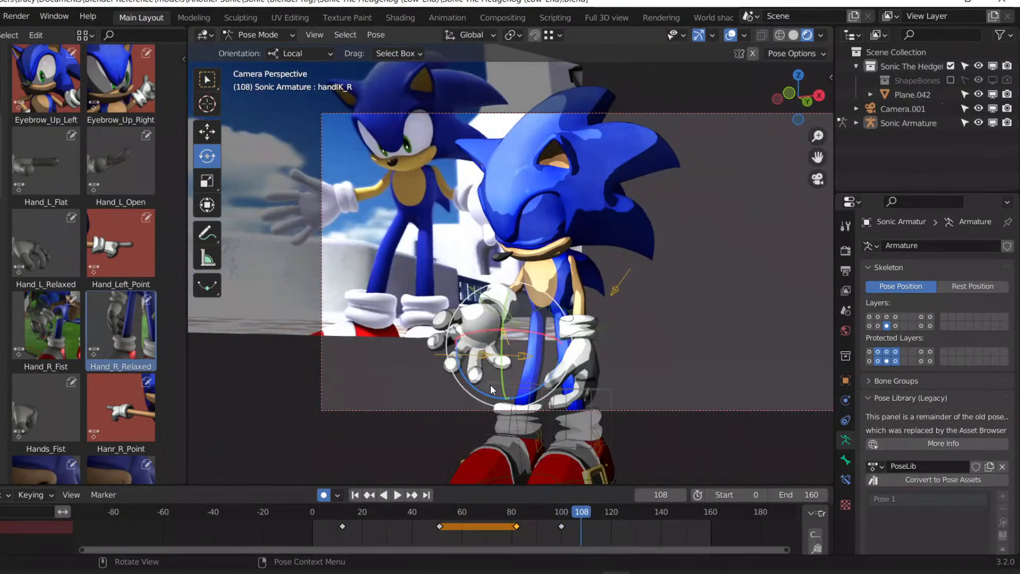
pyautogui.click(495, 302)
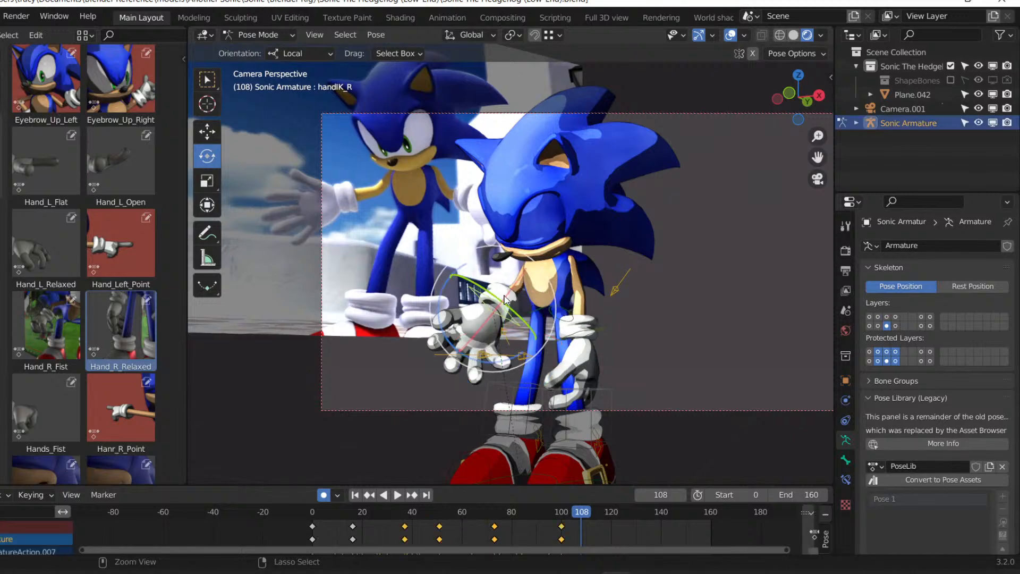
pyautogui.hotkey('ctrl', 's')
# Show the first bone layer as well, select all bones, and play the hand animation from frame 84 to frame 108.
pyautogui.keyDown('shift'); pyautogui.click(870, 317); pyautogui.keyUp('shift')
pyautogui.click(547, 512)
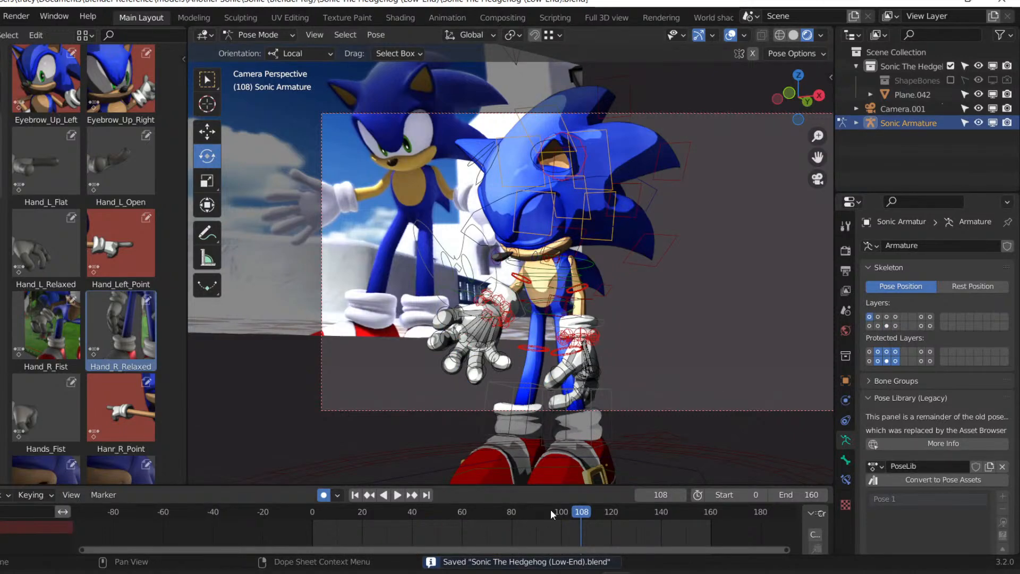
pyautogui.press('space')
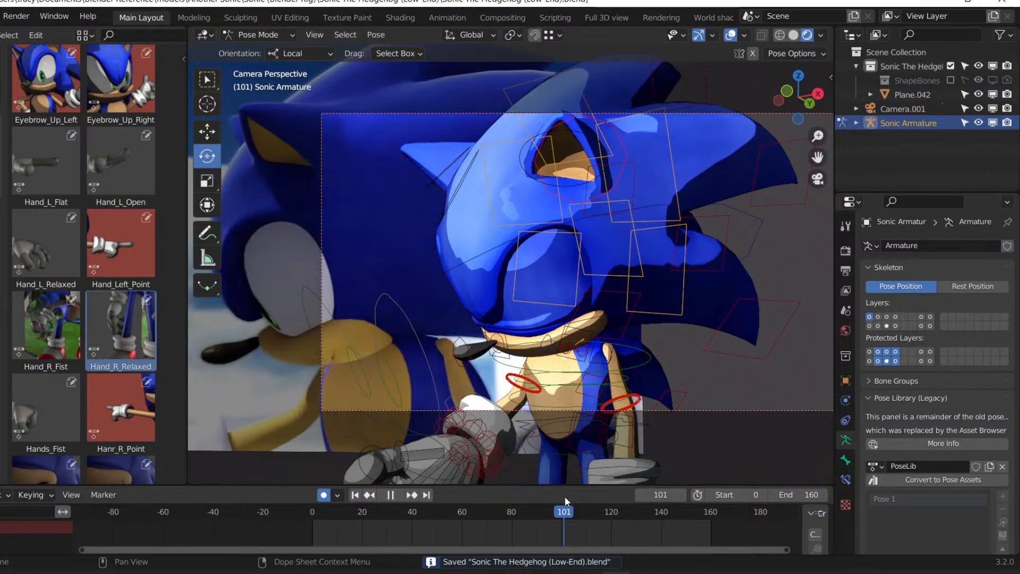
pyautogui.press('space')
pyautogui.press('a')
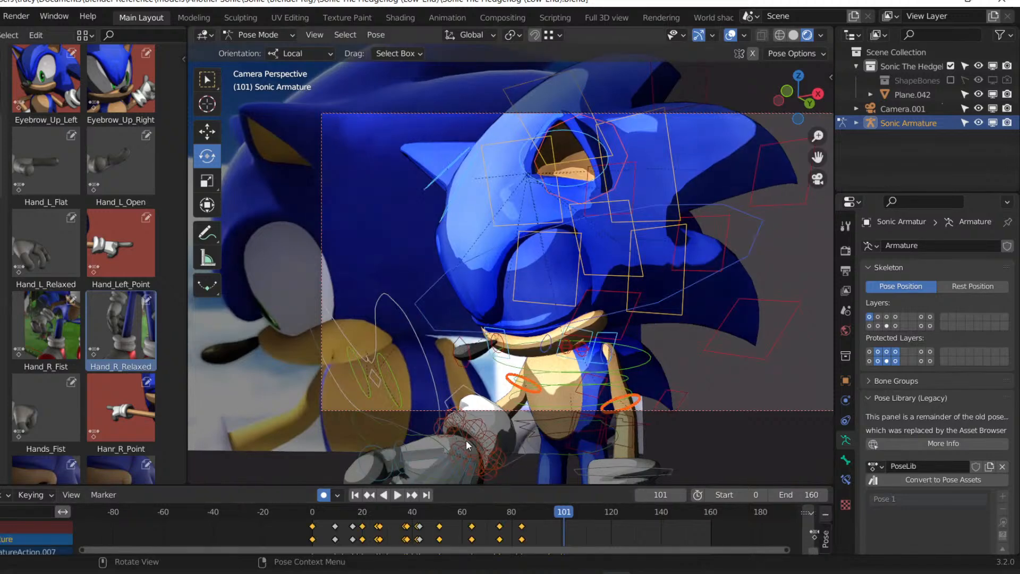
pyautogui.moveTo(543, 513); pyautogui.dragTo(521, 518)
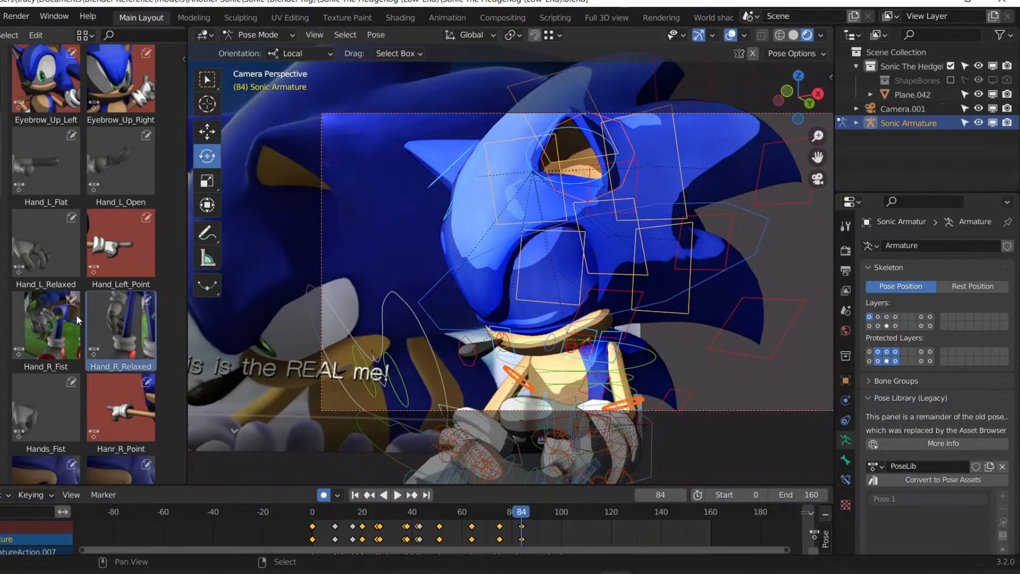
pyautogui.press('space')
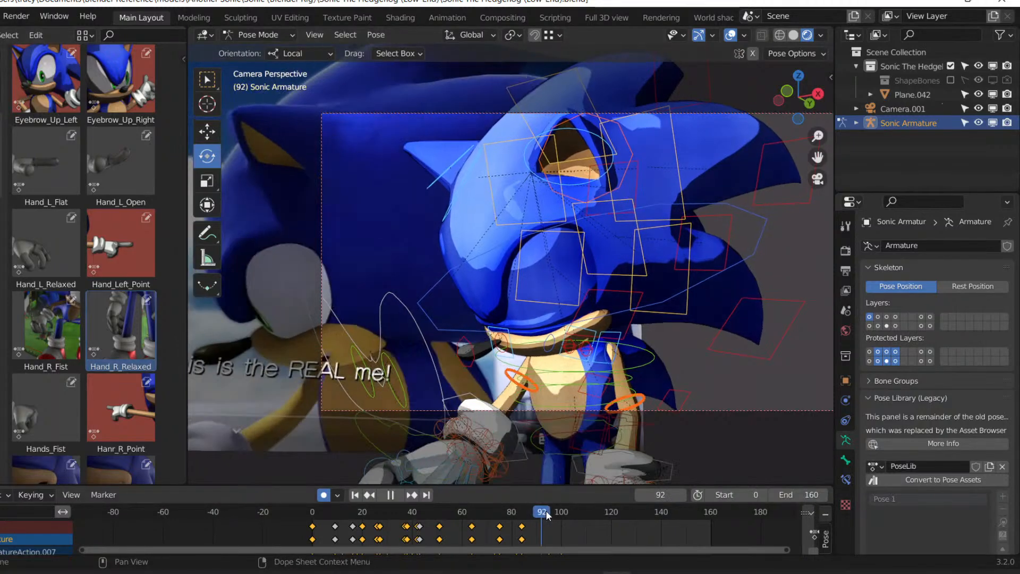
pyautogui.press('space')
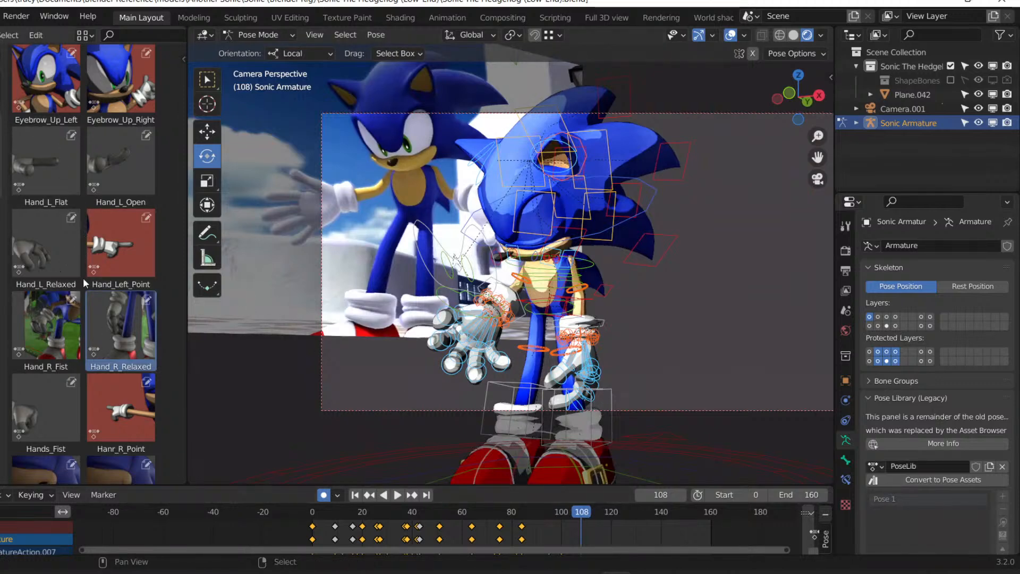
# Browse the hand poses in the pose library and select the Hand_L_Flat pose.
pyautogui.scroll(5, 69, 212)
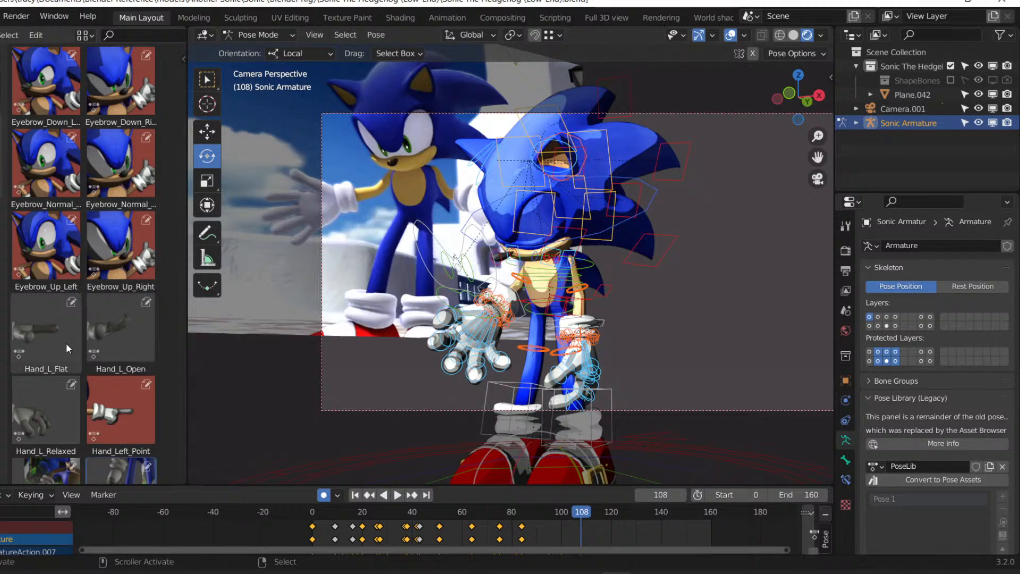
pyautogui.scroll(-3, 66, 342)
pyautogui.scroll(-5, 65, 343)
pyautogui.scroll(5, 50, 337)
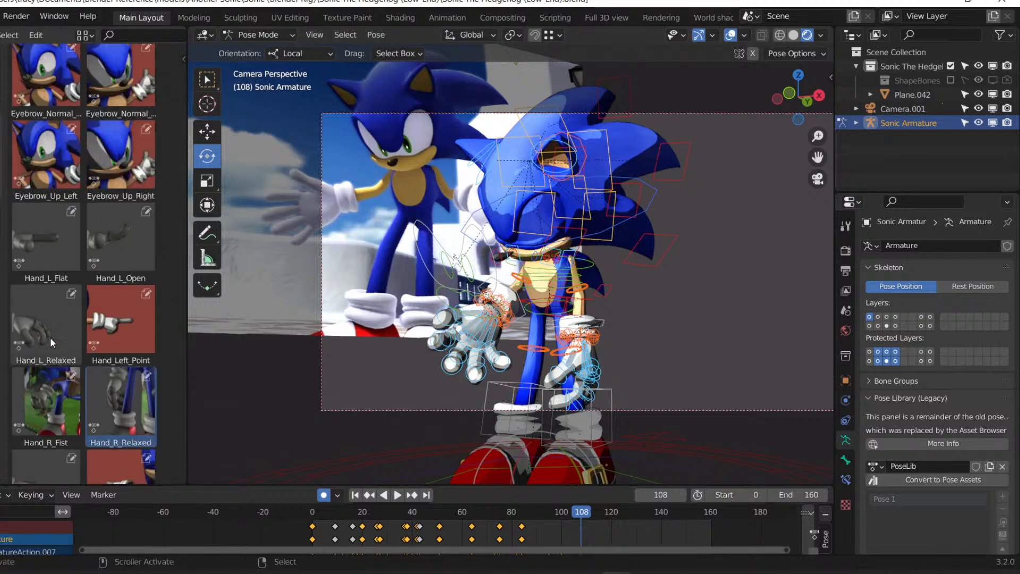
pyautogui.click(39, 282)
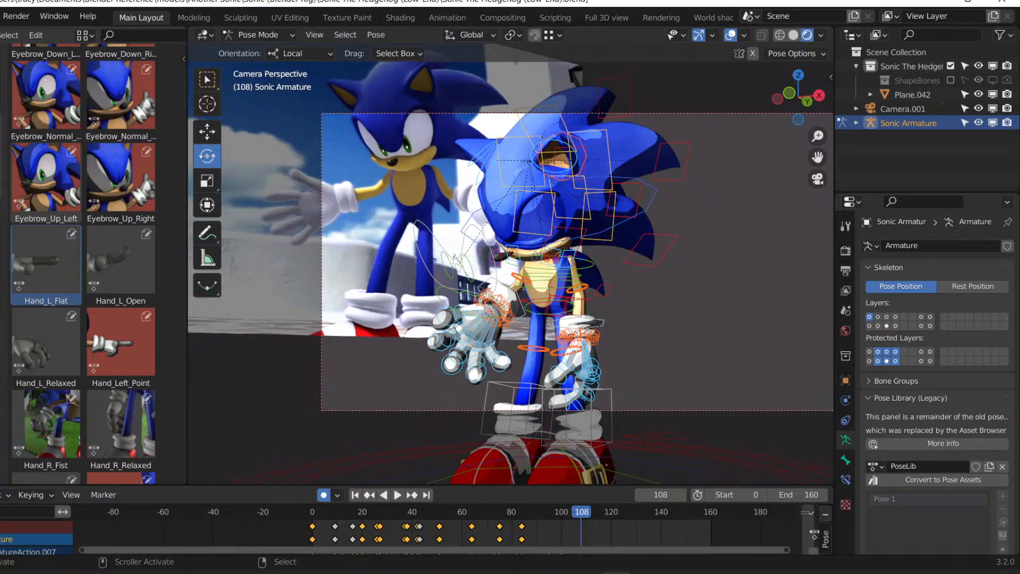
pyautogui.click(571, 359)
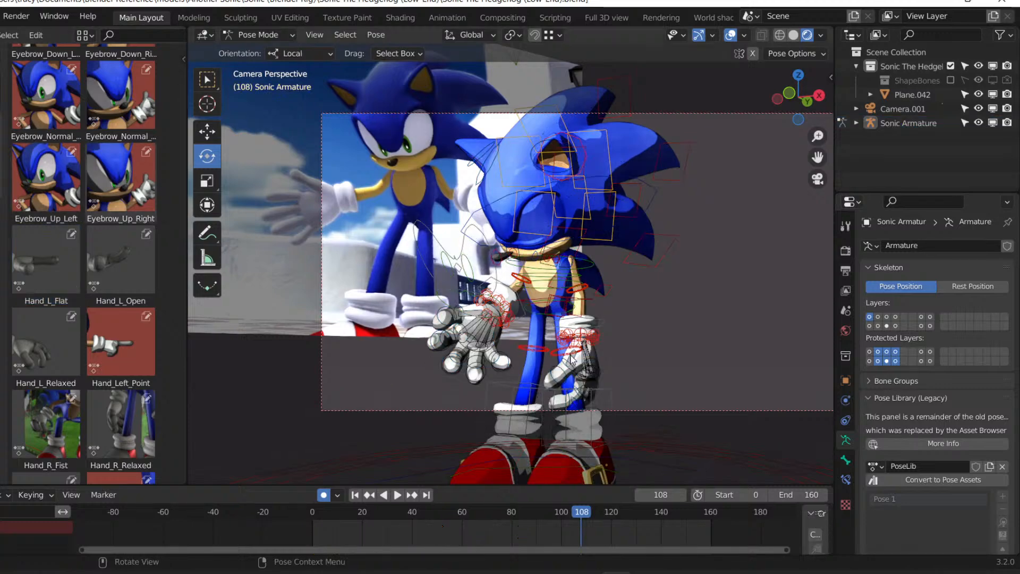
pyautogui.moveTo(571, 359); pyautogui.dragTo(494, 365, button='middle')
pyautogui.scroll(3, 426, 374)
pyautogui.moveTo(426, 373); pyautogui.dragTo(471, 290, button='middle')
pyautogui.scroll(2, 444, 311)
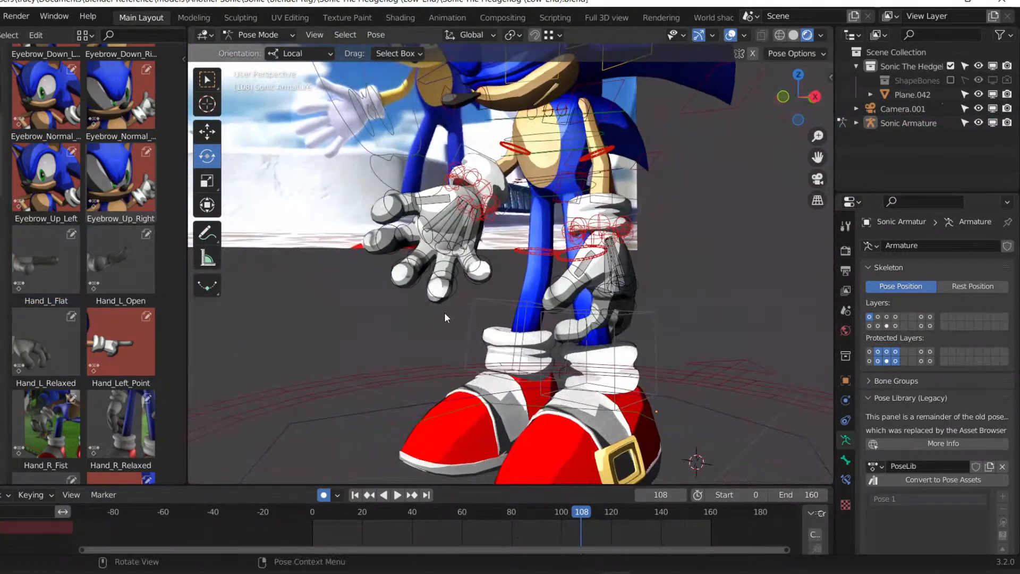
pyautogui.moveTo(378, 323); pyautogui.dragTo(508, 215)
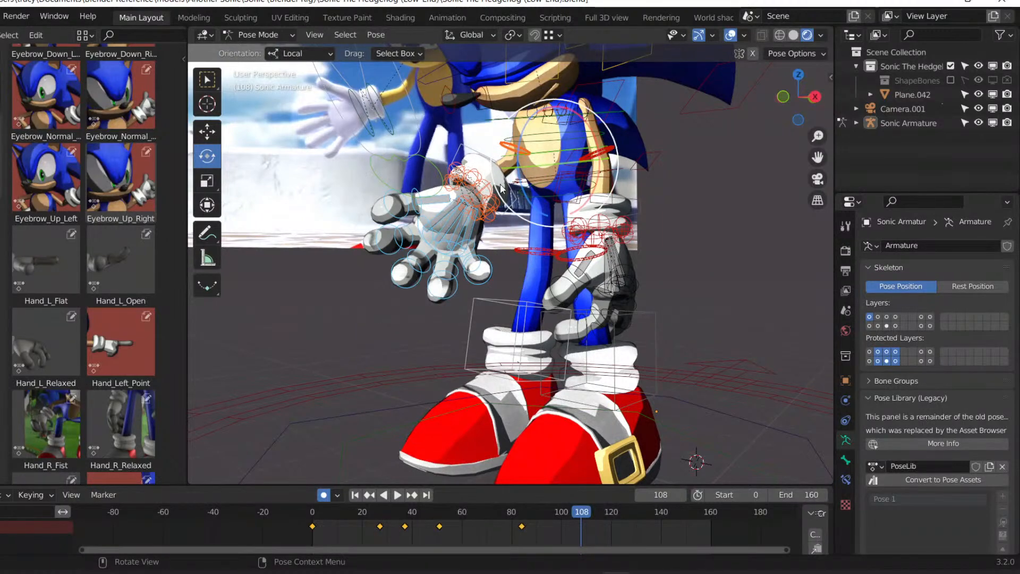
pyautogui.keyDown('shift'); pyautogui.click(431, 161); pyautogui.keyUp('shift')
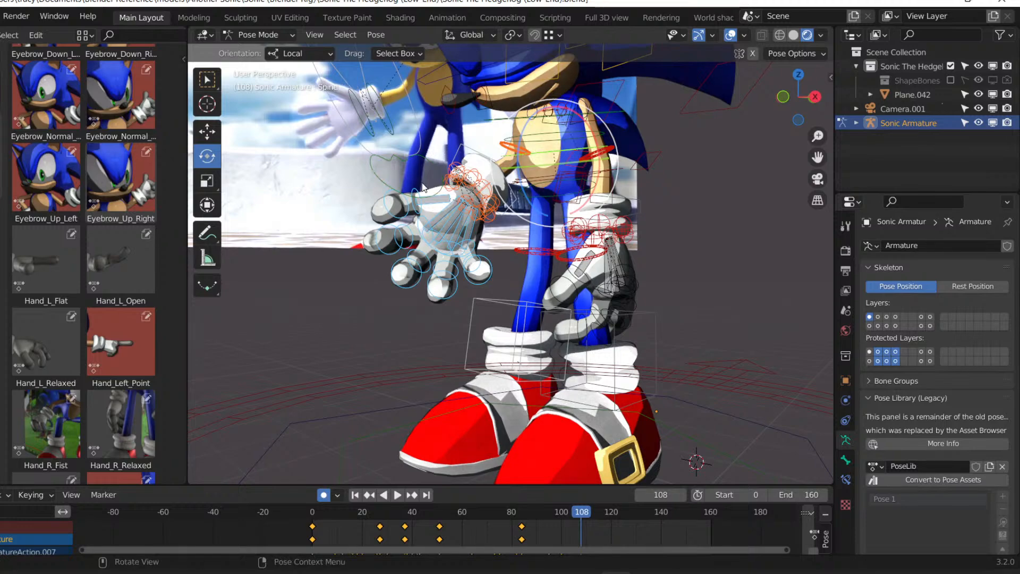
pyautogui.click(364, 252)
# Select the bones of the open right hand, including the fingers, and clear their rotation at frame 108.
pyautogui.moveTo(365, 252); pyautogui.dragTo(457, 305, button='middle')
pyautogui.scroll(3, 457, 305)
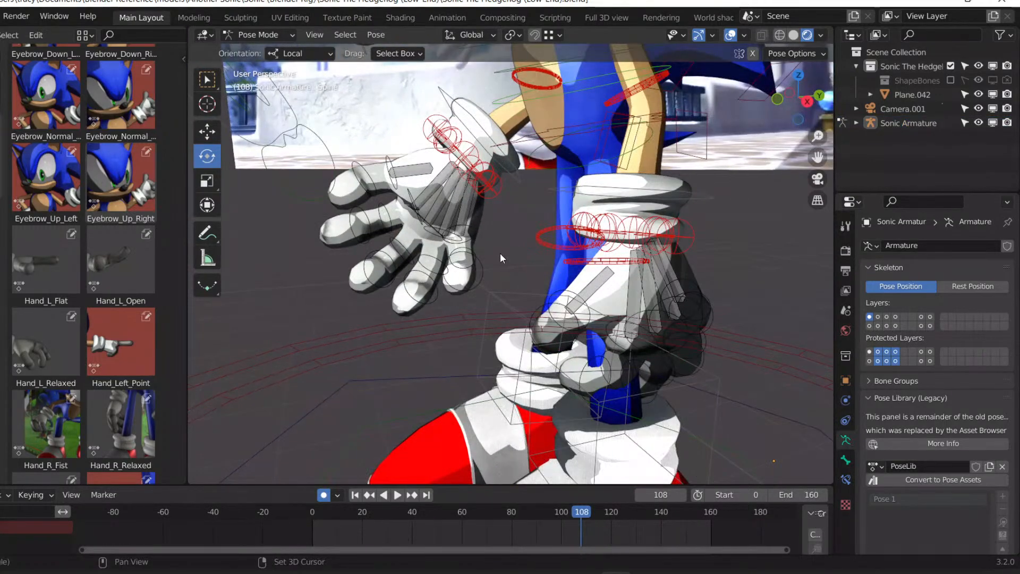
pyautogui.click(466, 153)
pyautogui.hotkey('shift', ']')
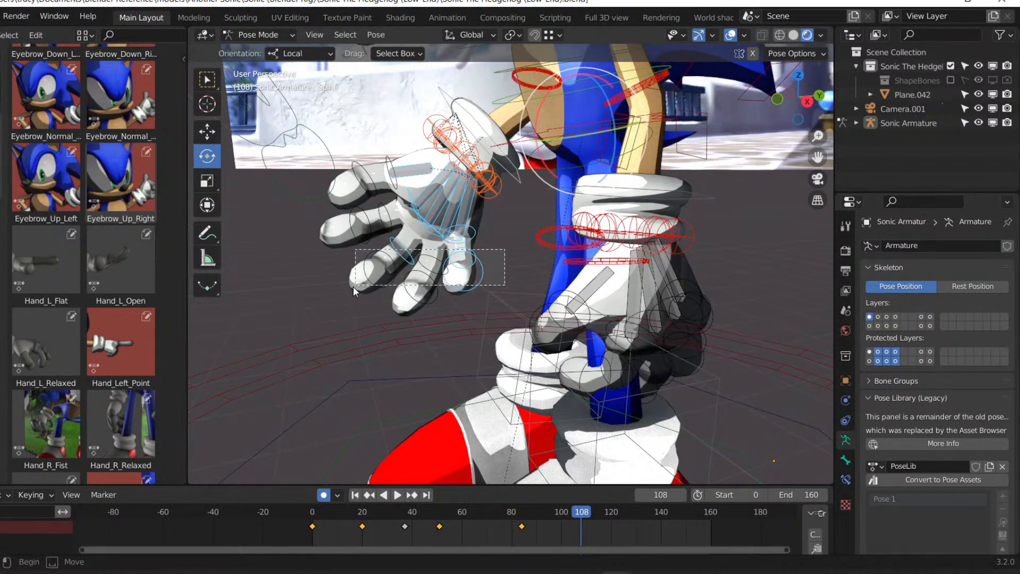
pyautogui.moveTo(375, 128); pyautogui.dragTo(408, 286)
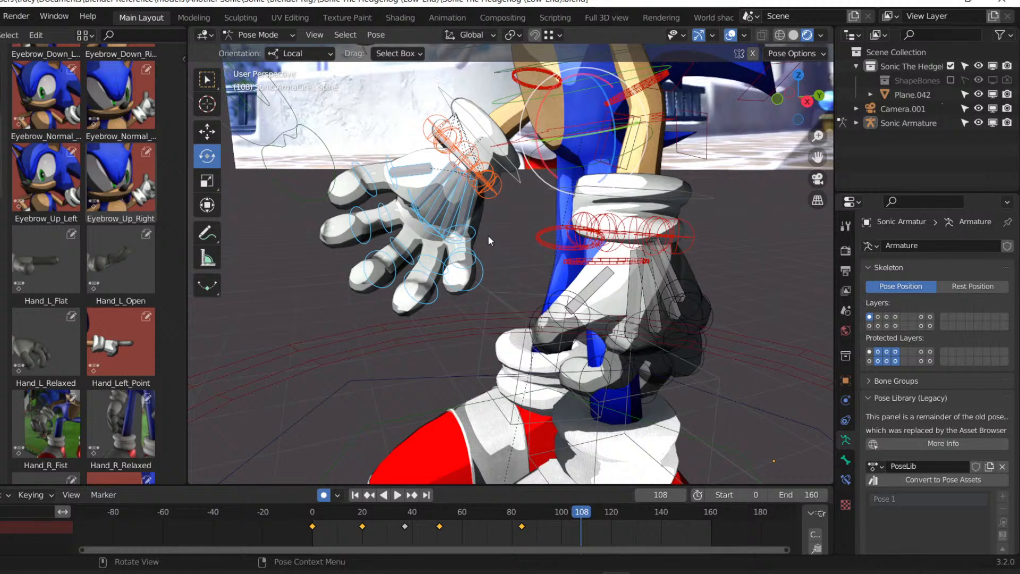
pyautogui.hotkey('alt', 'r')
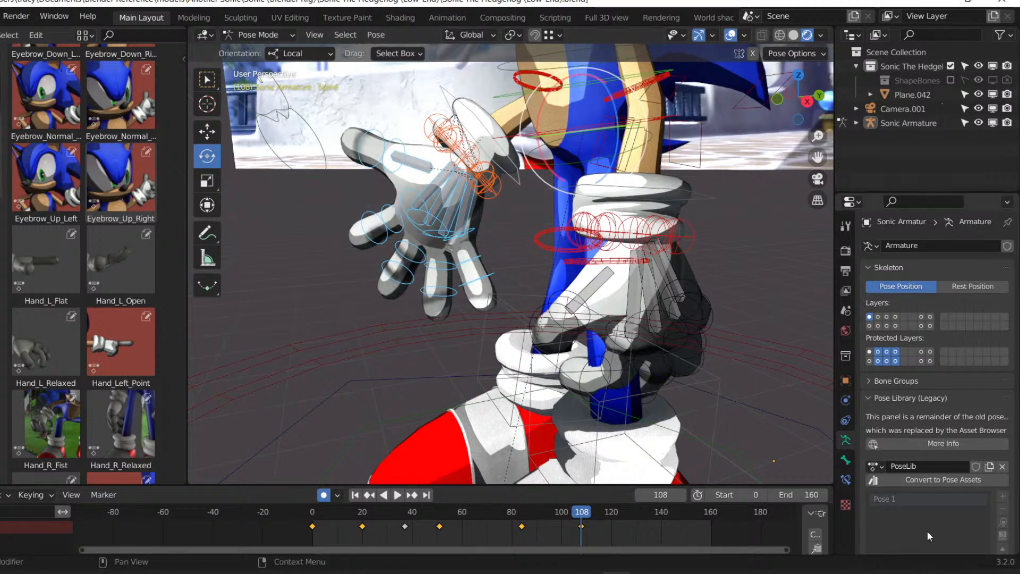
# Deselect the bones, play the hand animation through the camera and scrub back to frame 76.
pyautogui.click(776, 273)
pyautogui.press('KP_0')
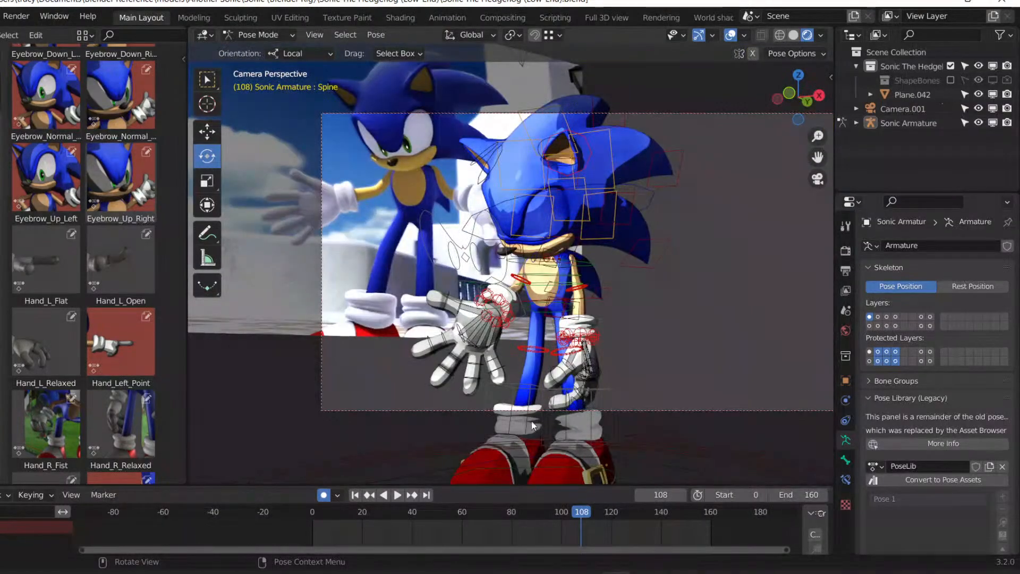
pyautogui.press('space')
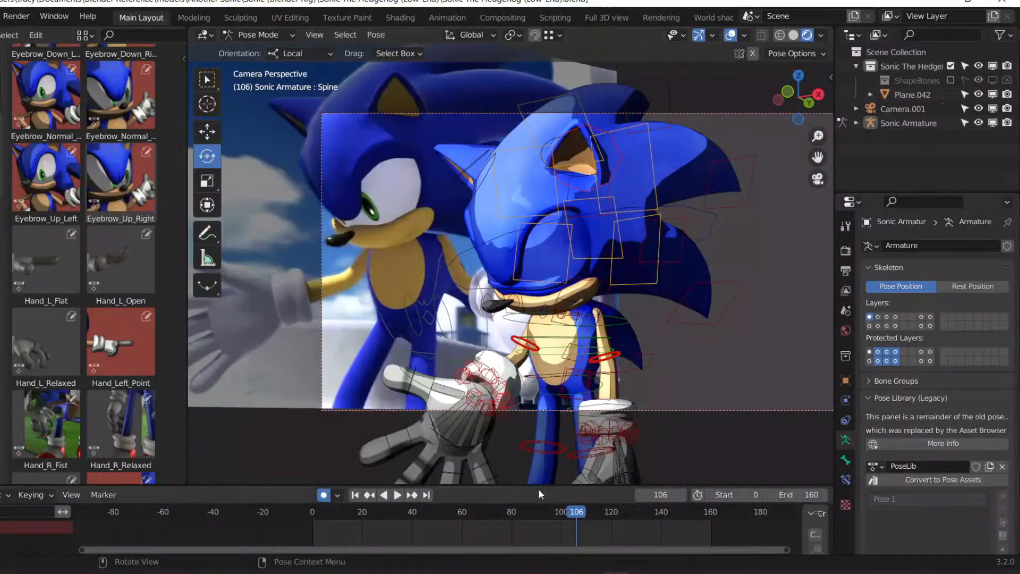
pyautogui.click(549, 515)
pyautogui.moveTo(549, 516); pyautogui.dragTo(502, 527)
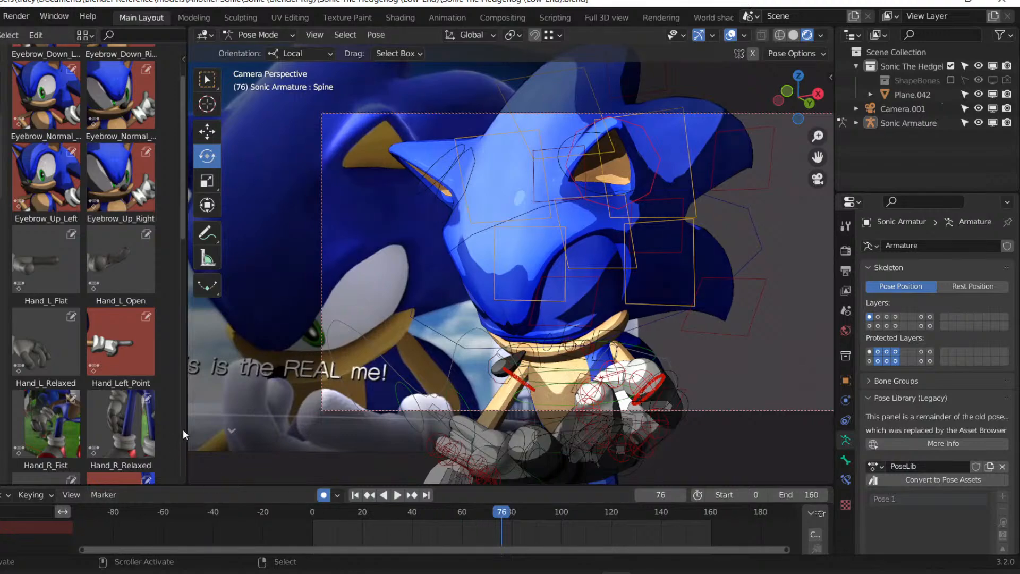
# Select all bones and key their current rotation and location at frame 64.
pyautogui.press('a')
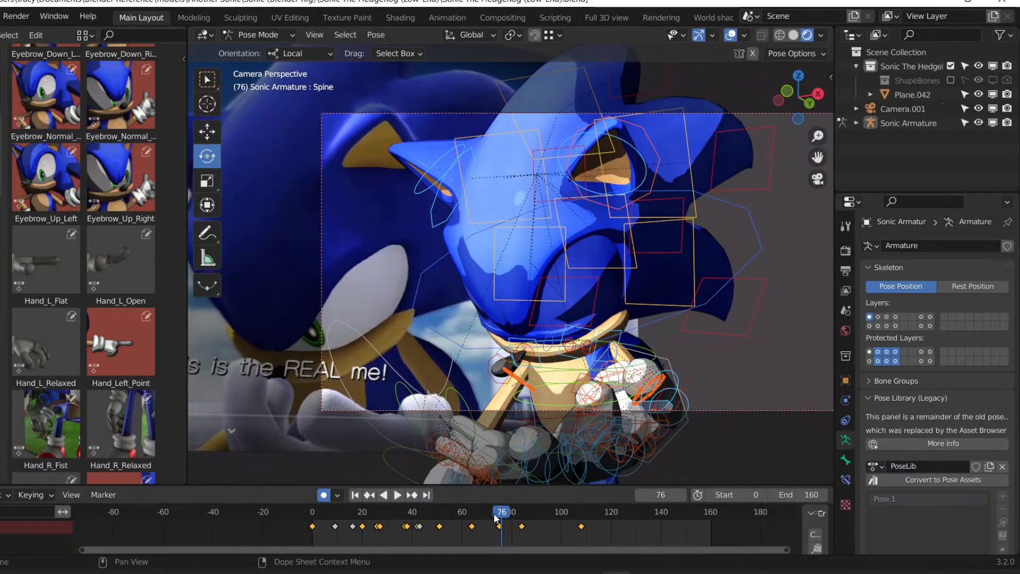
pyautogui.moveTo(494, 518); pyautogui.dragTo(474, 530)
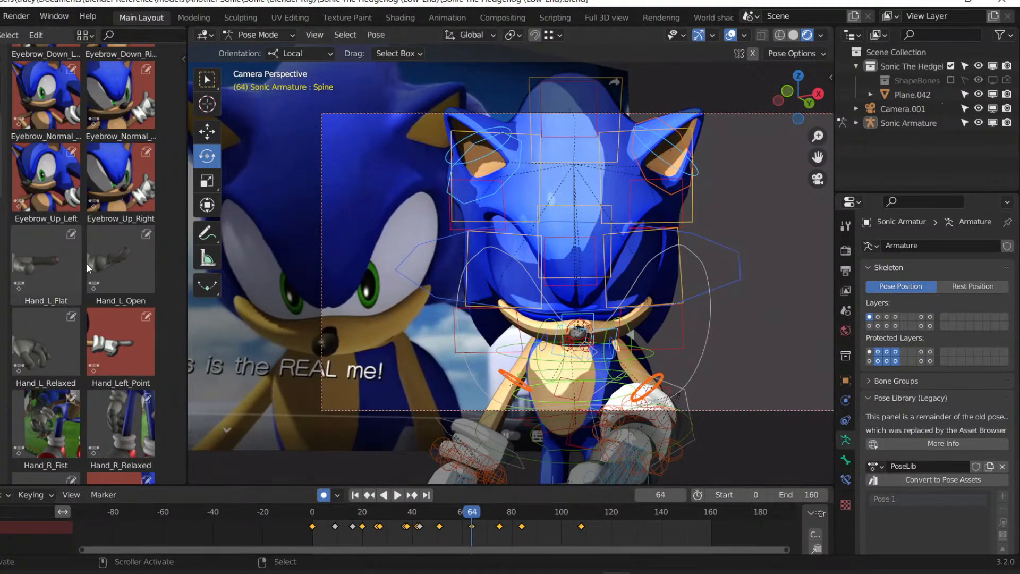
pyautogui.press('r')
pyautogui.click(703, 394)
pyautogui.press('g')
pyautogui.click(703, 396)
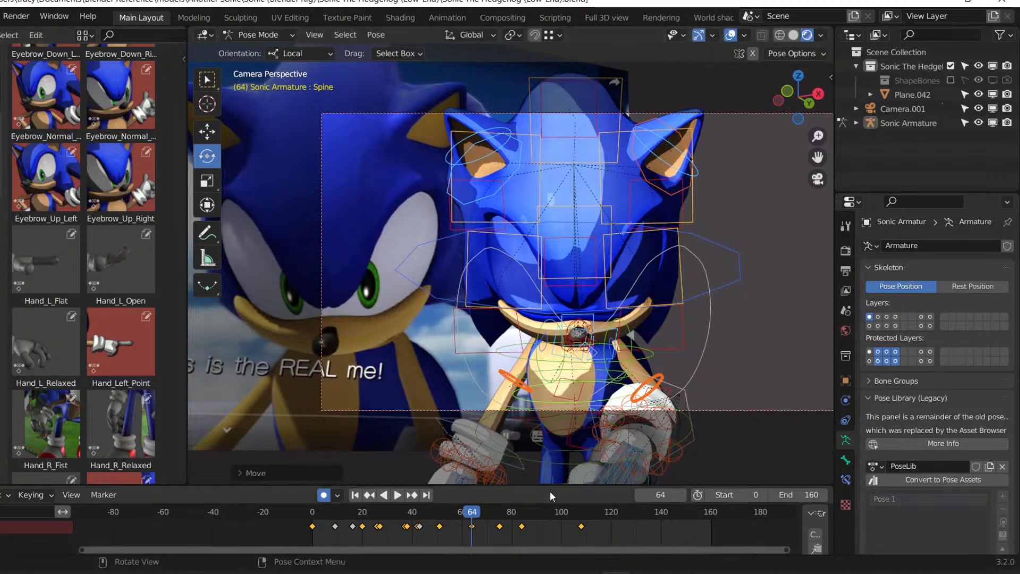
# Apply the Hands_Fist library pose to all bones at frame 73.
pyautogui.click(495, 512)
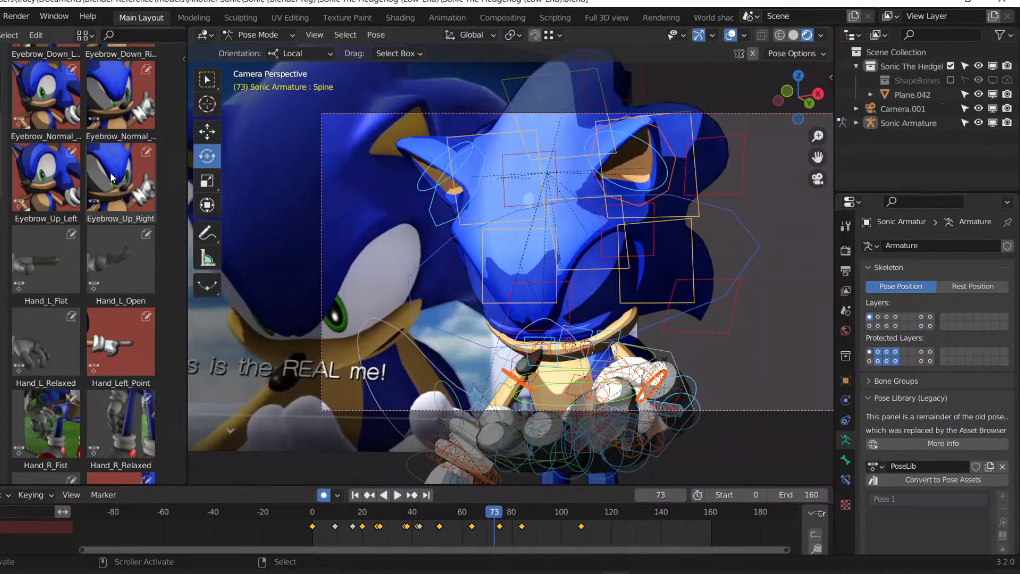
pyautogui.scroll(3, 72, 335)
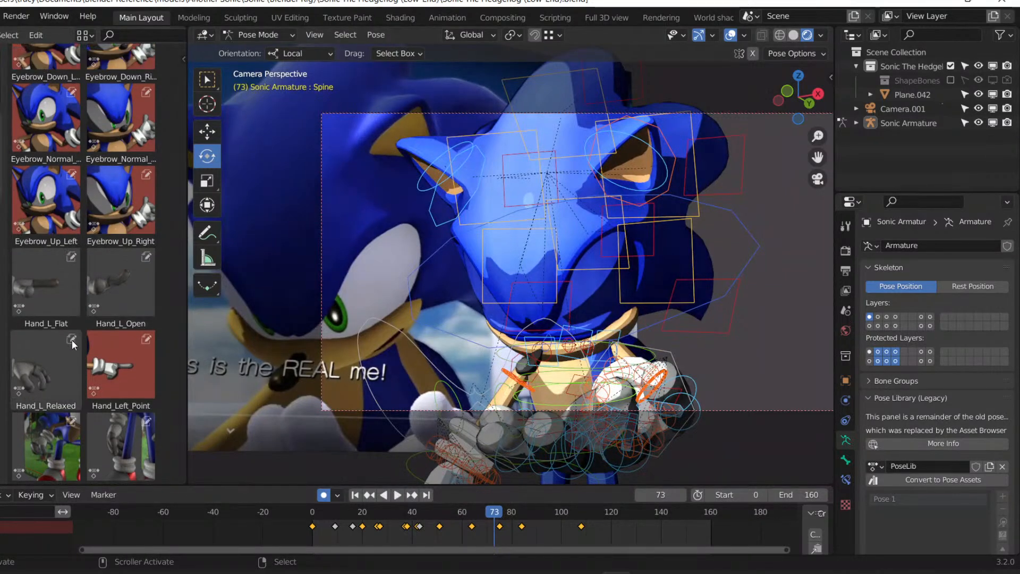
pyautogui.scroll(-10, 84, 223)
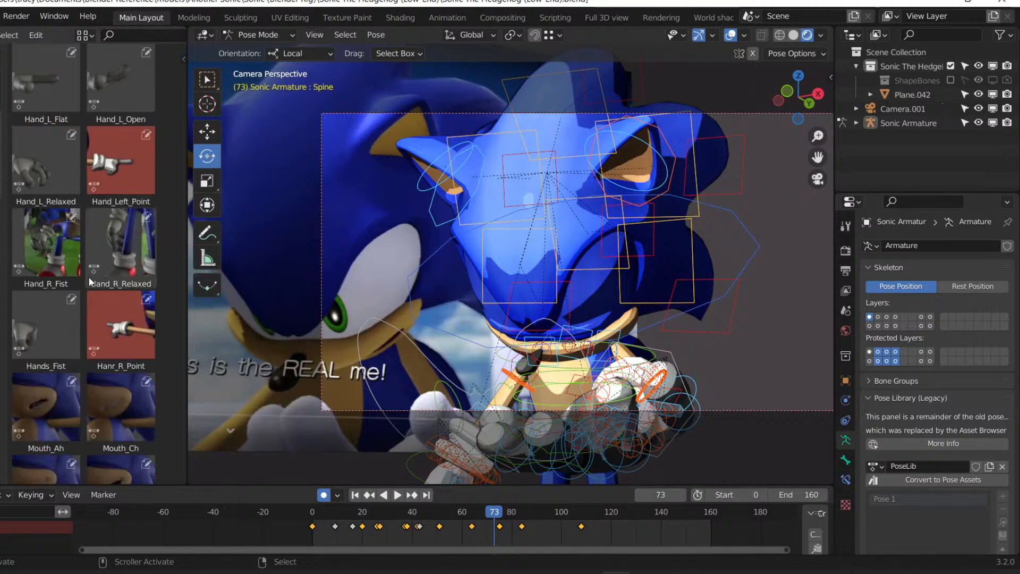
pyautogui.doubleClick(46, 324)
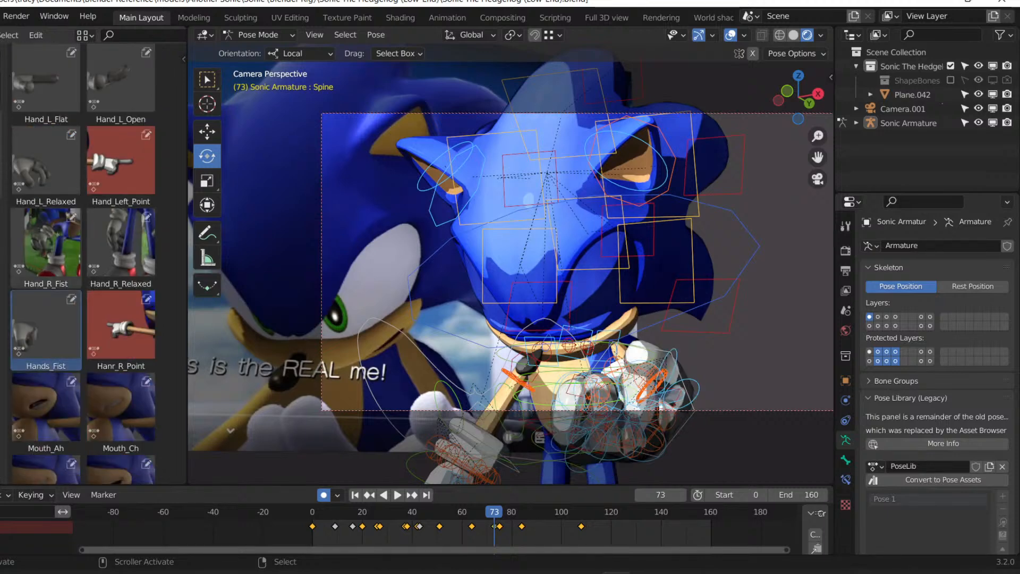
# Review the hand motion from the side between frames 69 and 20 and undo the Hands_Fist pose at frame 73.
pyautogui.moveTo(489, 513); pyautogui.dragTo(485, 518)
pyautogui.press('space')
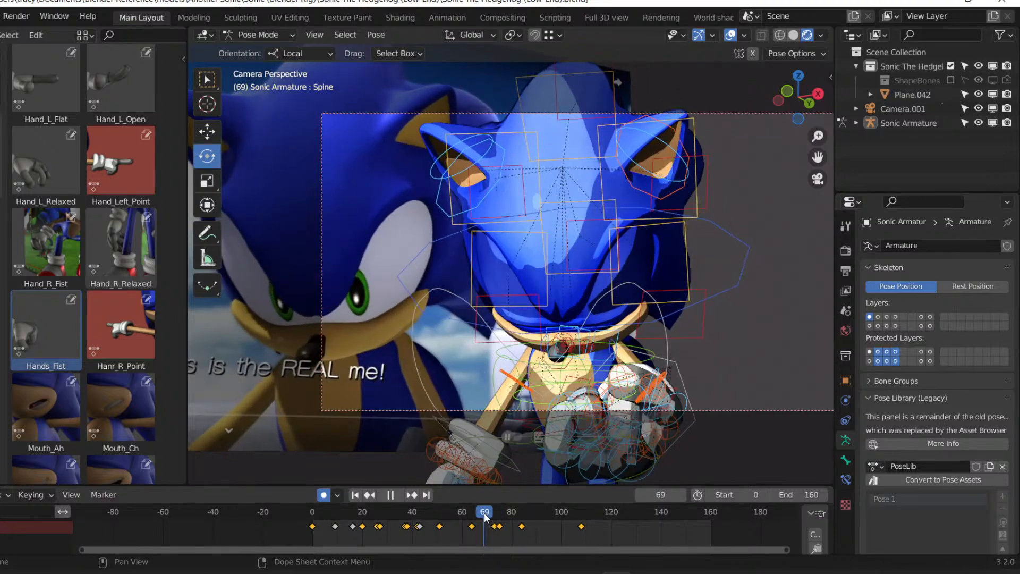
pyautogui.moveTo(693, 398); pyautogui.dragTo(432, 446, button='middle')
pyautogui.hotkey('shift', 'ctrl', 'space')
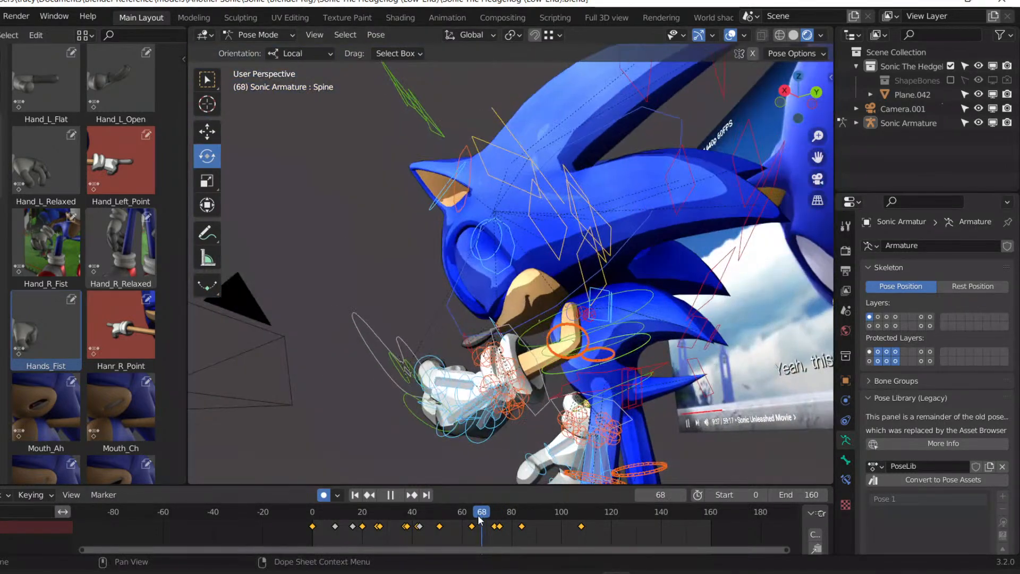
pyautogui.press('space')
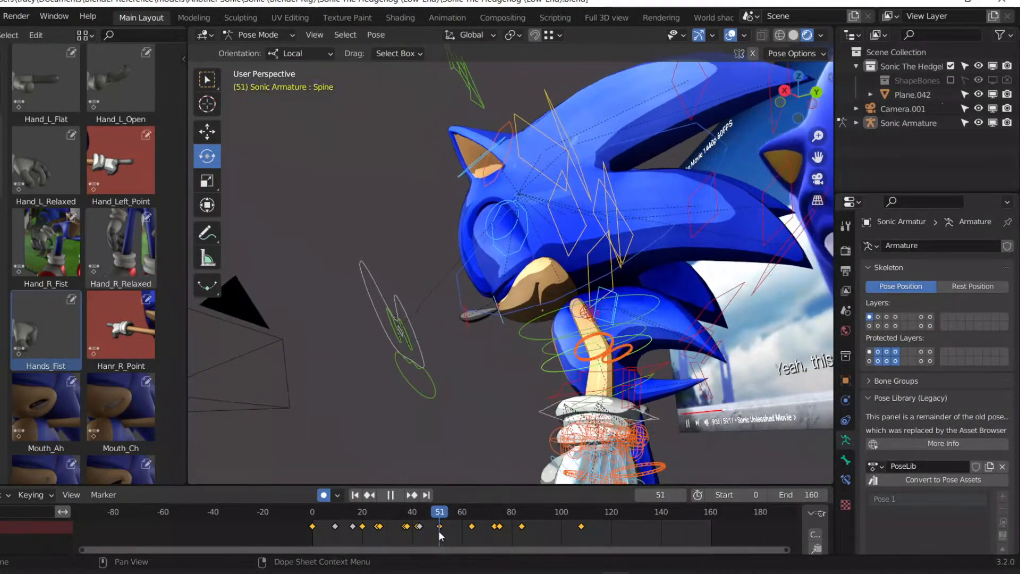
pyautogui.keyDown('shift'); pyautogui.moveTo(463, 406); pyautogui.dragTo(446, 307, button='middle'); pyautogui.keyUp('shift')
pyautogui.hotkey('shift', 'ctrl', 'space')
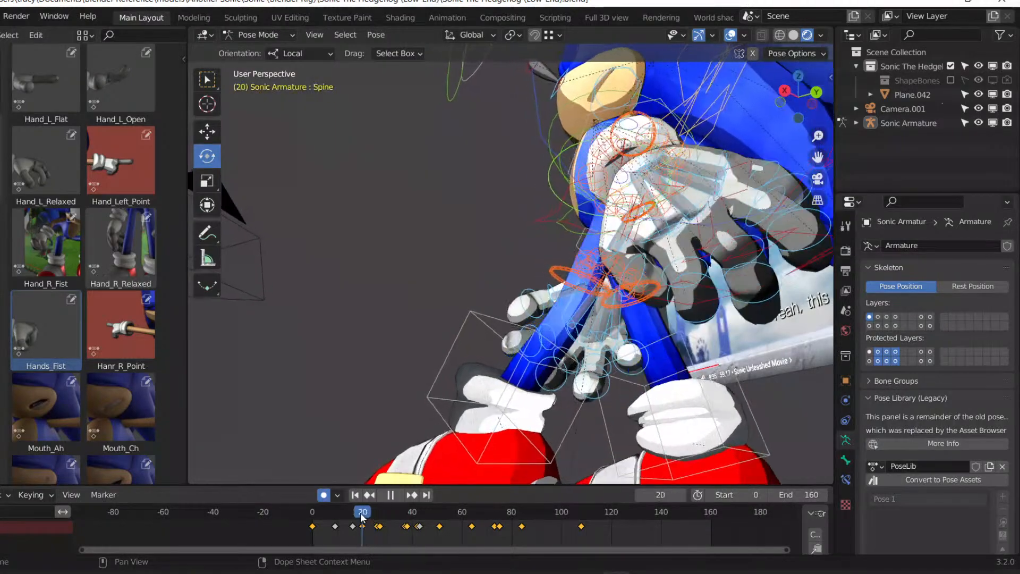
pyautogui.press('space')
pyautogui.hotkey('ctrl', 'z')
pyautogui.hotkey('ctrl', 'z')
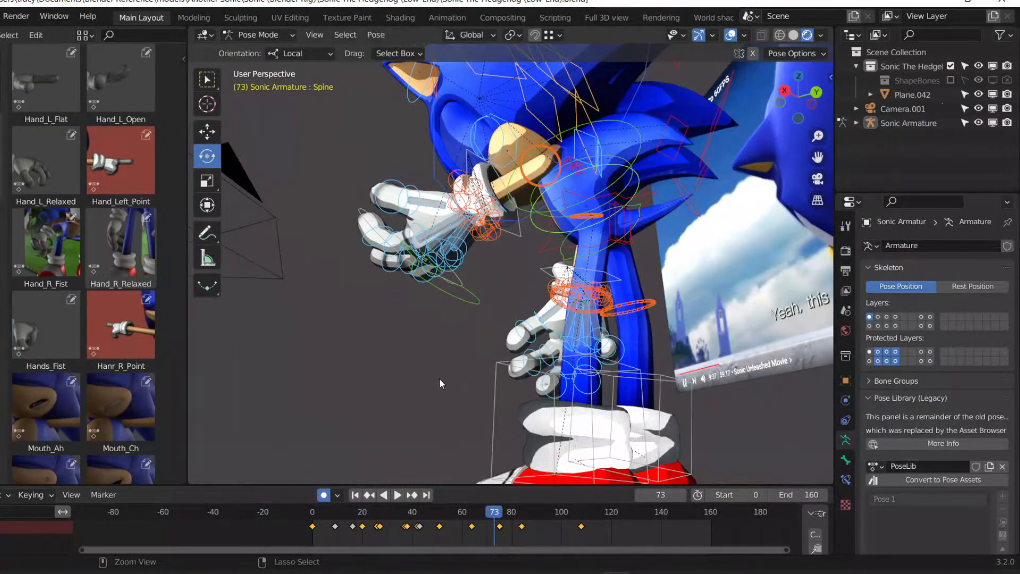
# Apply the Hand_L_Relaxed library pose at frame 64 and review the hand motion up to frame 75.
pyautogui.click(466, 511)
pyautogui.press('space')
pyautogui.press('space')
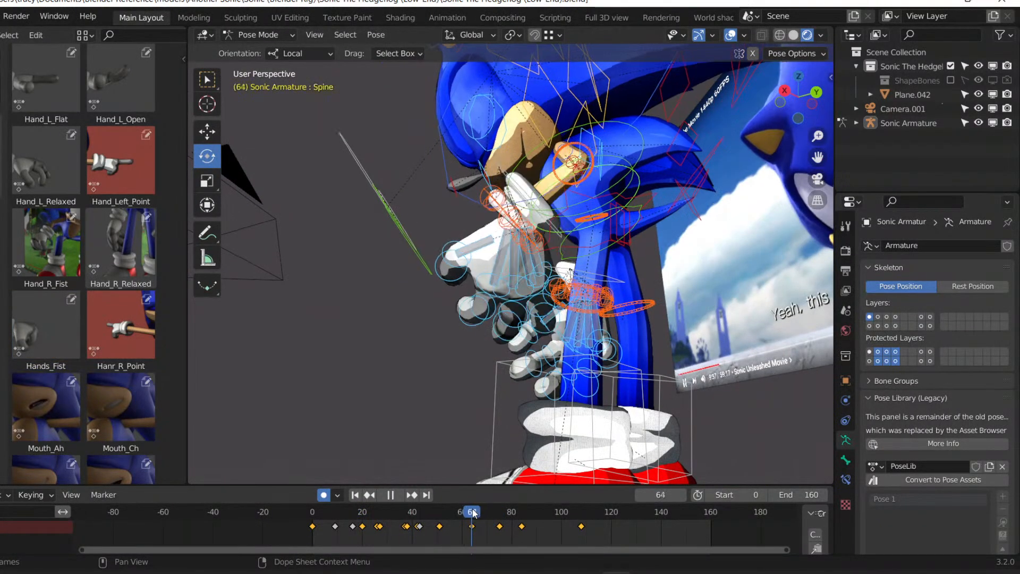
pyautogui.click(20, 170)
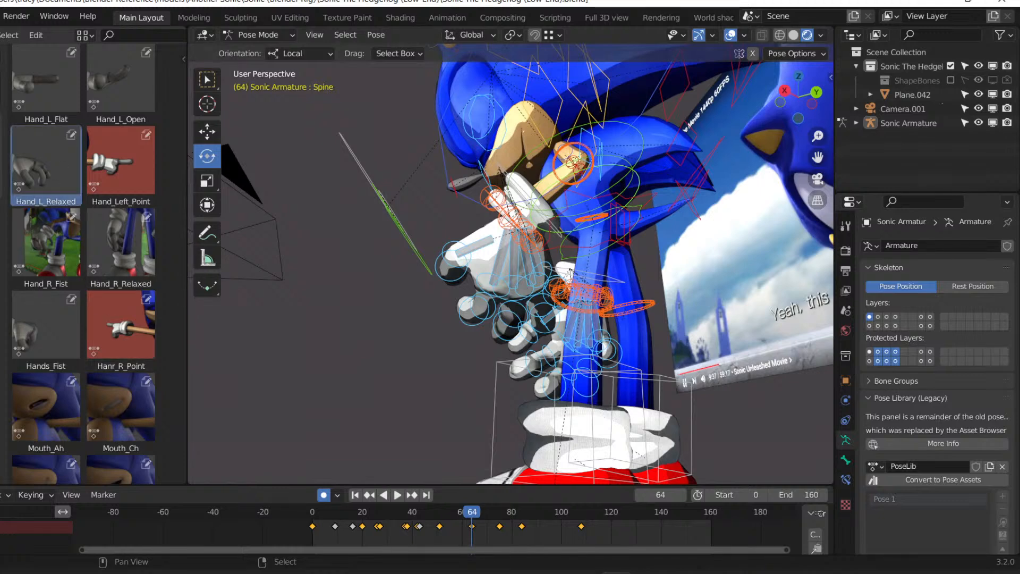
pyautogui.press('space')
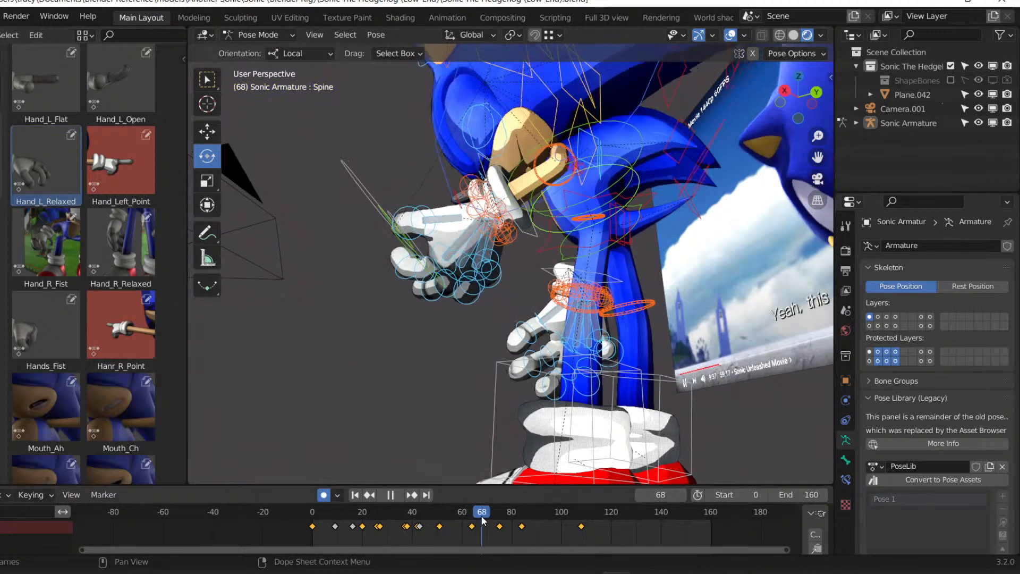
pyautogui.moveTo(517, 519); pyautogui.dragTo(499, 524)
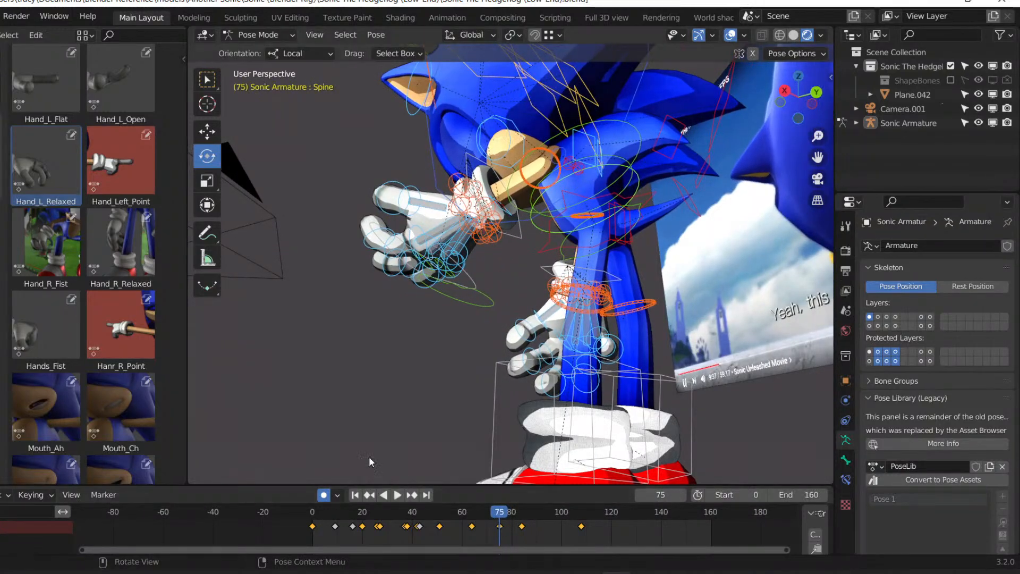
# Use the Hands_Fist library pose and key the bones in that pose at frame 69.
pyautogui.click(32, 297)
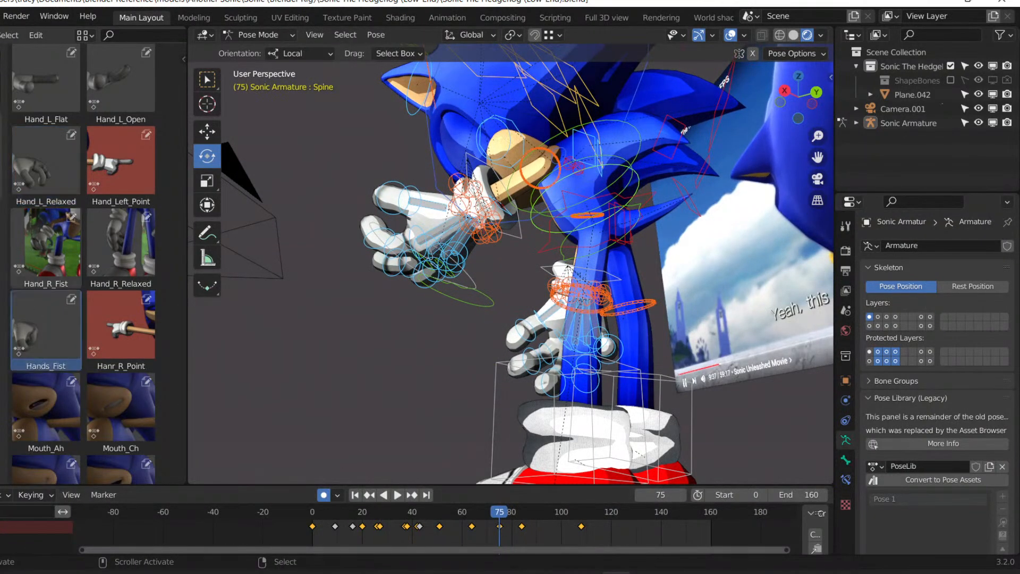
pyautogui.moveTo(502, 519)
pyautogui.mouseDown()
pyautogui.moveTo(473, 517)
pyautogui.moveTo(484, 515)
pyautogui.mouseUp()
pyautogui.press('g')
pyautogui.click(408, 413)
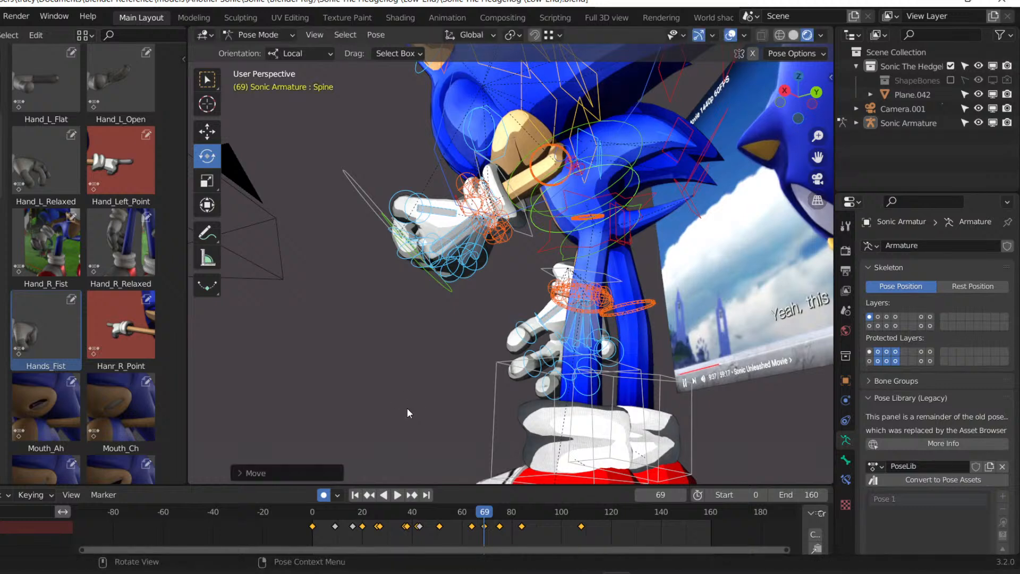
# Move the frame 69 keyframe to frame 75 and play the fist motion from about frame 59 to 72.
pyautogui.click(486, 530)
pyautogui.moveTo(488, 529); pyautogui.dragTo(504, 532)
pyautogui.press('space')
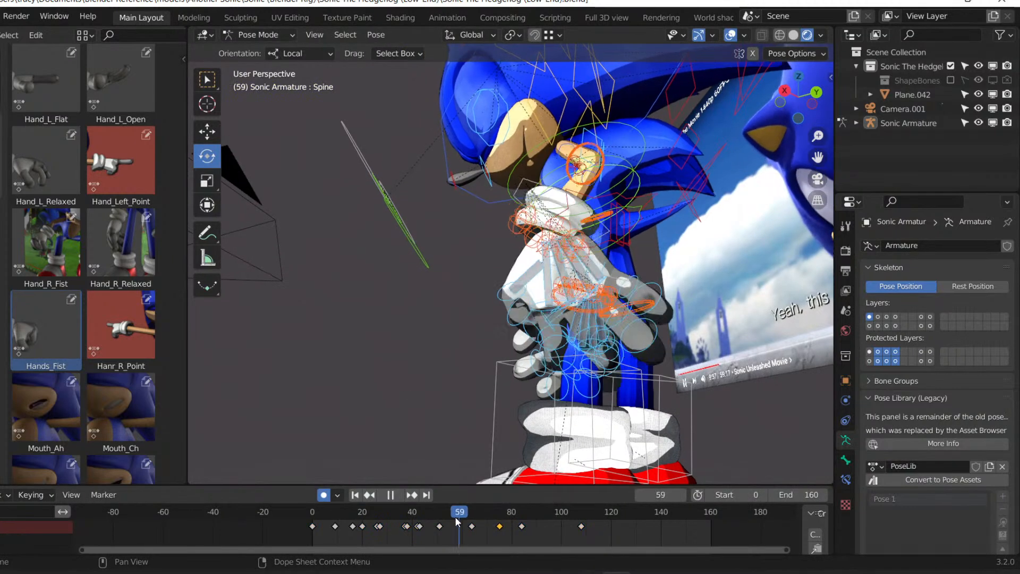
pyautogui.press('space')
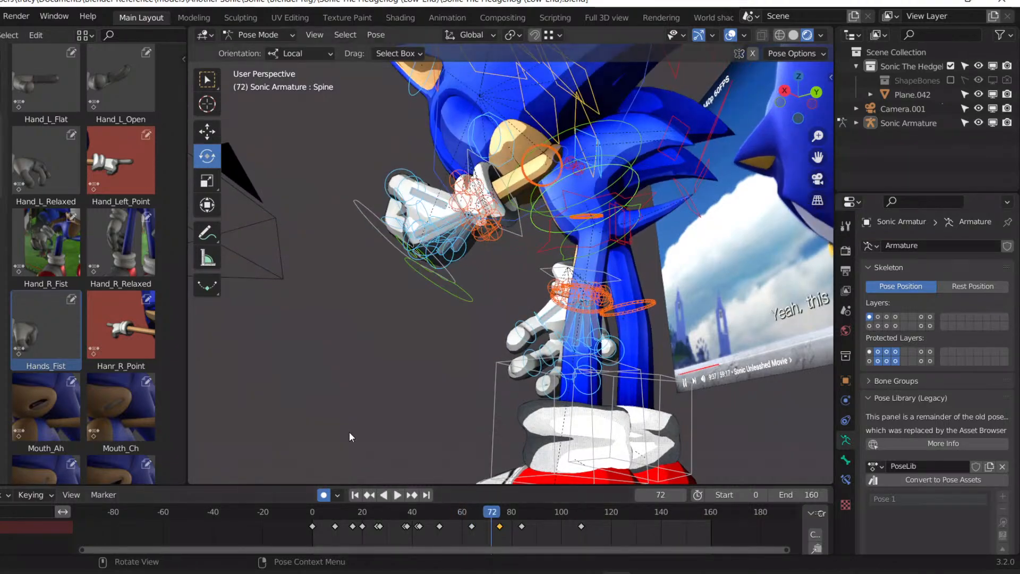
# Play through the camera to frame 89, apply the Hand_L_Relaxed library pose and key it there.
pyautogui.press('KP_0')
pyautogui.press('space')
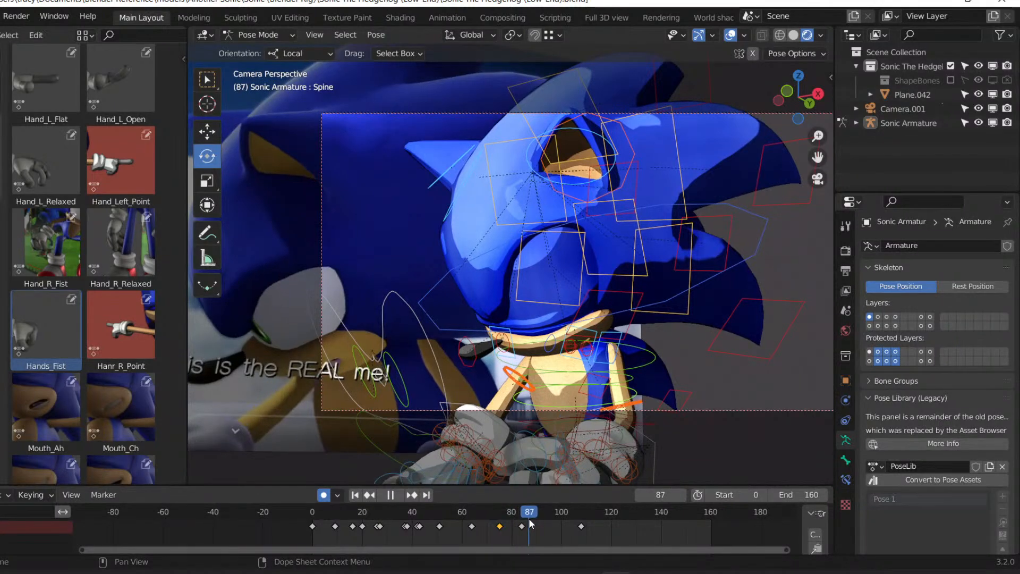
pyautogui.press('space')
pyautogui.click(41, 186)
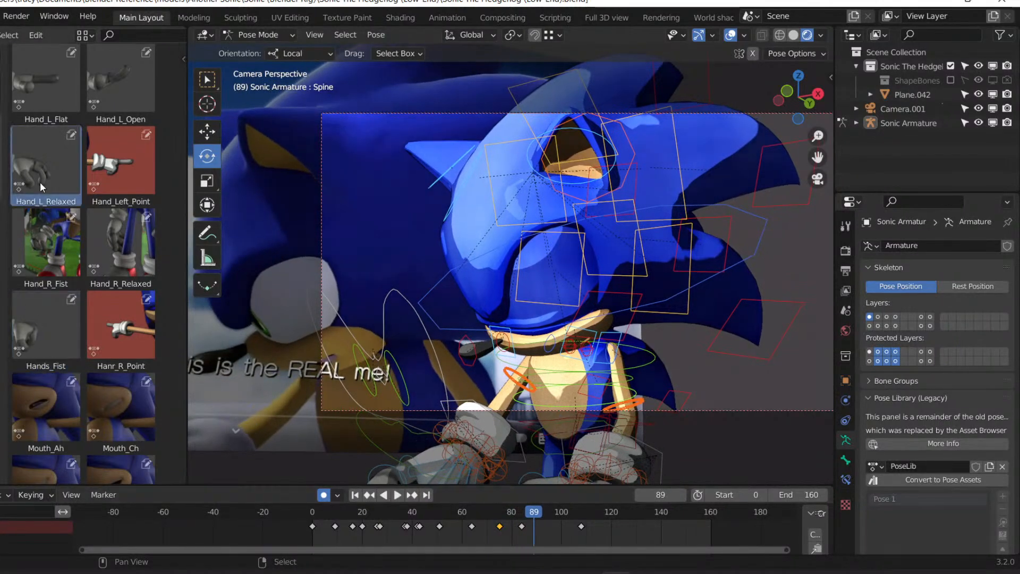
pyautogui.press('i')
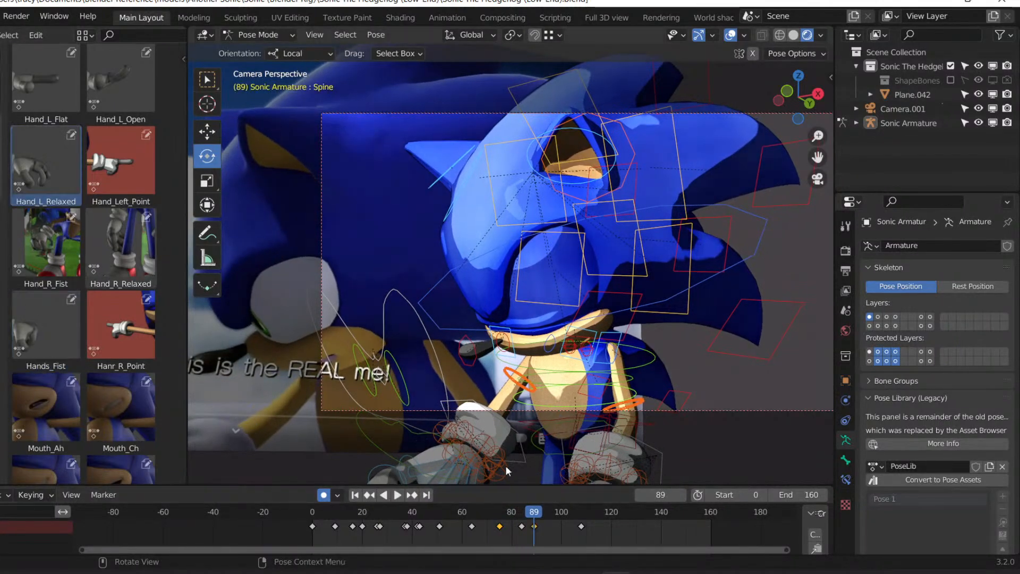
# Save the file and play the whole animation from the start.
pyautogui.hotkey('ctrl', 's')
pyautogui.click(357, 496)
pyautogui.press('space')
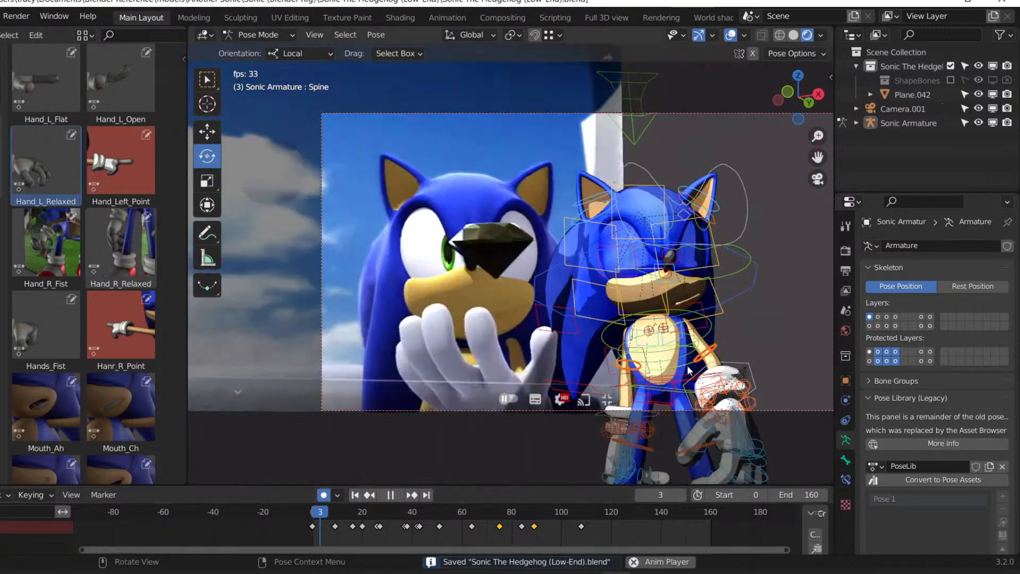
# Hide the viewport overlays and replay the animation from the first frame without the bone controls, returning to frame 0.
pyautogui.click(484, 443)
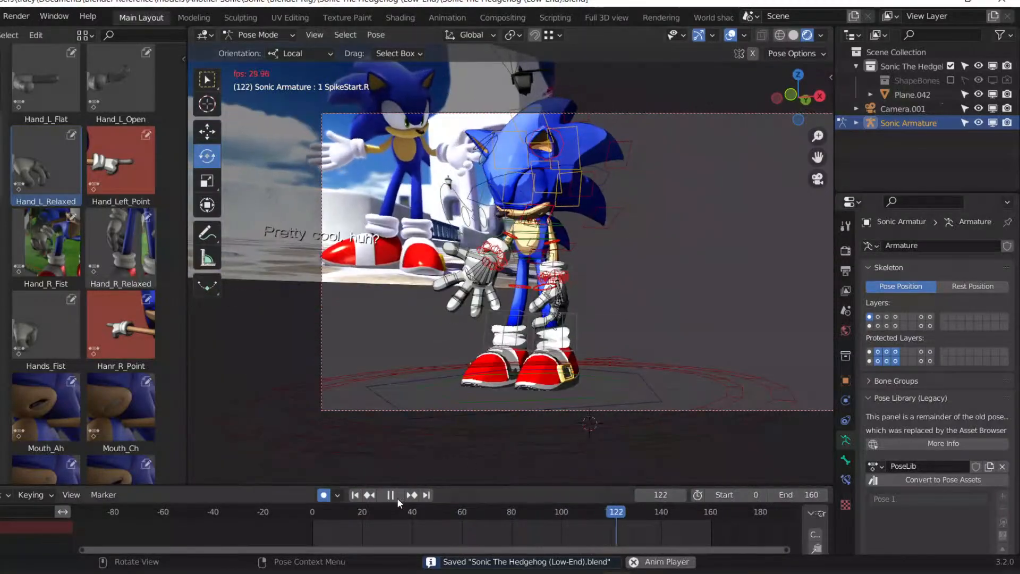
pyautogui.click(355, 498)
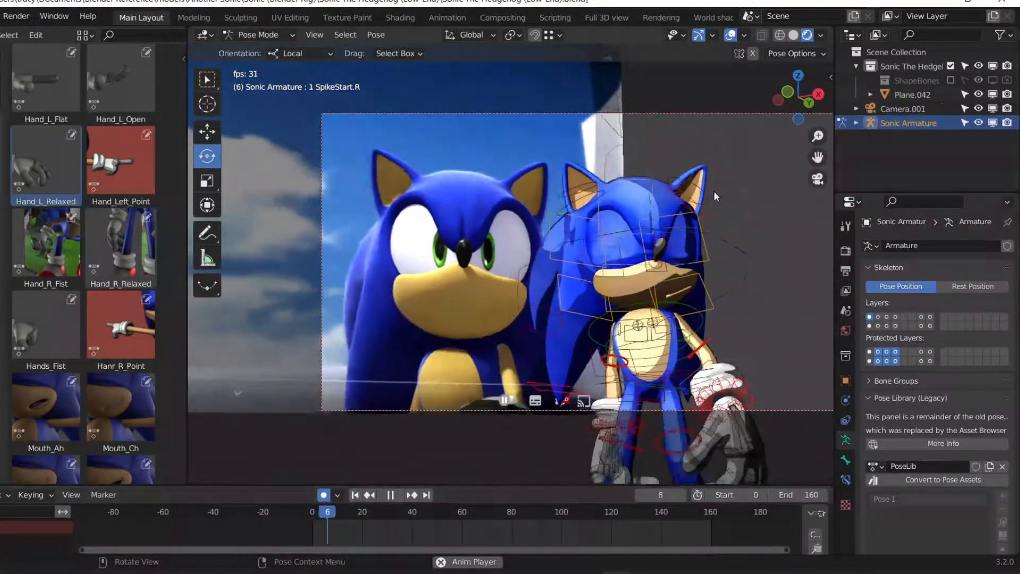
pyautogui.click(730, 36)
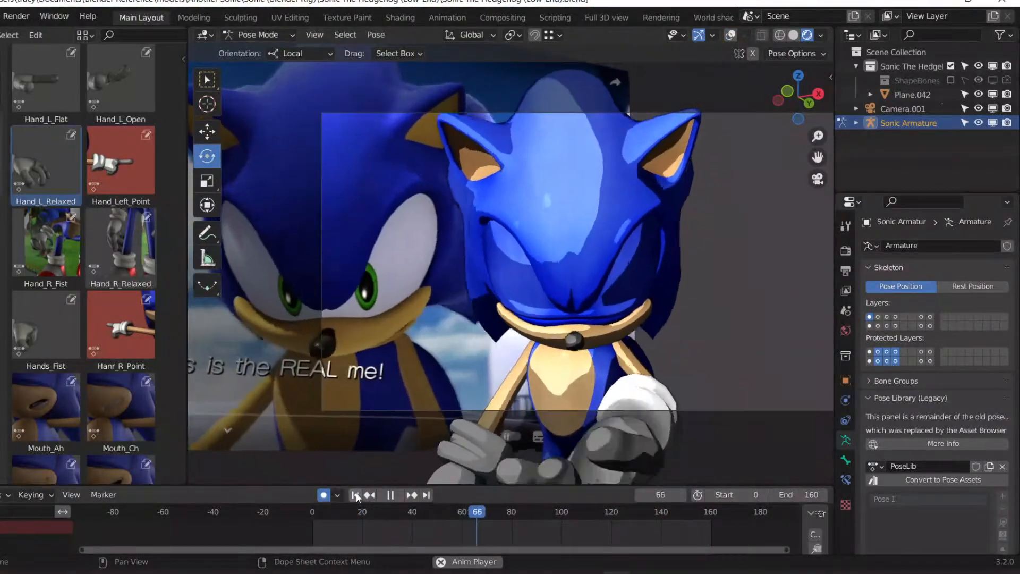
pyautogui.click(357, 495)
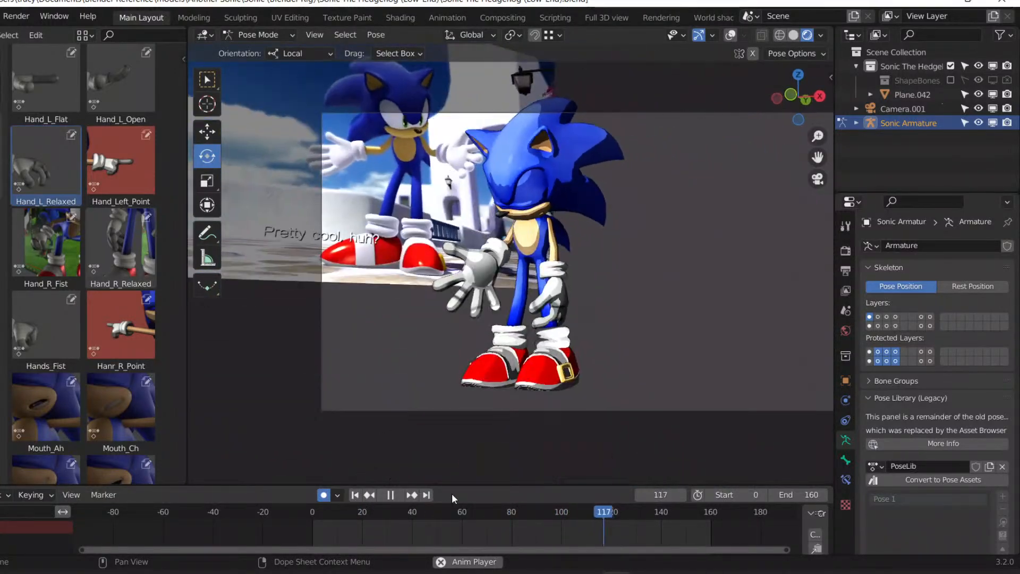
pyautogui.press('space')
pyautogui.click(355, 495)
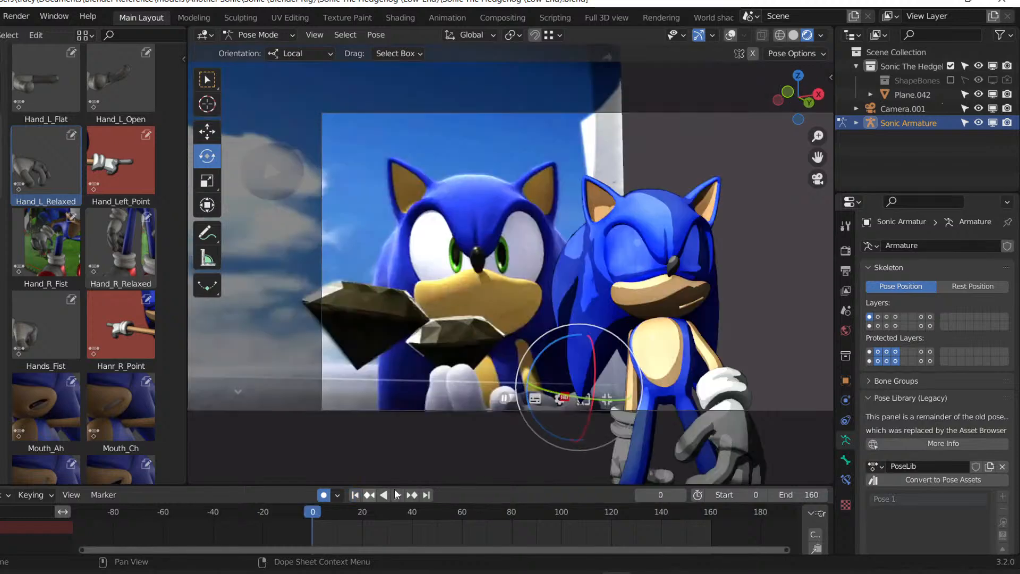
# Save the file and play the animation from frame 0 to frame 91.
pyautogui.hotkey('ctrl', 's')
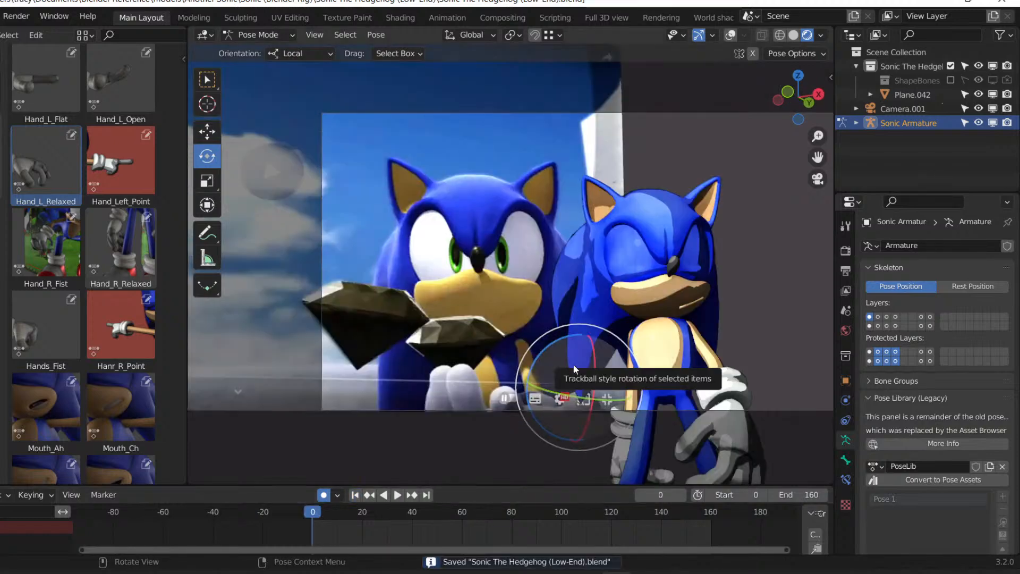
pyautogui.press('space')
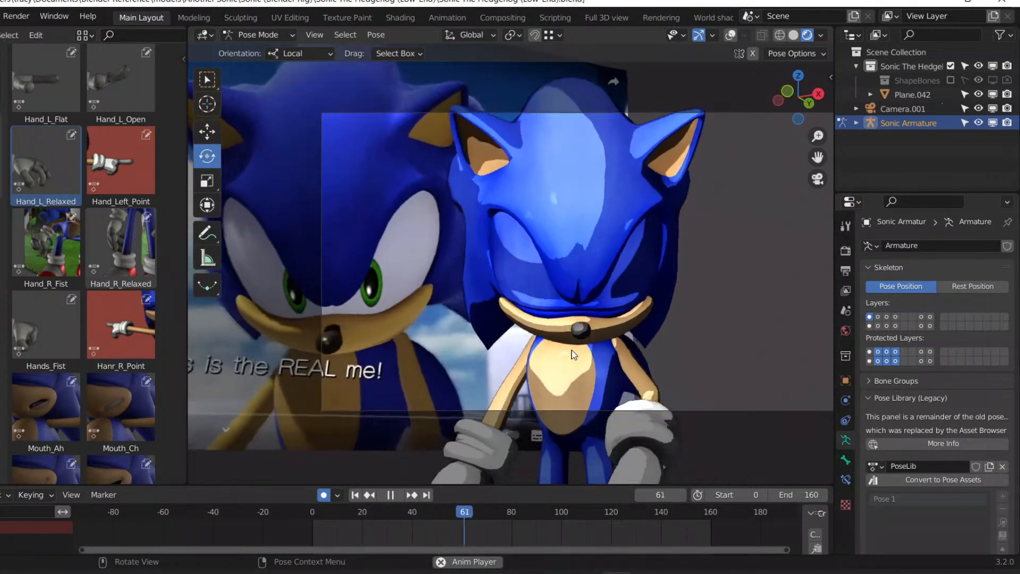
pyautogui.press('space')
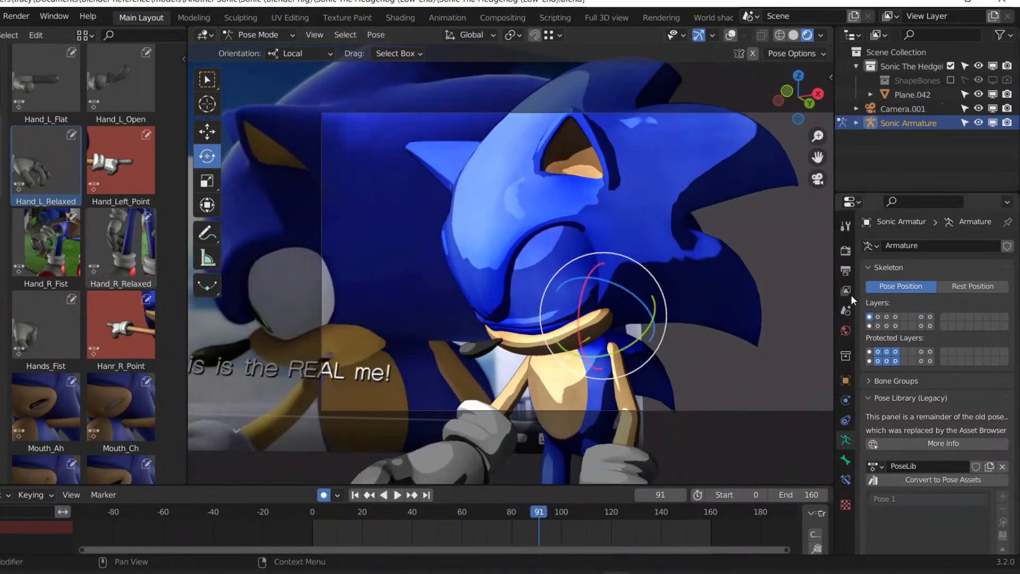
# Show the viewport overlays again, advance to frame 103 and trackball-rotate the Head Transfrom bone to turn Sonic's head further towards the reference pose.
pyautogui.click(734, 35)
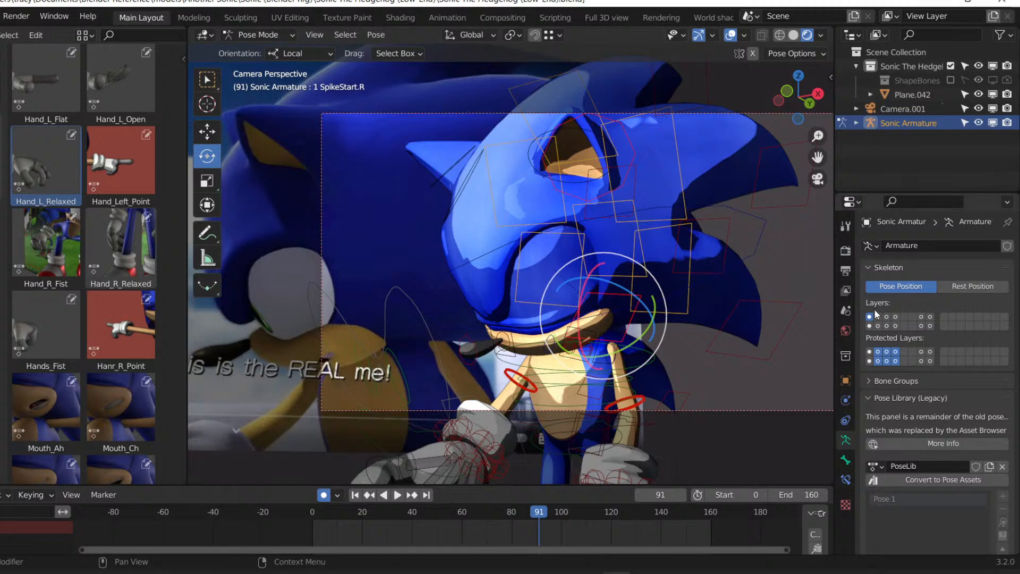
pyautogui.click(565, 389)
pyautogui.press('space')
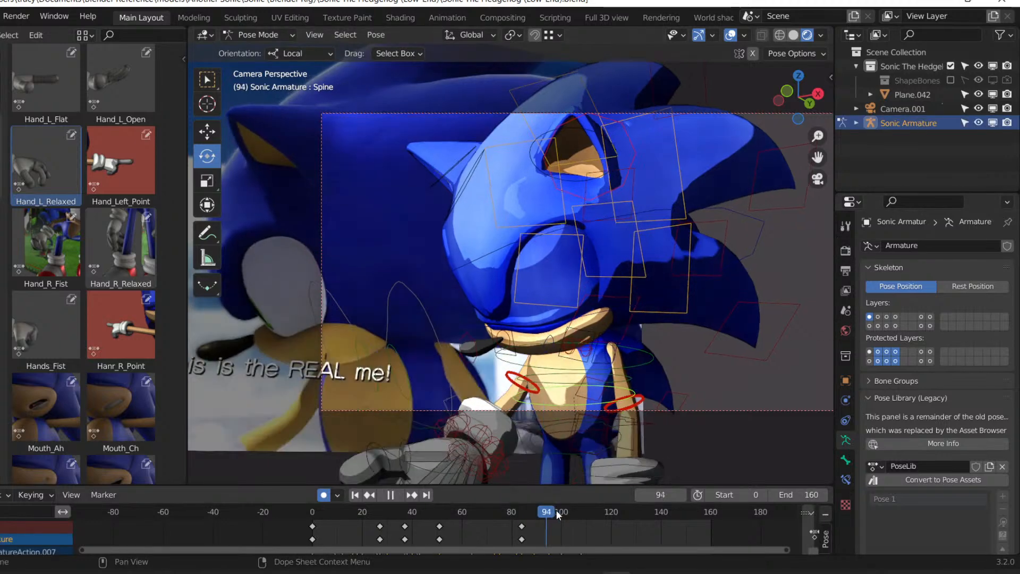
pyautogui.press('space')
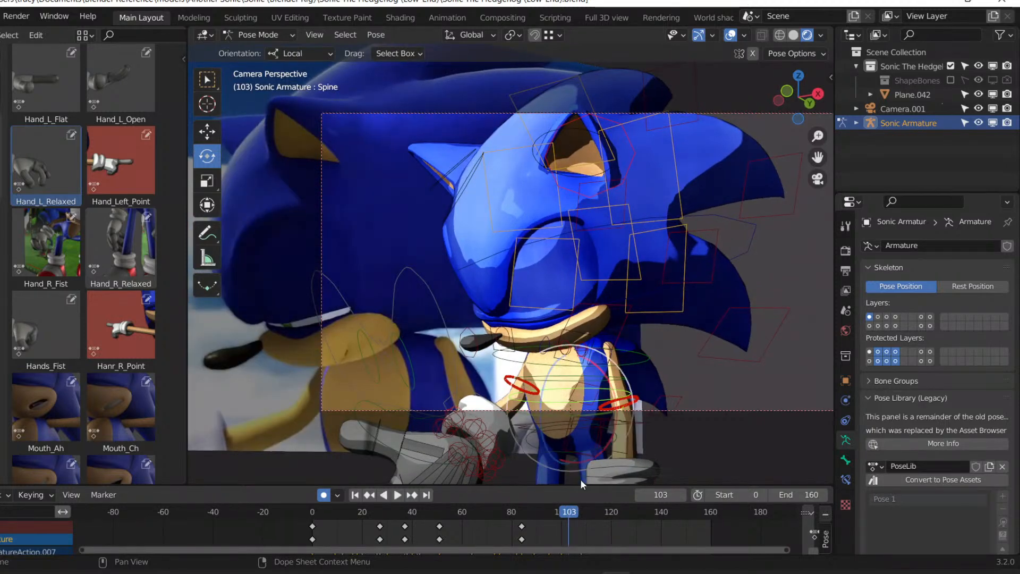
pyautogui.click(749, 239)
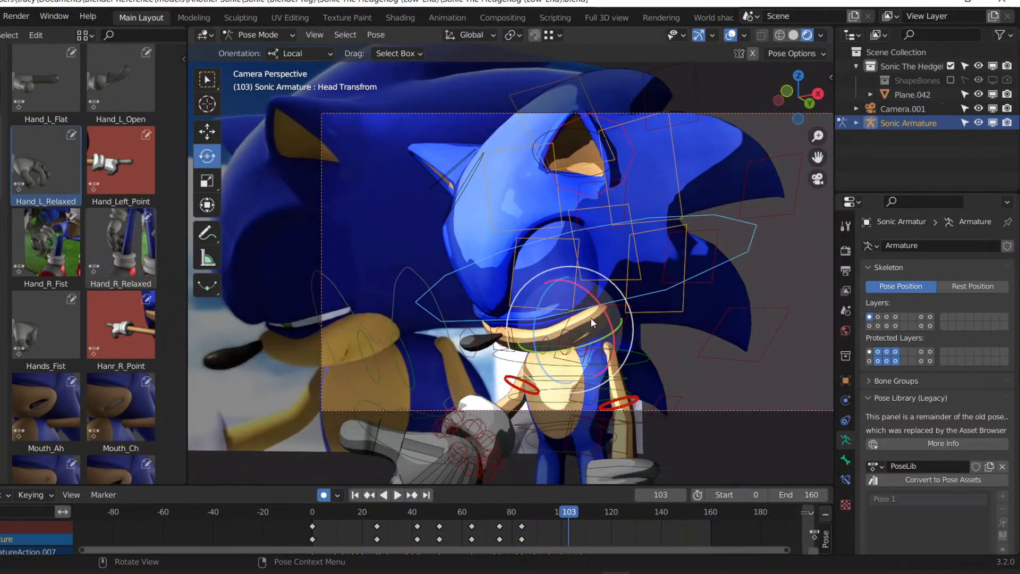
pyautogui.press('r')
pyautogui.press('r')
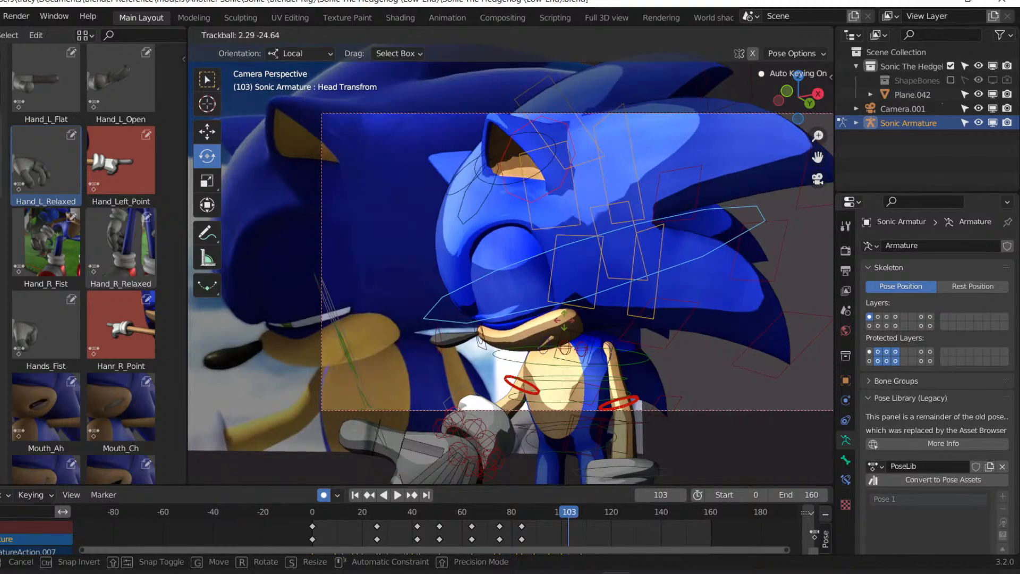
pyautogui.click(565, 321)
# Trackball-rotate the Spine2 and Spine3 bones slightly at frame 103 to adjust the upper body lean.
pyautogui.click(561, 392)
pyautogui.click(560, 381)
pyautogui.press('r')
pyautogui.press('r')
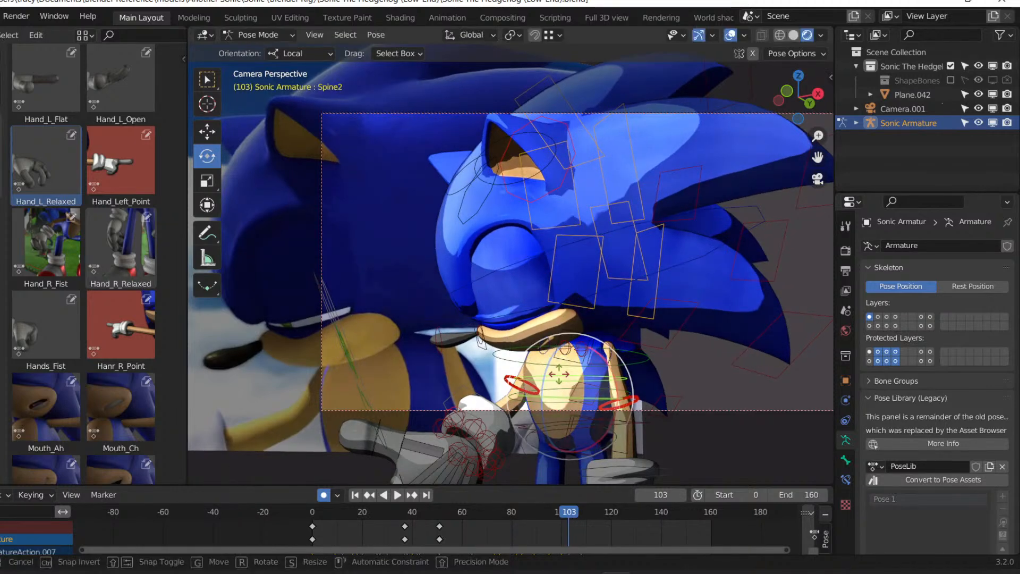
pyautogui.click(557, 373)
pyautogui.click(557, 370)
pyautogui.press('r')
pyautogui.press('r')
pyautogui.click(563, 418)
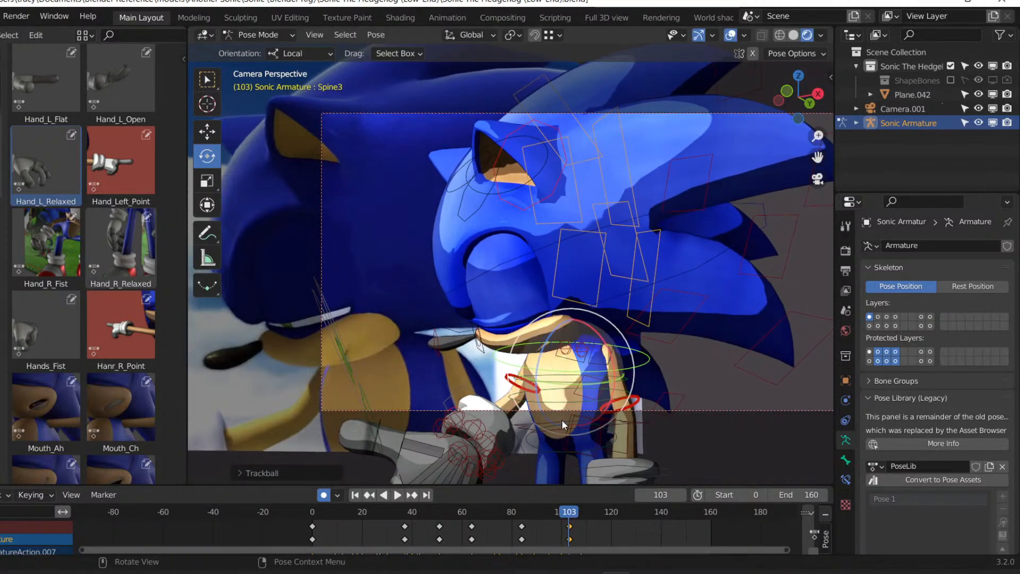
# Trackball-rotate the lower Spine bone slightly at frame 103 and save the file.
pyautogui.click(557, 415)
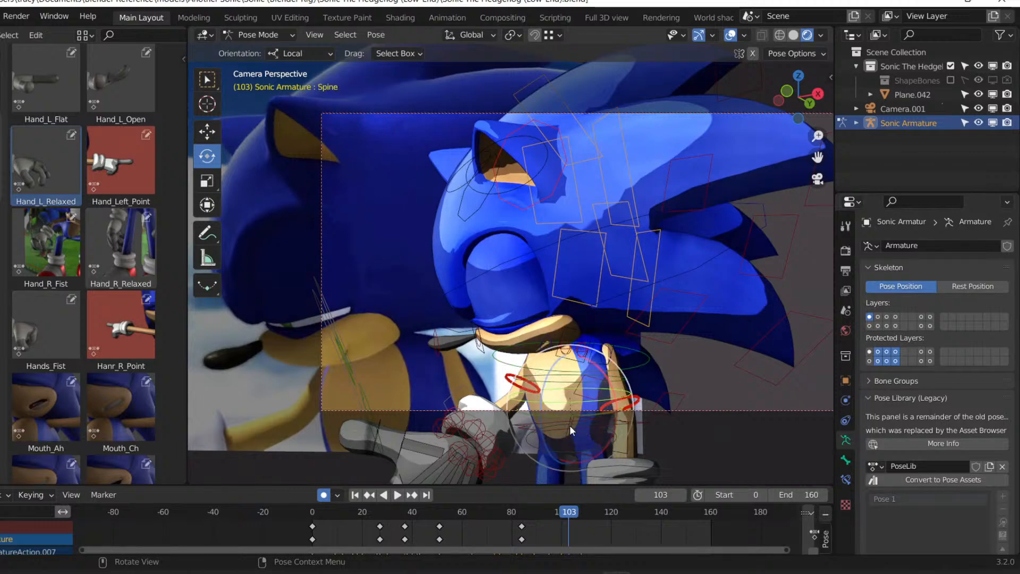
pyautogui.click(566, 400)
pyautogui.press('r')
pyautogui.press('r')
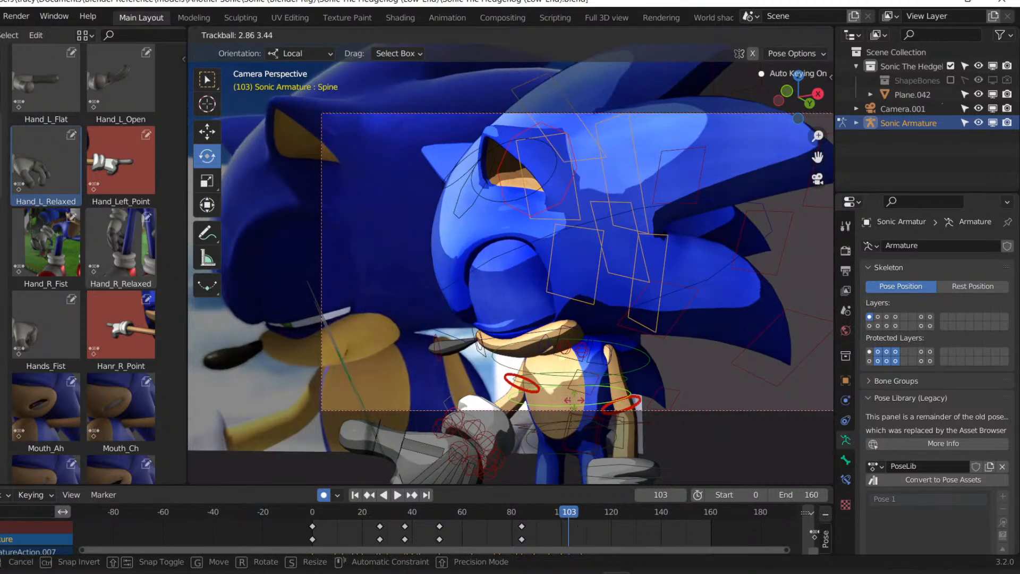
pyautogui.click(575, 394)
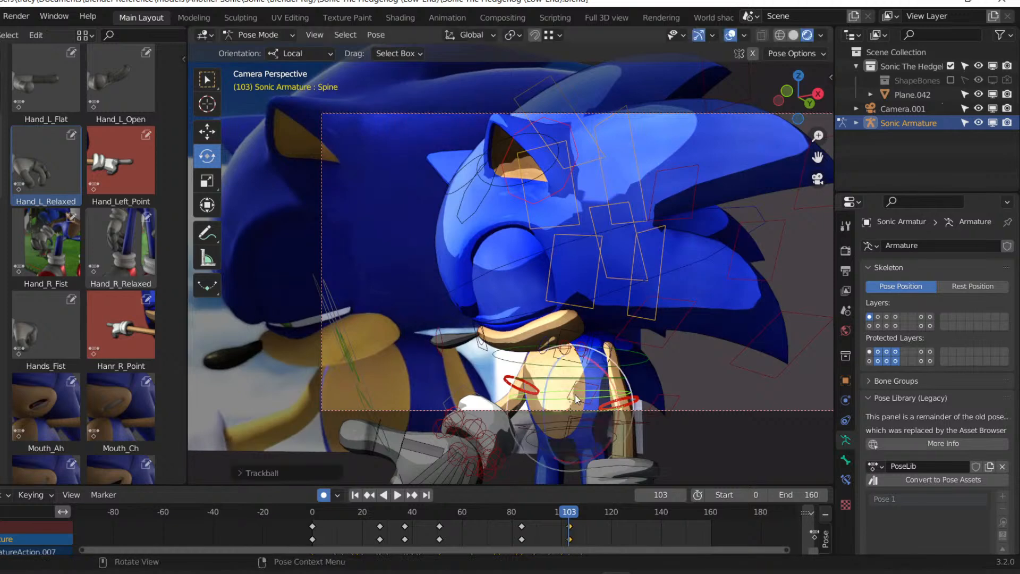
pyautogui.hotkey('ctrl', 's')
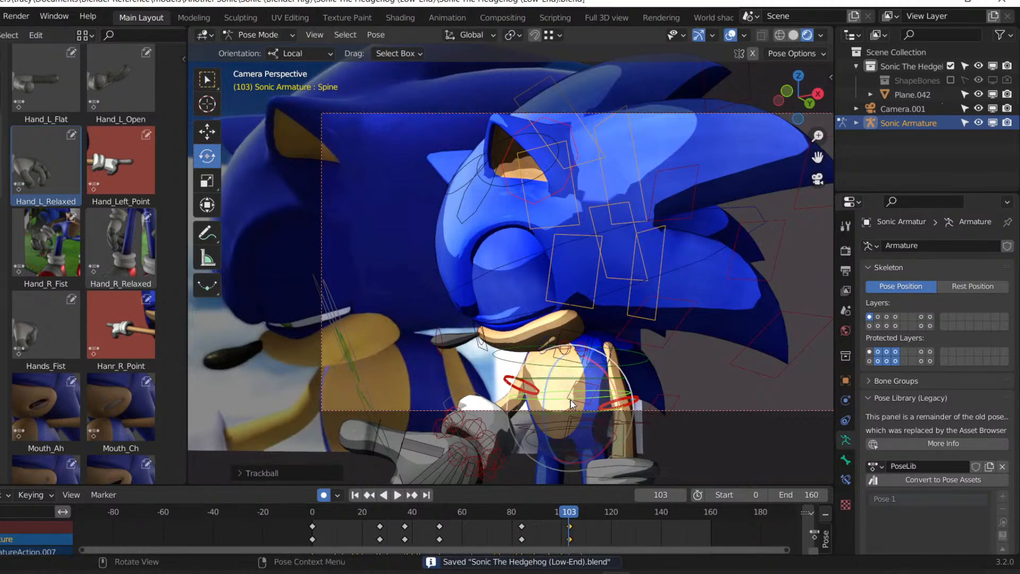
# Play the head and spine motion from about frame 57 and stop at frame 110.
pyautogui.moveTo(566, 510); pyautogui.dragTo(455, 512)
pyautogui.press('space')
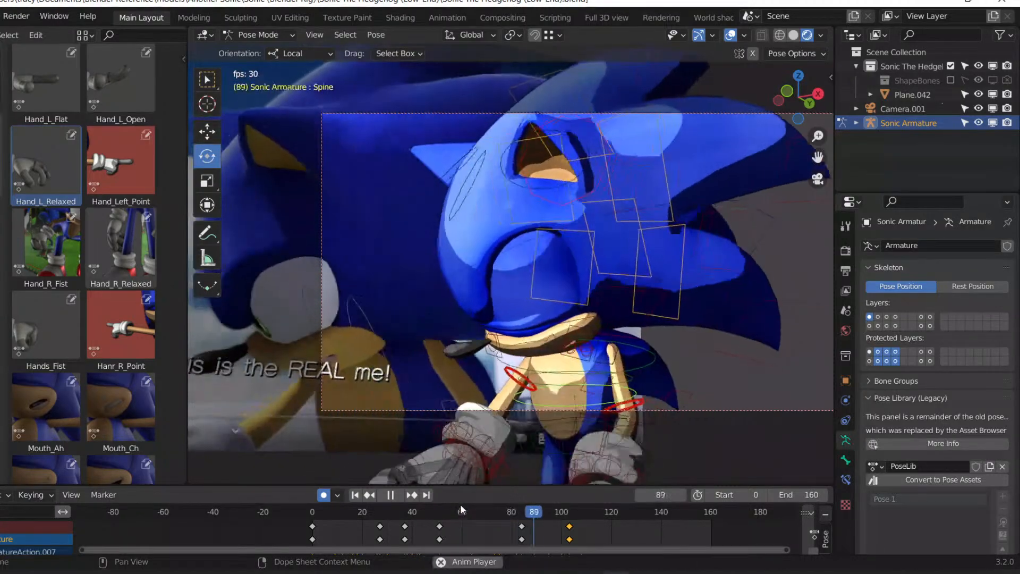
pyautogui.press('space')
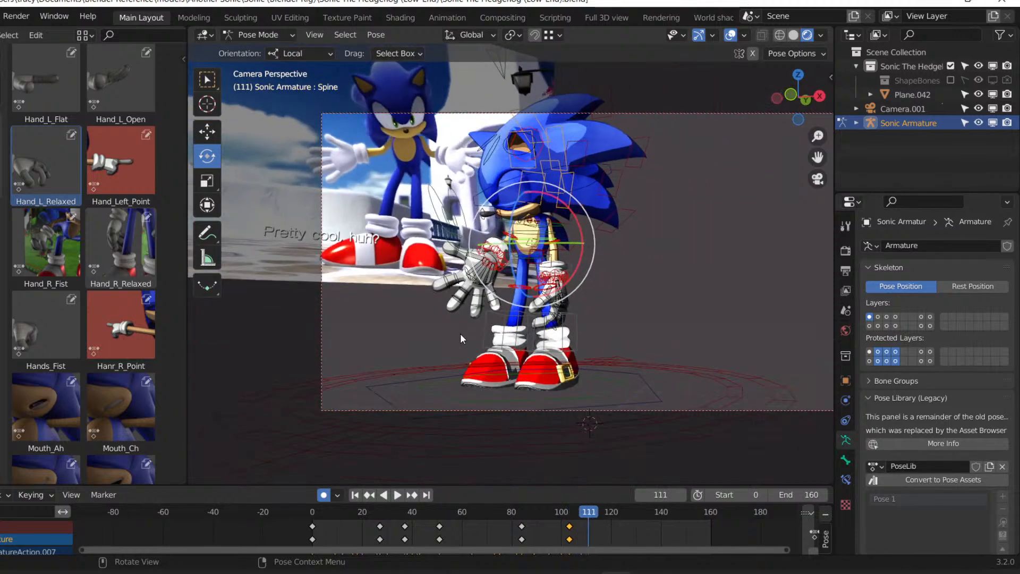
pyautogui.press('Left')
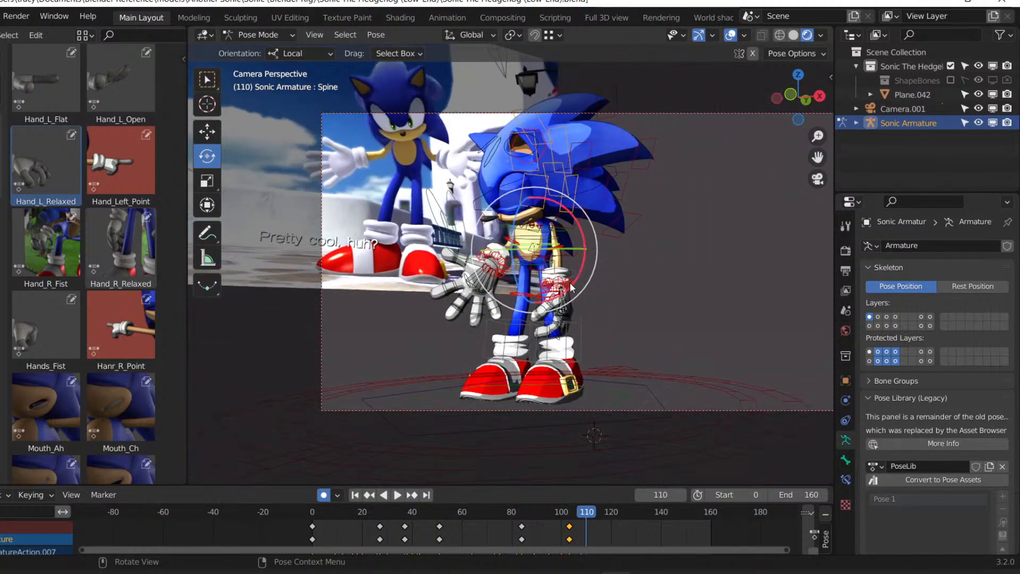
# Save the file, show the bone layer with the foot controls and rotate CTRL_Foot.R about its local Y axis at frame 110.
pyautogui.scroll(1, 573, 282)
pyautogui.hotkey('ctrl', 's')
pyautogui.keyDown('shift'); pyautogui.moveTo(608, 304); pyautogui.dragTo(607, 356, button='middle'); pyautogui.keyUp('shift')
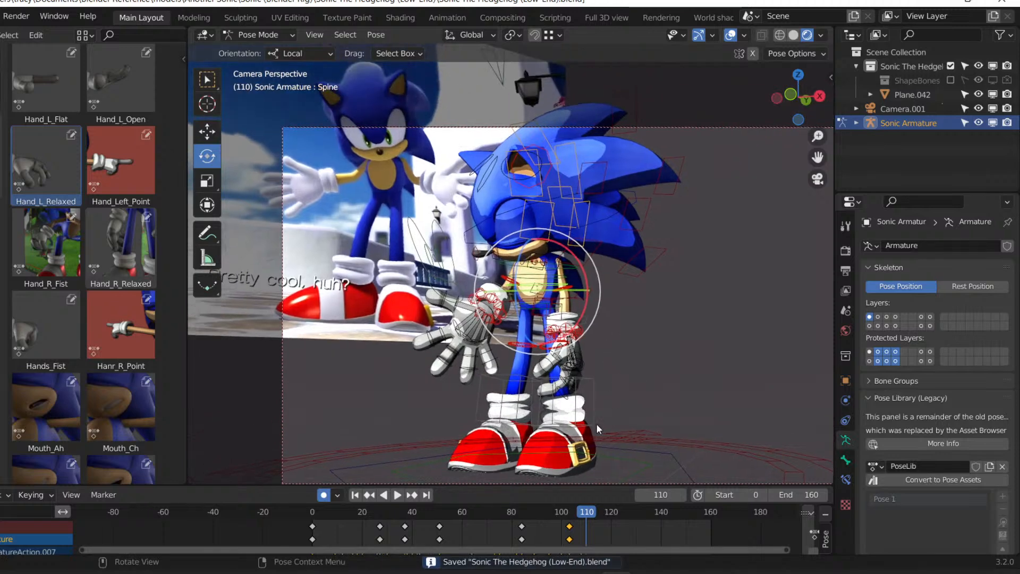
pyautogui.click(891, 325)
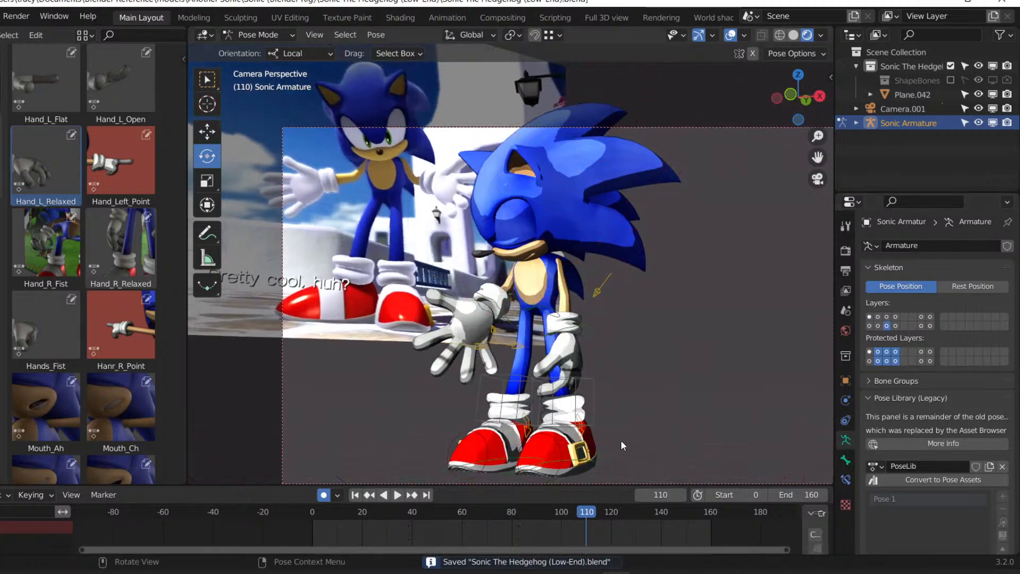
pyautogui.click(498, 476)
pyautogui.press('r')
pyautogui.press('r')
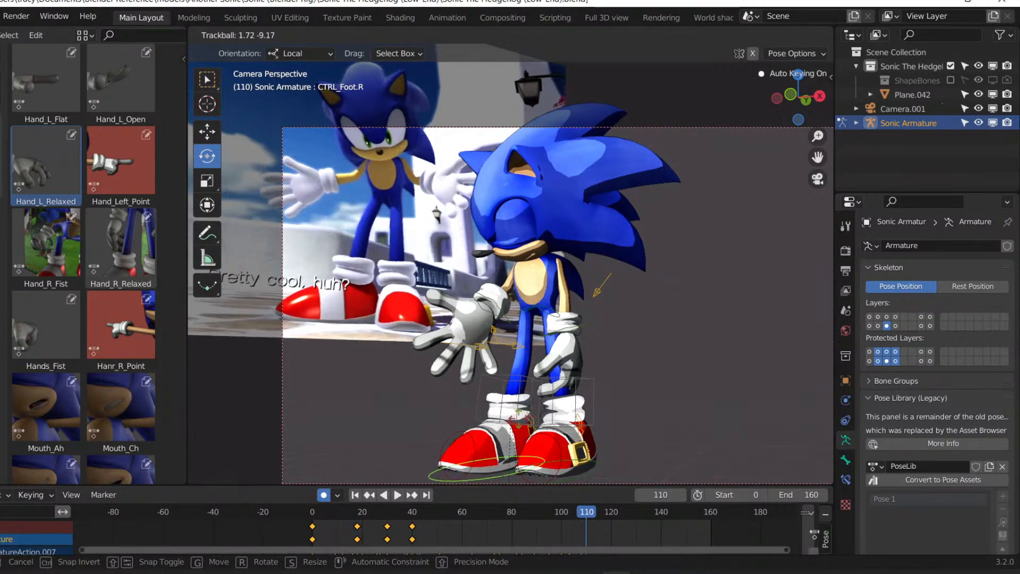
pyautogui.press('y')
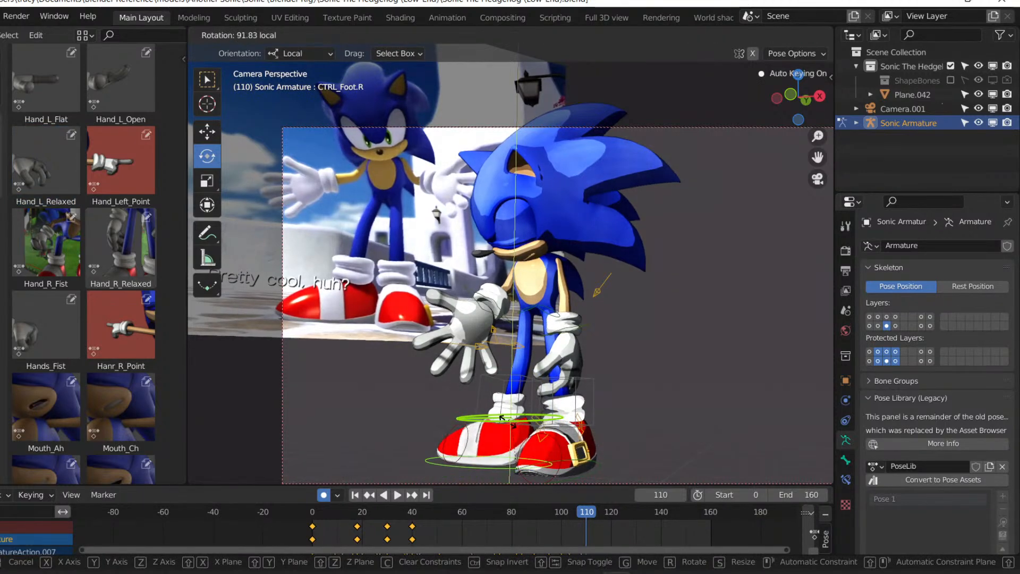
pyautogui.click(520, 420)
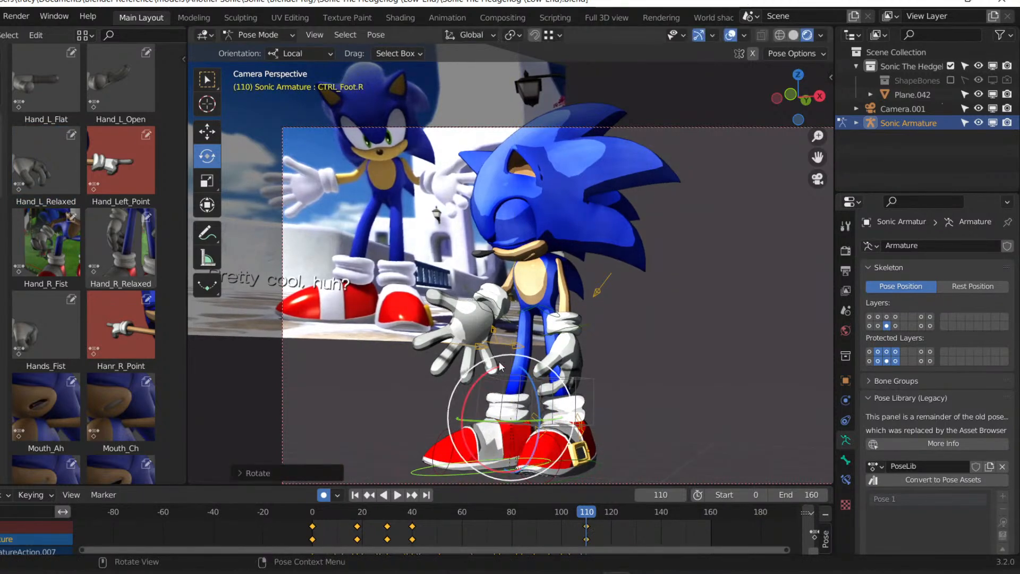
# Switch back to the main bone layer and lower the Hip Contrl bone about 0.06 m along global Z at frame 110.
pyautogui.click(868, 318)
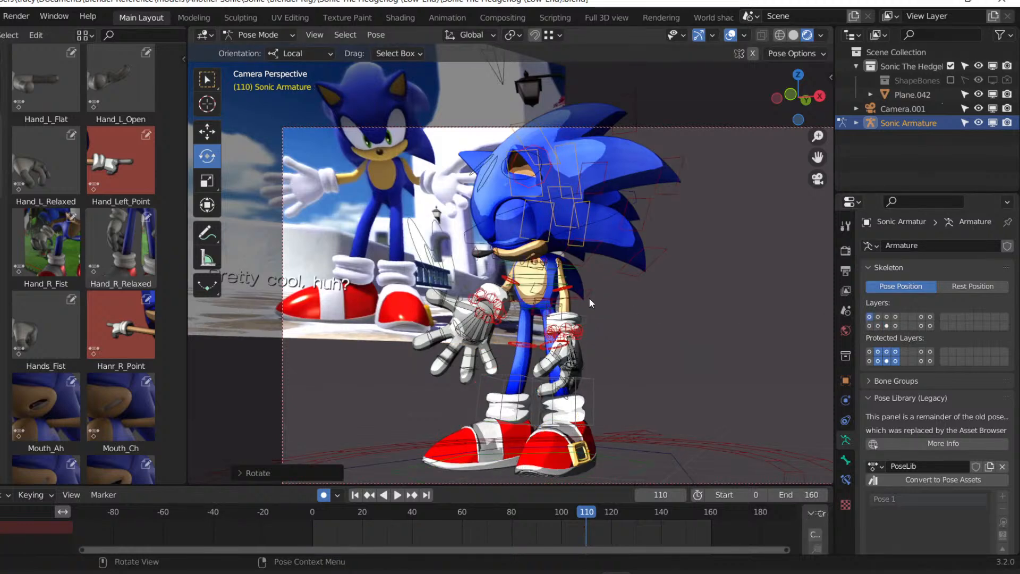
pyautogui.click(557, 304)
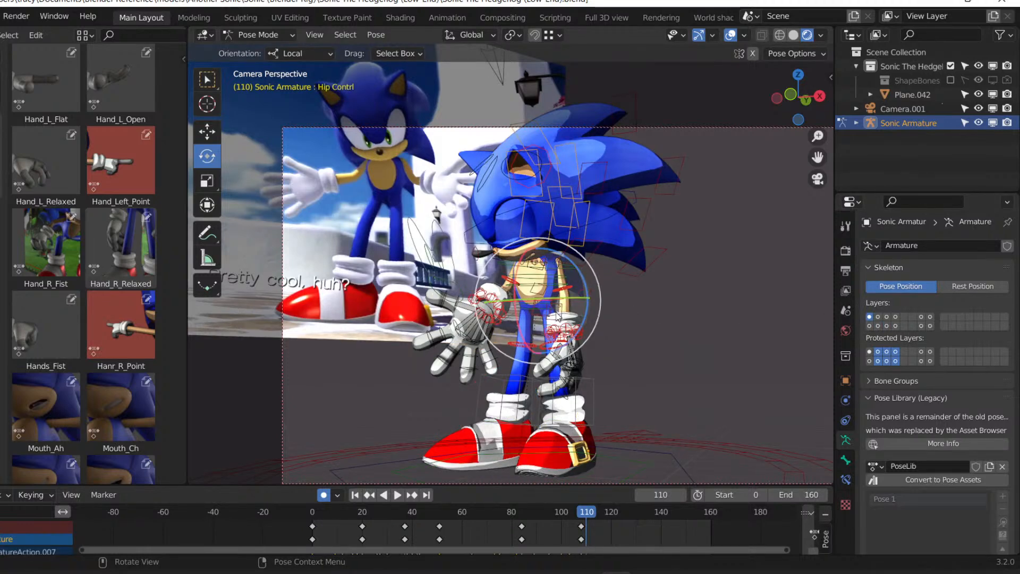
pyautogui.press('g')
pyautogui.press('z')
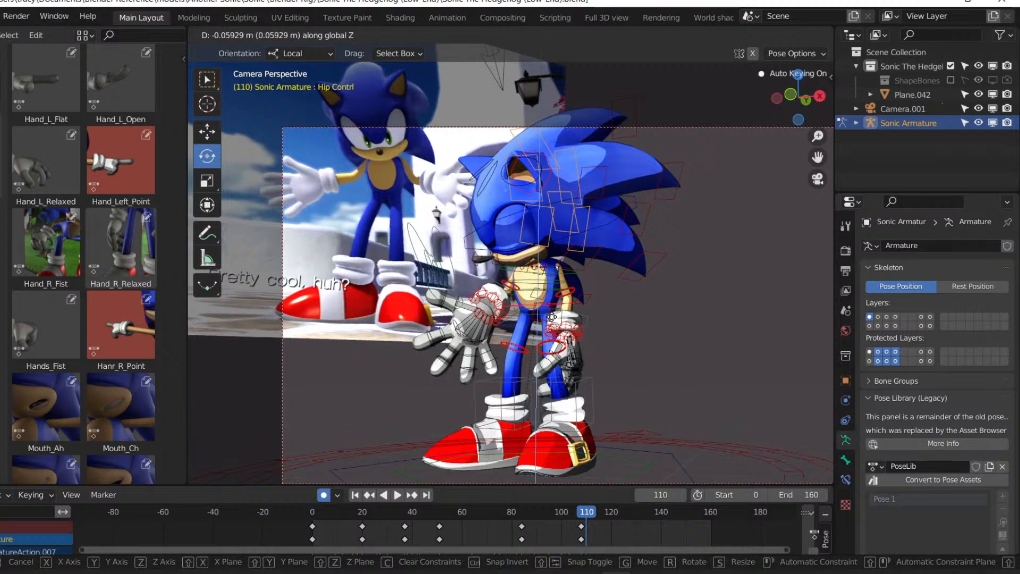
pyautogui.click(552, 317)
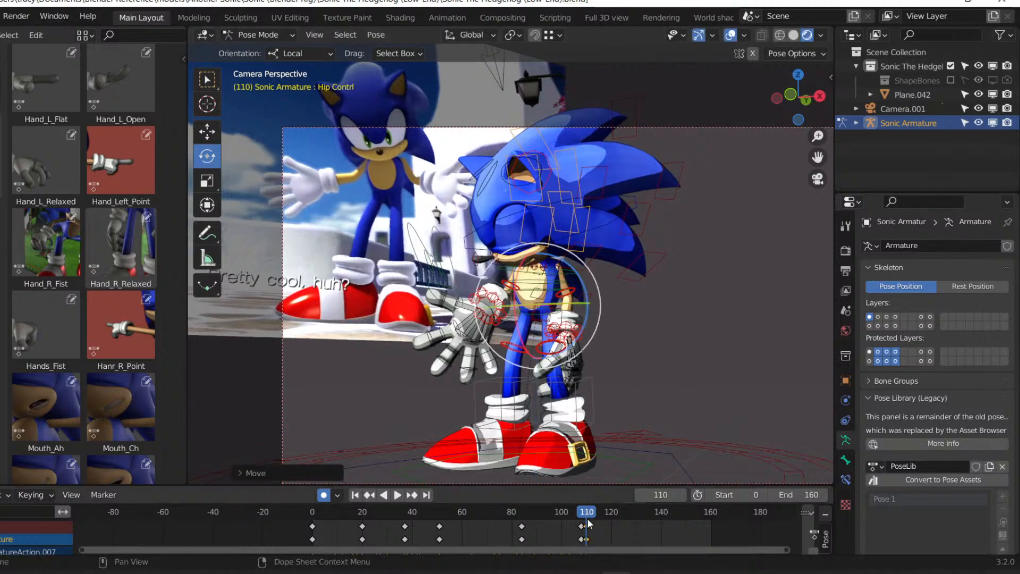
# Move the hip control's frame 110 keyframe to frame 108 and save the file.
pyautogui.moveTo(588, 525)
pyautogui.mouseDown()
pyautogui.moveTo(562, 517)
pyautogui.moveTo(596, 515)
pyautogui.moveTo(583, 520)
pyautogui.mouseUp()
pyautogui.rightClick(593, 533)
pyautogui.hotkey('ctrl', 's')
# Advance to frame 114, show the foot control layer, rotate CTRL_Foot.L outward and save the file.
pyautogui.press('space')
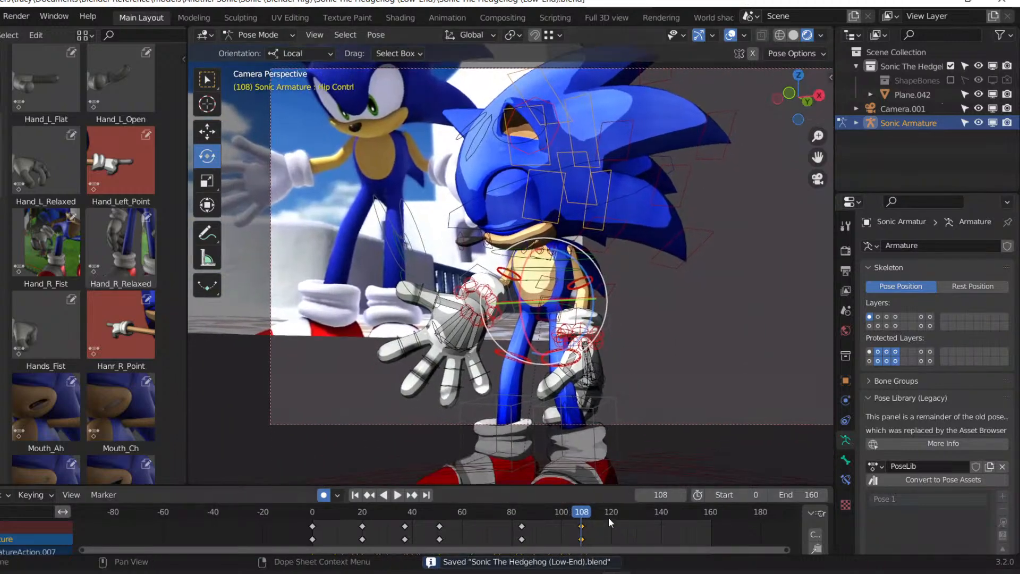
pyautogui.press('space')
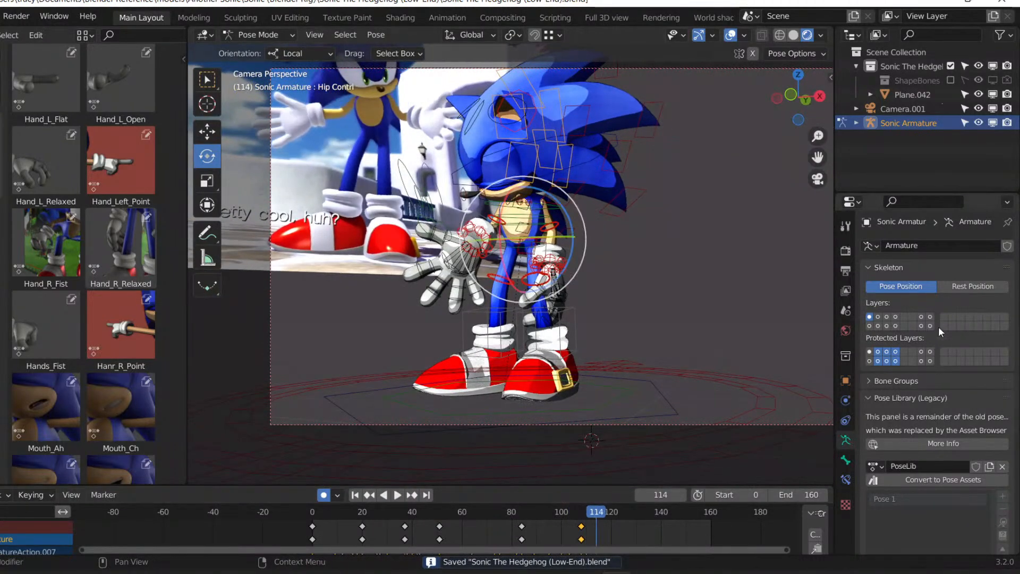
pyautogui.click(887, 326)
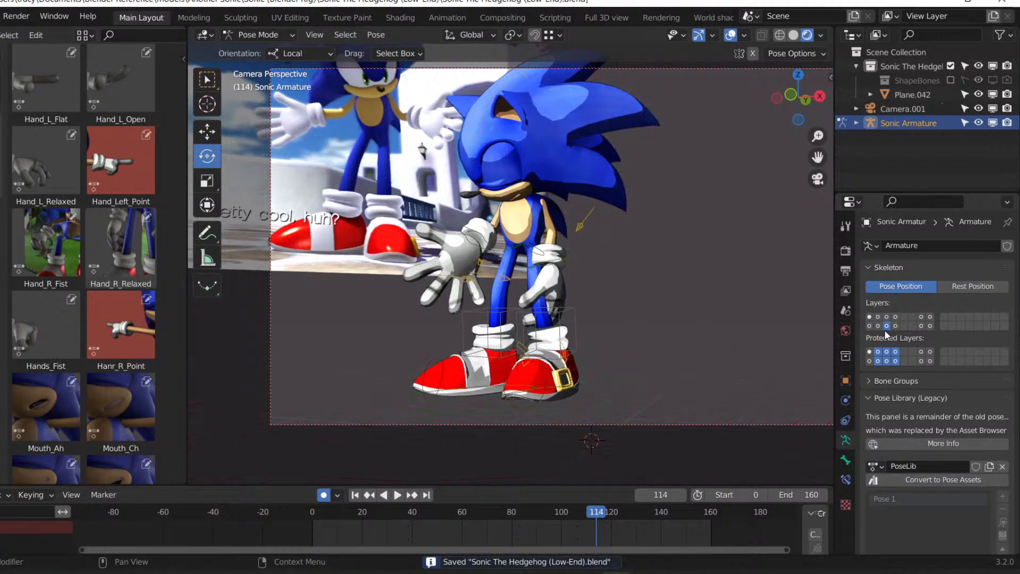
pyautogui.click(575, 396)
pyautogui.moveTo(578, 351); pyautogui.dragTo(638, 330)
pyautogui.hotkey('ctrl', 's')
pyautogui.moveTo(638, 329); pyautogui.dragTo(528, 371, button='middle')
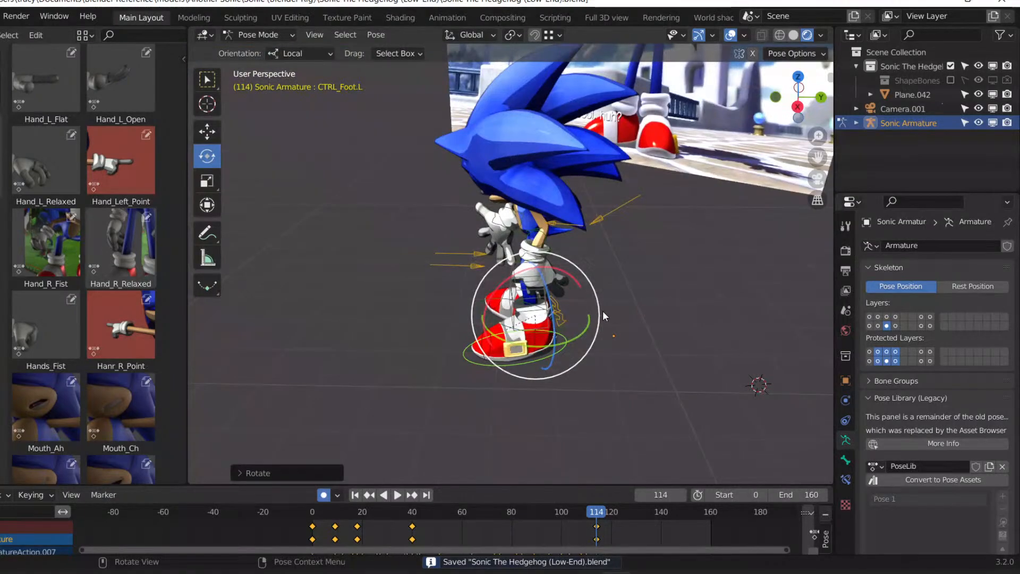
# Move CTRL_Foot.L along global Y at frame 114 in two adjustments, the second by about 0.14 m.
pyautogui.moveTo(603, 315); pyautogui.dragTo(659, 301, button='middle')
pyautogui.press('g')
pyautogui.press('y')
pyautogui.click(553, 303)
pyautogui.scroll(4, 346, 351)
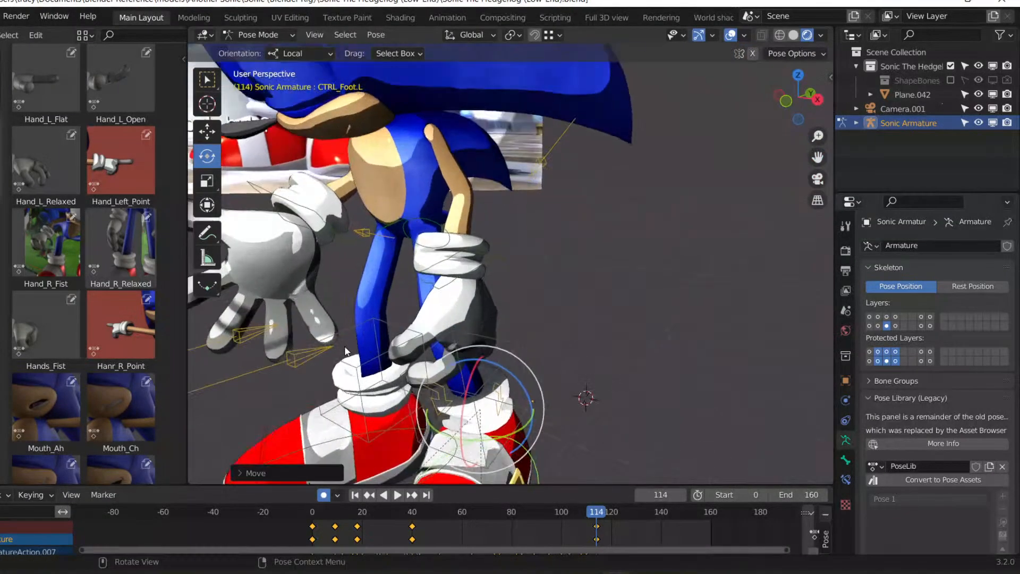
pyautogui.moveTo(346, 351); pyautogui.dragTo(544, 302, button='middle')
pyautogui.press('g')
pyautogui.press('y')
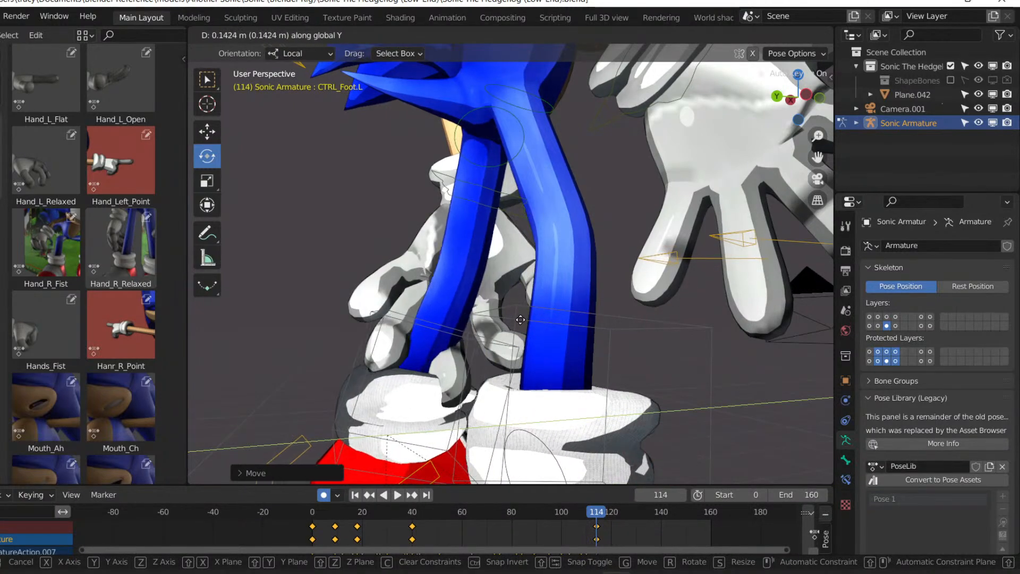
pyautogui.click(521, 320)
# Shift CTRL_Foot.L about -0.08 m along global Y at frame 114, return to the camera view and save the file.
pyautogui.moveTo(519, 320); pyautogui.dragTo(393, 343, button='middle')
pyautogui.press('g')
pyautogui.press('x')
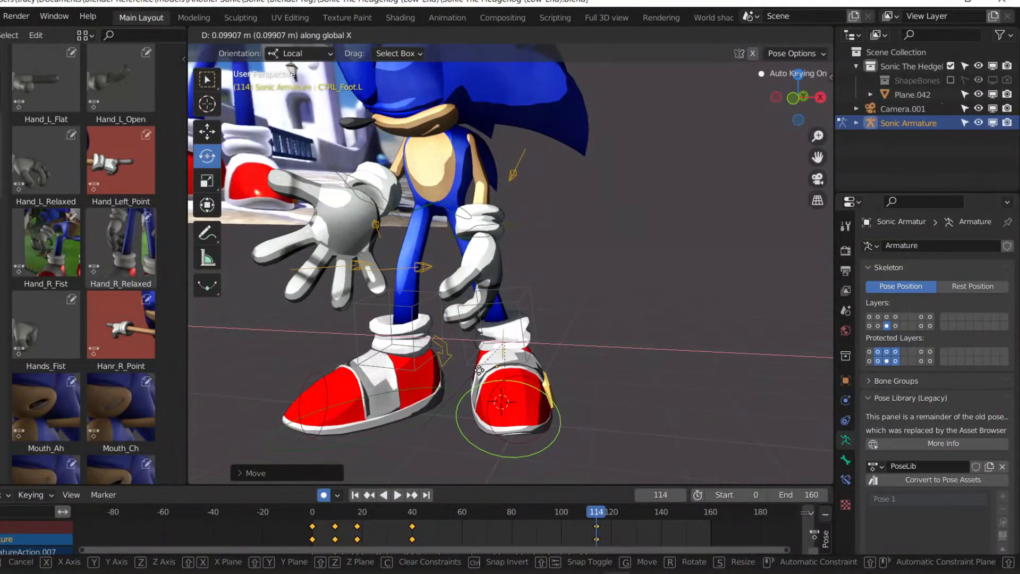
pyautogui.rightClick(479, 370)
pyautogui.press('g')
pyautogui.press('y')
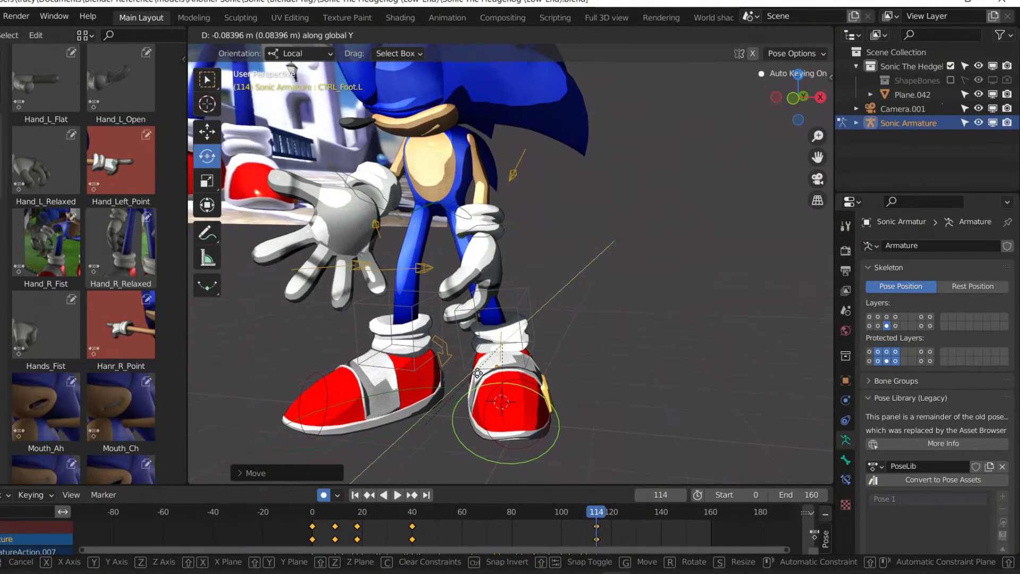
pyautogui.click(477, 372)
pyautogui.moveTo(478, 372); pyautogui.dragTo(572, 346, button='middle')
pyautogui.press('KP_0')
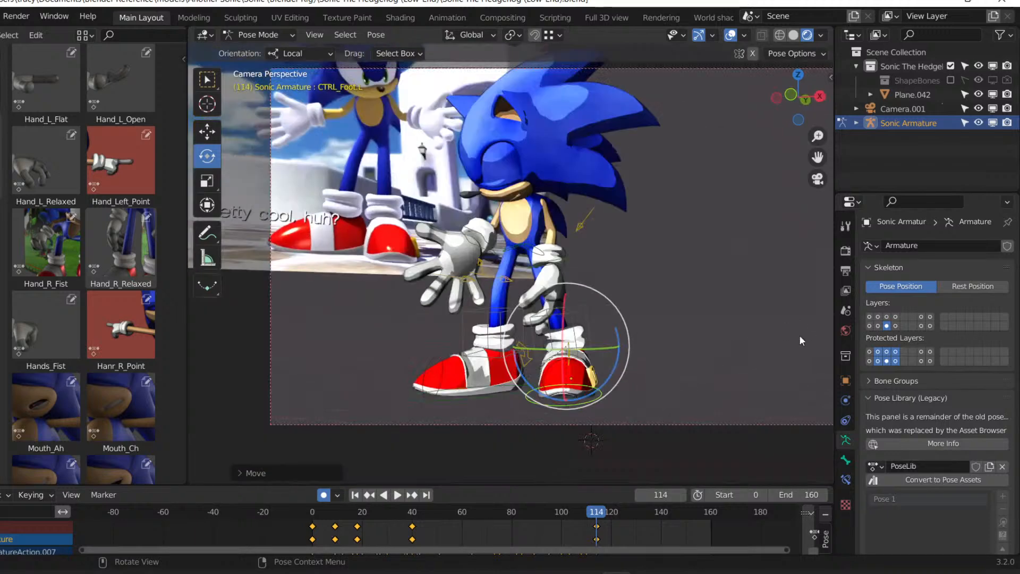
pyautogui.hotkey('ctrl', 's')
# Rotate handIK_L at frame 114 and move it up and outward from Sonic's body.
pyautogui.click(567, 252)
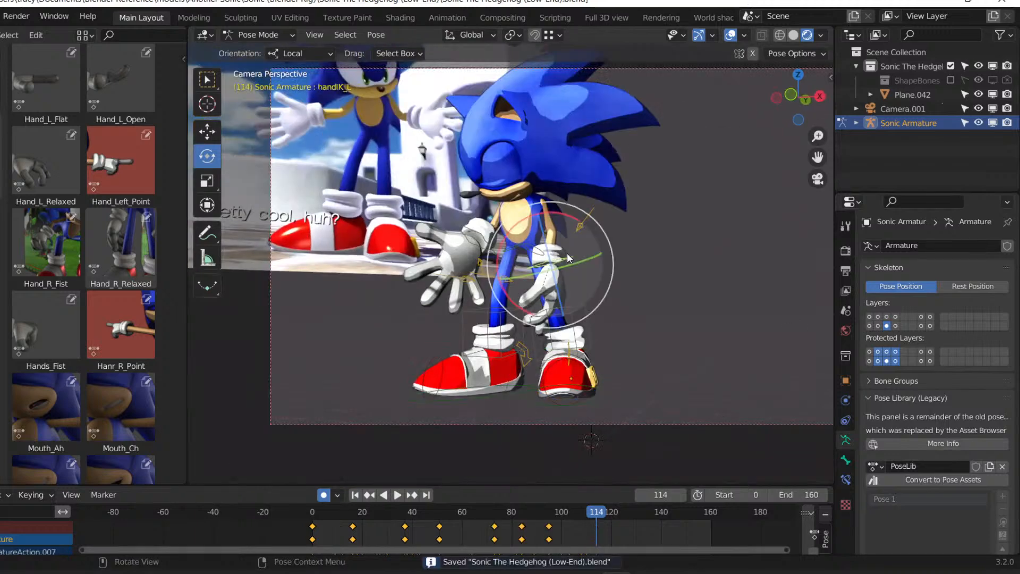
pyautogui.moveTo(571, 260); pyautogui.dragTo(595, 239)
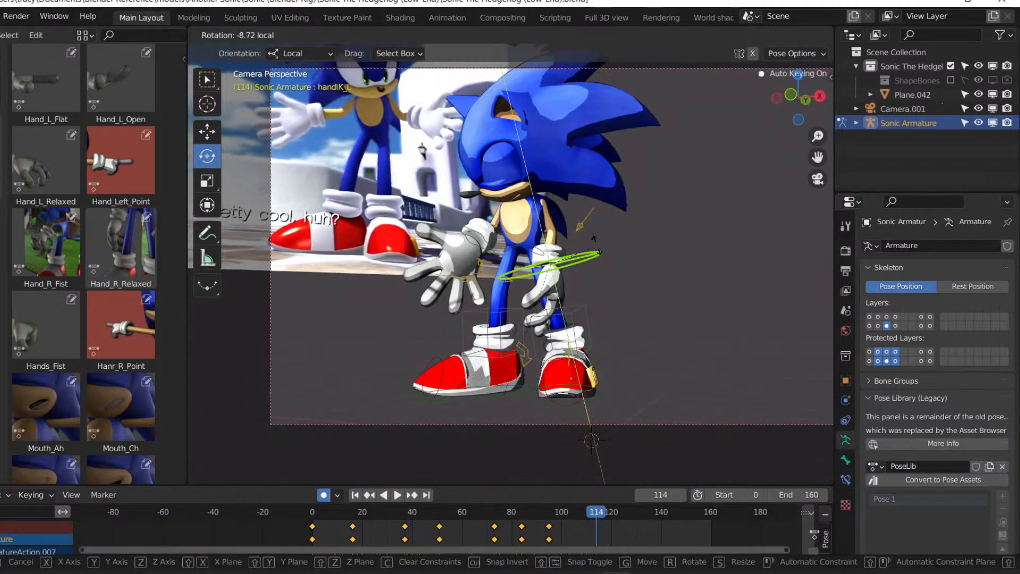
pyautogui.moveTo(362, 428); pyautogui.dragTo(677, 329)
pyautogui.moveTo(604, 307); pyautogui.dragTo(610, 341)
pyautogui.press('g')
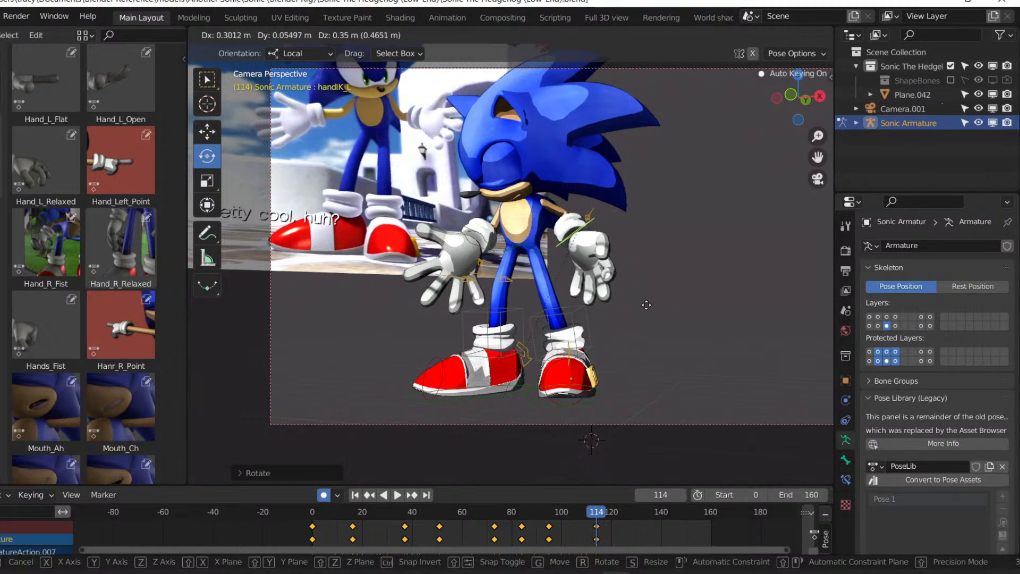
pyautogui.click(638, 320)
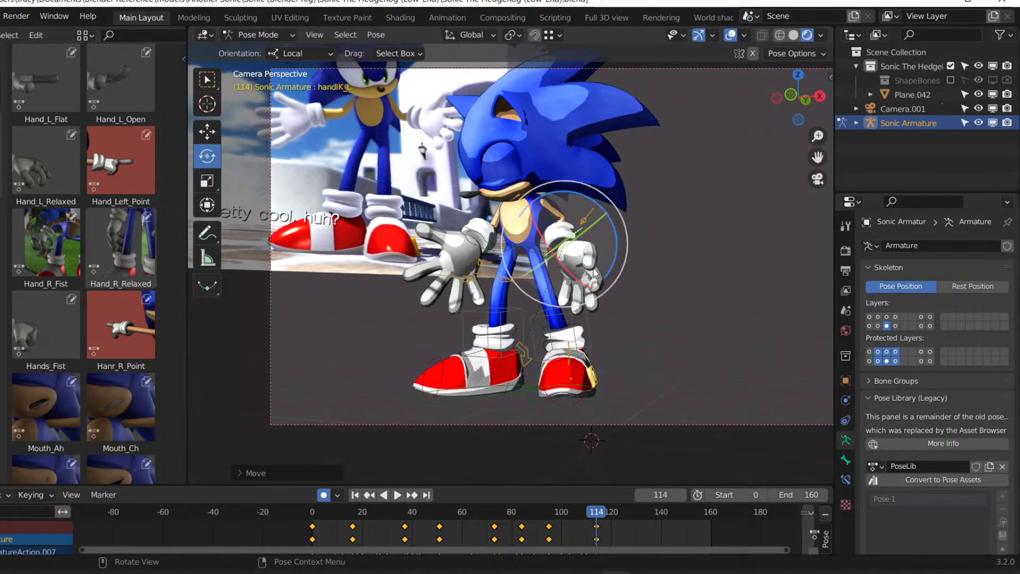
# Move ArmPole.L about 0.57 m down and toward the body at frame 114.
pyautogui.click(574, 215)
pyautogui.press('g')
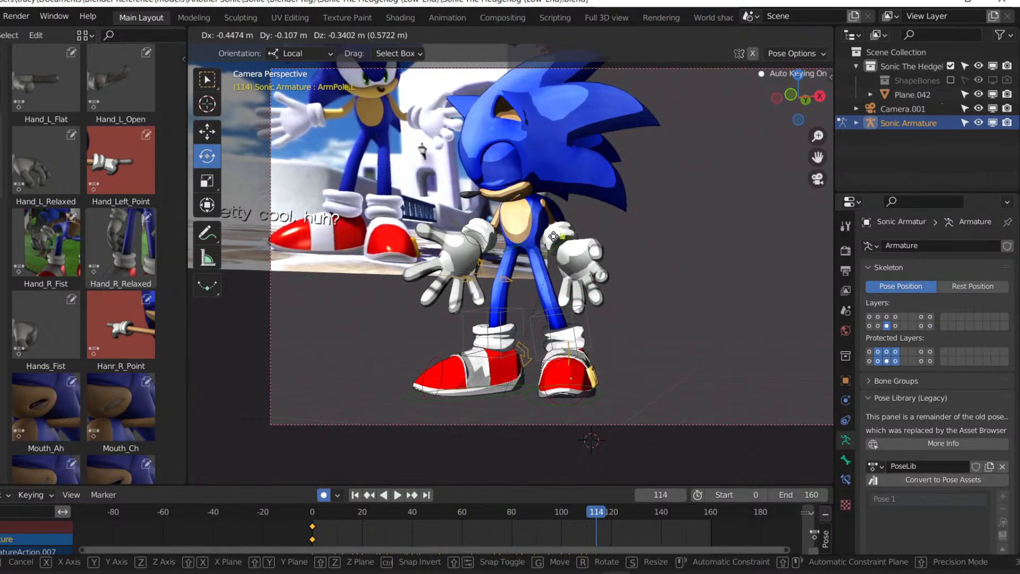
pyautogui.click(554, 236)
# Move handIK_L about 0.16 m outward at frame 114, trackball-rotate it to turn the palm forward, and save the file.
pyautogui.click(582, 239)
pyautogui.press('g')
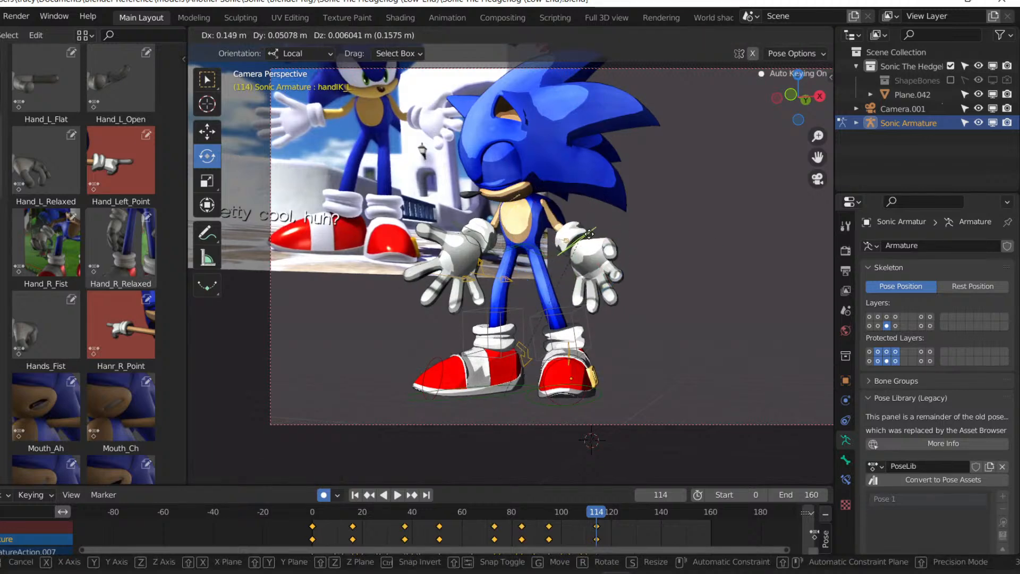
pyautogui.click(592, 235)
pyautogui.press('r')
pyautogui.press('r')
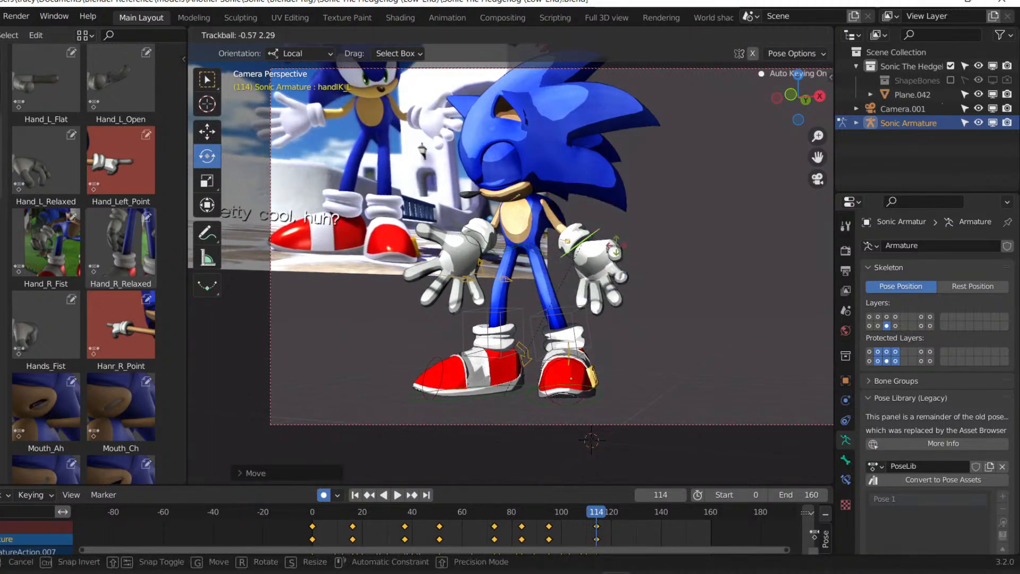
pyautogui.click(632, 256)
pyautogui.hotkey('ctrl', 's')
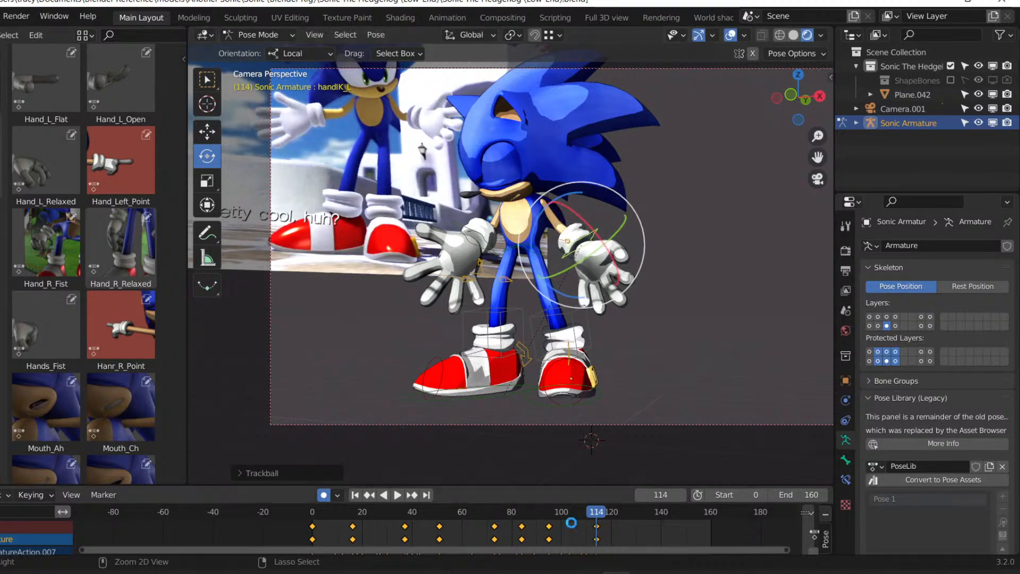
# Go to frame 107 and move ArmPole.L inward toward the torso to reshape the left arm's bend.
pyautogui.moveTo(593, 514)
pyautogui.mouseDown()
pyautogui.moveTo(532, 515)
pyautogui.moveTo(579, 515)
pyautogui.mouseUp()
pyautogui.press('space')
pyautogui.press('space')
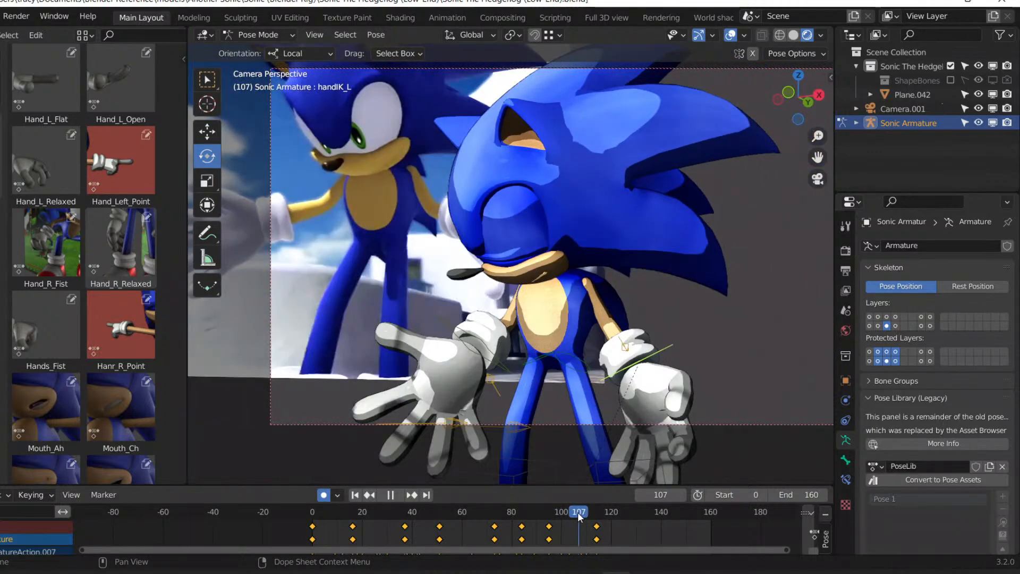
pyautogui.press('g')
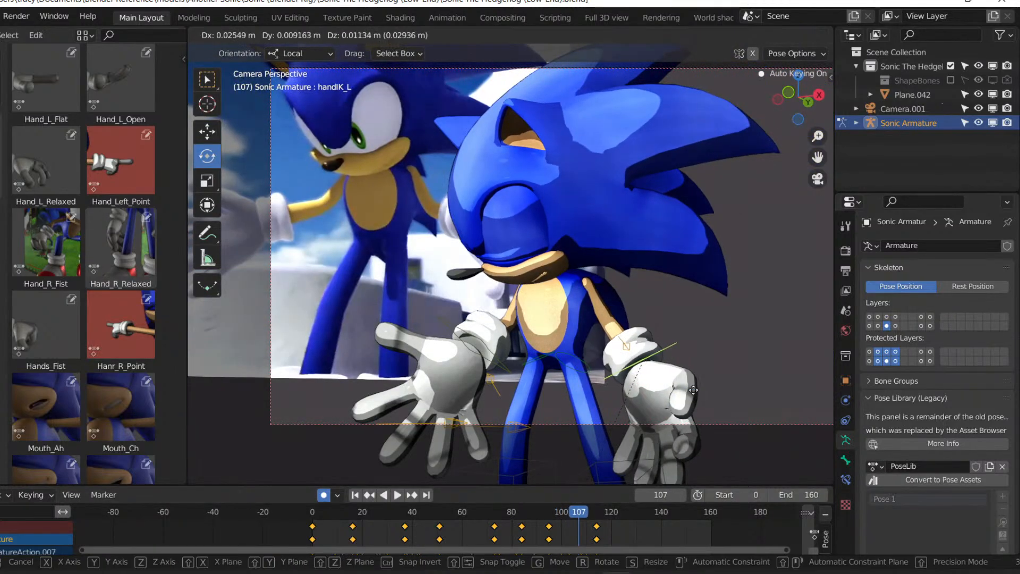
pyautogui.click(689, 404)
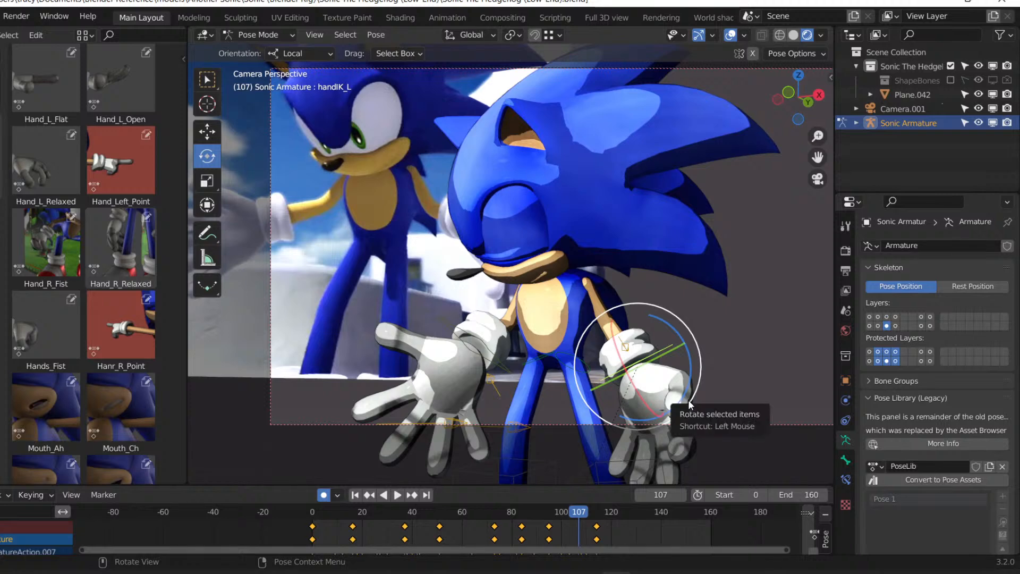
pyautogui.click(633, 353)
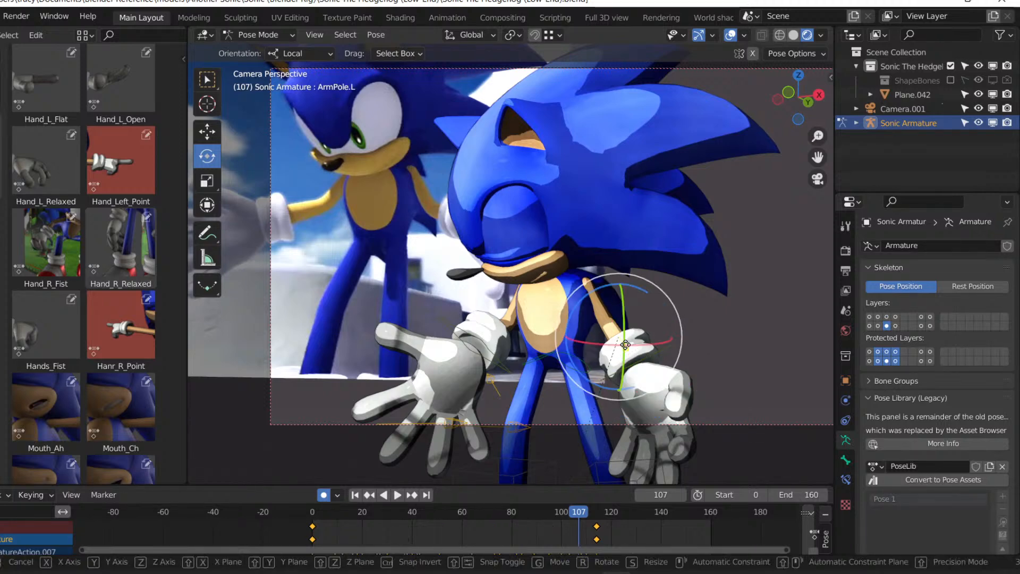
pyautogui.press('g')
pyautogui.click(573, 374)
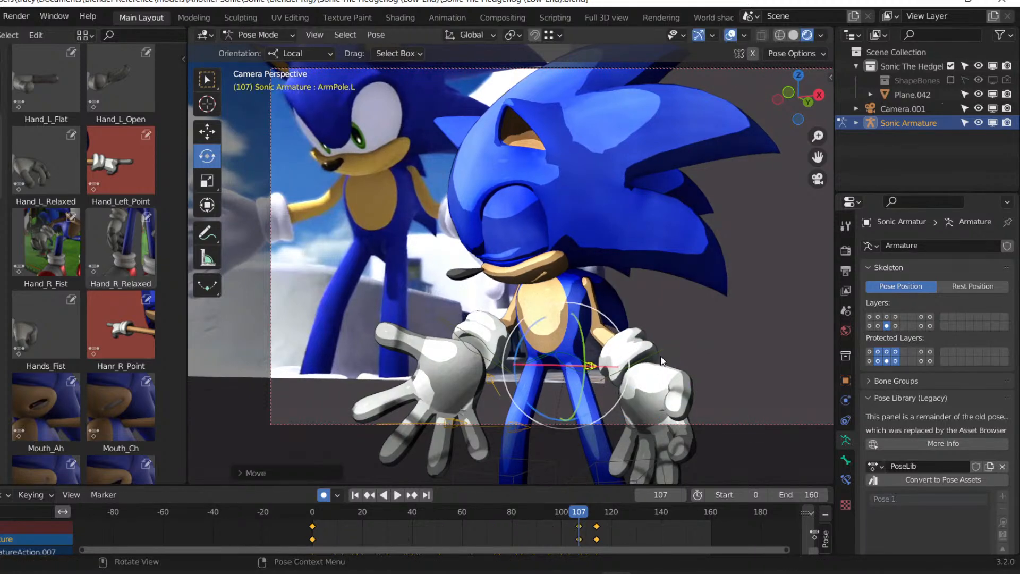
# Move ArmPole.L outward from the left arm at frame 94, save the file, play the animation and return to frame 0.
pyautogui.moveTo(562, 512)
pyautogui.mouseDown()
pyautogui.moveTo(530, 516)
pyautogui.moveTo(546, 513)
pyautogui.mouseUp()
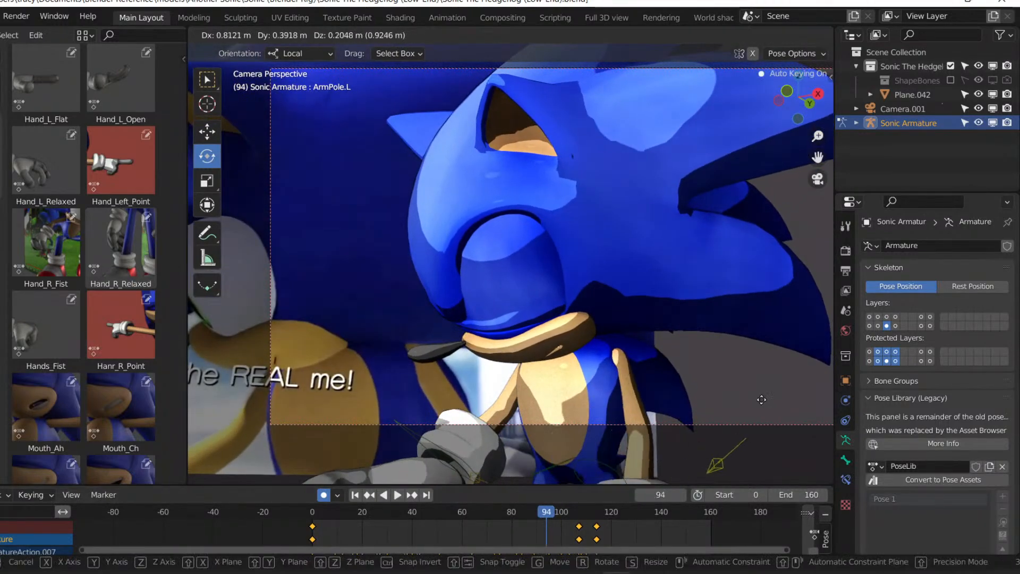
pyautogui.press('space')
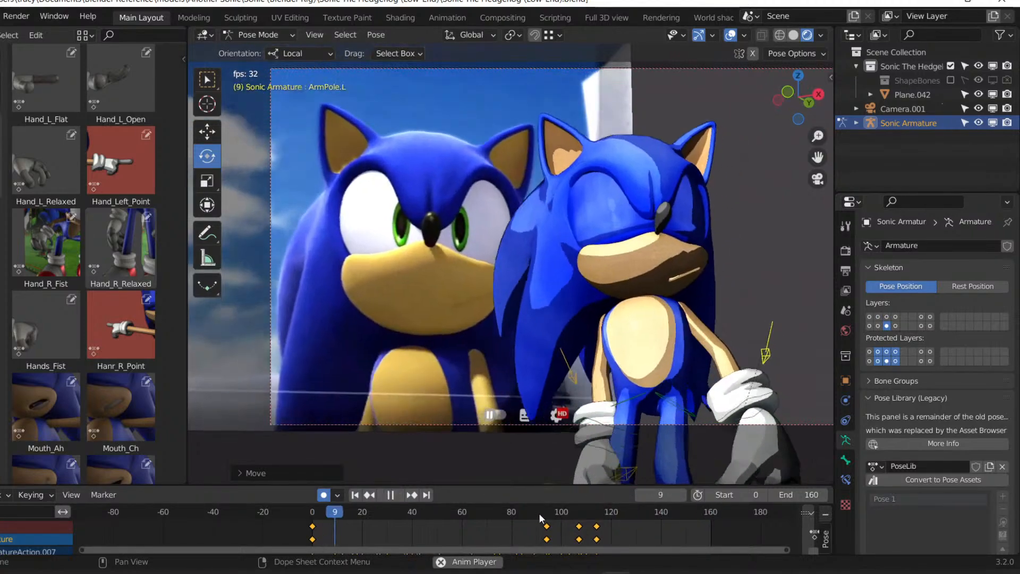
pyautogui.hotkey('ctrl', 's')
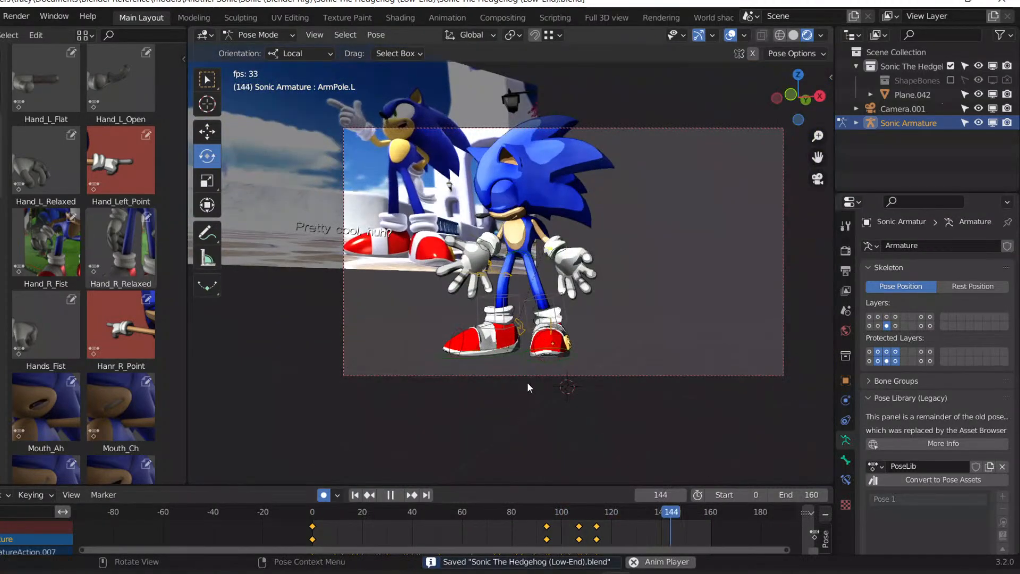
pyautogui.press('space')
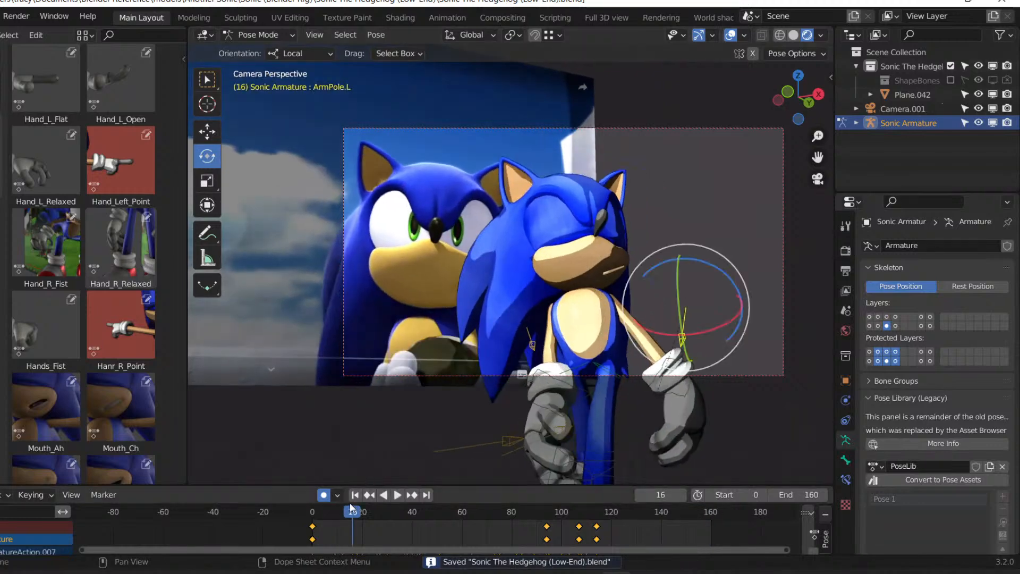
pyautogui.click(355, 495)
# Switch to Object Mode, select Camera.001 and set its focal length to 25 mm at frame 111.
pyautogui.click(259, 35)
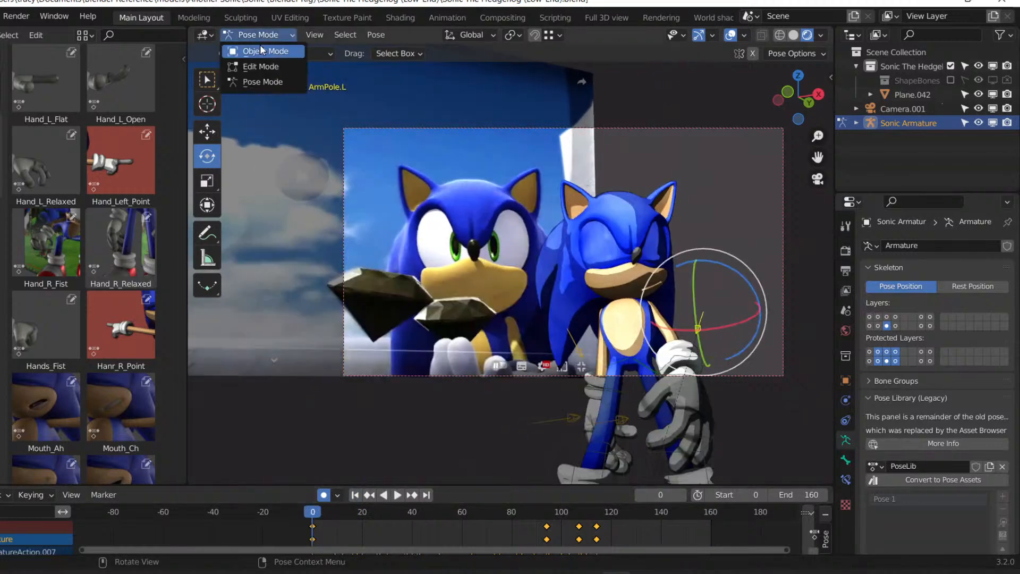
pyautogui.click(260, 48)
pyautogui.click(897, 106)
pyautogui.click(592, 511)
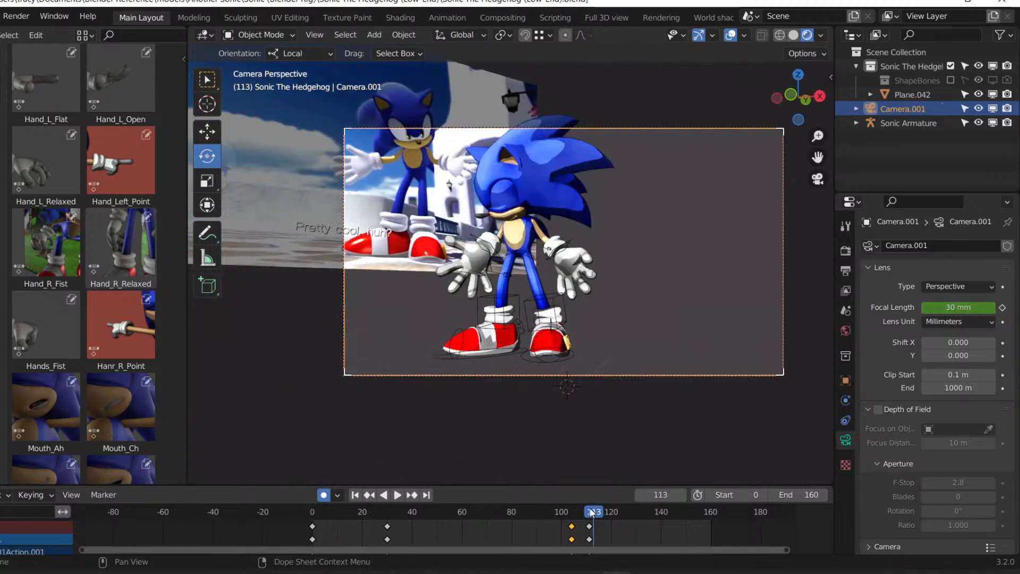
pyautogui.moveTo(592, 512); pyautogui.dragTo(589, 512)
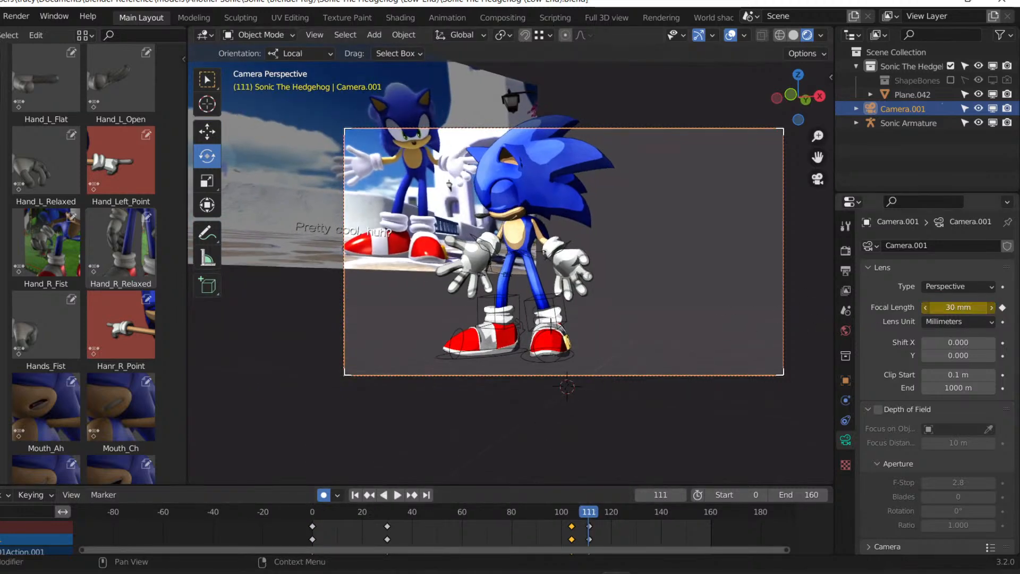
pyautogui.click(949, 307)
pyautogui.write('25')
pyautogui.press('Return')
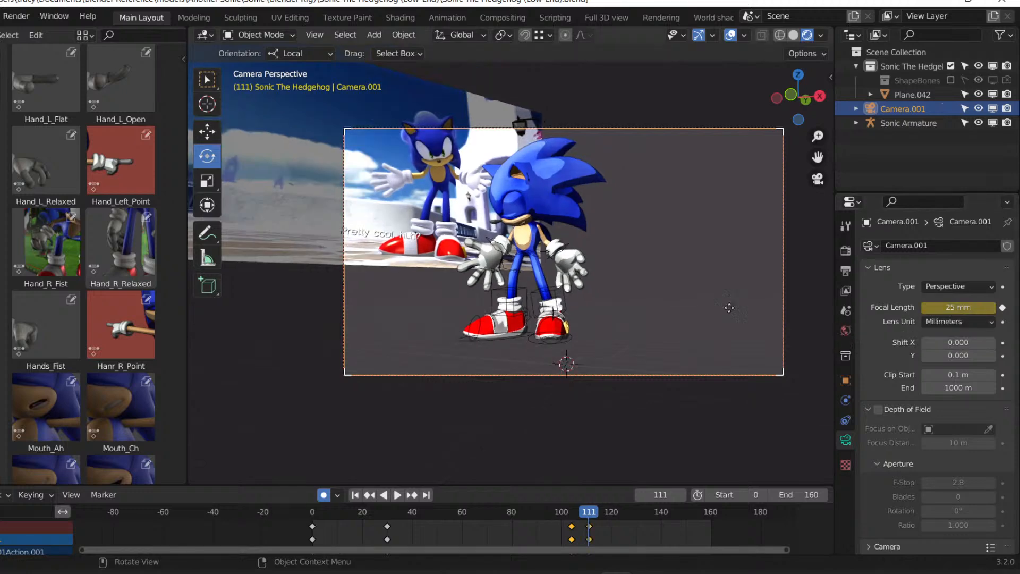
# Move Camera.001 slightly upward at frame 111, play back the camera motion and return to frame 111.
pyautogui.press('g')
pyautogui.click(616, 434)
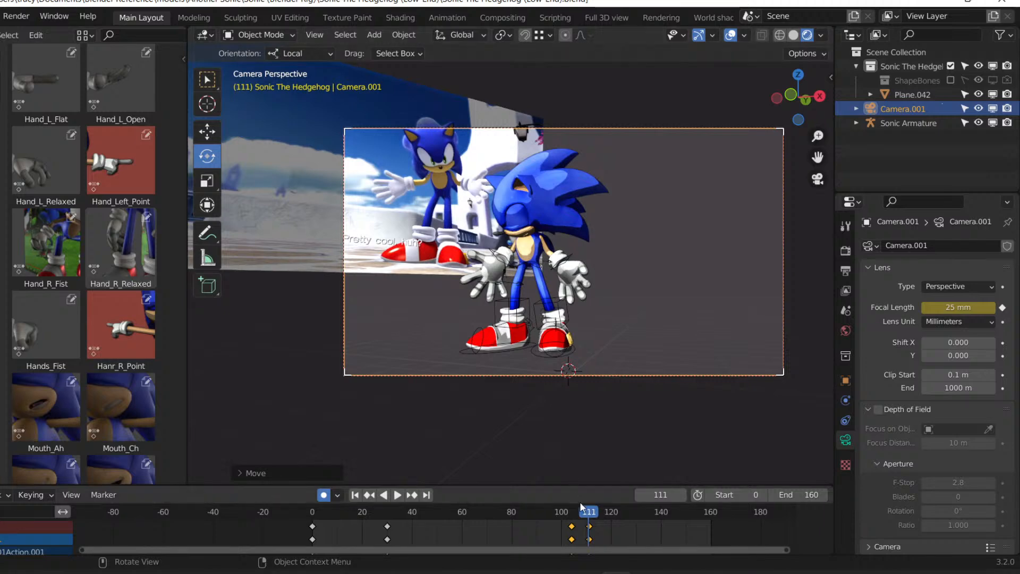
pyautogui.click(554, 516)
pyautogui.press('space')
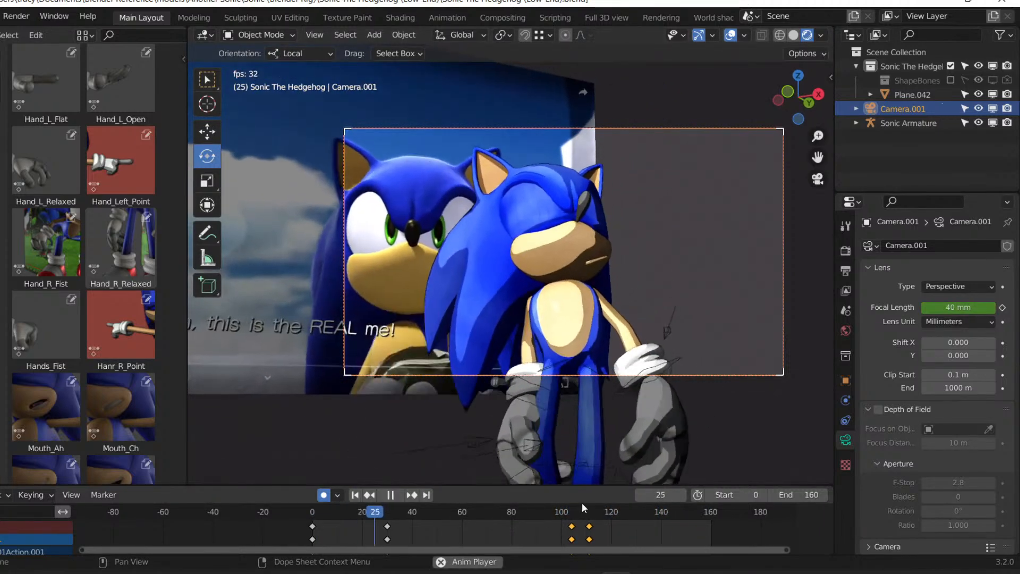
pyautogui.click(584, 512)
pyautogui.press('space')
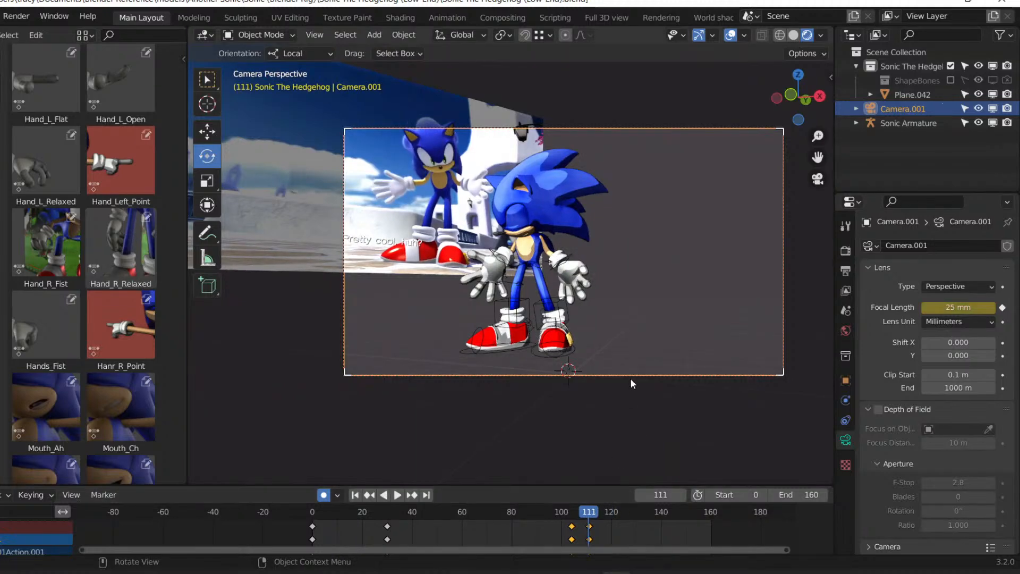
# Shift Camera.001 about 0.68 m sideways at frame 111, save the file and play the animation from frame 0.
pyautogui.click(627, 378)
pyautogui.hotkey('ctrl', 'z')
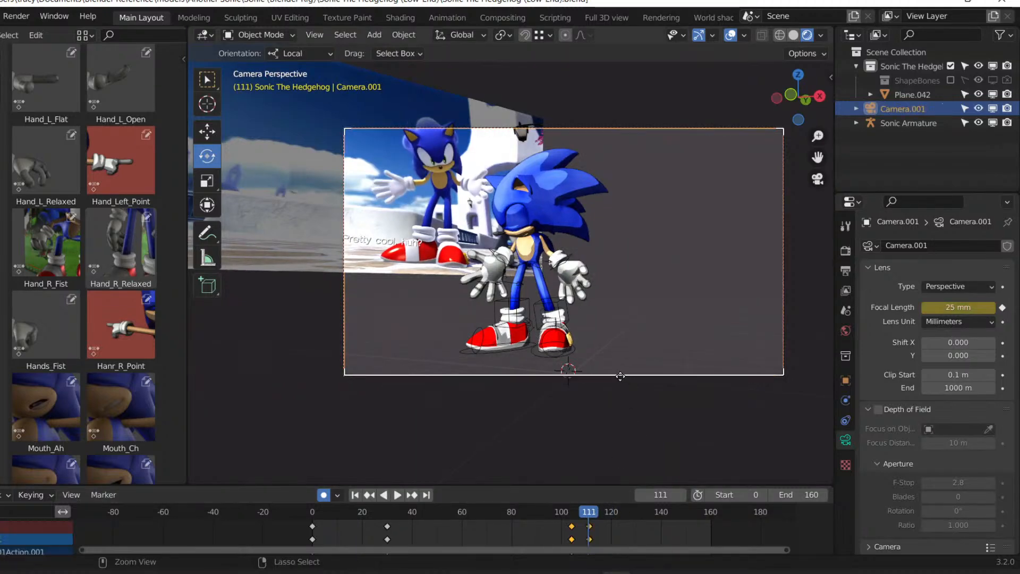
pyautogui.press('g')
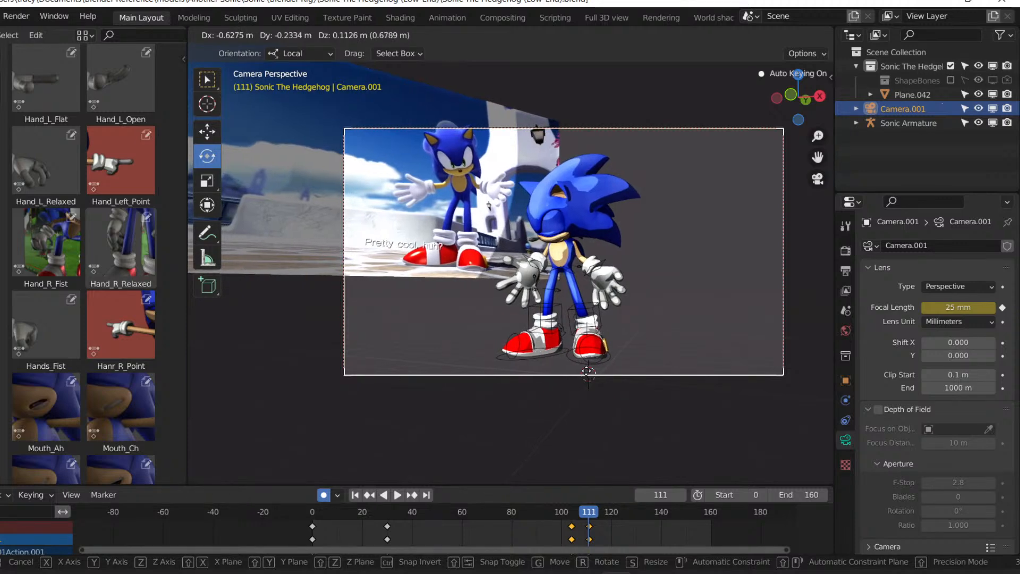
pyautogui.click(514, 430)
pyautogui.click(355, 495)
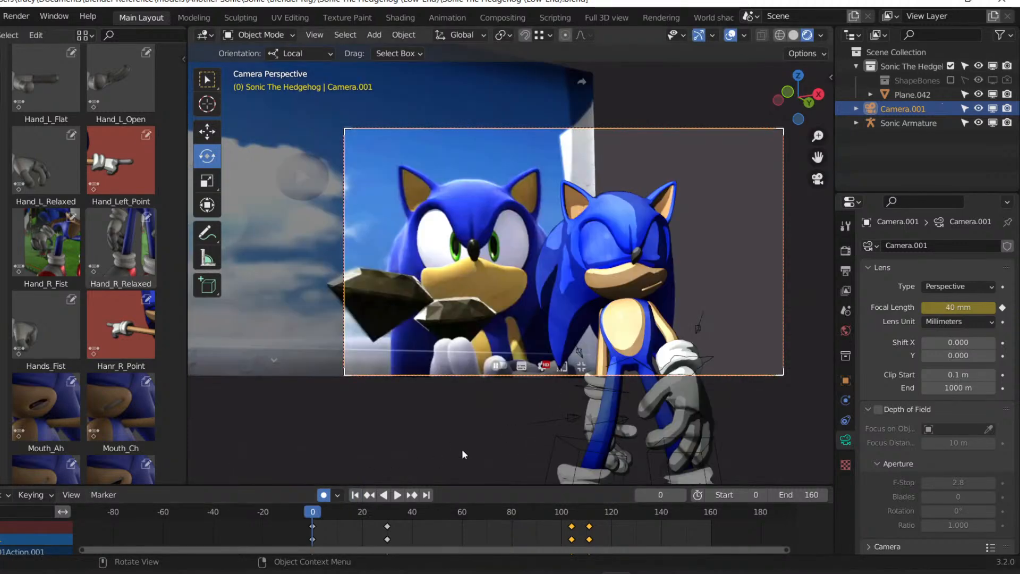
pyautogui.hotkey('ctrl', 's')
pyautogui.press('space')
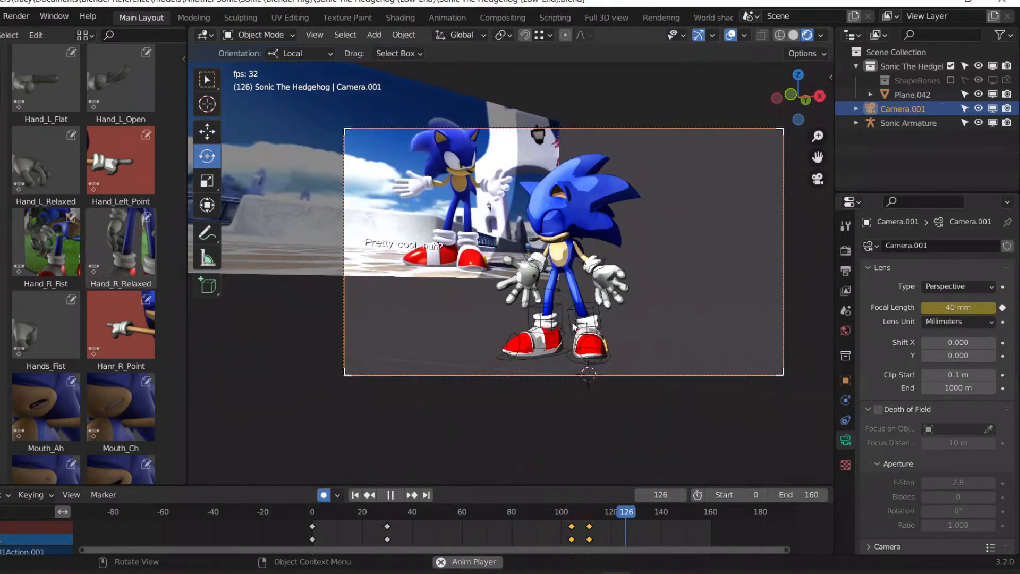
pyautogui.press('space')
# At frame 111, put the Sonic Armature in Pose Mode and apply the Hand_R_Relaxed pose to all bones.
pyautogui.moveTo(566, 518); pyautogui.dragTo(588, 518)
pyautogui.scroll(3, 549, 292)
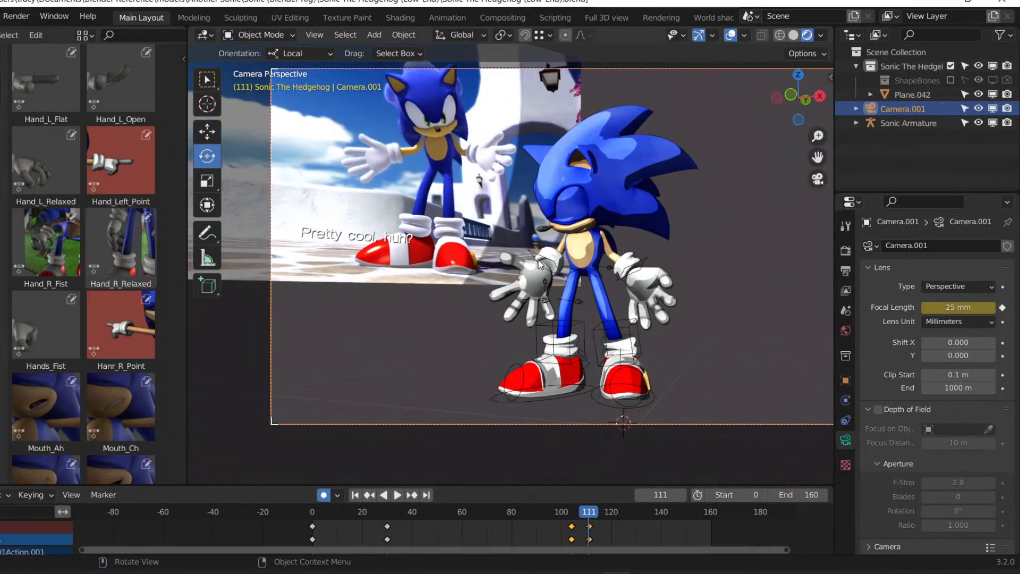
pyautogui.click(546, 255)
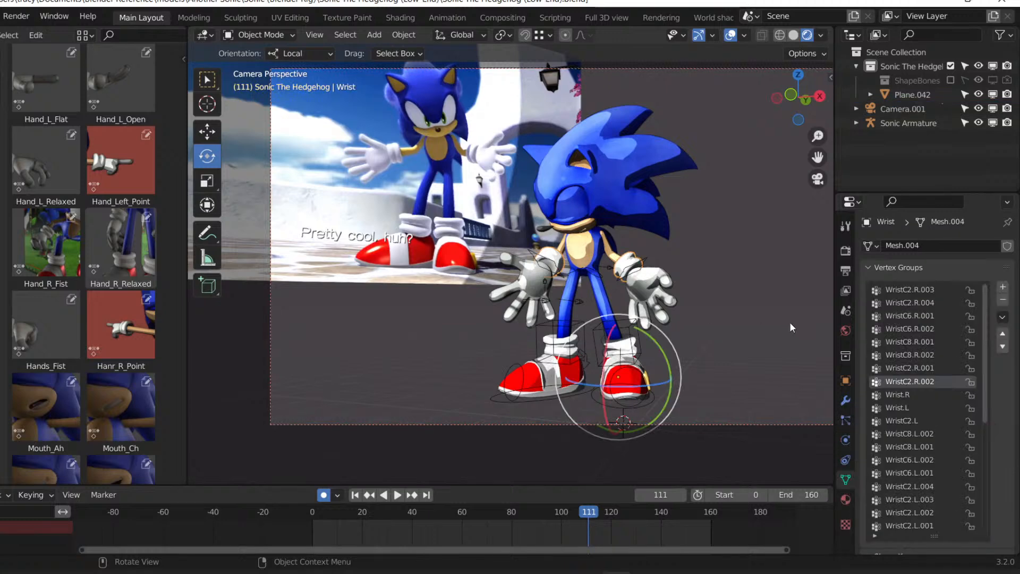
pyautogui.click(557, 263)
pyautogui.click(870, 317)
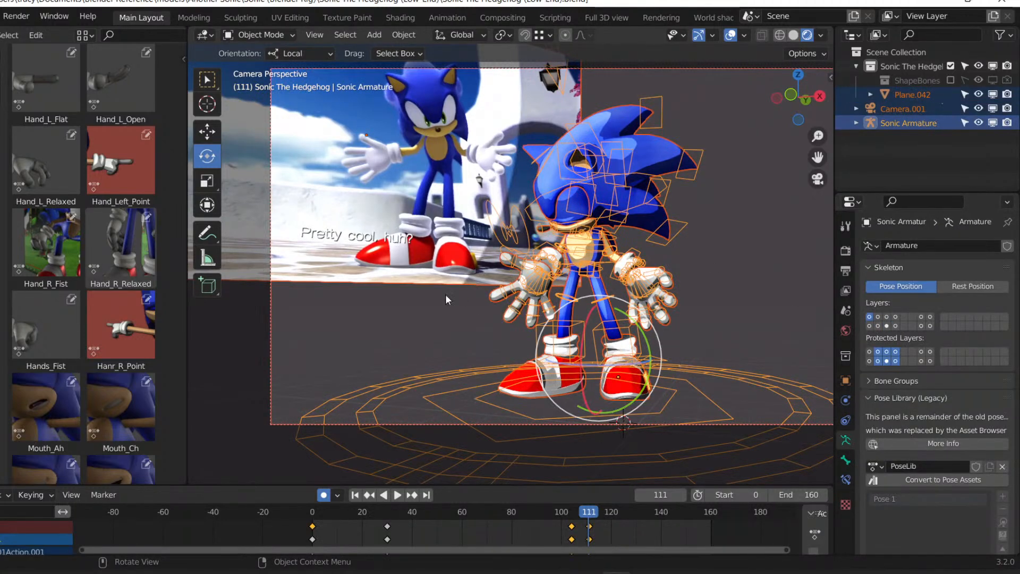
pyautogui.click(523, 224)
pyautogui.click(523, 224)
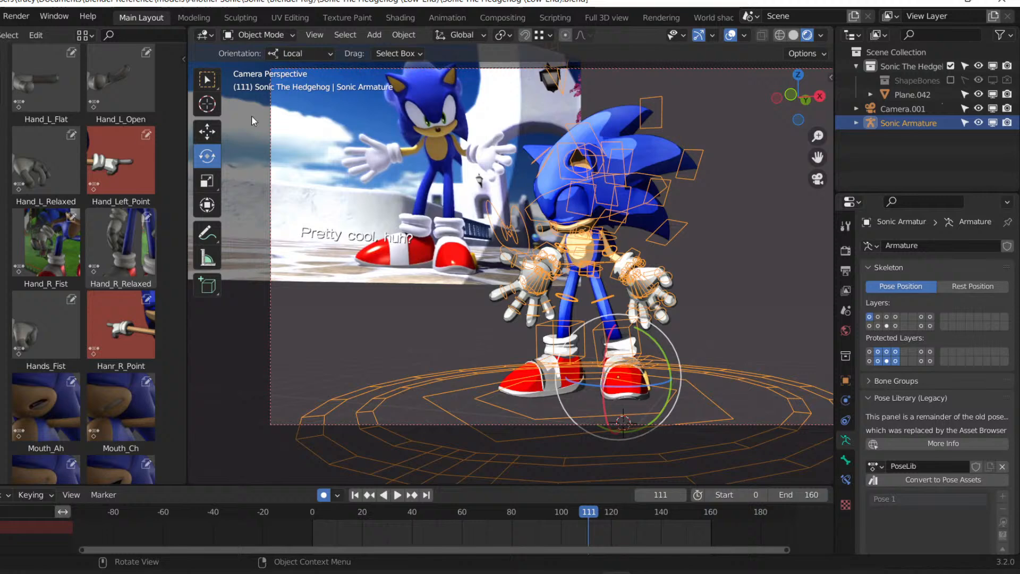
pyautogui.click(255, 35)
pyautogui.click(263, 82)
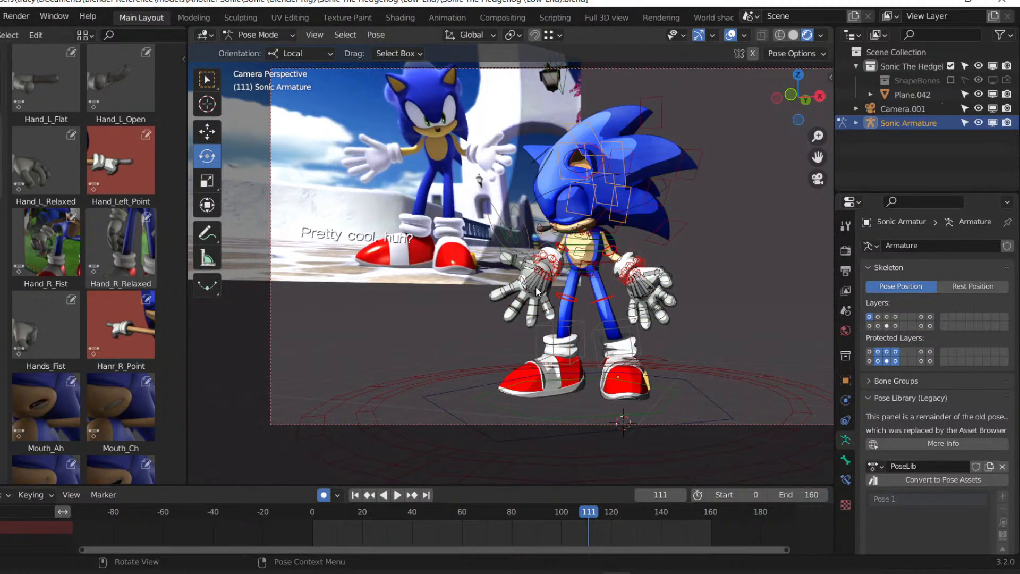
pyautogui.press('a')
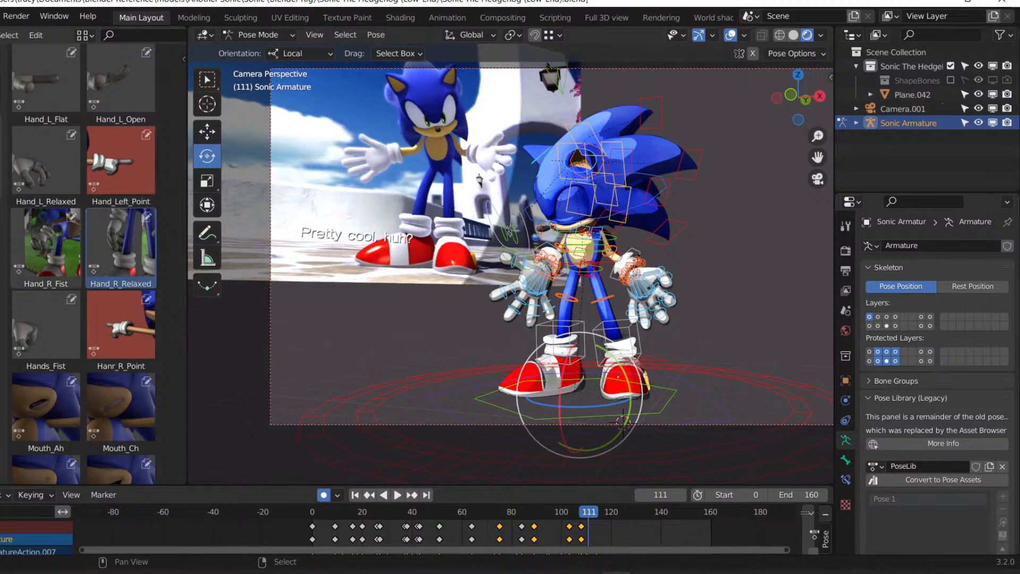
pyautogui.doubleClick(121, 244)
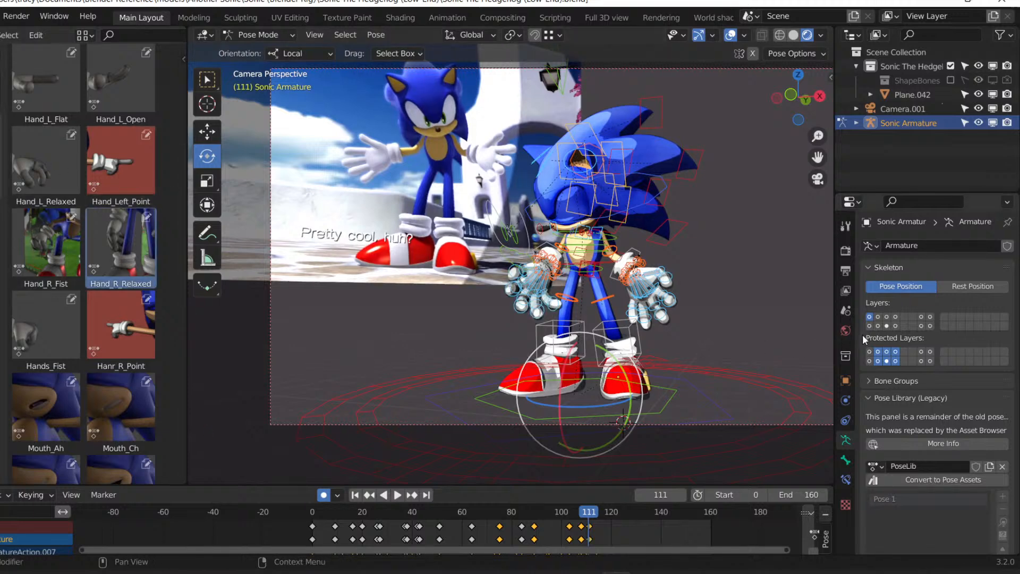
# Show the IK control layer and reposition handIK_R at frame 111 so the right hand is held out beside the body.
pyautogui.click(887, 326)
pyautogui.click(551, 266)
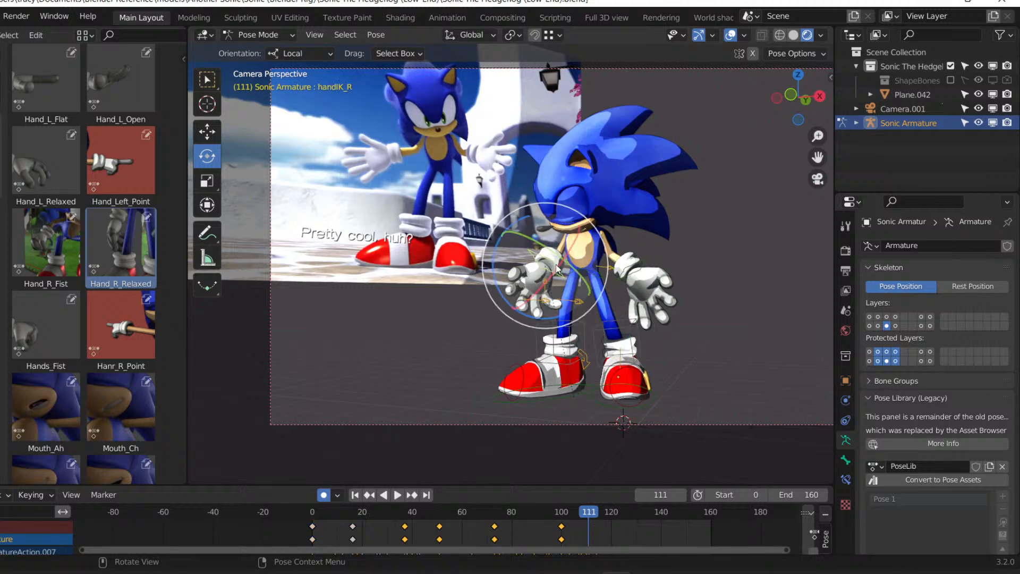
pyautogui.press('g')
pyautogui.click(541, 261)
pyautogui.moveTo(541, 261); pyautogui.dragTo(573, 329, button='middle')
pyautogui.scroll(3, 573, 330)
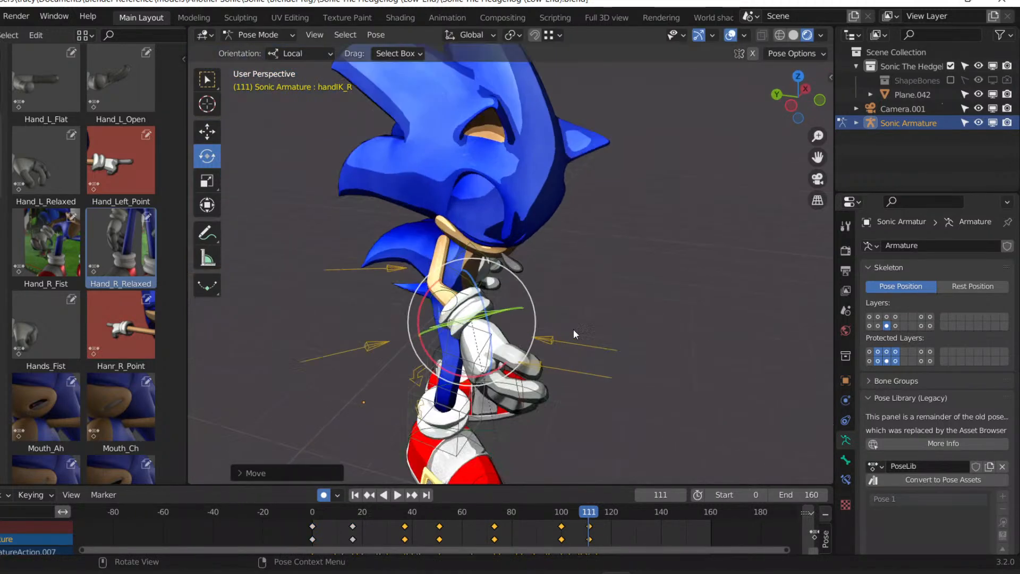
pyautogui.press('g')
pyautogui.click(493, 323)
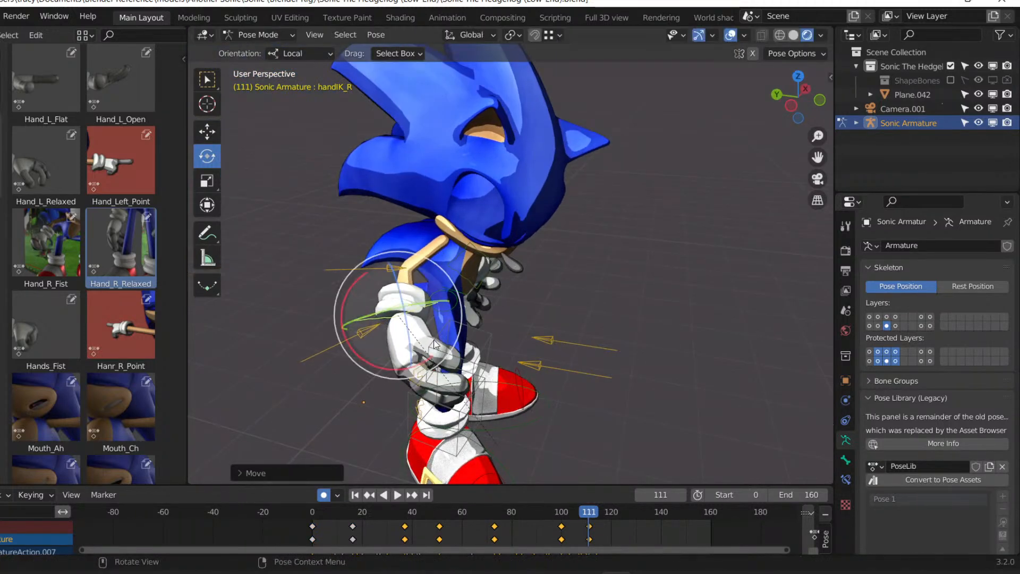
pyautogui.moveTo(434, 340); pyautogui.dragTo(337, 341)
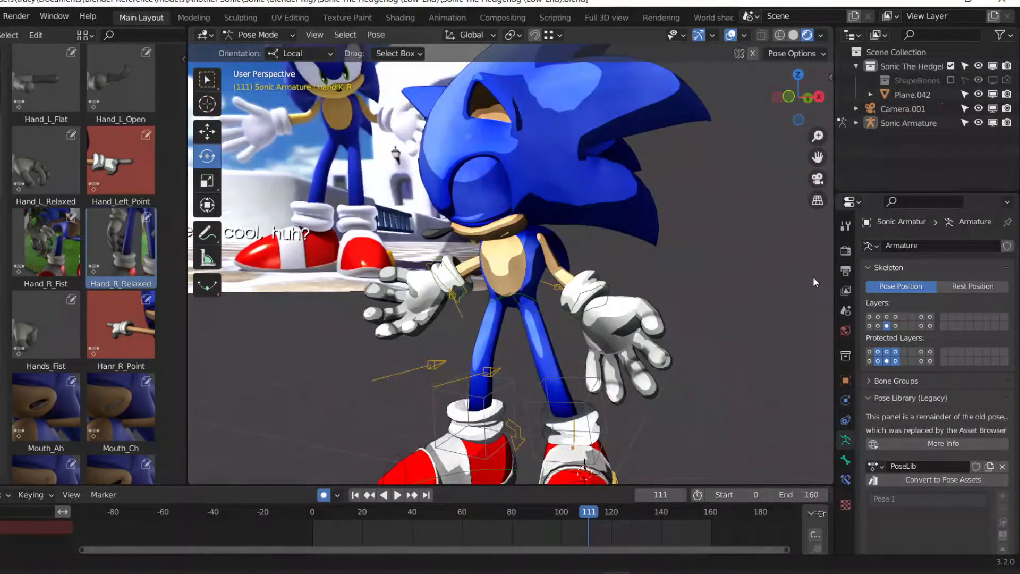
# Move ArmPole.R downward at frame 111, play back the motion in camera view and return to frame 111.
pyautogui.moveTo(813, 277); pyautogui.dragTo(432, 275, button='middle')
pyautogui.click(490, 307)
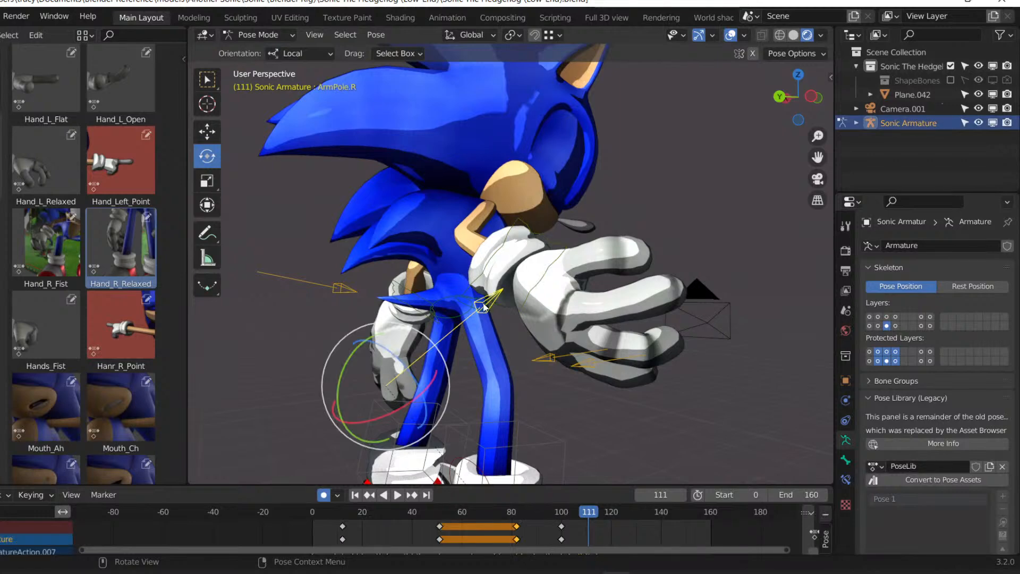
pyautogui.press('g')
pyautogui.click(522, 389)
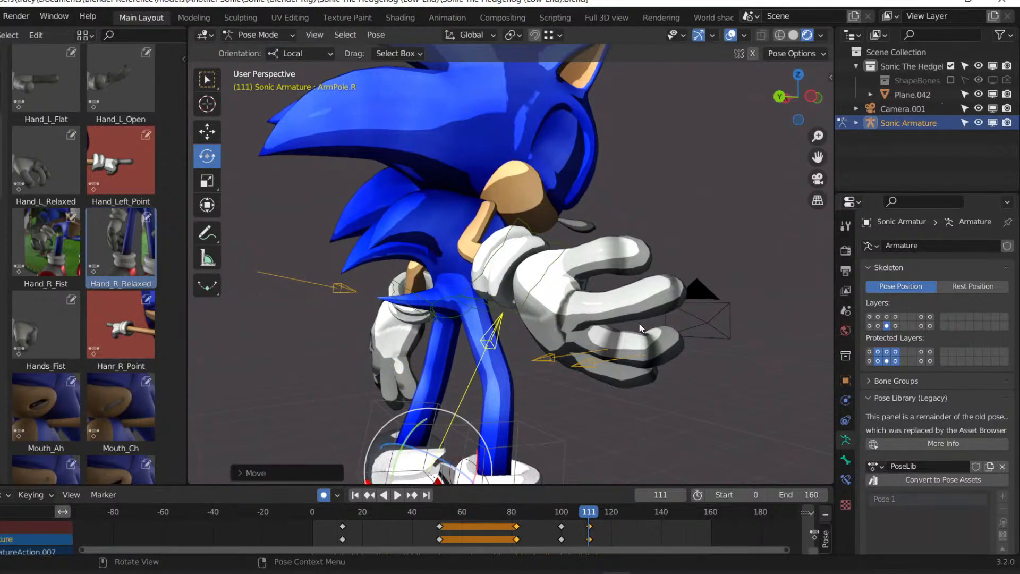
pyautogui.press('KP_0')
pyautogui.press('space')
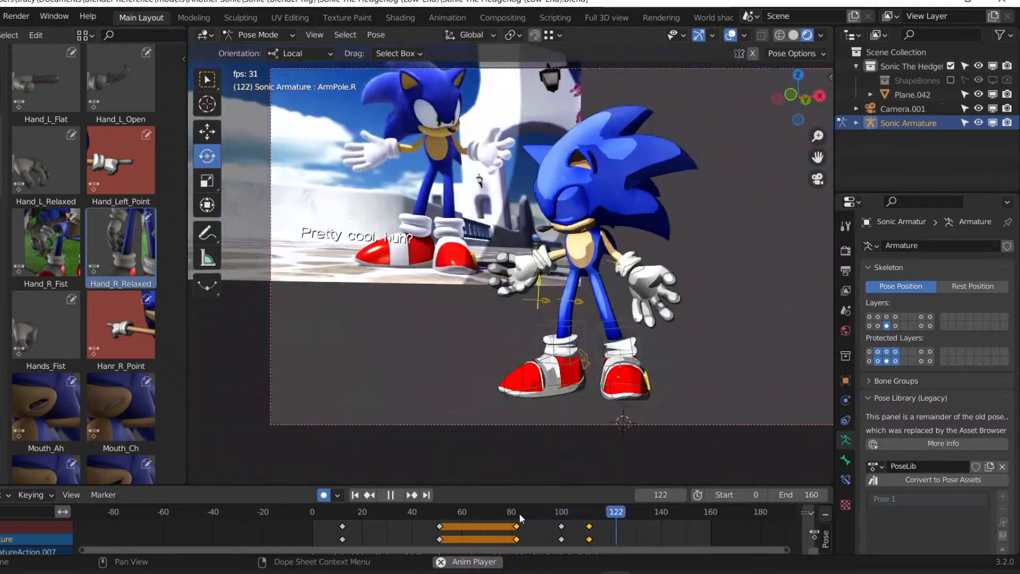
pyautogui.moveTo(519, 513); pyautogui.dragTo(589, 518)
# Select the right hand's finger bones, shift their keyframe just before frame 111 a few frames earlier, go to frame 99 and save the file.
pyautogui.click(869, 317)
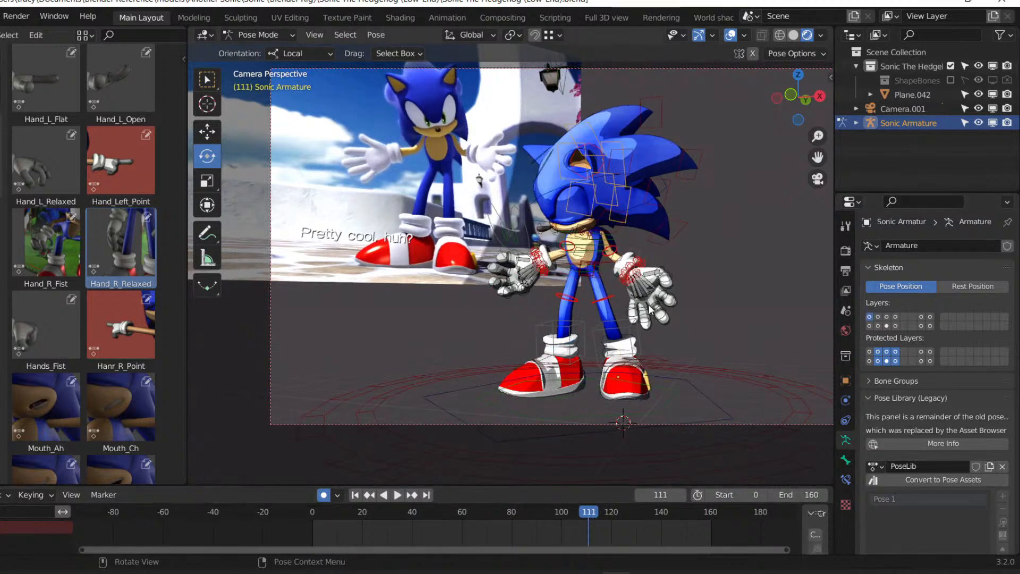
pyautogui.click(511, 277)
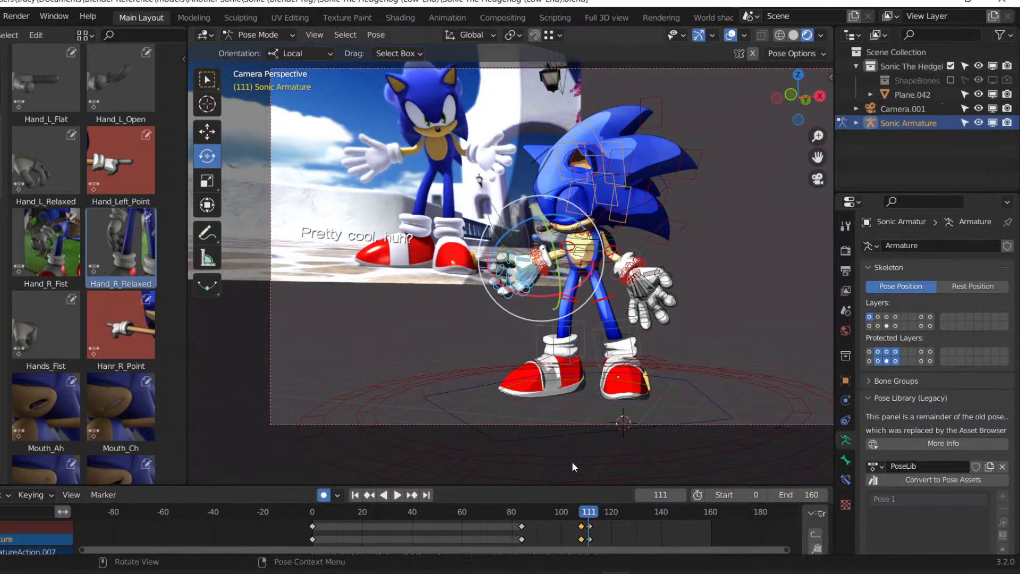
pyautogui.moveTo(579, 531); pyautogui.dragTo(562, 530)
pyautogui.moveTo(563, 513); pyautogui.dragTo(560, 514)
pyautogui.click(748, 454)
pyautogui.hotkey('ctrl', 's')
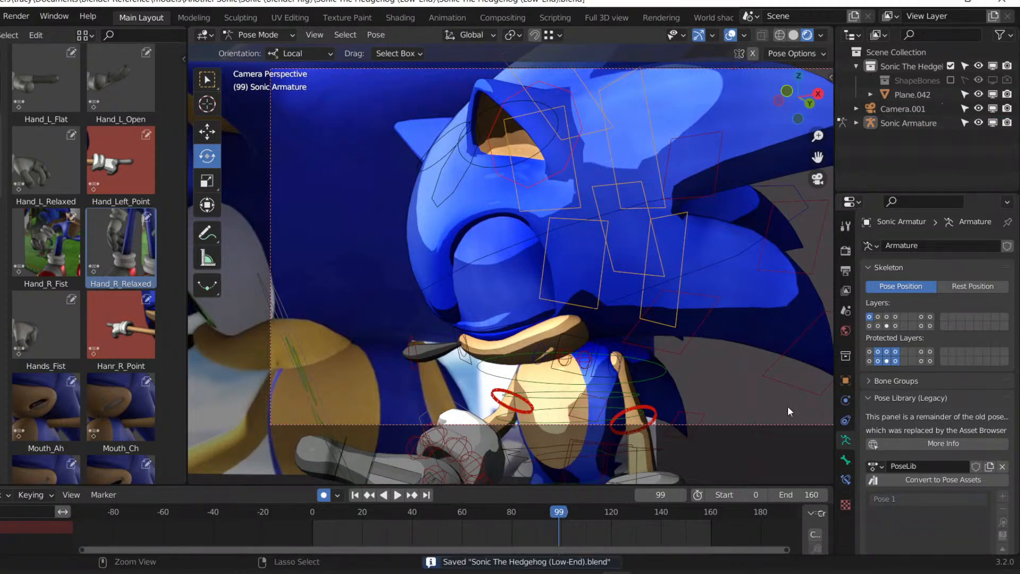
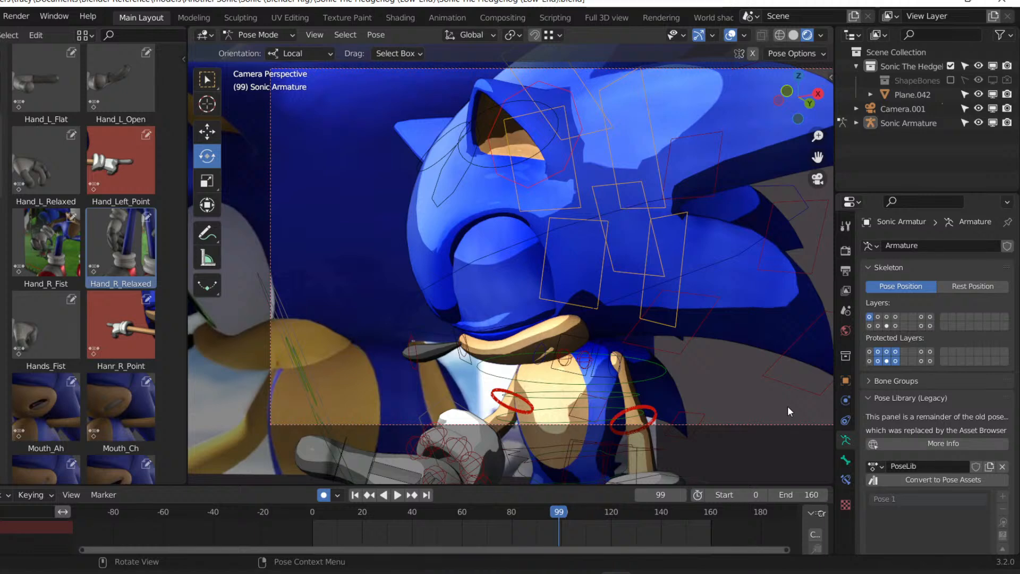
# Play the opening of the animation from frame 0 several times to review the body motion, stopping at frame 21.
pyautogui.click(354, 495)
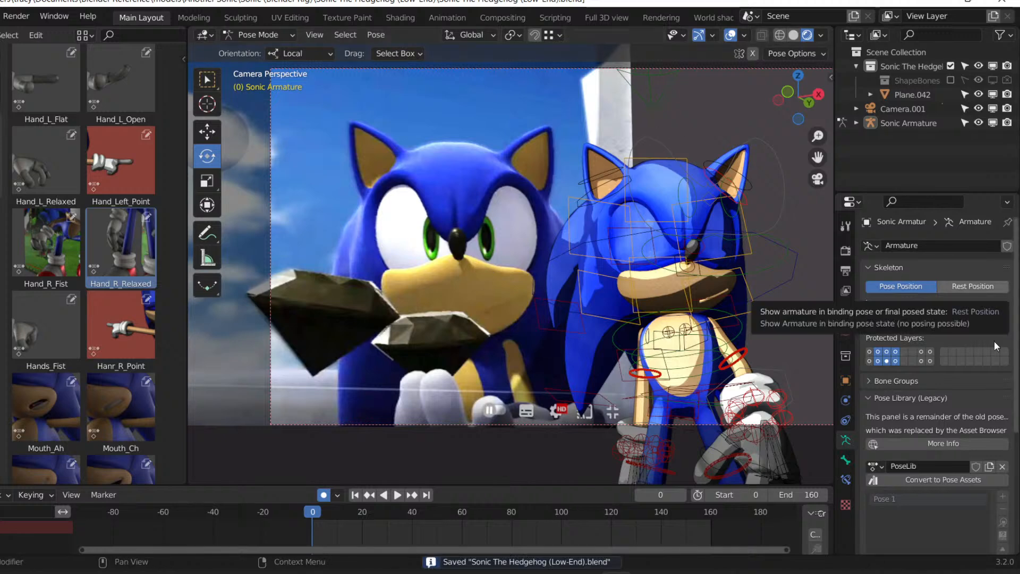
pyautogui.press('space')
pyautogui.press('space')
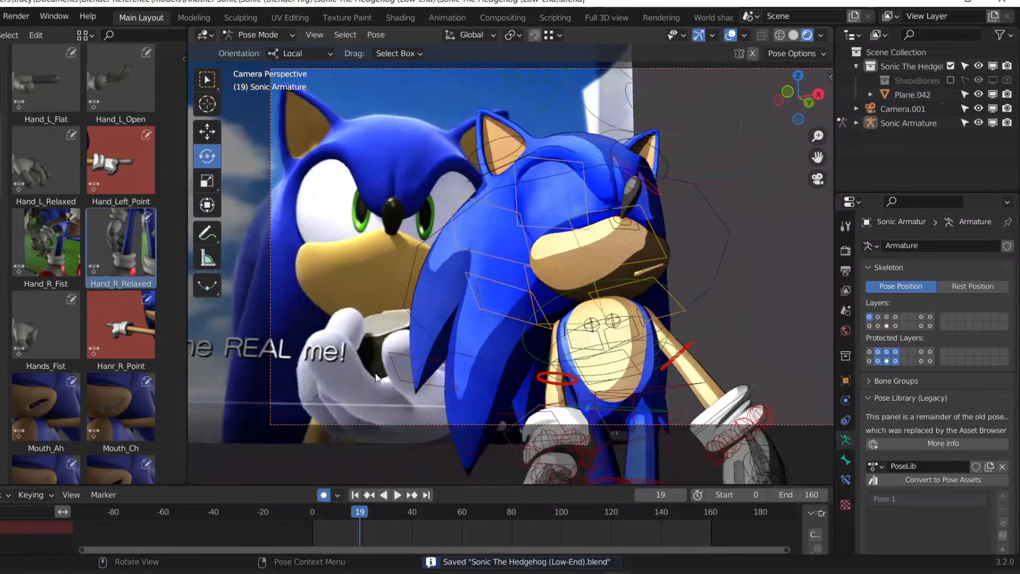
pyautogui.click(354, 497)
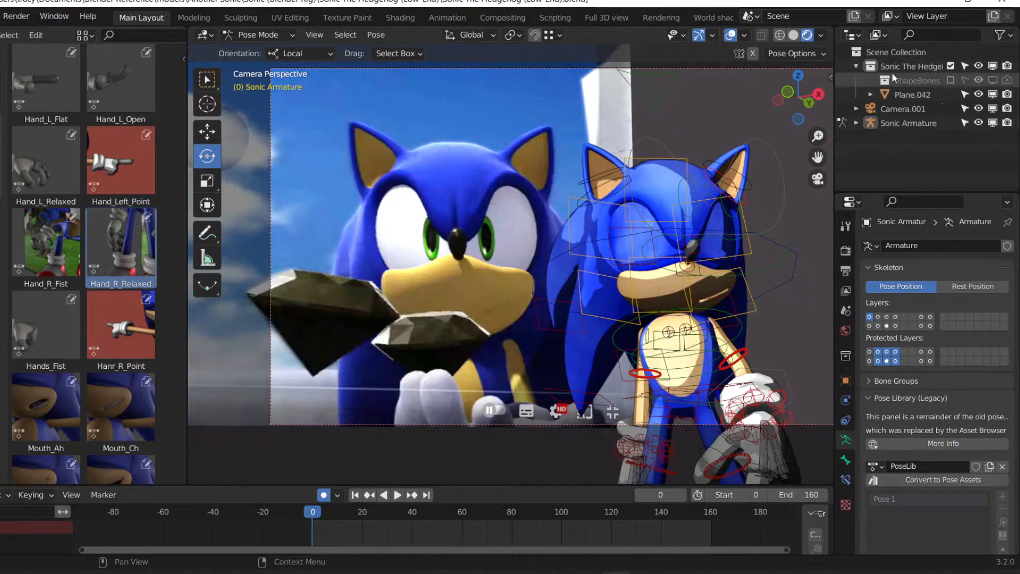
pyautogui.press('space')
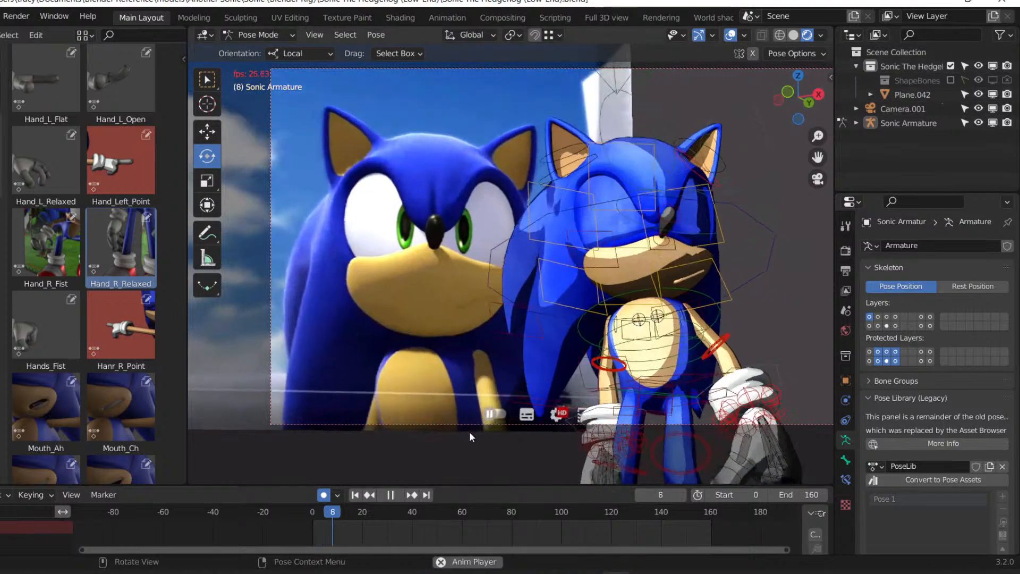
pyautogui.click(354, 495)
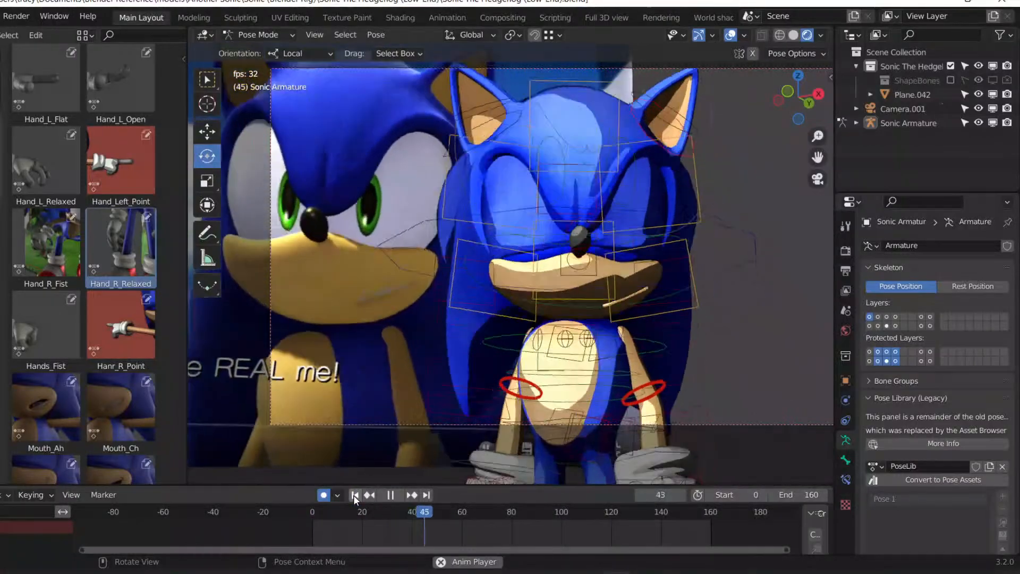
pyautogui.click(354, 495)
pyautogui.press('space')
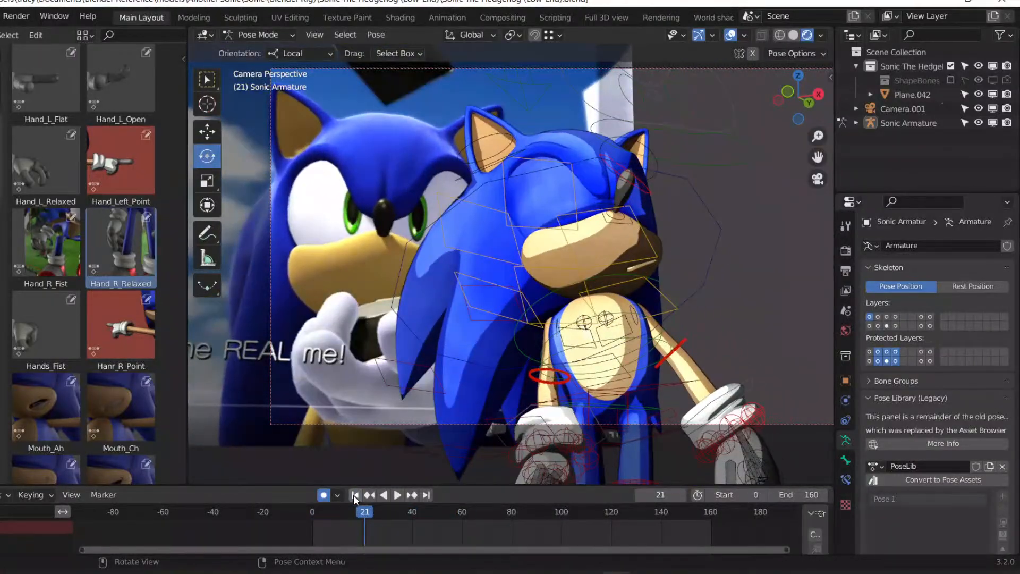
# Adjust the torso at frame 21 by rotating the Spine2 and Spine3 bones with Trackball rotation.
pyautogui.click(645, 330)
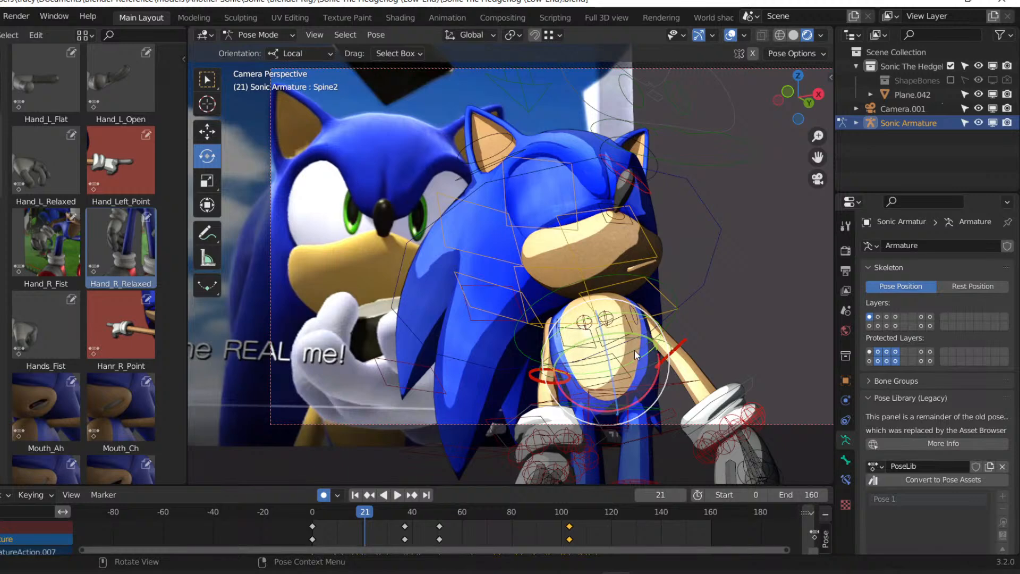
pyautogui.press('r')
pyautogui.press('r')
pyautogui.click(665, 282)
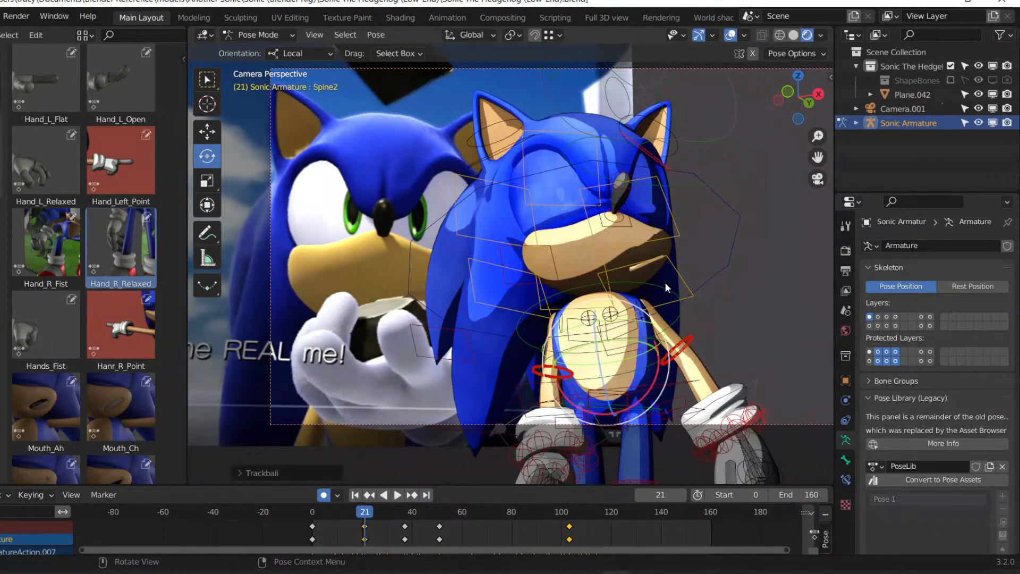
pyautogui.click(630, 340)
pyautogui.press('r')
pyautogui.press('r')
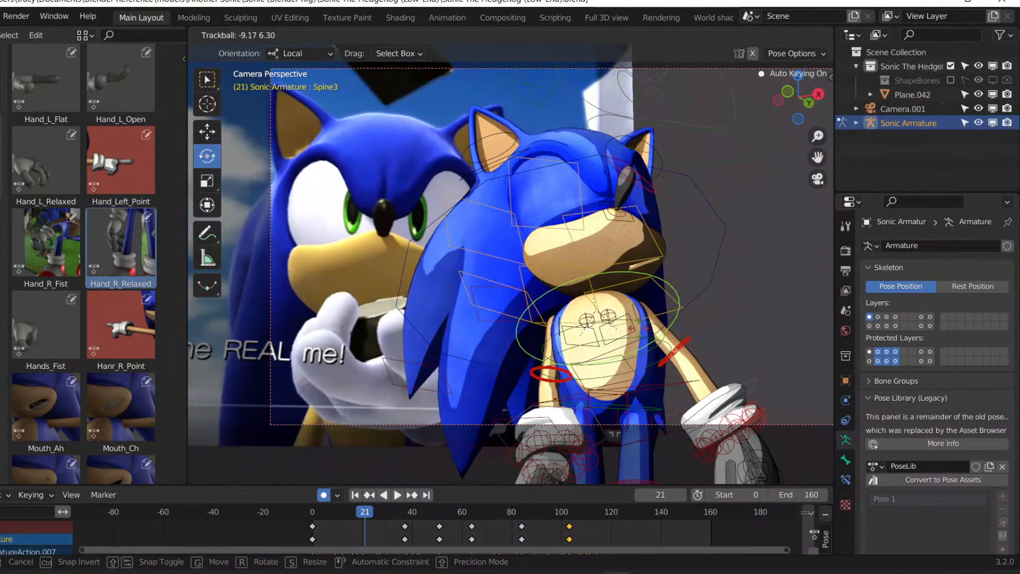
pyautogui.click(385, 498)
# Play and scrub through the animation with overlays hidden, show the overlays again and save the file.
pyautogui.press('space')
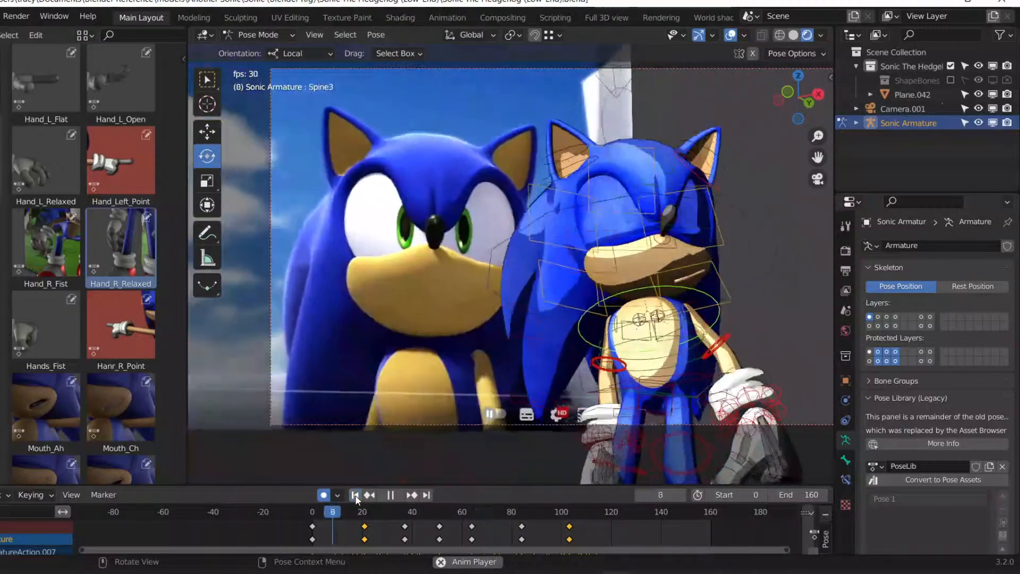
pyautogui.hotkey('ctrl', 's')
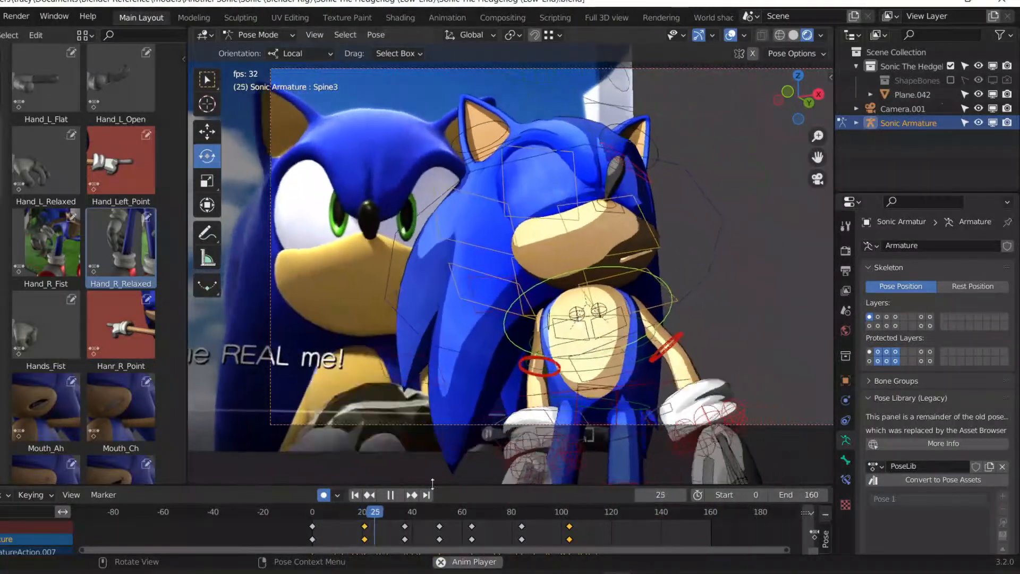
pyautogui.click(477, 509)
pyautogui.click(463, 511)
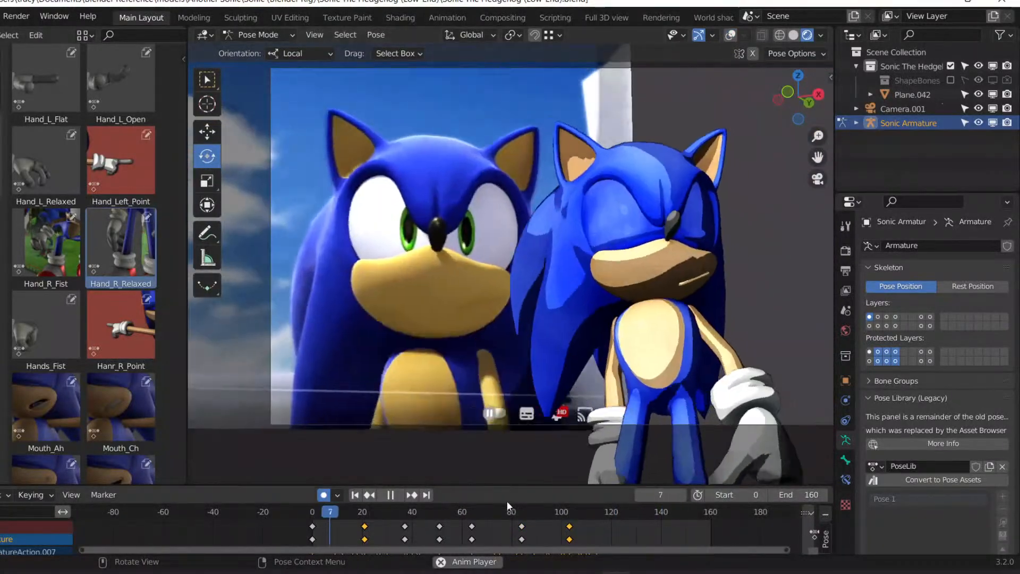
pyautogui.click(479, 509)
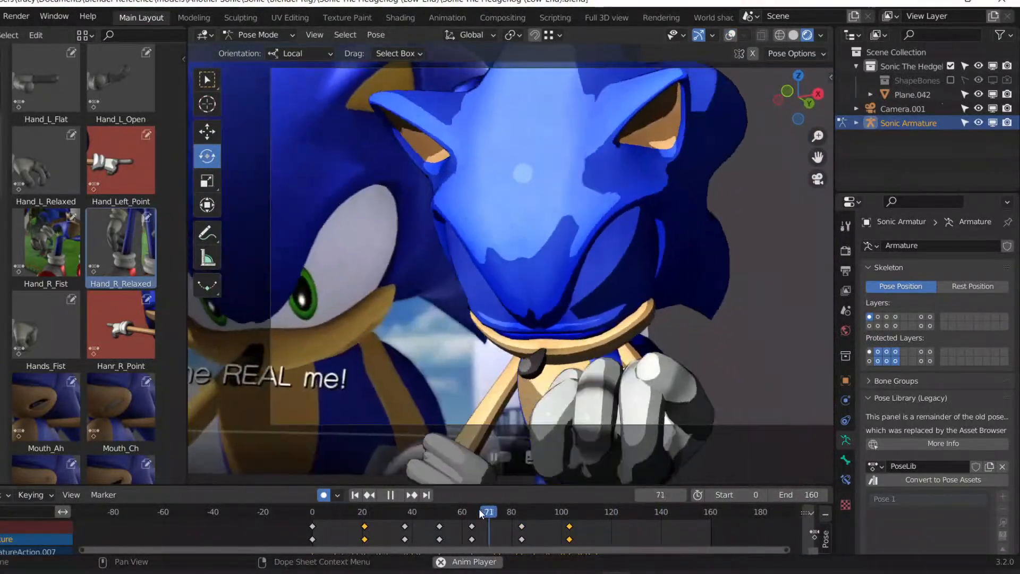
pyautogui.click(453, 510)
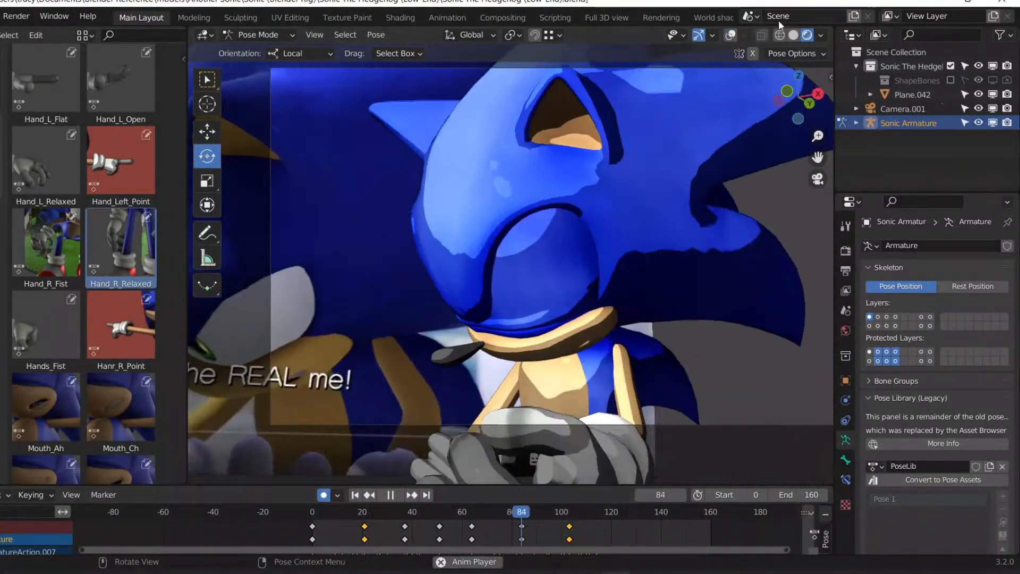
pyautogui.click(730, 36)
pyautogui.hotkey('ctrl', 's')
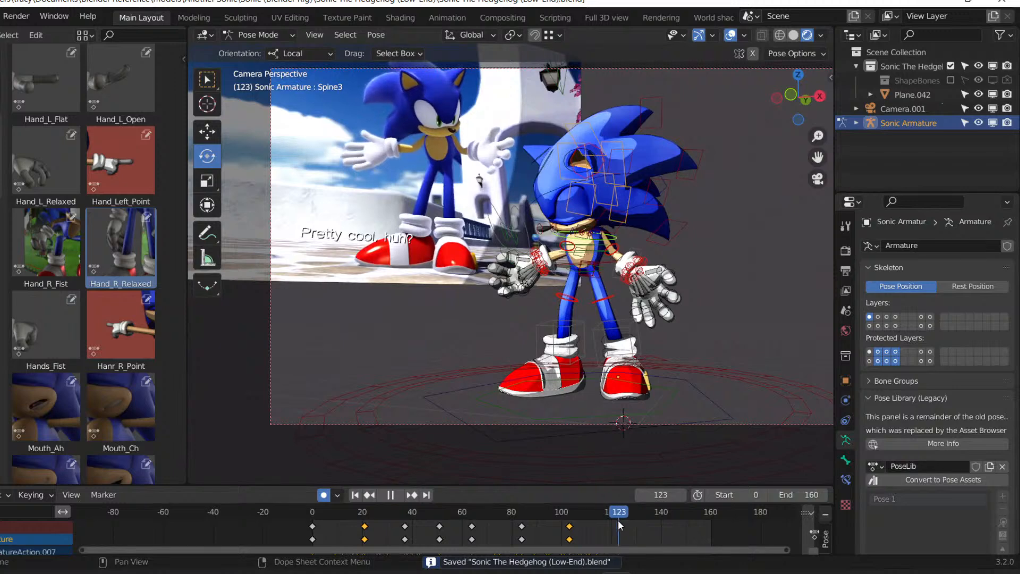
# Stop at frame 125, show the IK control layer and move handIK_L slightly.
pyautogui.press('space')
pyautogui.click(888, 325)
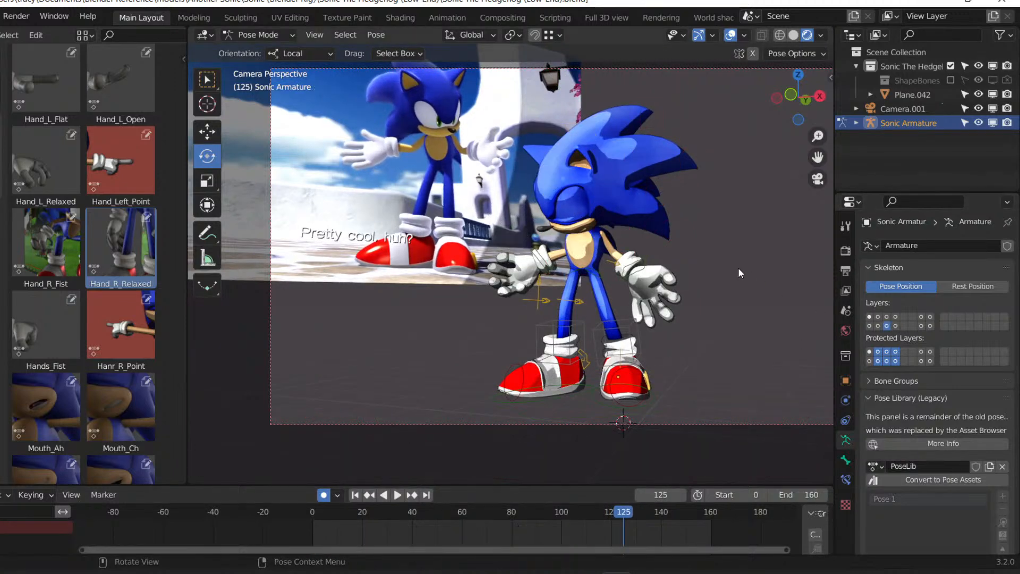
pyautogui.moveTo(655, 263); pyautogui.dragTo(582, 254)
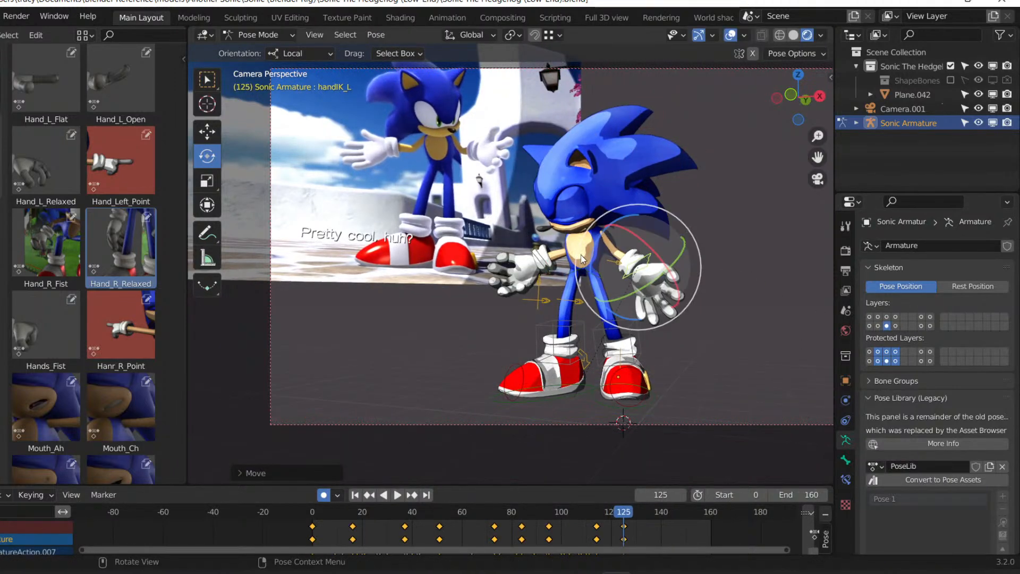
# Move the handIK_R control slightly at frame 125 and turn it with Trackball rotation.
pyautogui.click(543, 259)
pyautogui.press('g')
pyautogui.press('r')
pyautogui.press('r')
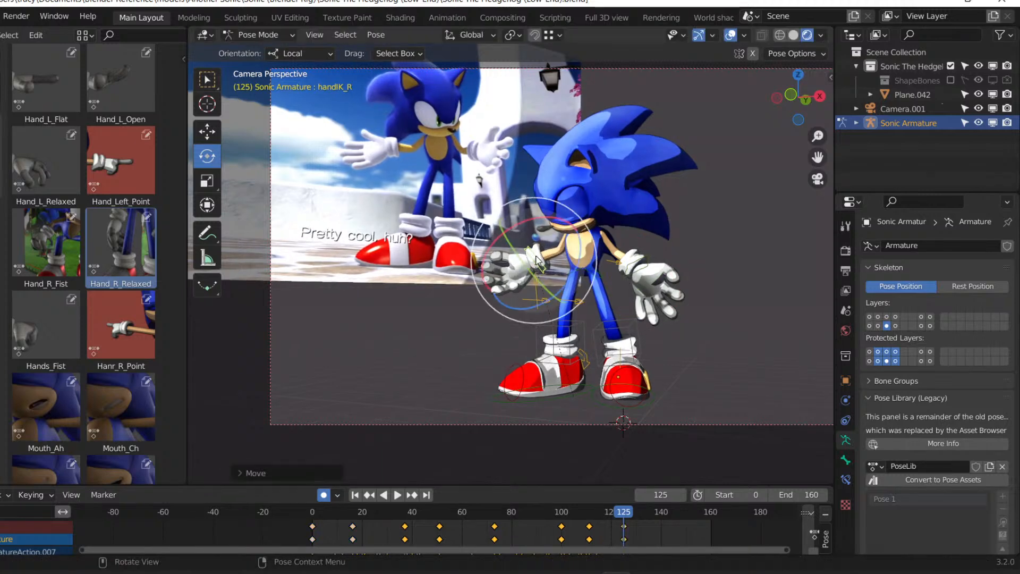
pyautogui.click(644, 465)
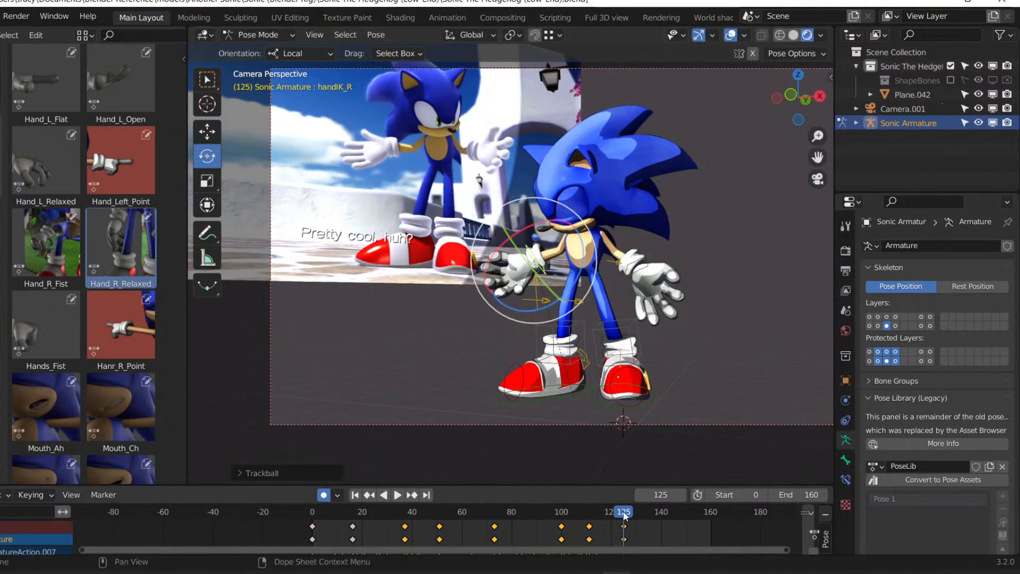
# Go to frame 111, show the main body control layer, and rotate and slightly move the Hip Contrl bone.
pyautogui.press('space')
pyautogui.click(566, 513)
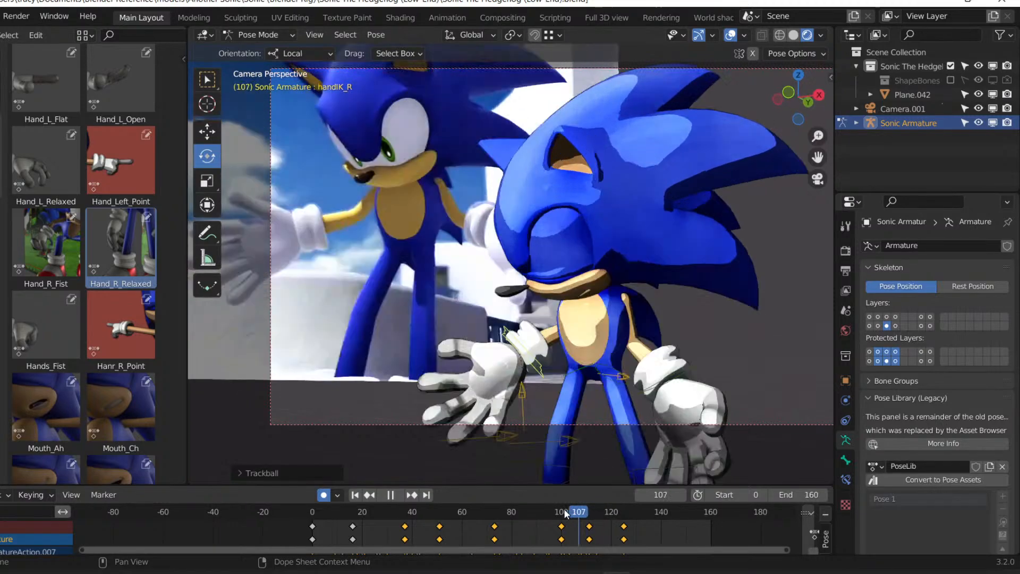
pyautogui.moveTo(566, 512); pyautogui.dragTo(589, 516)
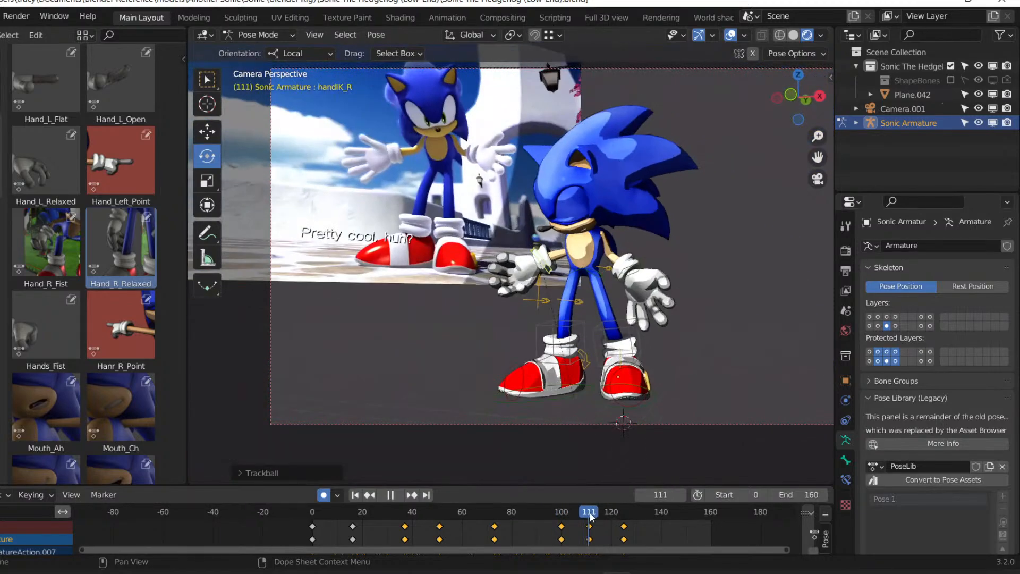
pyautogui.press('space')
pyautogui.hotkey('alt', 'a')
pyautogui.moveTo(685, 273); pyautogui.dragTo(524, 276, button='middle')
pyautogui.click(645, 262)
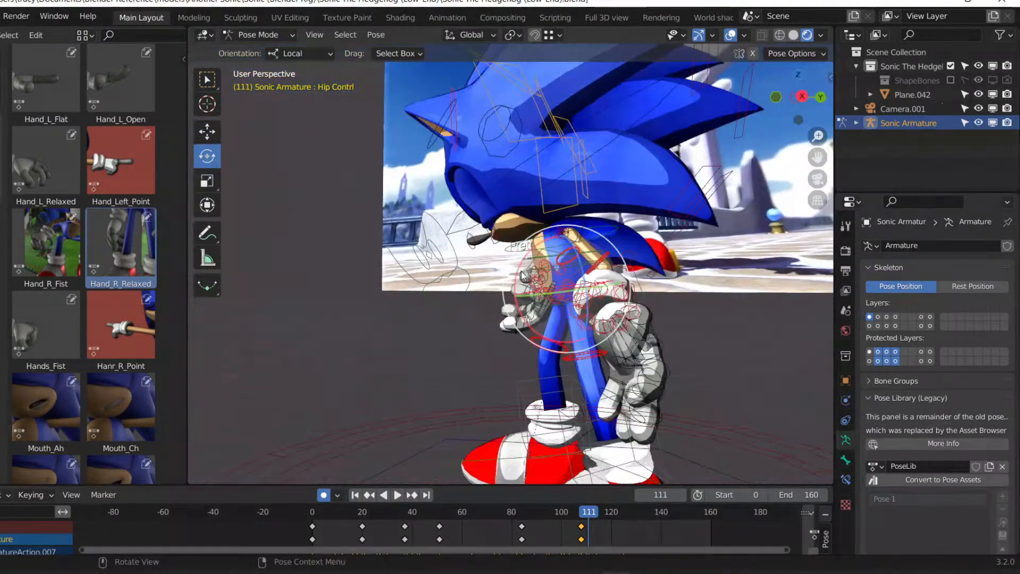
pyautogui.moveTo(521, 275); pyautogui.dragTo(510, 276)
pyautogui.press('g')
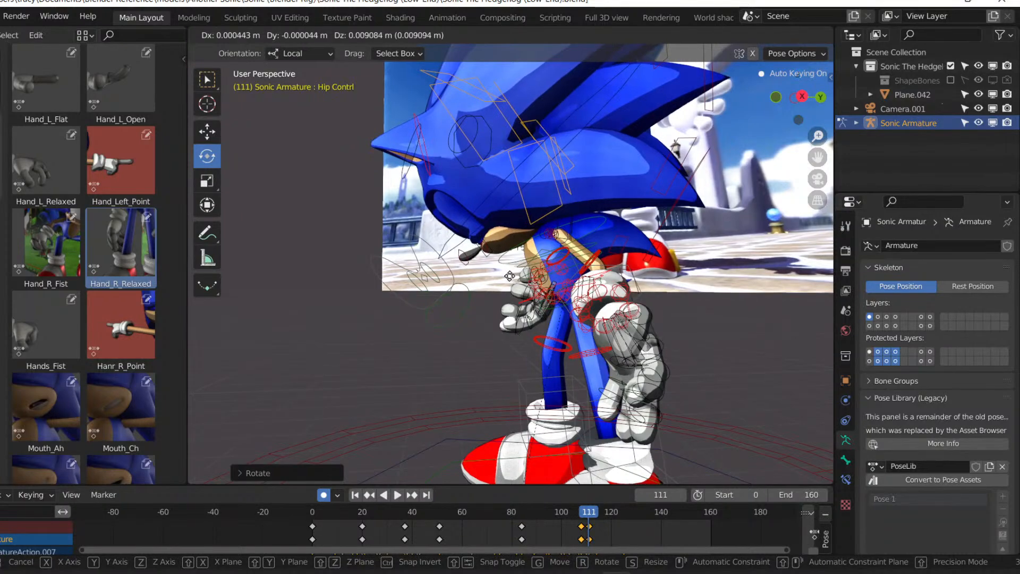
pyautogui.click(510, 276)
# Adjust the torso at frame 111 by turning the Spine and Spine2 bones with Trackball rotation.
pyautogui.moveTo(510, 276); pyautogui.dragTo(532, 279, button='middle')
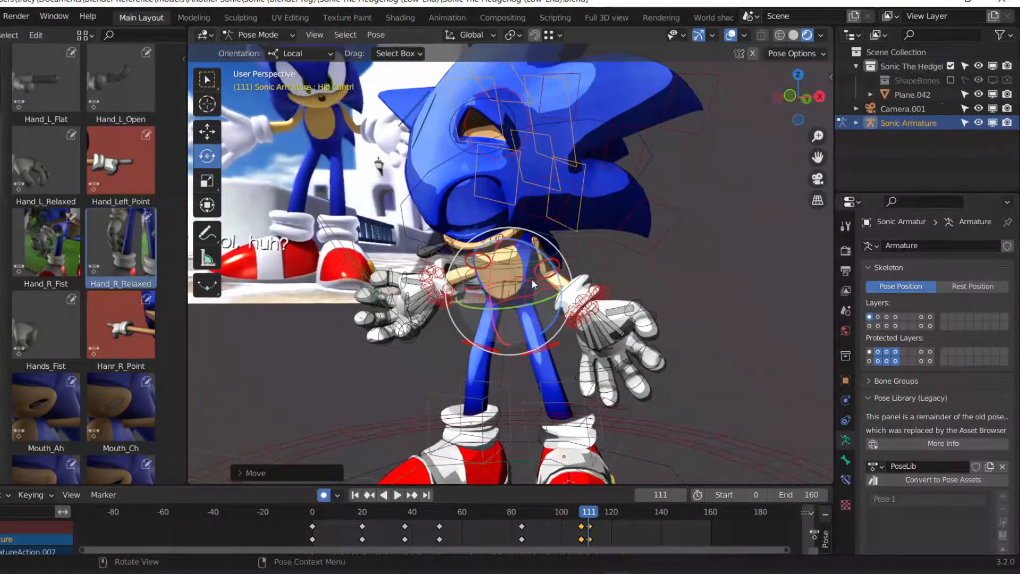
pyautogui.click(517, 281)
pyautogui.press('r')
pyautogui.press('r')
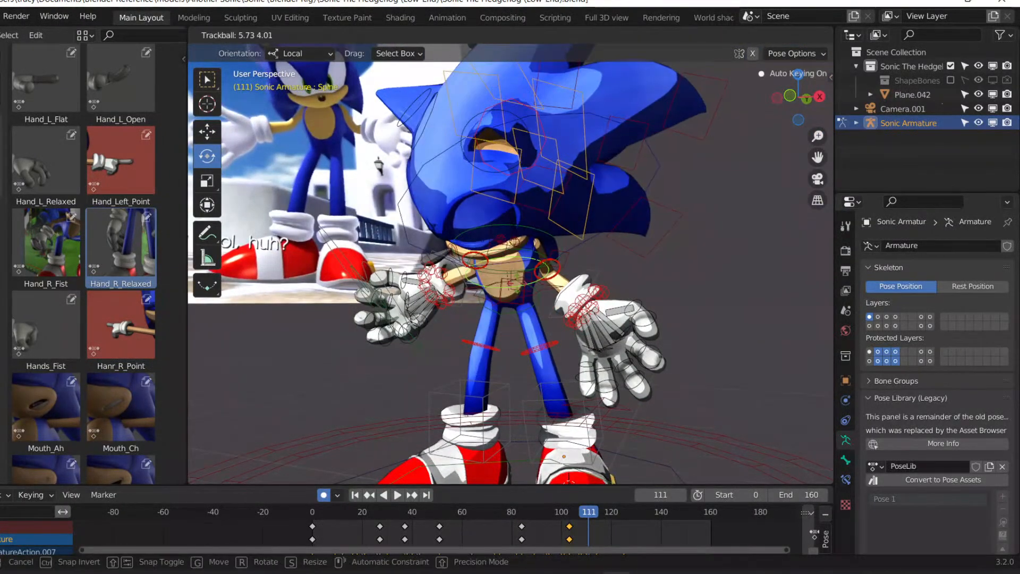
pyautogui.click(518, 269)
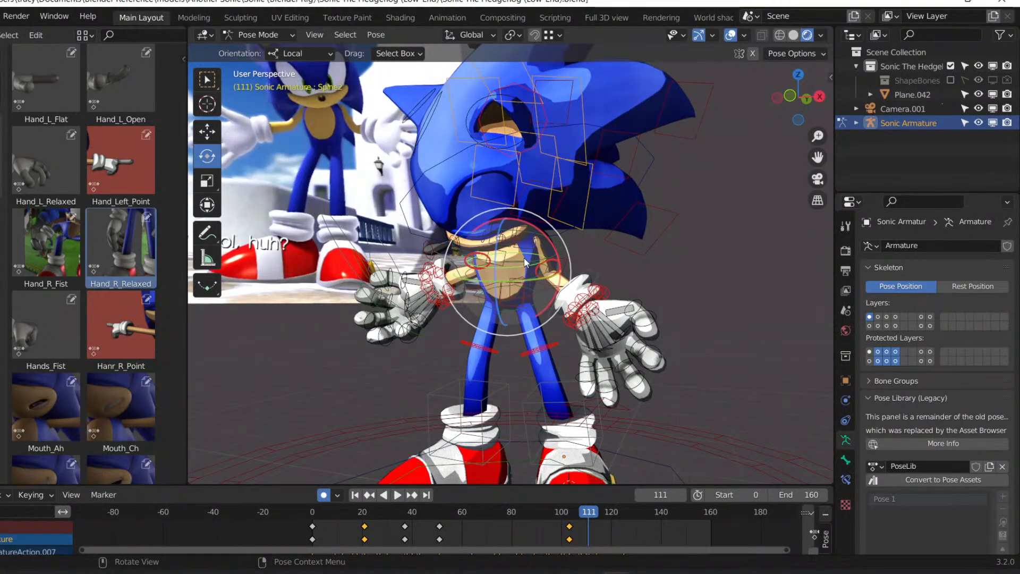
pyautogui.press('r')
pyautogui.press('r')
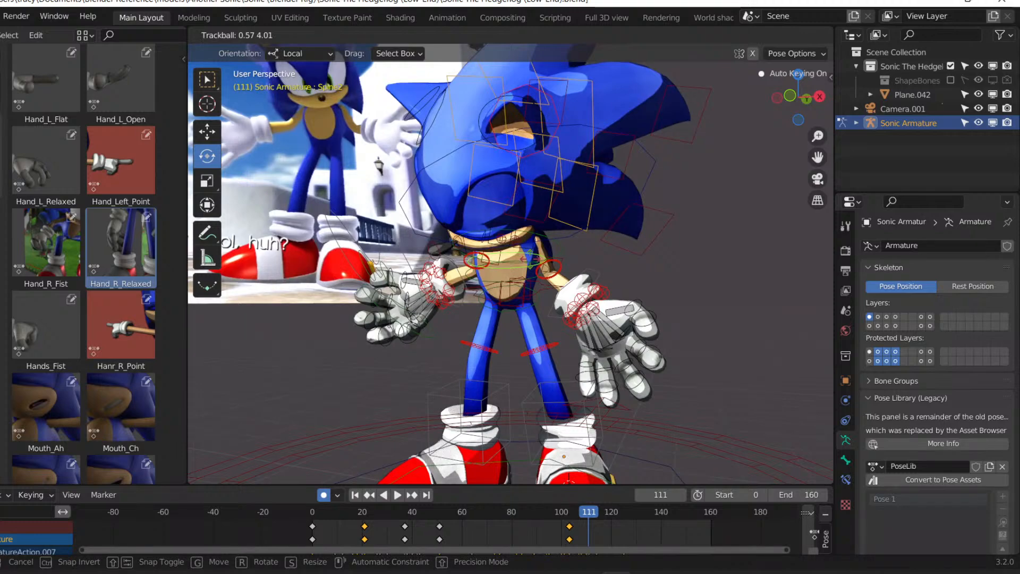
pyautogui.click(577, 244)
# Rotate the Head Transfrom bone at frame 111 to turn the head toward the camera.
pyautogui.click(582, 239)
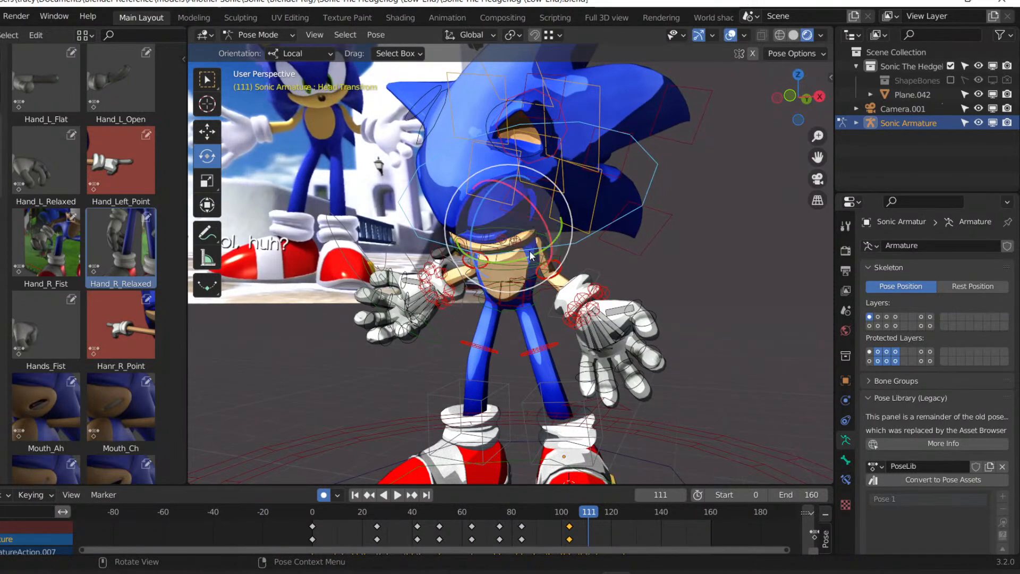
pyautogui.press('r')
pyautogui.click(635, 238)
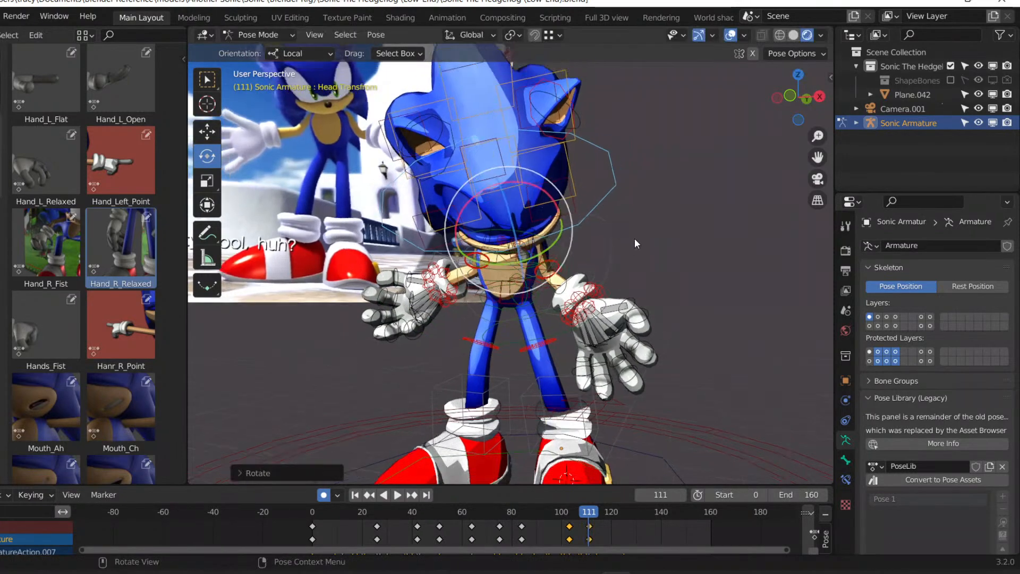
# Go to frame 123 in the camera view and turn the Head Transfrom bone with Trackball rotation.
pyautogui.press('KP_0')
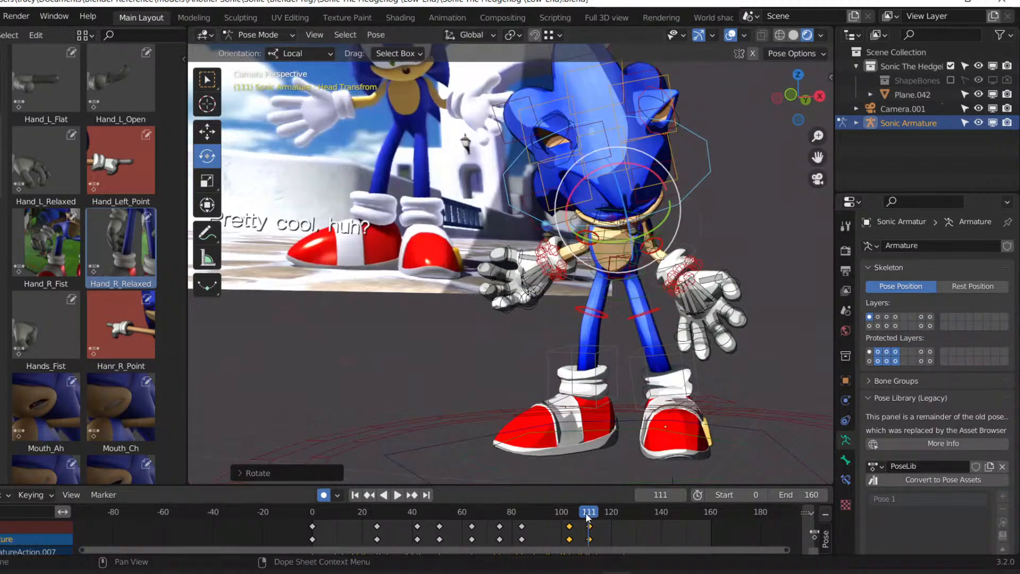
pyautogui.scroll(3, 532, 266)
pyautogui.scroll(-6, 584, 347)
pyautogui.press('space')
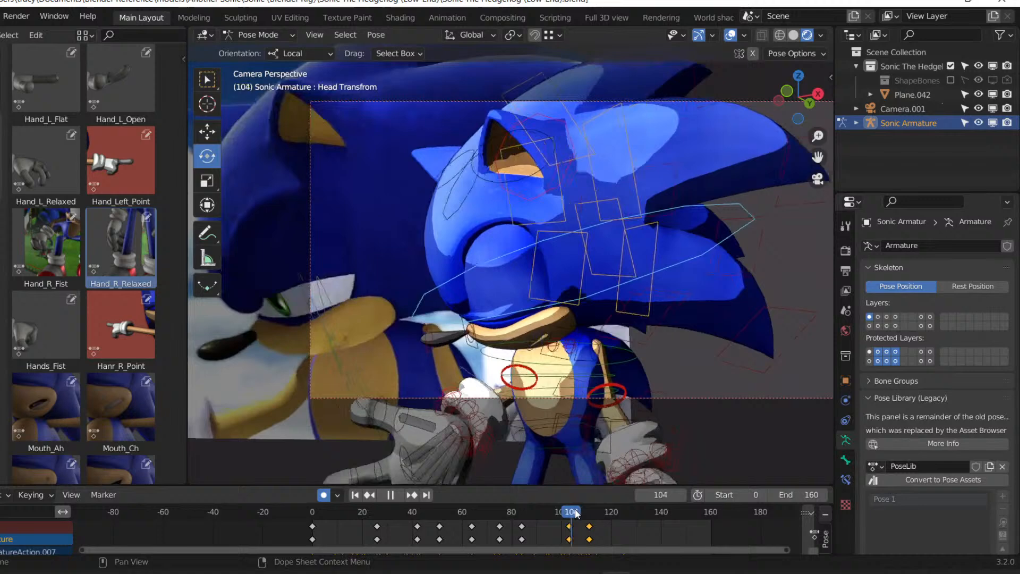
pyautogui.moveTo(574, 515); pyautogui.dragTo(614, 515)
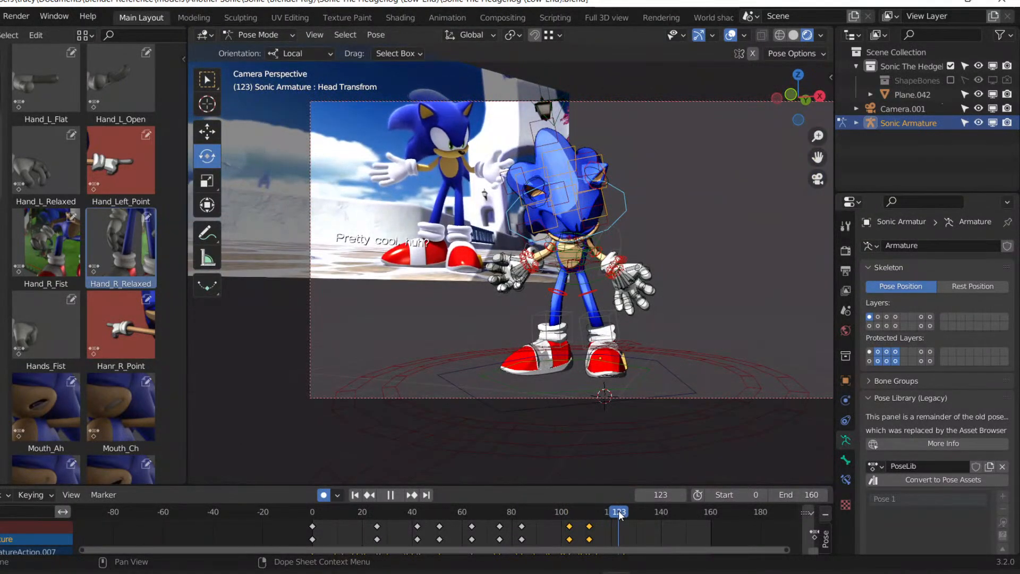
pyautogui.press('space')
pyautogui.press('r')
pyautogui.press('r')
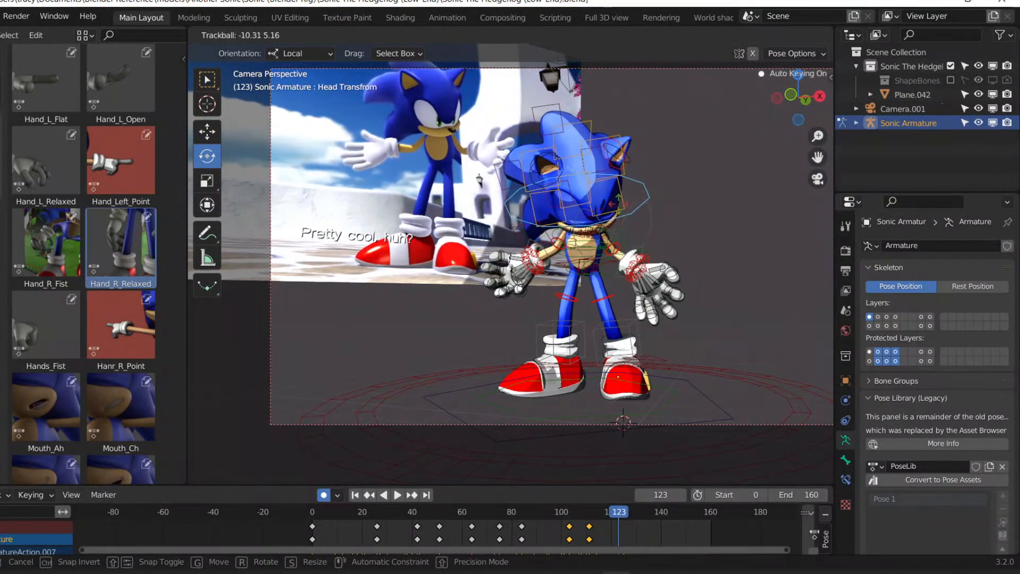
pyautogui.click(658, 222)
# Rotate the Spine3 bone at frame 123 and readjust the Head Transfrom bone with Trackball rotation.
pyautogui.moveTo(658, 222); pyautogui.dragTo(635, 231, button='middle')
pyautogui.scroll(4, 636, 231)
pyautogui.click(555, 265)
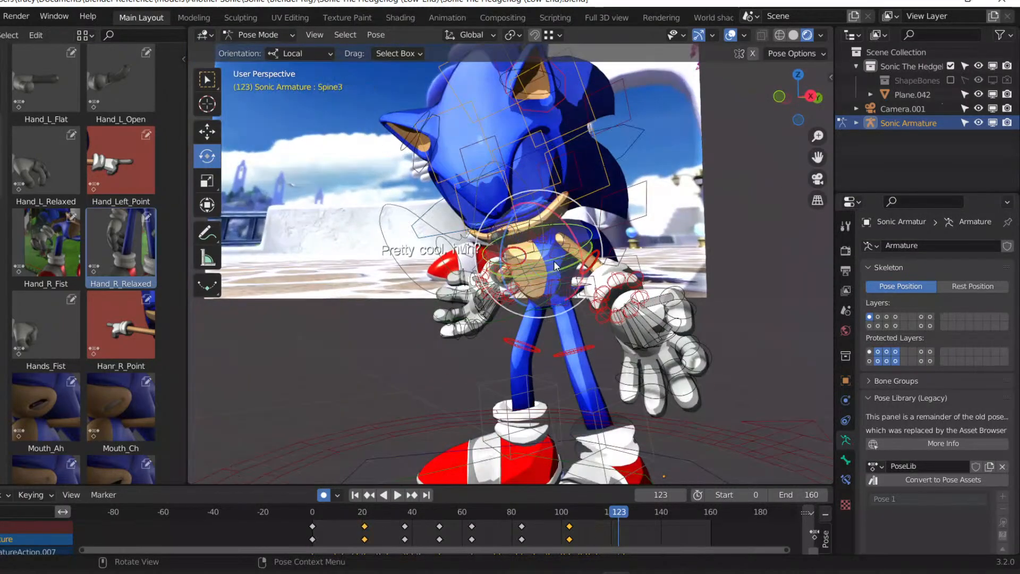
pyautogui.moveTo(505, 255); pyautogui.dragTo(615, 143)
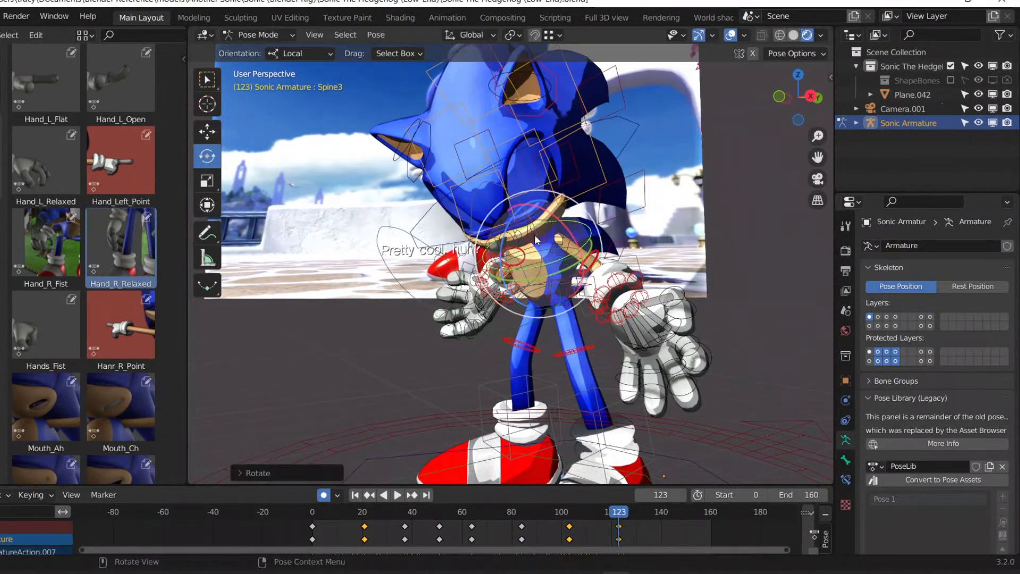
pyautogui.click(625, 143)
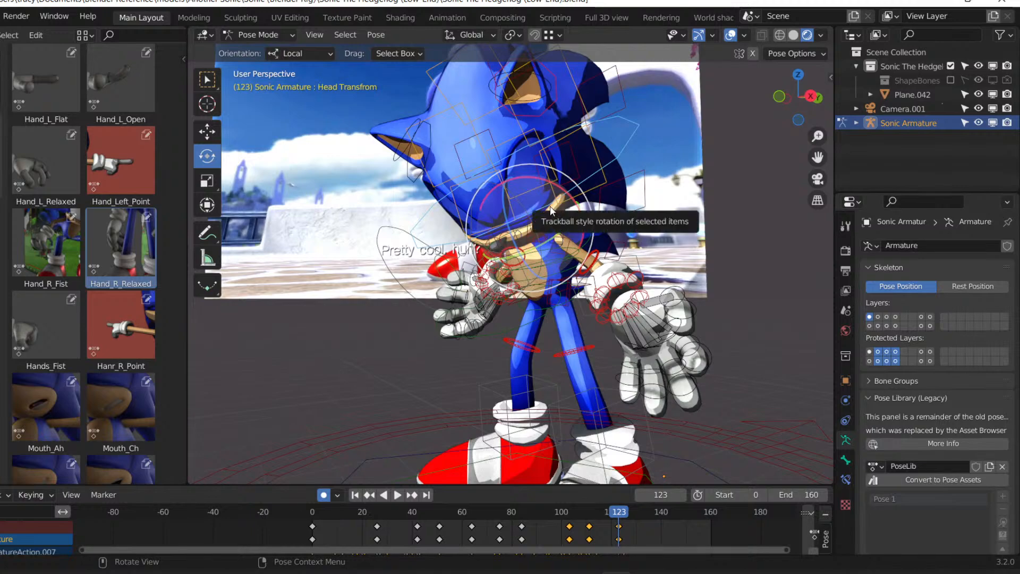
pyautogui.moveTo(570, 209); pyautogui.dragTo(604, 244)
# Return to the camera view, move to frame 126 and save the file.
pyautogui.press('KP_0')
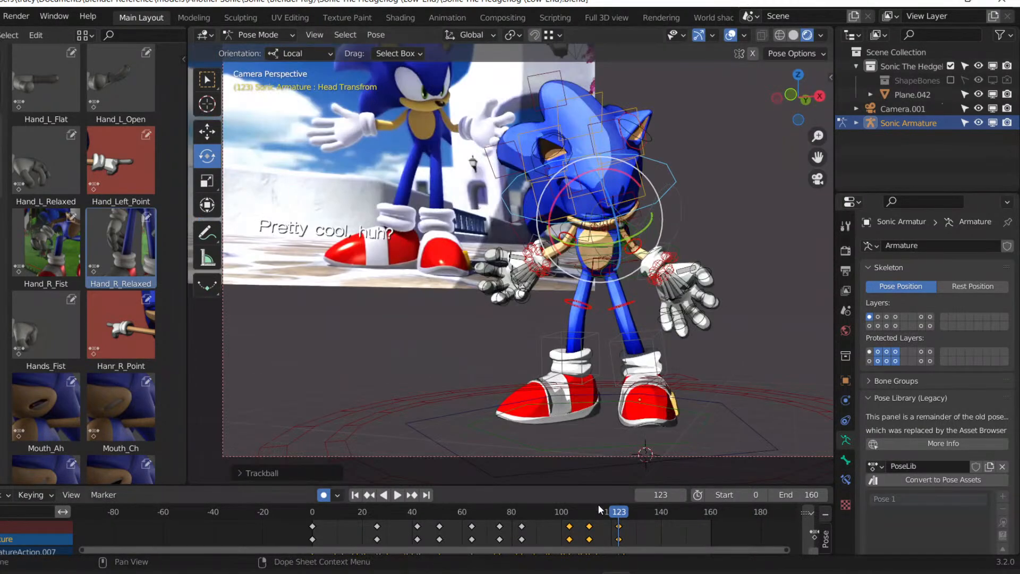
pyautogui.moveTo(615, 512)
pyautogui.mouseDown()
pyautogui.moveTo(580, 514)
pyautogui.moveTo(626, 515)
pyautogui.mouseUp()
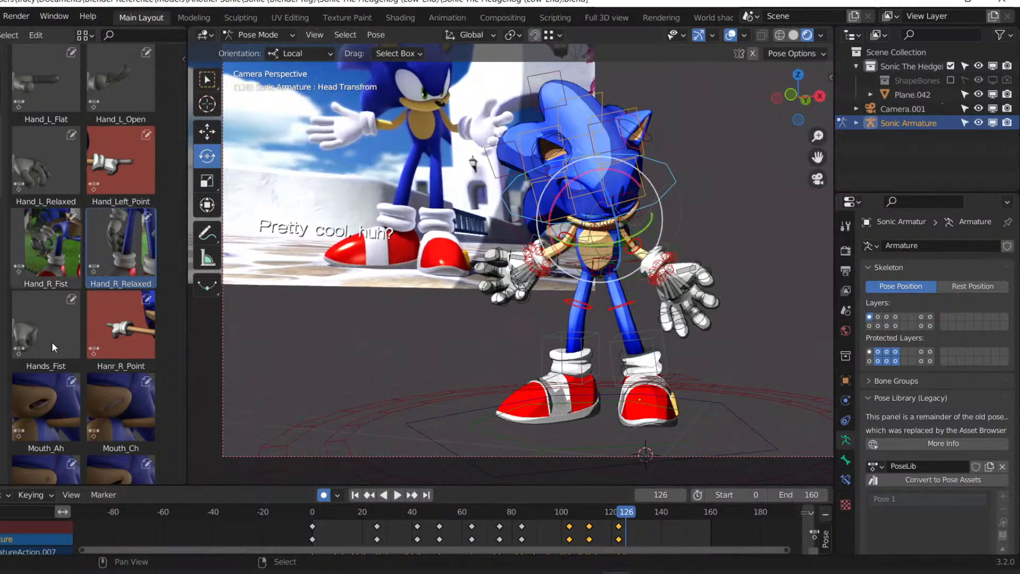
pyautogui.hotkey('ctrl', 's')
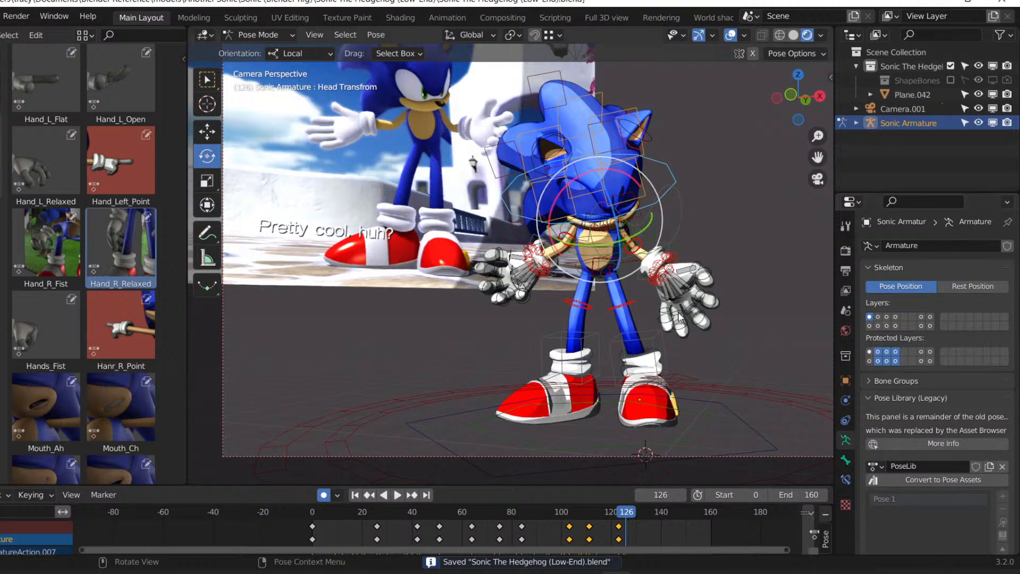
# Select all the rig's bones at frame 111 and apply the Hand_L_Relaxed pose.
pyautogui.click(606, 519)
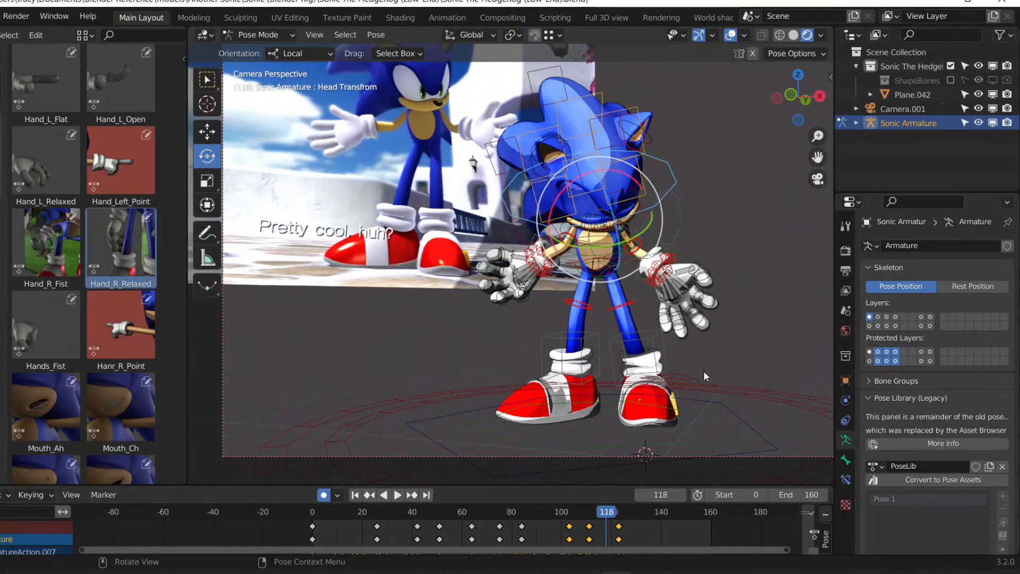
pyautogui.click(693, 313)
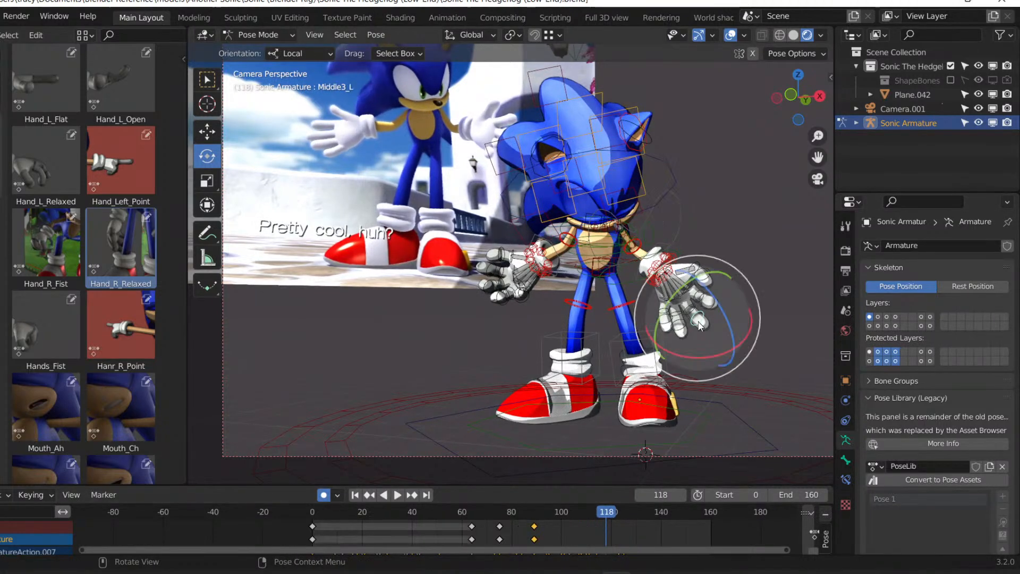
pyautogui.click(501, 297)
pyautogui.moveTo(604, 520); pyautogui.dragTo(588, 512)
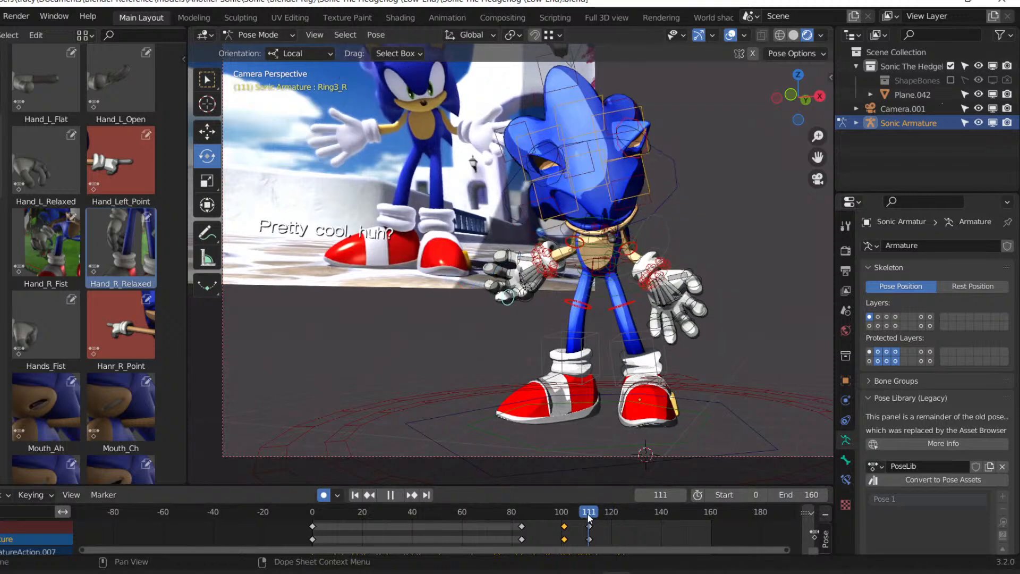
pyautogui.press('a')
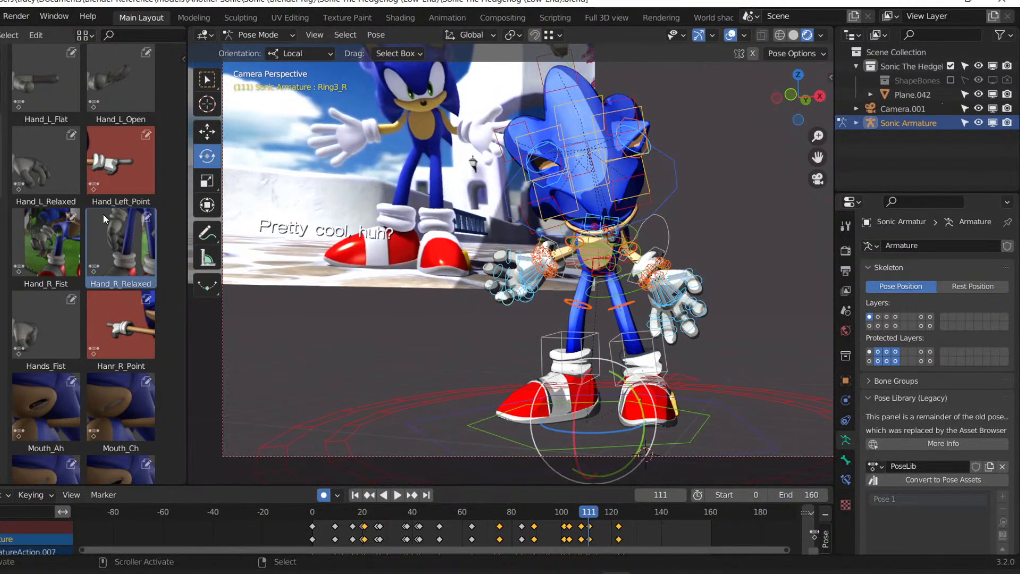
pyautogui.scroll(5, 63, 254)
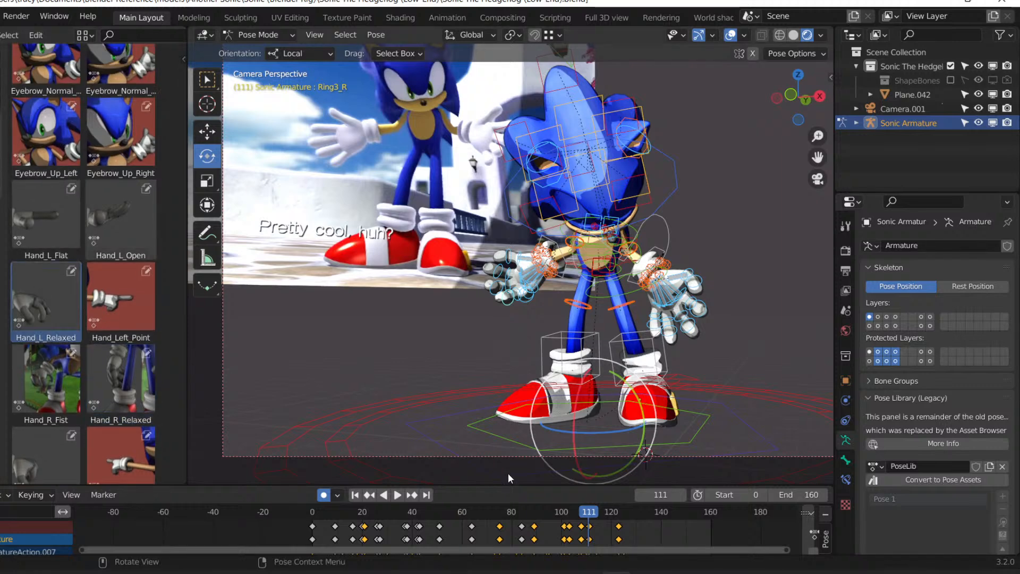
# Apply the Hand_R_Fist and Hands_Fist poses at frame 123 to close both hands.
pyautogui.moveTo(582, 515); pyautogui.dragTo(618, 515)
pyautogui.scroll(5, 80, 143)
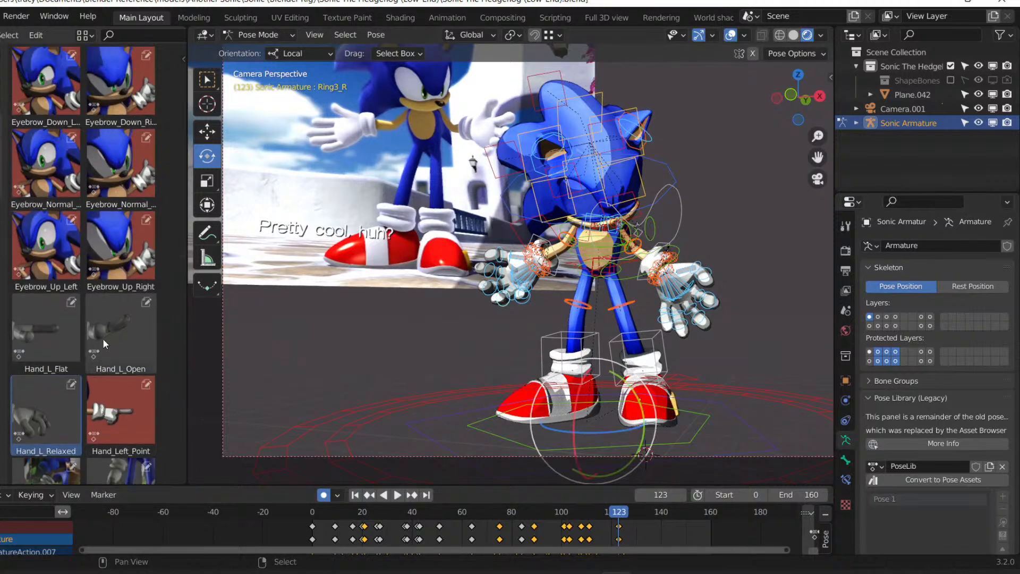
pyautogui.scroll(-5, 104, 339)
pyautogui.click(46, 377)
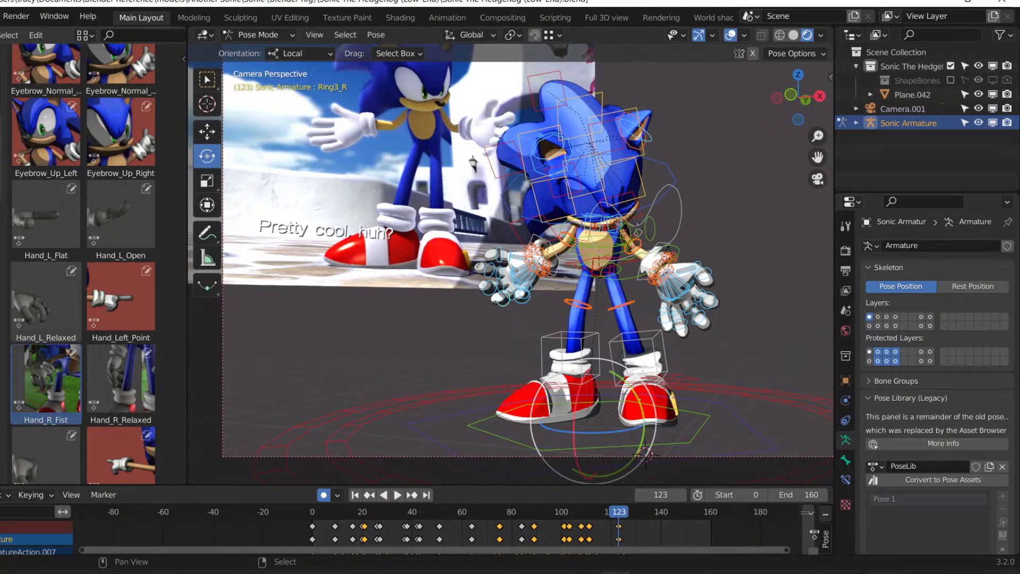
pyautogui.scroll(6, 113, 203)
pyautogui.scroll(-8, 94, 180)
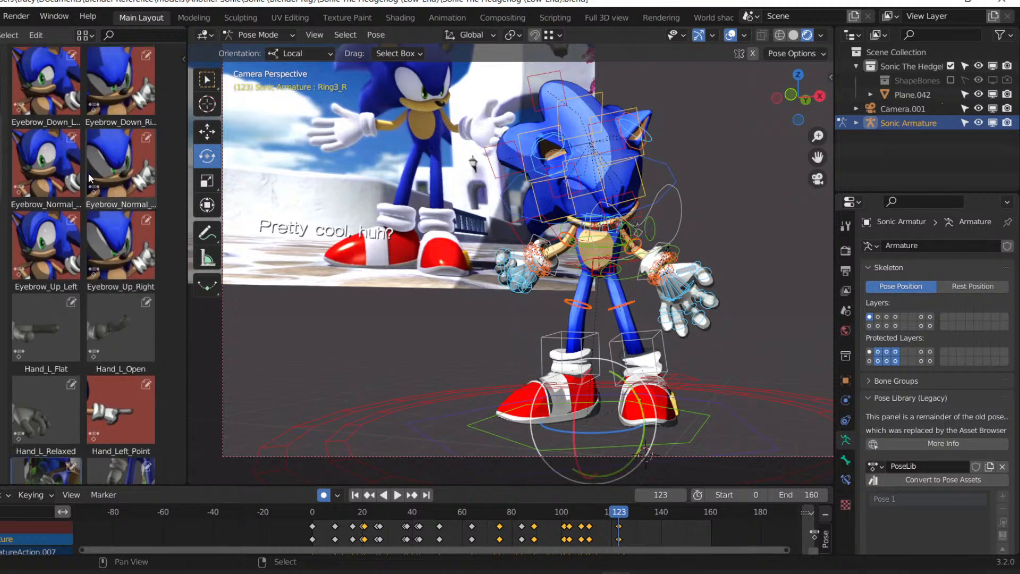
pyautogui.scroll(-5, 87, 199)
pyautogui.click(22, 287)
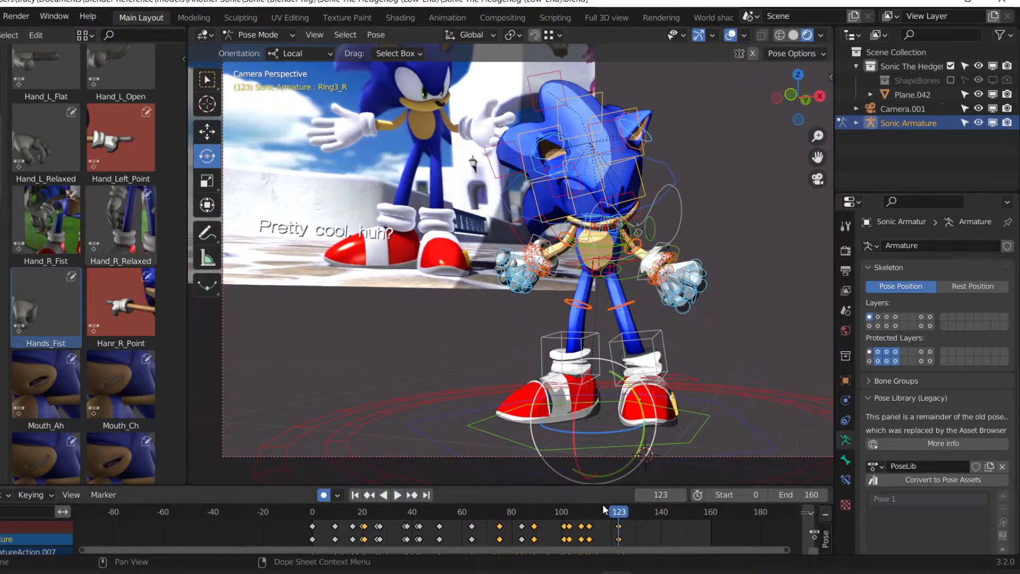
# Play back the hand-closing motion, stop at frame 130 and save the file.
pyautogui.moveTo(604, 510); pyautogui.dragTo(564, 512)
pyautogui.press('space')
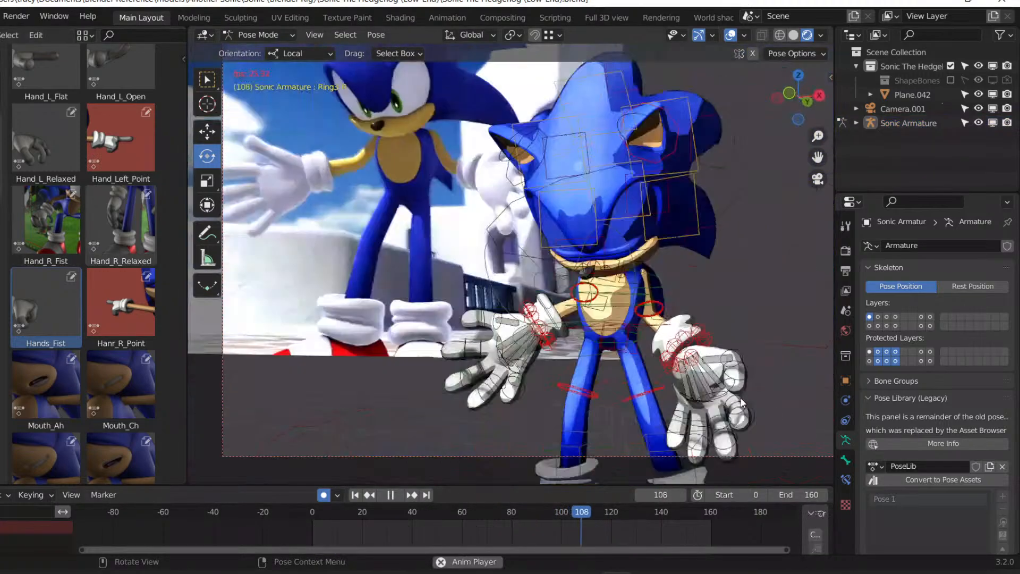
pyautogui.press('space')
pyautogui.moveTo(653, 513)
pyautogui.mouseDown()
pyautogui.moveTo(590, 511)
pyautogui.moveTo(637, 501)
pyautogui.mouseUp()
pyautogui.hotkey('ctrl', 's')
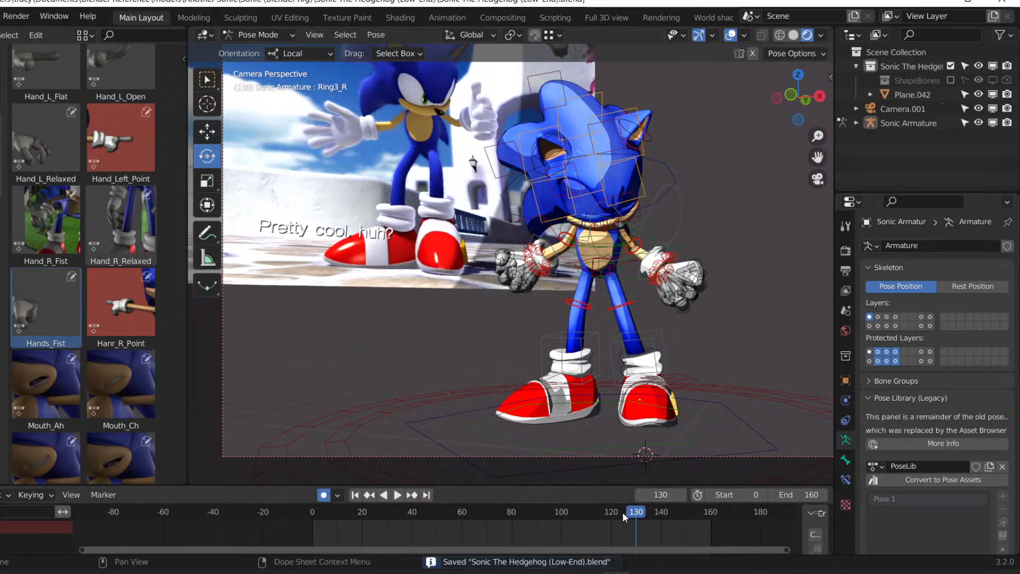
# Rotate the left foot control (CTRL_Foot.L) so the toes point outward at frame 114.
pyautogui.moveTo(623, 512); pyautogui.dragTo(620, 515)
pyautogui.click(887, 326)
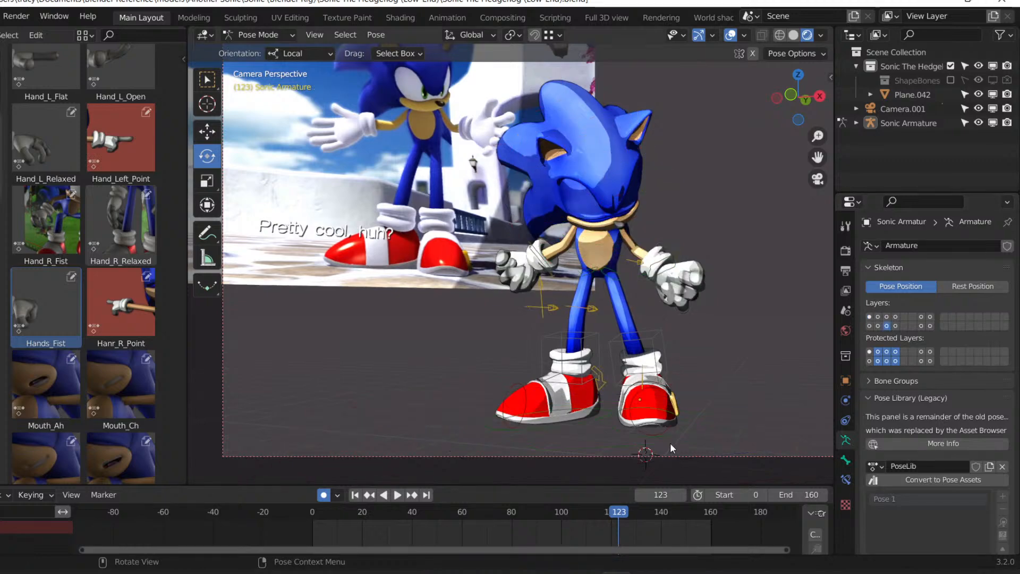
pyautogui.click(669, 436)
pyautogui.press('Down')
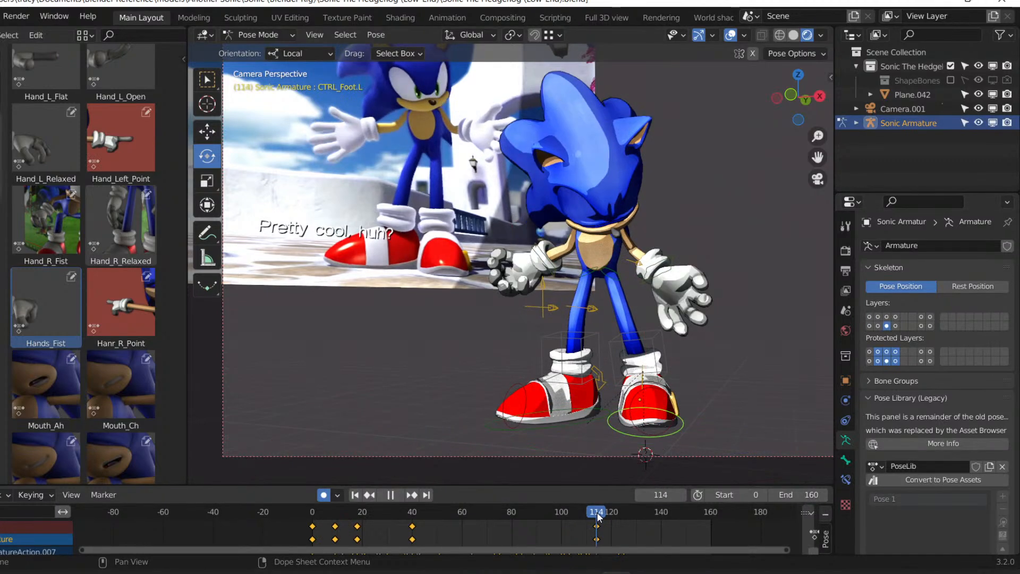
pyautogui.moveTo(593, 517)
pyautogui.mouseDown()
pyautogui.moveTo(574, 516)
pyautogui.moveTo(597, 518)
pyautogui.moveTo(597, 531)
pyautogui.mouseUp()
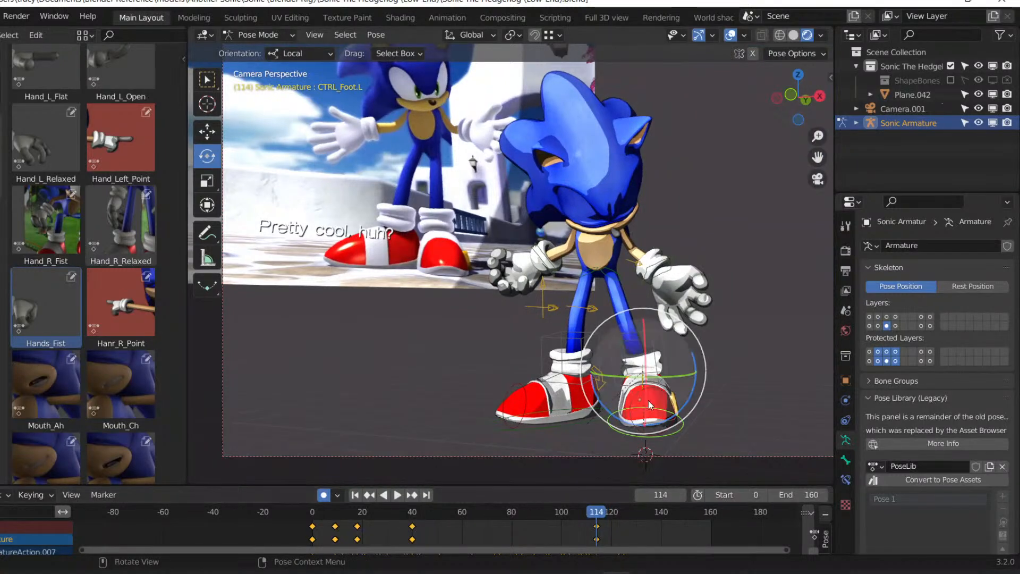
pyautogui.press('r')
pyautogui.press('r')
pyautogui.click(682, 373)
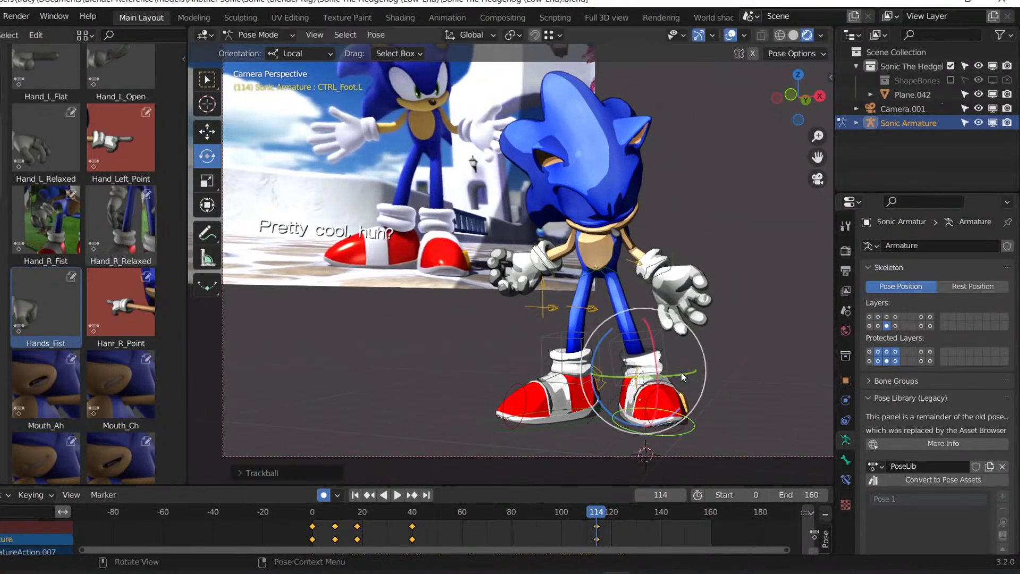
# Move the Leg Pole L bone outward over the left leg at frame 114.
pyautogui.click(592, 309)
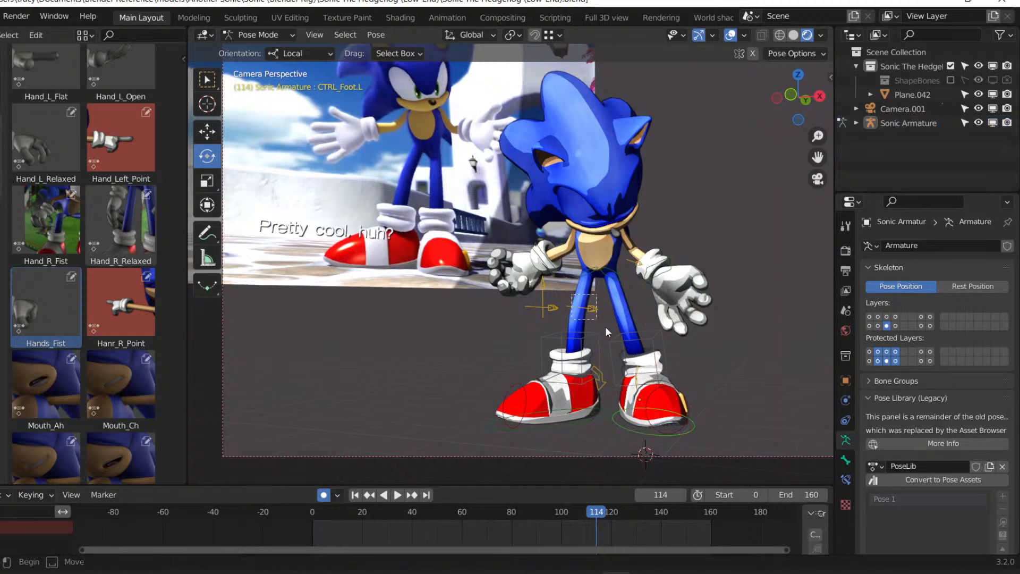
pyautogui.click(583, 305)
pyautogui.click(589, 307)
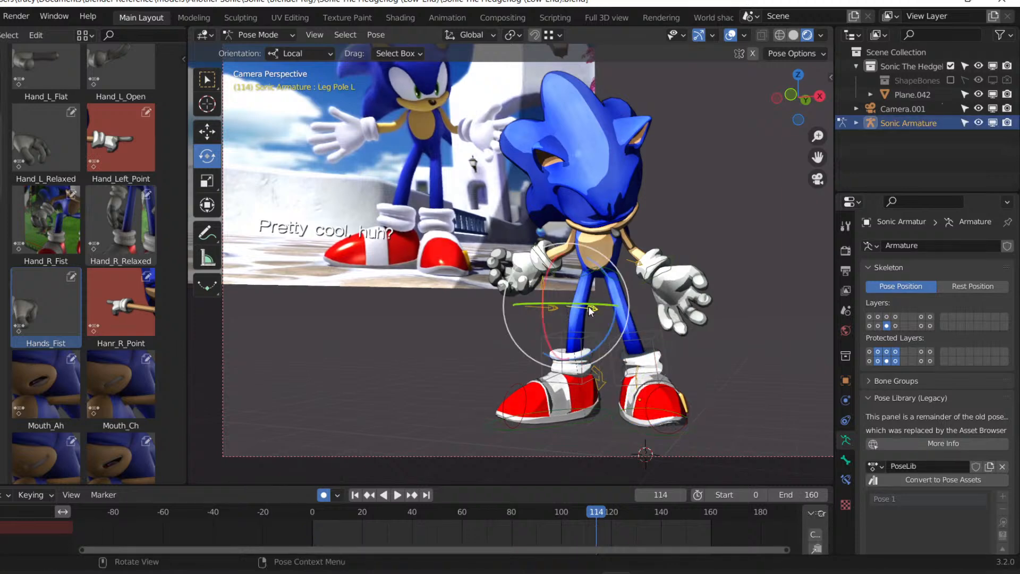
pyautogui.press('g')
pyautogui.click(649, 310)
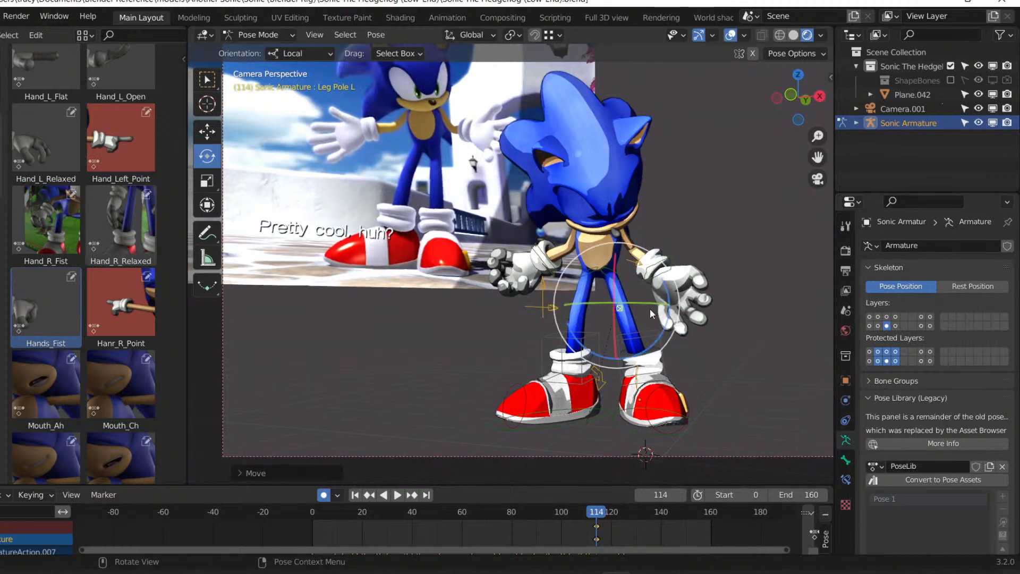
pyautogui.click(553, 311)
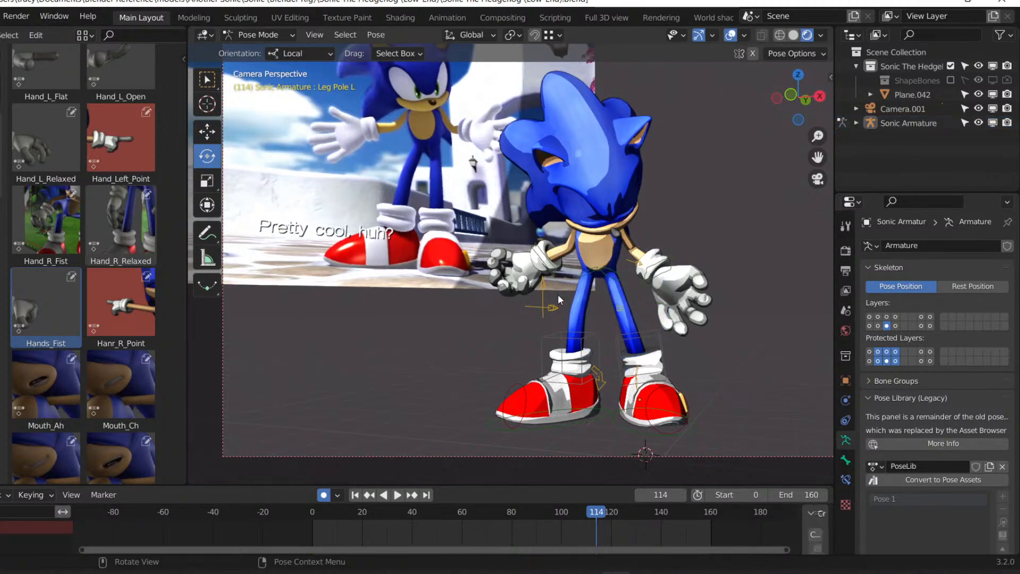
pyautogui.click(553, 309)
pyautogui.press('g')
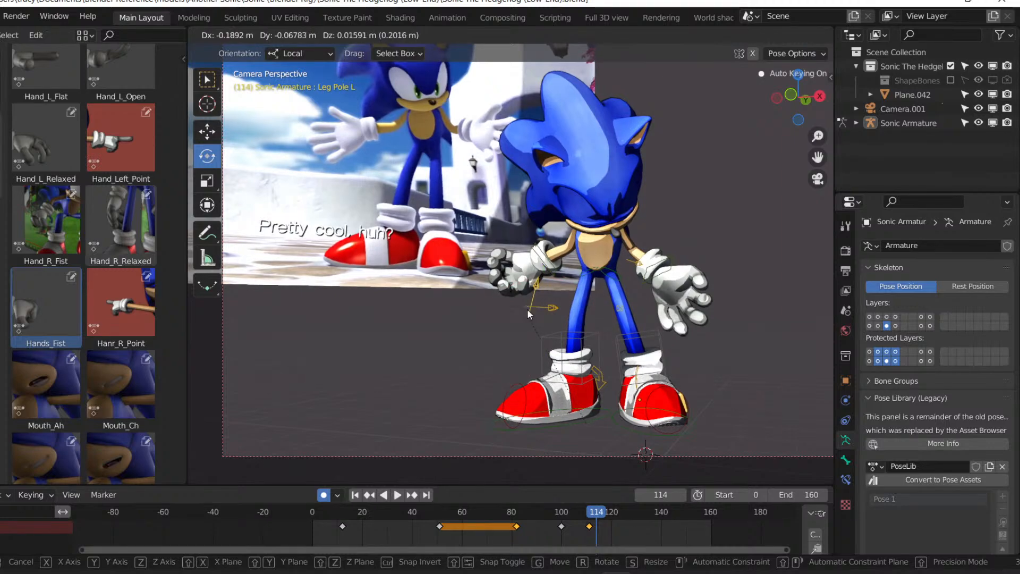
pyautogui.rightClick(538, 307)
pyautogui.hotkey('ctrl', 'z')
# Move the right leg's pole bone outward at frame 114 from a front view and save the file.
pyautogui.moveTo(537, 304); pyautogui.dragTo(606, 301, button='middle')
pyautogui.scroll(5, 490, 352)
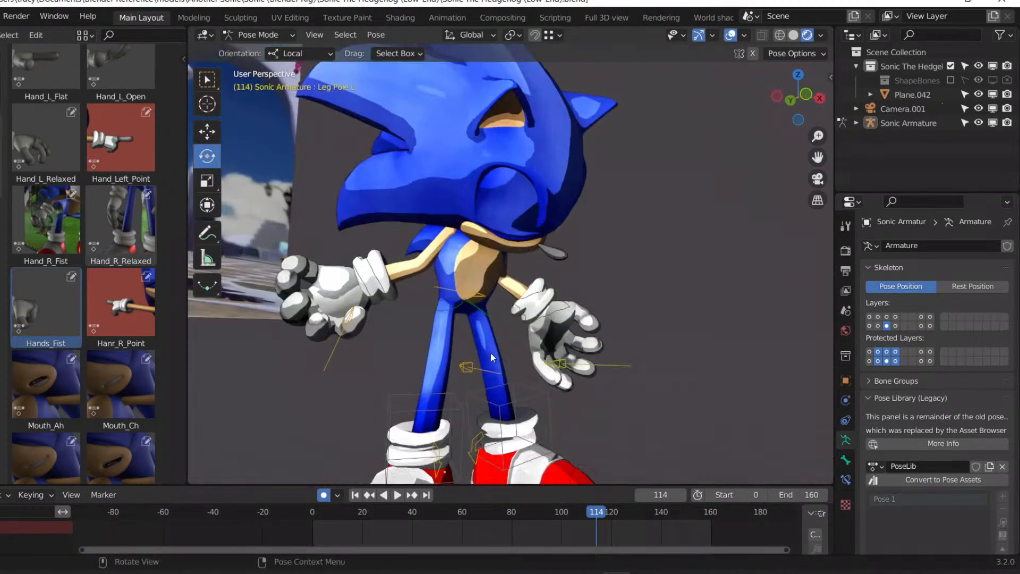
pyautogui.moveTo(485, 375); pyautogui.dragTo(485, 375)
pyautogui.moveTo(514, 352); pyautogui.dragTo(494, 350, button='middle')
pyautogui.press('g')
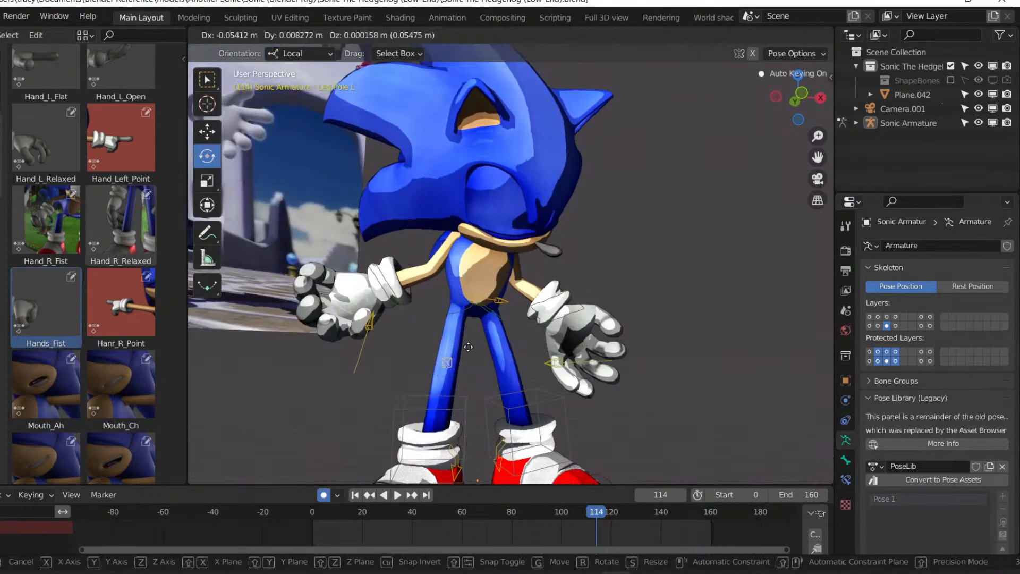
pyautogui.click(444, 344)
pyautogui.hotkey('ctrl', 's')
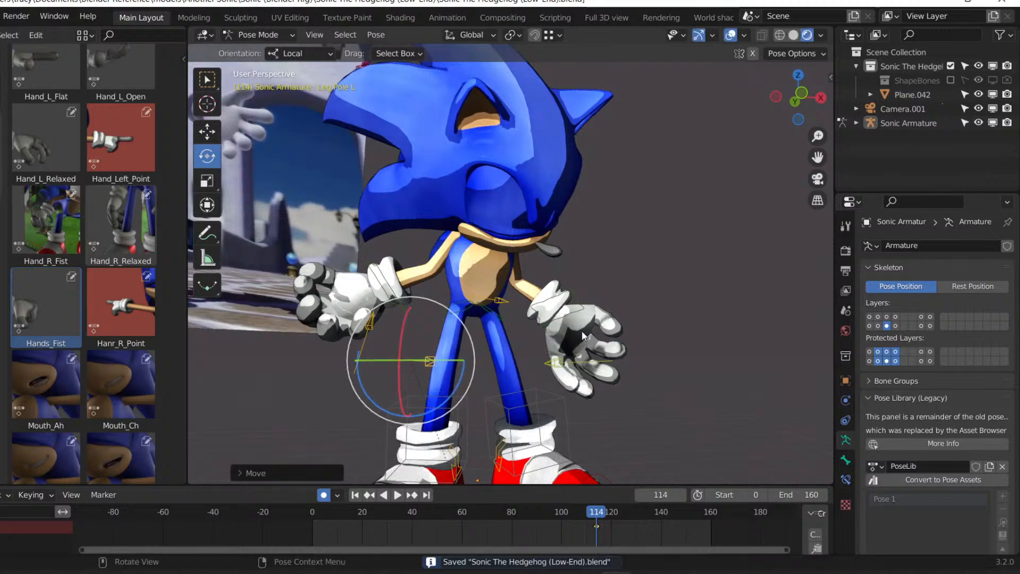
# Play back the animation in the camera view from frame 90, and again from frame 4 to frame 139.
pyautogui.press('KP_0')
pyautogui.moveTo(599, 516); pyautogui.dragTo(539, 515)
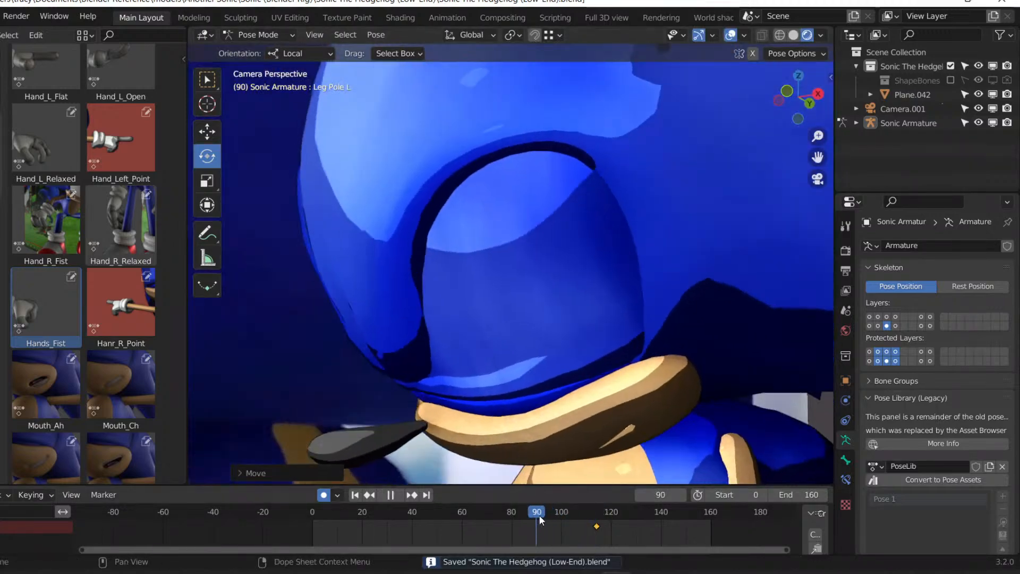
pyautogui.press('space')
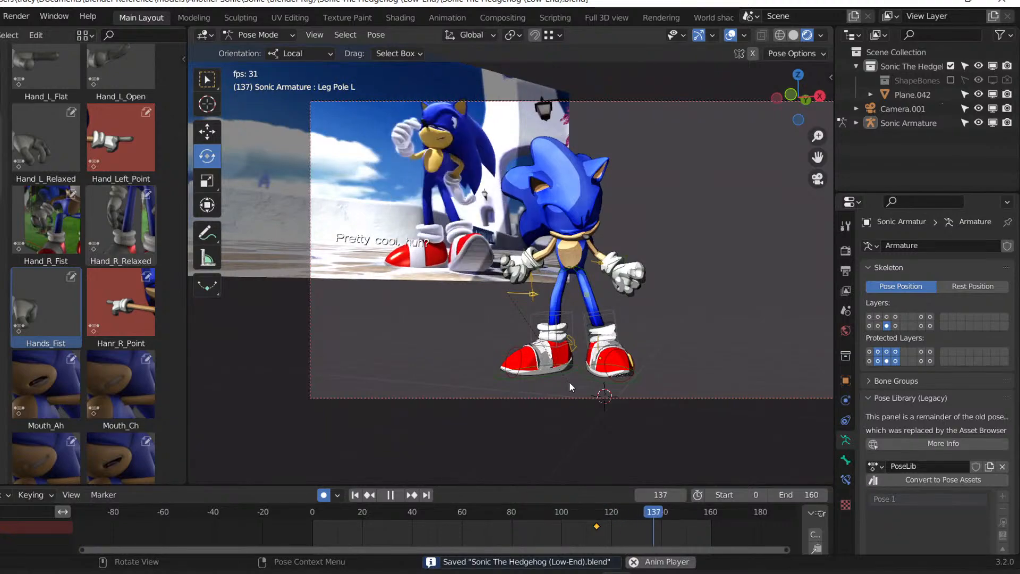
pyautogui.press('space')
pyautogui.moveTo(595, 516); pyautogui.dragTo(322, 500)
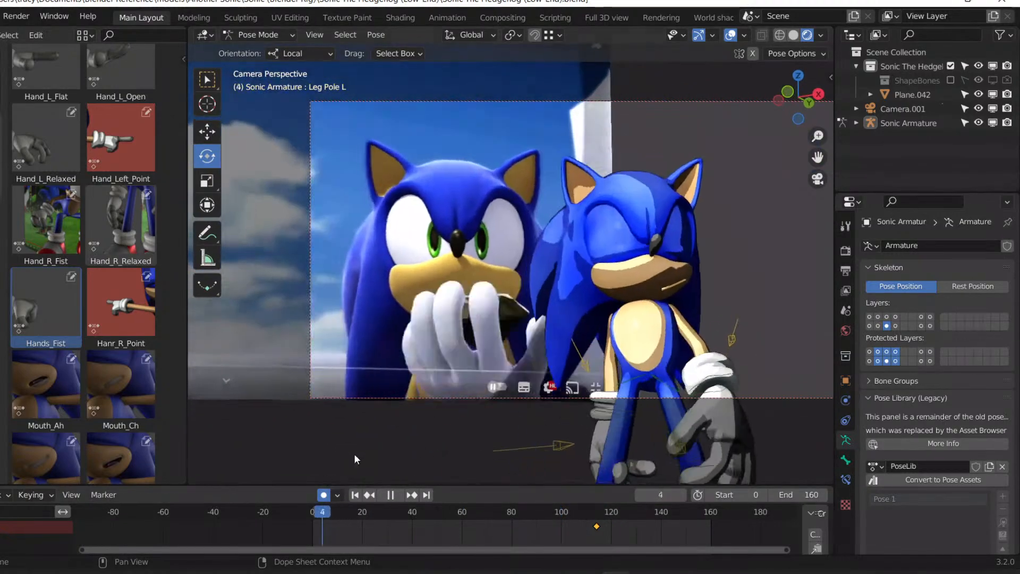
pyautogui.press('space')
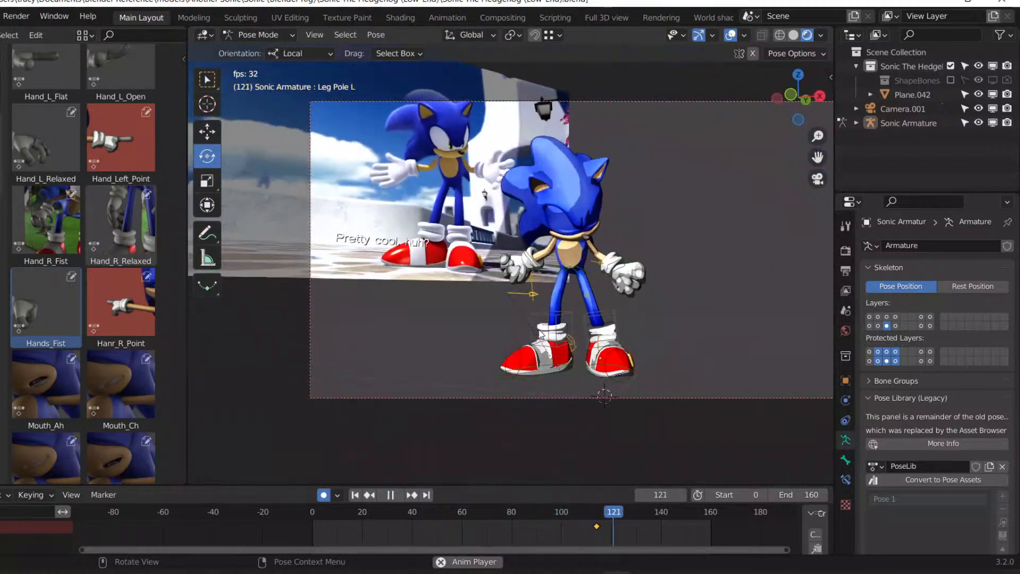
pyautogui.press('space')
# Examine the left hand's closing motion between frames 114 and 139, comparing the hands with the reference footage.
pyautogui.scroll(10, 643, 402)
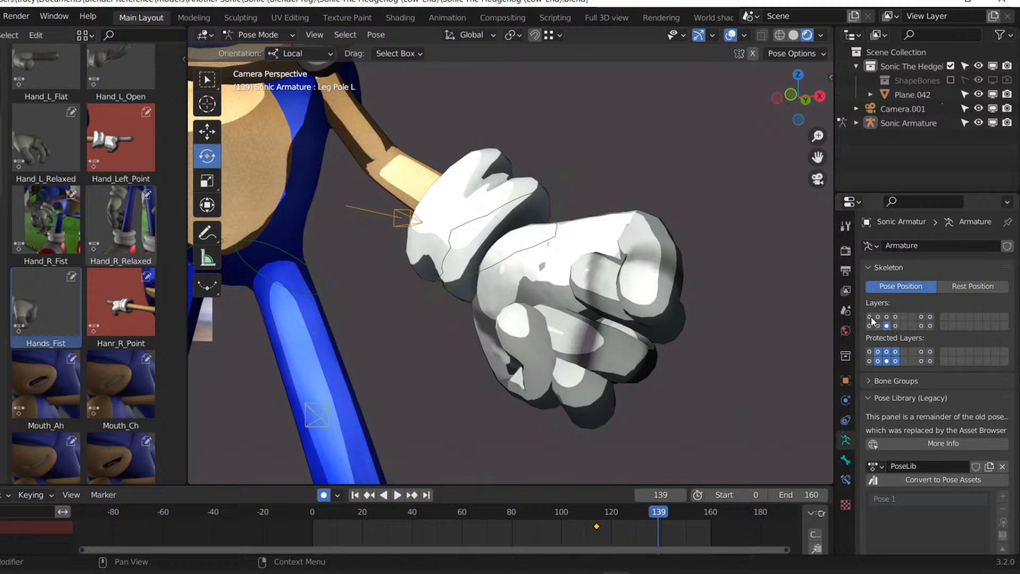
pyautogui.scroll(2, 404, 351)
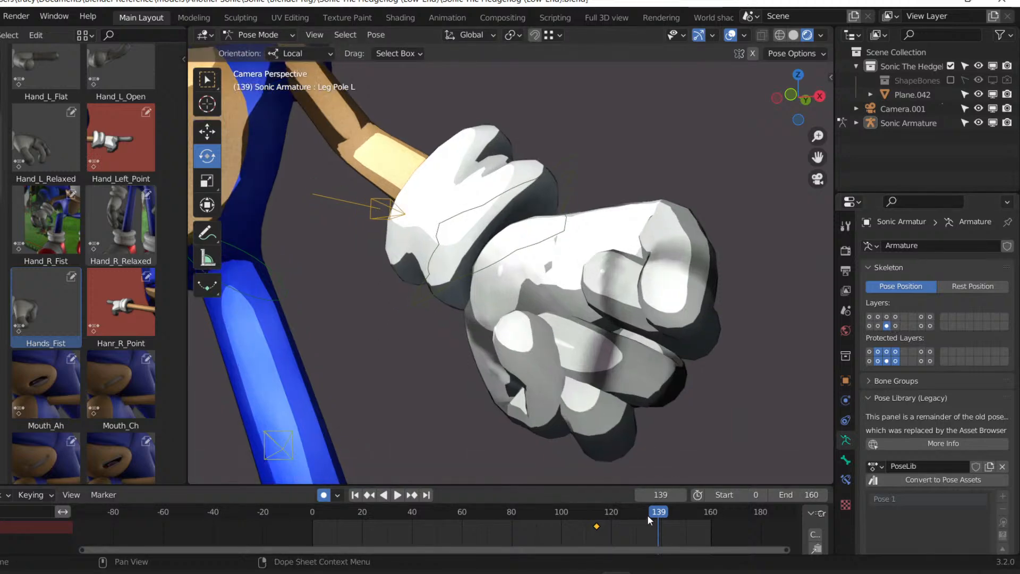
pyautogui.moveTo(648, 515); pyautogui.dragTo(596, 521)
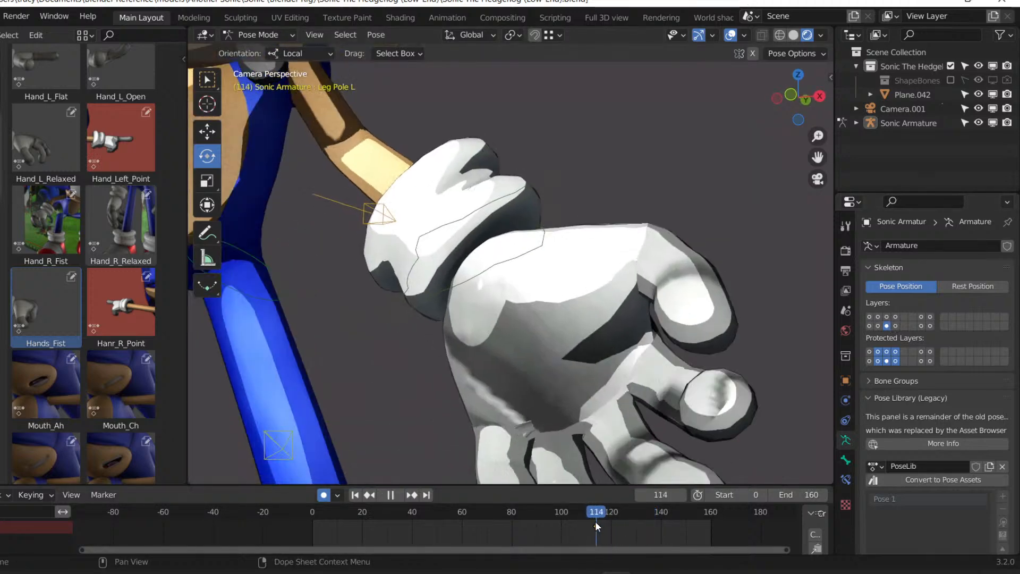
pyautogui.scroll(-6, 615, 397)
pyautogui.keyDown('shift'); pyautogui.moveTo(518, 318); pyautogui.dragTo(374, 357, button='middle'); pyautogui.keyUp('shift')
pyautogui.scroll(-5, 642, 285)
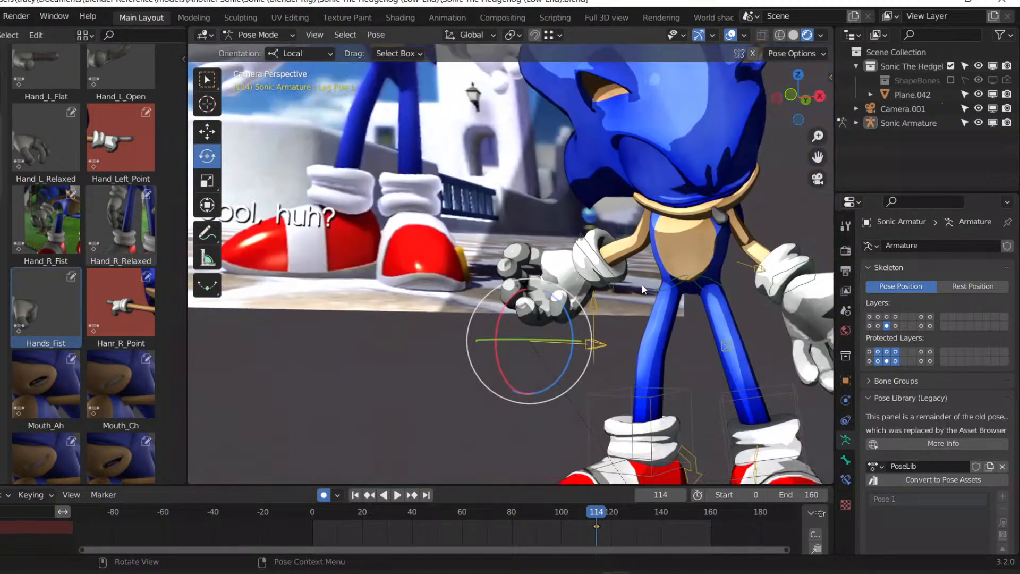
pyautogui.scroll(-5, 642, 285)
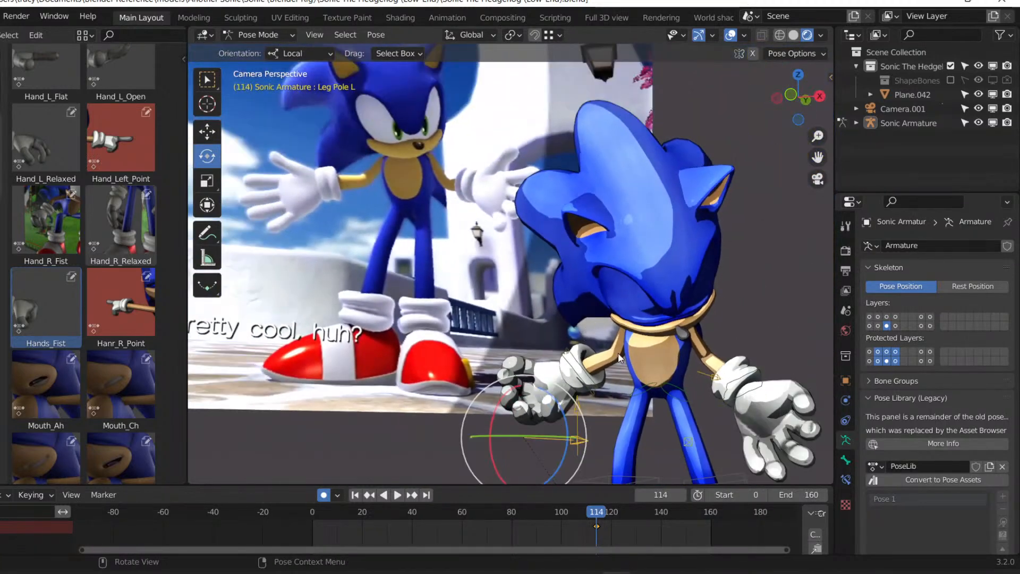
pyautogui.press('space')
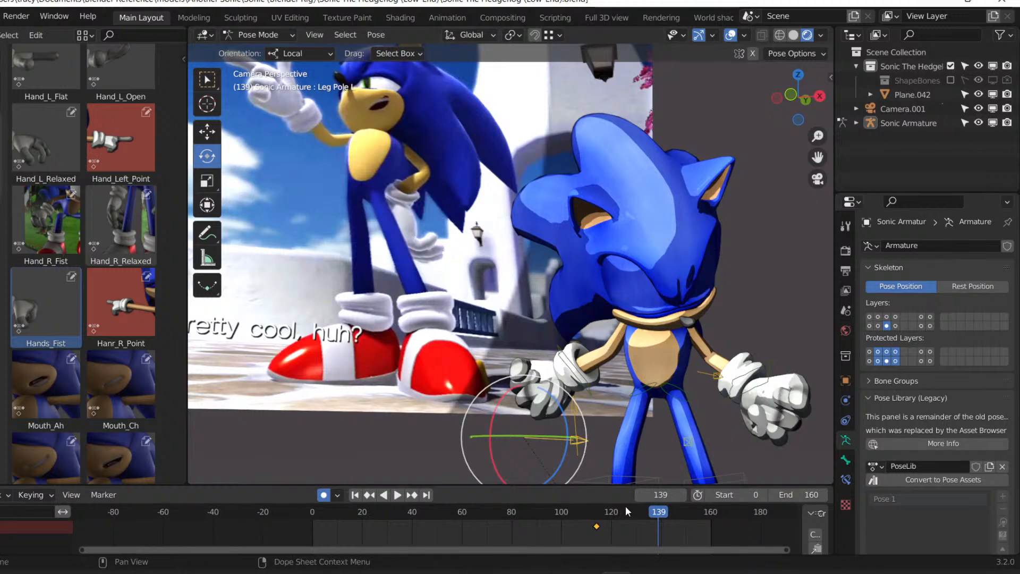
pyautogui.moveTo(617, 511); pyautogui.dragTo(597, 527)
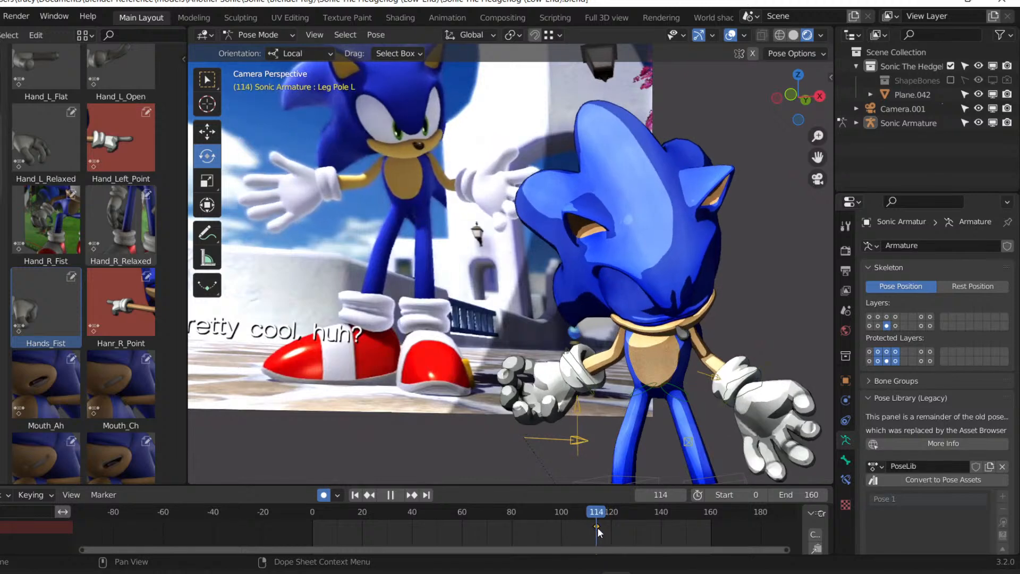
# Apply the Hand_L_Relaxed and Hand_R_Relaxed poses to the finger bones at frame 123 and save the file.
pyautogui.click(869, 317)
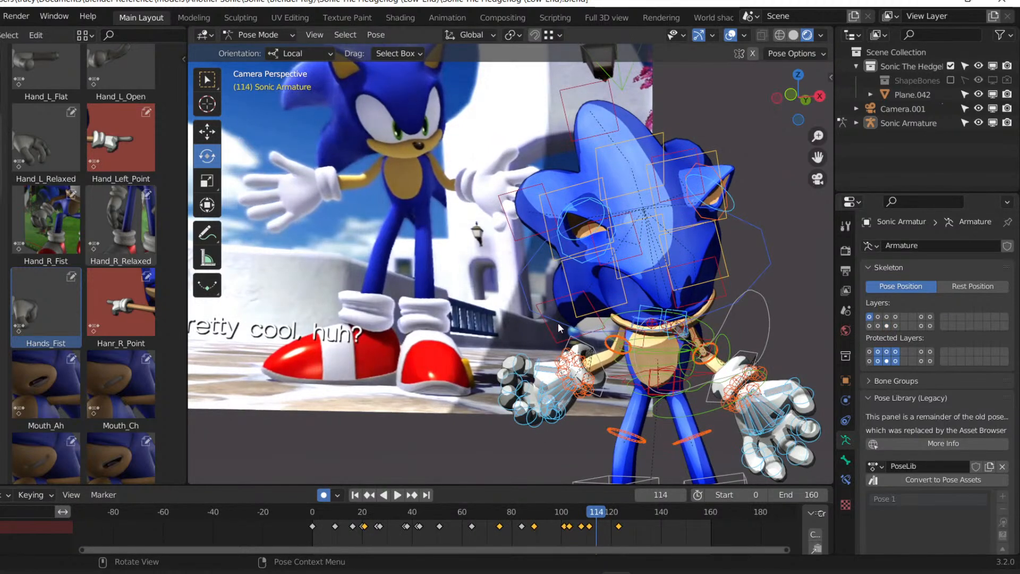
pyautogui.press('Up')
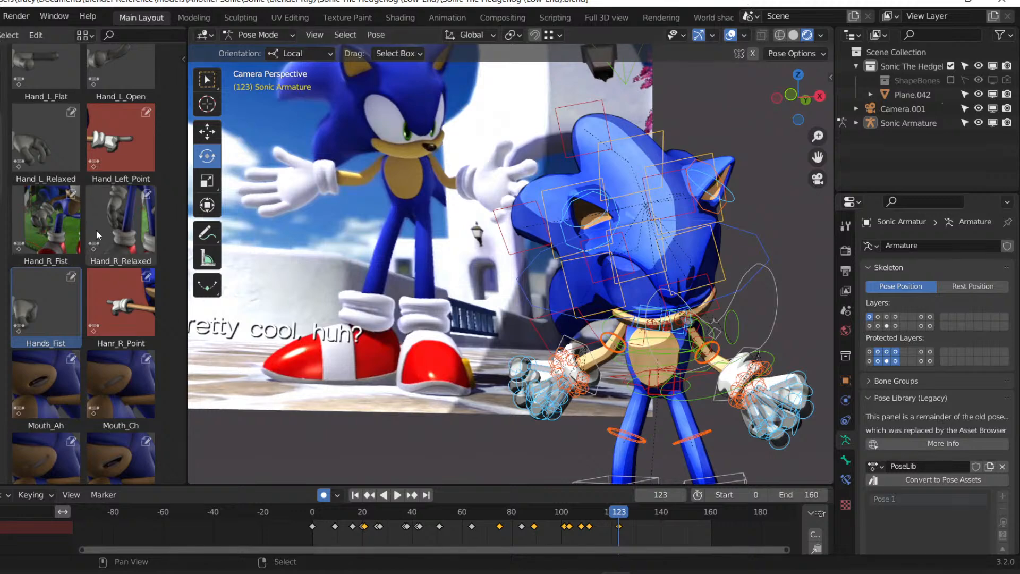
pyautogui.click(44, 145)
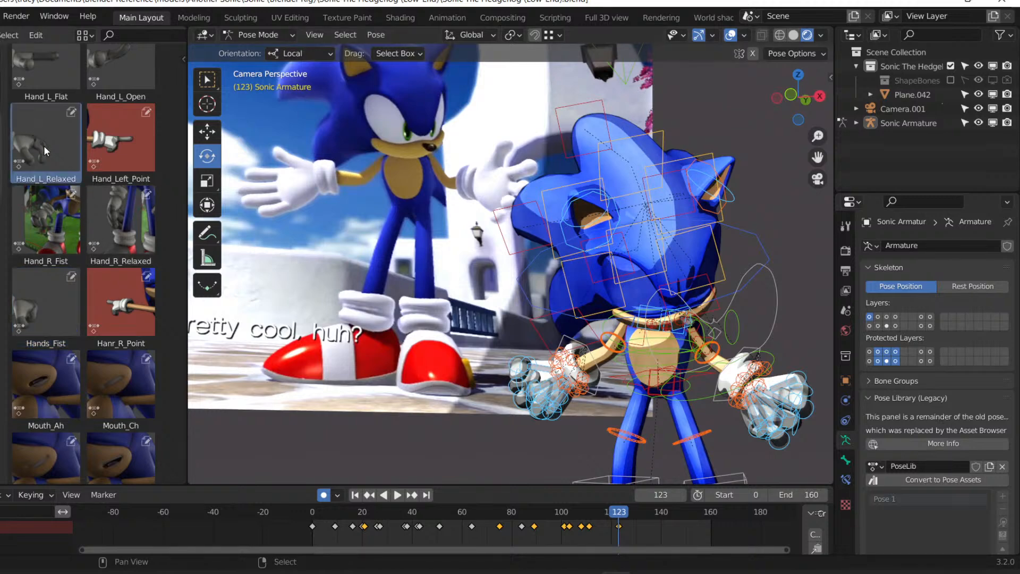
pyautogui.doubleClick(43, 145)
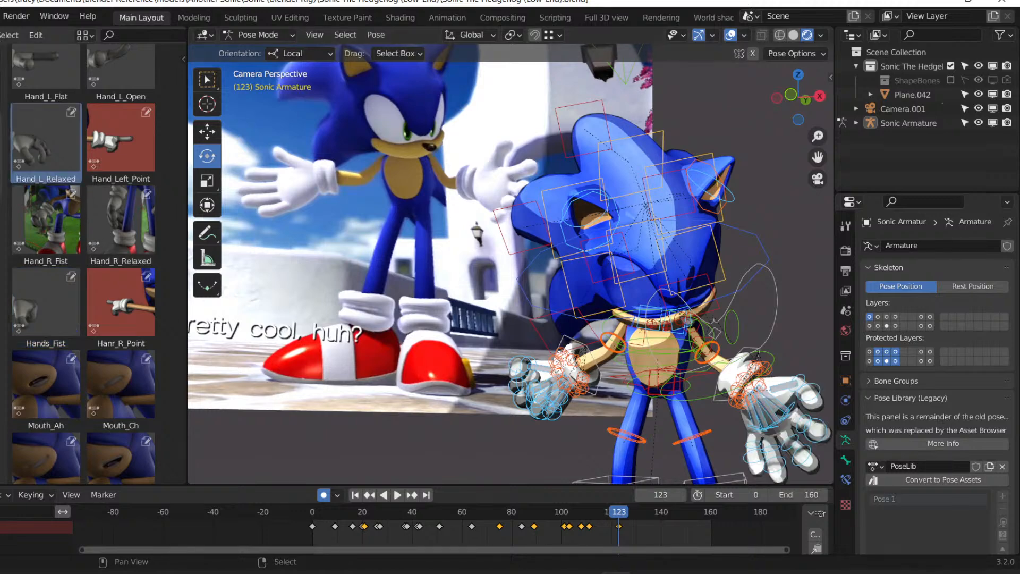
pyautogui.click(92, 230)
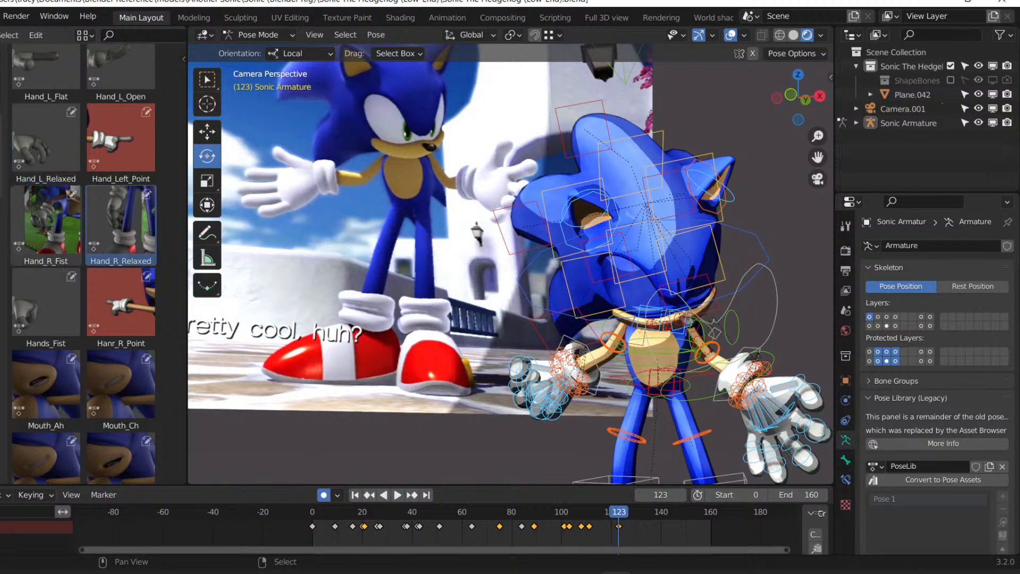
pyautogui.doubleClick(93, 230)
pyautogui.moveTo(615, 512)
pyautogui.mouseDown()
pyautogui.moveTo(565, 512)
pyautogui.moveTo(631, 512)
pyautogui.moveTo(619, 511)
pyautogui.mouseUp()
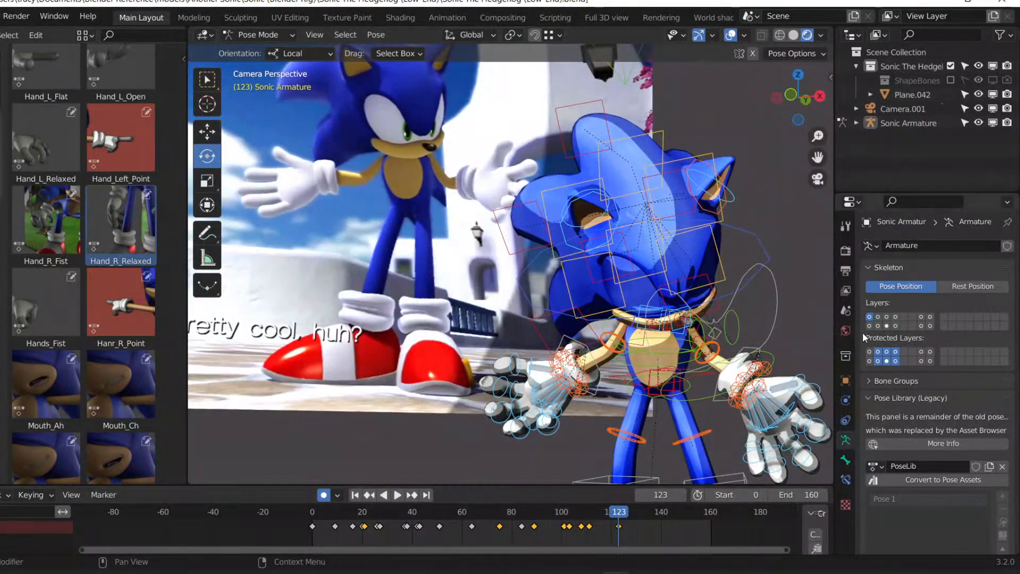
pyautogui.click(879, 326)
pyautogui.hotkey('ctrl', 's')
pyautogui.click(804, 372)
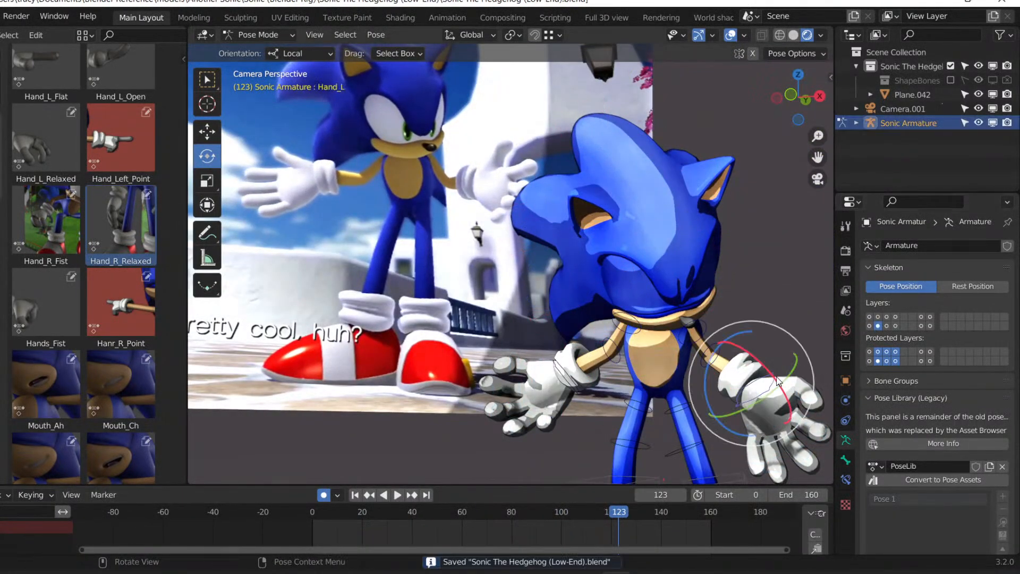
pyautogui.moveTo(814, 376); pyautogui.dragTo(765, 386)
pyautogui.rightClick(765, 385)
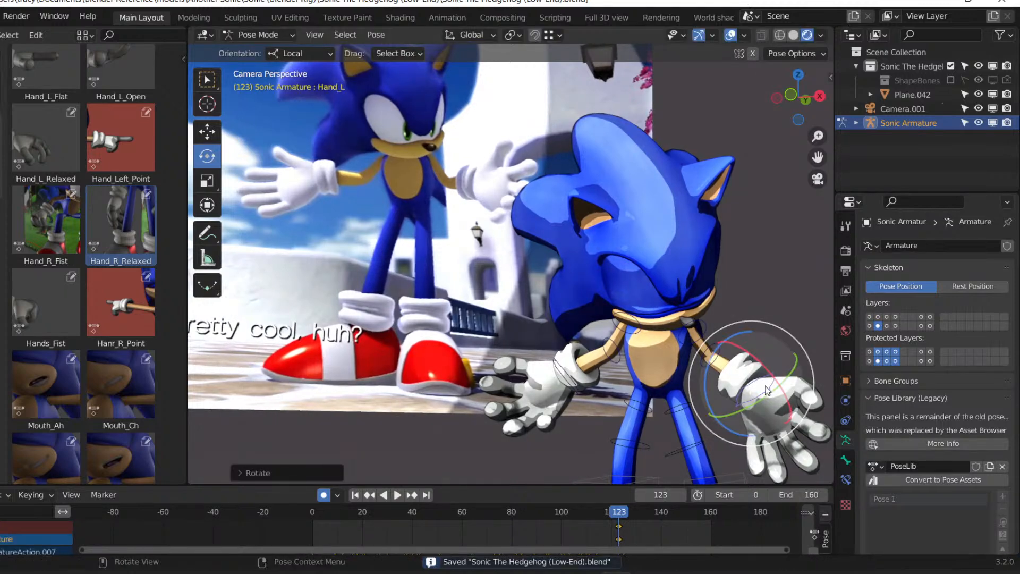
# Rotate the handIK_L bone at frame 123 so the left hand turns outward.
pyautogui.click(887, 326)
pyautogui.click(777, 369)
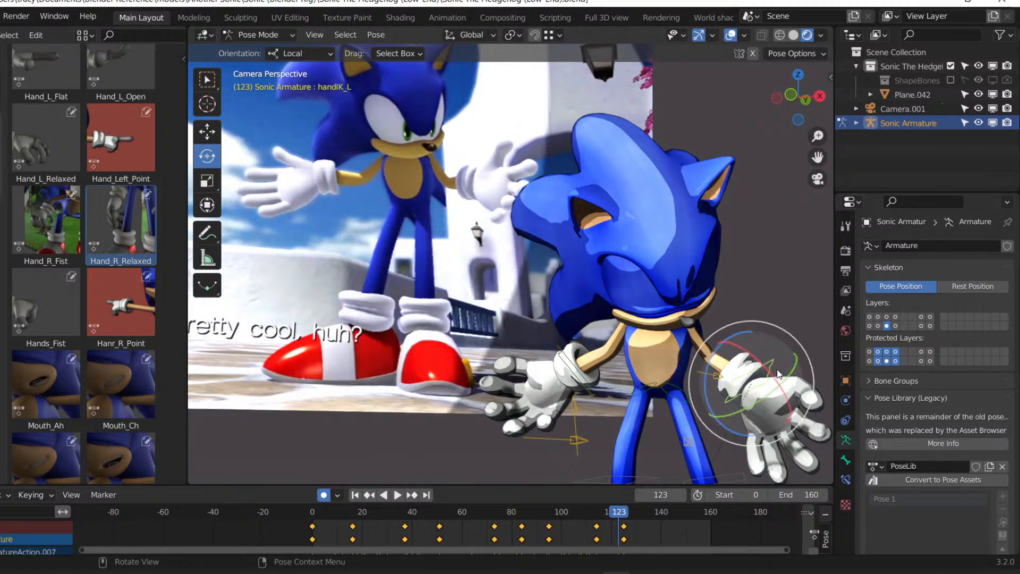
pyautogui.moveTo(806, 379); pyautogui.dragTo(793, 395)
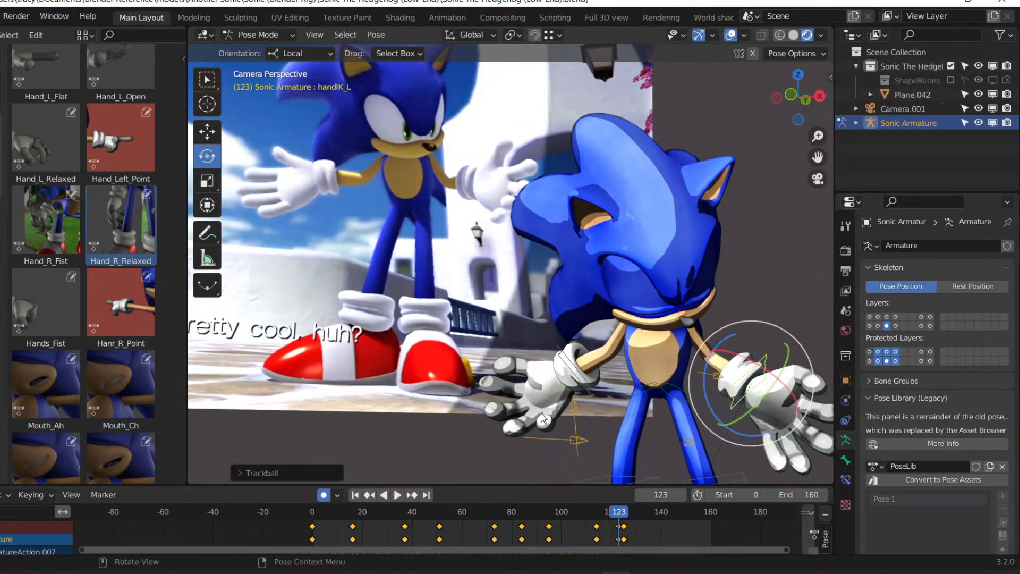
# Rotate the handIK_R bone slightly at frame 123 and delete its selected keyframes.
pyautogui.click(579, 373)
pyautogui.moveTo(577, 375); pyautogui.dragTo(584, 380)
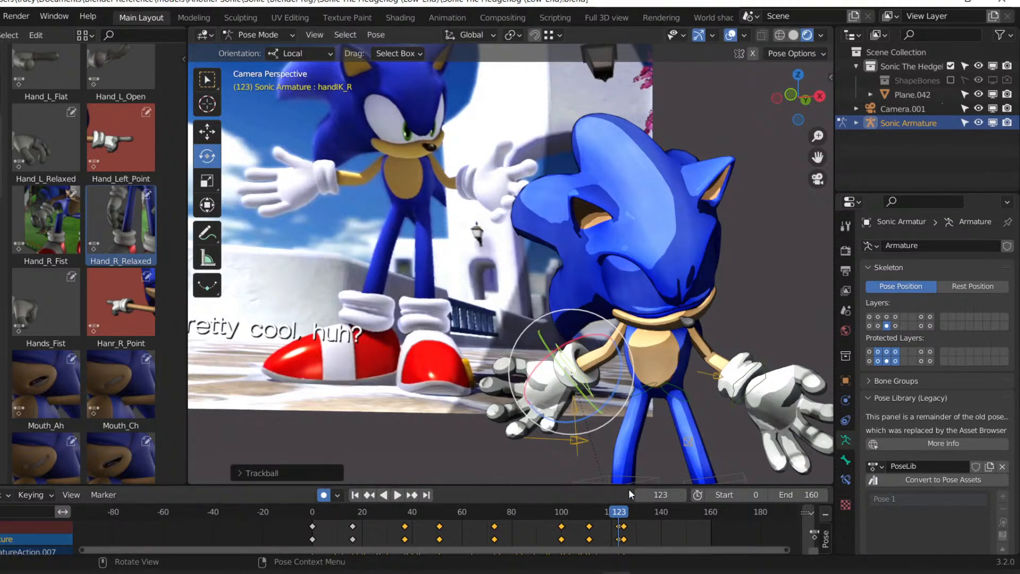
pyautogui.press('Delete')
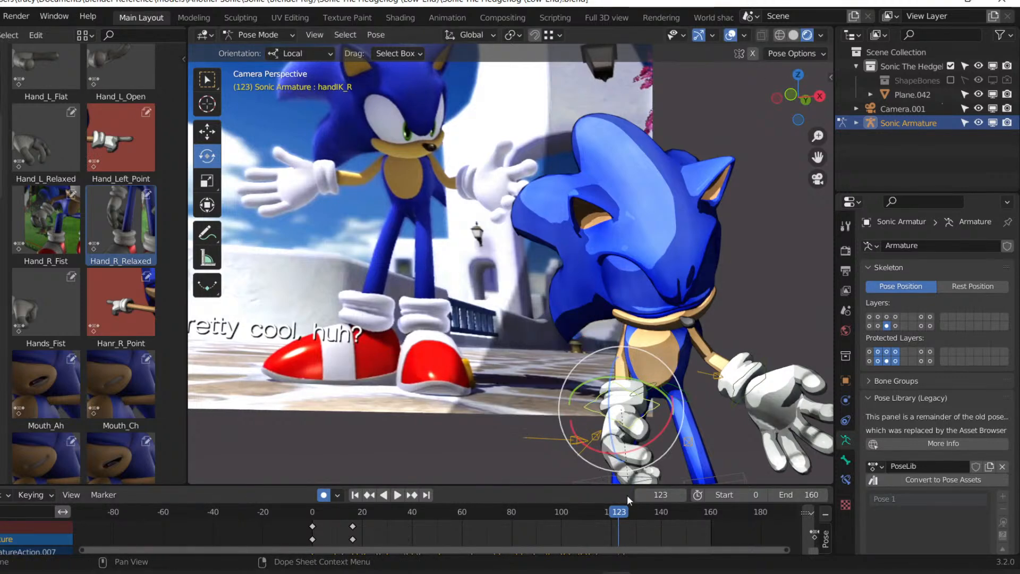
# Undo the keyframe deletion on the handIK_R bone, check the pose at frame 124 and save the file.
pyautogui.hotkey('ctrl', 'z')
pyautogui.click(622, 513)
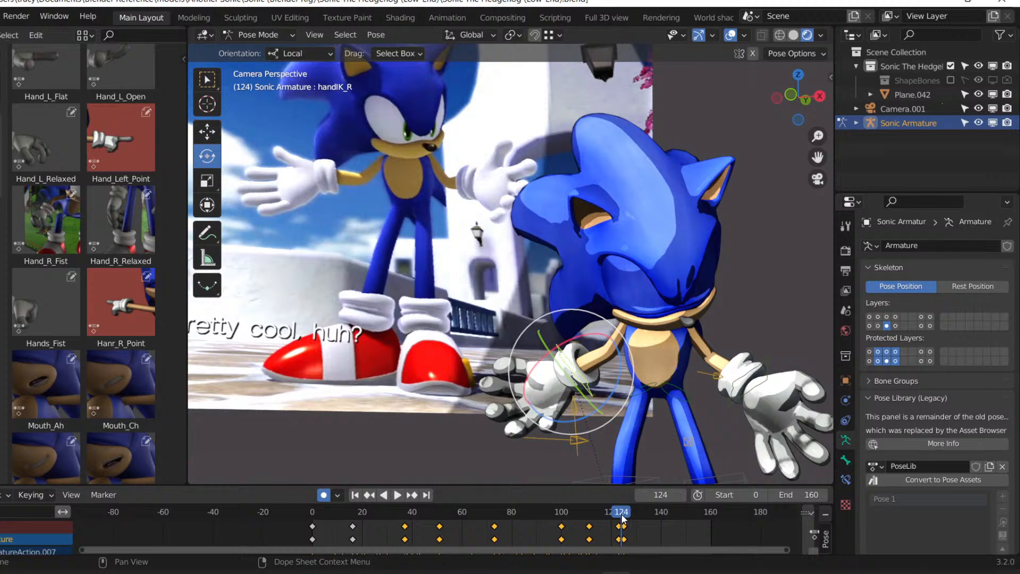
pyautogui.hotkey('ctrl', 's')
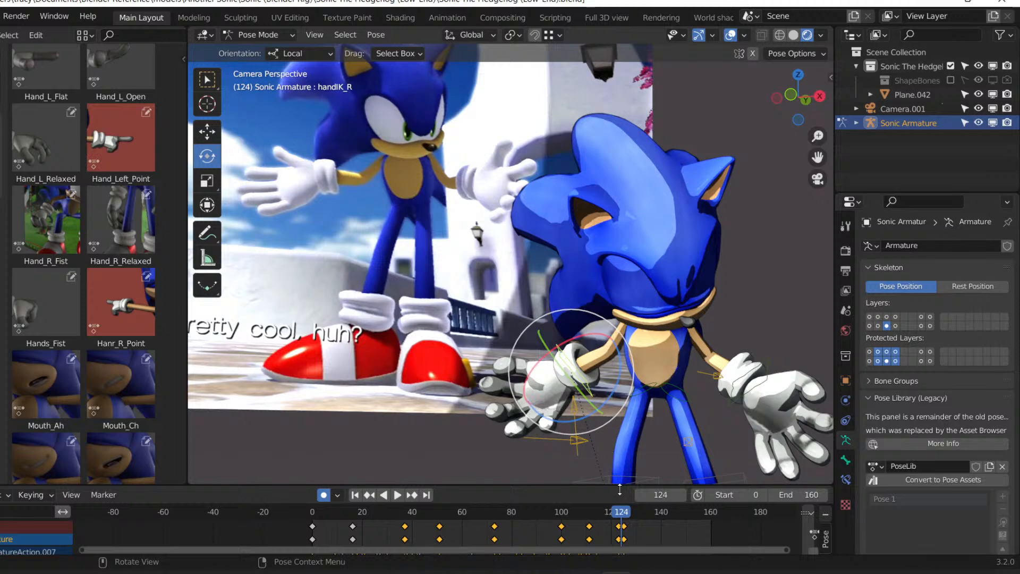
# Check the handIK_R and handIK_L motion between frames 123 and 125 and save the file.
pyautogui.hotkey('shift', 'ctrl', 'space')
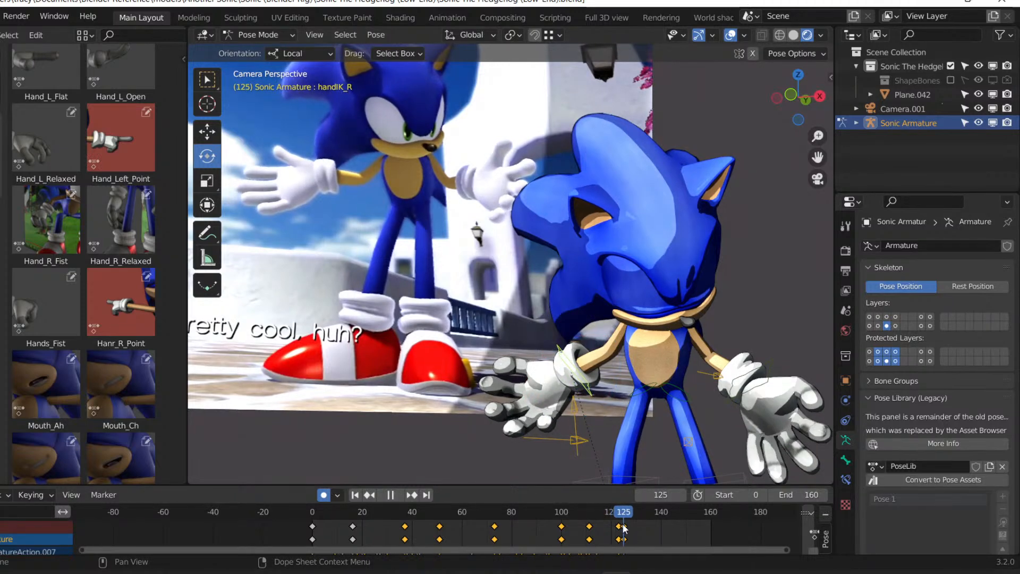
pyautogui.press('space')
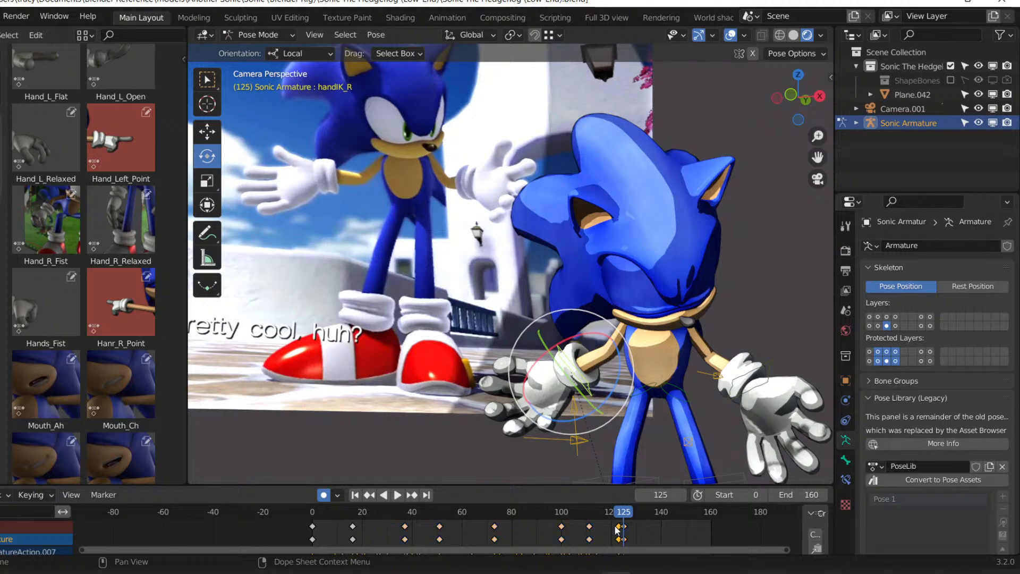
pyautogui.click(761, 372)
pyautogui.hotkey('shift', 'ctrl', 'space')
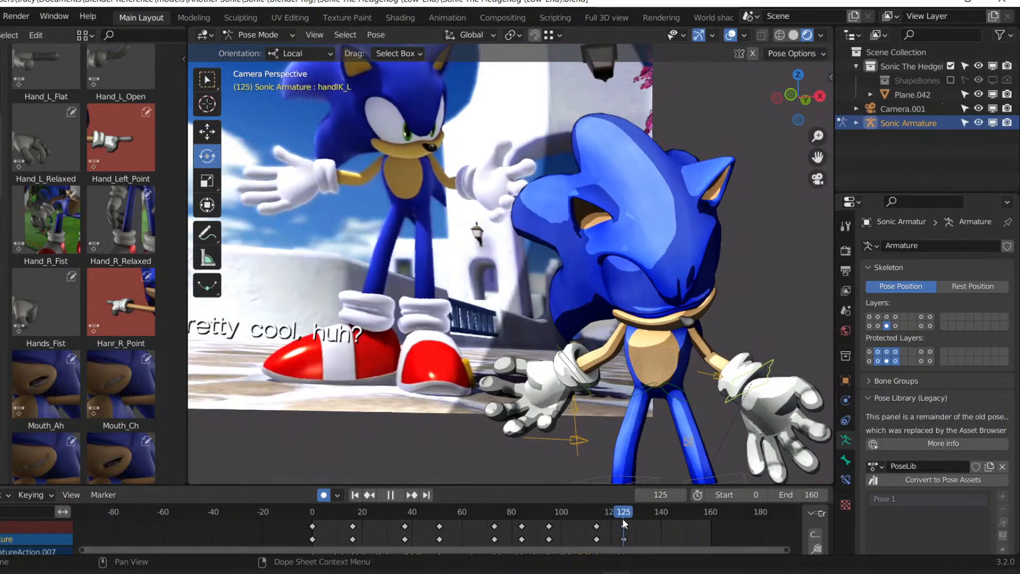
pyautogui.moveTo(622, 523); pyautogui.dragTo(619, 522)
pyautogui.hotkey('ctrl', 's')
# Play the animation from frame 3 to 136 and compare the full-body motion with the reference, rechecking frames 124 to 126.
pyautogui.keyDown('shift'); pyautogui.moveTo(611, 391); pyautogui.dragTo(581, 253, button='middle'); pyautogui.keyUp('shift')
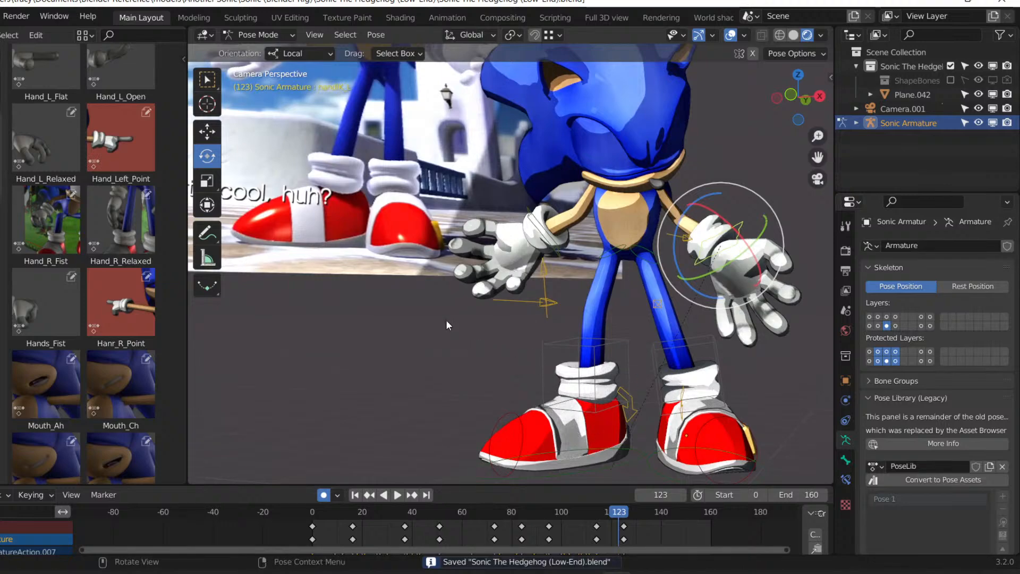
pyautogui.scroll(-1, 446, 320)
pyautogui.keyDown('shift'); pyautogui.moveTo(439, 312); pyautogui.dragTo(510, 384, button='middle'); pyautogui.keyUp('shift')
pyautogui.moveTo(617, 517); pyautogui.dragTo(320, 505)
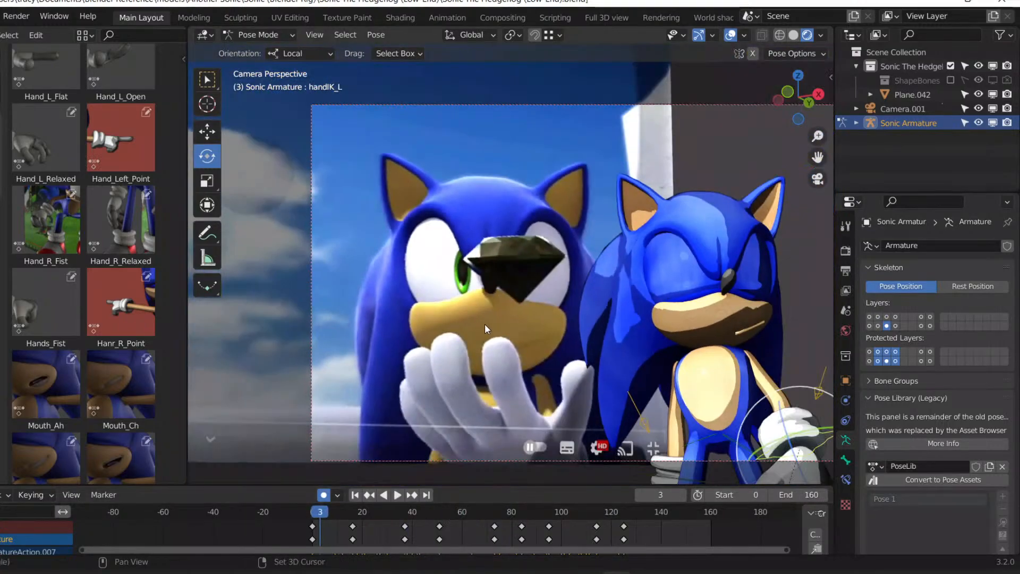
pyautogui.press('space')
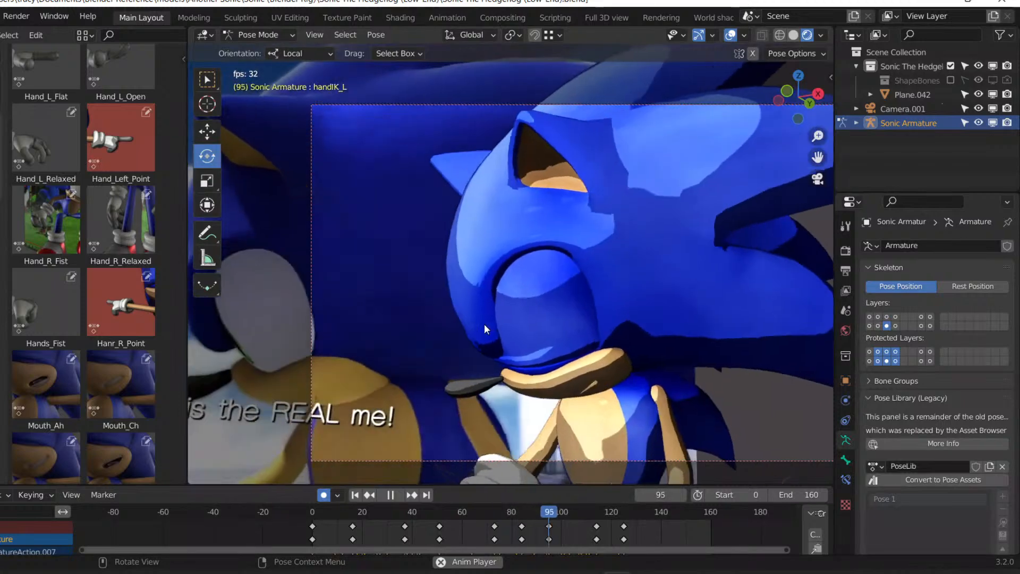
pyautogui.press('space')
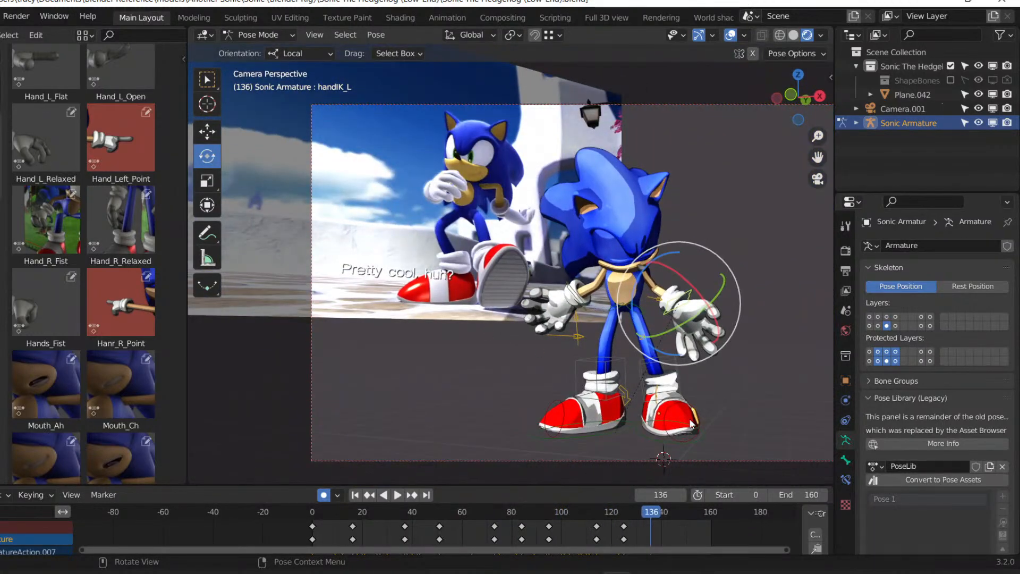
pyautogui.moveTo(643, 518); pyautogui.dragTo(622, 525)
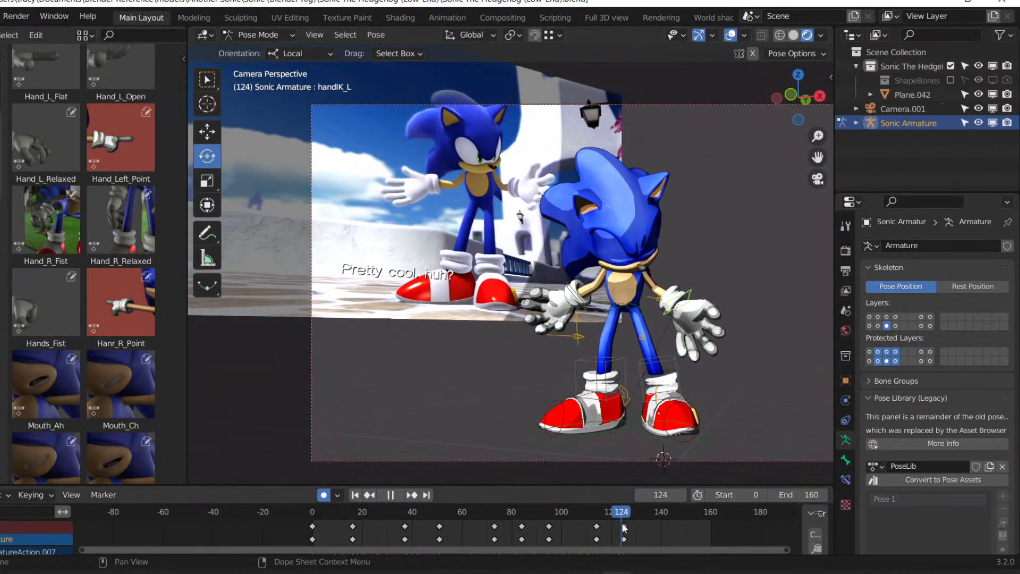
pyautogui.press('space')
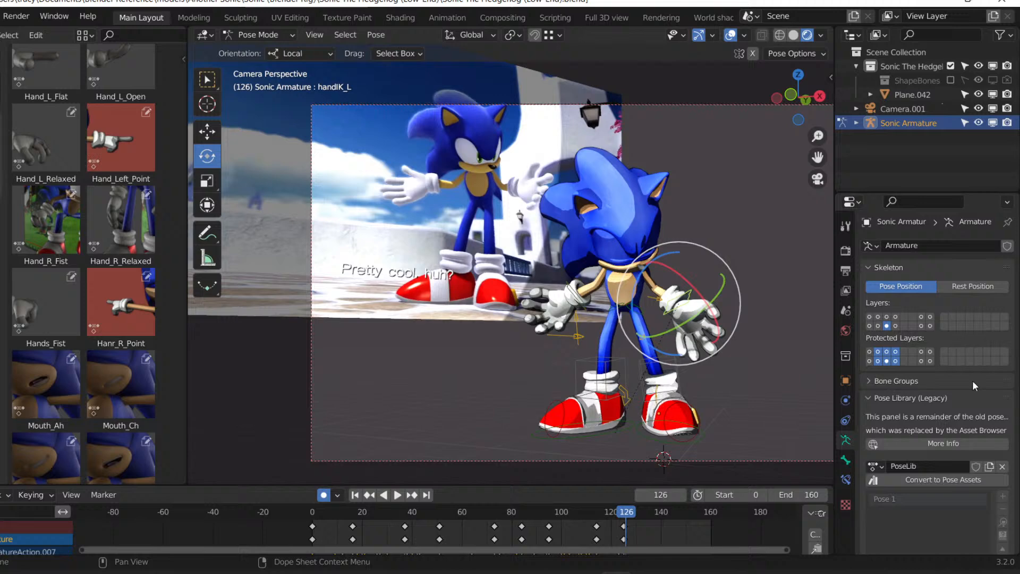
# Key the CTRL_Foot.L and CTRL_Foot.R bones at frame 126 to hold both feet in their current positions.
pyautogui.click(700, 441)
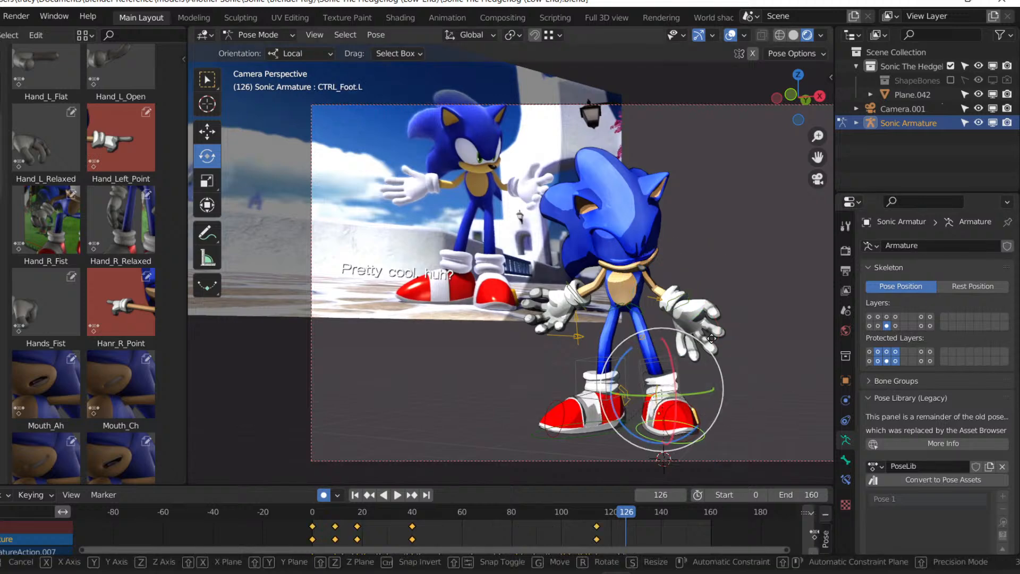
pyautogui.click(603, 428)
pyautogui.click(602, 428)
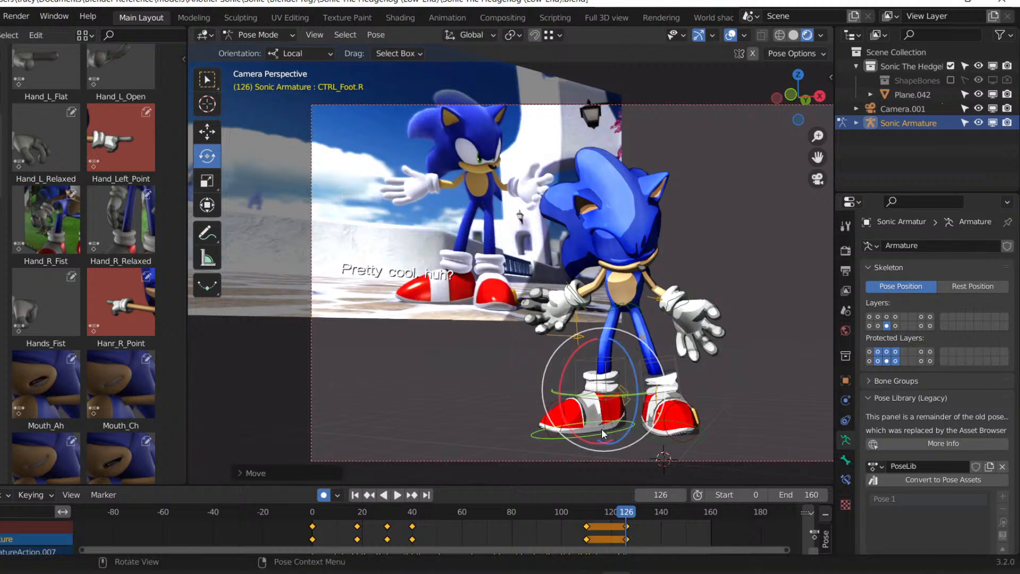
# Lower and slightly shift the Hip Contrl bone at frame 134, and rotate the Knee_R bone.
pyautogui.press('space')
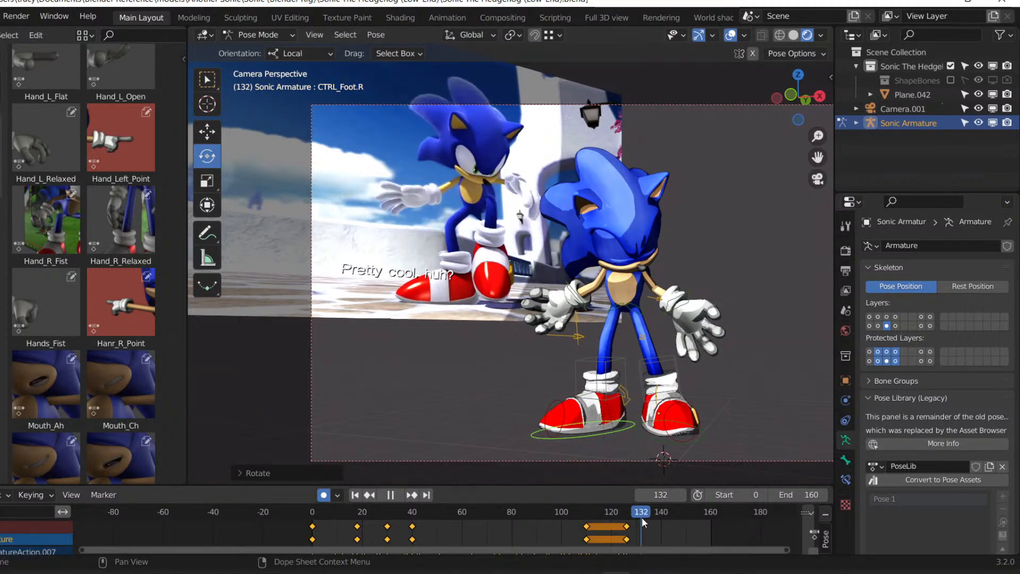
pyautogui.press('space')
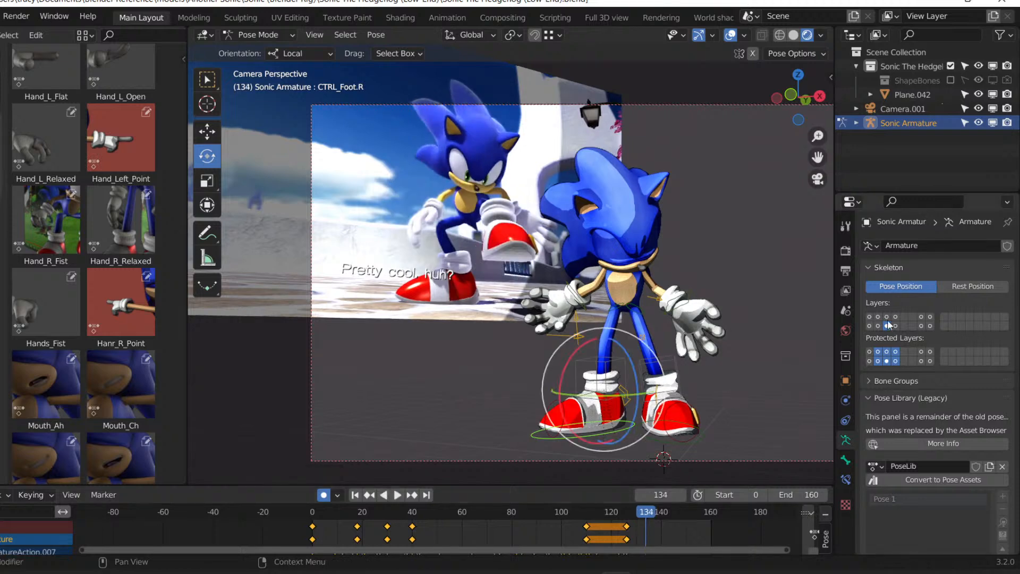
pyautogui.click(869, 316)
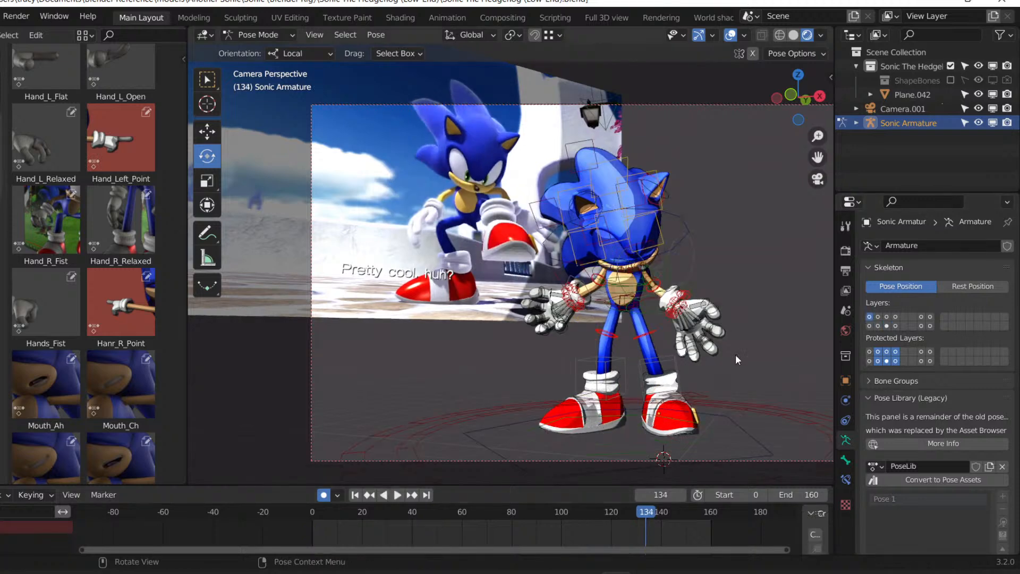
pyautogui.click(605, 304)
pyautogui.scroll(4, 659, 298)
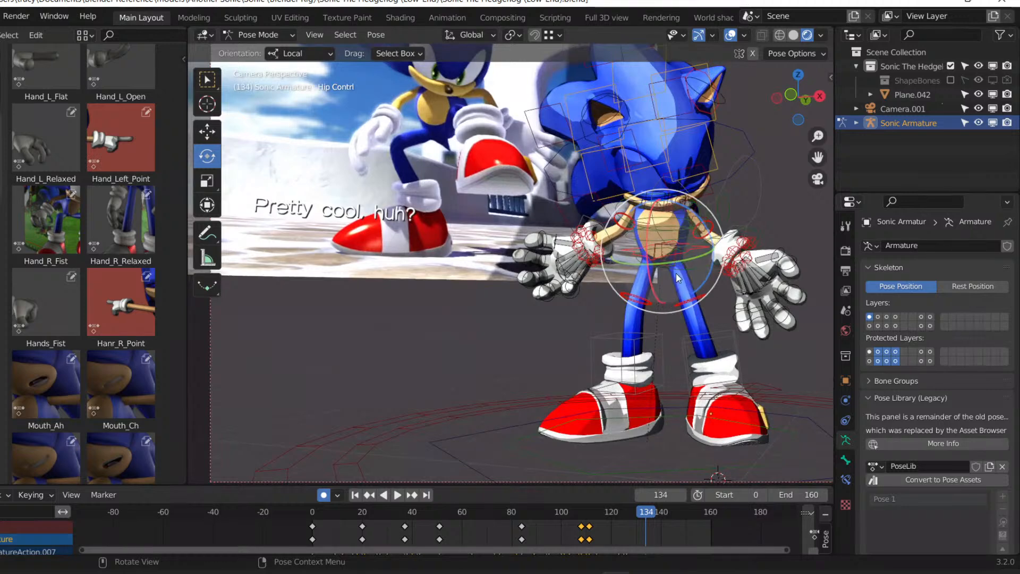
pyautogui.press('g')
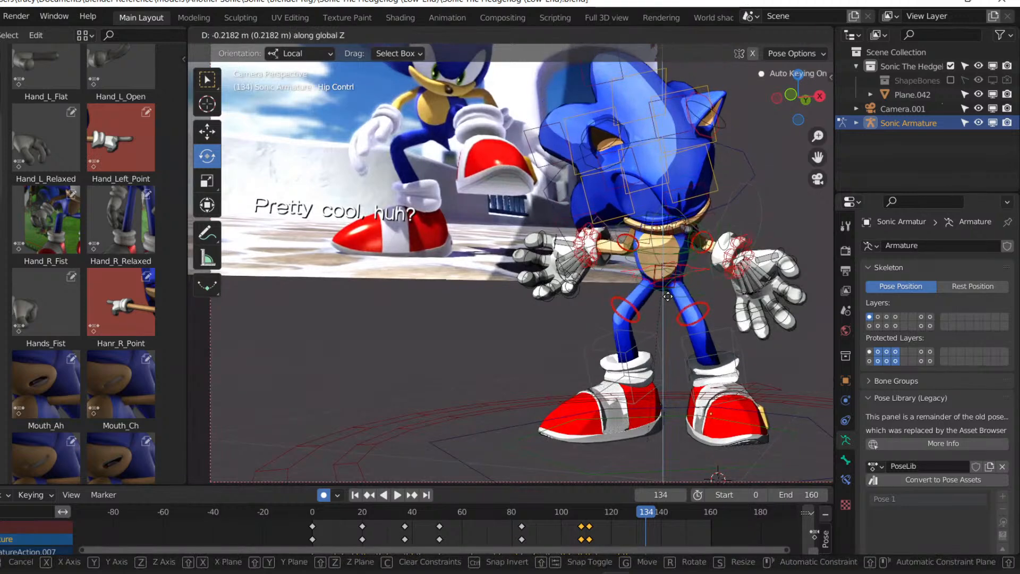
pyautogui.click(666, 316)
pyautogui.press('g')
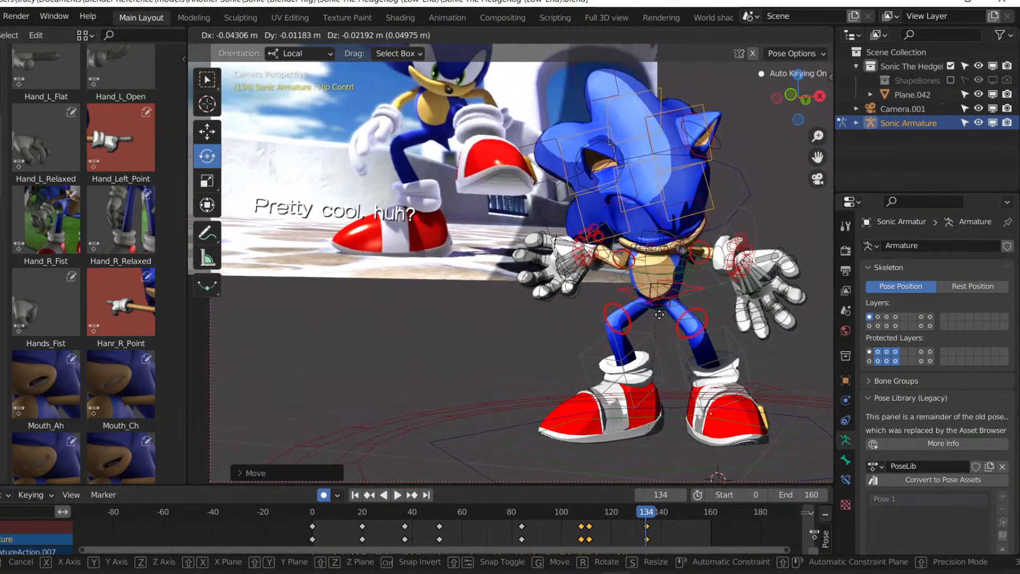
pyautogui.click(659, 316)
pyautogui.click(631, 318)
pyautogui.moveTo(633, 324); pyautogui.dragTo(701, 316)
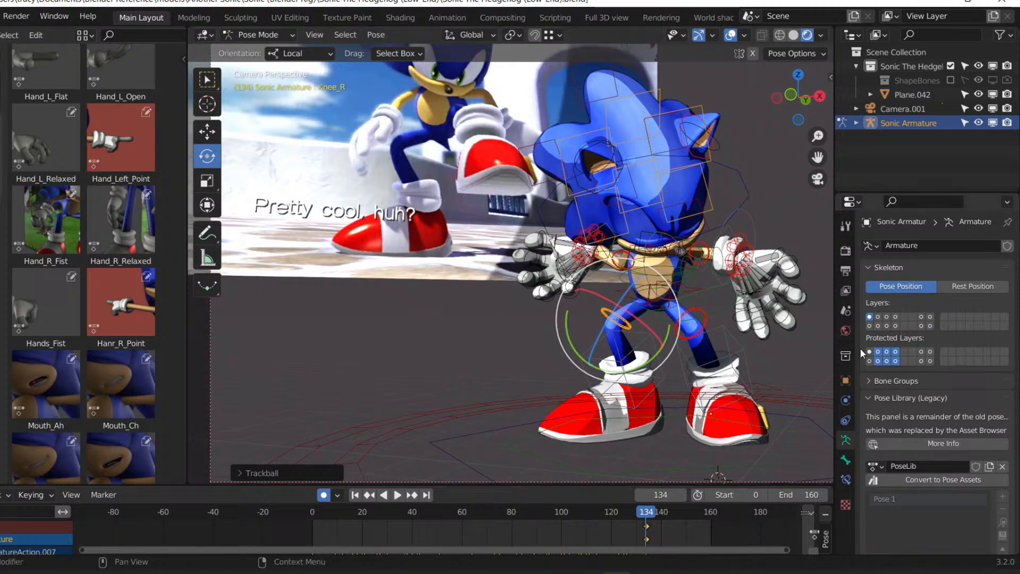
# Raise the CTRL_Foot.L bone about 0.62 m at frame 134 and move it forward and inward to lift the left leg.
pyautogui.click(887, 325)
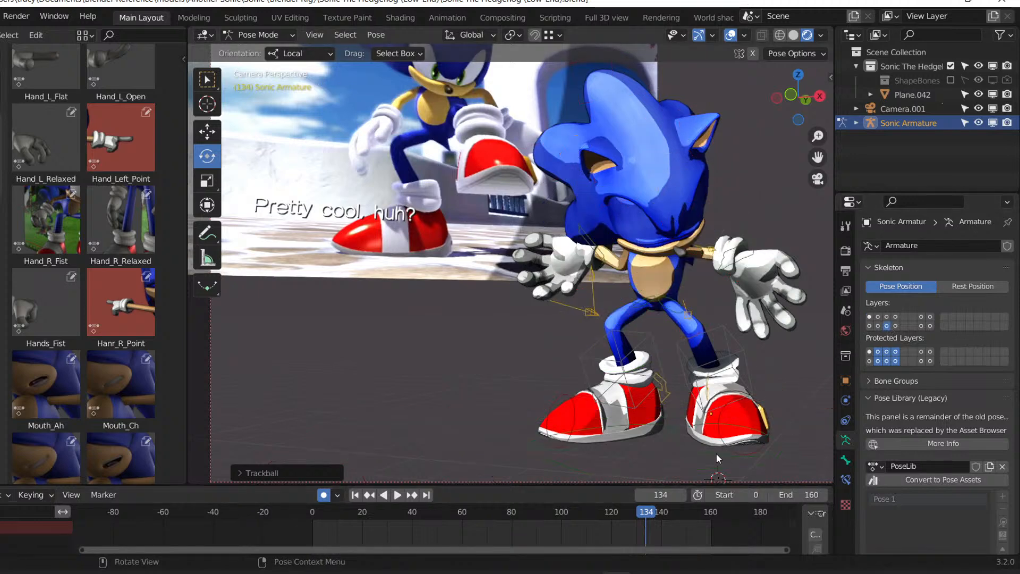
pyautogui.click(716, 454)
pyautogui.press('g')
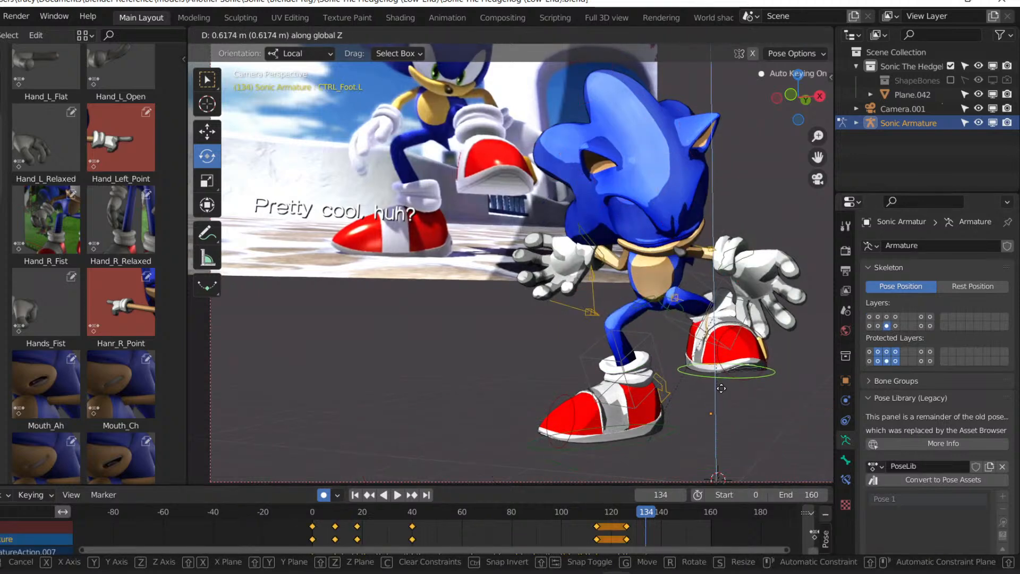
pyautogui.click(722, 389)
pyautogui.press('g')
pyautogui.press('y')
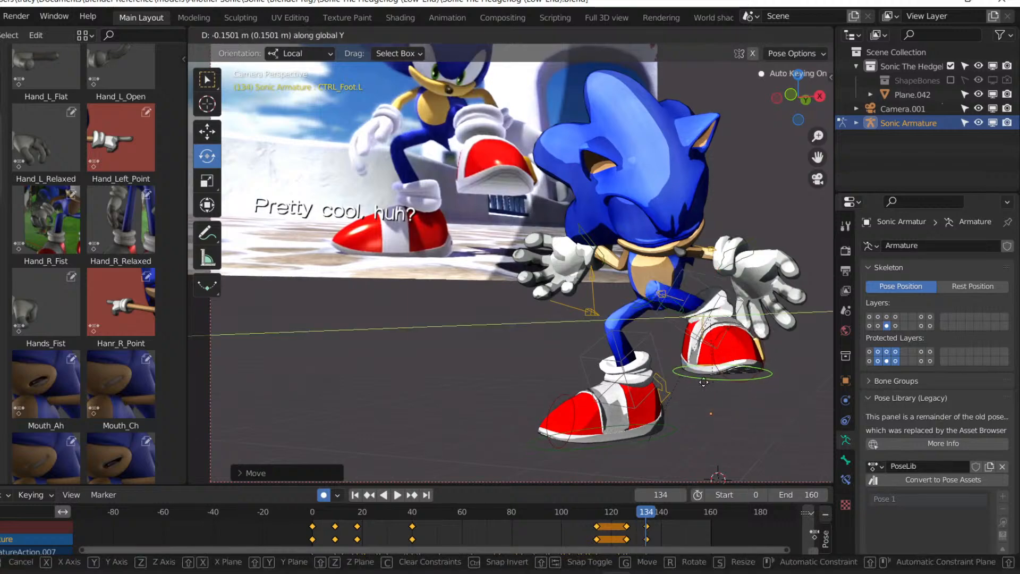
pyautogui.click(693, 383)
pyautogui.moveTo(693, 382); pyautogui.dragTo(670, 361, button='middle')
pyautogui.press('g')
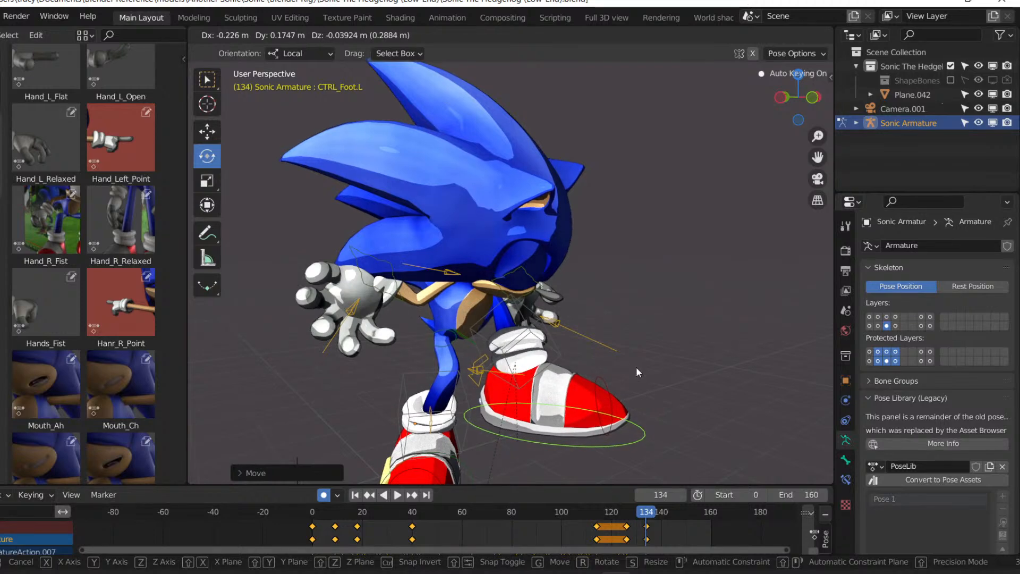
pyautogui.click(583, 332)
# Move the left leg pole bone upward at frame 134 so the raised knee points up and forward.
pyautogui.moveTo(584, 332); pyautogui.dragTo(543, 311, button='middle')
pyautogui.click(542, 315)
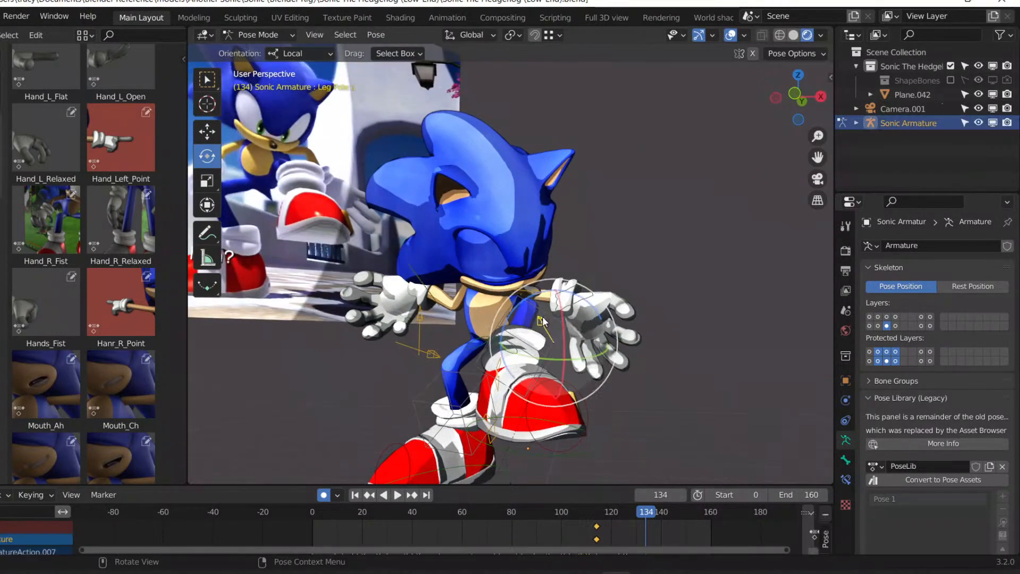
pyautogui.press('g')
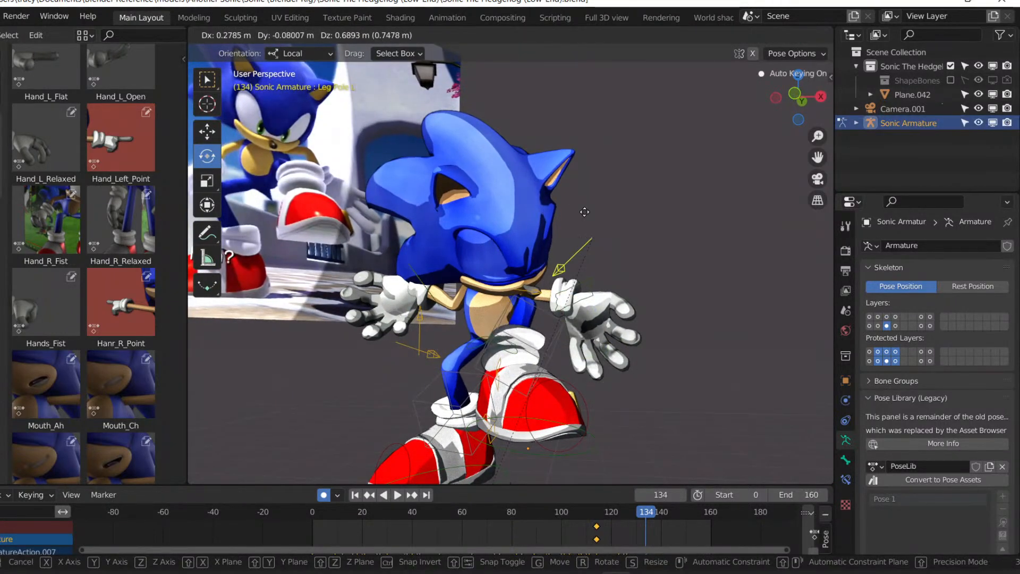
pyautogui.click(585, 213)
pyautogui.press('g')
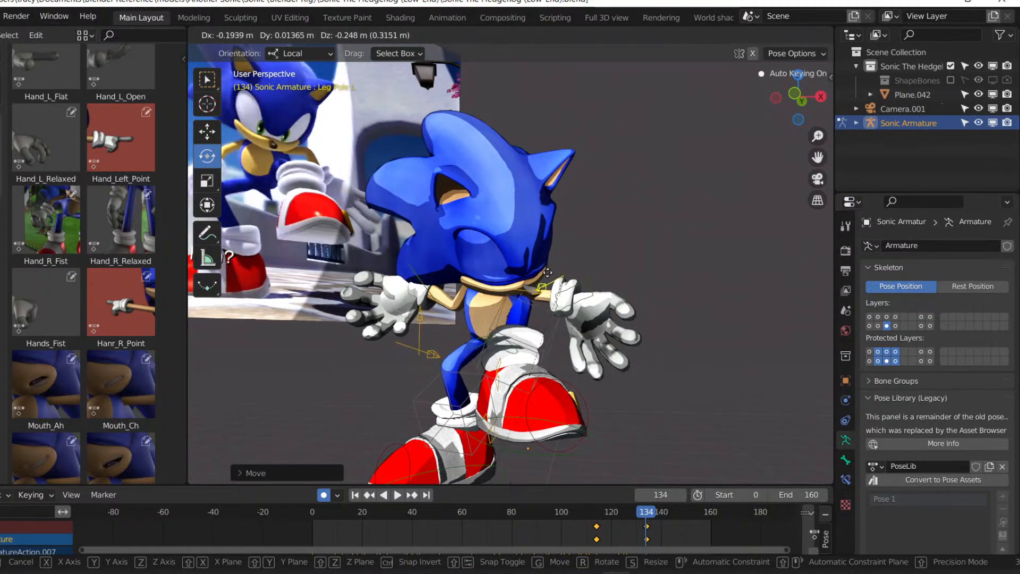
pyautogui.click(550, 277)
# Rotate the CTRL_Foot.L bone at frame 134 to angle the raised foot, and return to the camera view.
pyautogui.click(502, 449)
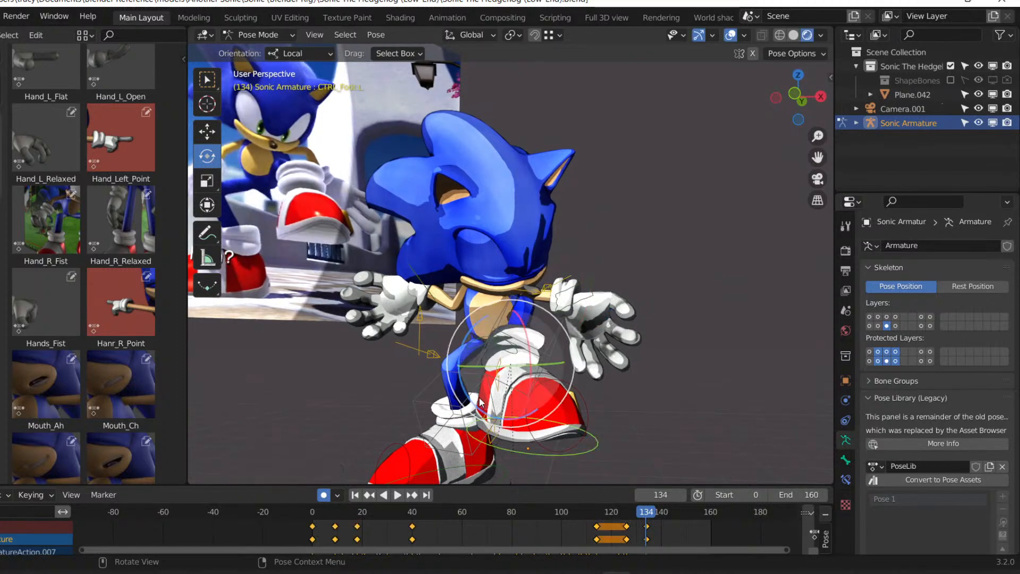
pyautogui.moveTo(470, 401); pyautogui.dragTo(618, 369)
pyautogui.press('KP_0')
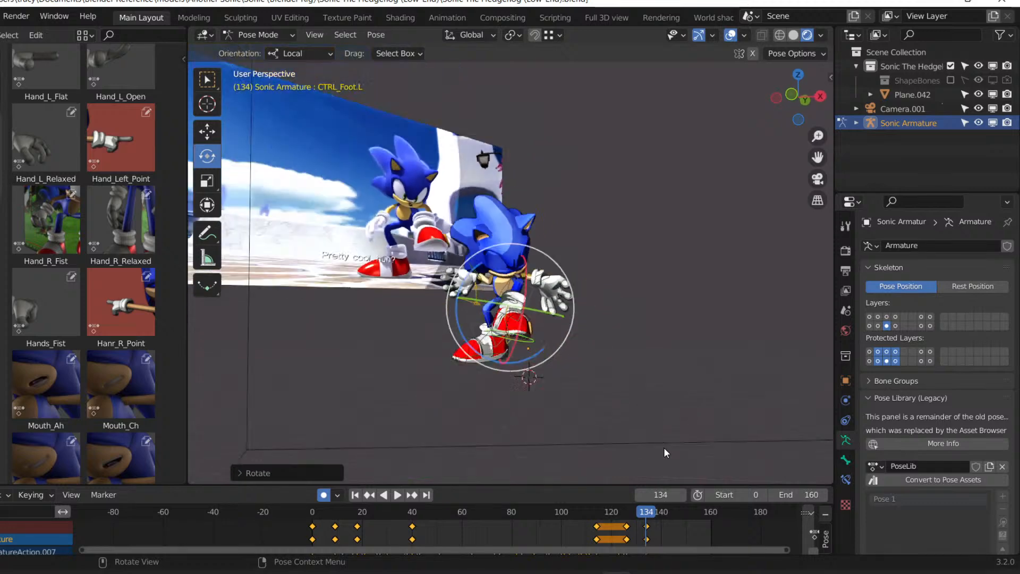
# Duplicate the Hip Contrl keyframe at frame 111 to frame 128 and check the hip motion between them.
pyautogui.moveTo(641, 512); pyautogui.dragTo(596, 523)
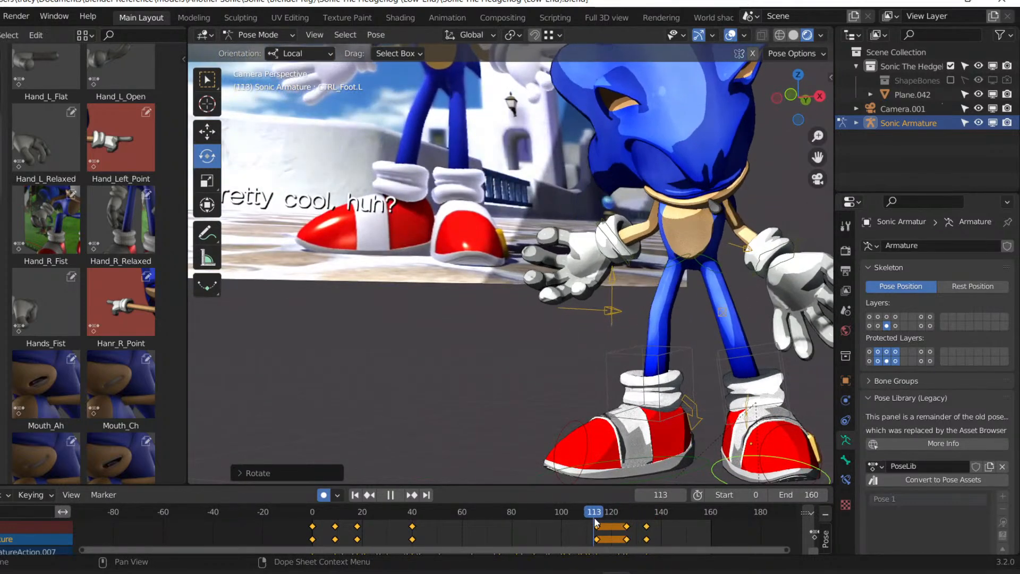
pyautogui.click(869, 317)
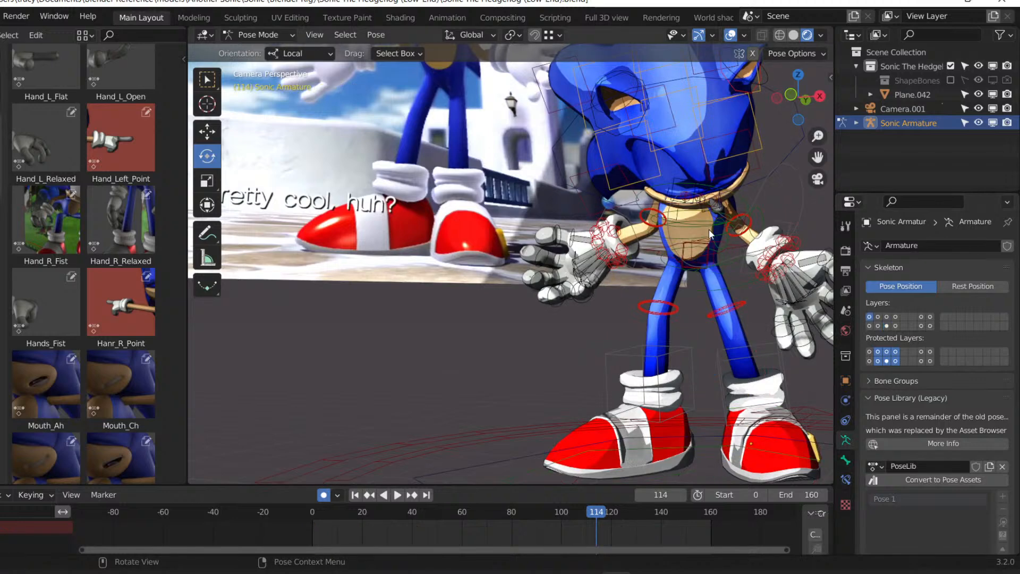
pyautogui.click(659, 256)
pyautogui.press('space')
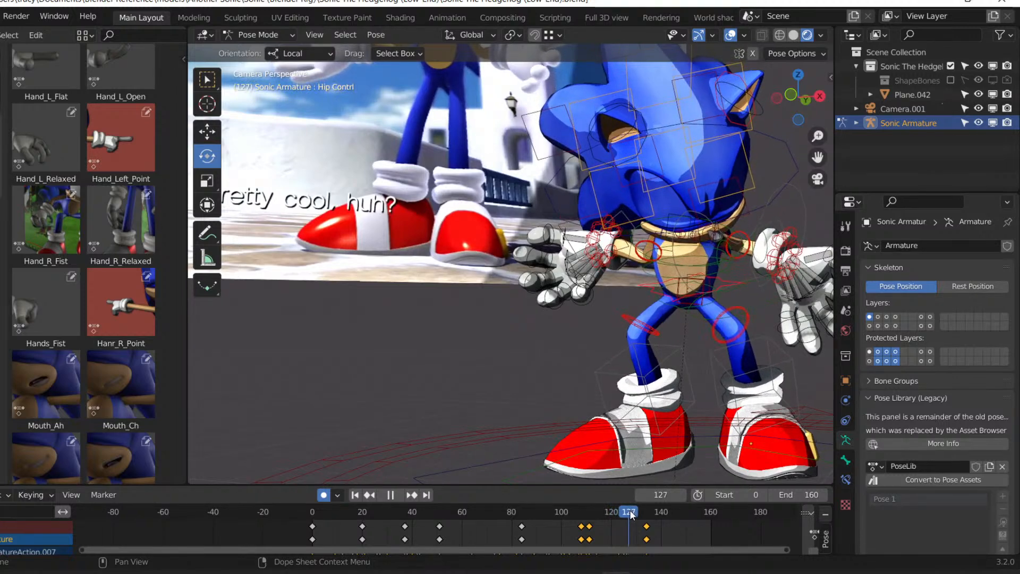
pyautogui.press('space')
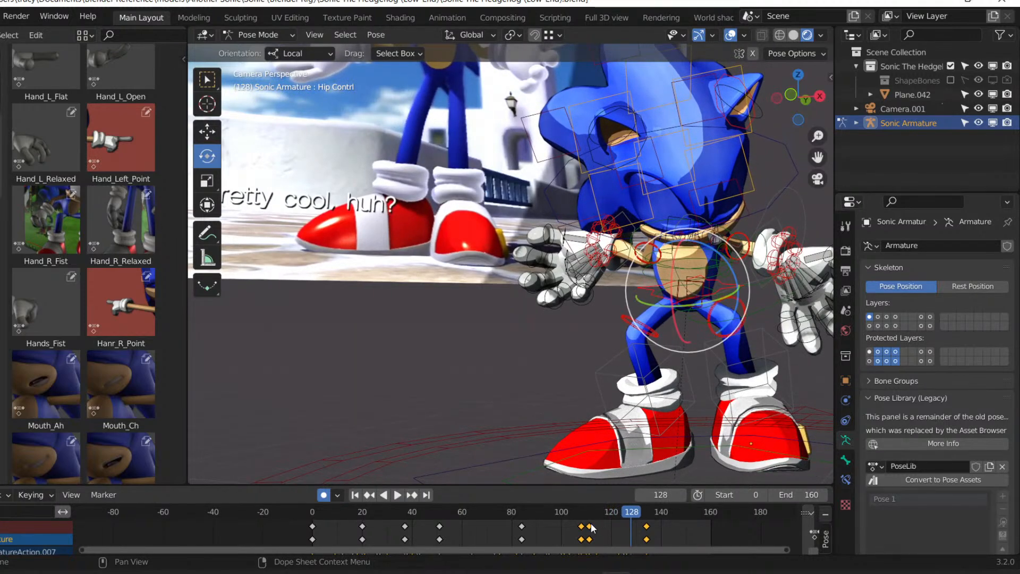
pyautogui.click(590, 527)
pyautogui.hotkey('shift', 'd')
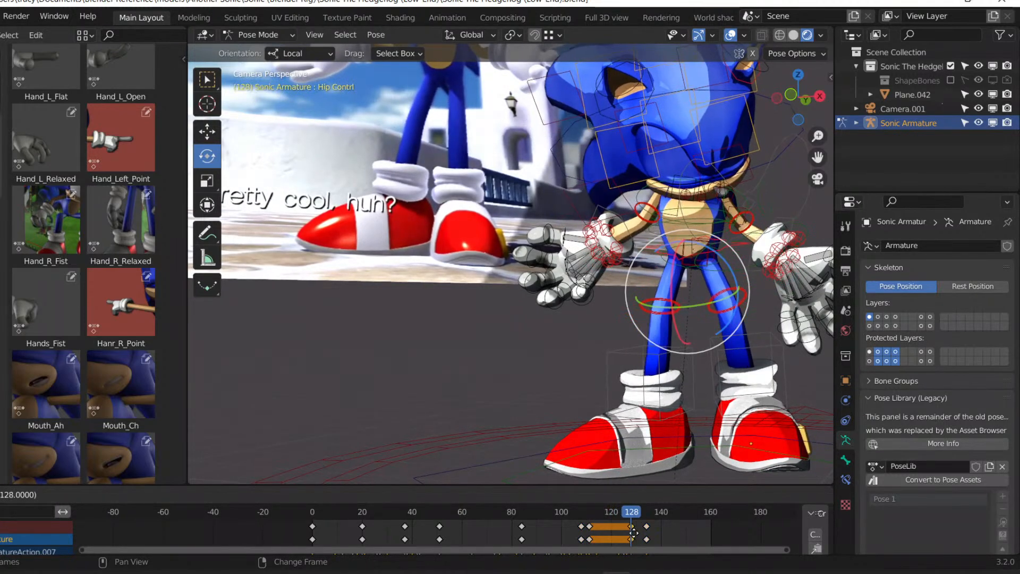
pyautogui.click(636, 533)
pyautogui.moveTo(595, 511); pyautogui.dragTo(634, 506)
pyautogui.press('space')
pyautogui.press('space')
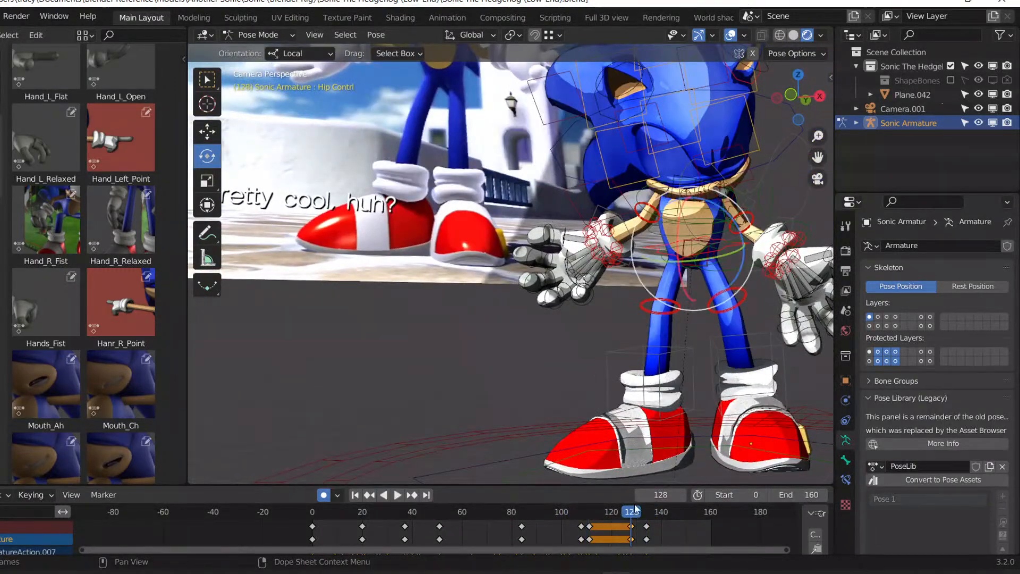
# Raise the Hip Contrl bone about 0.02 m along global Z at frame 128, play back the motion and save the file.
pyautogui.press('g')
pyautogui.press('z')
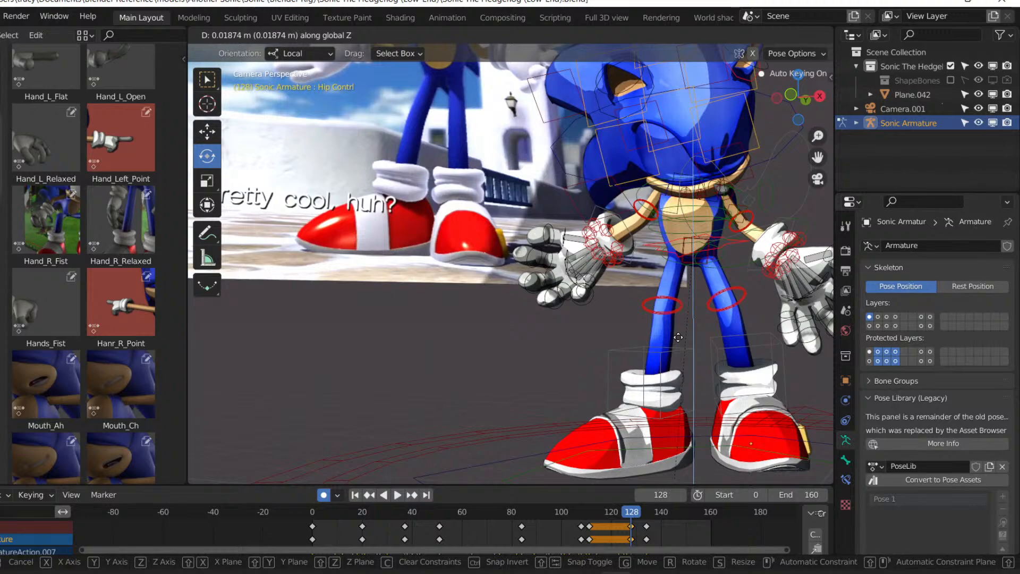
pyautogui.click(678, 337)
pyautogui.press('space')
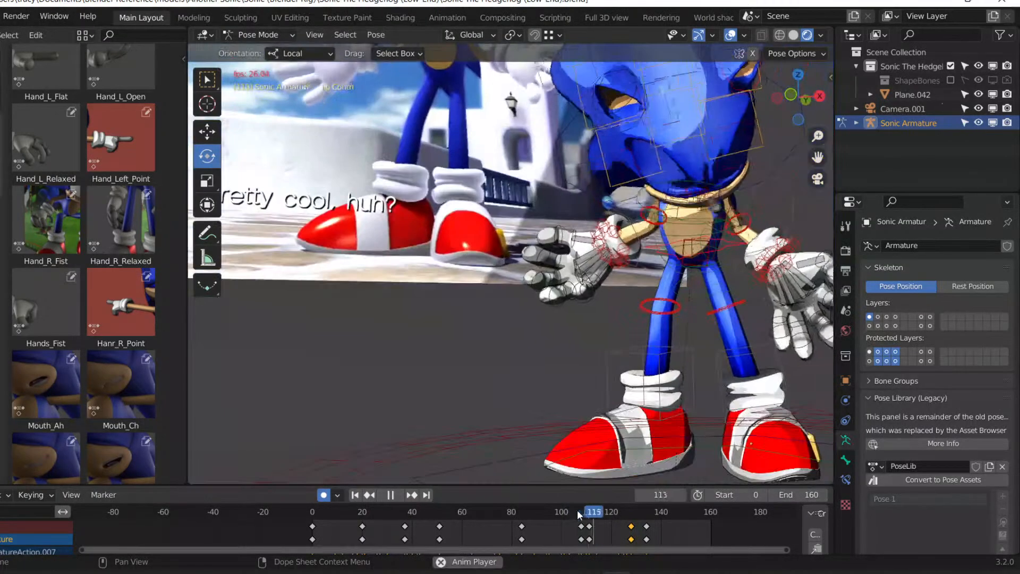
pyautogui.press('space')
pyautogui.click(619, 513)
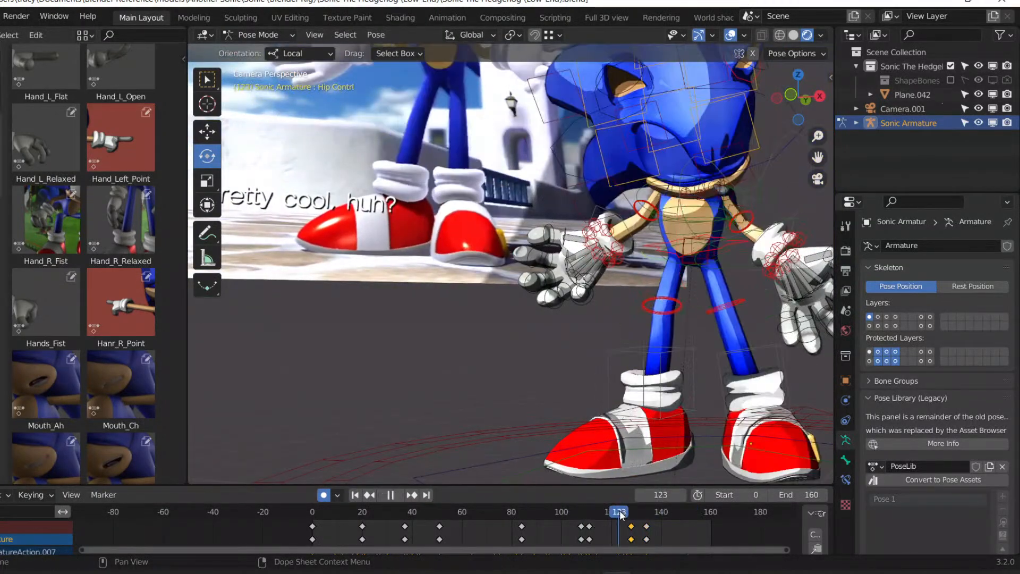
pyautogui.scroll(-3, 642, 296)
pyautogui.hotkey('ctrl', 's')
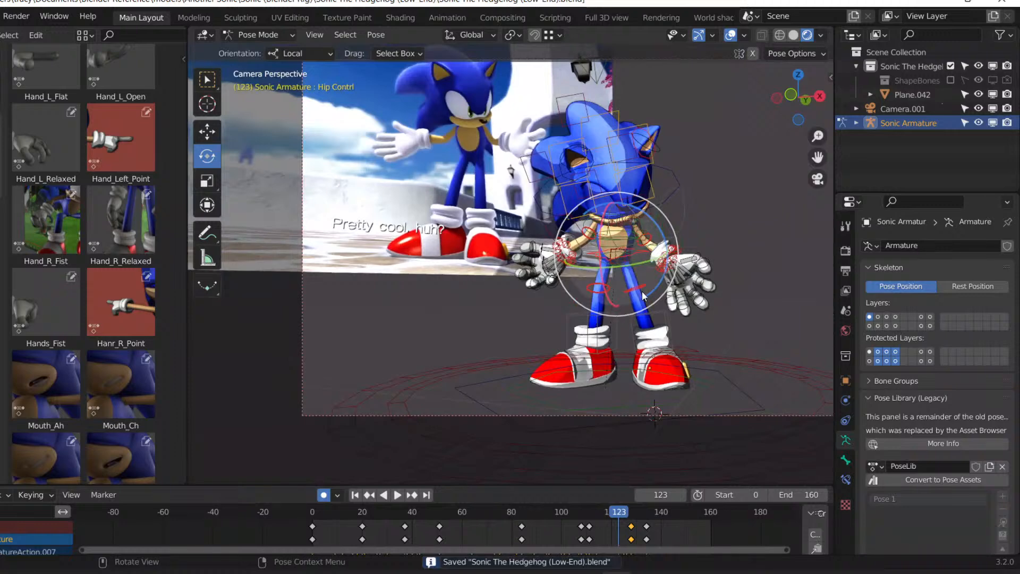
# Play back and scrub the animation between about frames 110 and 144 against the reference, ending on frame 128.
pyautogui.keyDown('shift'); pyautogui.moveTo(643, 297); pyautogui.dragTo(528, 172, button='middle'); pyautogui.keyUp('shift')
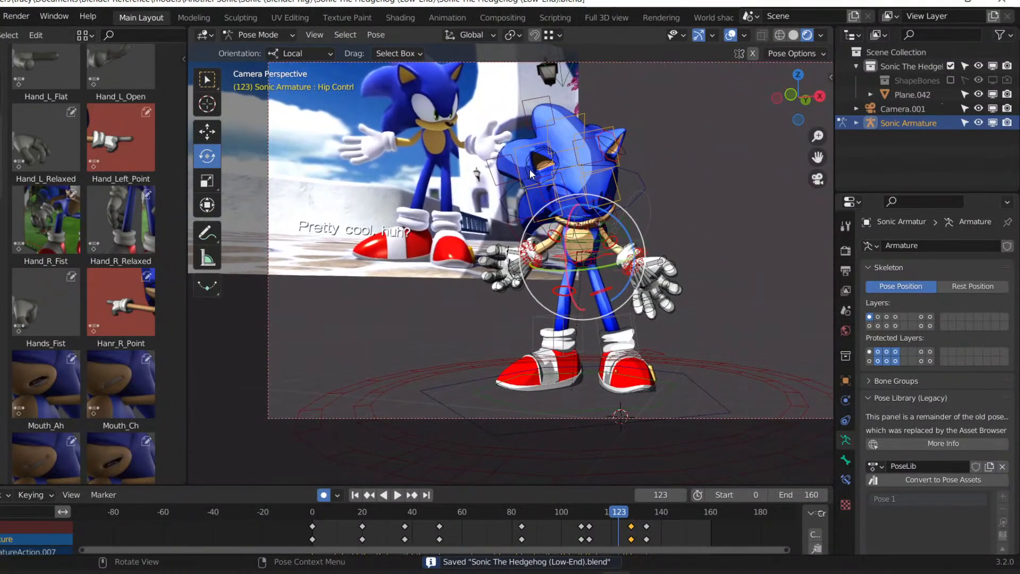
pyautogui.press('space')
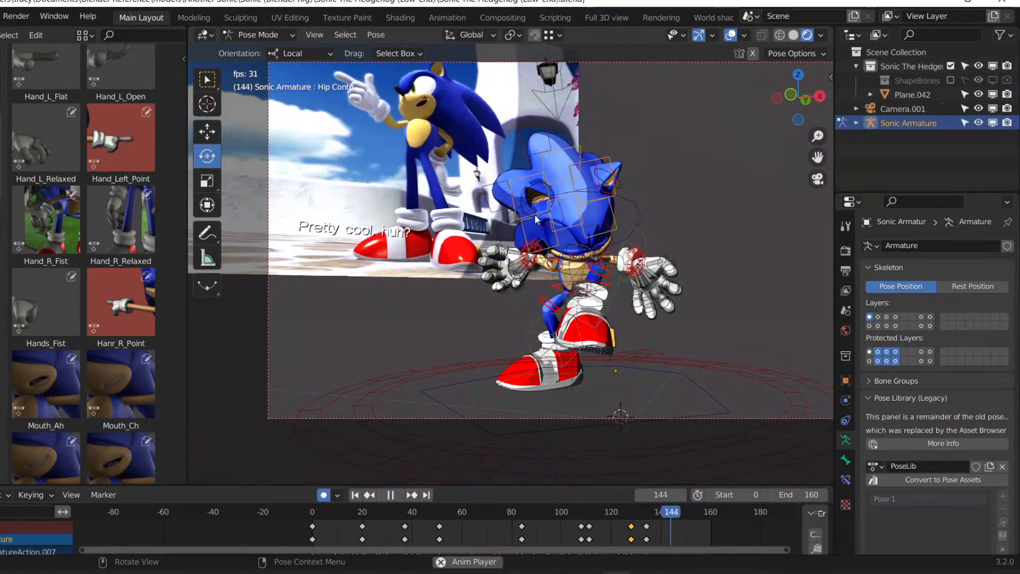
pyautogui.press('space')
pyautogui.click(586, 512)
pyautogui.press('space')
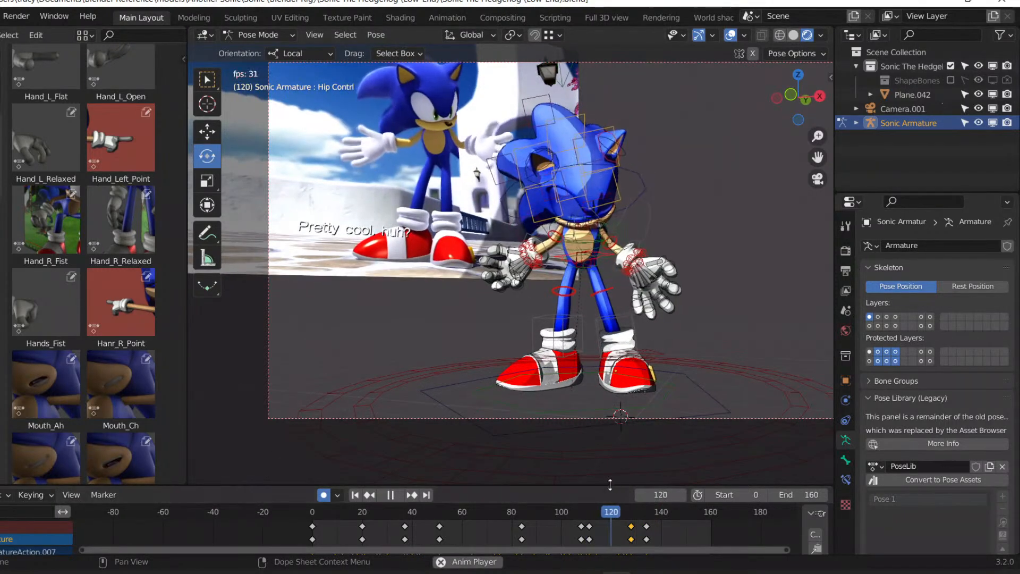
pyautogui.press('space')
pyautogui.click(619, 513)
pyautogui.press('space')
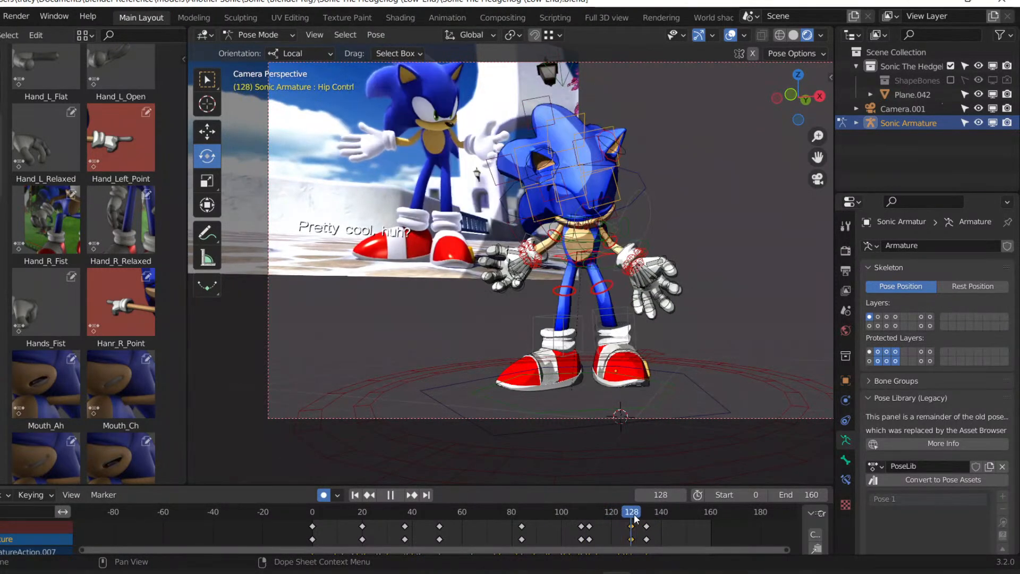
pyautogui.moveTo(636, 520); pyautogui.dragTo(631, 519)
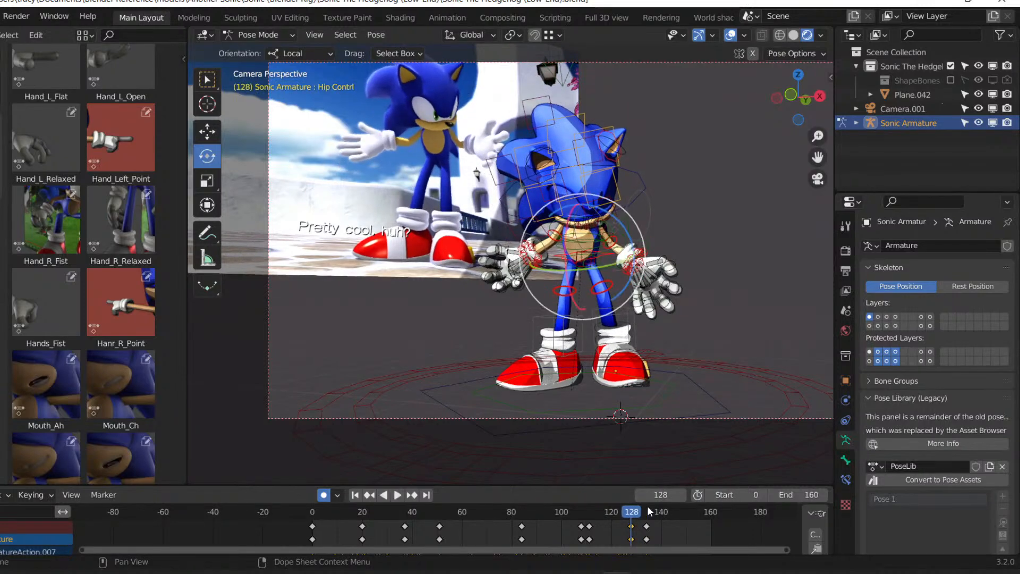
# Select all bones at frame 128 and pick the Hand_L_Relaxed and Hand_R_Relaxed poses in the pose library.
pyautogui.press('a')
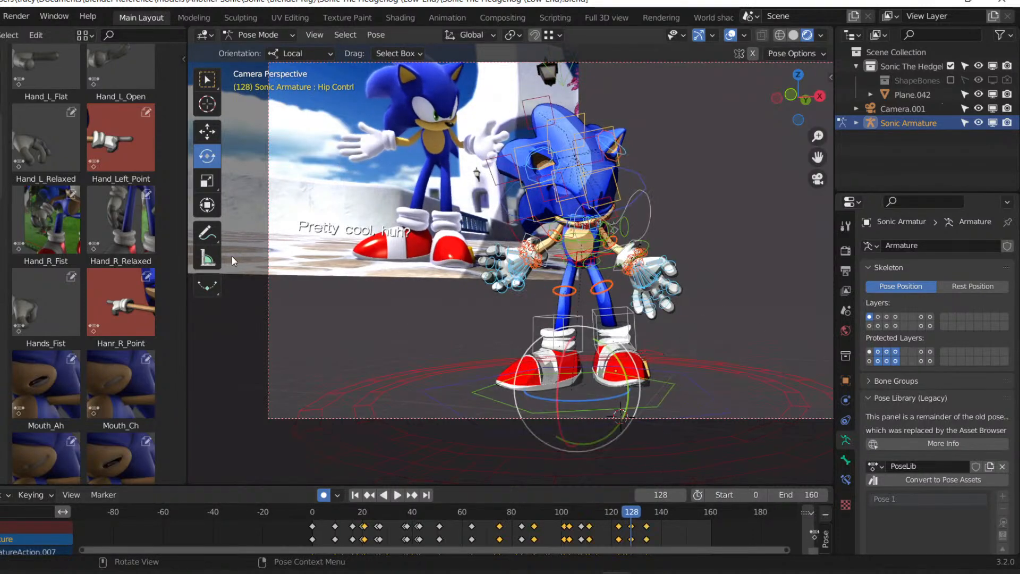
pyautogui.scroll(4, 81, 247)
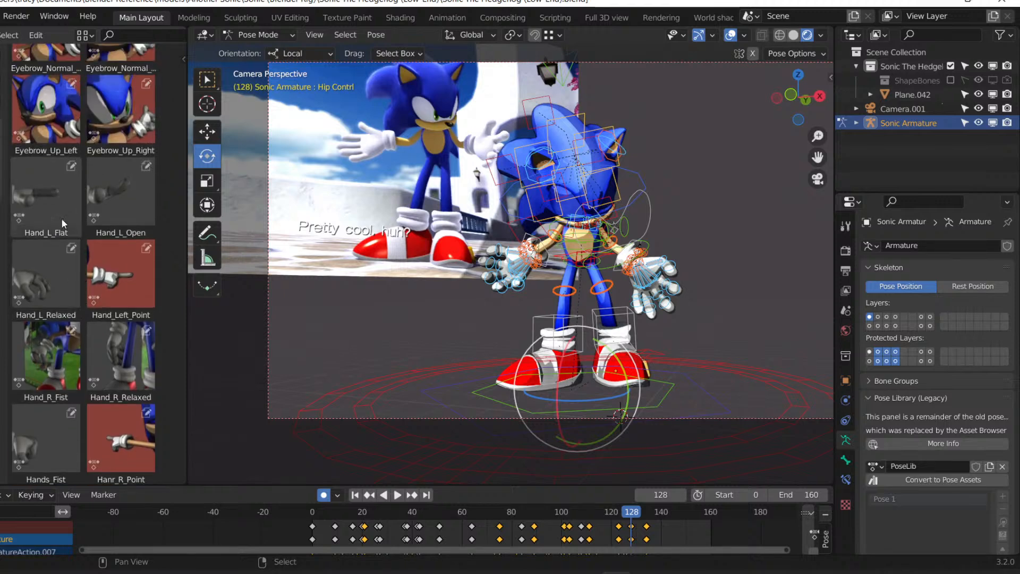
pyautogui.click(36, 270)
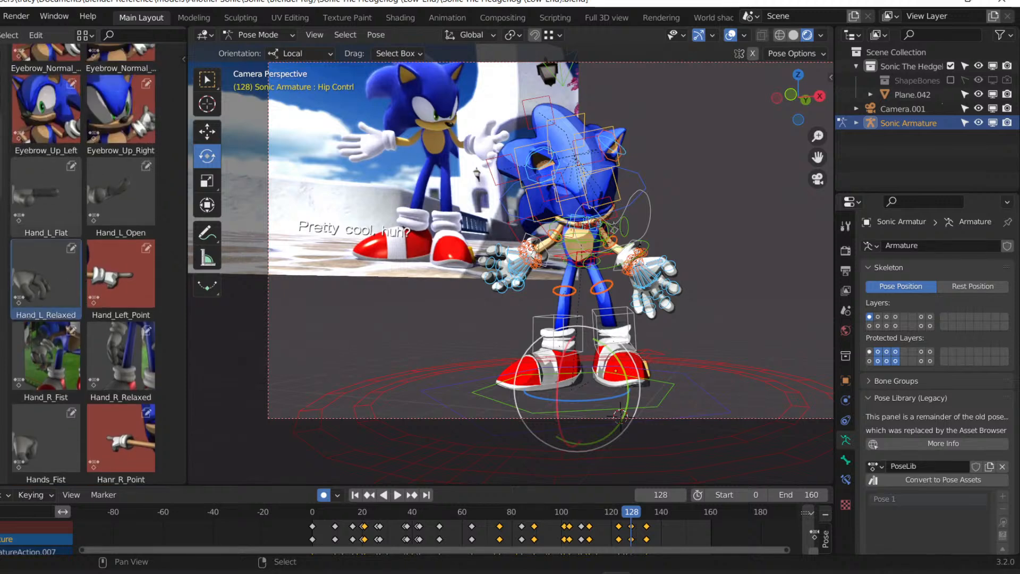
pyautogui.click(101, 363)
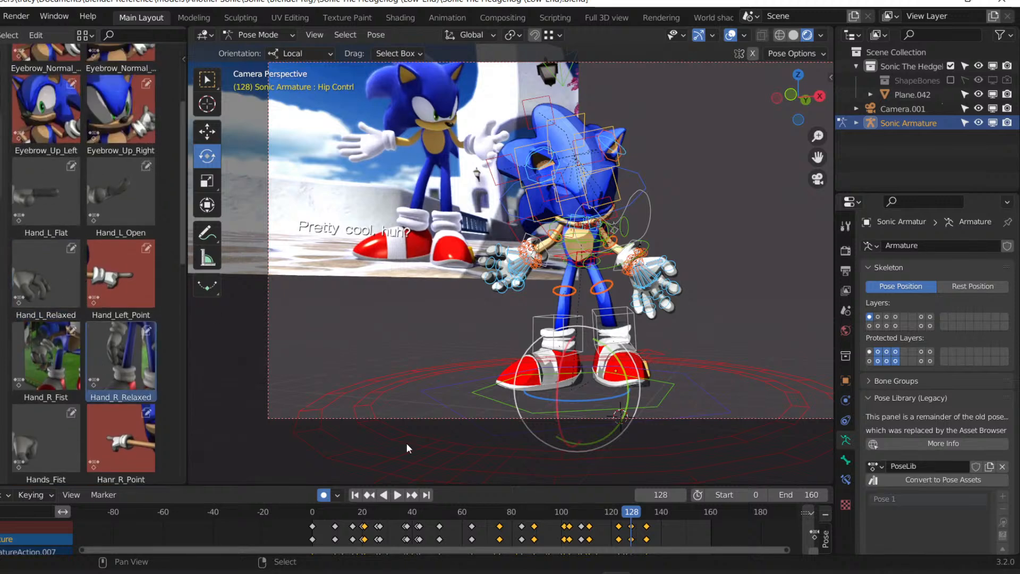
# At frame 139, apply the Hands_Fist library pose and then the Hanr_R_Point pose to the hands.
pyautogui.moveTo(634, 517); pyautogui.dragTo(659, 521)
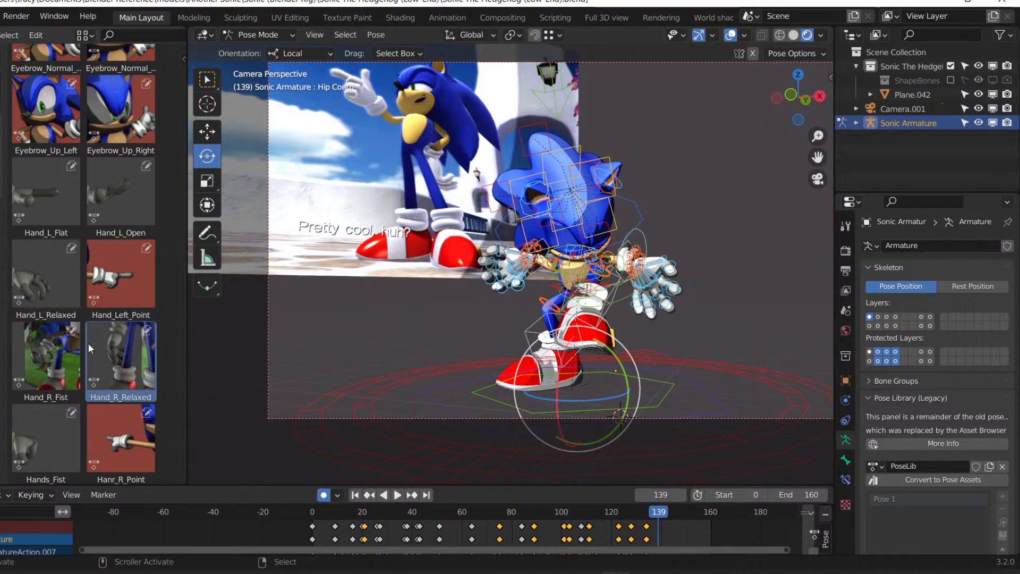
pyautogui.click(25, 417)
pyautogui.doubleClick(26, 418)
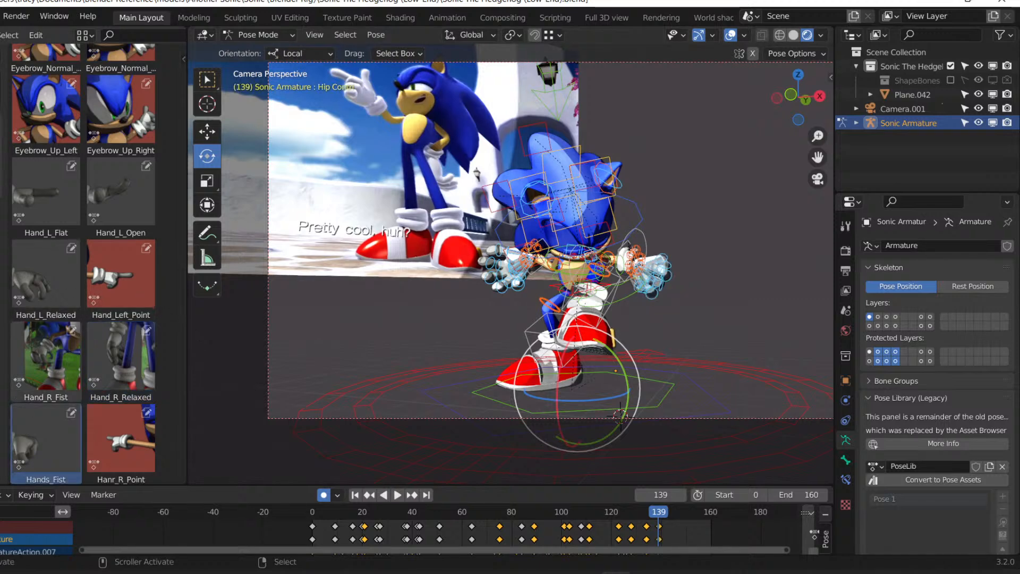
pyautogui.scroll(5, 113, 213)
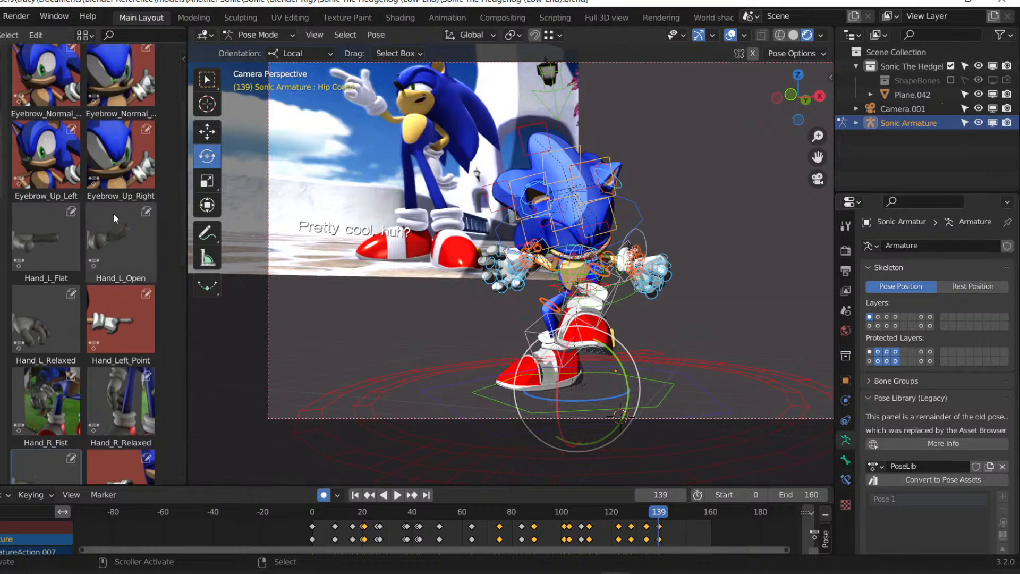
pyautogui.scroll(-7, 71, 305)
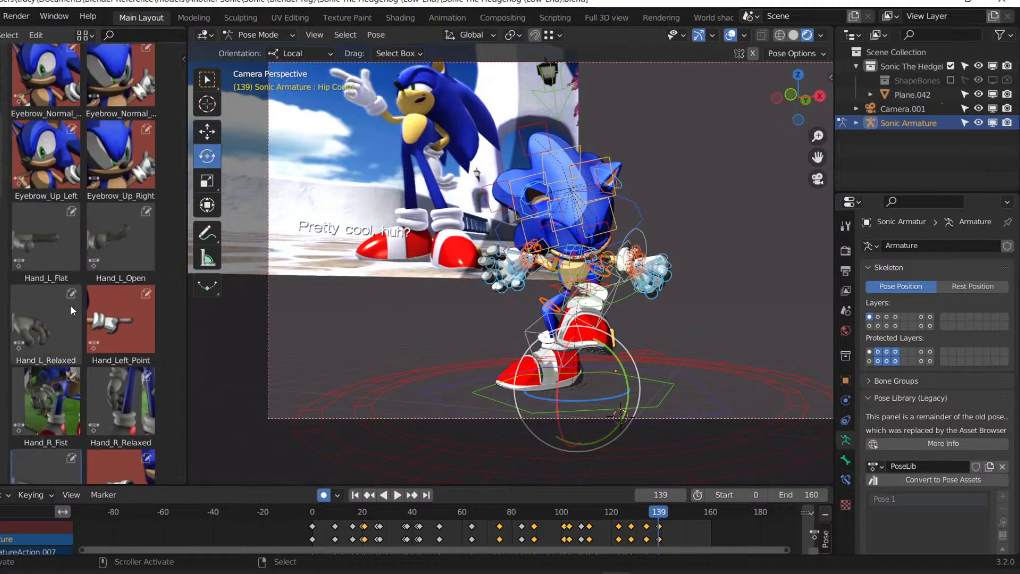
pyautogui.click(135, 425)
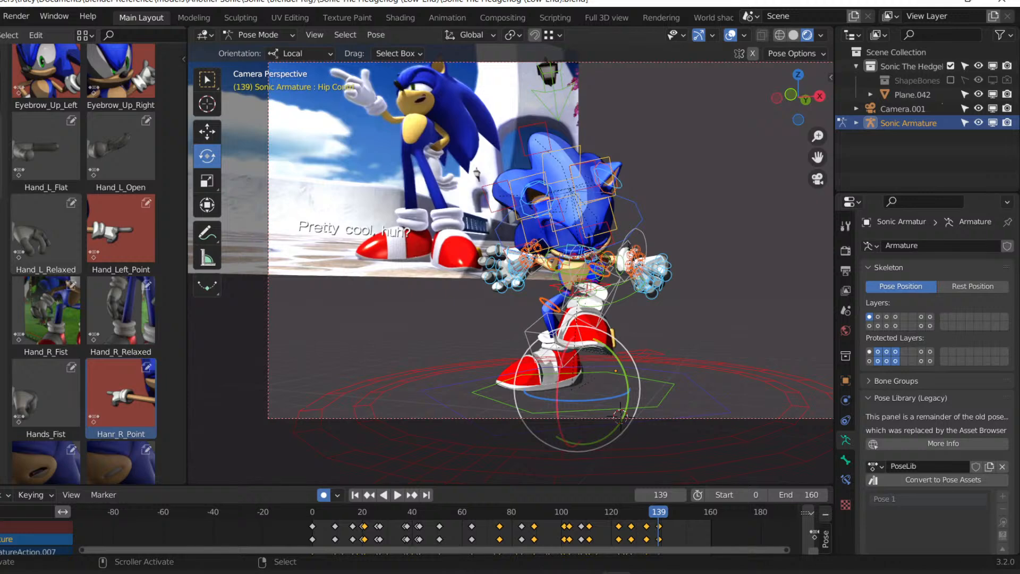
pyautogui.doubleClick(135, 425)
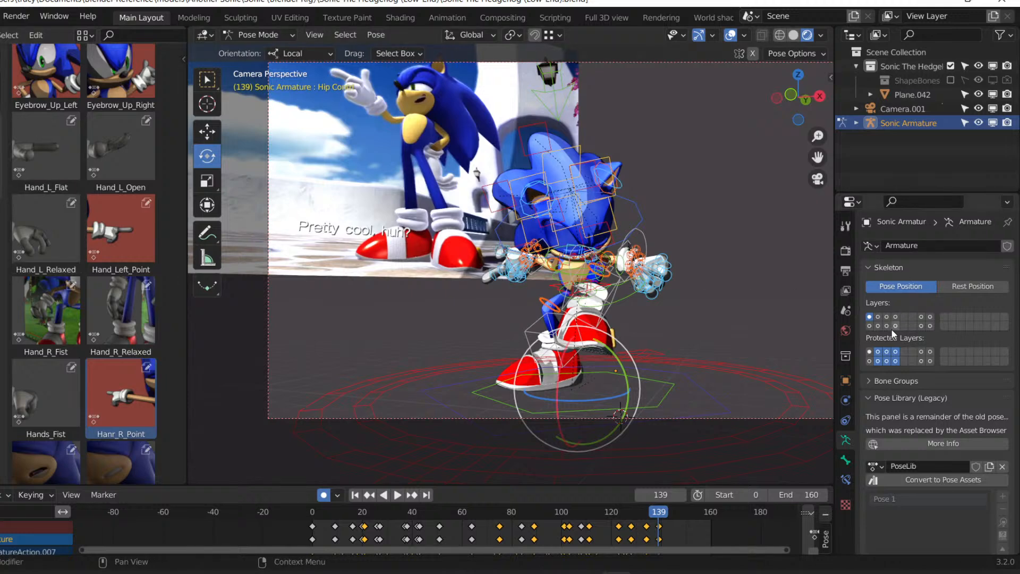
# Go to frame 134 and rotate the lower and upper spine bones to lean the torso forward.
pyautogui.hotkey('shift', 'ctrl', 'space')
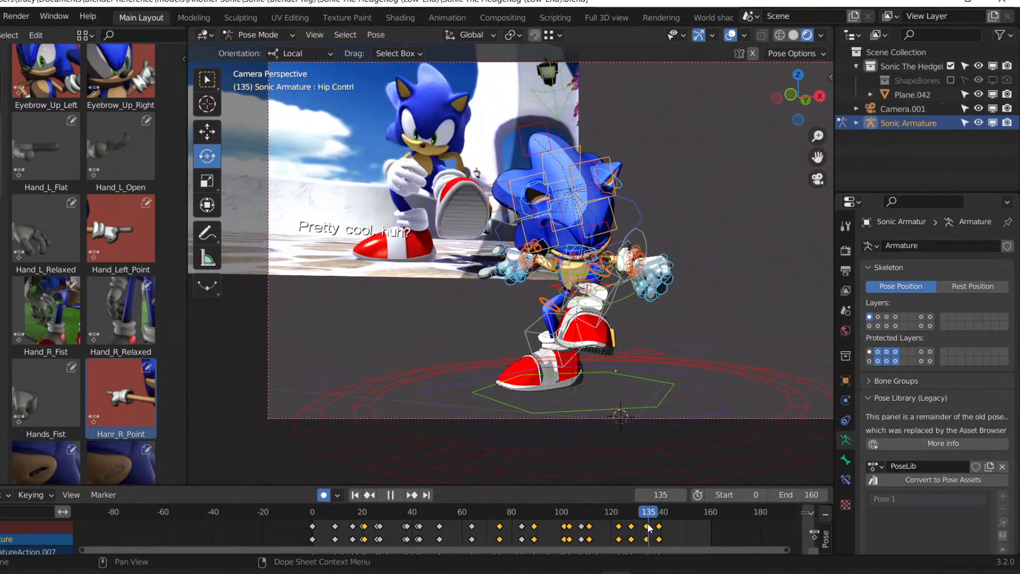
pyautogui.press('space')
pyautogui.press('Left')
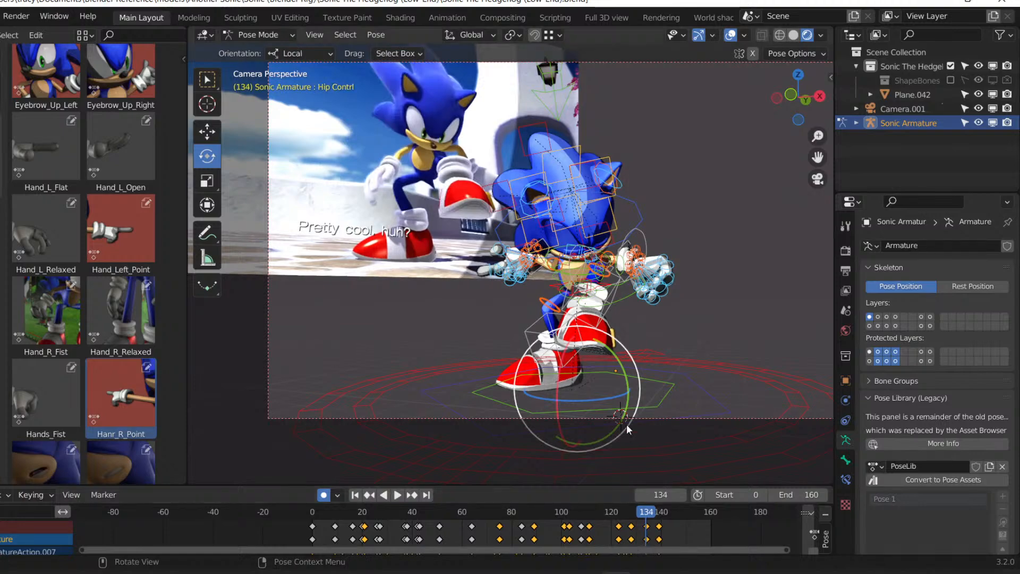
pyautogui.moveTo(562, 302); pyautogui.dragTo(553, 201, button='middle')
pyautogui.scroll(6, 560, 325)
pyautogui.click(484, 199)
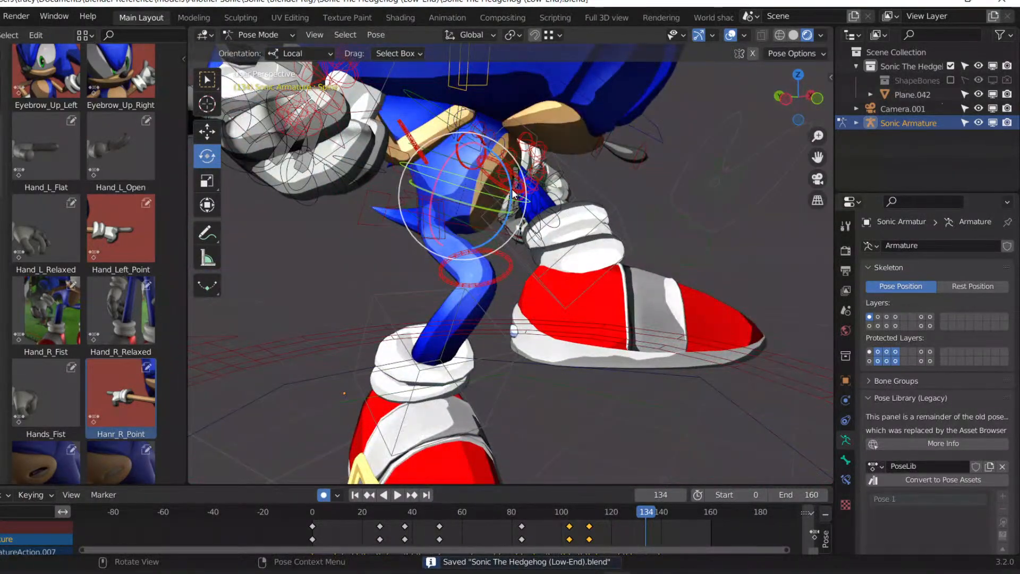
pyautogui.moveTo(514, 194); pyautogui.dragTo(449, 144)
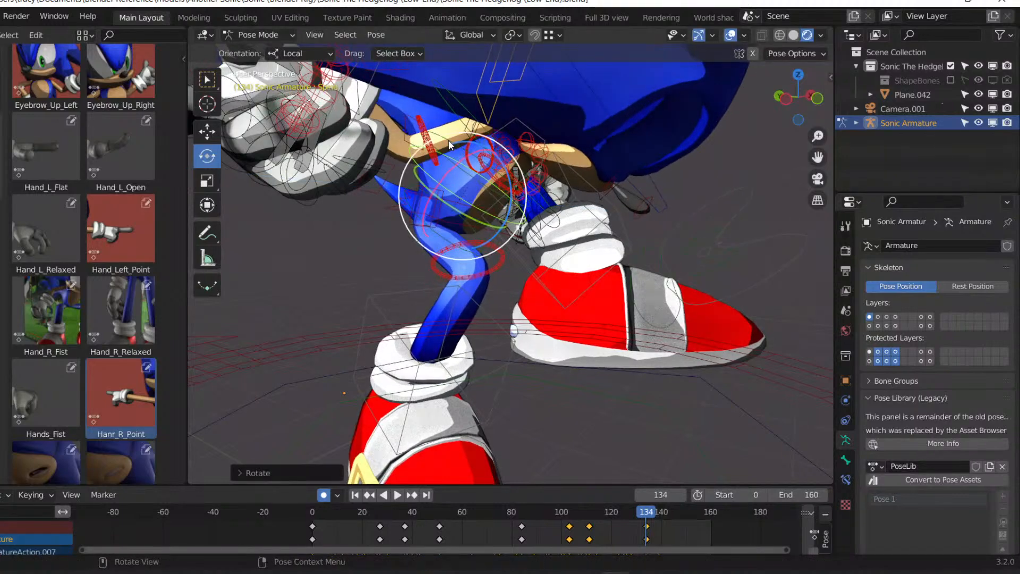
pyautogui.click(459, 140)
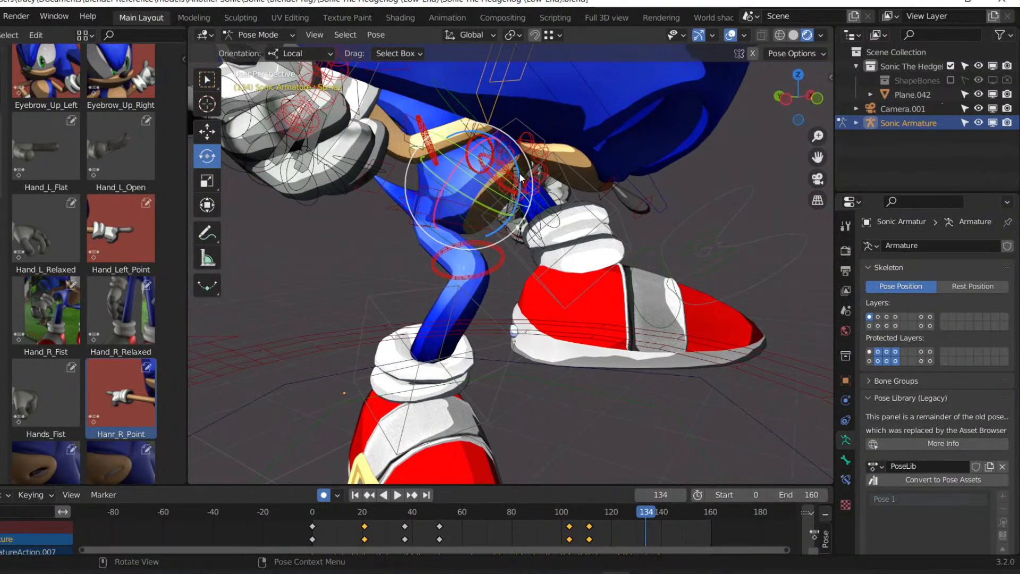
pyautogui.moveTo(518, 174); pyautogui.dragTo(532, 149)
# Rotate the Head Transfrom bone freely at frame 134 to re-angle the head over the leaning torso.
pyautogui.click(489, 91)
pyautogui.moveTo(697, 104); pyautogui.dragTo(487, 146, button='middle')
pyautogui.moveTo(501, 117); pyautogui.dragTo(545, 170)
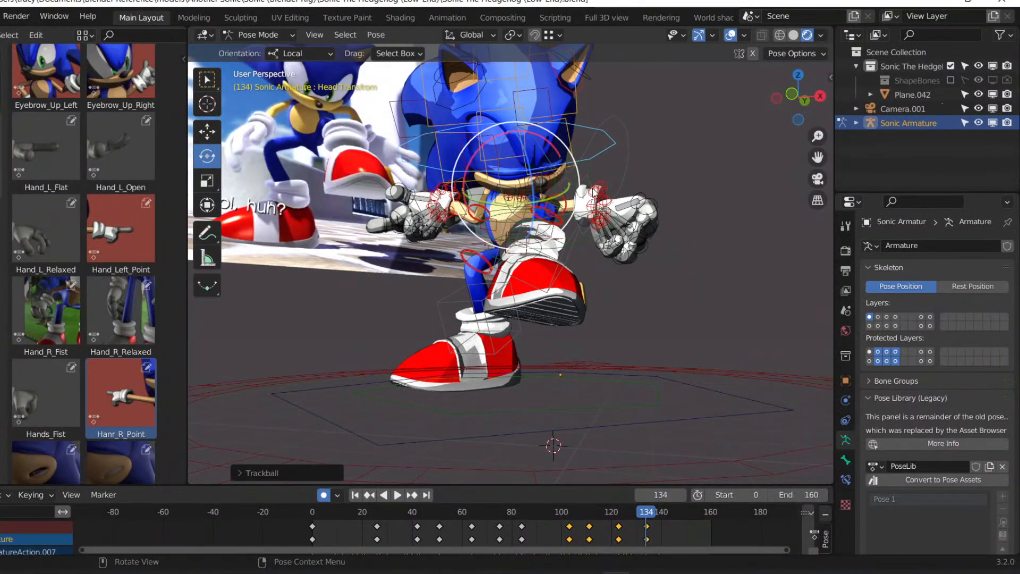
# Show only the IK control layer, save, and rotate and move handIK_R down and forward beside the right leg at frame 134.
pyautogui.click(886, 326)
pyautogui.hotkey('ctrl', 's')
pyautogui.click(453, 204)
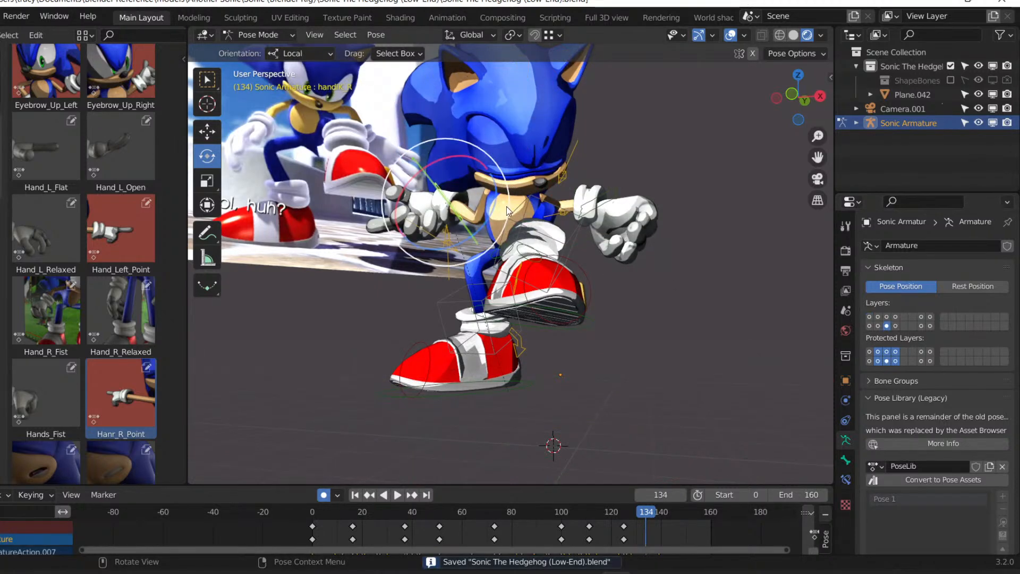
pyautogui.moveTo(508, 218); pyautogui.dragTo(446, 186)
pyautogui.moveTo(446, 186); pyautogui.dragTo(585, 330, button='middle')
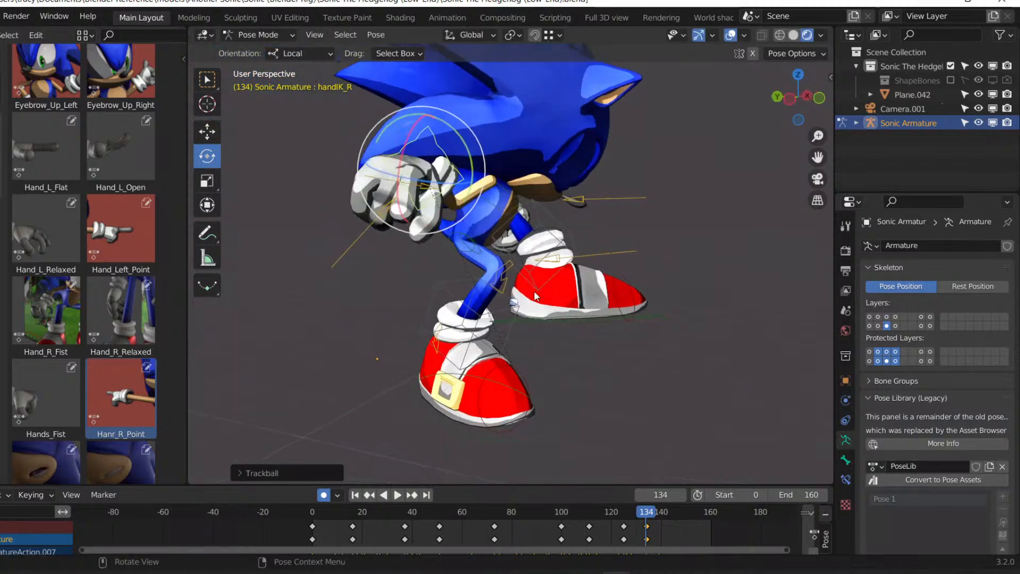
pyautogui.press('g')
pyautogui.click(627, 369)
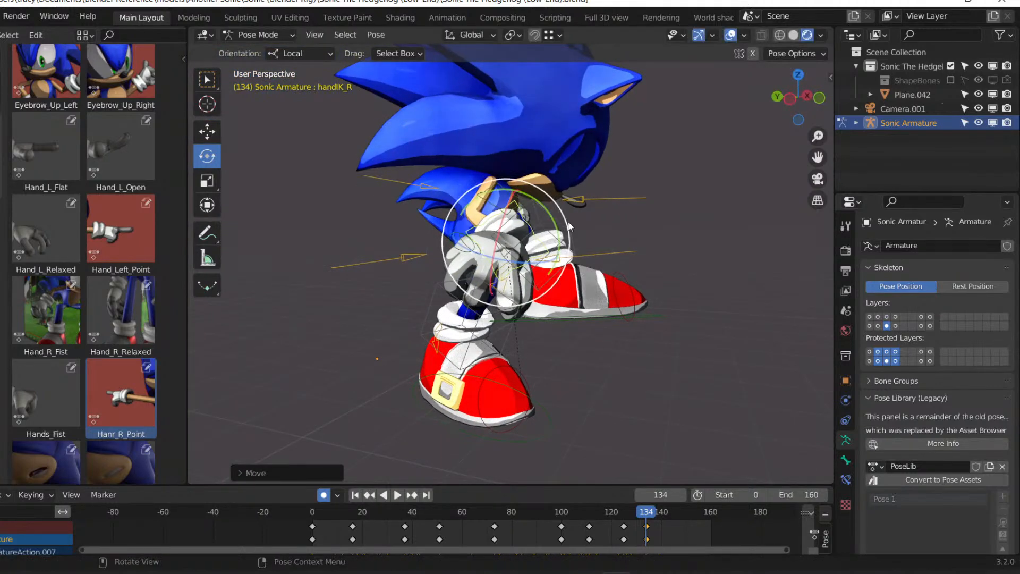
pyautogui.moveTo(568, 221); pyautogui.dragTo(548, 247)
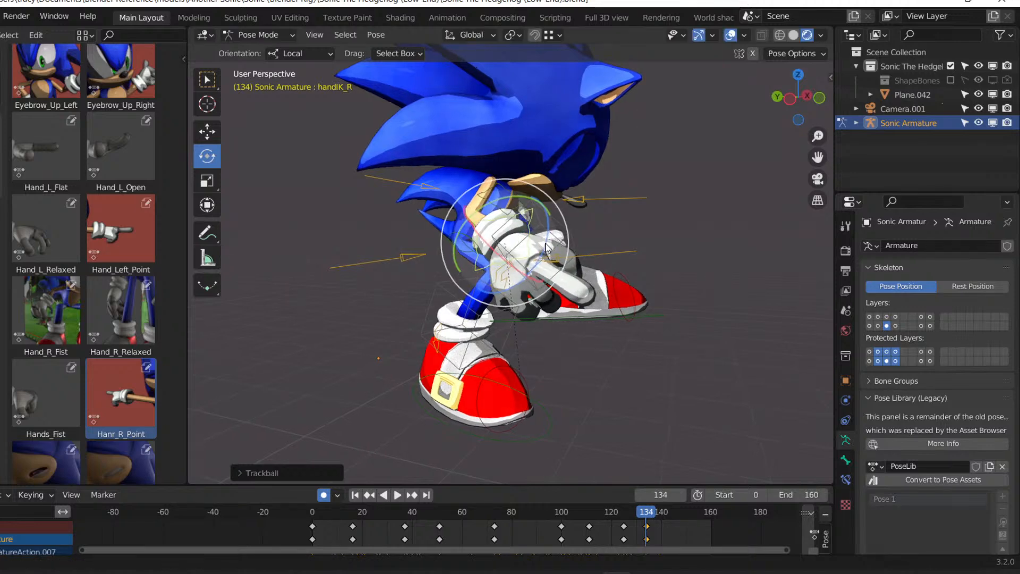
pyautogui.moveTo(548, 247)
pyautogui.mouseDown(button='middle')
pyautogui.moveTo(511, 250)
pyautogui.moveTo(533, 247)
pyautogui.mouseUp(button='middle')
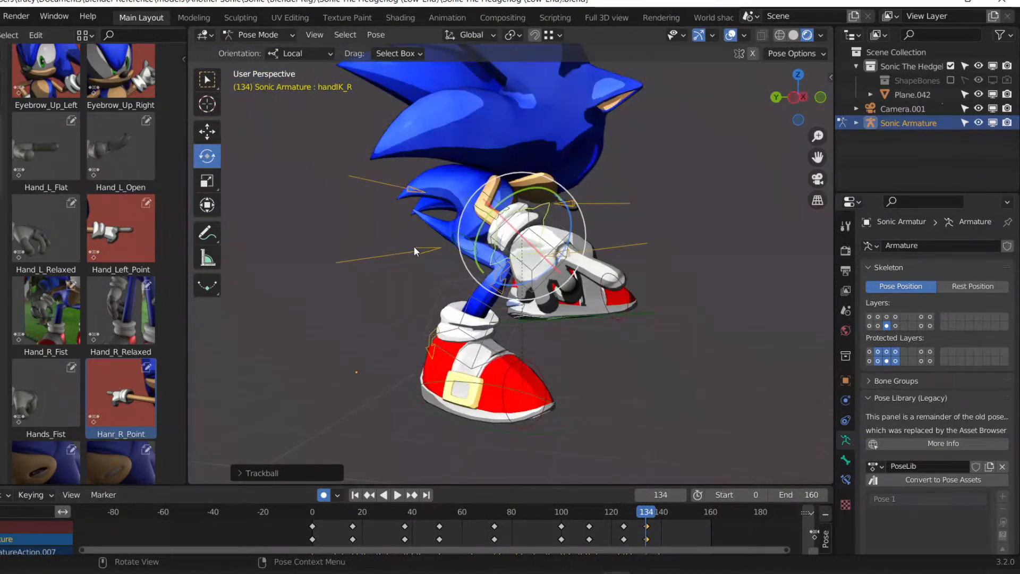
# Move the right arm's elbow pole bone upward behind the head at frame 134.
pyautogui.moveTo(375, 231); pyautogui.dragTo(422, 273)
pyautogui.press('g')
pyautogui.click(458, 84)
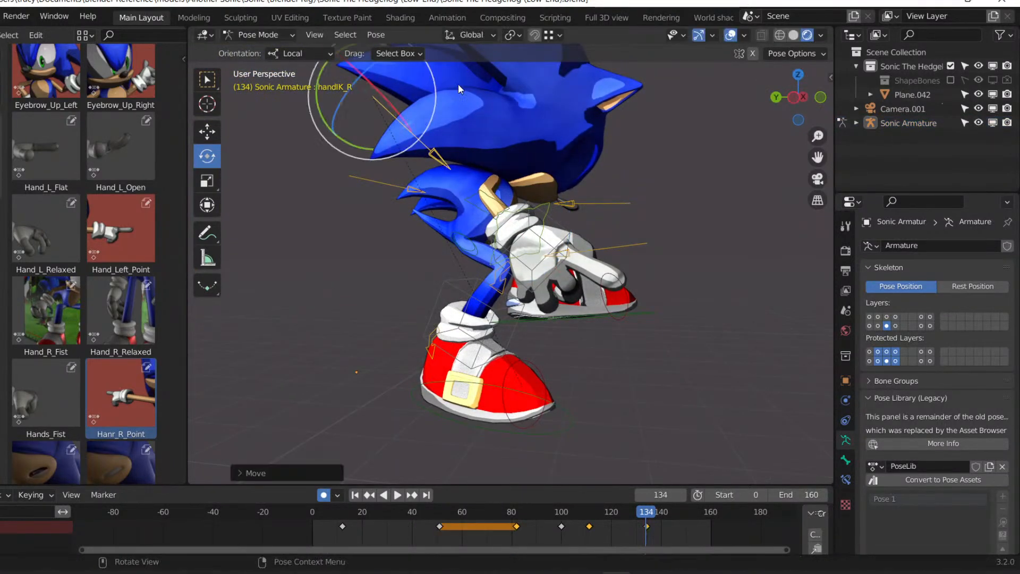
# Rotate the handIK_L bone about 38° around its local axis at frame 134 and refine its angle freely.
pyautogui.moveTo(602, 426); pyautogui.dragTo(662, 178, button='middle')
pyautogui.click(614, 181)
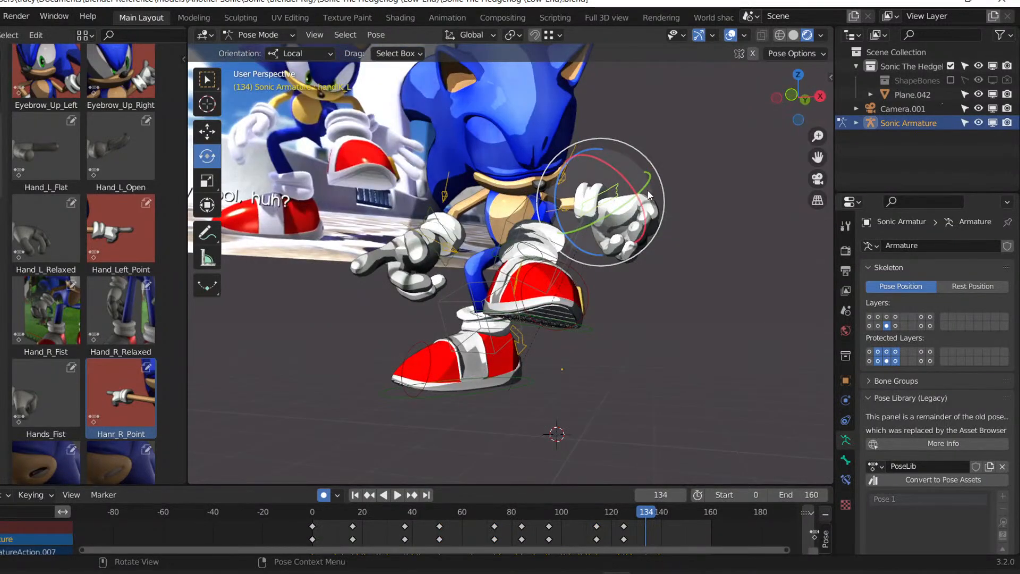
pyautogui.moveTo(614, 206); pyautogui.dragTo(768, 481)
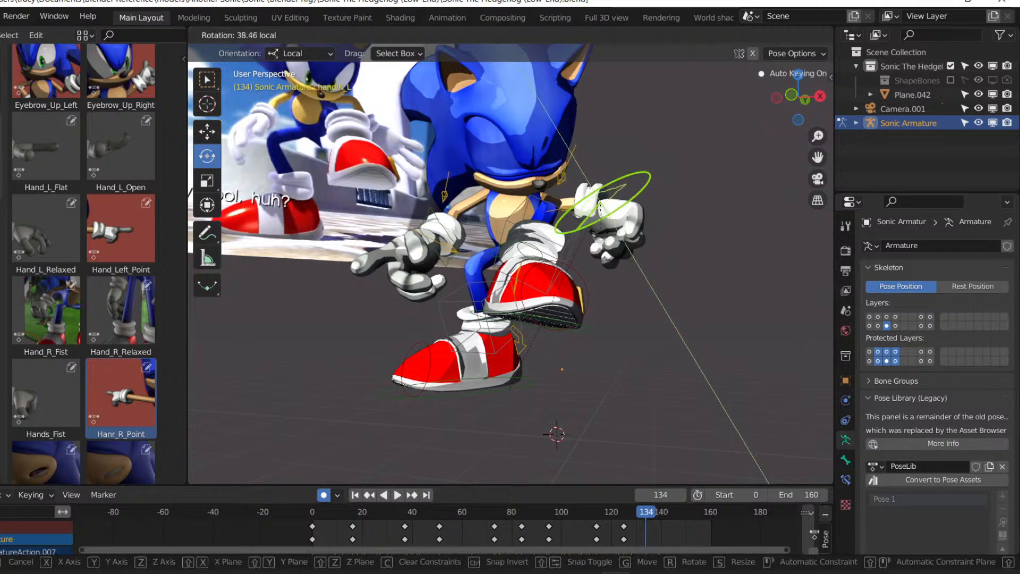
pyautogui.moveTo(619, 248); pyautogui.dragTo(638, 230)
# Move the handIK_L bone down and backward beside the left side of the body at frame 134.
pyautogui.press('g')
pyautogui.click(638, 229)
pyautogui.moveTo(638, 230); pyautogui.dragTo(581, 228, button='middle')
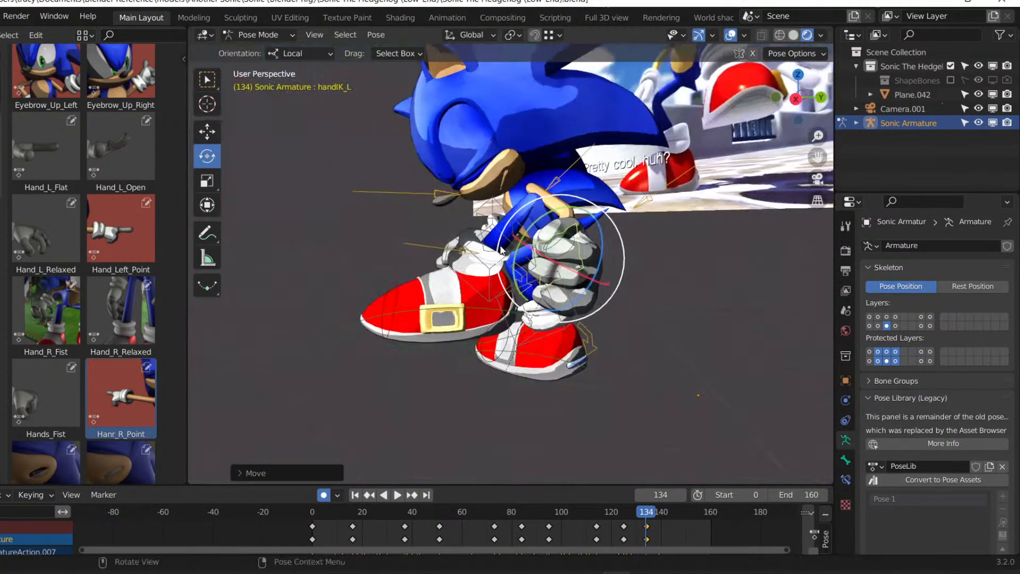
pyautogui.press('g')
pyautogui.click(581, 227)
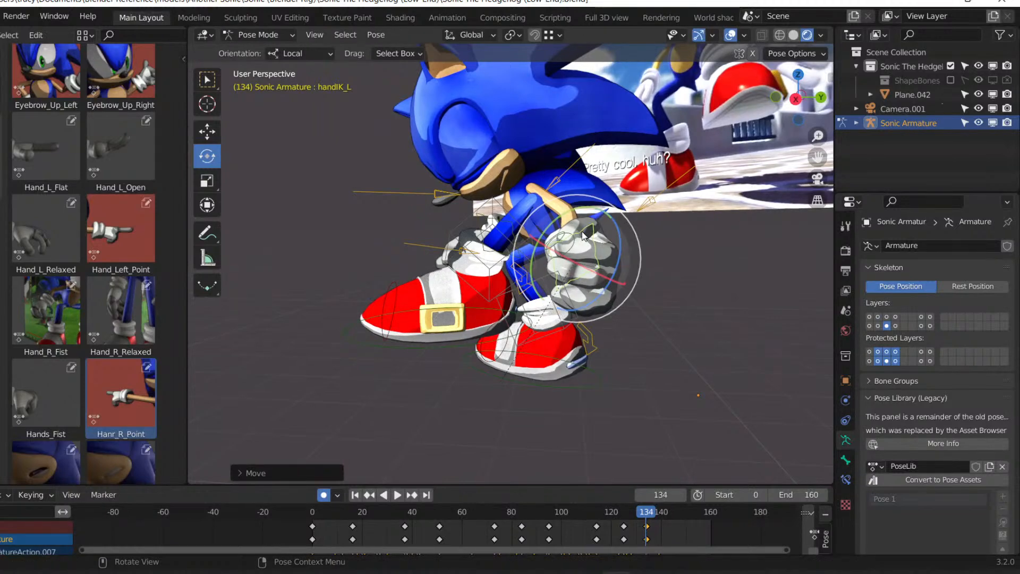
# Rotate the handIK_L bone so the left hand points down at frame 134, change the viewport shading, and save.
pyautogui.moveTo(583, 235); pyautogui.dragTo(550, 256)
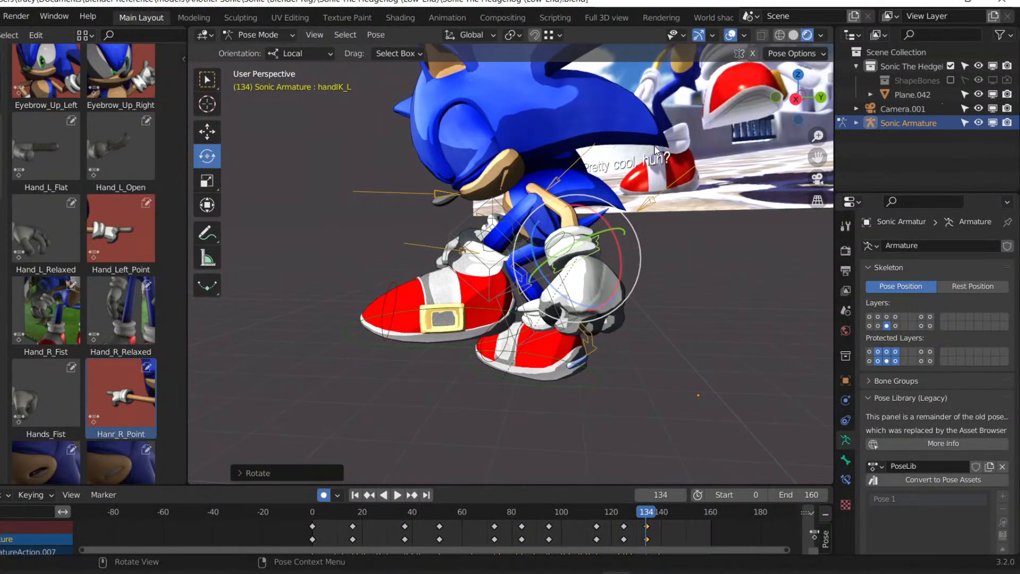
pyautogui.click(792, 36)
pyautogui.hotkey('ctrl', 's')
# From the camera view, rotate the CTRL_Foot.L bone slightly and freely at frame 134, and save the file.
pyautogui.moveTo(619, 335)
pyautogui.mouseDown(button='middle')
pyautogui.moveTo(531, 385)
pyautogui.moveTo(562, 355)
pyautogui.moveTo(499, 265)
pyautogui.moveTo(507, 270)
pyautogui.moveTo(413, 252)
pyautogui.mouseUp(button='middle')
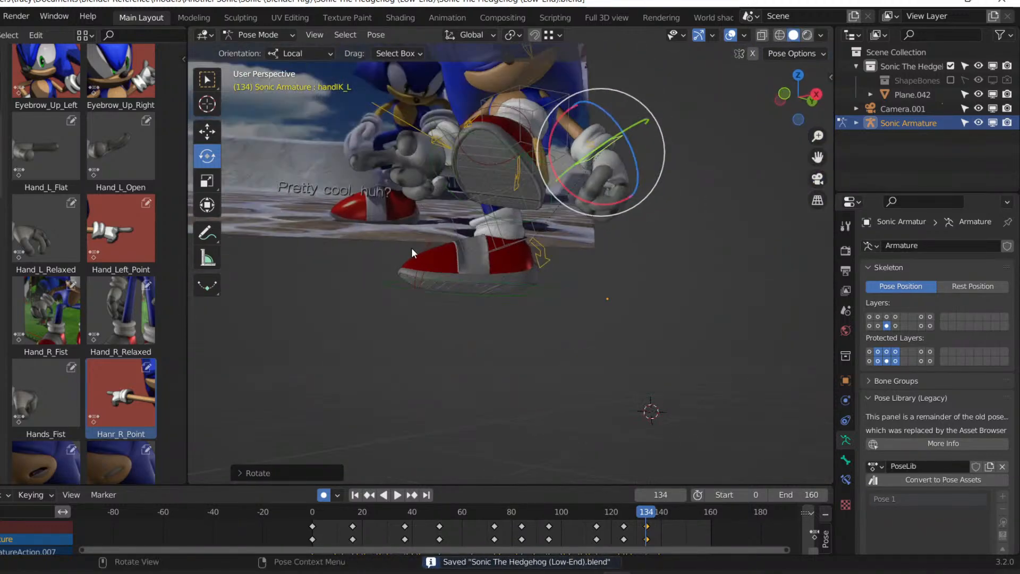
pyautogui.press('KP_0')
pyautogui.scroll(3, 470, 351)
pyautogui.keyDown('shift'); pyautogui.moveTo(470, 350); pyautogui.dragTo(428, 125, button='middle'); pyautogui.keyUp('shift')
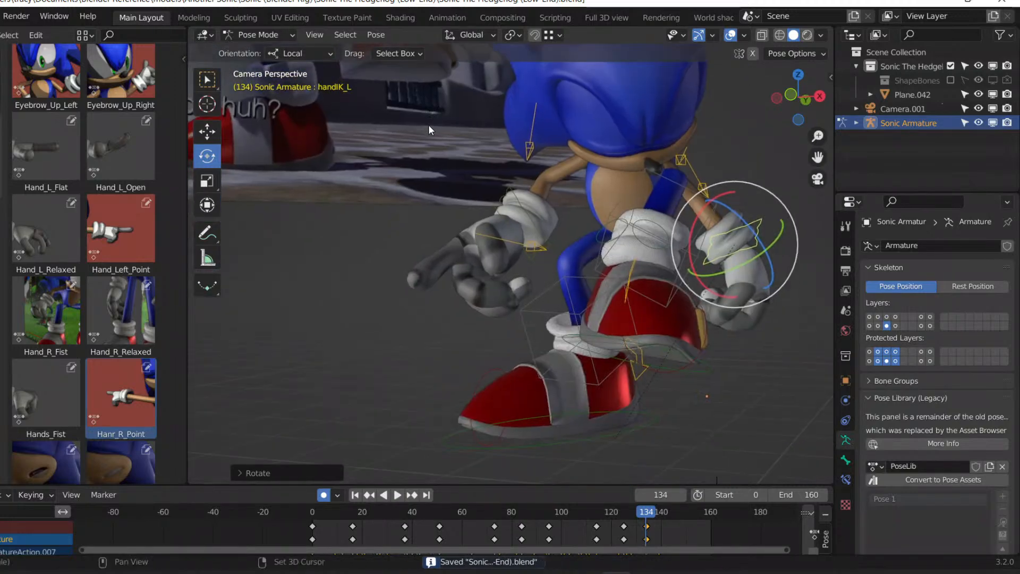
pyautogui.click(655, 348)
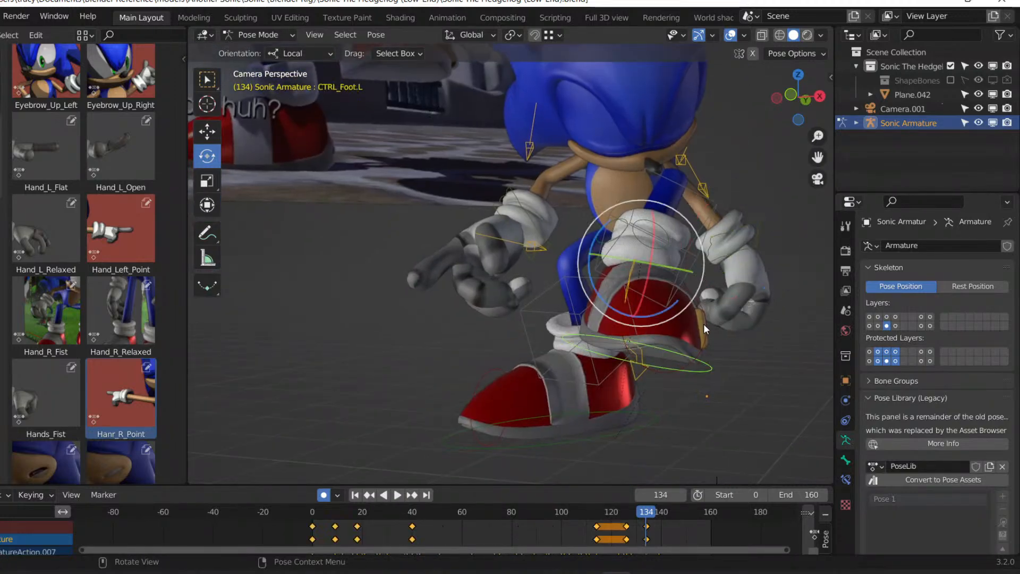
pyautogui.moveTo(686, 315); pyautogui.dragTo(692, 304)
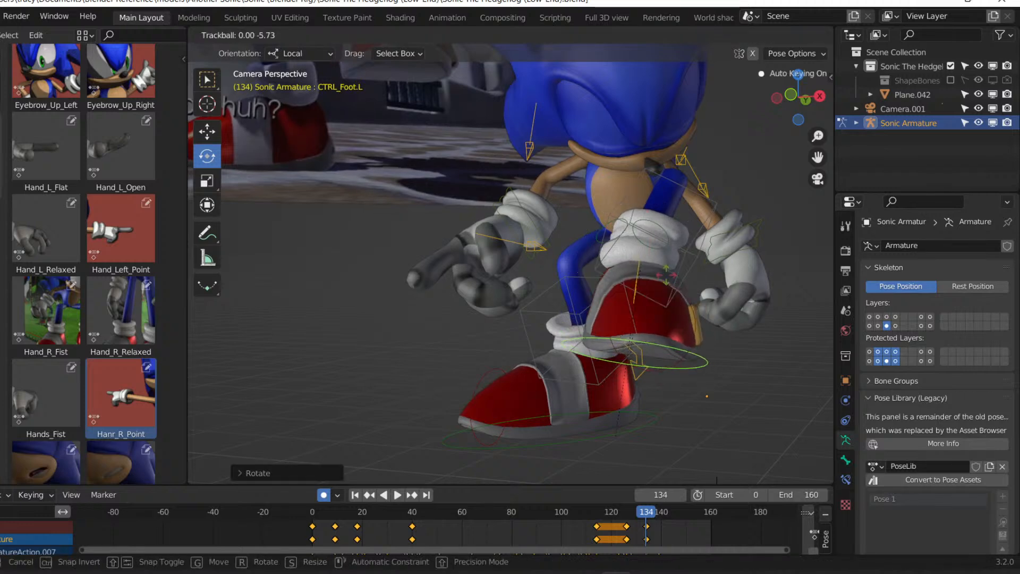
pyautogui.hotkey('ctrl', 's')
# Play back the animation in the full camera view to check the motion leading into the left leg lift.
pyautogui.hotkey('shift', 'ctrl', 'space')
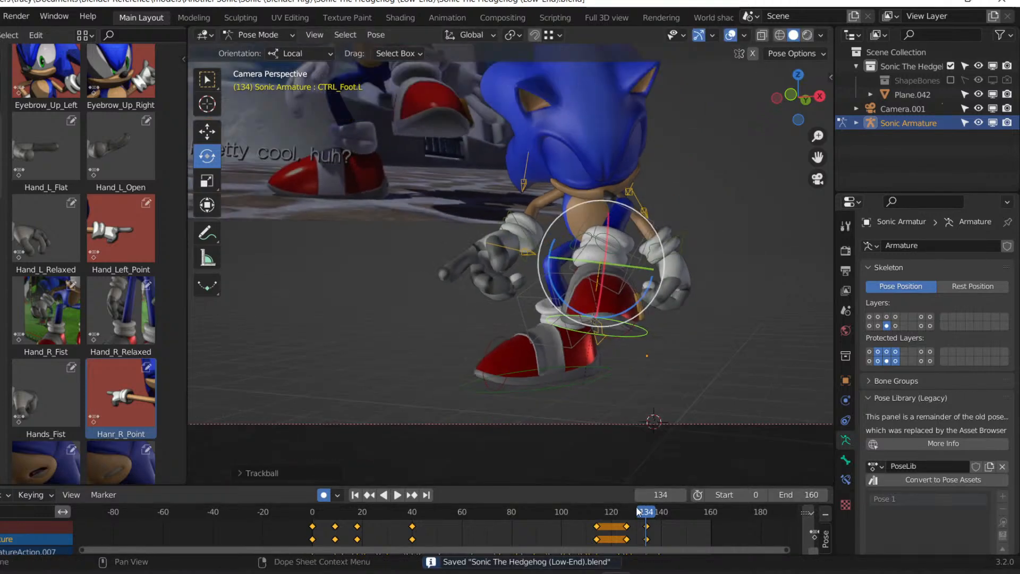
pyautogui.scroll(-2, 504, 292)
pyautogui.scroll(-2, 575, 270)
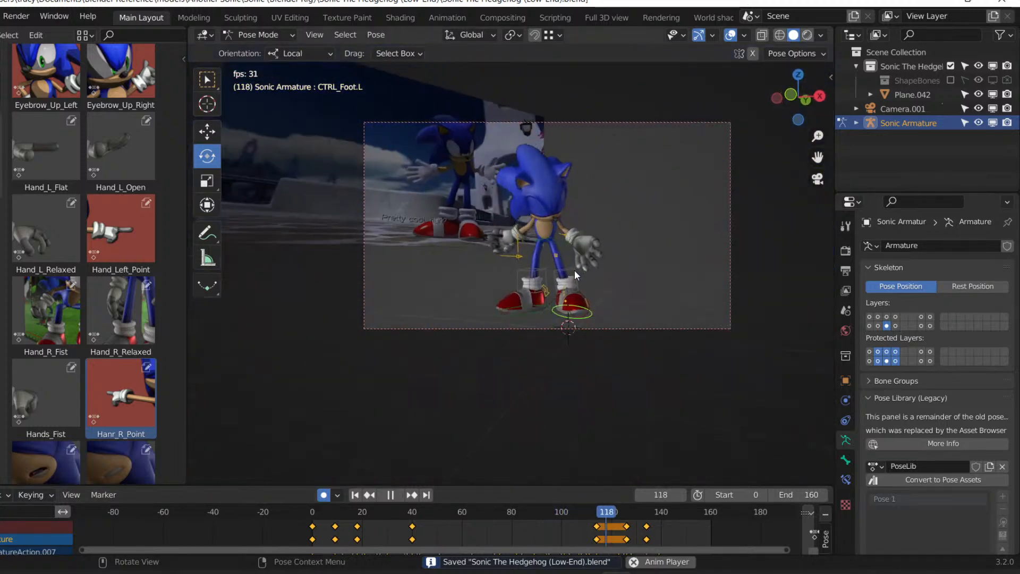
pyautogui.press('space')
pyautogui.press('space')
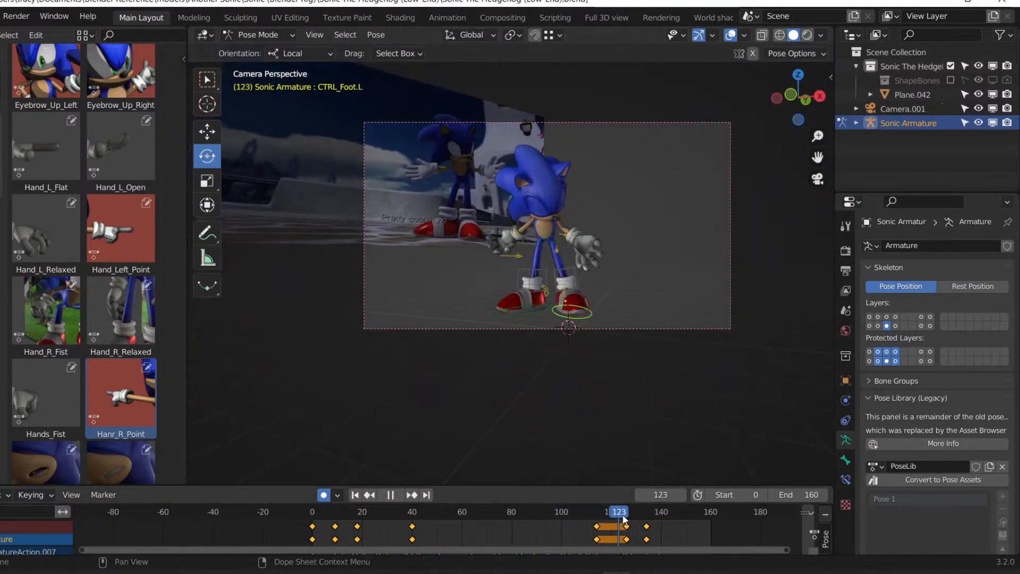
# At frame 134, show only the main control layer, then rotate the Hip Contrl bone freely and move it down.
pyautogui.click(646, 515)
pyautogui.scroll(5, 460, 251)
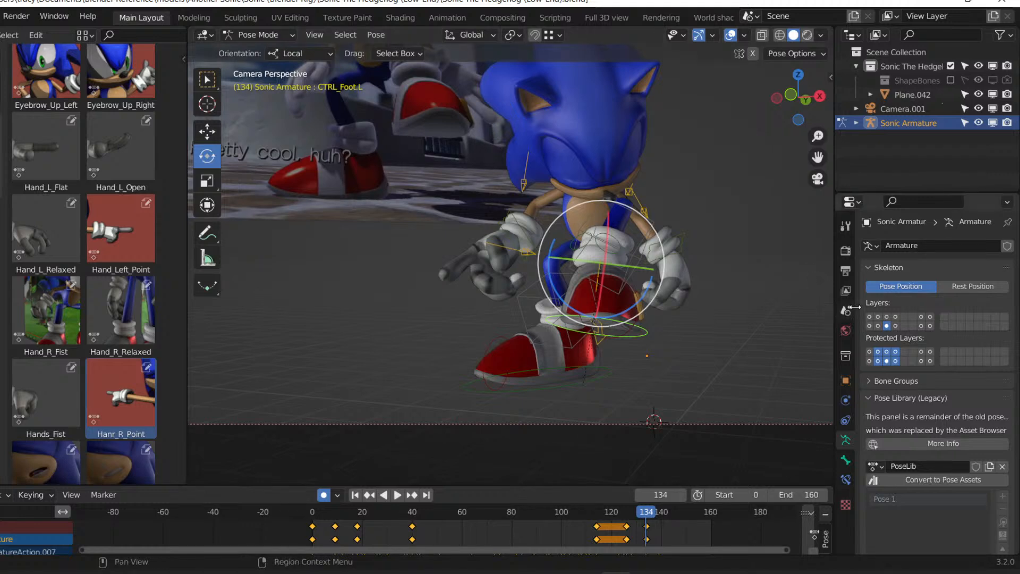
pyautogui.click(870, 318)
pyautogui.click(562, 235)
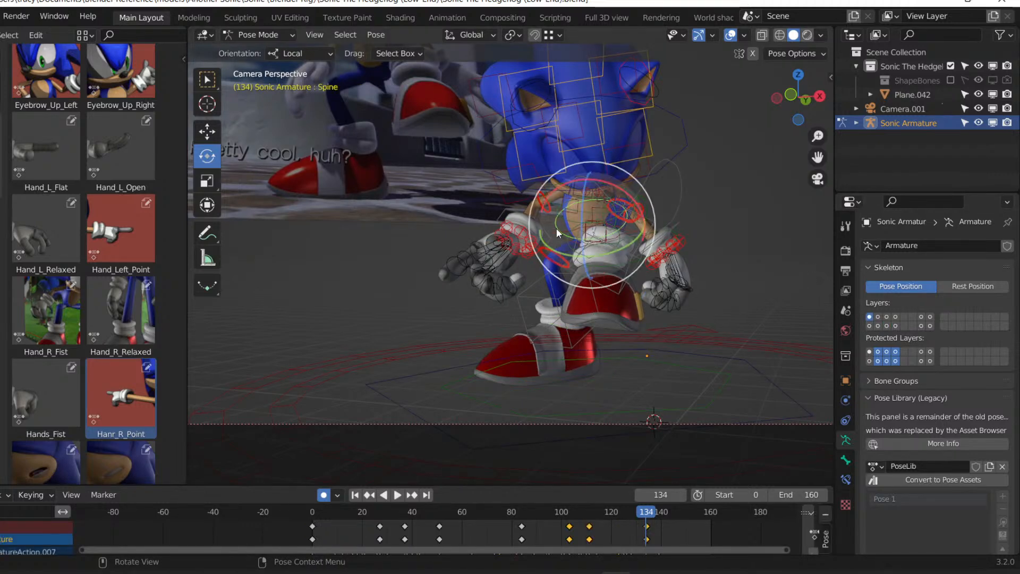
pyautogui.click(553, 230)
pyautogui.moveTo(624, 221); pyautogui.dragTo(615, 211)
pyautogui.press('g')
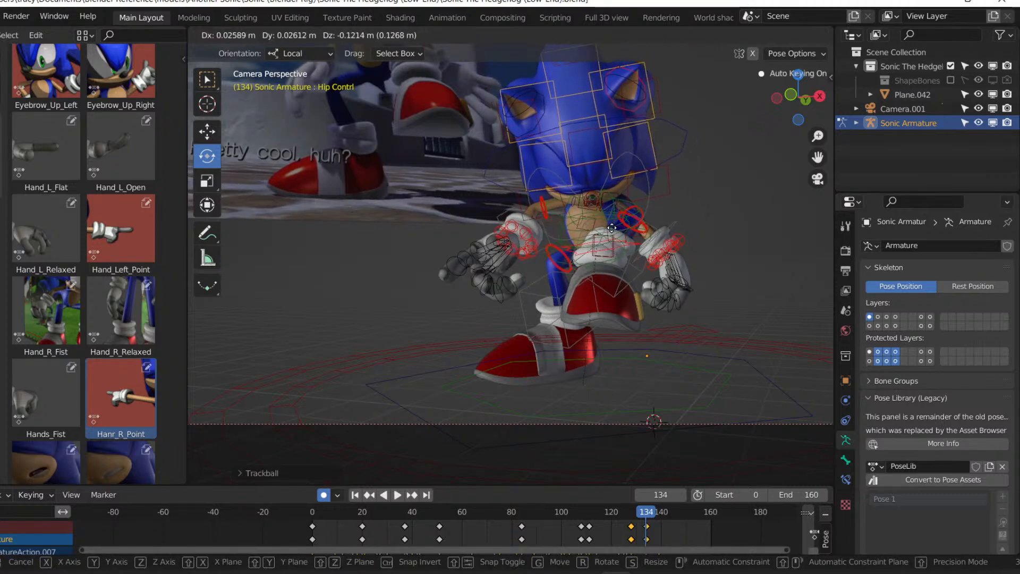
pyautogui.click(613, 234)
# Play back the left leg lift from about frame 128 and stop at frame 139.
pyautogui.click(626, 512)
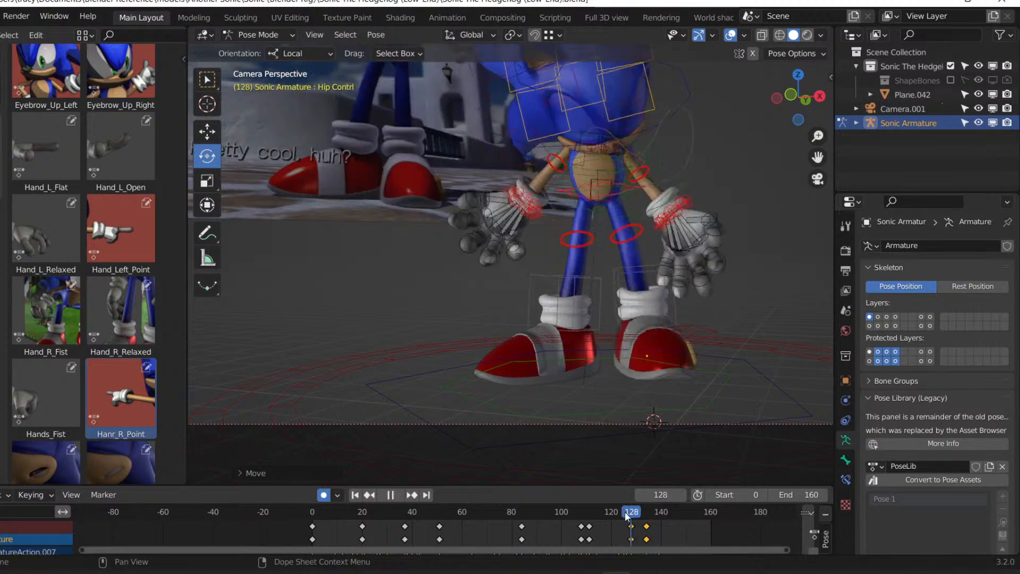
pyautogui.press('space')
pyautogui.press('space')
pyautogui.click(625, 514)
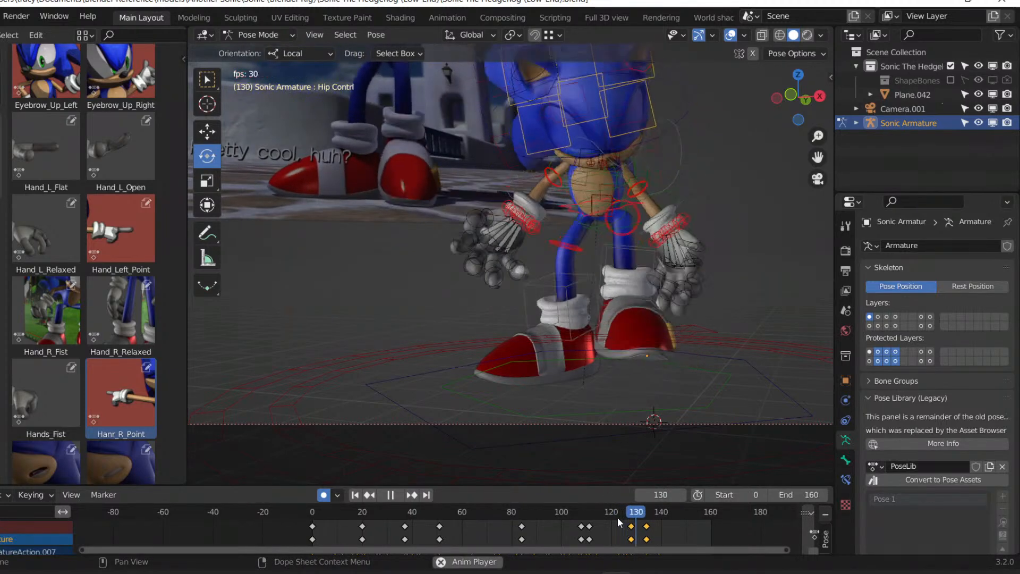
pyautogui.press('space')
pyautogui.press('space')
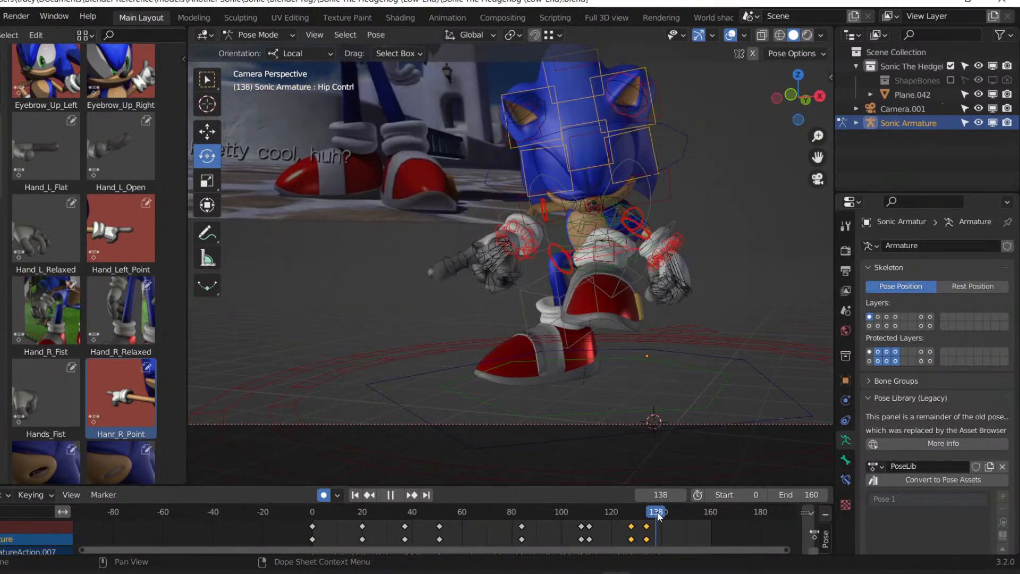
pyautogui.press('space')
# Save the file, and raise and rotate the Hip Contrl bone at frame 139.
pyautogui.keyDown('shift'); pyautogui.moveTo(480, 257); pyautogui.dragTo(550, 385, button='middle'); pyautogui.keyUp('shift')
pyautogui.hotkey('ctrl', 's')
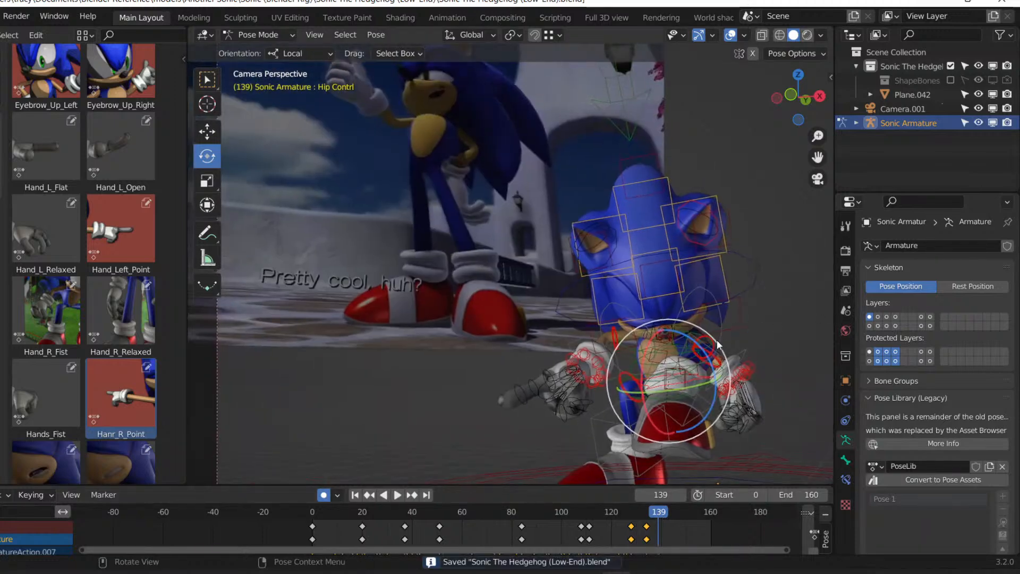
pyautogui.moveTo(717, 340); pyautogui.dragTo(669, 319)
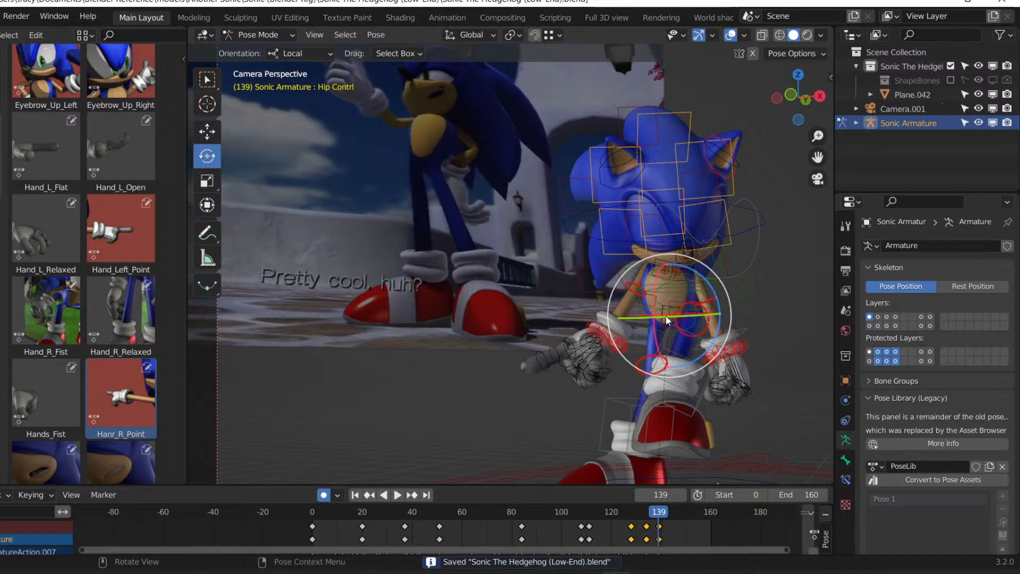
# Rotate the Spine and Spine3 bones at frame 139 to turn the torso and head toward the camera.
pyautogui.click(644, 324)
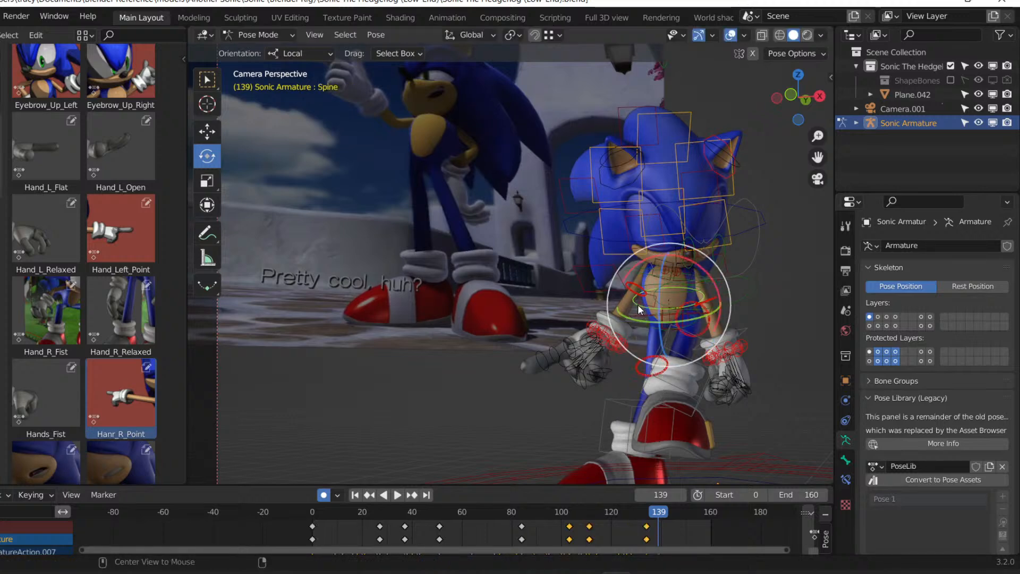
pyautogui.click(660, 282)
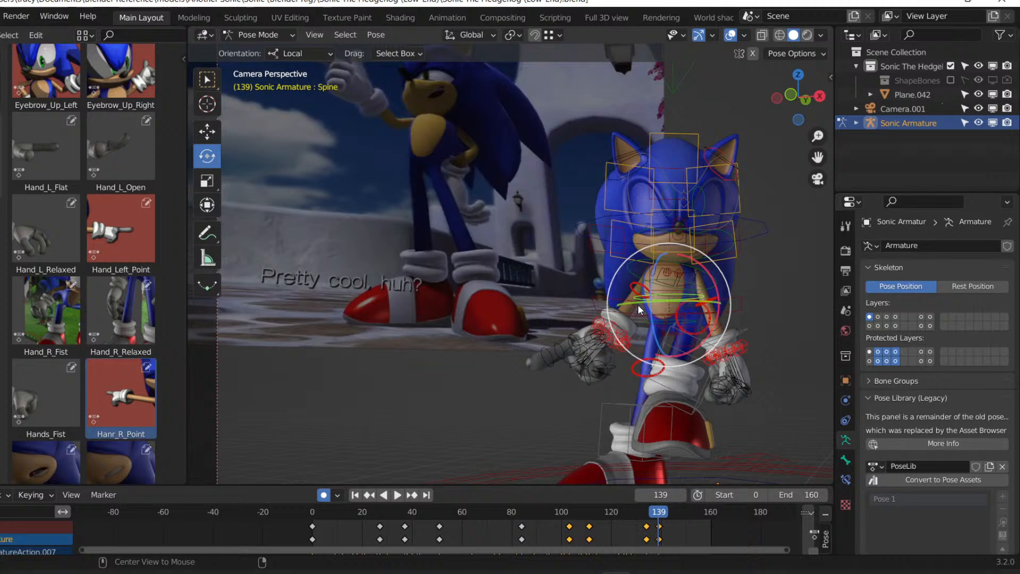
pyautogui.click(634, 269)
pyautogui.click(630, 273)
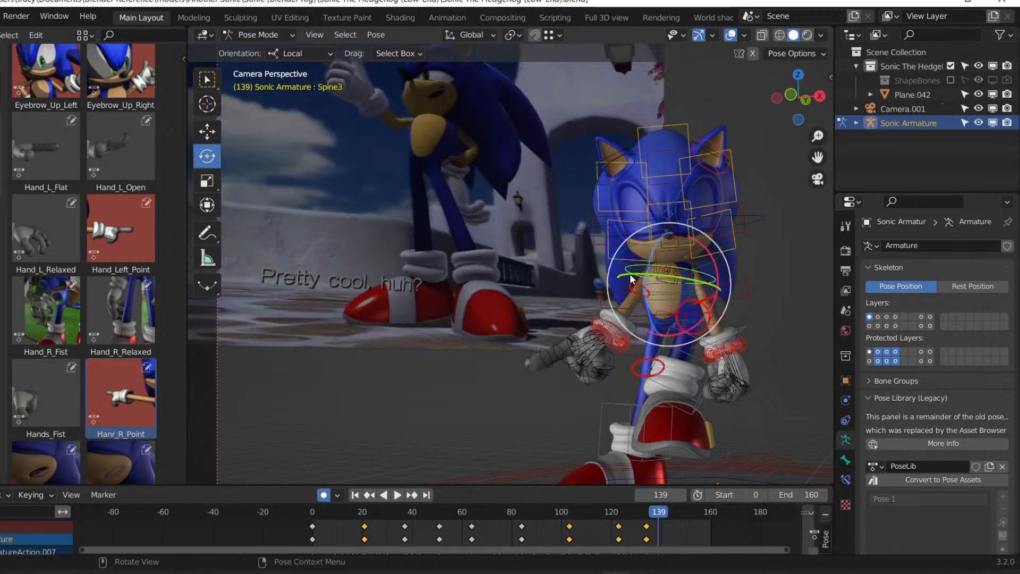
pyautogui.moveTo(630, 273); pyautogui.dragTo(646, 275)
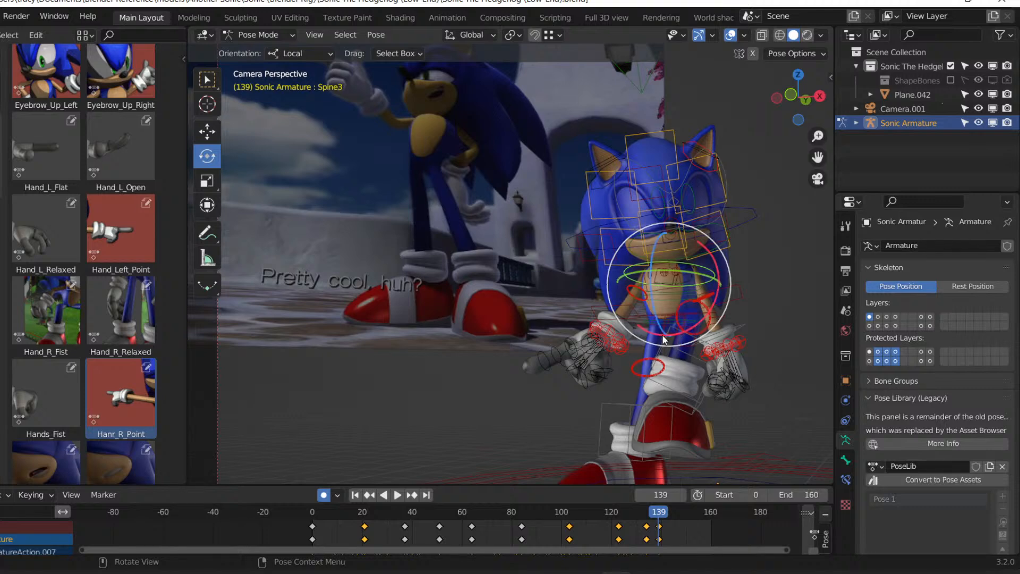
# Move the Hip Contrl bone in the negative direction along the global X axis at frame 139.
pyautogui.click(643, 314)
pyautogui.press('g')
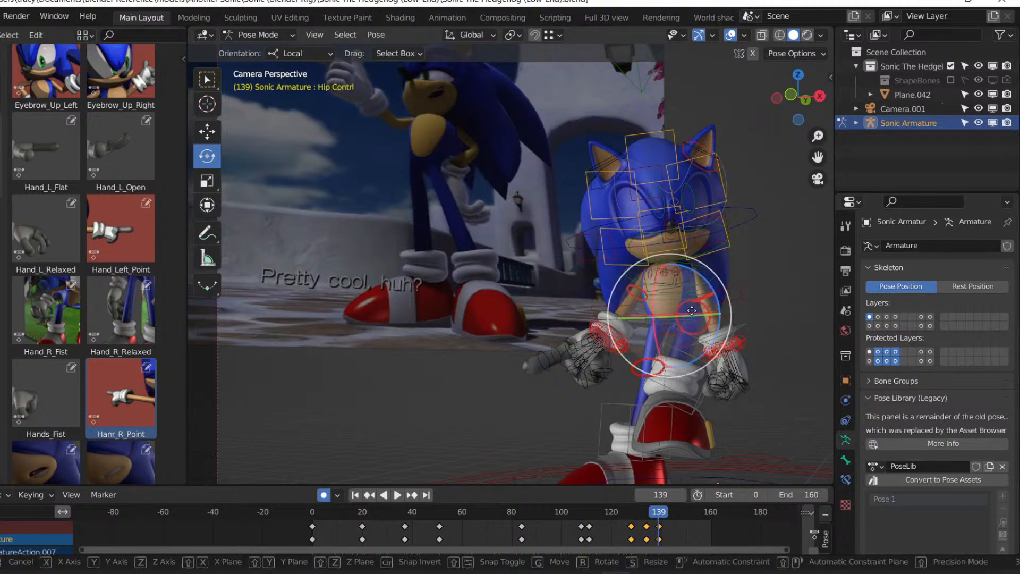
pyautogui.press('x')
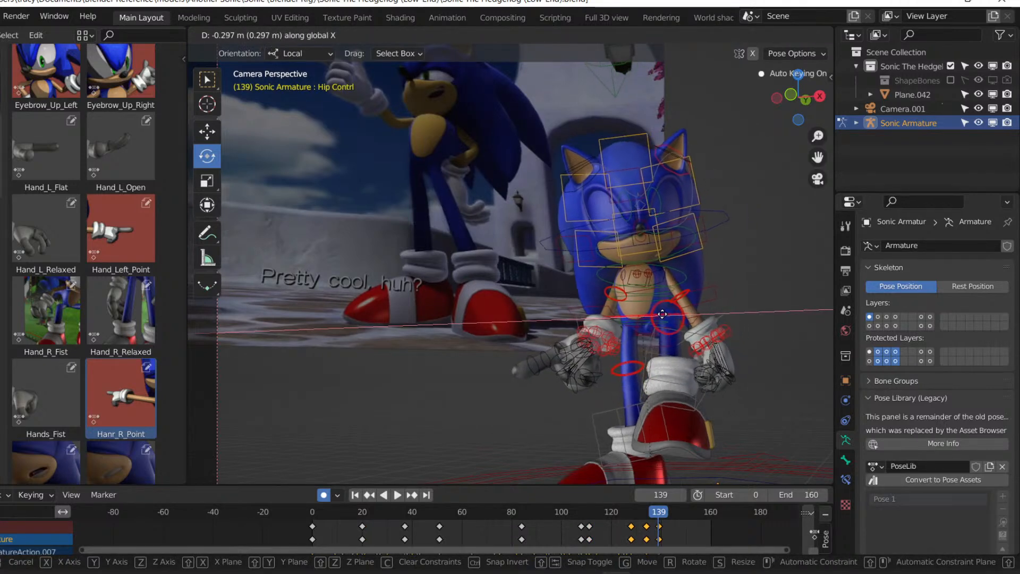
pyautogui.click(657, 315)
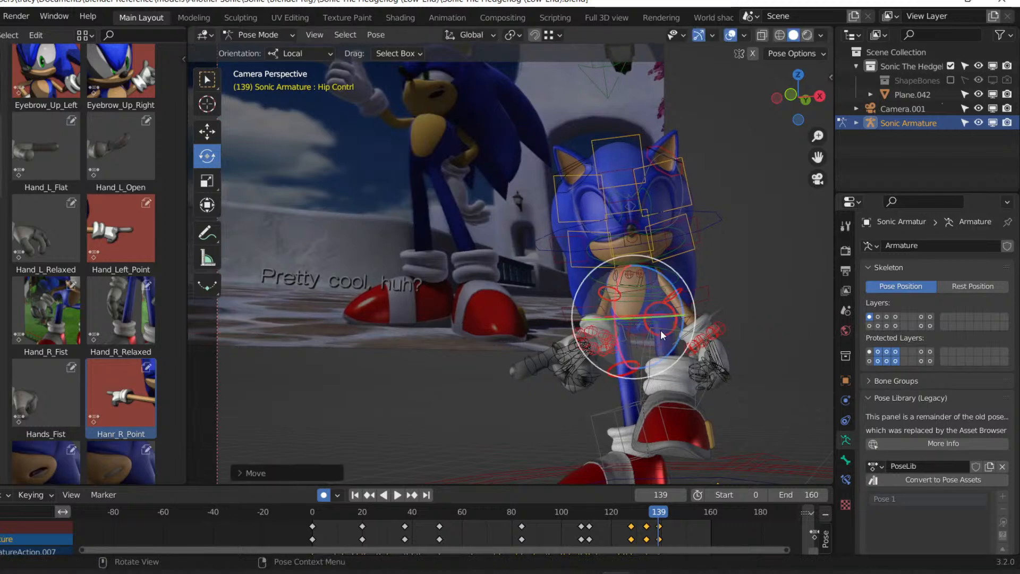
# Rotate the Hips and Hip Contrl bones freely at frame 139 to turn the upper body toward the reference image.
pyautogui.click(640, 319)
pyautogui.press('r')
pyautogui.press('r')
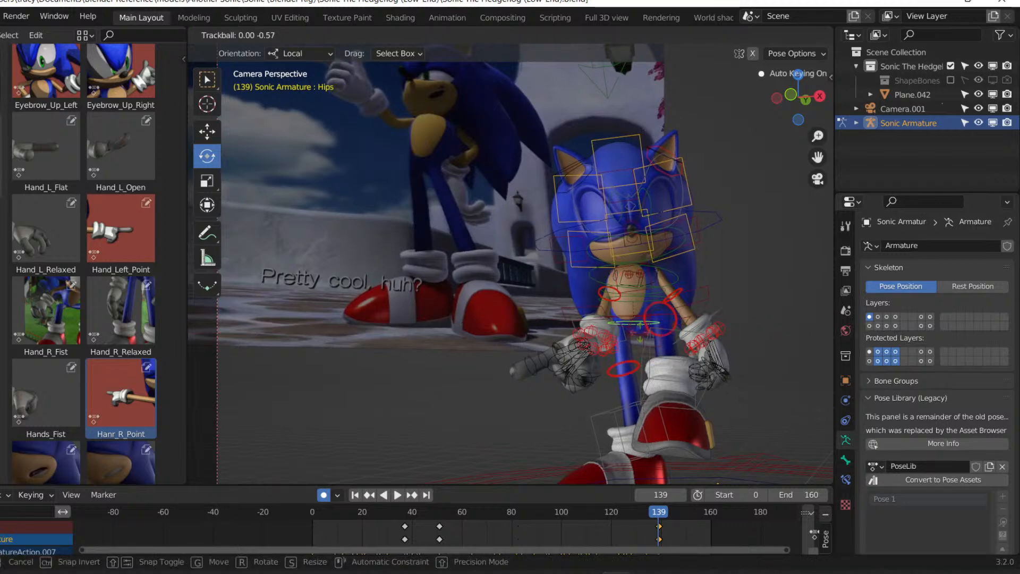
pyautogui.click(640, 327)
pyautogui.click(639, 327)
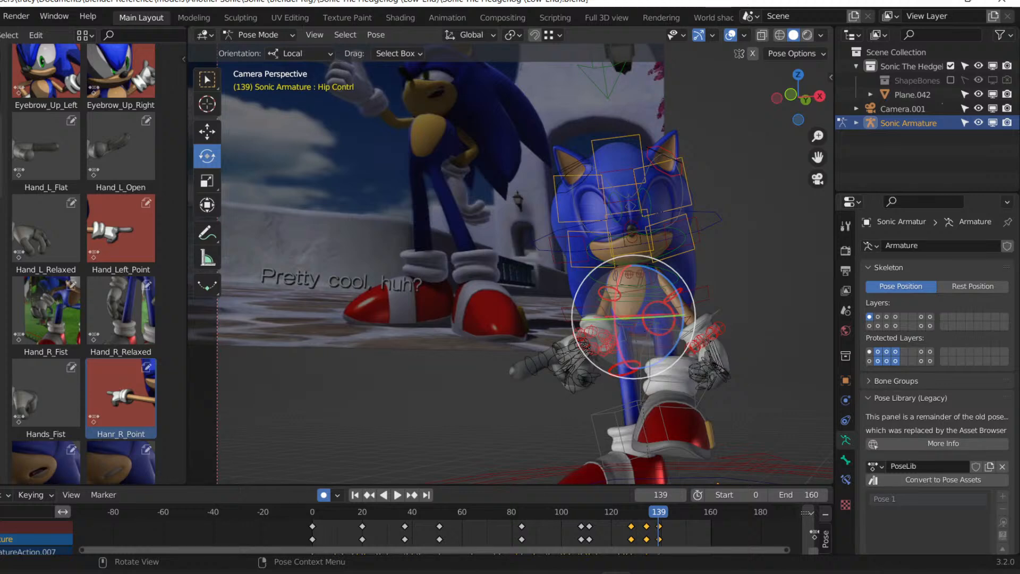
pyautogui.press('r')
pyautogui.press('r')
pyautogui.click(627, 304)
pyautogui.click(635, 301)
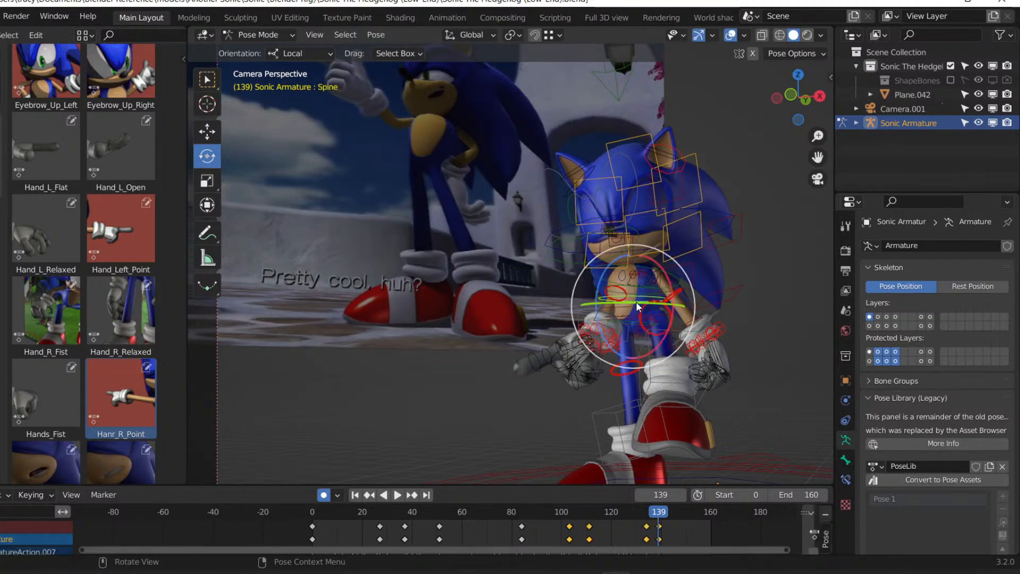
# Examine the hips and torso up close from camera and front angles at frame 139, and save the file.
pyautogui.scroll(3, 649, 314)
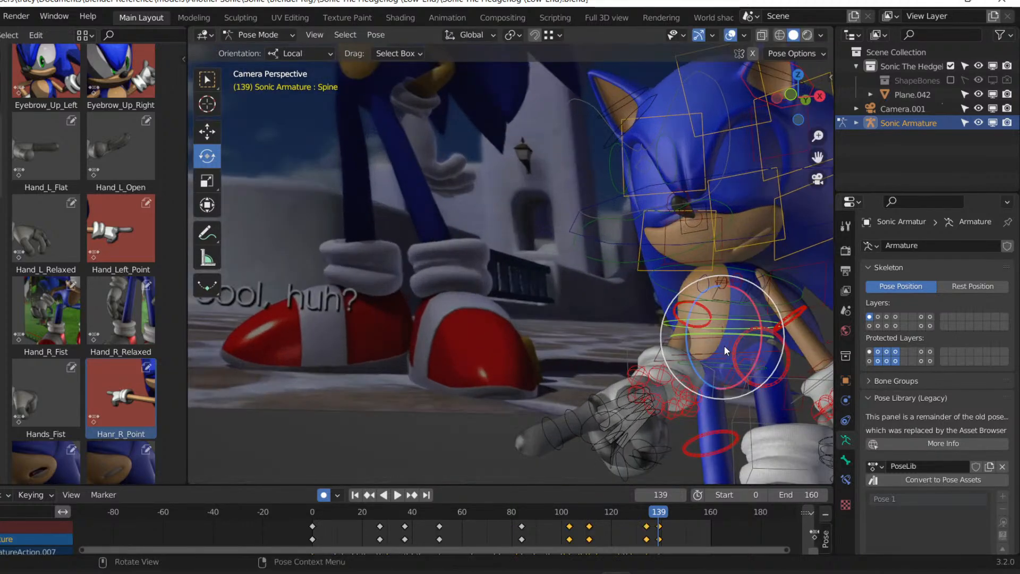
pyautogui.click(720, 357)
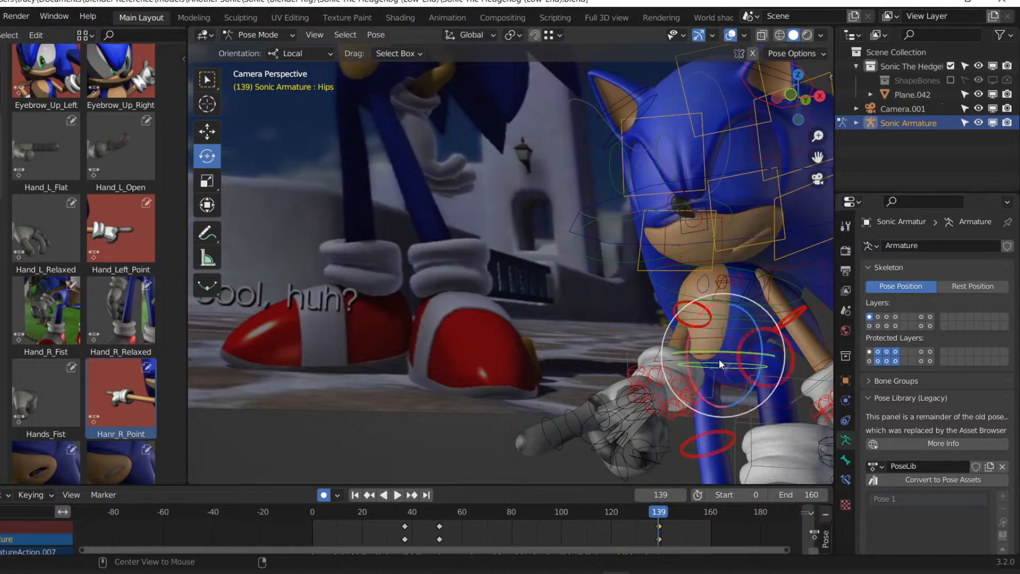
pyautogui.click(719, 357)
pyautogui.moveTo(719, 355); pyautogui.dragTo(582, 304, button='middle')
pyautogui.scroll(4, 480, 301)
pyautogui.keyDown('shift'); pyautogui.moveTo(441, 316); pyautogui.dragTo(510, 325, button='middle'); pyautogui.keyUp('shift')
pyautogui.hotkey('ctrl', 's')
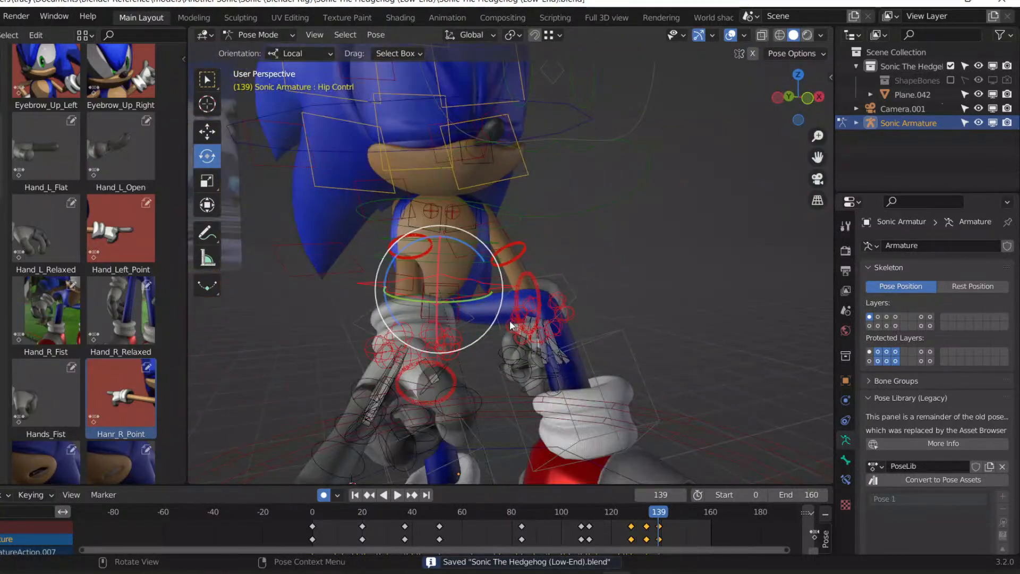
# Examine the Spine and Hip Contrl pose at frame 139 from the camera view and from the side.
pyautogui.press('KP_0')
pyautogui.scroll(3, 625, 375)
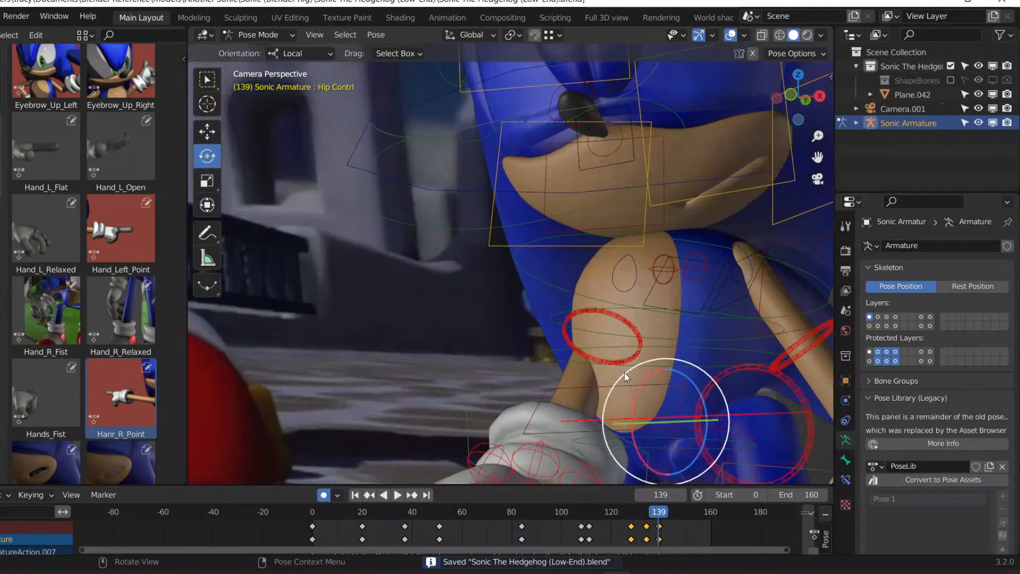
pyautogui.scroll(-4, 632, 399)
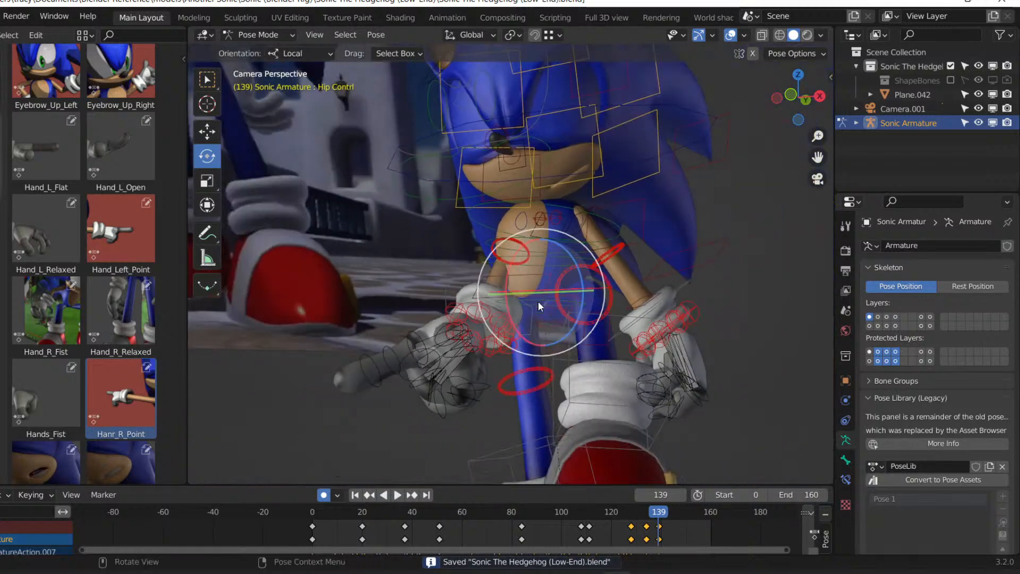
pyautogui.scroll(-2, 542, 302)
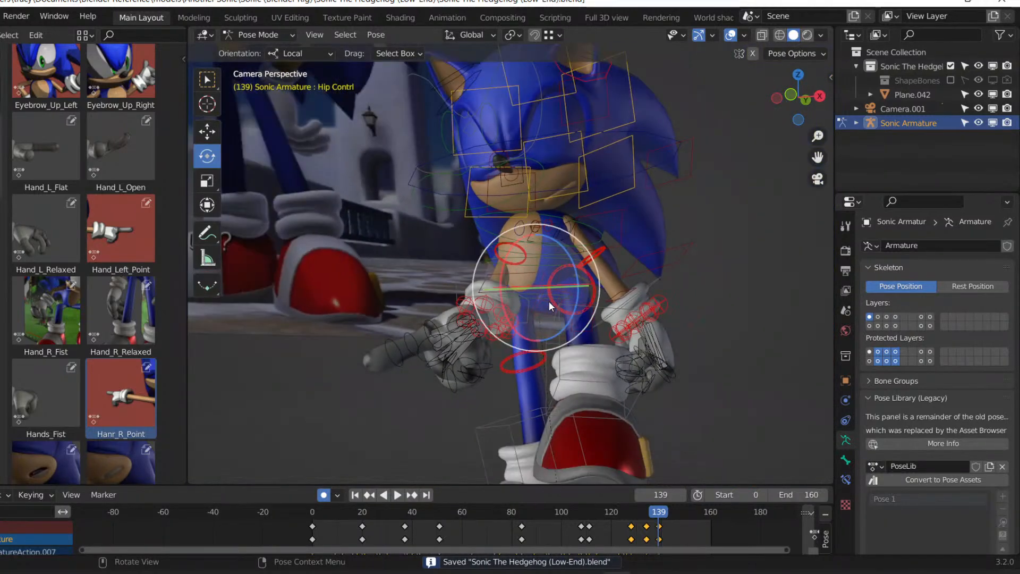
pyautogui.click(538, 254)
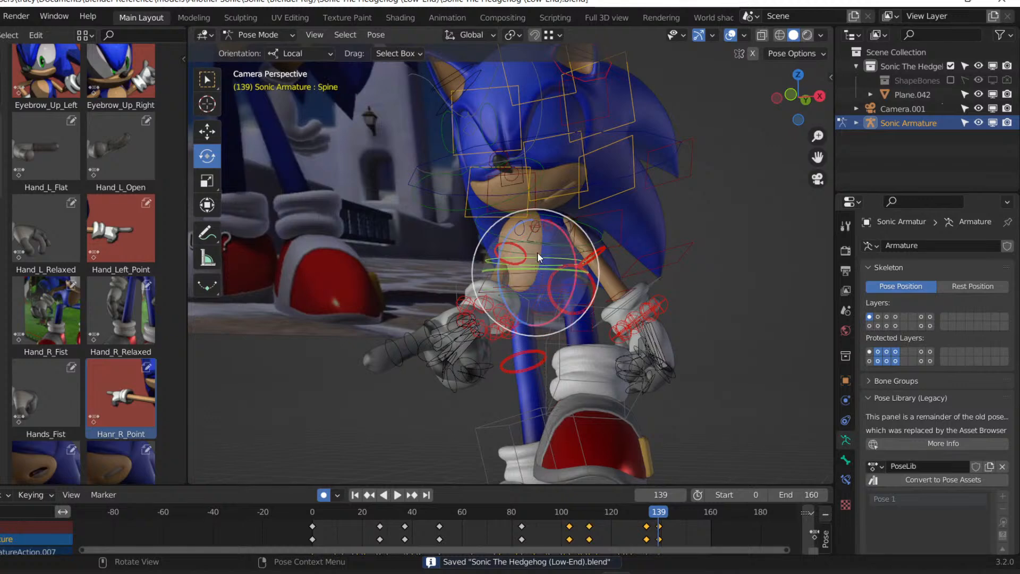
pyautogui.scroll(-3, 527, 254)
pyautogui.moveTo(544, 298); pyautogui.dragTo(502, 308, button='middle')
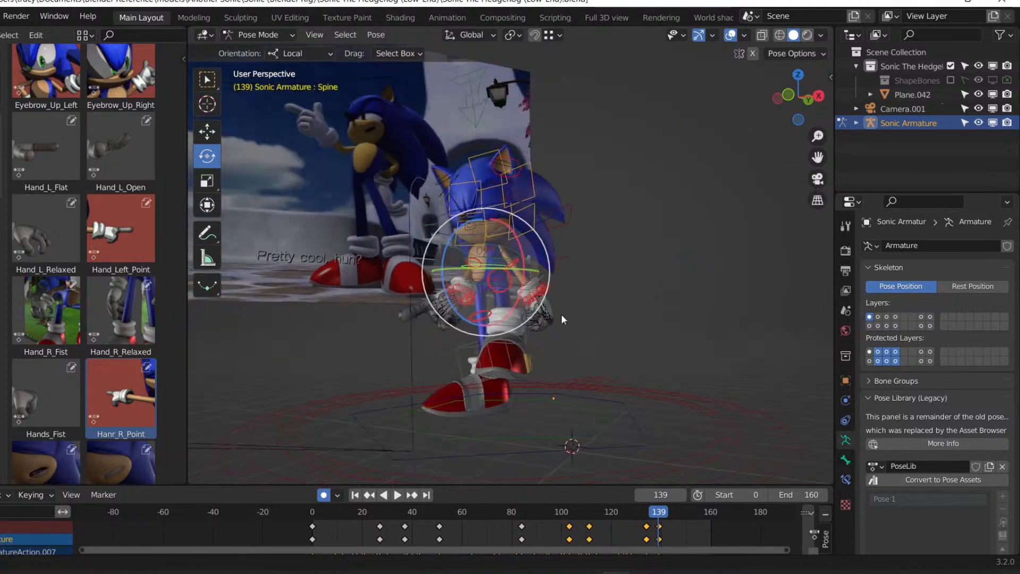
pyautogui.scroll(5, 503, 307)
pyautogui.click(521, 294)
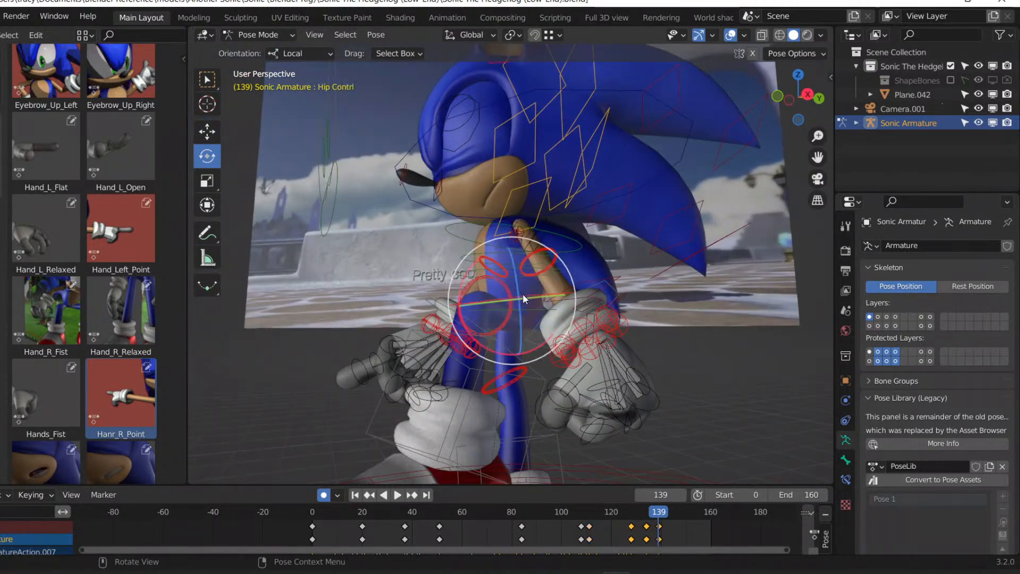
# Rotate the Hip Contrl bone at frame 139 to turn the torso, adjusting it from the side and from the front.
pyautogui.moveTo(504, 332); pyautogui.dragTo(509, 327)
pyautogui.moveTo(509, 323); pyautogui.dragTo(515, 305, button='middle')
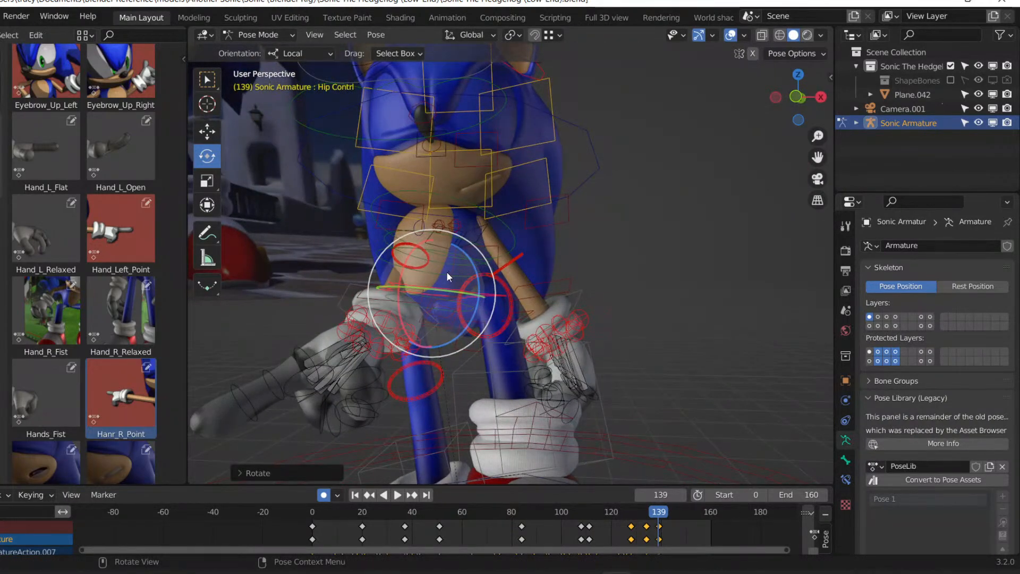
pyautogui.moveTo(400, 276); pyautogui.dragTo(428, 265)
pyautogui.click(430, 263)
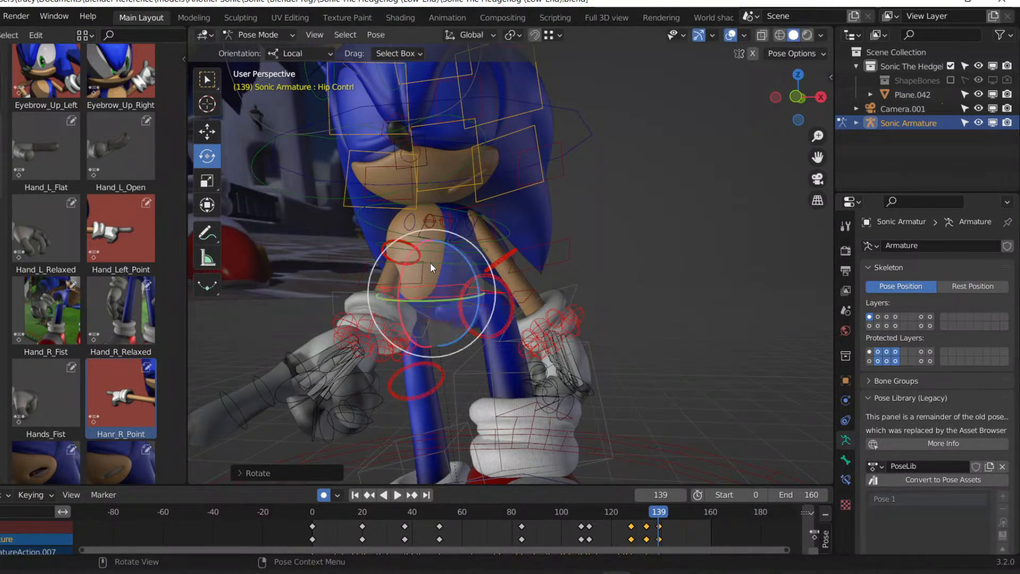
# Rotate the Head Transfrom bone freely at frame 139 in the camera view to match the reference, and save the file.
pyautogui.press('KP_0')
pyautogui.moveTo(541, 281); pyautogui.dragTo(577, 240)
pyautogui.click(537, 274)
pyautogui.click(546, 272)
pyautogui.click(548, 290)
pyautogui.click(604, 205)
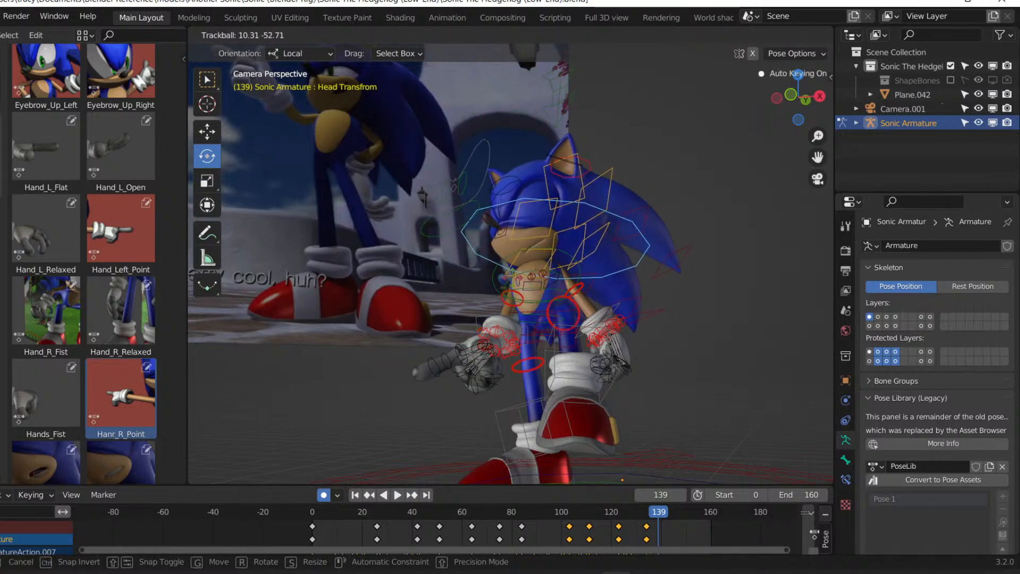
pyautogui.moveTo(517, 284); pyautogui.dragTo(518, 285)
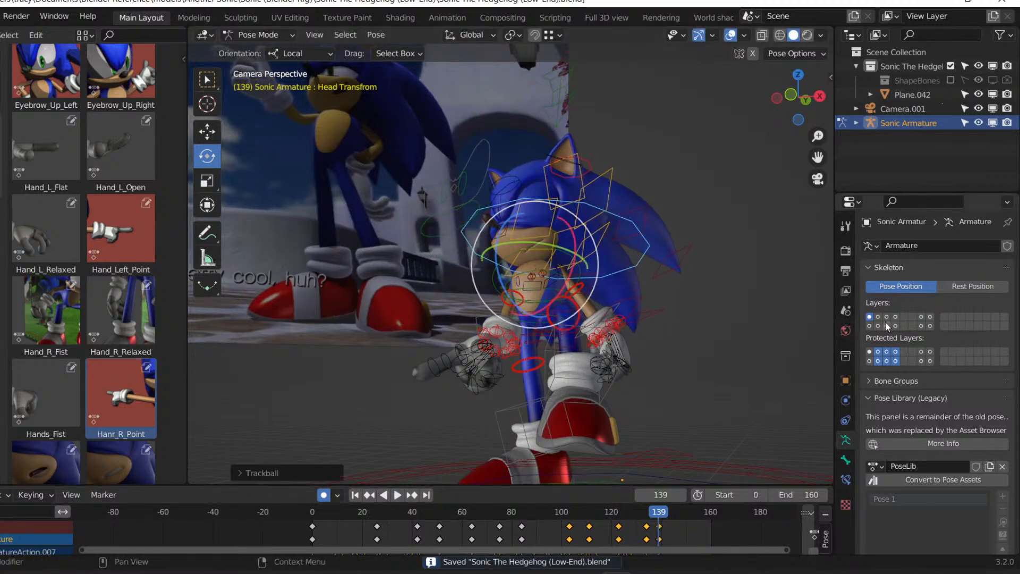
# Show the IK control layer, then rotate and move CTRL_Foot.L at frame 139 to plant the left foot on the ground beside the right one.
pyautogui.click(886, 325)
pyautogui.keyDown('shift'); pyautogui.moveTo(570, 366); pyautogui.dragTo(563, 278, button='middle'); pyautogui.keyUp('shift')
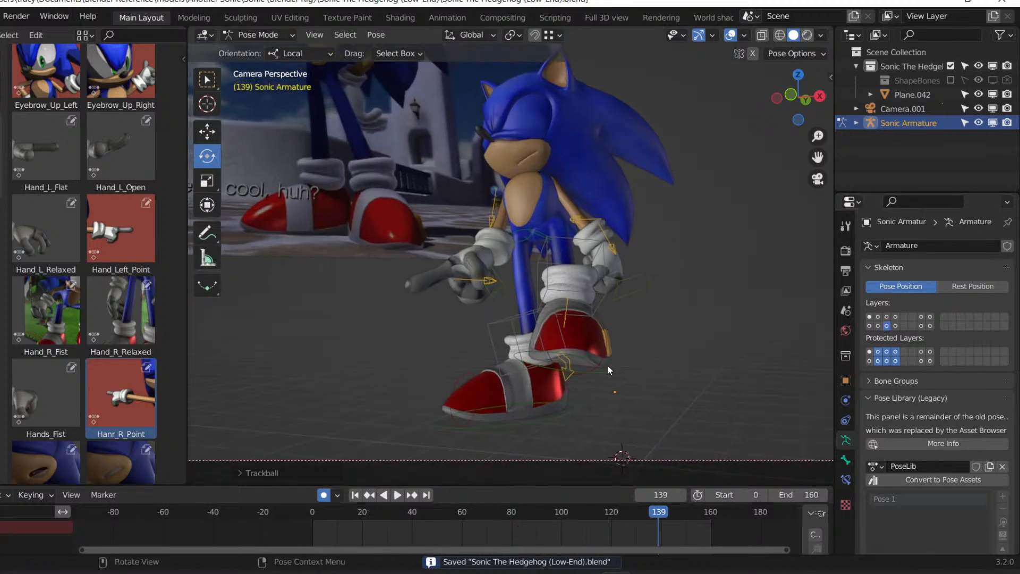
pyautogui.click(607, 365)
pyautogui.moveTo(635, 348); pyautogui.dragTo(664, 355)
pyautogui.press('g')
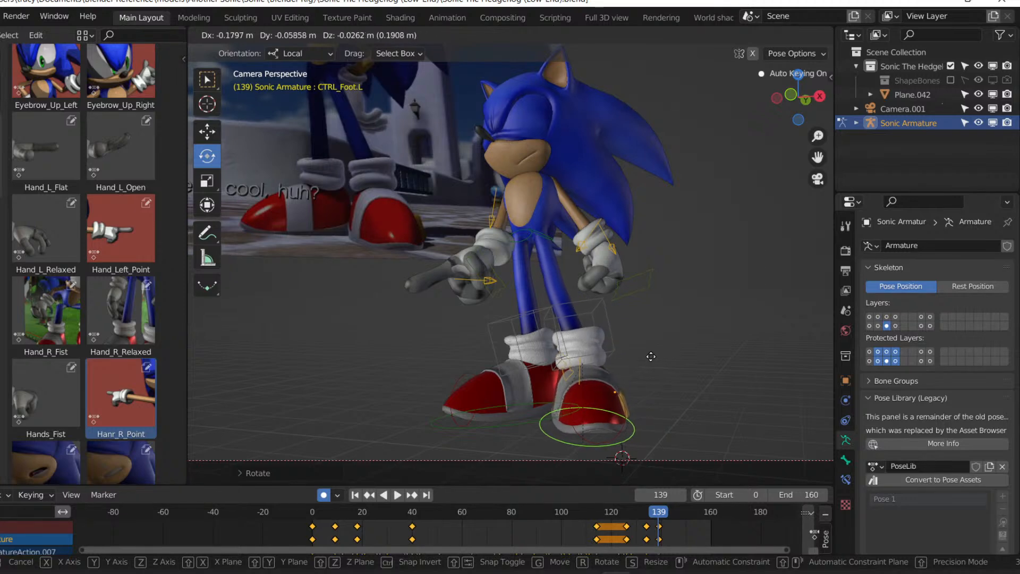
pyautogui.rightClick(652, 356)
pyautogui.press('g')
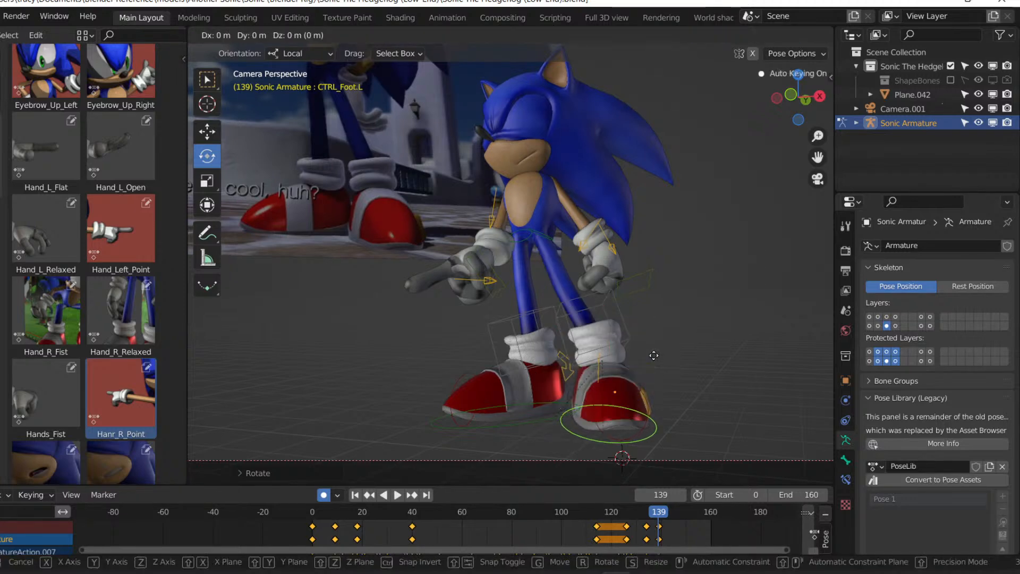
pyautogui.click(620, 354)
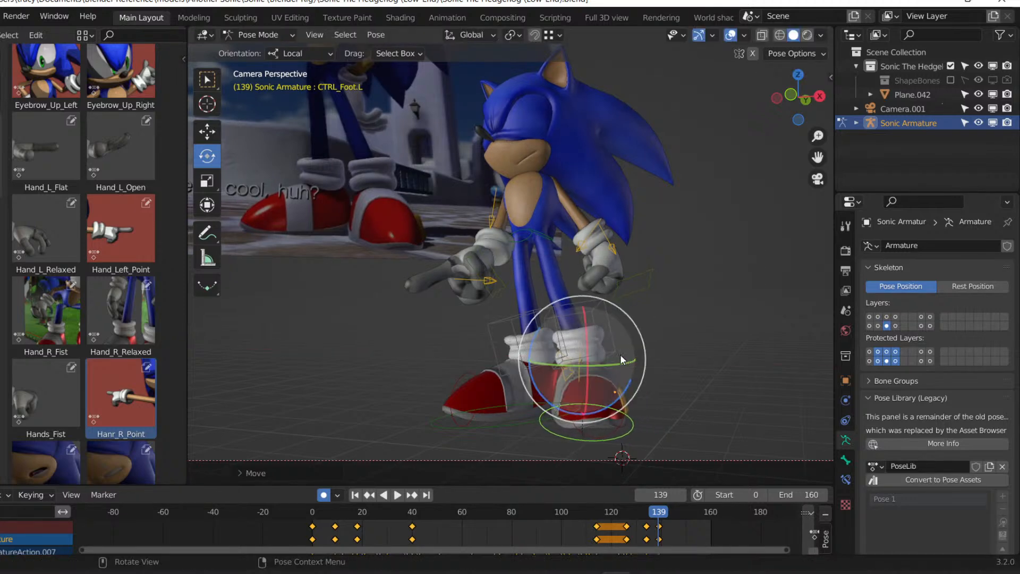
# Show the main control layer and lower the Hip Contrl bone slightly along the Z axis at frame 139.
pyautogui.click(869, 317)
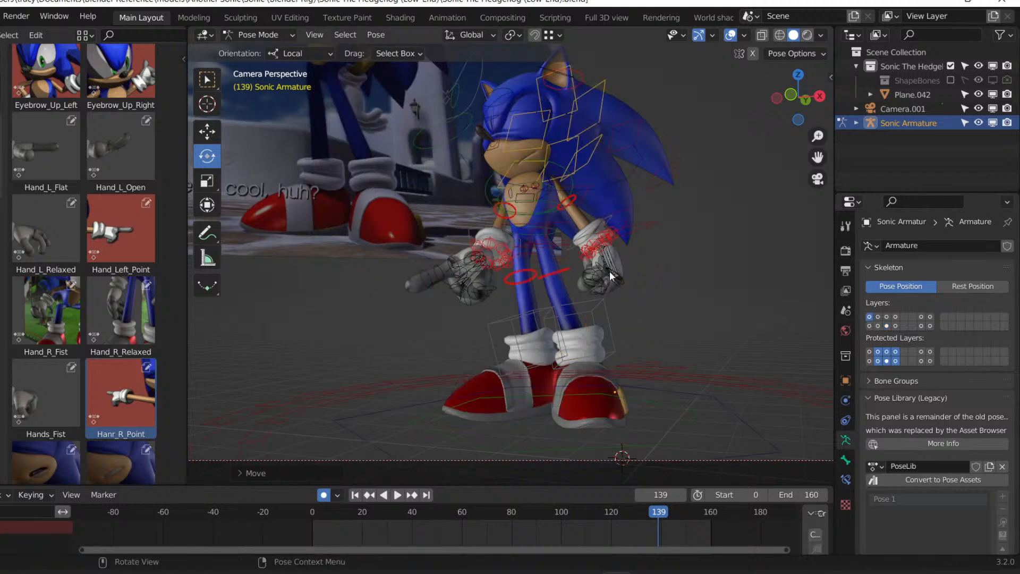
pyautogui.click(557, 229)
pyautogui.moveTo(557, 229); pyautogui.dragTo(557, 230)
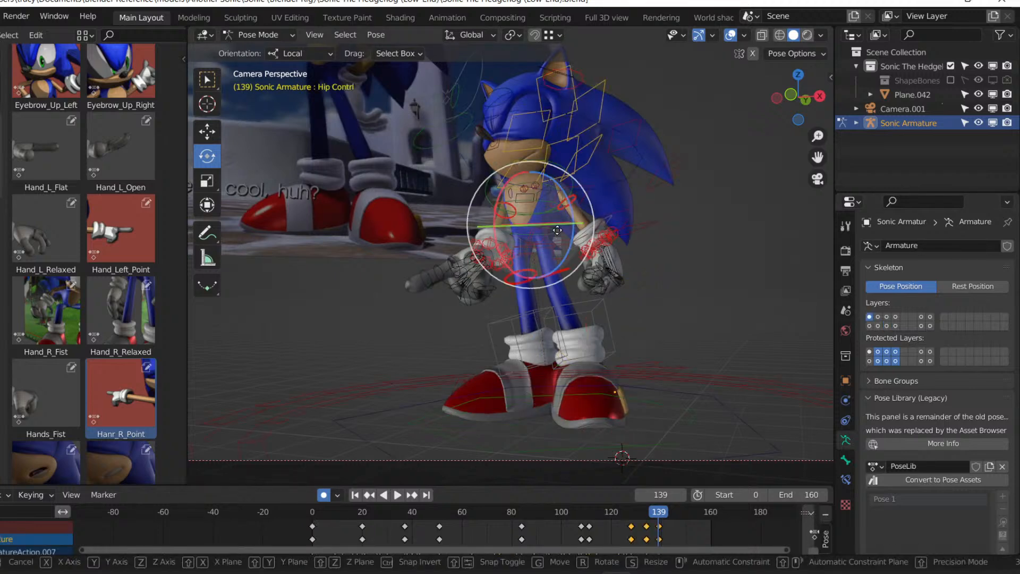
pyautogui.press('g')
pyautogui.press('z')
pyautogui.click(555, 232)
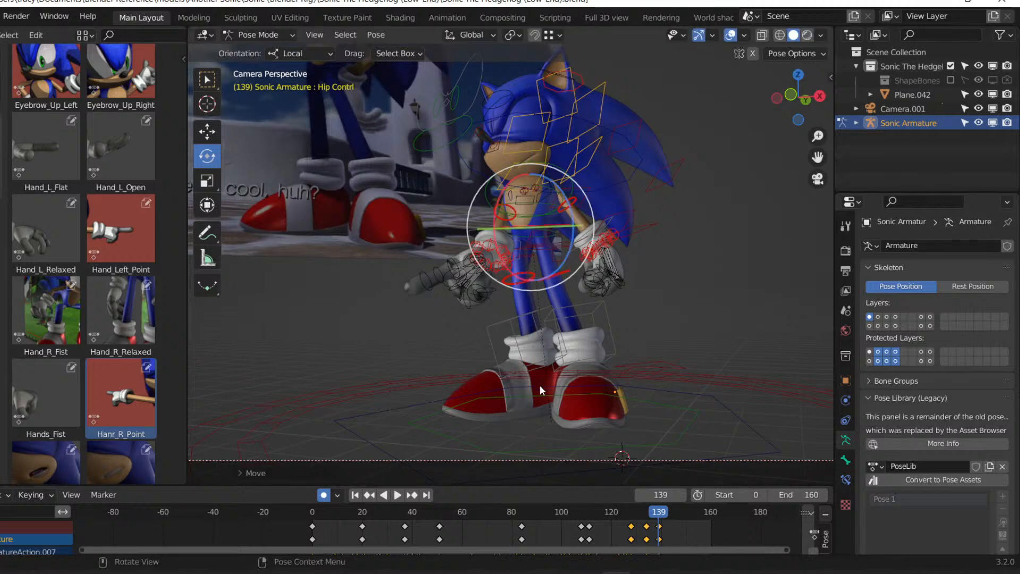
# Select CTRL_Foot.R on the IK layer and review the leg lowering by playing and scrubbing the animation around frames 108 to 149.
pyautogui.click(886, 326)
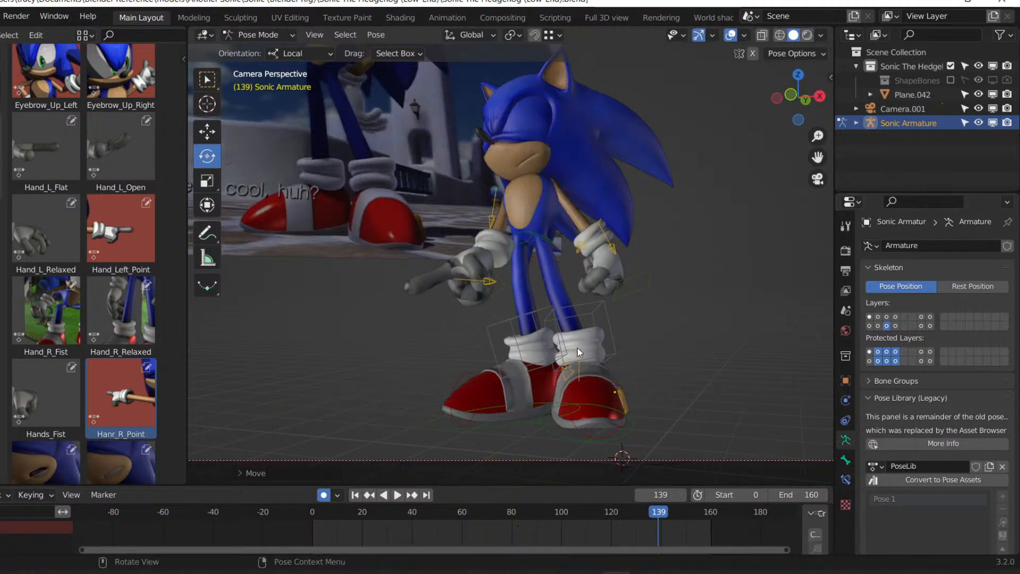
pyautogui.click(525, 420)
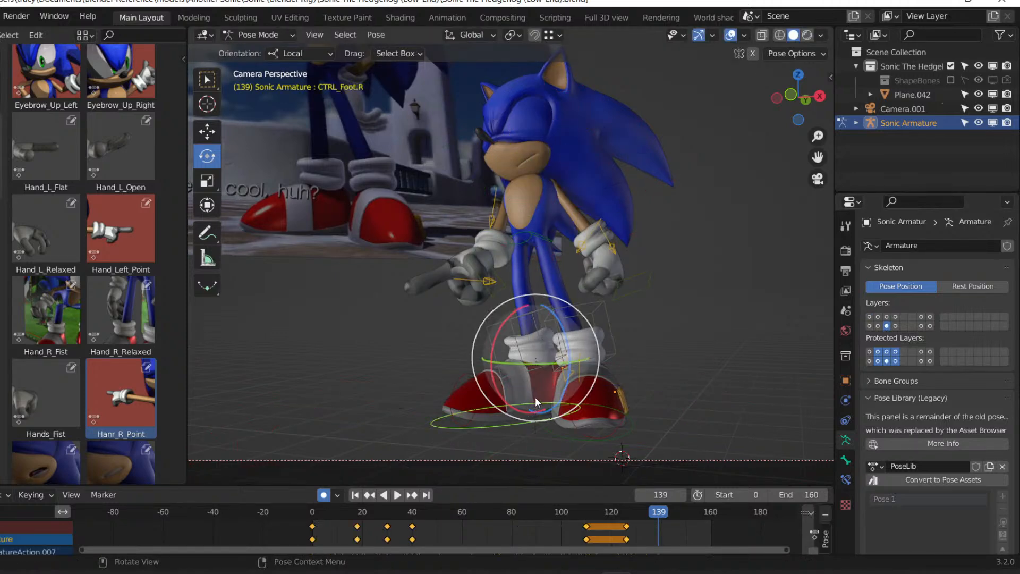
pyautogui.press('space')
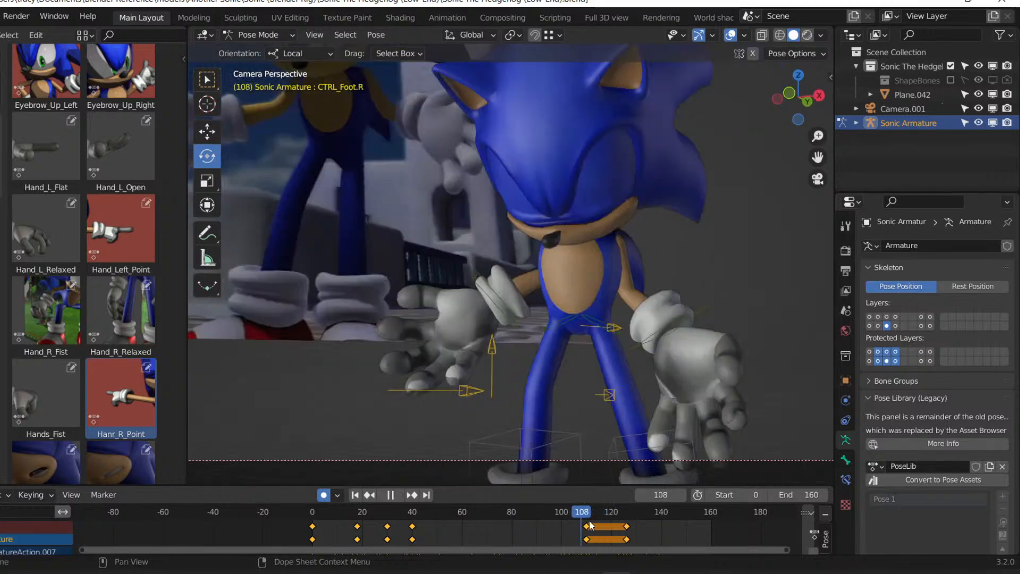
pyautogui.press('space')
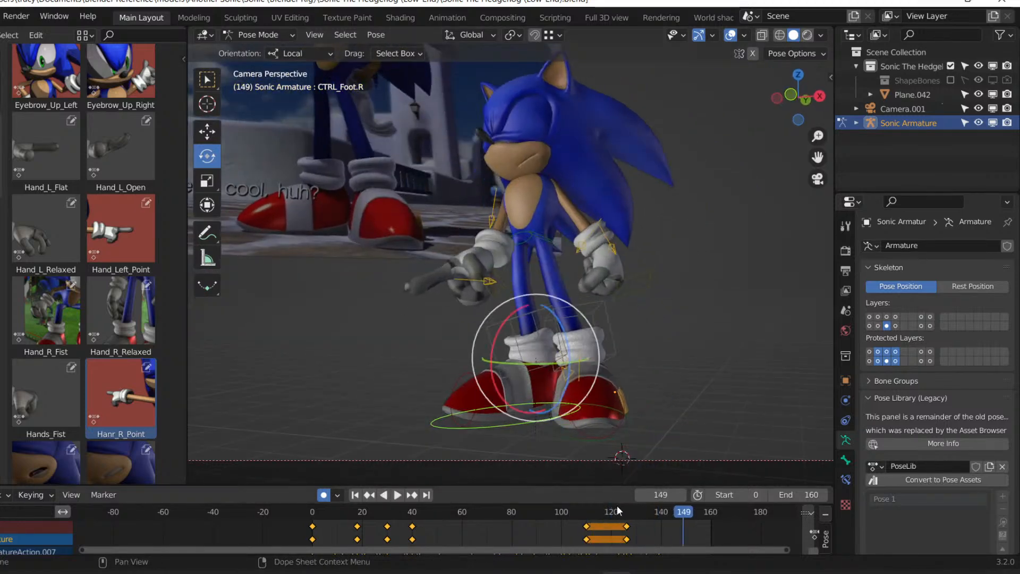
pyautogui.click(630, 515)
pyautogui.moveTo(631, 516)
pyautogui.mouseDown()
pyautogui.moveTo(658, 512)
pyautogui.moveTo(649, 516)
pyautogui.mouseUp()
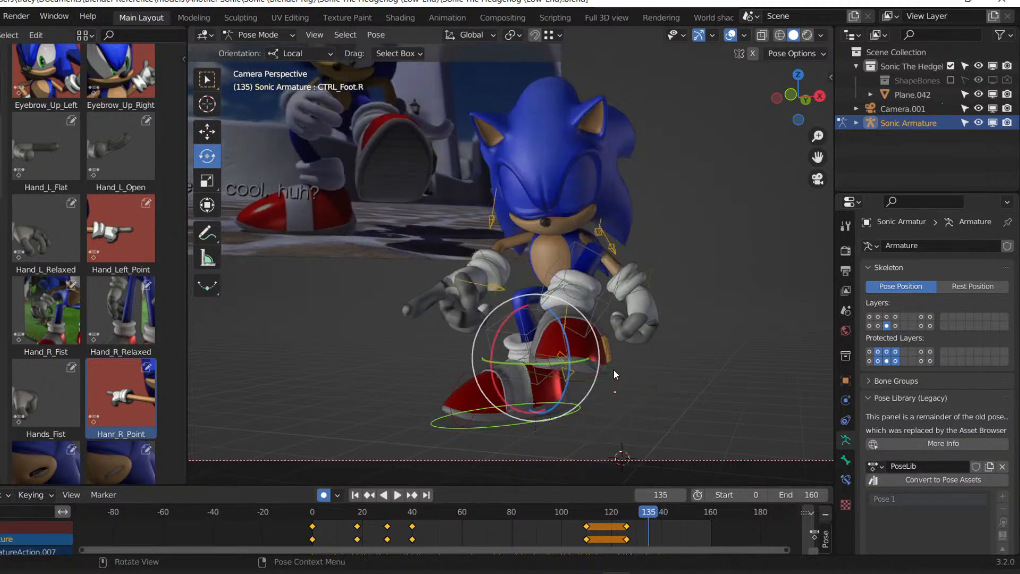
# Rotate CTRL_Foot.L at frame 134 to adjust the tilt of the raised left foot.
pyautogui.press('Left')
pyautogui.click(585, 324)
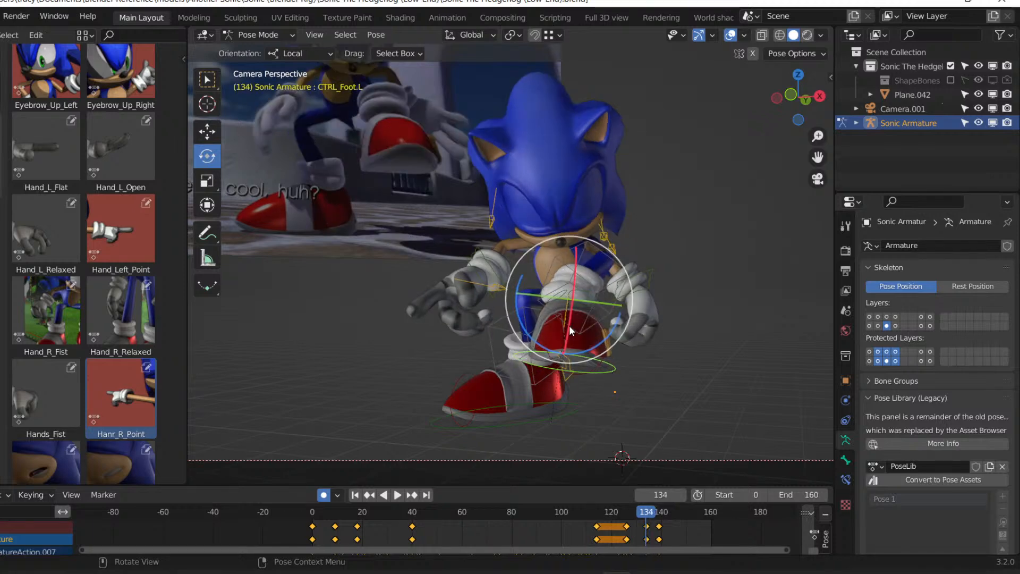
pyautogui.moveTo(569, 325); pyautogui.dragTo(573, 307)
# Play and scrub the animation to check the left foot's landing up to frame 139, and save the file there.
pyautogui.press('space')
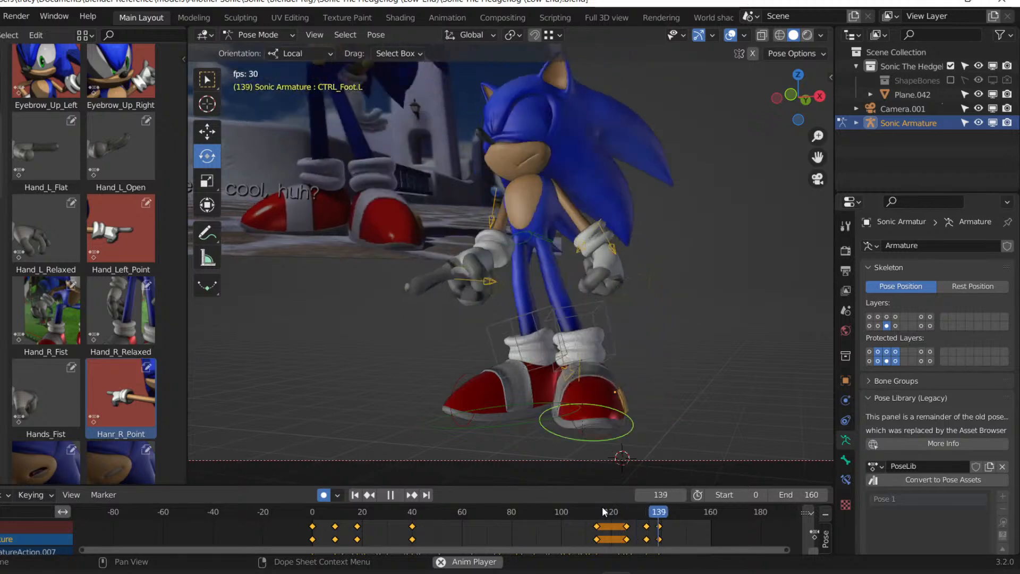
pyautogui.moveTo(620, 512); pyautogui.dragTo(657, 513)
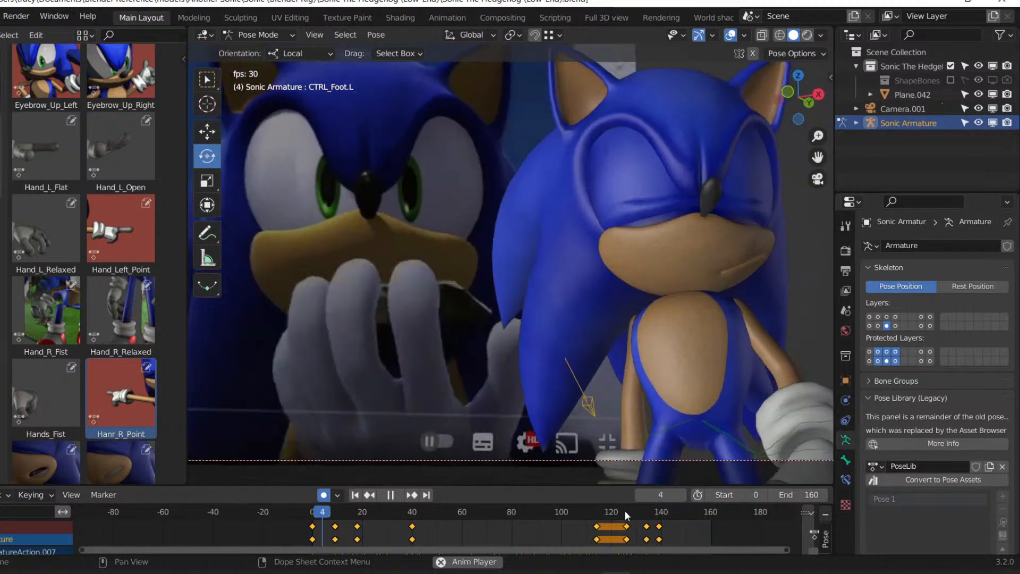
pyautogui.moveTo(627, 511); pyautogui.dragTo(653, 515)
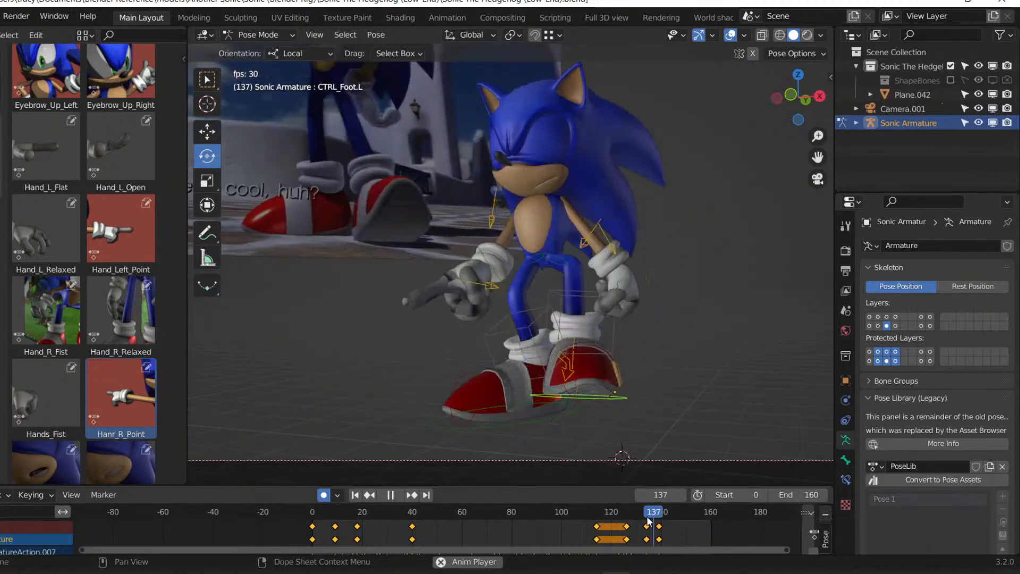
pyautogui.press('space')
pyautogui.click(659, 514)
pyautogui.hotkey('ctrl', 's')
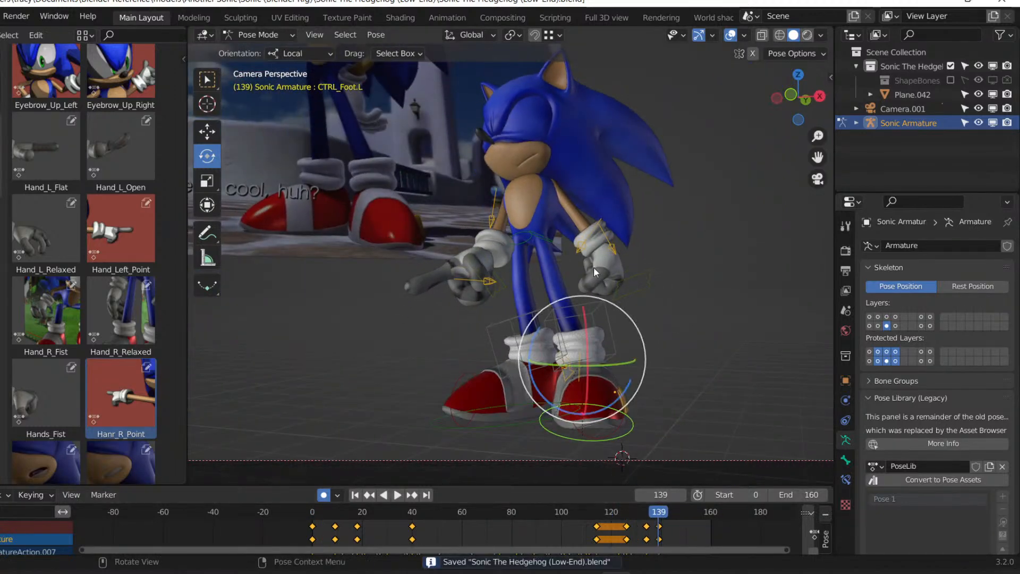
# Rotate the handIK_L control at frame 139 and move it in toward the left hip, working from several angles.
pyautogui.click(646, 306)
pyautogui.moveTo(653, 224); pyautogui.dragTo(579, 332, button='middle')
pyautogui.moveTo(579, 338); pyautogui.dragTo(611, 239)
pyautogui.moveTo(611, 239); pyautogui.dragTo(443, 301, button='middle')
pyautogui.press('g')
pyautogui.click(559, 330)
pyautogui.press('g')
pyautogui.click(346, 282)
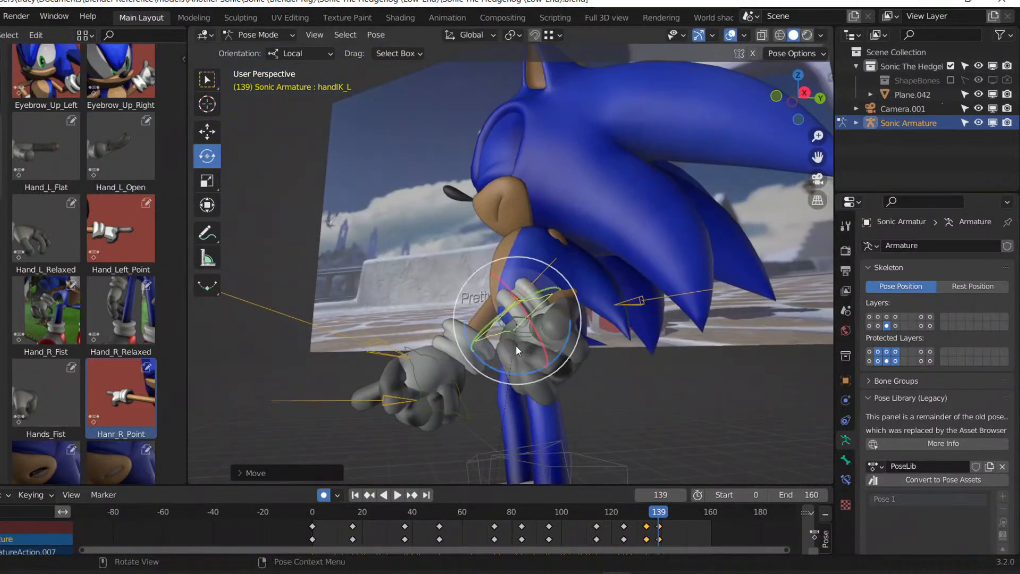
# Refine the handIK_L rotation and position at frame 139 so the left fist rests against the hip.
pyautogui.moveTo(345, 282); pyautogui.dragTo(536, 365, button='middle')
pyautogui.moveTo(537, 366)
pyautogui.mouseDown()
pyautogui.moveTo(532, 372)
pyautogui.moveTo(548, 361)
pyautogui.moveTo(542, 349)
pyautogui.mouseUp()
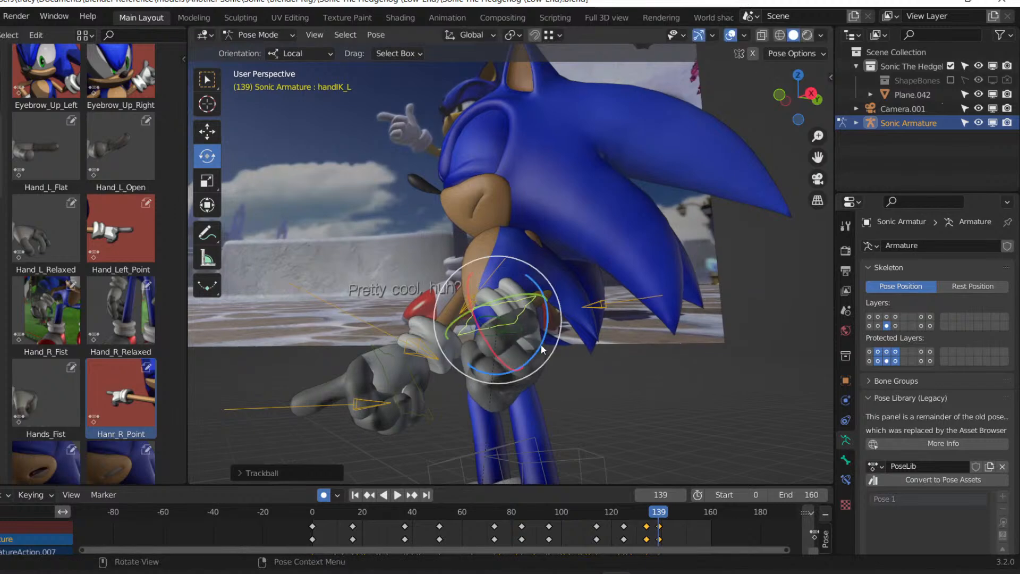
pyautogui.press('r')
pyautogui.click(548, 334)
pyautogui.press('g')
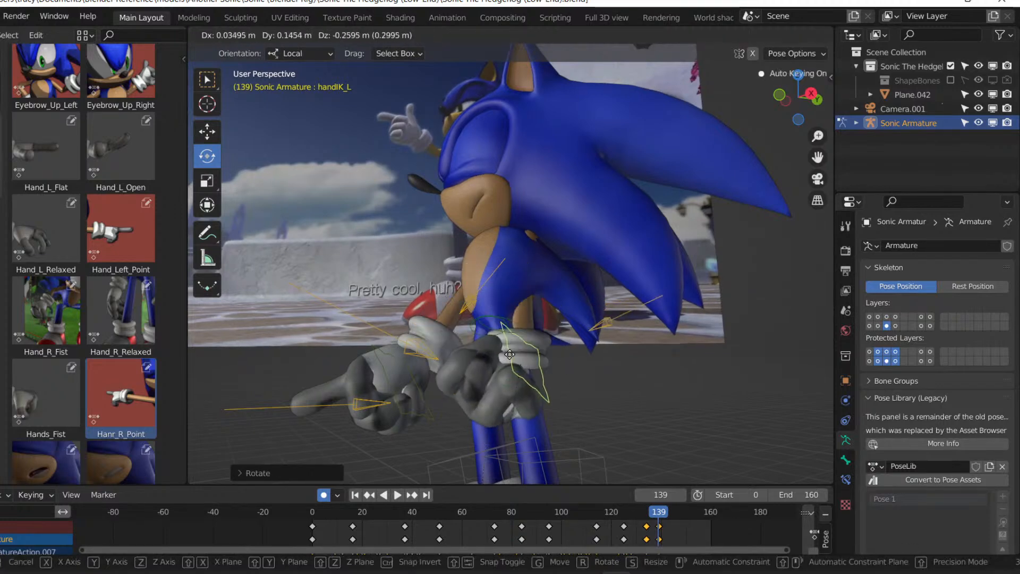
pyautogui.click(510, 326)
pyautogui.moveTo(504, 326)
pyautogui.mouseDown(button='middle')
pyautogui.moveTo(570, 336)
pyautogui.moveTo(521, 335)
pyautogui.mouseUp(button='middle')
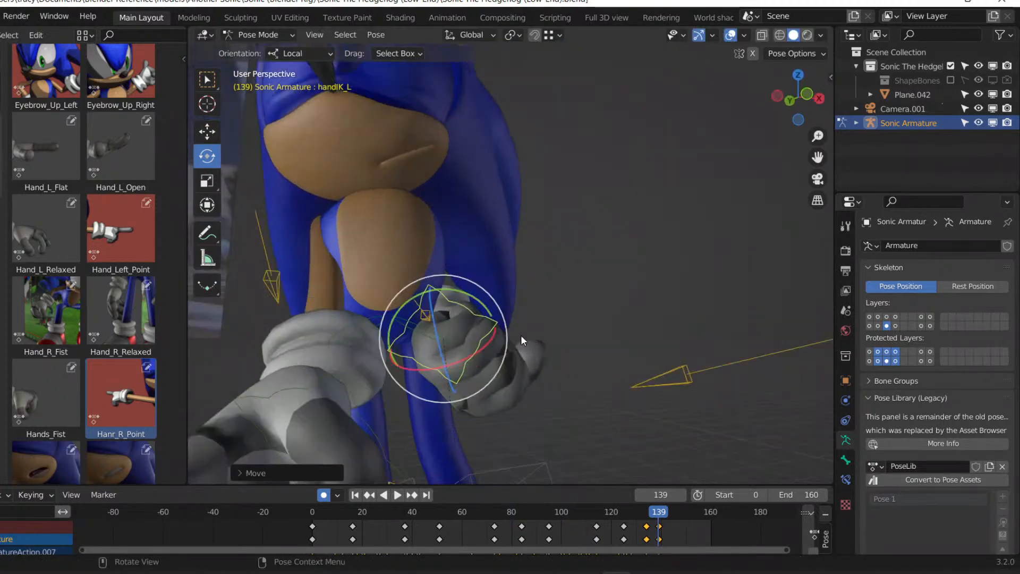
pyautogui.moveTo(462, 321); pyautogui.dragTo(467, 346)
pyautogui.moveTo(466, 346); pyautogui.dragTo(525, 343, button='middle')
# Move the ArmPole.L bone outward from the body at frame 139 to point the left elbow to the side.
pyautogui.click(585, 299)
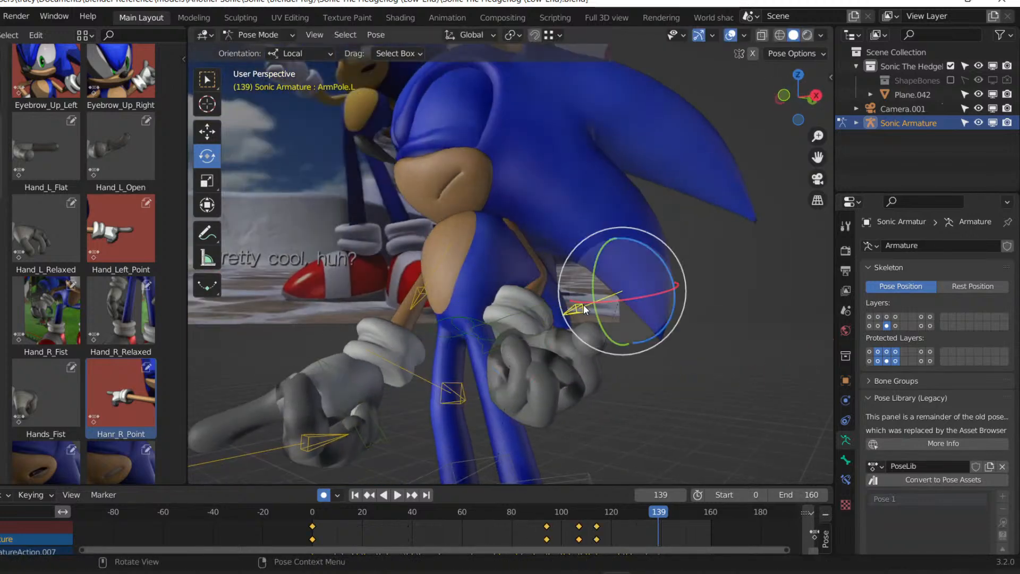
pyautogui.press('g')
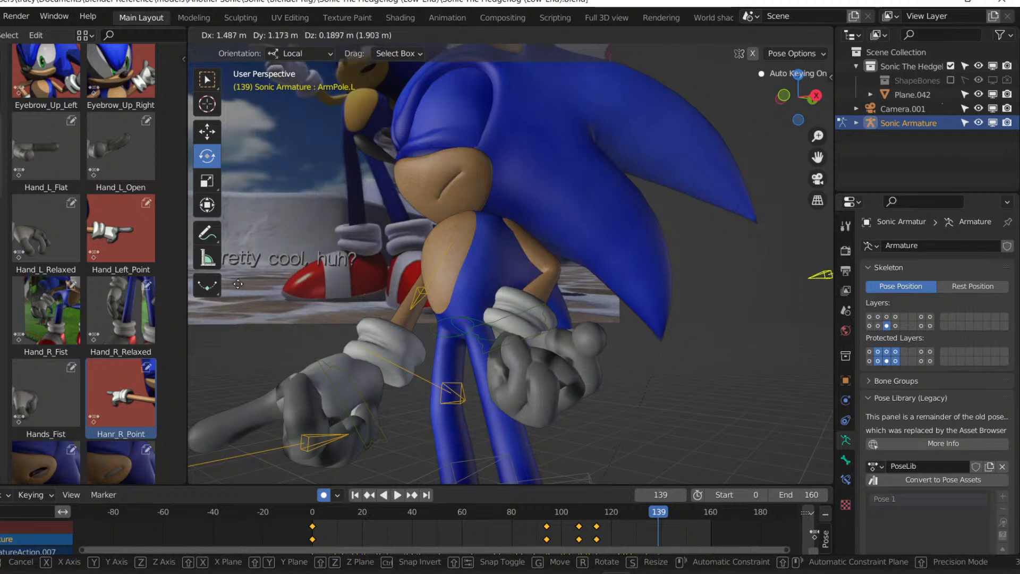
pyautogui.click(258, 291)
pyautogui.moveTo(257, 292); pyautogui.dragTo(454, 423, button='middle')
pyautogui.press('g')
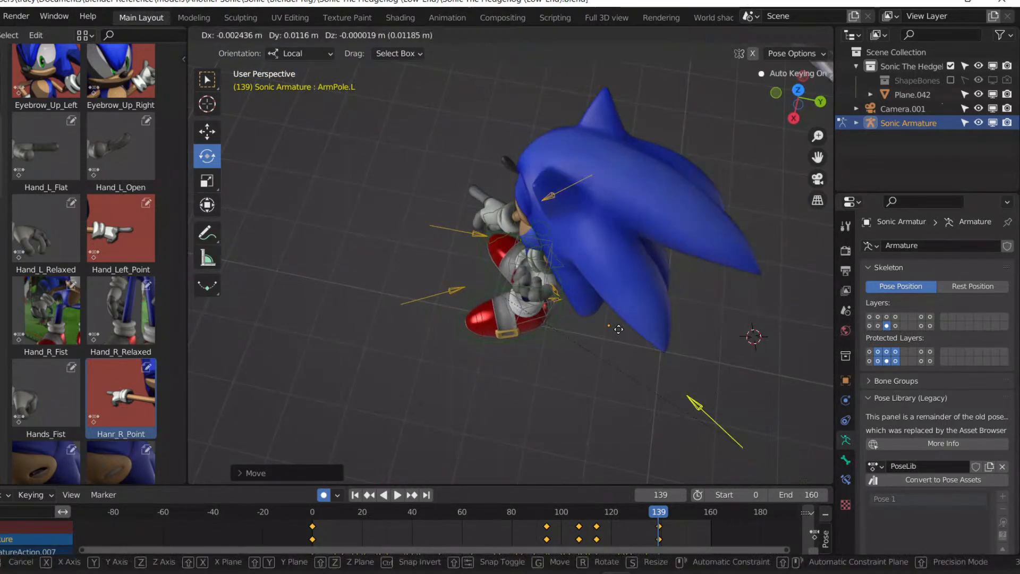
pyautogui.click(645, 296)
pyautogui.press('KP_0')
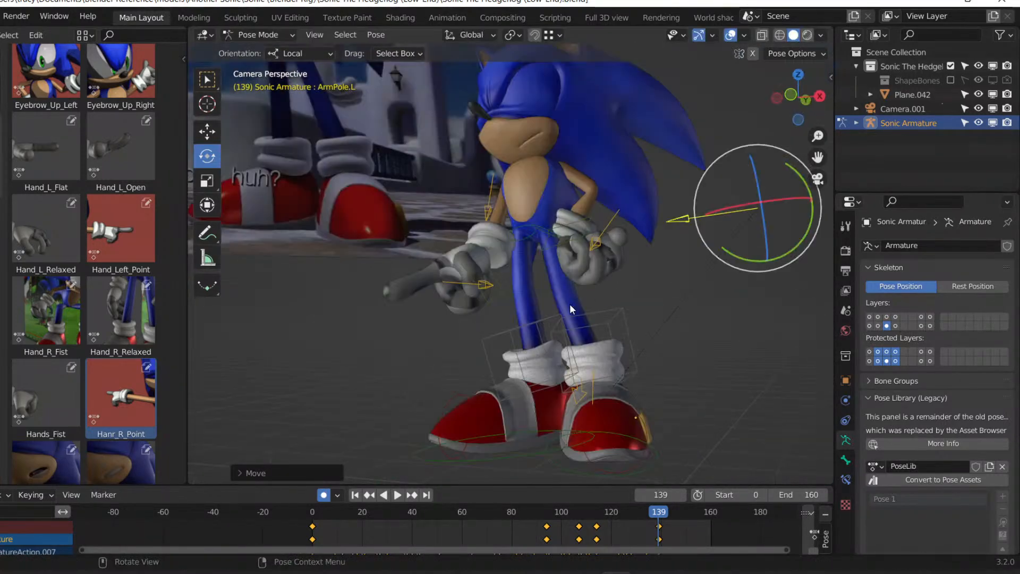
# Show the main control layer and rotate the Elbow_L bone at frame 139.
pyautogui.click(871, 317)
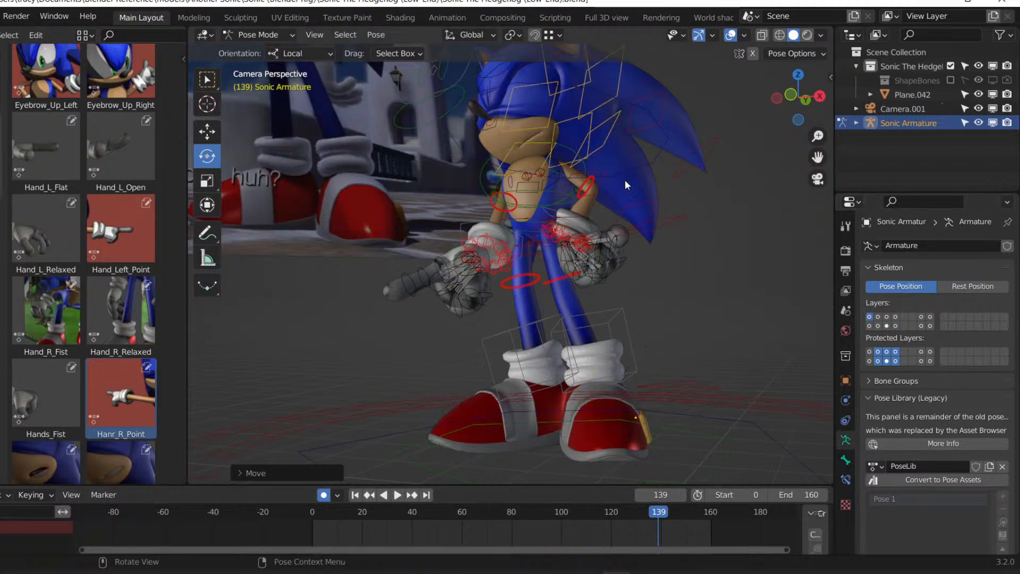
pyautogui.click(582, 194)
pyautogui.press('r')
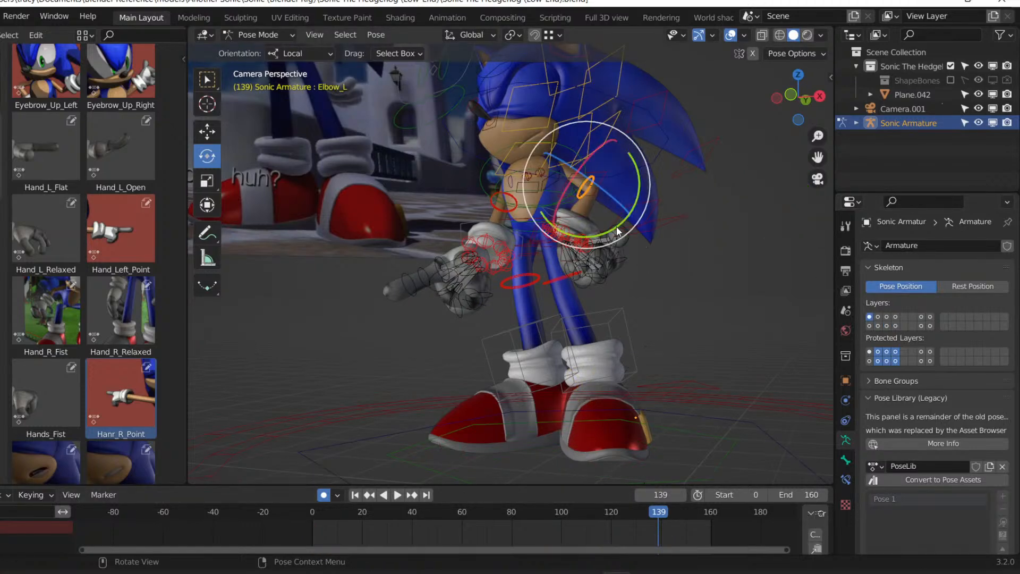
pyautogui.click(707, 377)
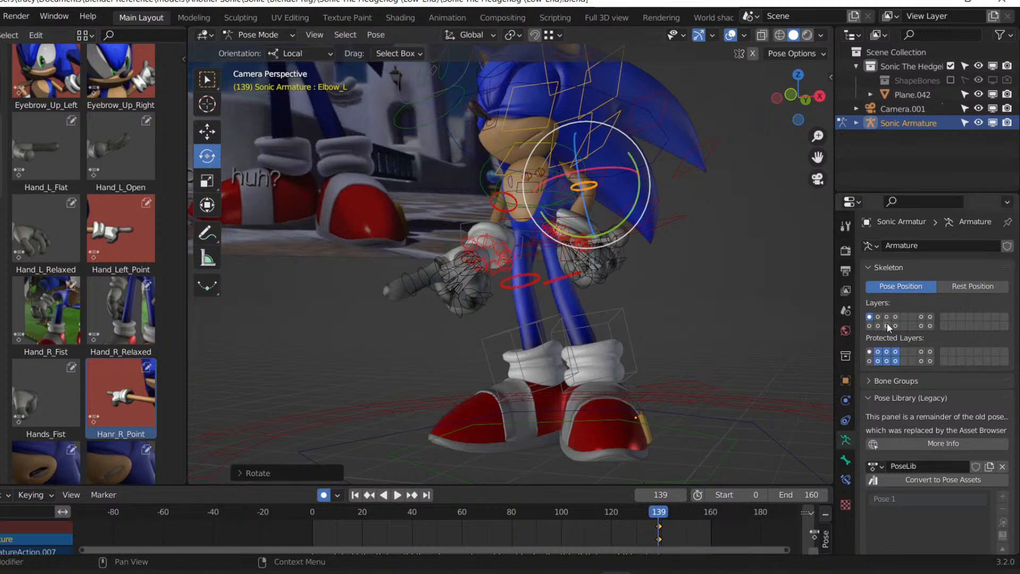
# Switch to the IK control layer, save the file, and review the whole animation in the camera view up to about frame 135.
pyautogui.click(888, 324)
pyautogui.hotkey('ctrl', 's')
pyautogui.moveTo(638, 519); pyautogui.dragTo(404, 495)
pyautogui.click(390, 494)
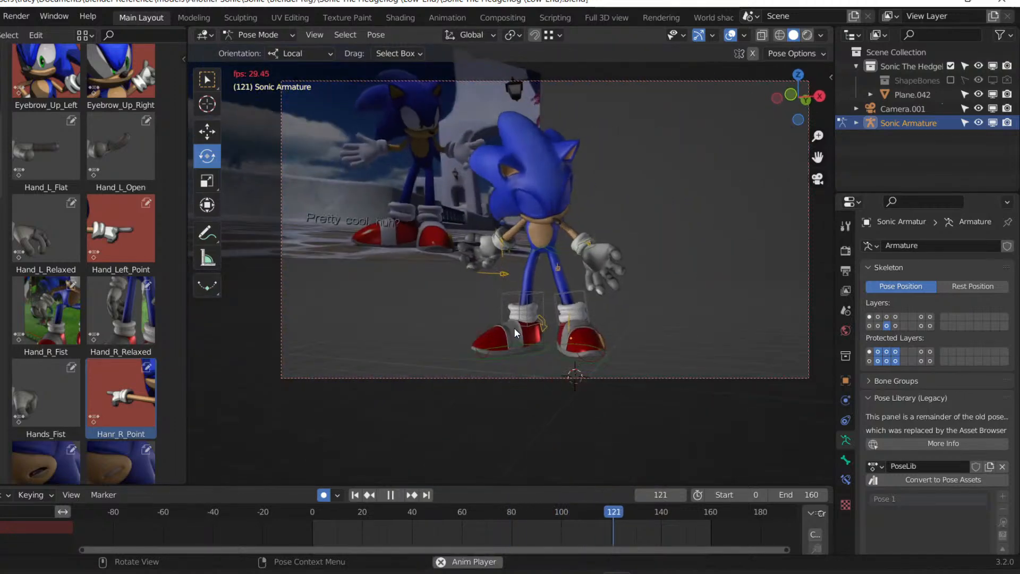
pyautogui.press('space')
pyautogui.click(594, 513)
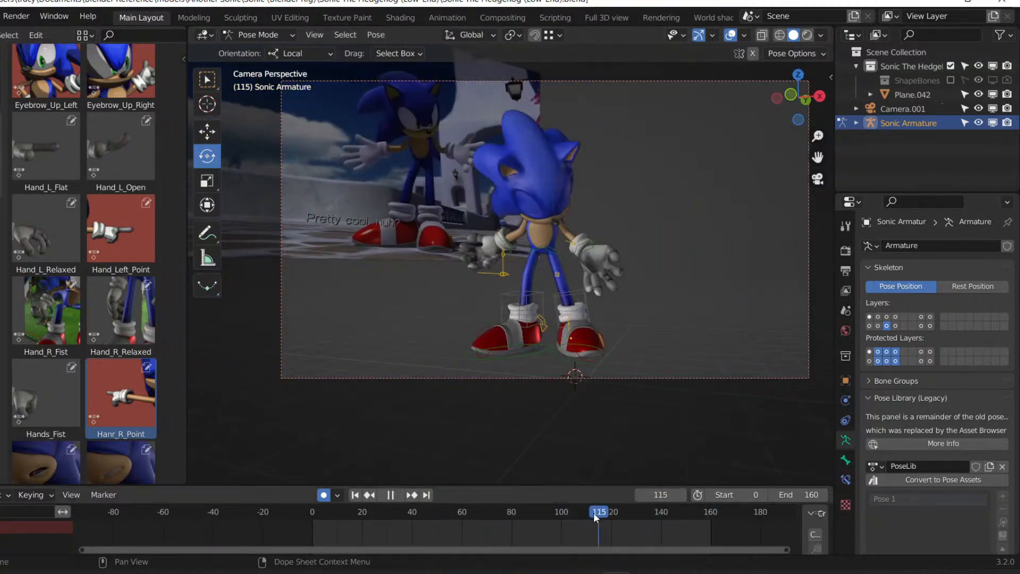
pyautogui.moveTo(594, 512); pyautogui.dragTo(648, 518)
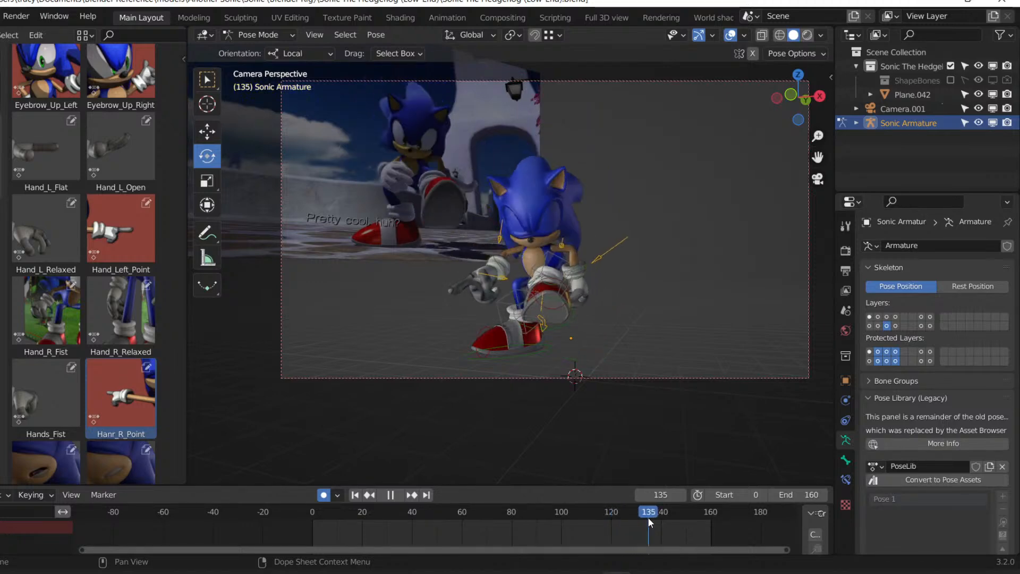
# Move the handIK_L bone about 0.28 m along global Y at frame 134, bringing the left hand behind the body.
pyautogui.click(586, 264)
pyautogui.moveTo(587, 264); pyautogui.dragTo(542, 288, button='middle')
pyautogui.press('Left')
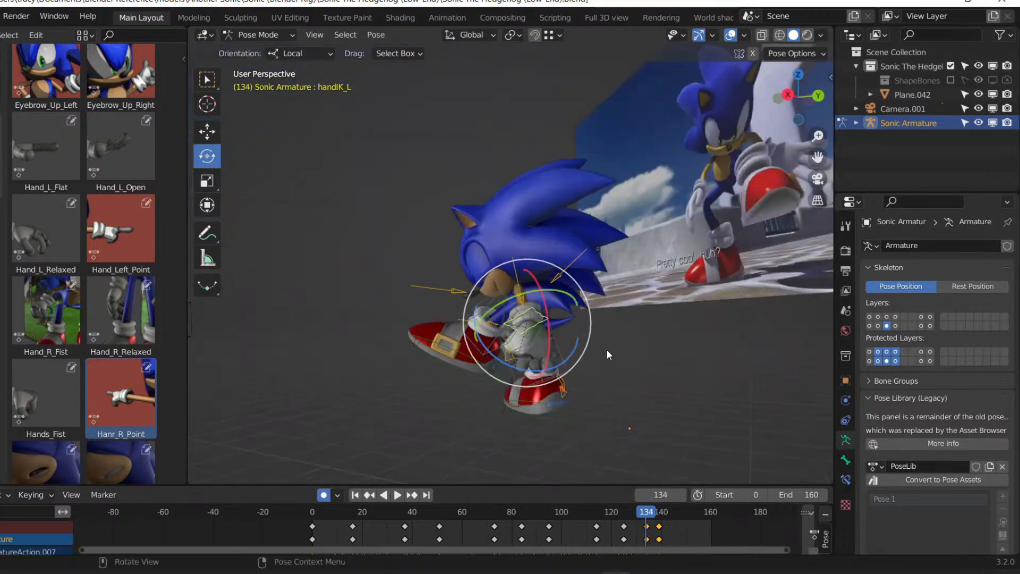
pyautogui.moveTo(607, 353); pyautogui.dragTo(648, 342, button='middle')
pyautogui.press('g')
pyautogui.press('y')
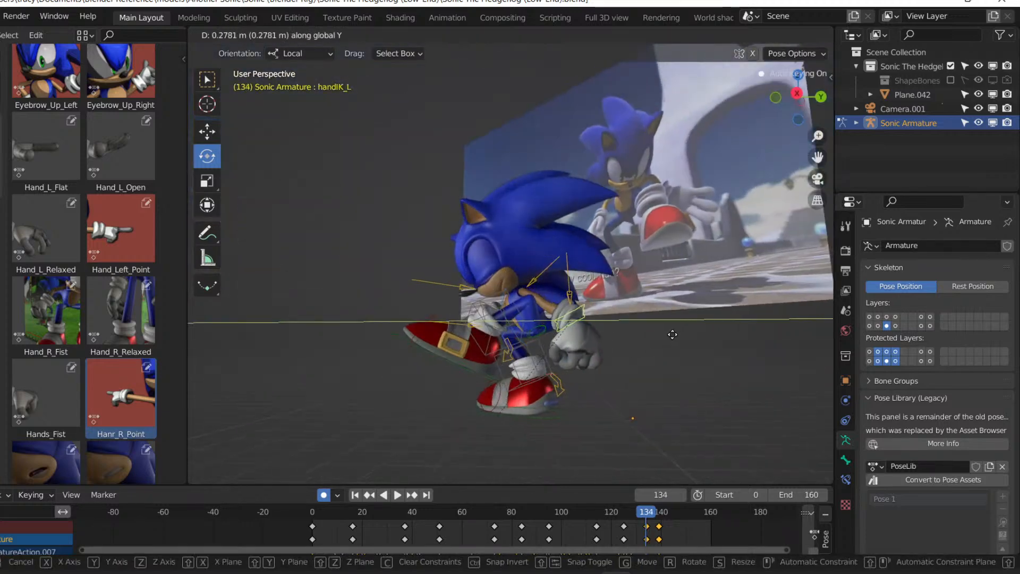
pyautogui.click(673, 334)
# Check the left hand's motion around frame 134 and adjust the handIK_L bone's height along global Z there.
pyautogui.moveTo(631, 515)
pyautogui.mouseDown()
pyautogui.moveTo(620, 513)
pyautogui.moveTo(647, 512)
pyautogui.mouseUp()
pyautogui.press('space')
pyautogui.press('space')
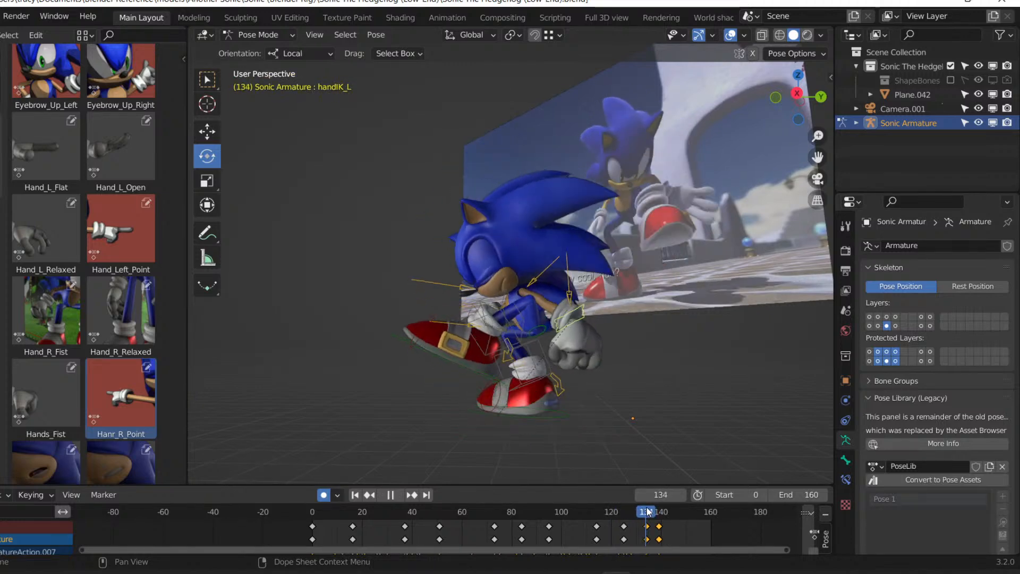
pyautogui.press('g')
pyautogui.press('z')
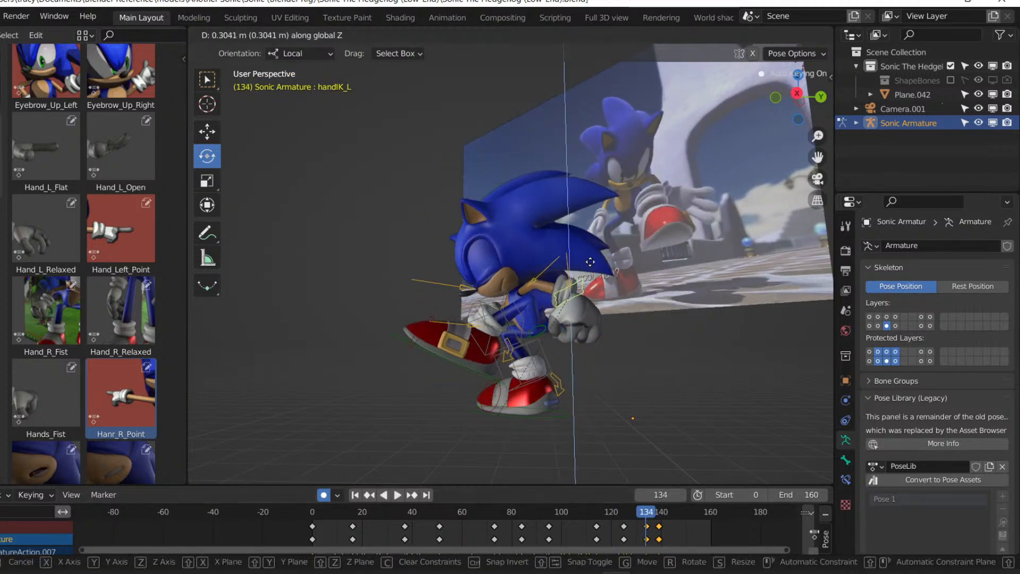
pyautogui.click(617, 322)
pyautogui.moveTo(616, 322); pyautogui.dragTo(622, 305)
# Play back the landing from about frame 119 in the camera view and stop at frame 138.
pyautogui.click(608, 513)
pyautogui.press('space')
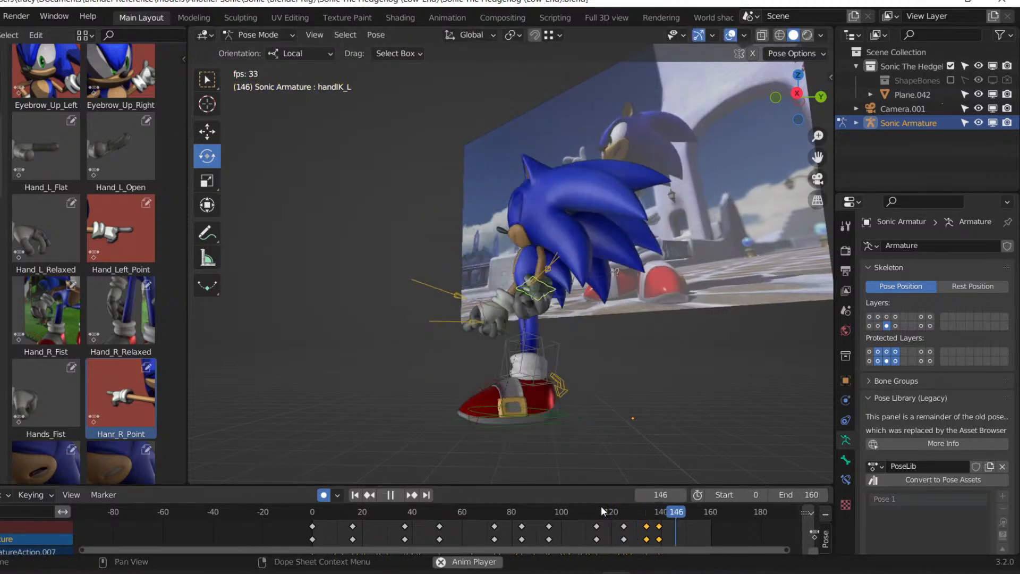
pyautogui.press('KP_0')
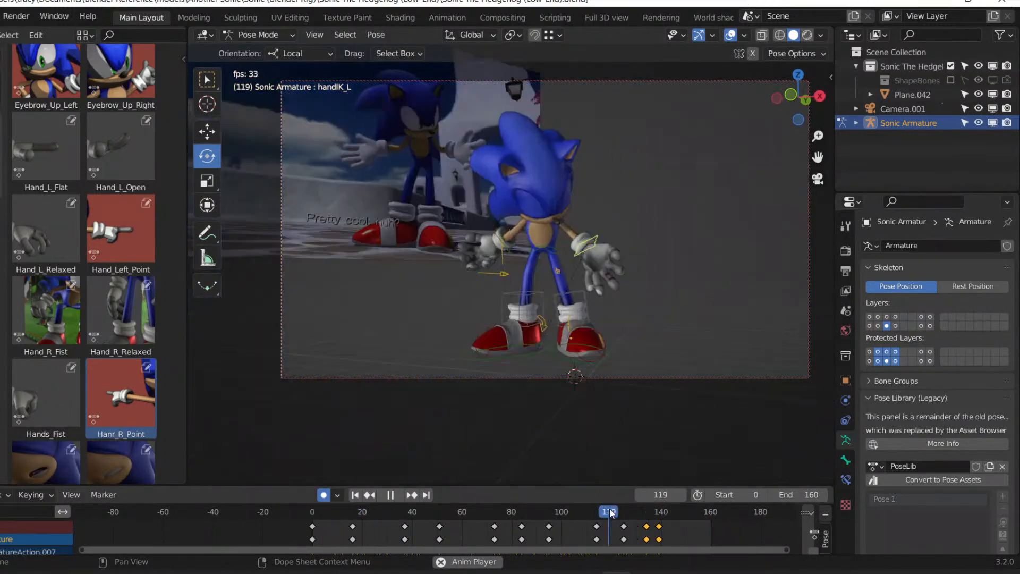
pyautogui.press('space')
pyautogui.press('space')
pyautogui.press('space')
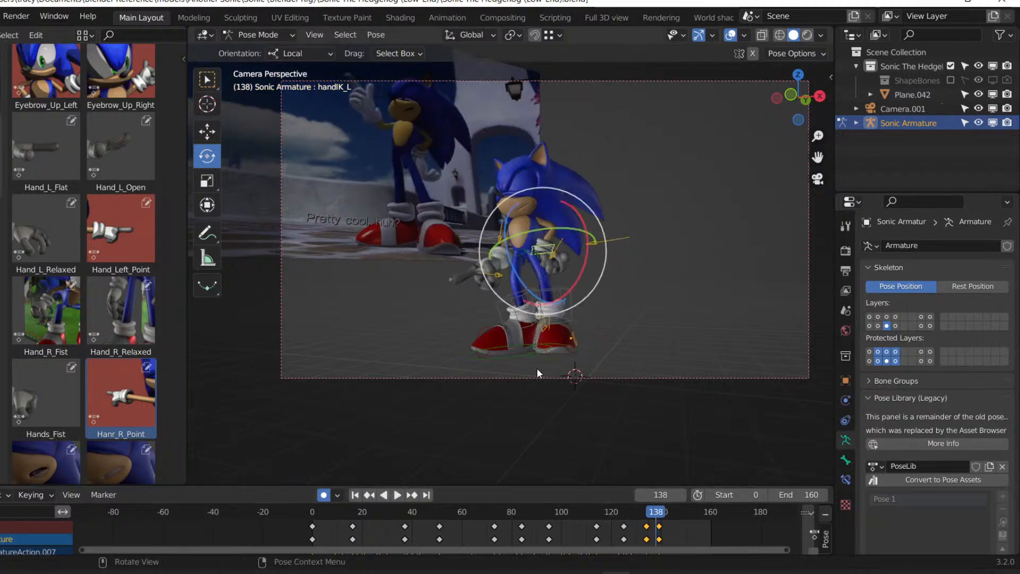
# Raise the handIK_R bone at frame 138 to lift the right pointing hand beside the chest.
pyautogui.click(504, 268)
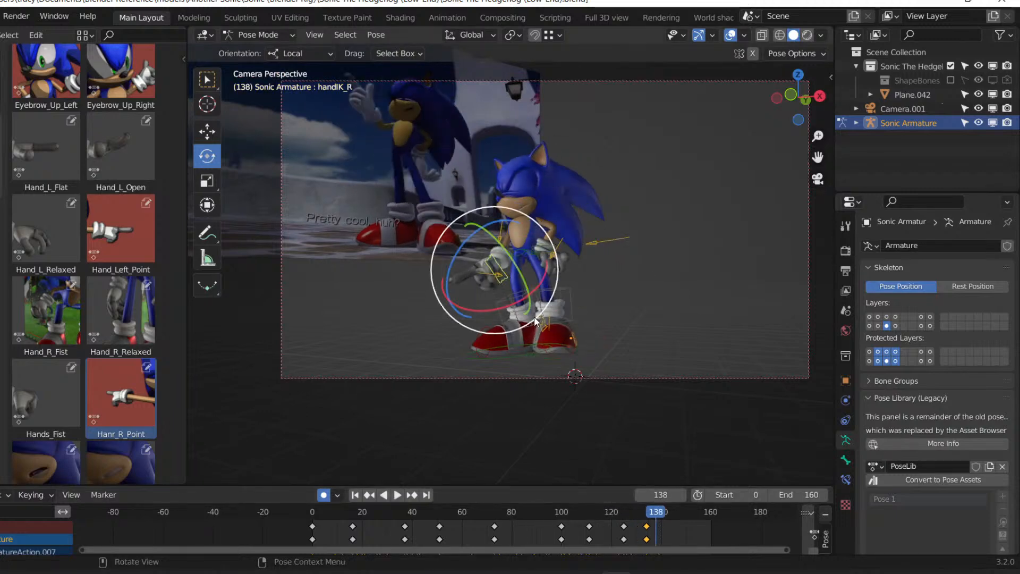
pyautogui.scroll(3, 482, 234)
pyautogui.press('g')
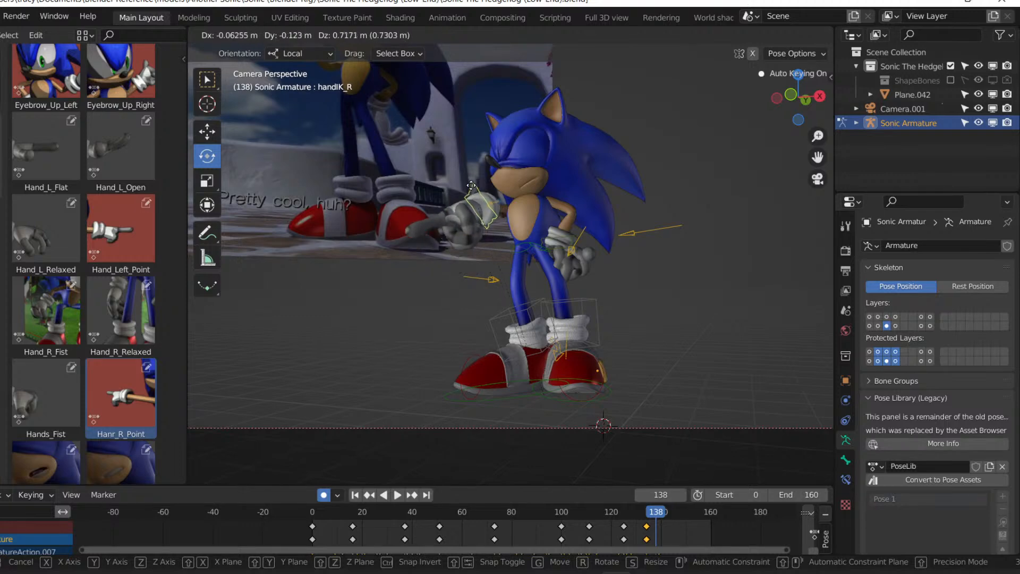
# Place the raised right hand IK control and rotate it freely at frame 138 to match the reference hand.
pyautogui.click(472, 177)
pyautogui.press('r')
pyautogui.press('r')
pyautogui.click(455, 146)
pyautogui.scroll(-2, 454, 144)
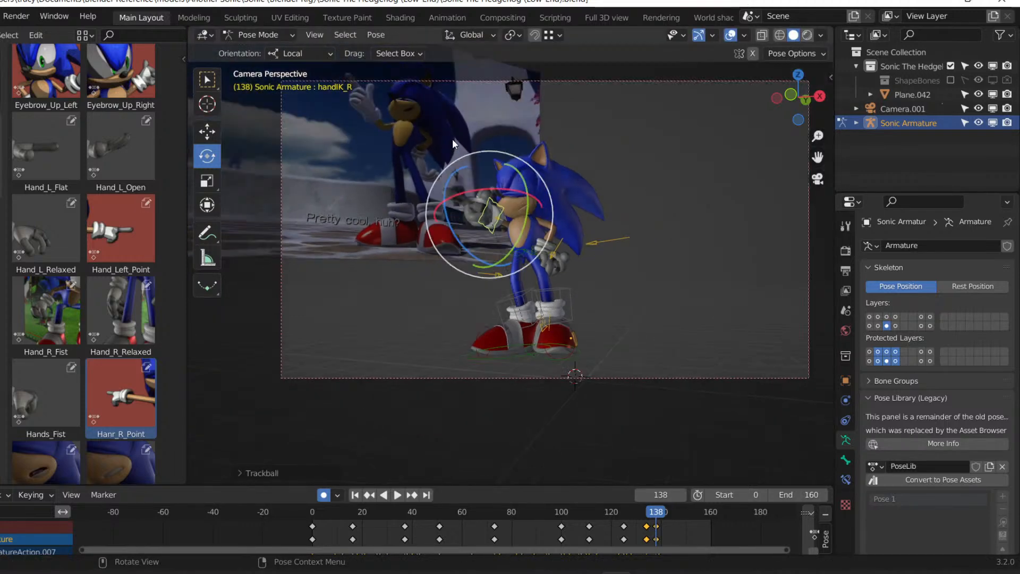
pyautogui.scroll(-1, 453, 143)
pyautogui.press('r')
pyautogui.press('r')
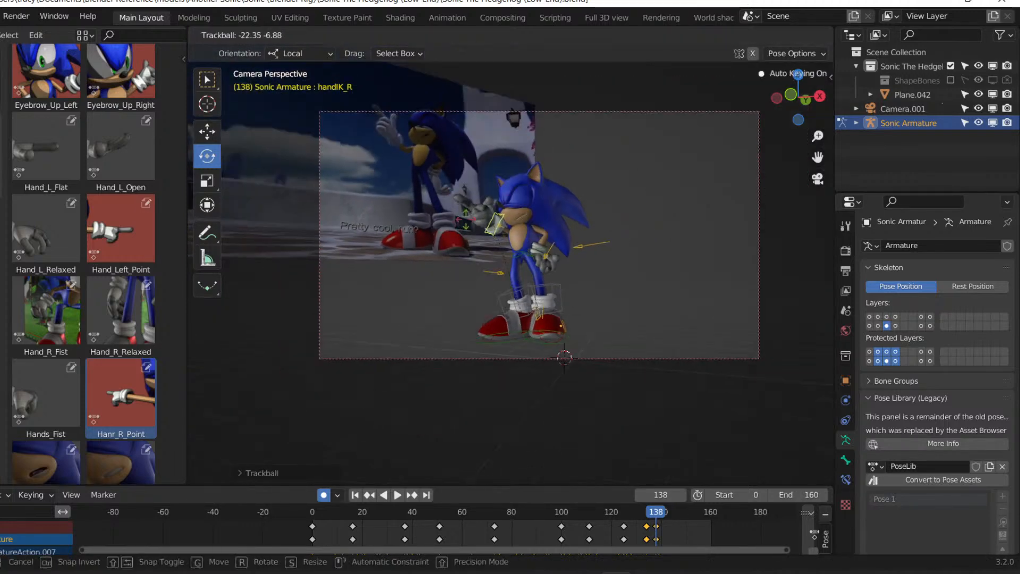
pyautogui.click(410, 258)
# Move the right arm's pole target down about 1 m at frame 138 to redirect the elbow.
pyautogui.moveTo(410, 258); pyautogui.dragTo(601, 264, button='middle')
pyautogui.click(530, 230)
pyautogui.press('g')
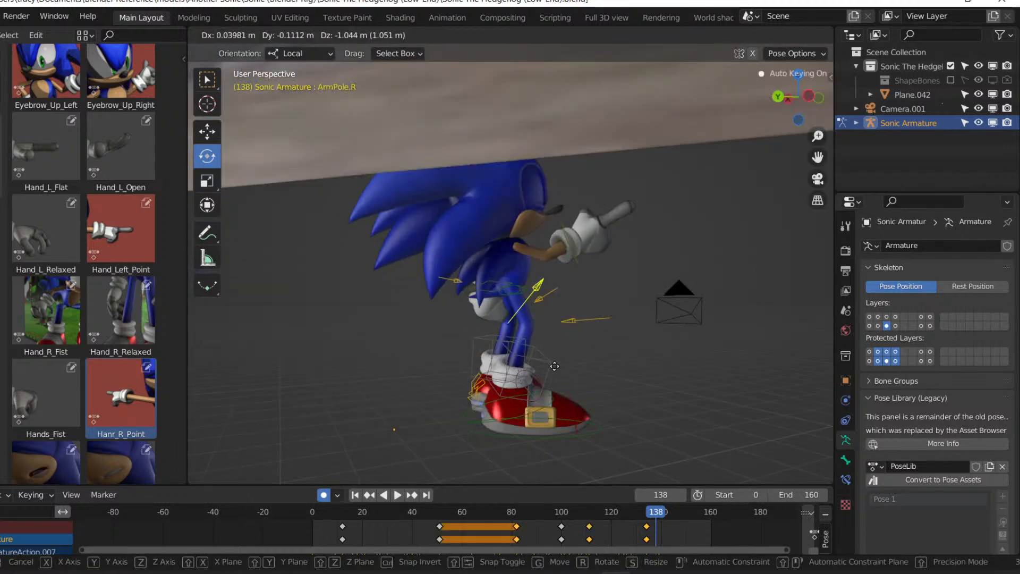
pyautogui.click(524, 349)
pyautogui.press('KP_0')
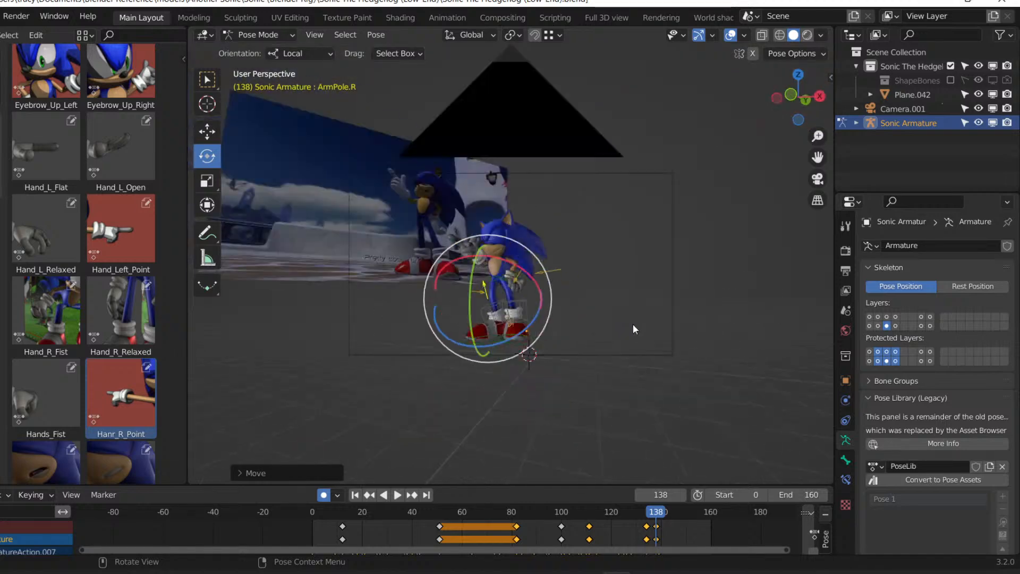
# Play the animation past frame 138, scrub back to frame 140 and save the file.
pyautogui.press('space')
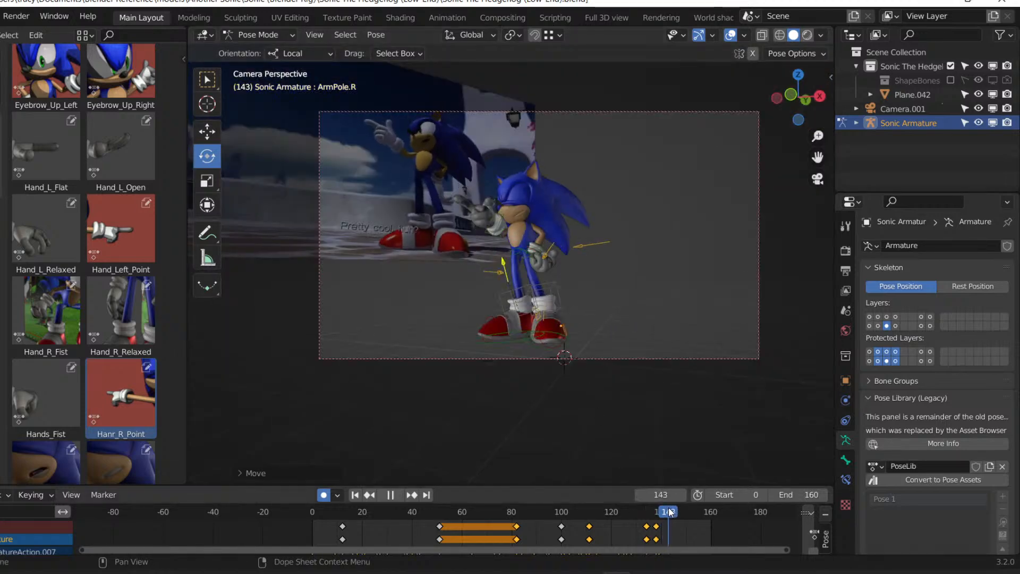
pyautogui.moveTo(666, 513)
pyautogui.mouseDown()
pyautogui.moveTo(649, 514)
pyautogui.moveTo(661, 513)
pyautogui.mouseUp()
pyautogui.hotkey('ctrl', 's')
# Show the first bone layer, select the hip control and shift its last keyframe to frame 138.
pyautogui.click(869, 317)
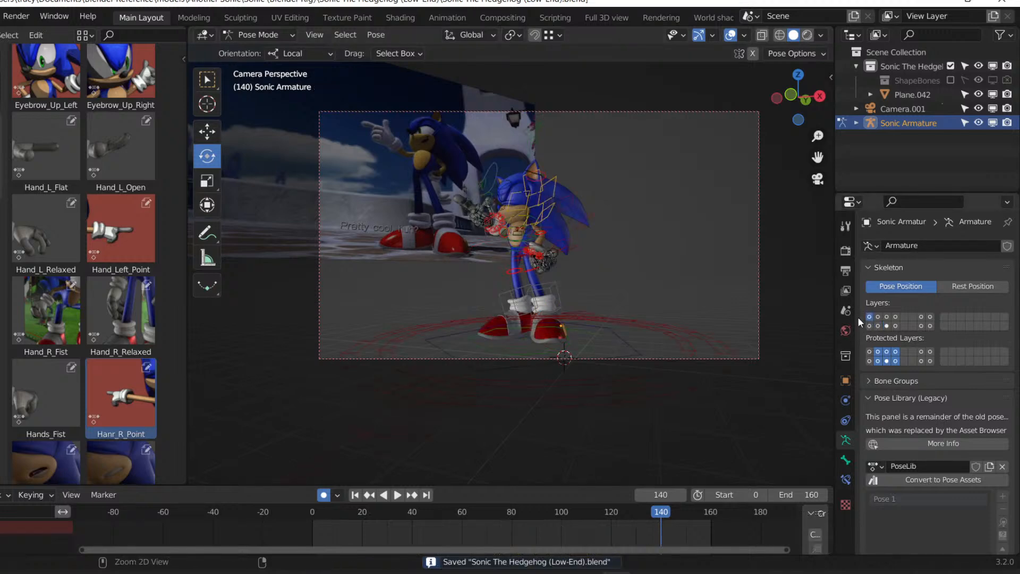
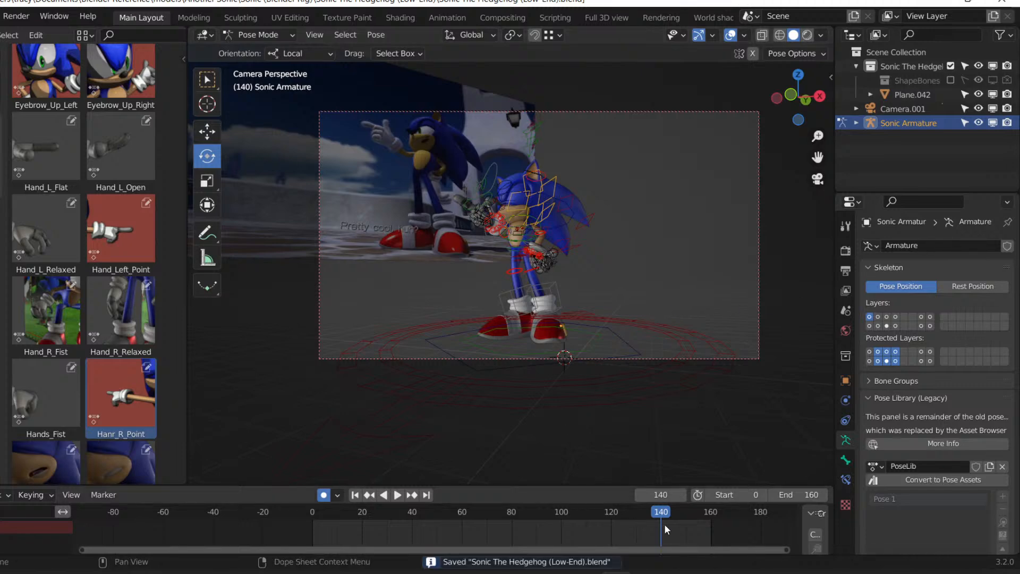
pyautogui.moveTo(659, 513); pyautogui.dragTo(656, 517)
pyautogui.scroll(5, 493, 295)
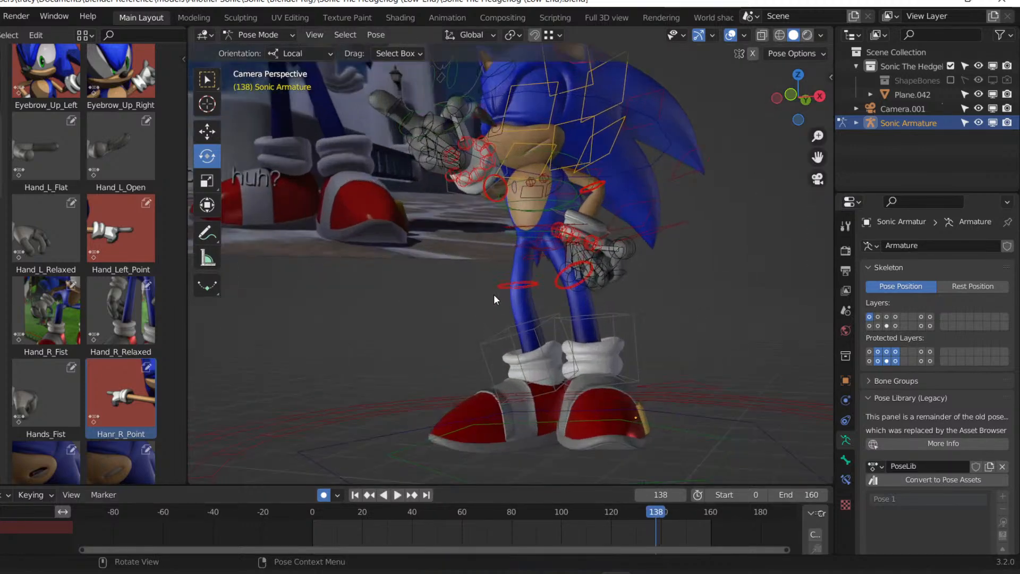
pyautogui.click(512, 225)
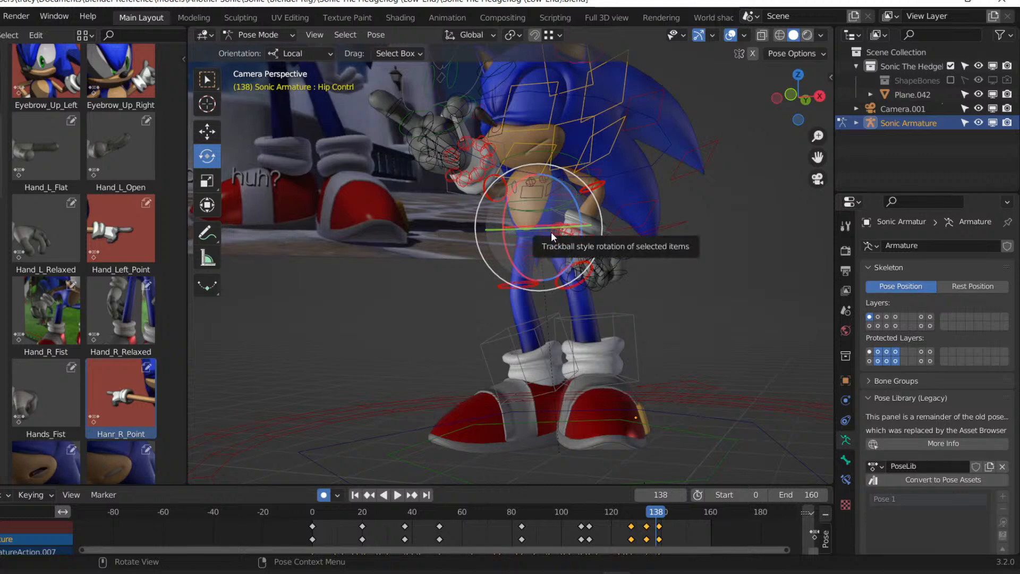
pyautogui.press('Left')
pyautogui.press('Right')
pyautogui.press('Right')
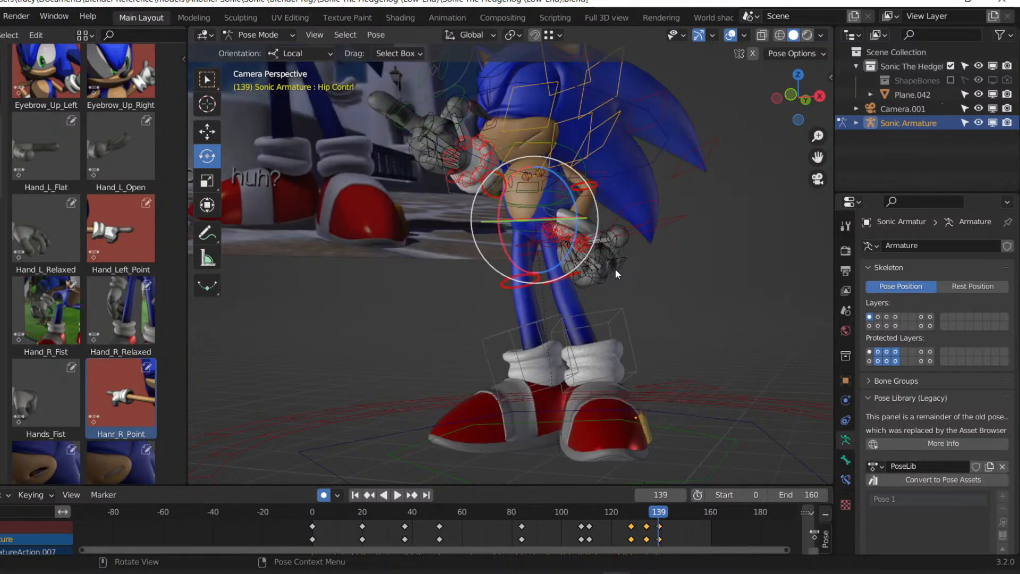
pyautogui.click(660, 529)
pyautogui.press('Left')
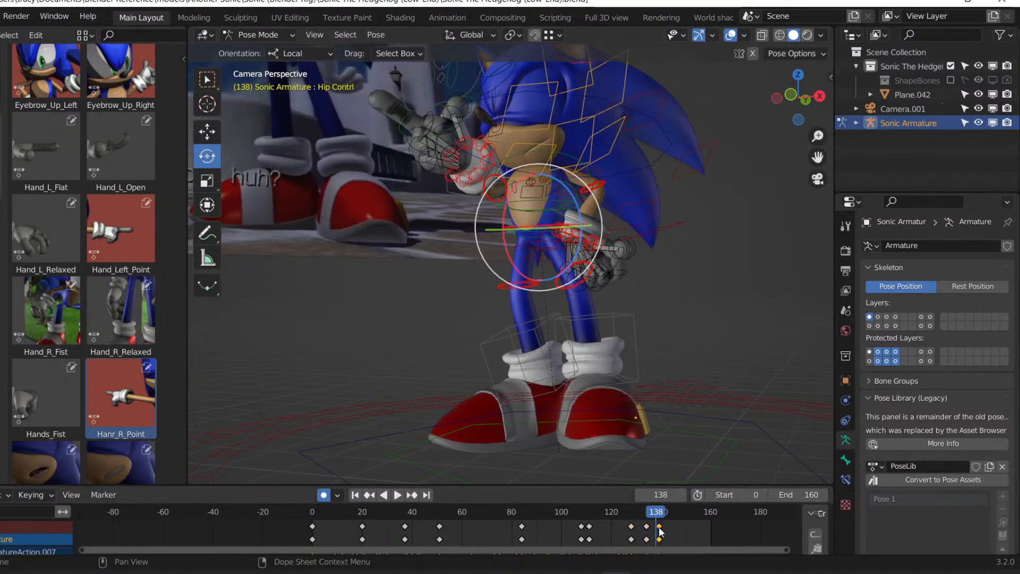
pyautogui.press('g')
pyautogui.click(657, 530)
pyautogui.scroll(-3, 560, 275)
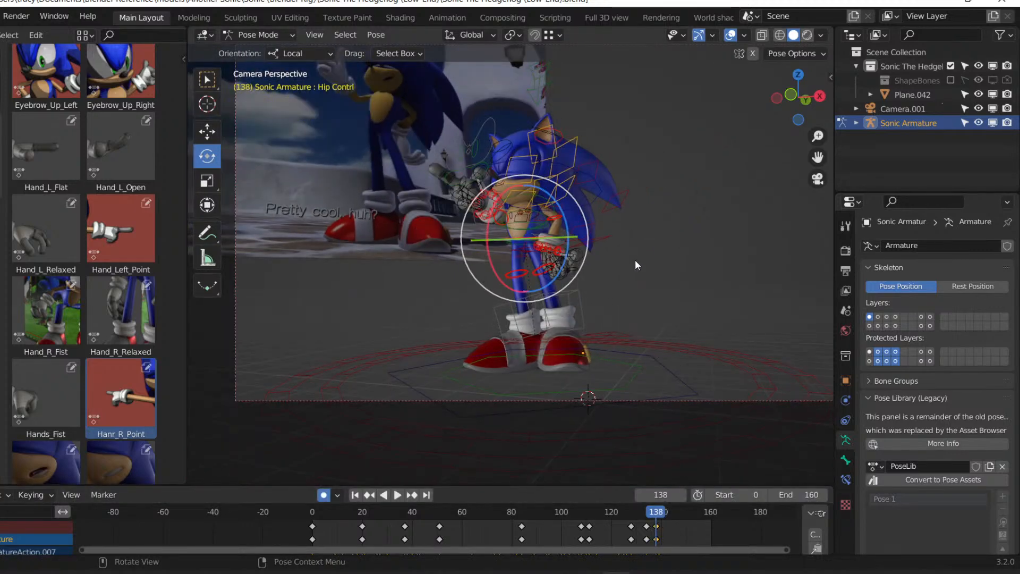
# Compare frames 138 and 139, and move the hip control about 0.06 m at frame 138.
pyautogui.press('Right')
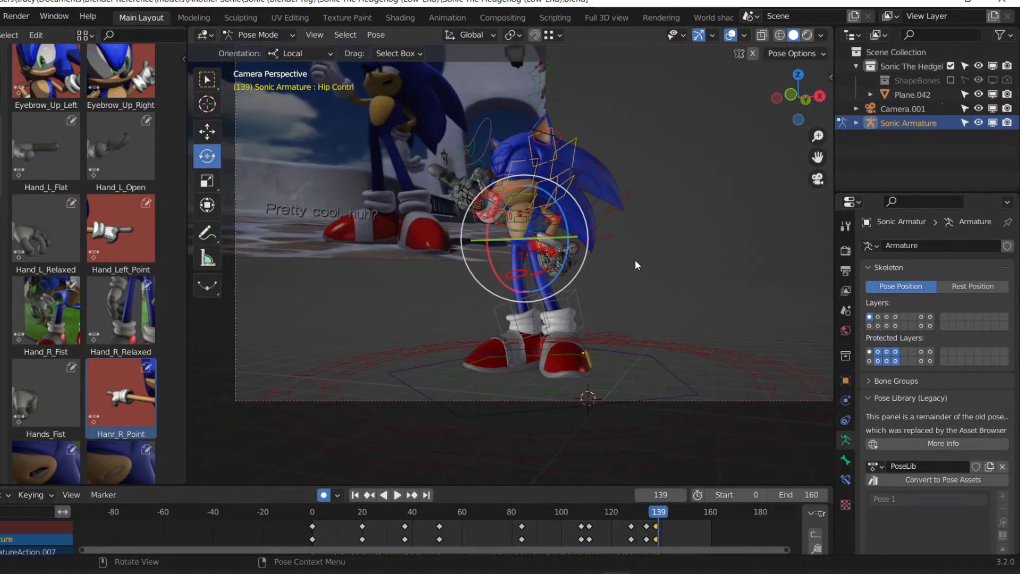
pyautogui.press('Left')
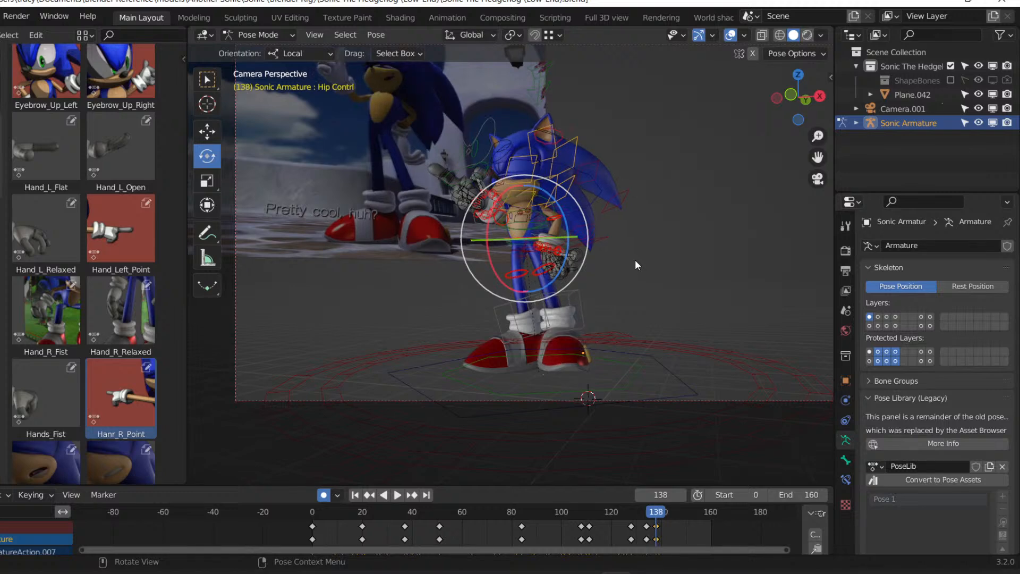
pyautogui.press('g')
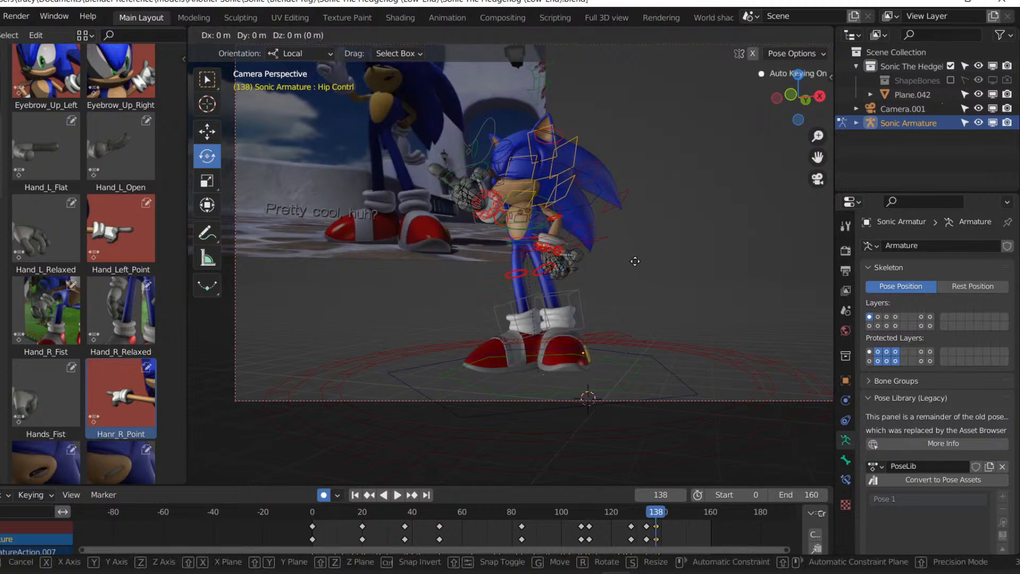
pyautogui.click(635, 257)
pyautogui.press('g')
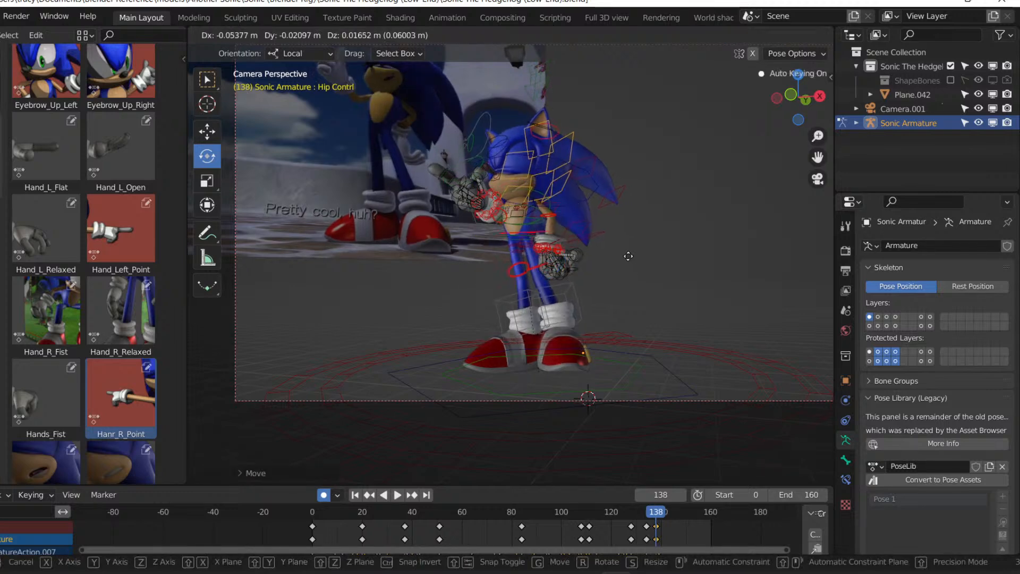
pyautogui.click(627, 258)
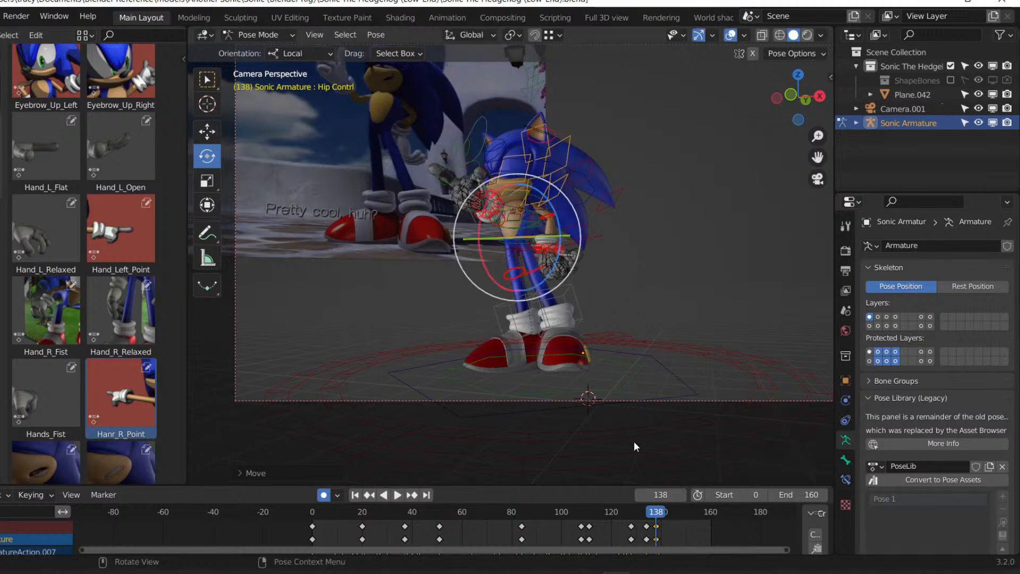
# Advance to frame 143 and lower the hip control there to key a settling pose.
pyautogui.press('space')
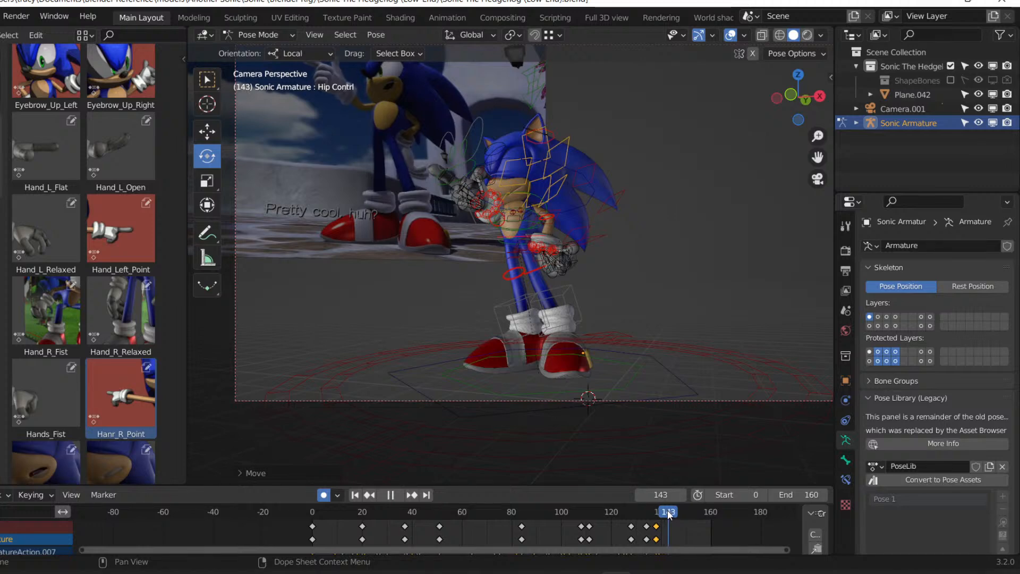
pyautogui.press('space')
pyautogui.moveTo(609, 289); pyautogui.dragTo(528, 286, button='middle')
pyautogui.press('g')
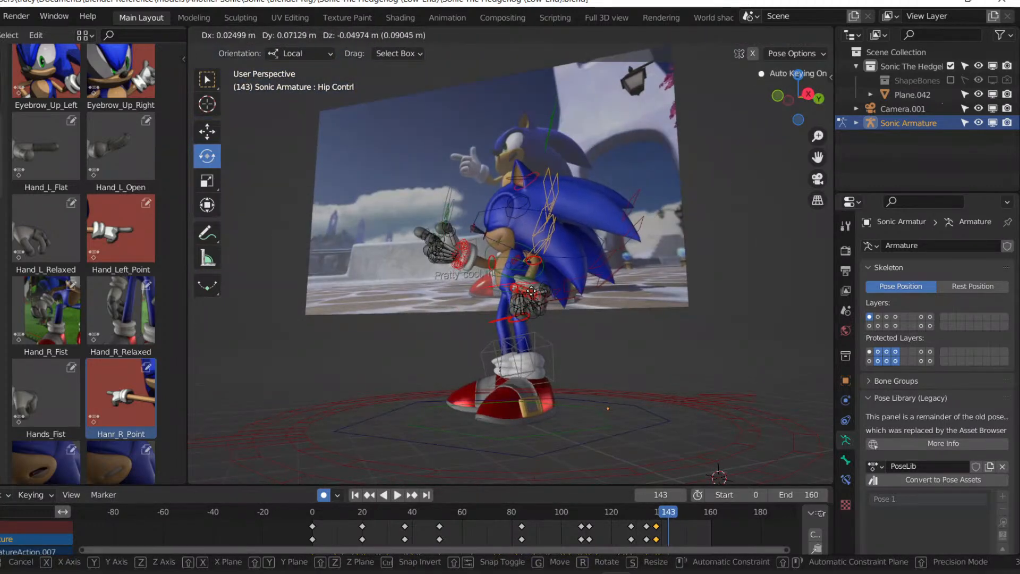
pyautogui.click(563, 328)
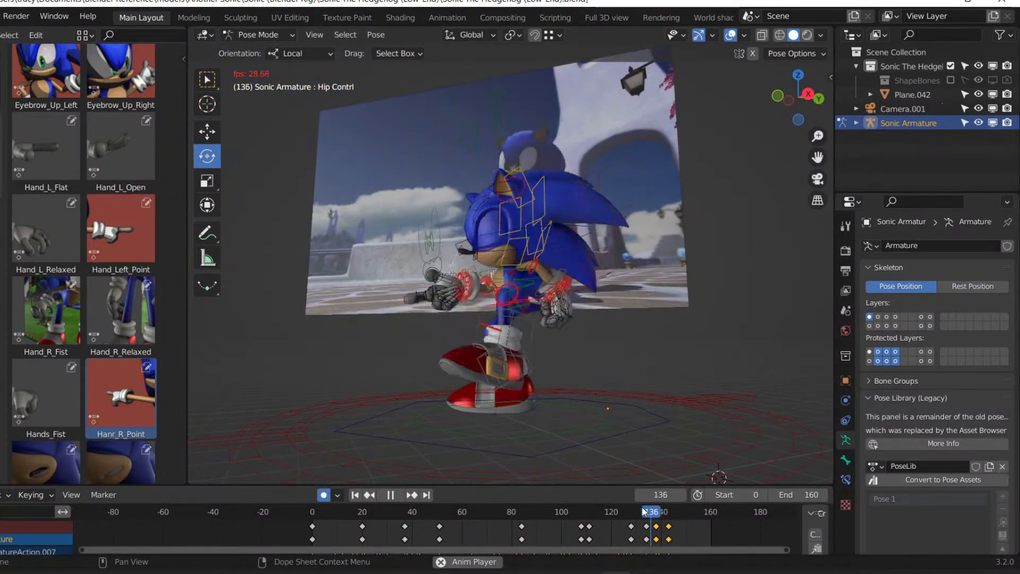
# Play back the animation through the camera, replaying the turn from about frame 125 to check the hip motion.
pyautogui.press('space')
pyautogui.press('KP_0')
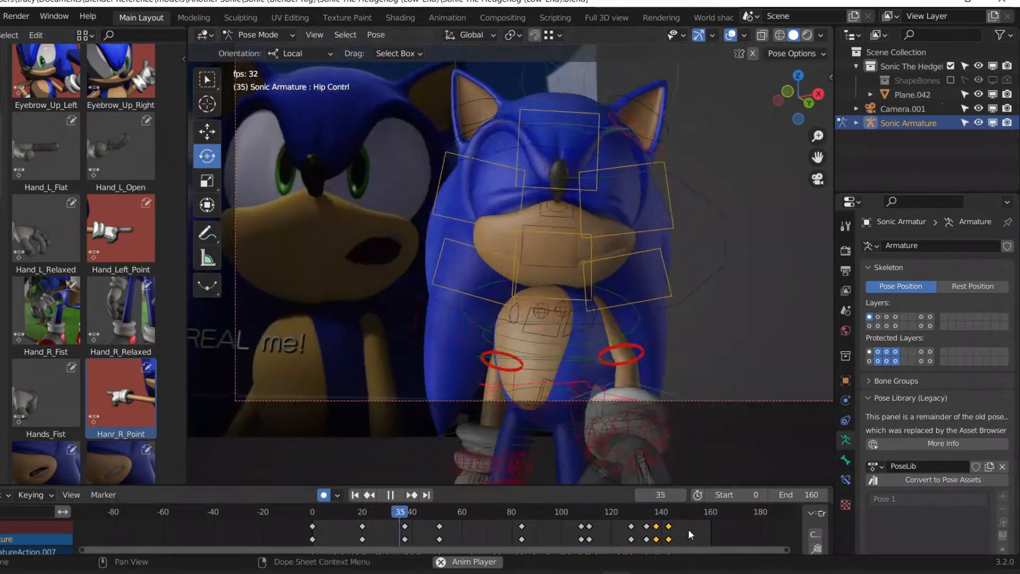
pyautogui.click(617, 509)
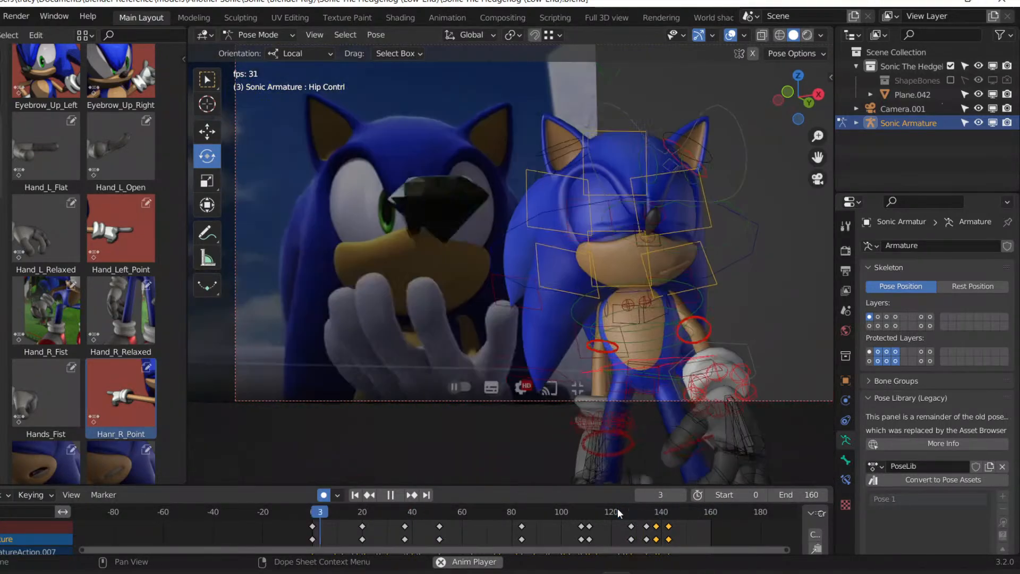
pyautogui.click(624, 515)
pyautogui.click(625, 516)
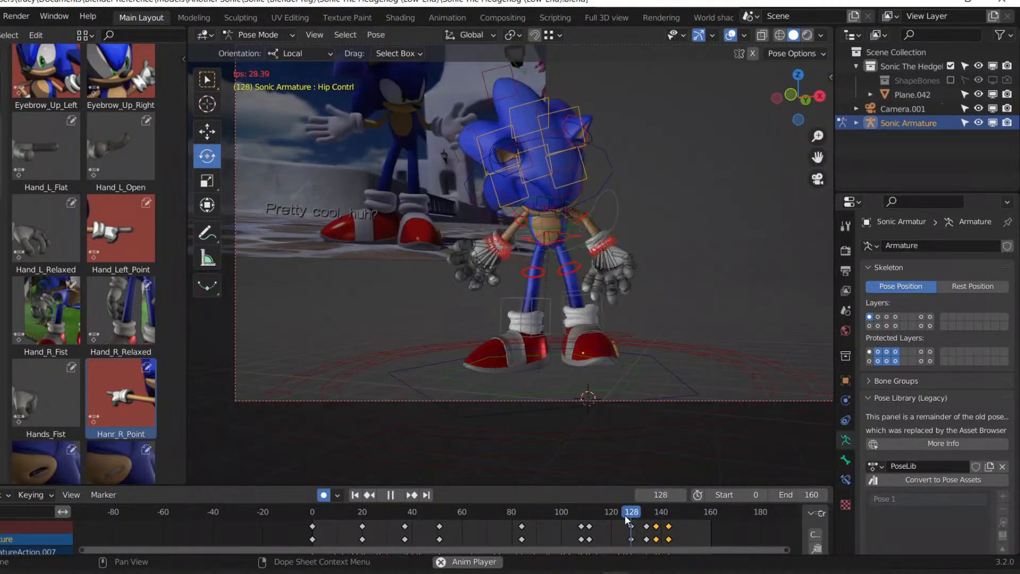
pyautogui.click(626, 515)
pyautogui.click(625, 515)
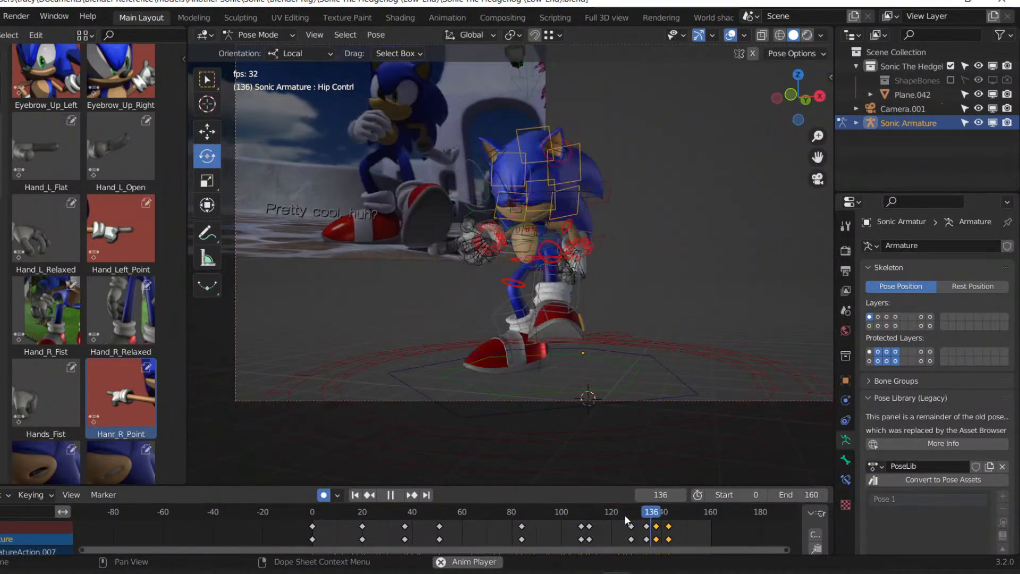
pyautogui.press('space')
# Park the playhead at frame 136, show only the IK control bone layer and select the right hand IK control.
pyautogui.click(877, 325)
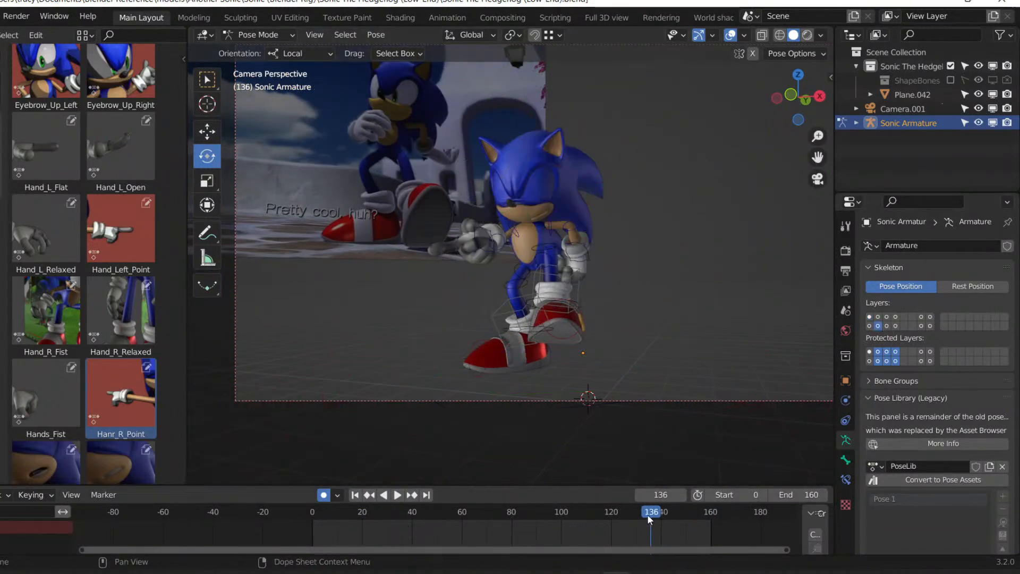
pyautogui.press('space')
pyautogui.moveTo(649, 519)
pyautogui.mouseDown()
pyautogui.moveTo(633, 512)
pyautogui.moveTo(653, 512)
pyautogui.mouseUp()
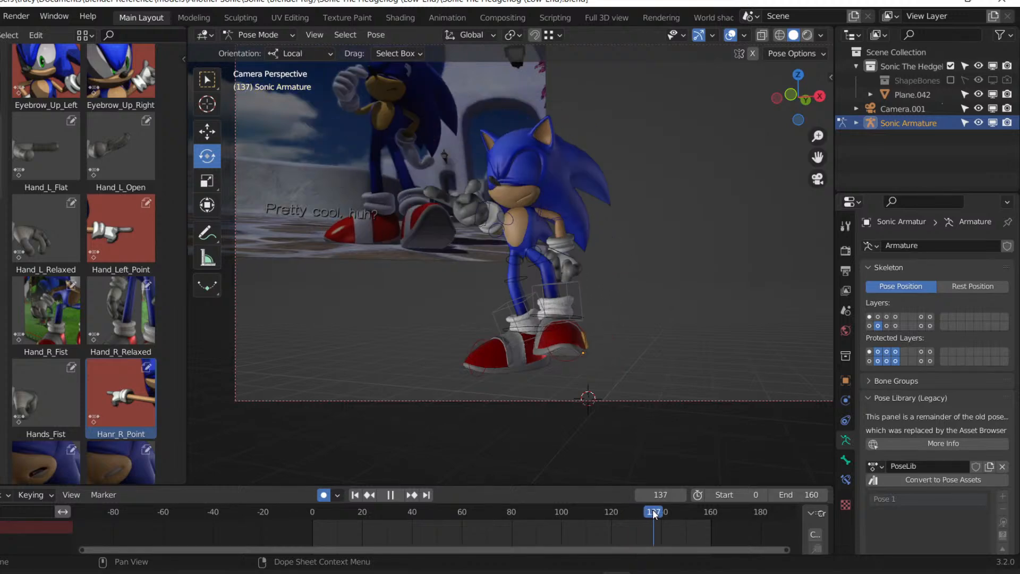
pyautogui.press('Escape')
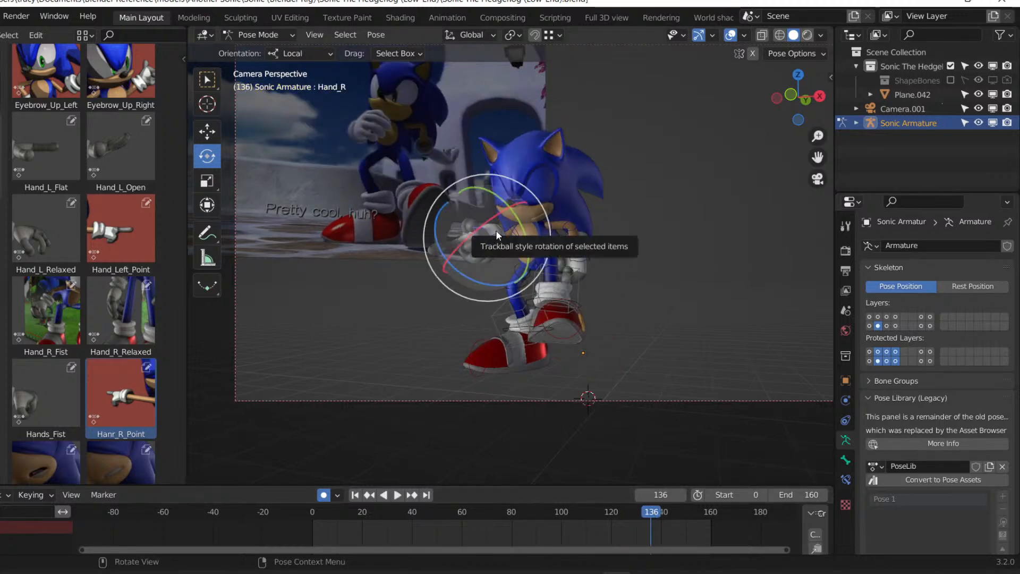
pyautogui.click(870, 325)
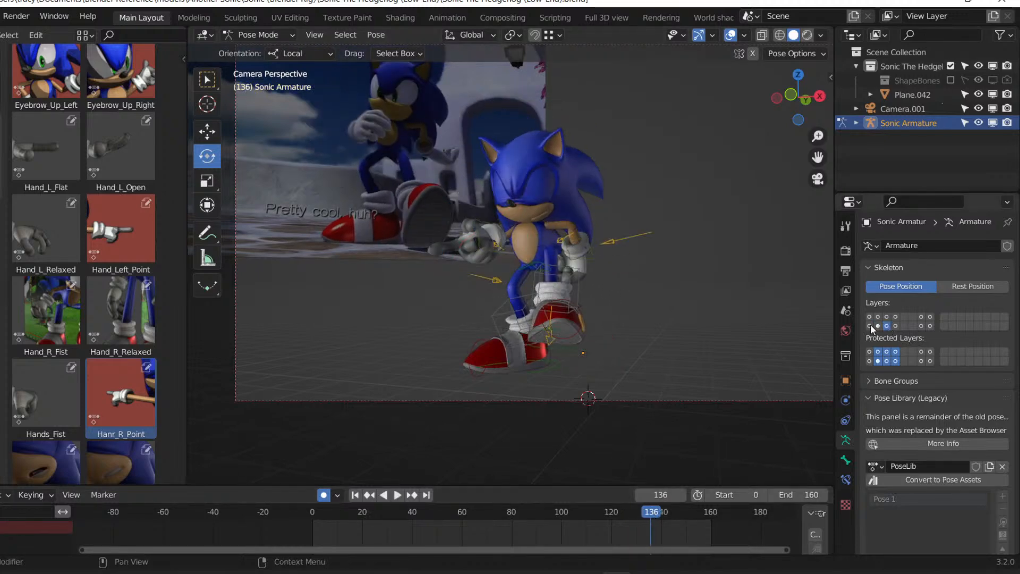
pyautogui.click(491, 222)
# Compare the neighbouring frames and reposition the right hand IK control at frame 136 to key an in-between pose.
pyautogui.press('Left')
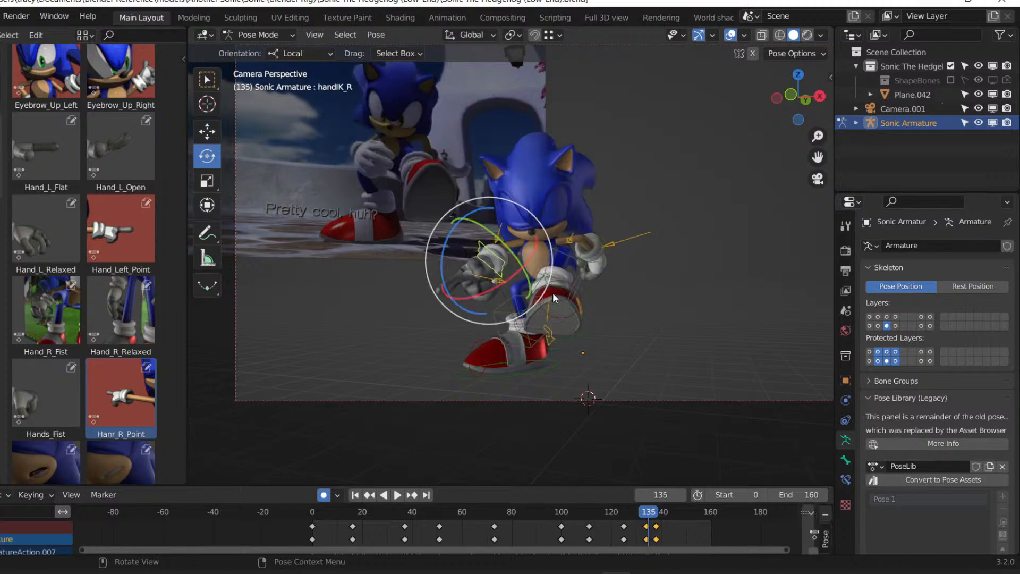
pyautogui.press('Right')
pyautogui.press('Right')
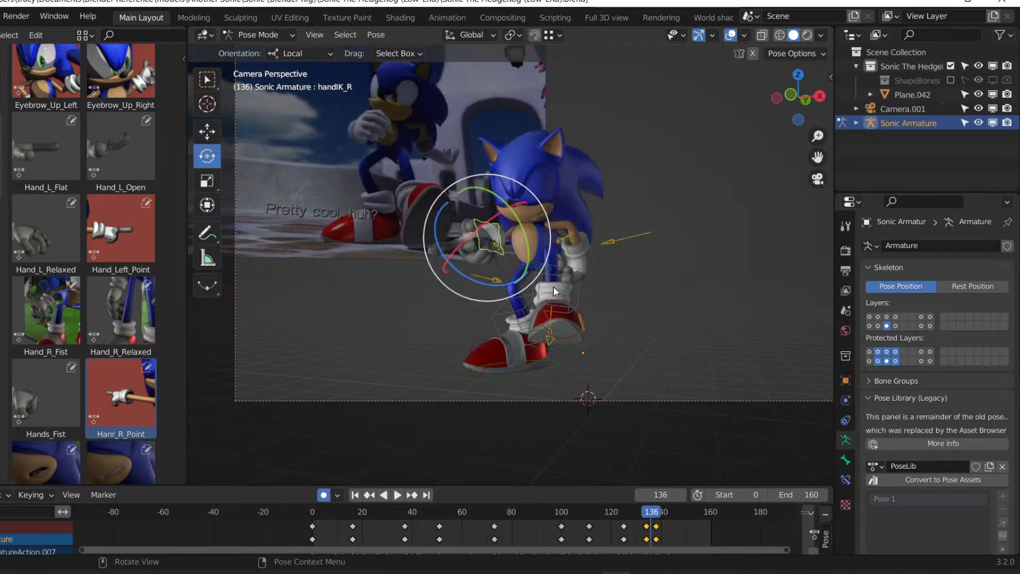
pyautogui.press('Left')
pyautogui.moveTo(515, 228)
pyautogui.mouseDown()
pyautogui.moveTo(500, 263)
pyautogui.moveTo(528, 237)
pyautogui.mouseUp()
pyautogui.press('g')
pyautogui.click(538, 234)
# Play back the motion, go to frame 138 and reposition the right hand IK control beside the face.
pyautogui.press('space')
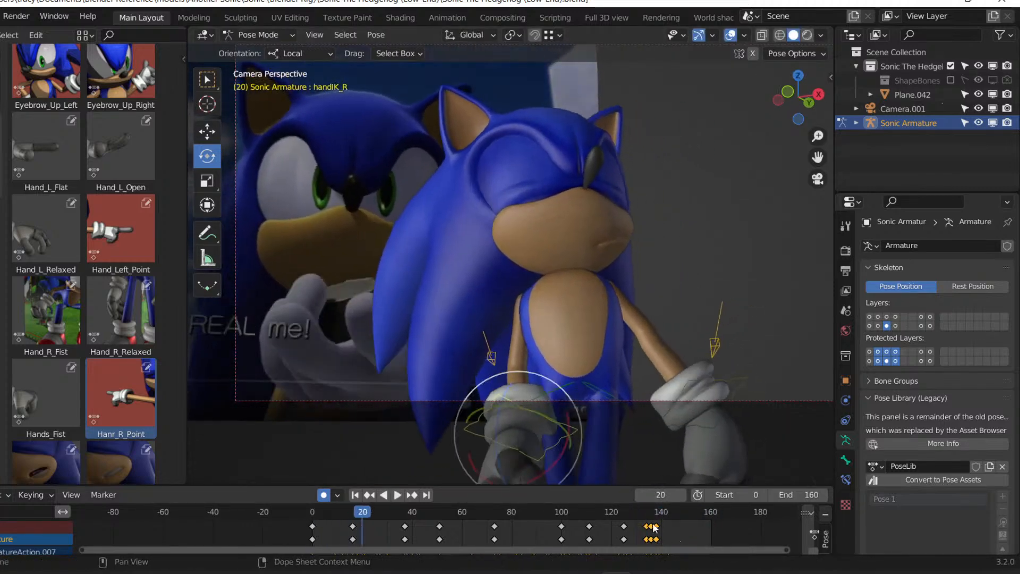
pyautogui.click(653, 513)
pyautogui.press('space')
pyautogui.press('g')
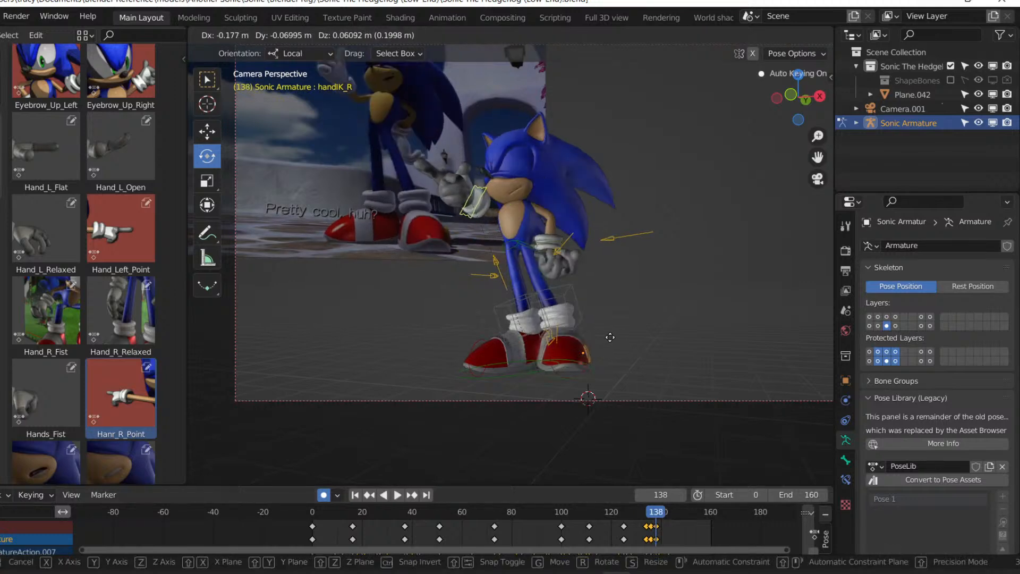
pyautogui.click(612, 346)
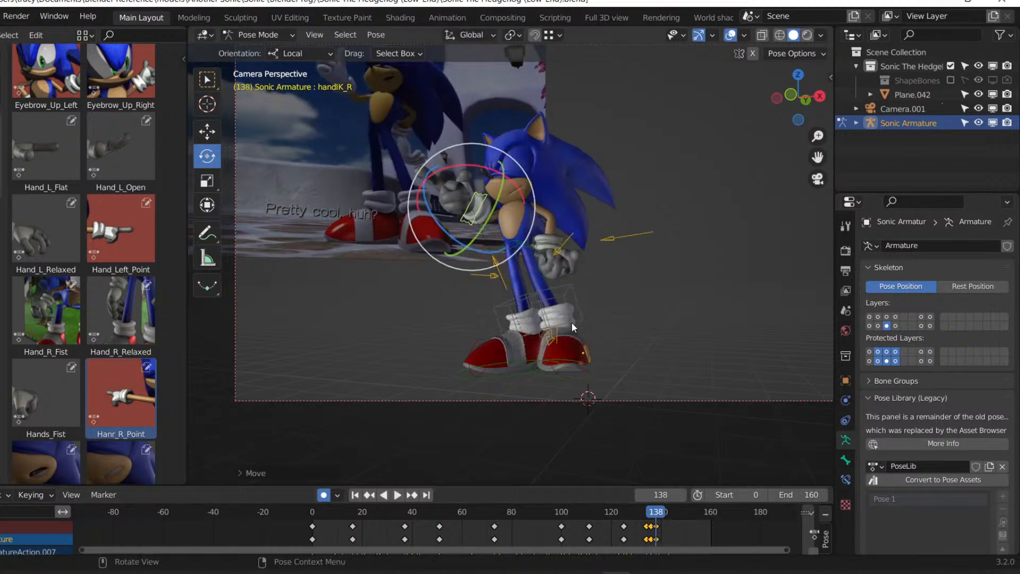
pyautogui.press('g')
pyautogui.click(498, 278)
# Rotate the right hand IK control freely at frame 138, checking its orientation from above and in front.
pyautogui.moveTo(499, 278); pyautogui.dragTo(484, 338, button='middle')
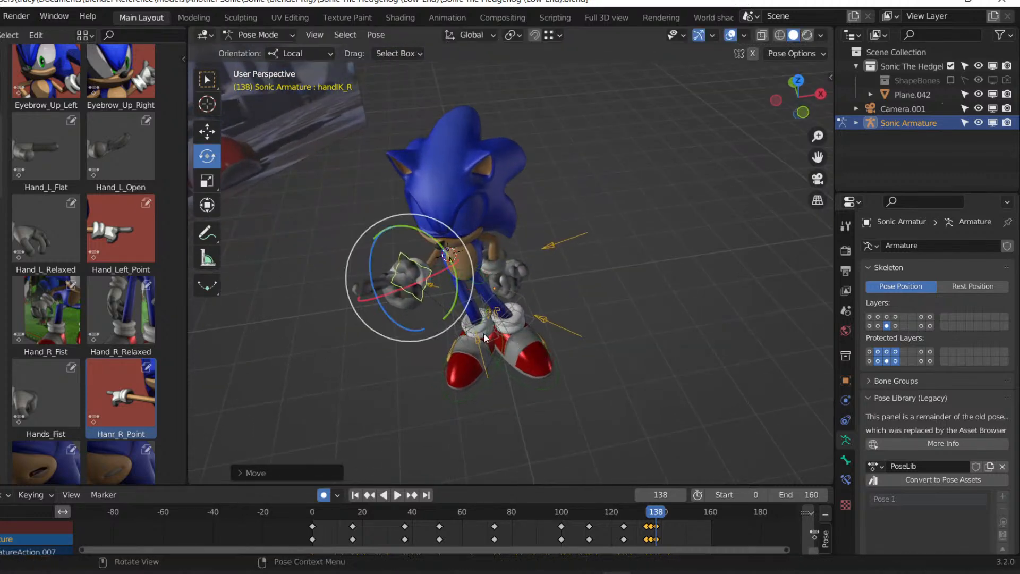
pyautogui.press('r')
pyautogui.press('r')
pyautogui.click(685, 353)
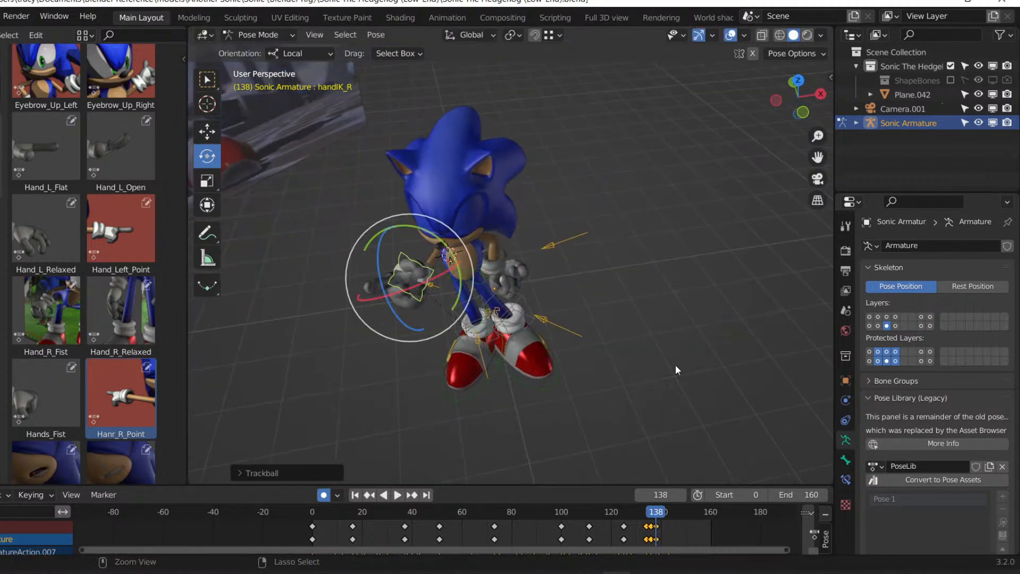
# Save the file and slide the left foot control outward along the X axis at frame 139.
pyautogui.hotkey('ctrl', 's')
pyautogui.click(534, 385)
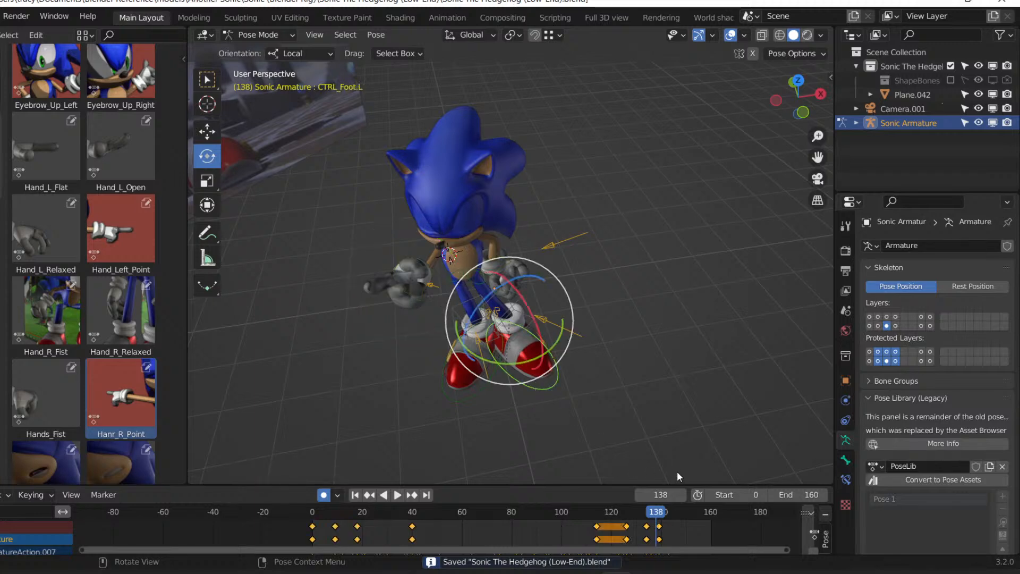
pyautogui.press('Right')
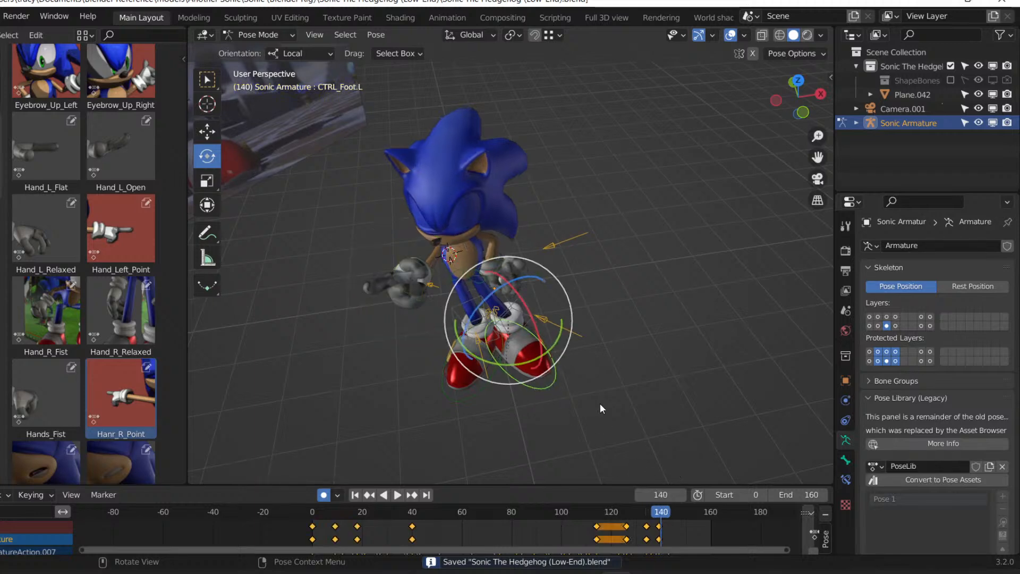
pyautogui.press('g')
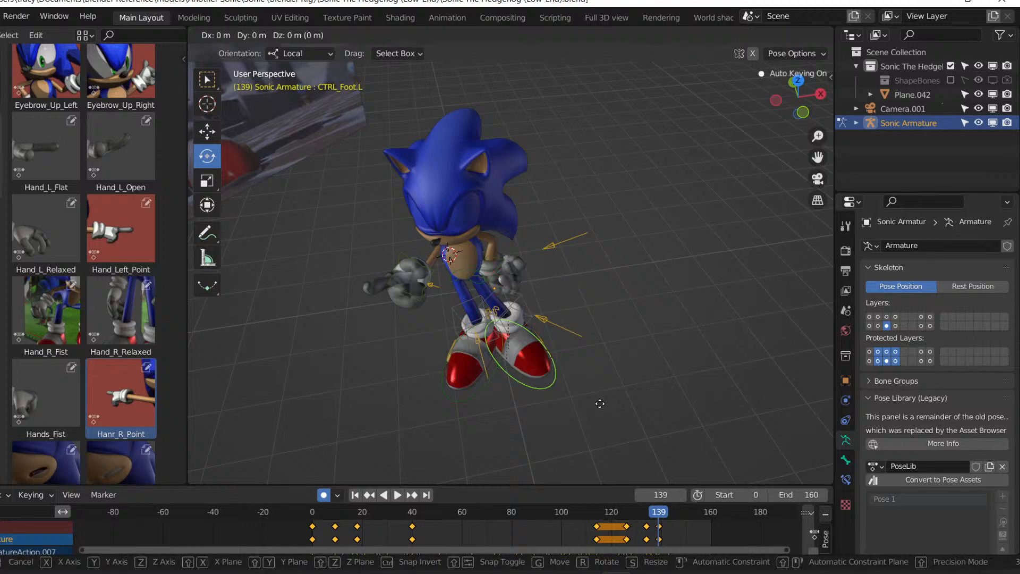
pyautogui.press('x')
pyautogui.click(613, 402)
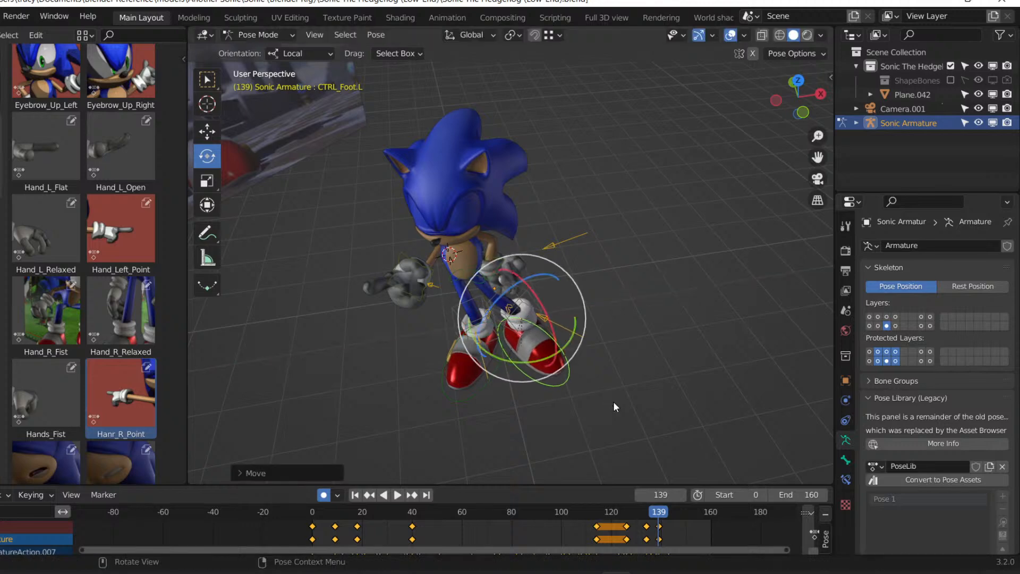
# Play back the motion through the camera to review the left foot against the reference, and save the file.
pyautogui.press('KP_0')
pyautogui.press('space')
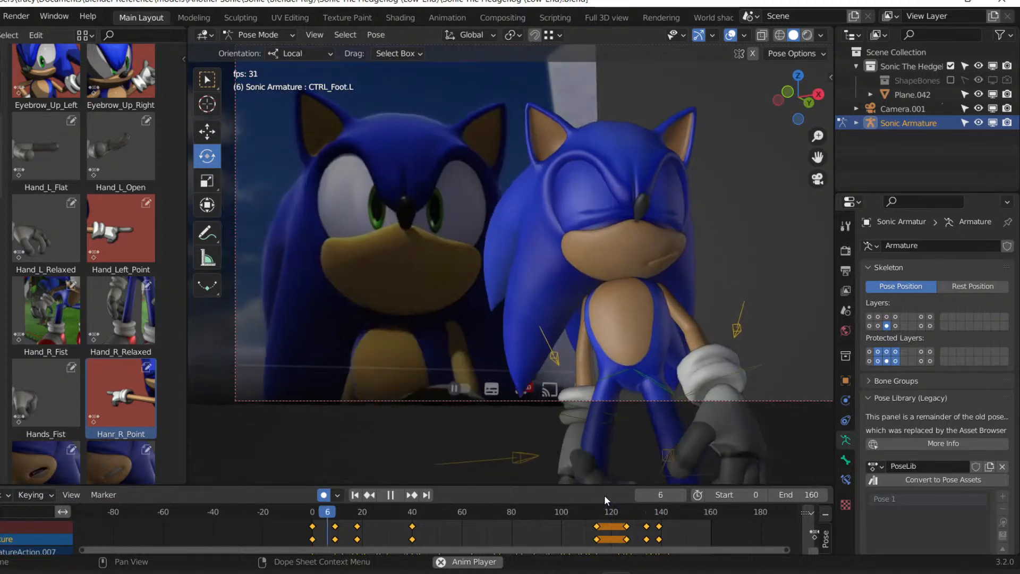
pyautogui.click(604, 511)
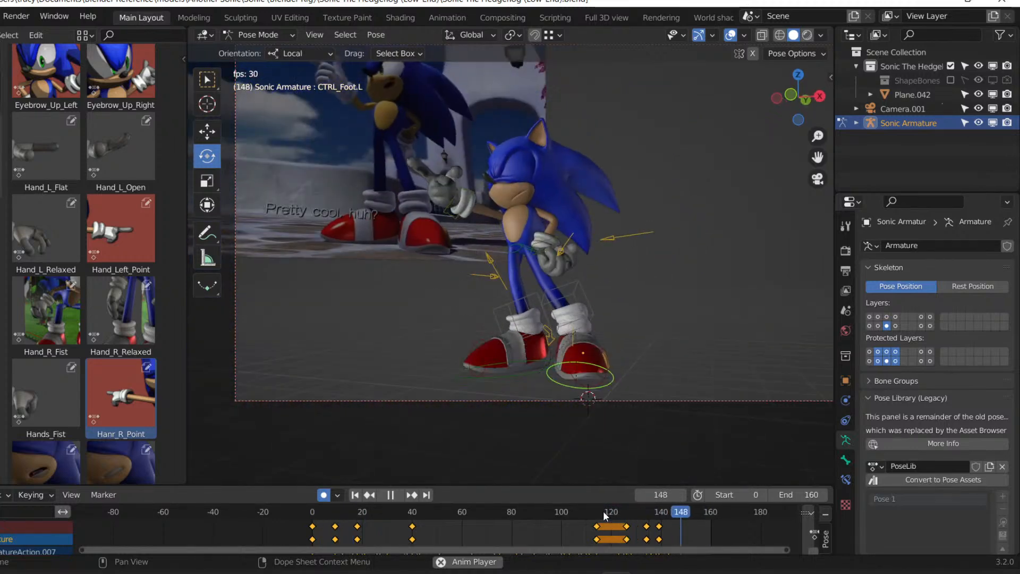
pyautogui.hotkey('ctrl', 's')
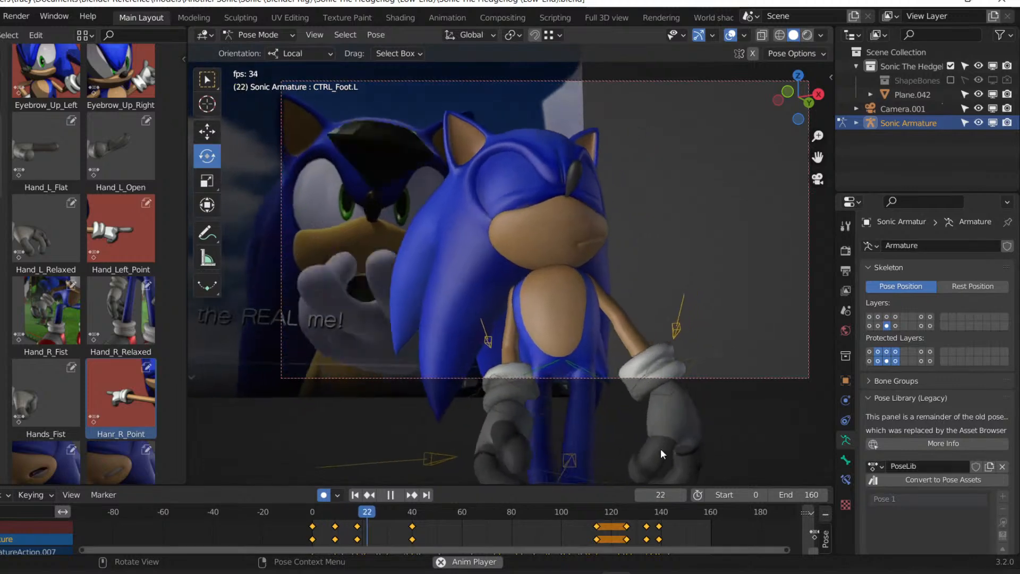
pyautogui.press('space')
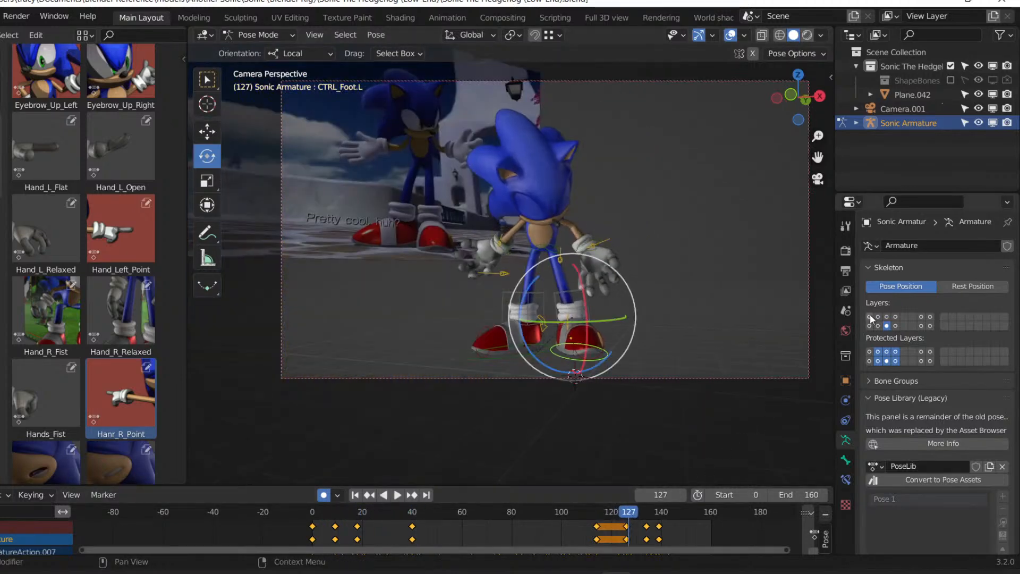
# Show only the main body bone layer, select the hip control and lower it at frame 134.
pyautogui.click(870, 317)
pyautogui.click(526, 240)
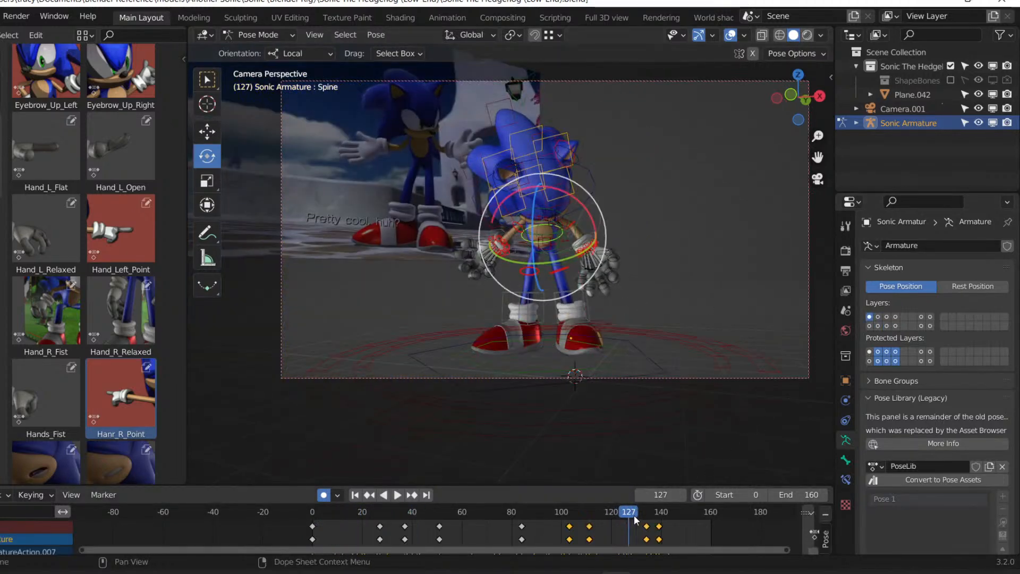
pyautogui.press('space')
pyautogui.moveTo(644, 516)
pyautogui.mouseDown()
pyautogui.moveTo(614, 515)
pyautogui.moveTo(627, 518)
pyautogui.mouseUp()
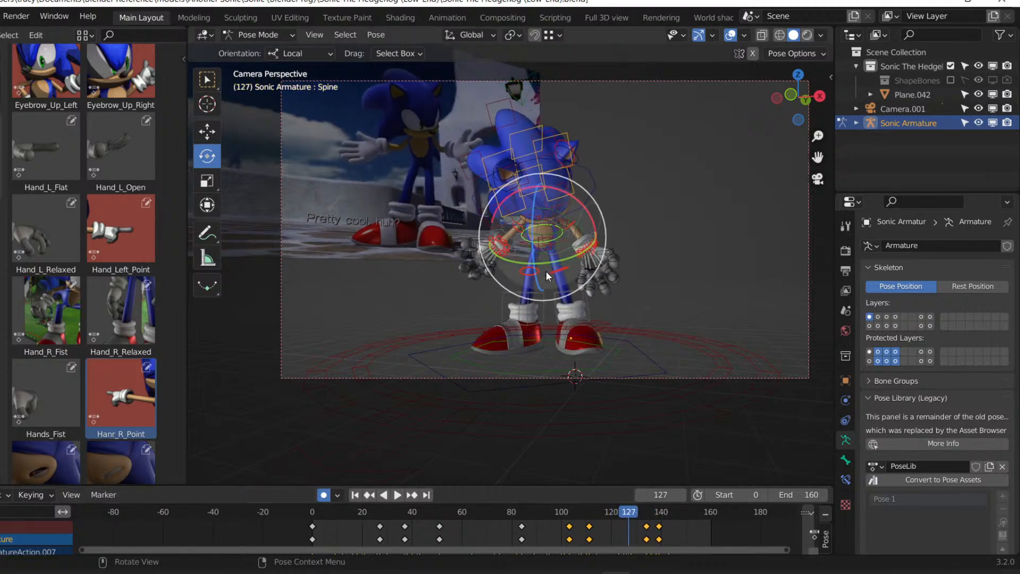
pyautogui.click(525, 247)
pyautogui.press('Up')
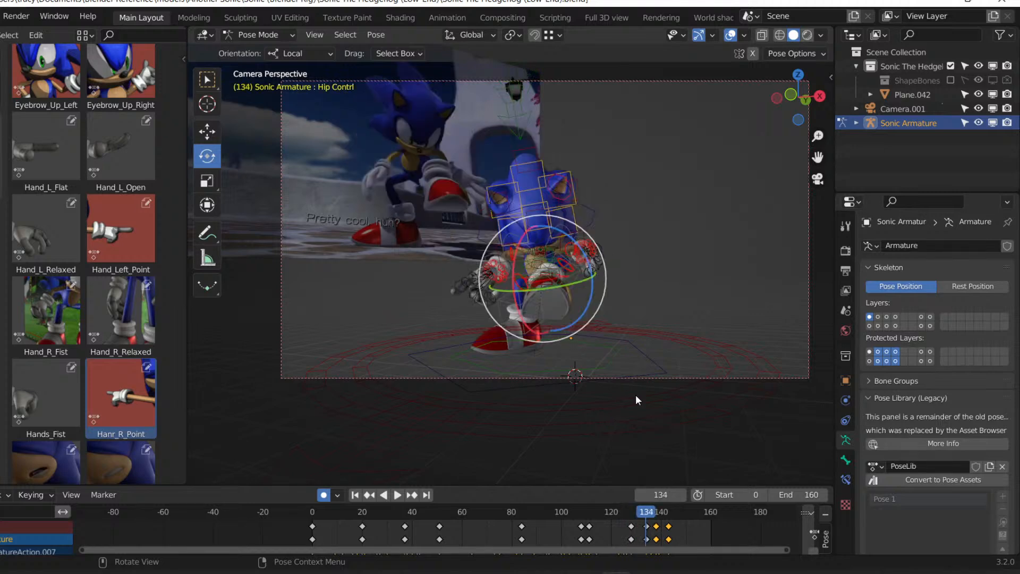
pyautogui.press('g')
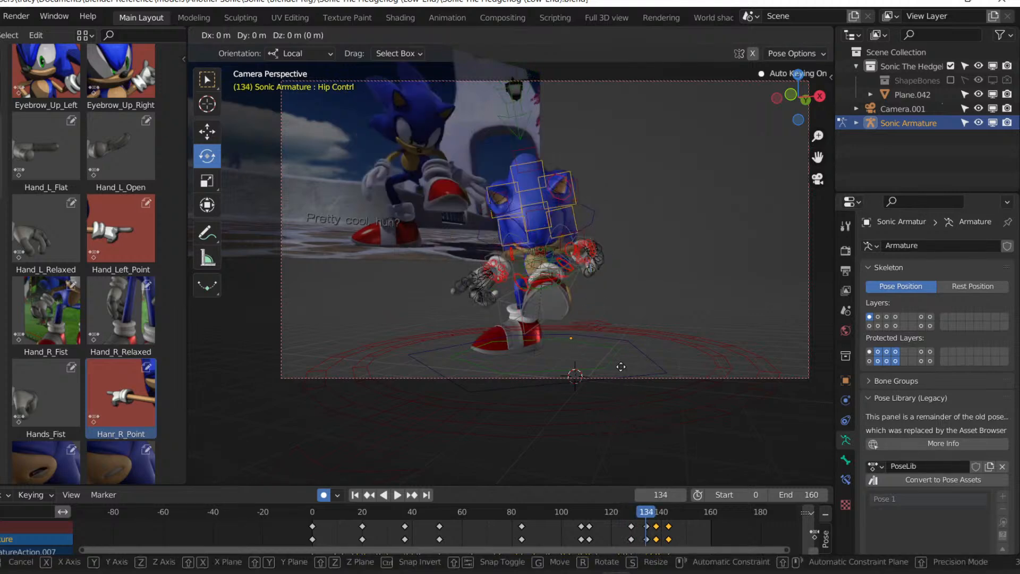
pyautogui.click(620, 384)
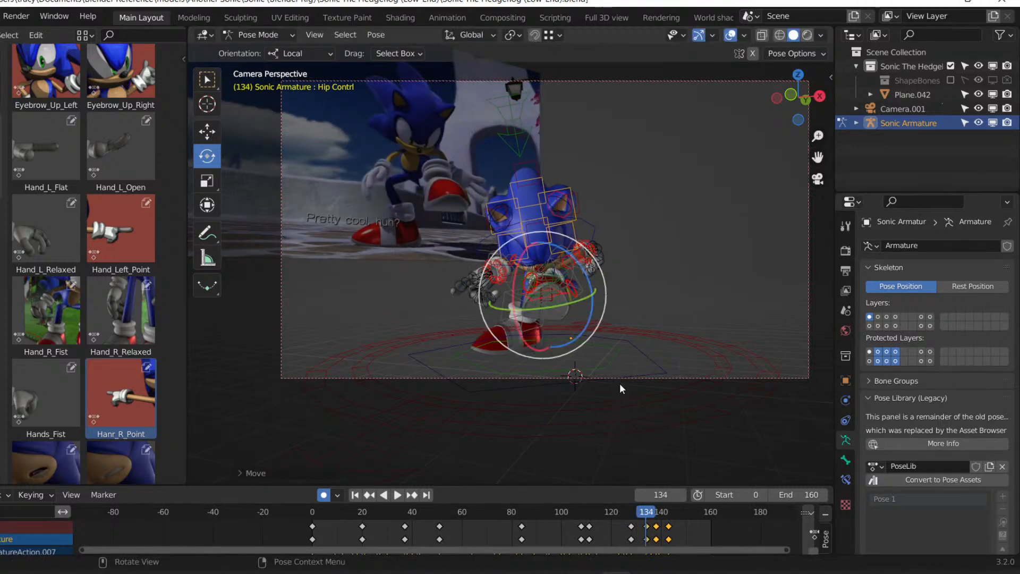
# Refine the hip control's position at frame 134 from a side angle.
pyautogui.moveTo(620, 383); pyautogui.dragTo(489, 364, button='middle')
pyautogui.moveTo(581, 380); pyautogui.dragTo(588, 360)
pyautogui.press('g')
pyautogui.click(597, 365)
# Play back the hip motion through the camera from around frame 120 and stop at frame 136.
pyautogui.press('KP_0')
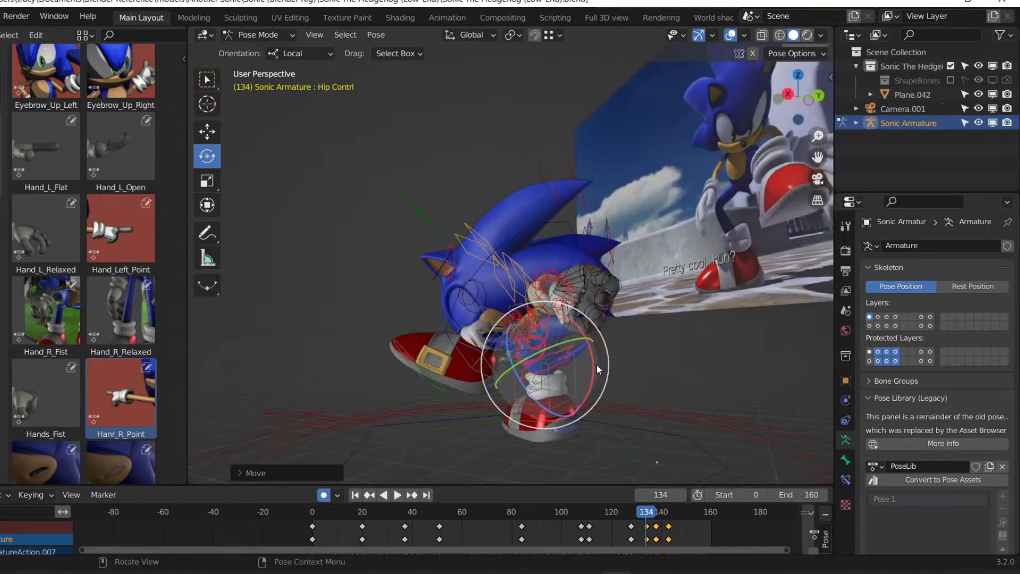
pyautogui.click(632, 506)
pyautogui.press('space')
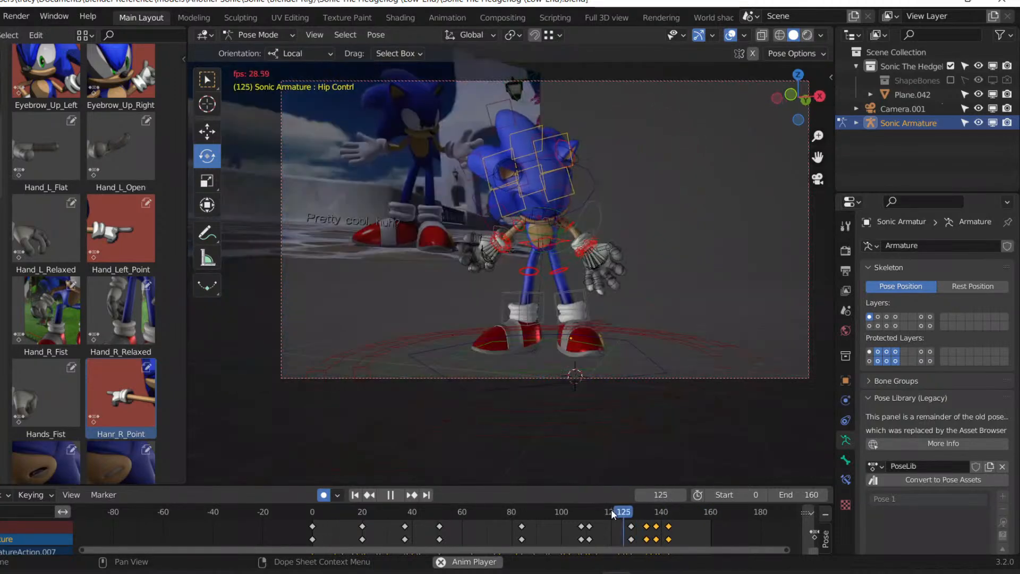
pyautogui.click(611, 509)
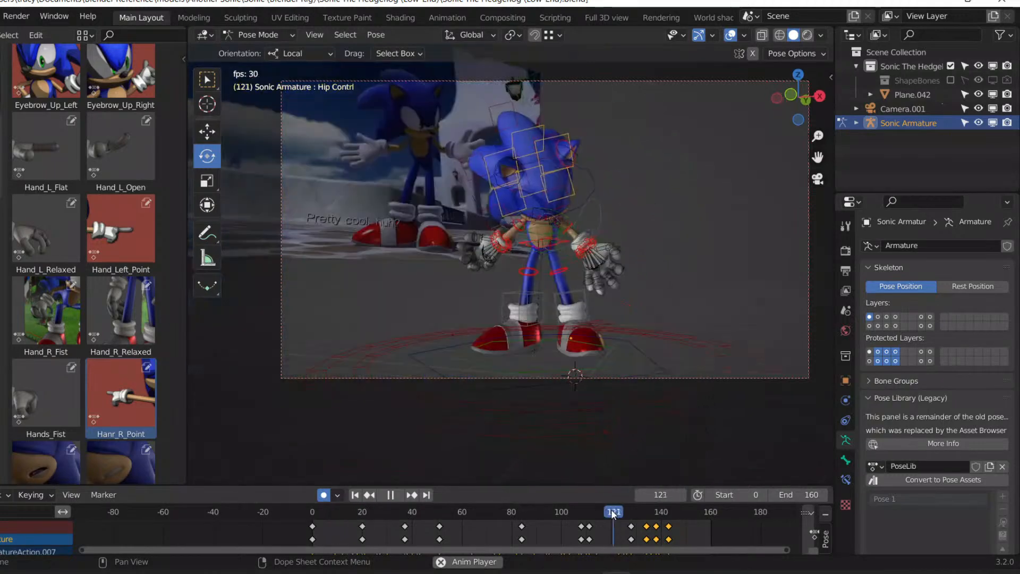
pyautogui.moveTo(653, 514); pyautogui.dragTo(651, 515)
# Show only the IK control layer and rotate the left foot control about -11° on its local X axis at frame 137.
pyautogui.click(888, 326)
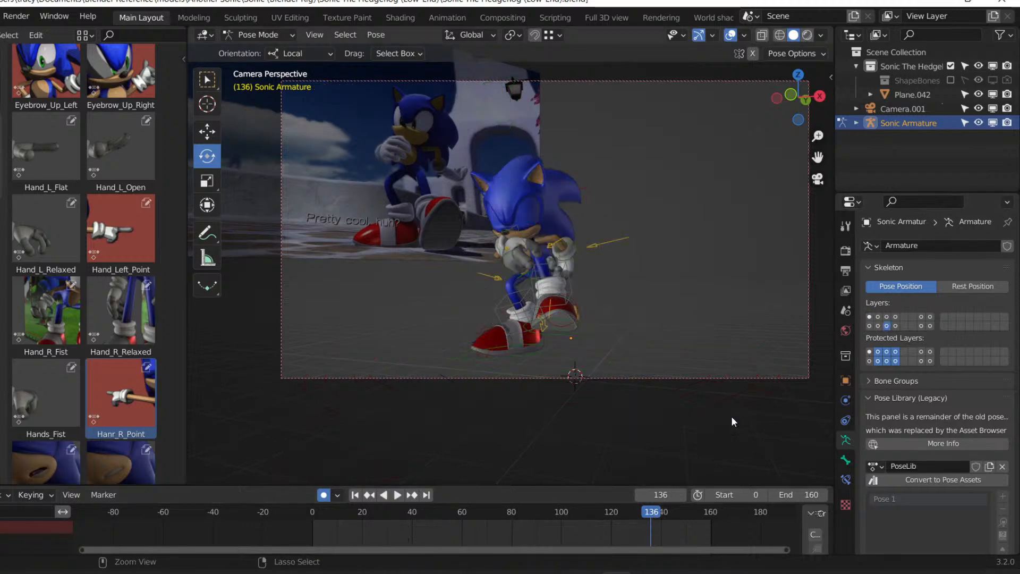
pyautogui.hotkey('ctrl', 's')
pyautogui.click(580, 324)
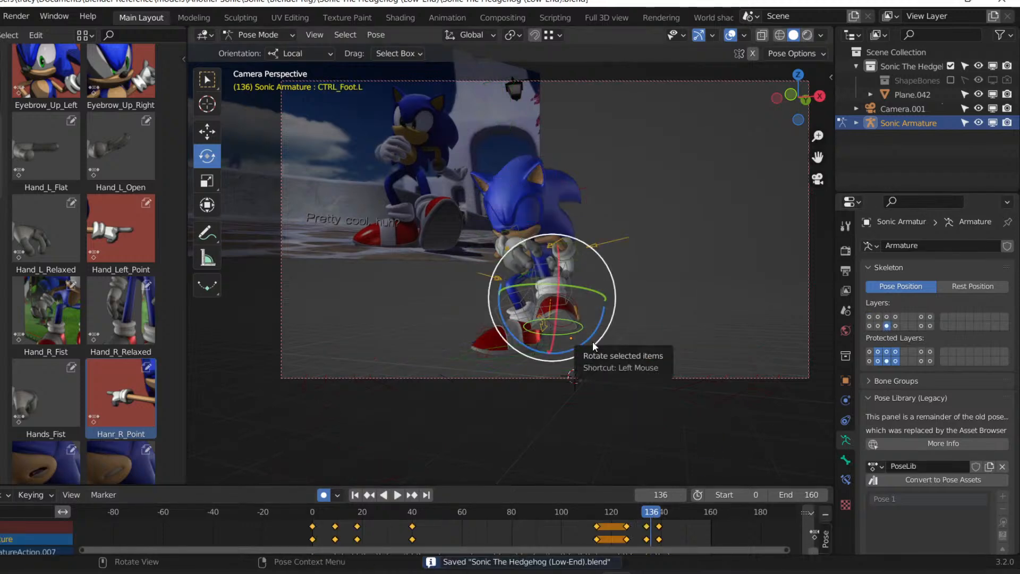
pyautogui.press('Right')
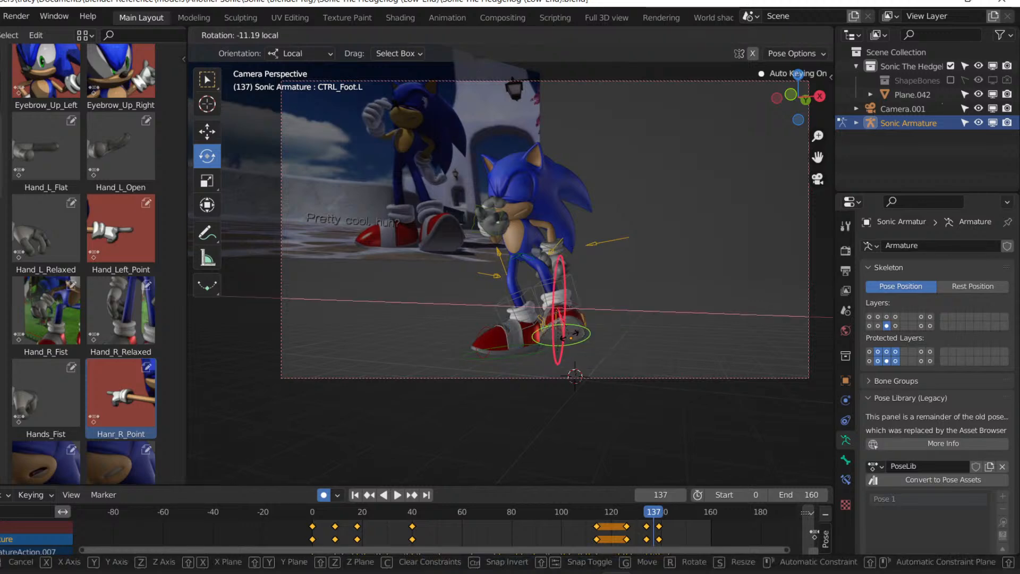
pyautogui.click(583, 319)
# Show the toe bones, select the left toe bone and key a slight rotation at frame 134.
pyautogui.press('Left')
pyautogui.press('Left')
pyautogui.press('Left')
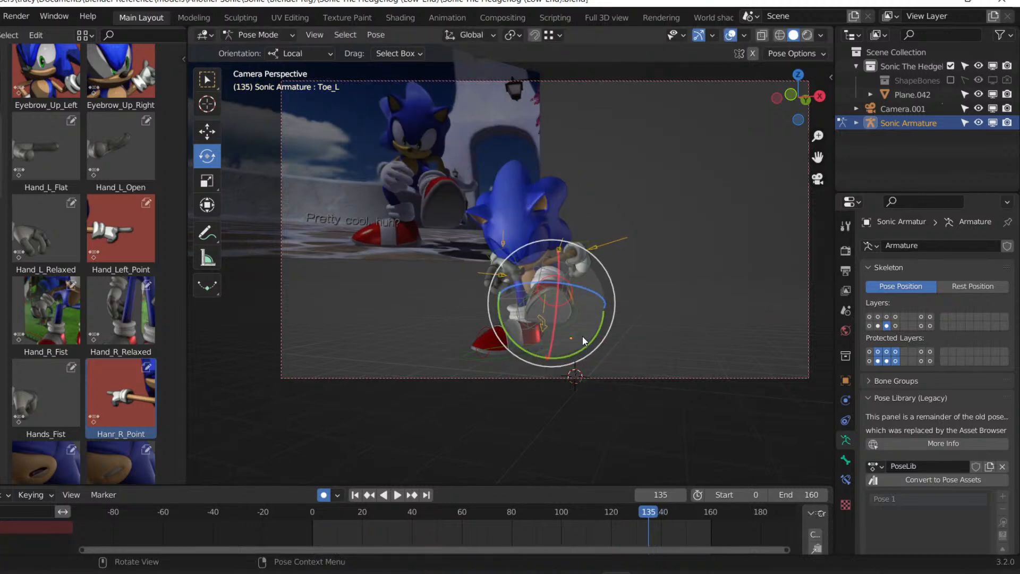
pyautogui.press('r')
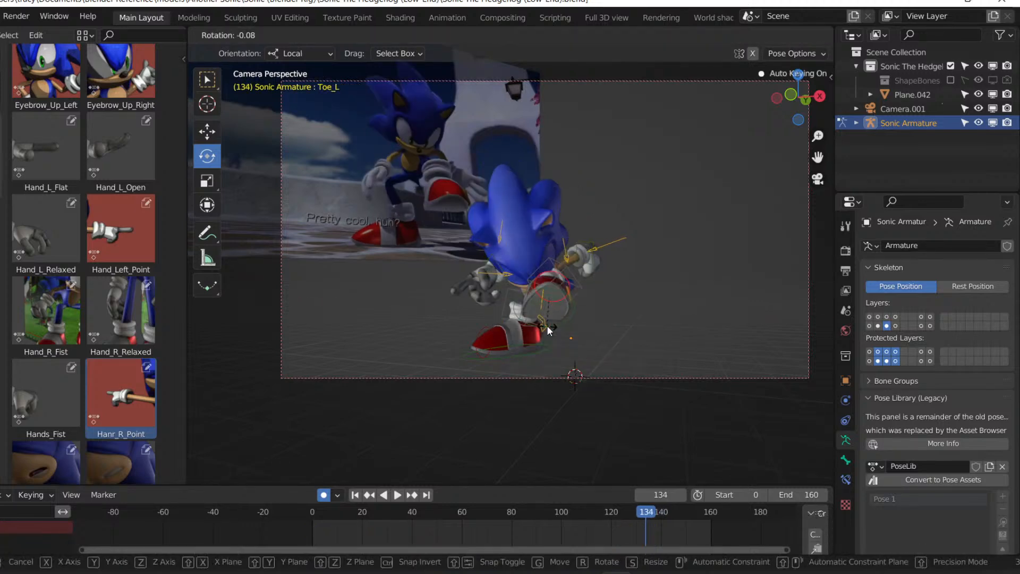
pyautogui.click(547, 325)
# Rotate the left toe bone about 41° on its local X axis at frame 137.
pyautogui.press('Right')
pyautogui.press('Right')
pyautogui.press('Right')
pyautogui.press('r')
pyautogui.press('x')
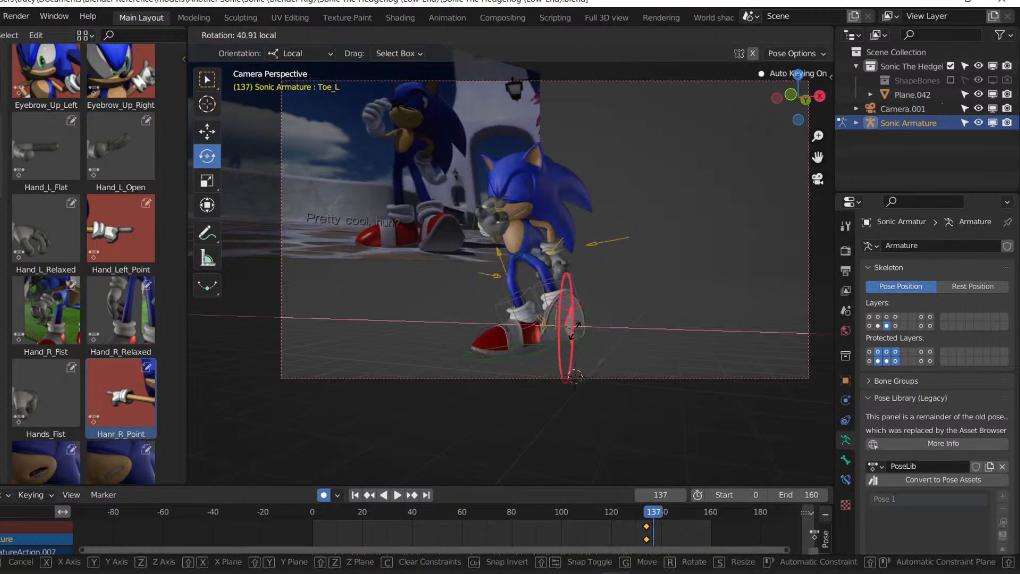
pyautogui.click(574, 328)
# Rotate the left toe bone on its X axis at frame 141 until the toe is flat on the ground.
pyautogui.press('Right')
pyautogui.press('Right')
pyautogui.press('Right')
pyautogui.press('Right')
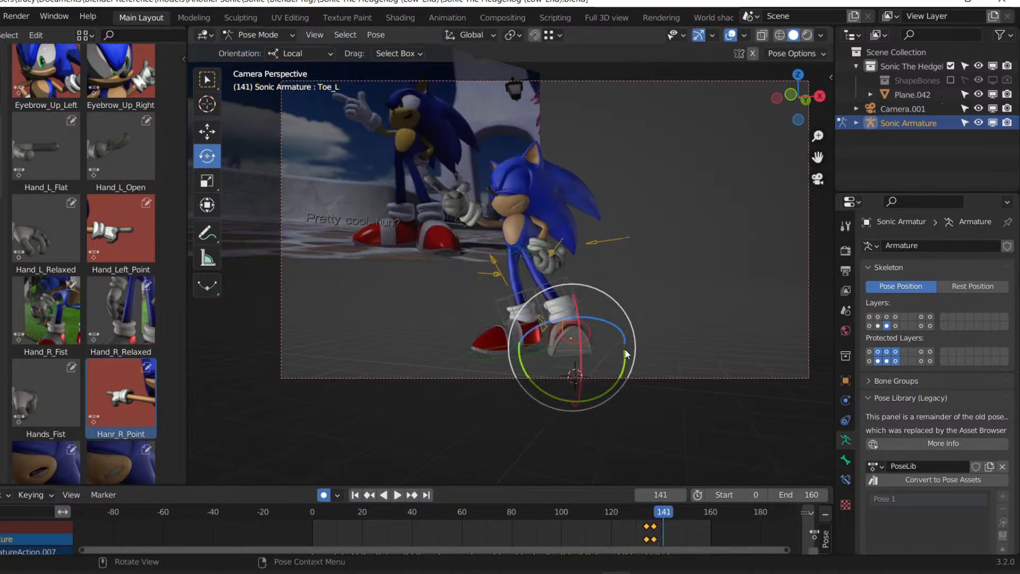
pyautogui.press('r')
pyautogui.press('x')
pyautogui.press('Return')
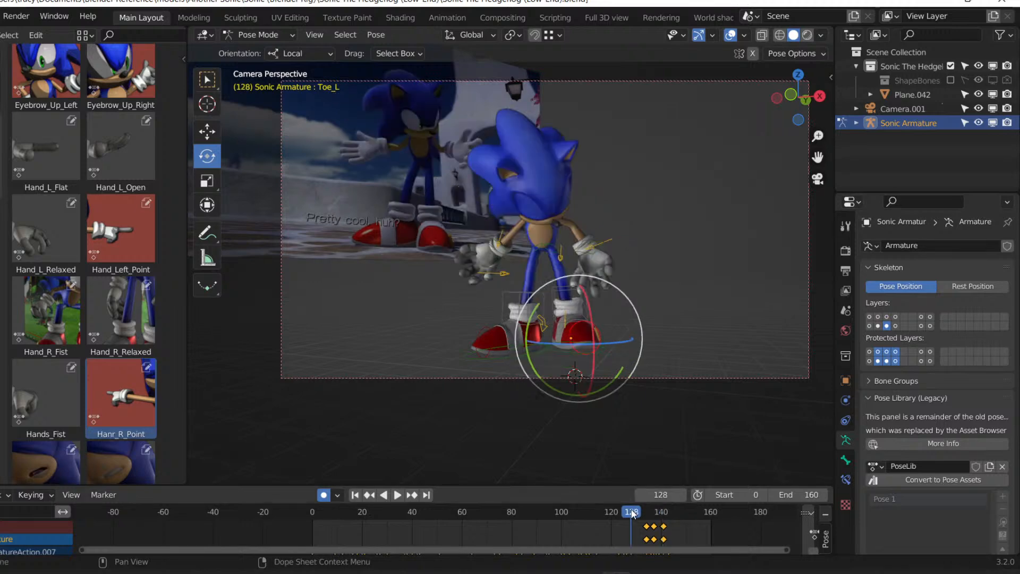
# Play back the toe motion, shift the toe's frame 141 key to frame 139 and replay the result.
pyautogui.hotkey('shift', 'ctrl', 'space')
pyautogui.press('space')
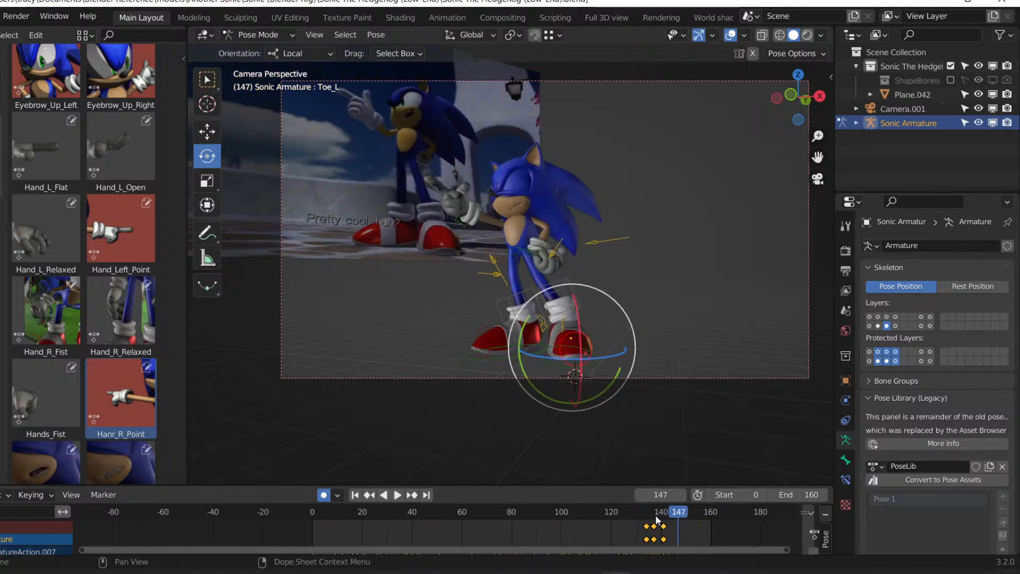
pyautogui.moveTo(663, 527); pyautogui.dragTo(658, 526)
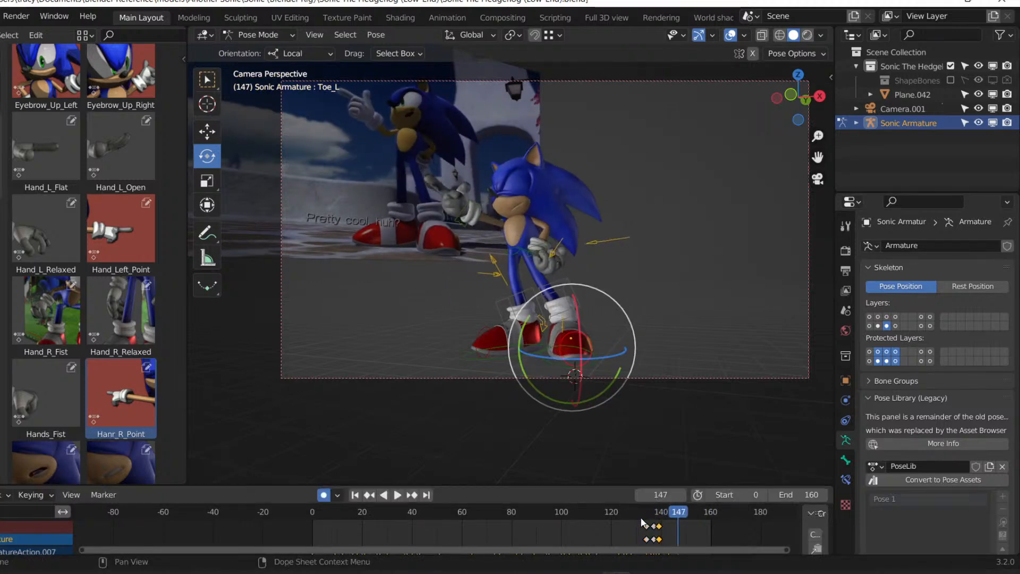
pyautogui.click(640, 520)
pyautogui.press('space')
pyautogui.press('Escape')
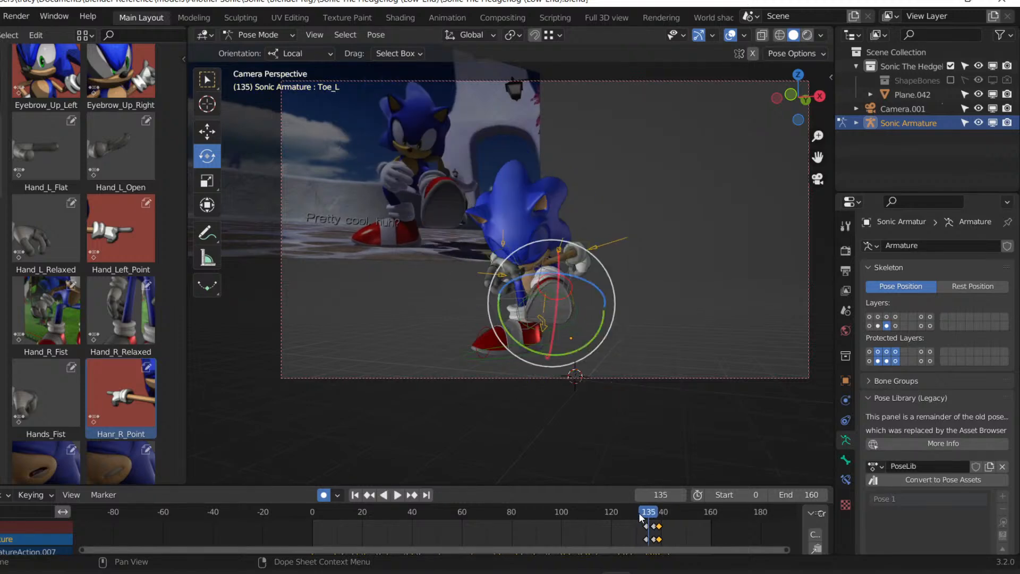
pyautogui.press('space')
pyautogui.press('space')
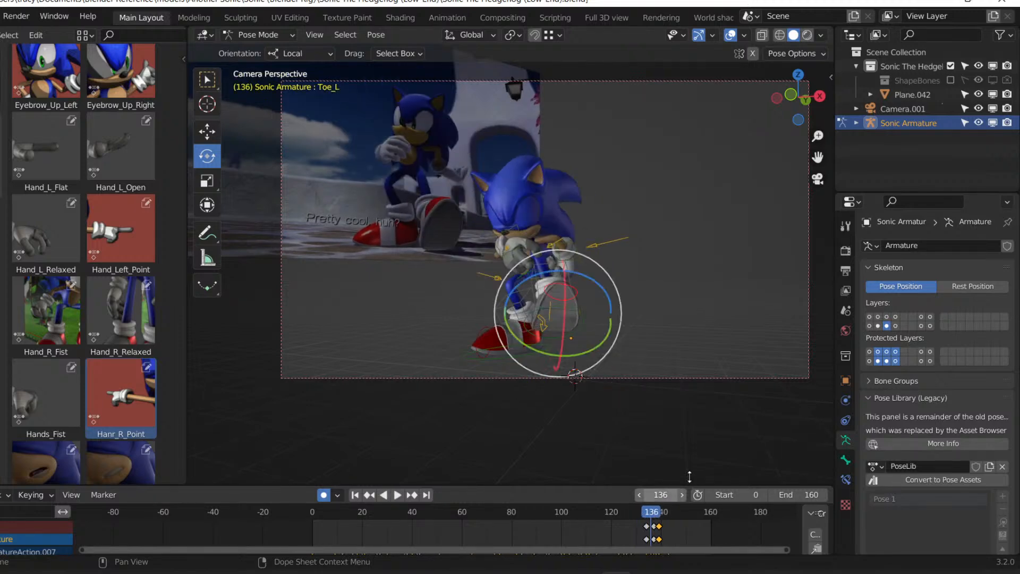
# Select the left foot control, compare frames 134 to 137 and raise the foot at frame 137.
pyautogui.click(583, 320)
pyautogui.press('Left')
pyautogui.press('Left')
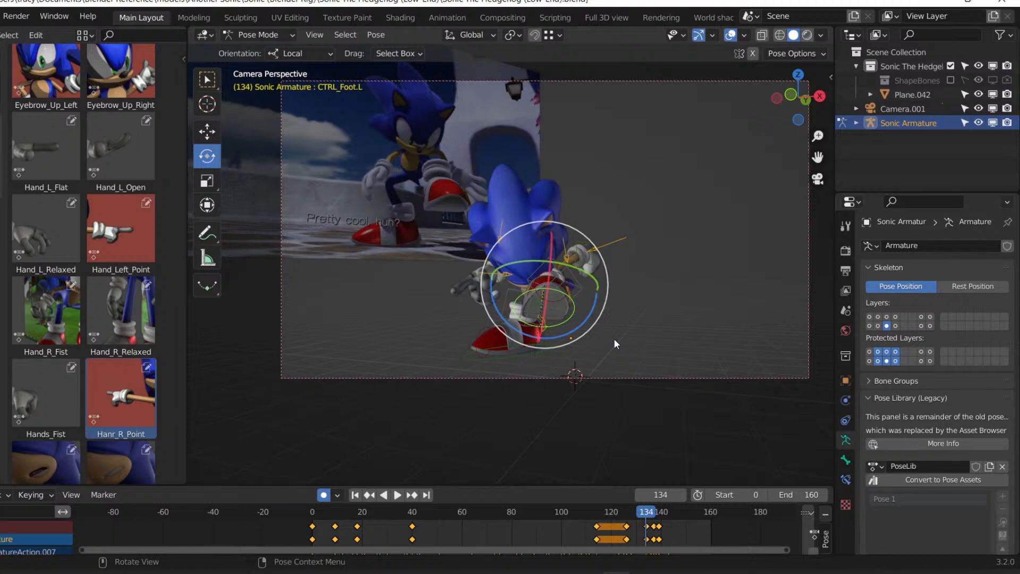
pyautogui.press('Right')
pyautogui.press('Right')
pyautogui.press('Right')
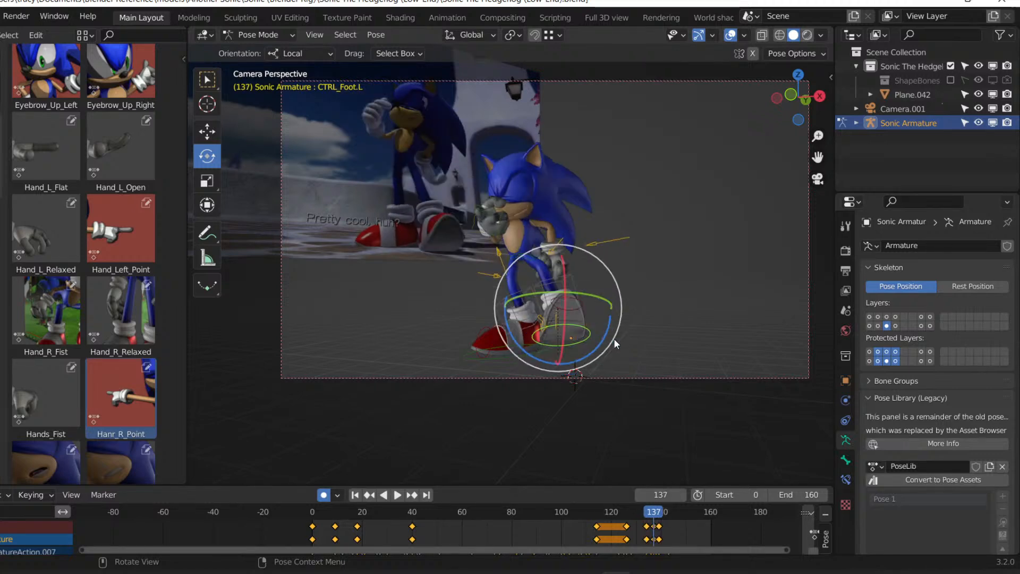
pyautogui.press('g')
pyautogui.click(626, 378)
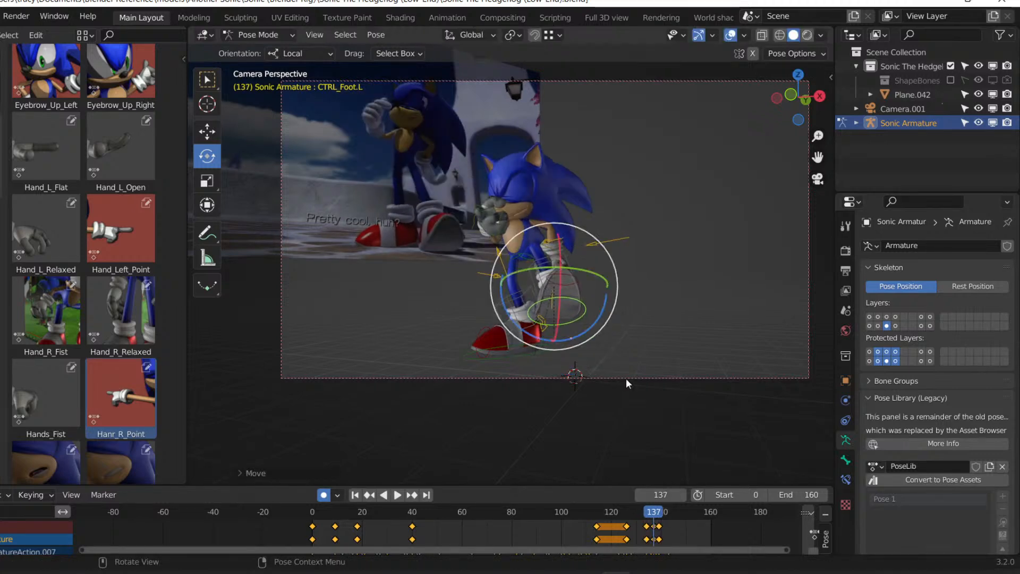
# Play back the revised left foot motion and return to frame 134.
pyautogui.press('space')
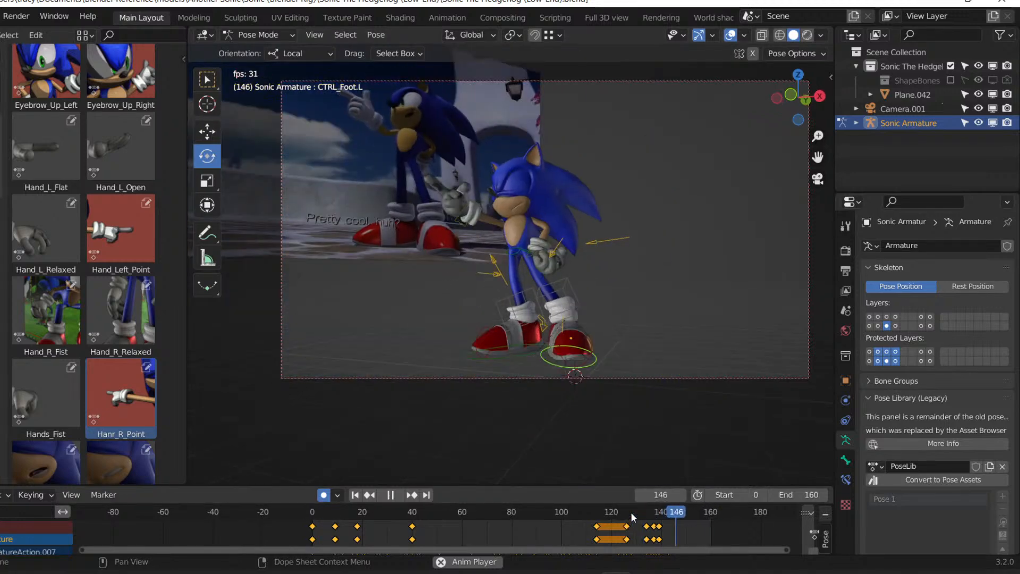
pyautogui.press('space')
pyautogui.click(644, 512)
pyautogui.hotkey('ctrl', 'shift', 'space')
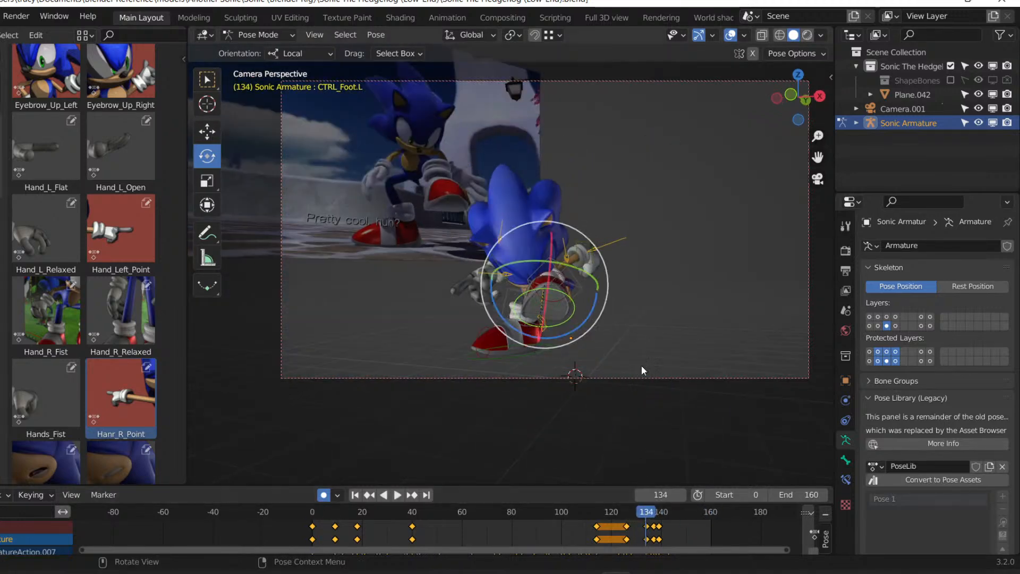
# Move the left foot control about 0.24 m outward and slightly up at frame 134.
pyautogui.press('h')
pyautogui.hotkey('alt', 'h')
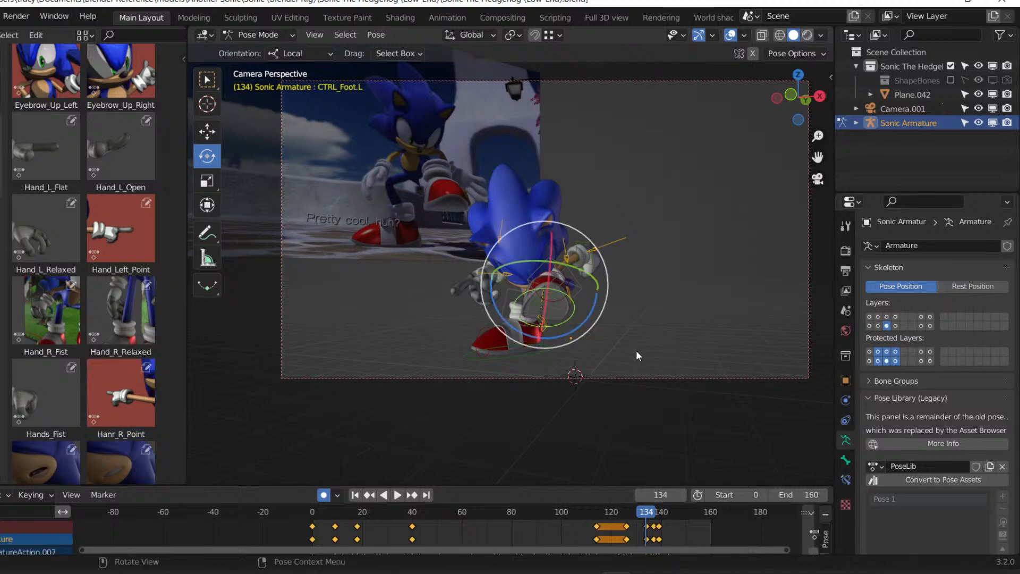
pyautogui.press('g')
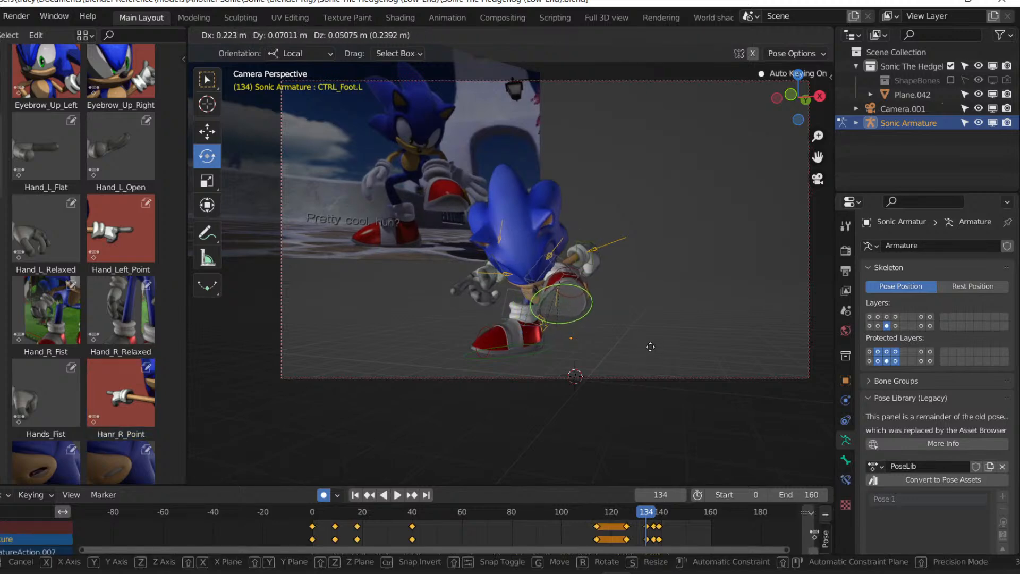
pyautogui.click(651, 346)
# Play back the left foot motion from around frame 120 and save the file.
pyautogui.click(610, 512)
pyautogui.press('space')
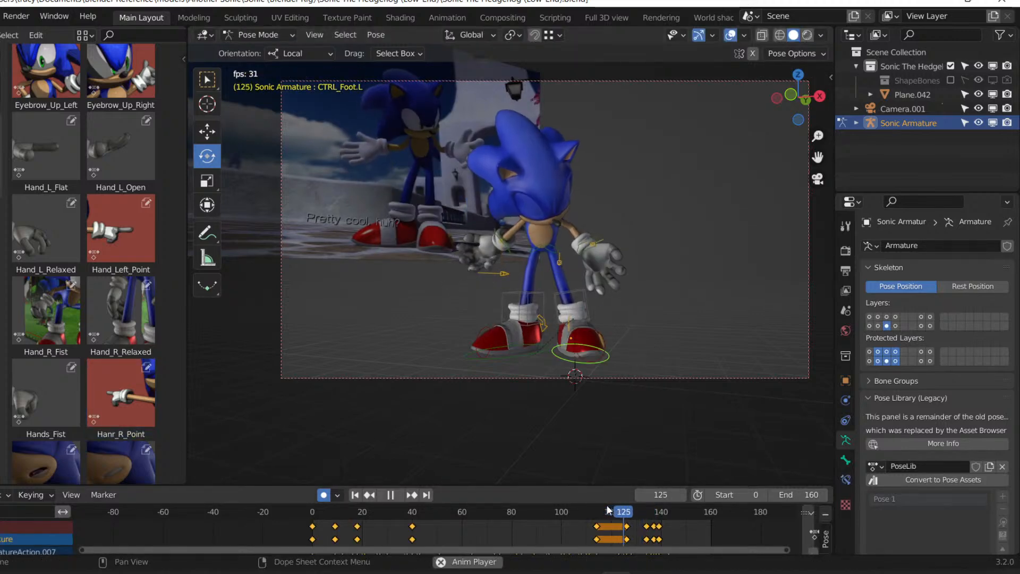
pyautogui.hotkey('ctrl', 's')
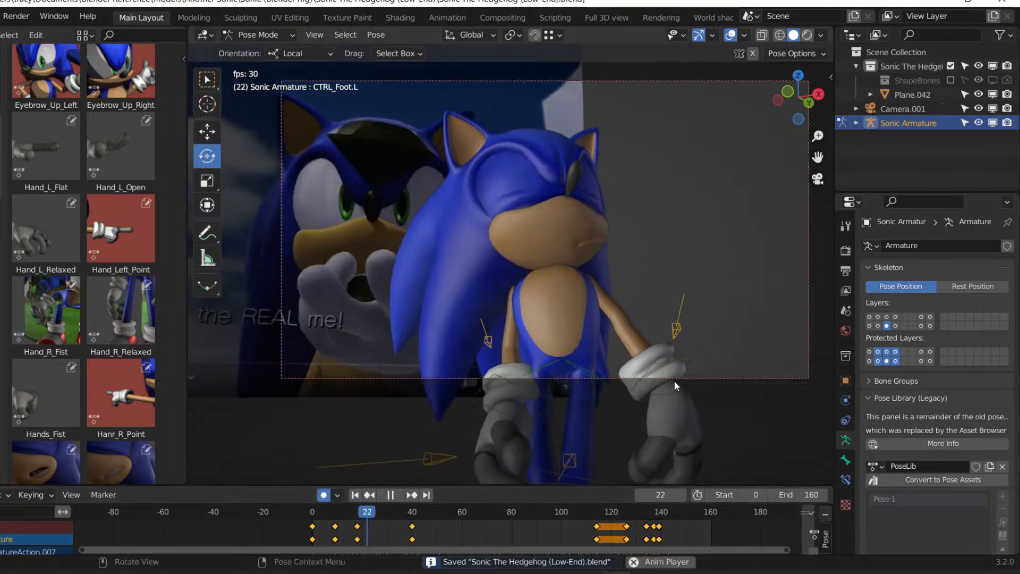
# Replay the step motion from around frames 125 to 130, and stop at frame 137 to examine the pose.
pyautogui.click(624, 512)
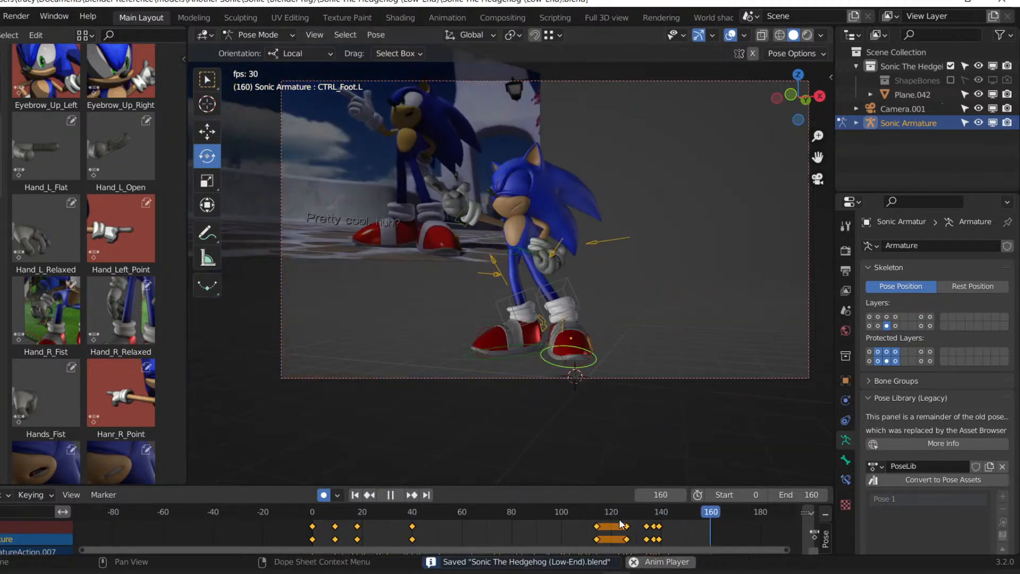
pyautogui.click(622, 514)
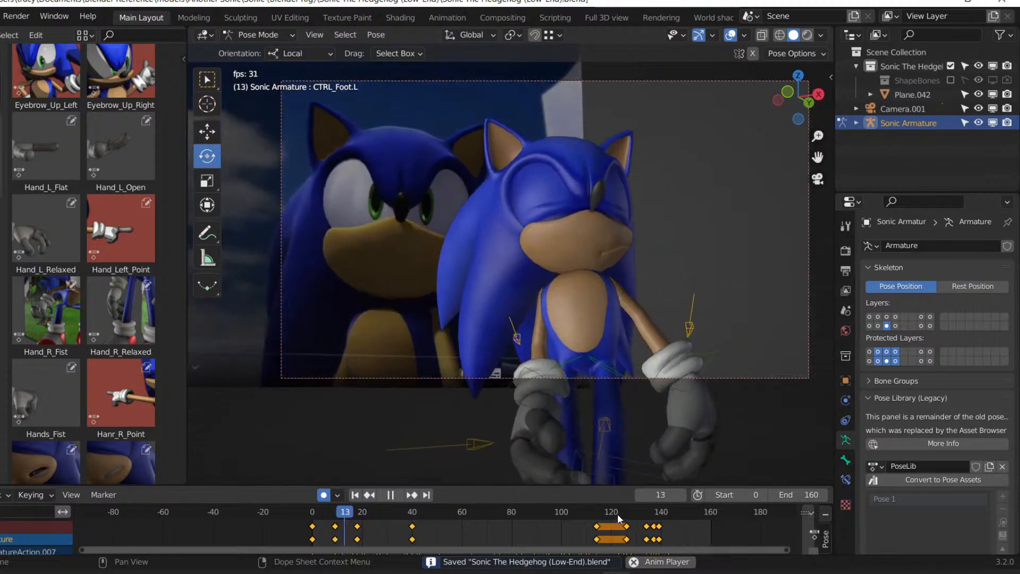
pyautogui.click(621, 508)
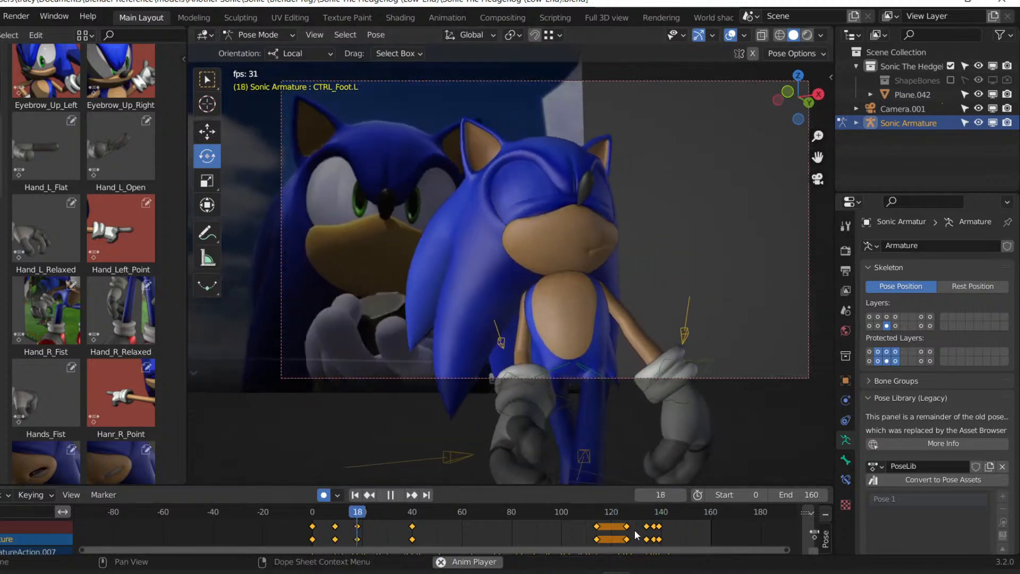
pyautogui.click(634, 518)
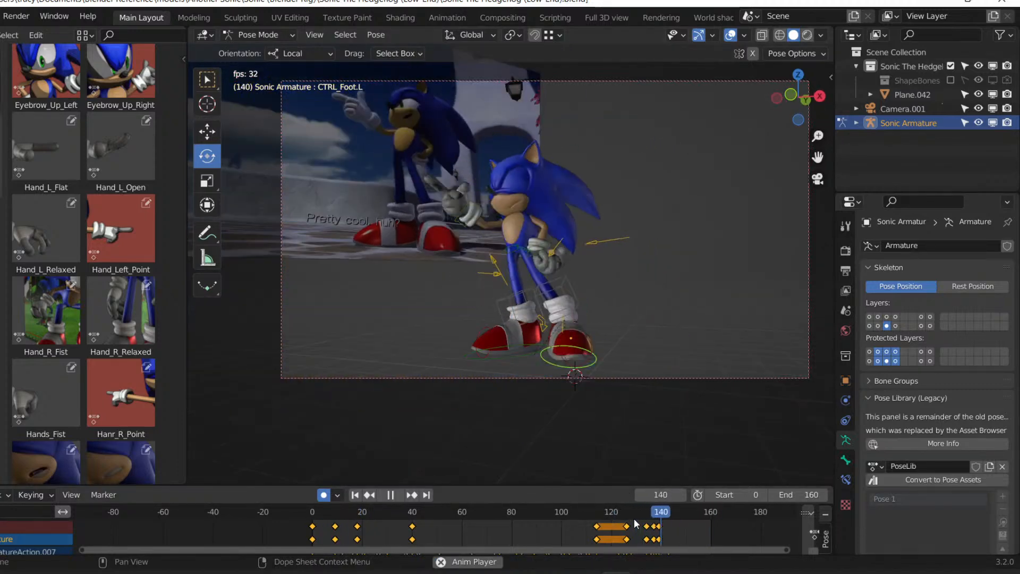
pyautogui.click(633, 519)
pyautogui.moveTo(635, 516); pyautogui.dragTo(656, 523)
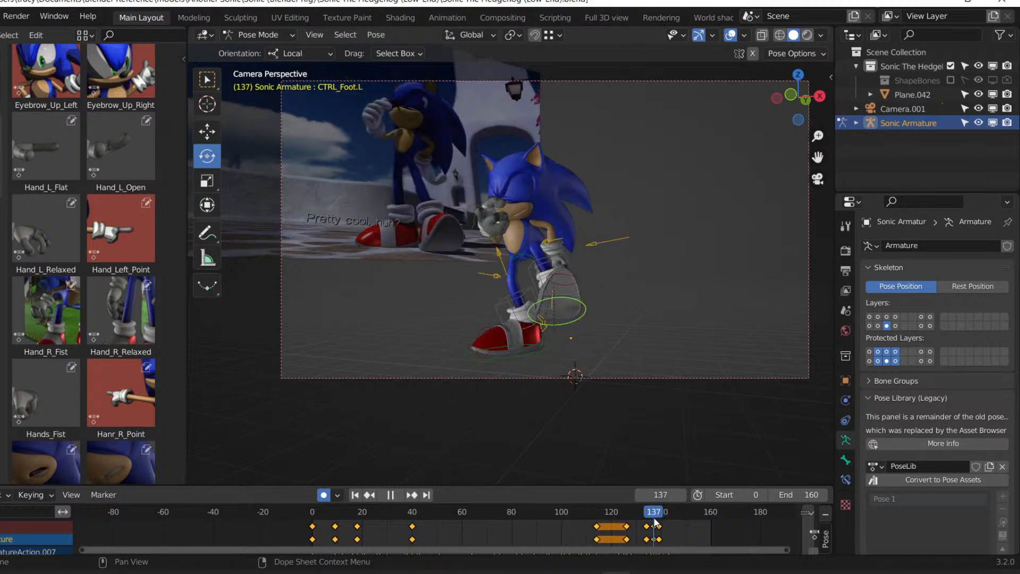
# Show the main control bone layer, select the hip control and move it about 0.06 m back and up at frame 138.
pyautogui.click(870, 317)
pyautogui.click(503, 248)
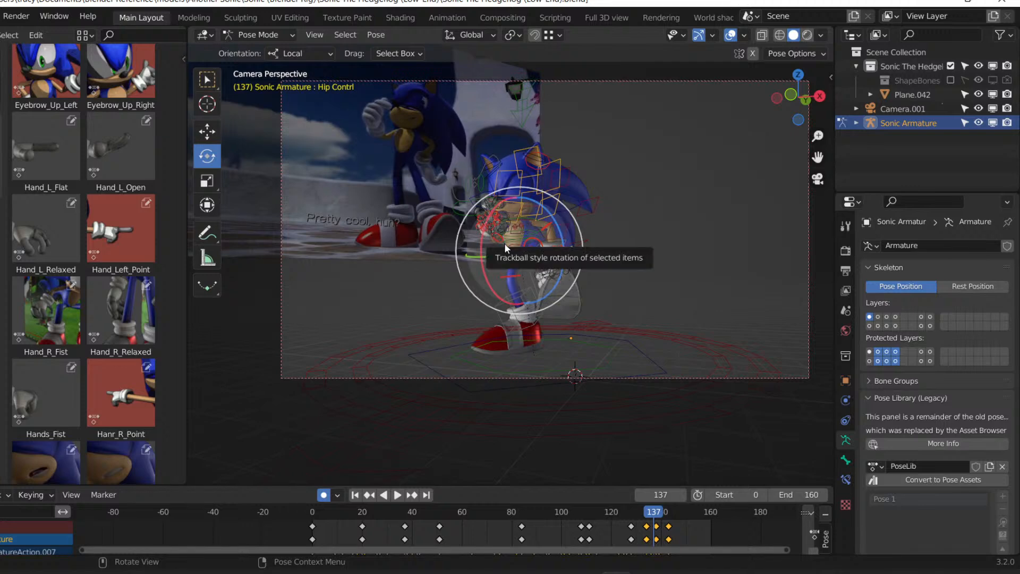
pyautogui.click(505, 243)
pyautogui.scroll(2, 505, 243)
pyautogui.click(506, 238)
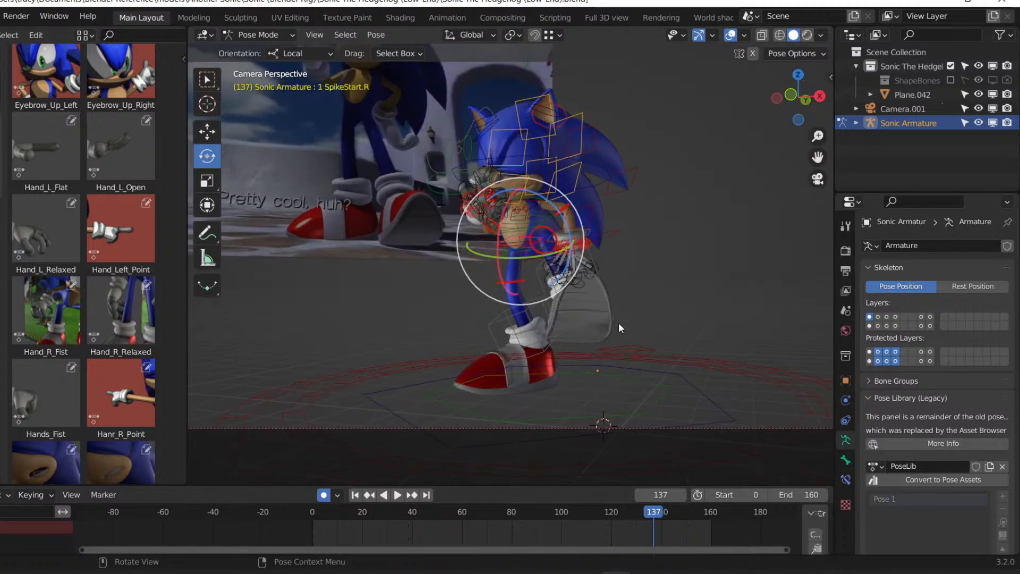
pyautogui.click(510, 251)
pyautogui.moveTo(516, 251); pyautogui.dragTo(486, 308, button='middle')
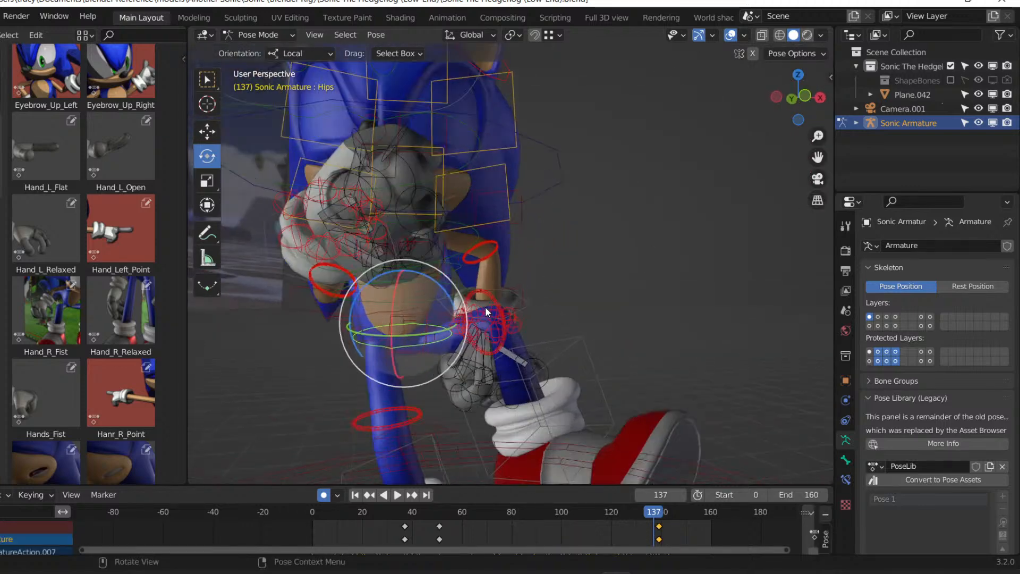
pyautogui.press('Right')
pyautogui.press('KP_0')
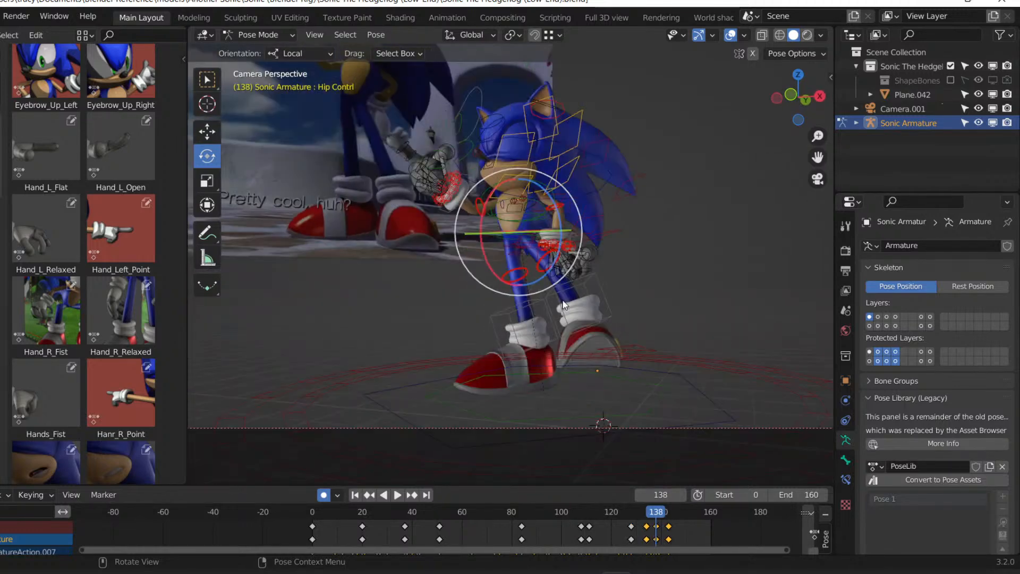
pyautogui.press('g')
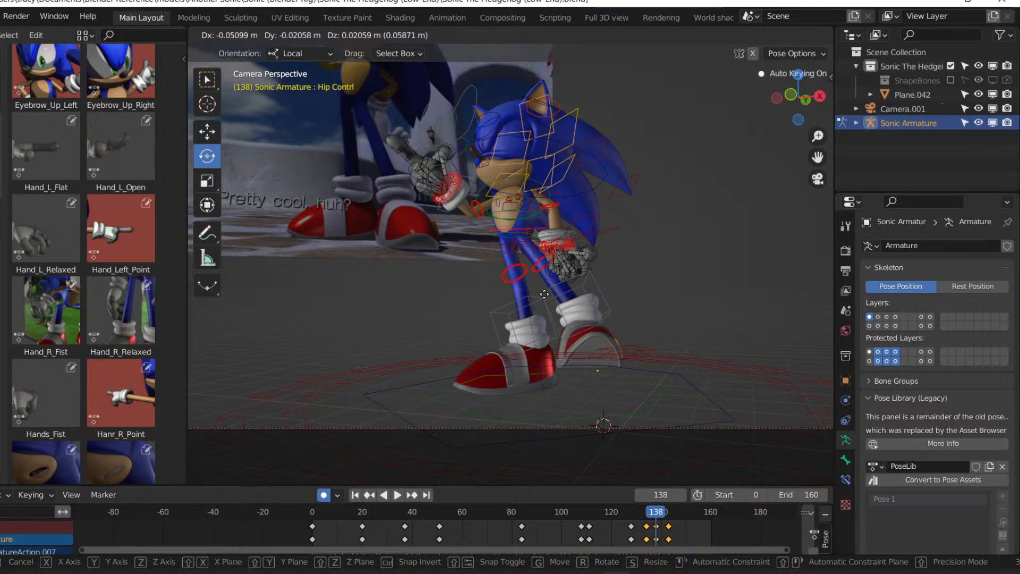
pyautogui.click(545, 294)
# Play back the revised hip motion, recheck the pose around frame 138 and save the file.
pyautogui.press('space')
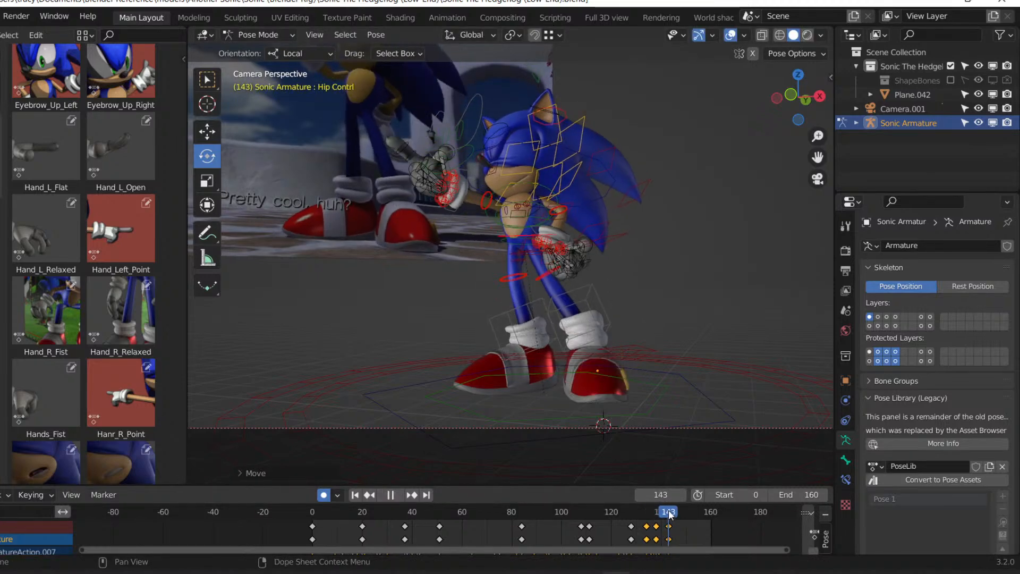
pyautogui.press('space')
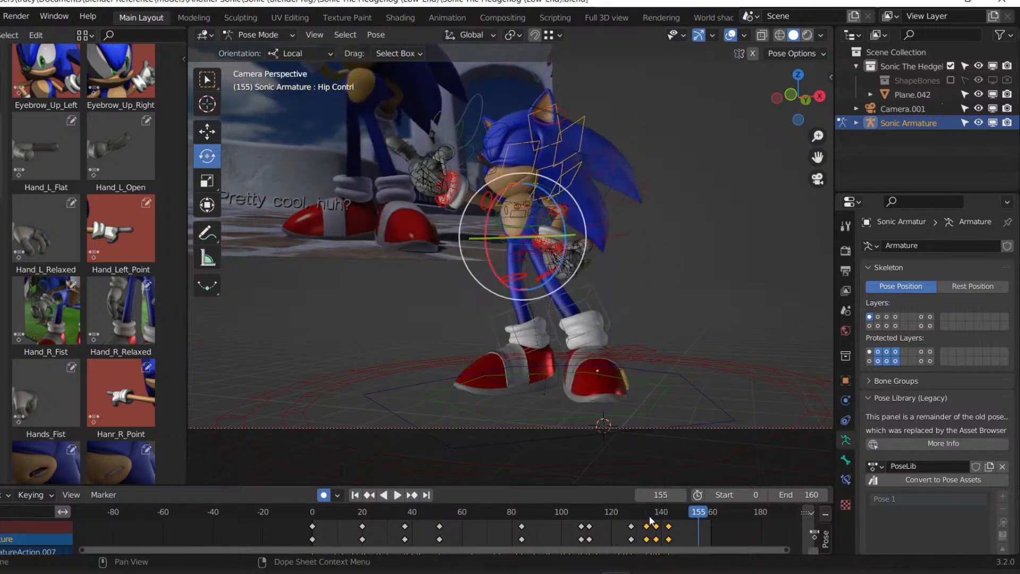
pyautogui.click(655, 512)
pyautogui.moveTo(515, 232); pyautogui.dragTo(624, 389)
pyautogui.press('space')
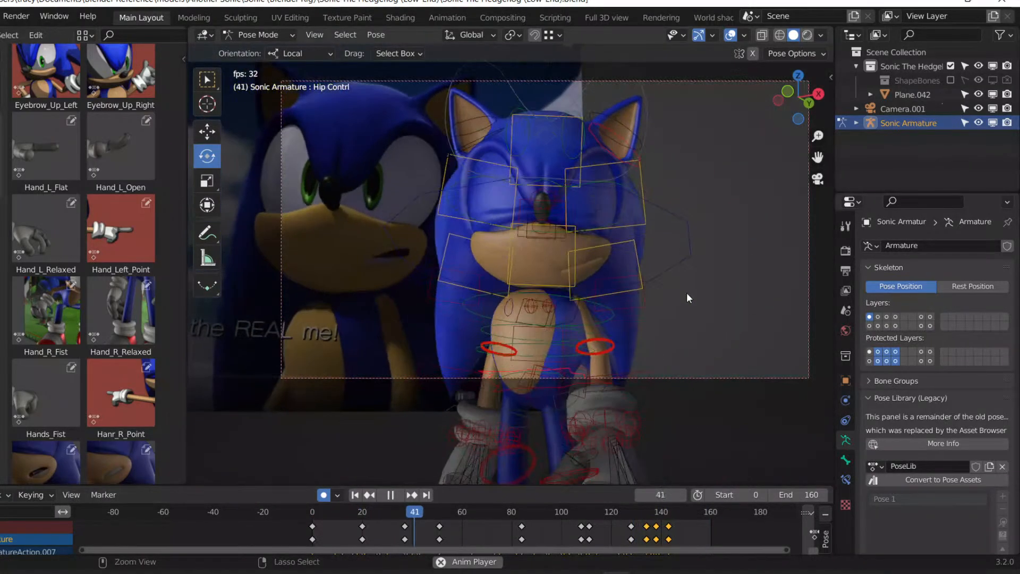
pyautogui.hotkey('ctrl', 's')
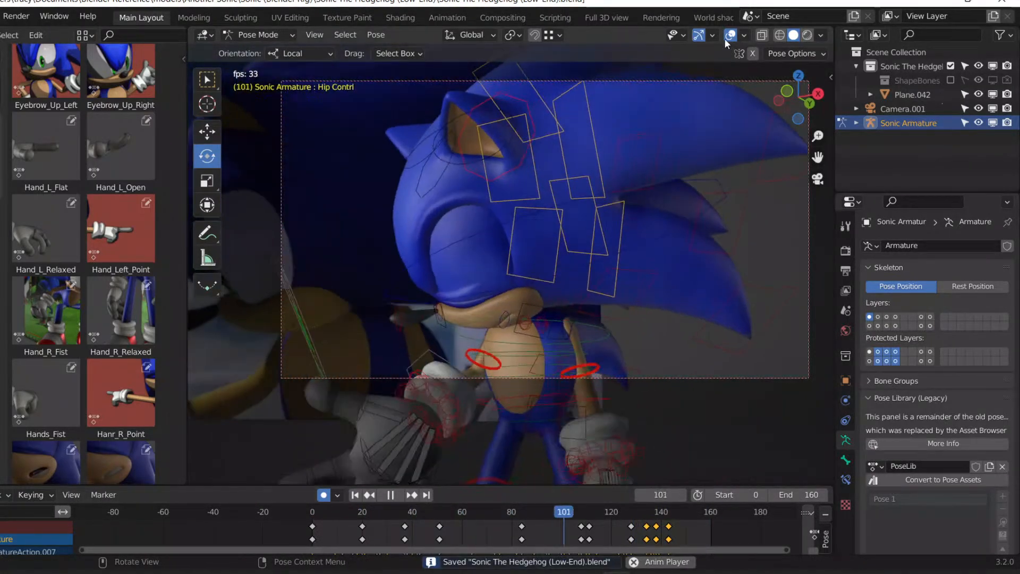
# Review the animation with the viewport overlays hidden, restore the overlays and stop playback.
pyautogui.click(732, 36)
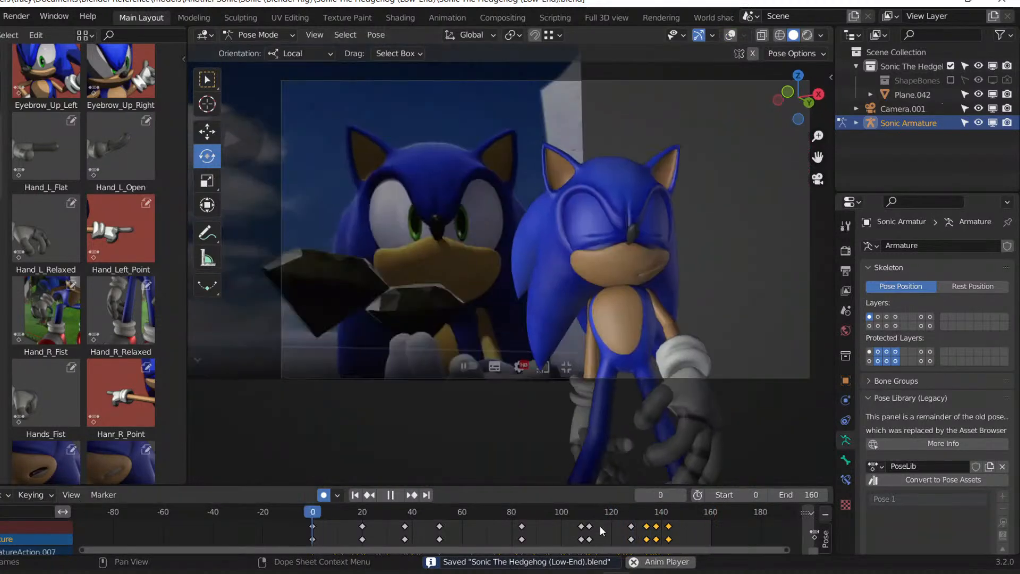
pyautogui.click(609, 508)
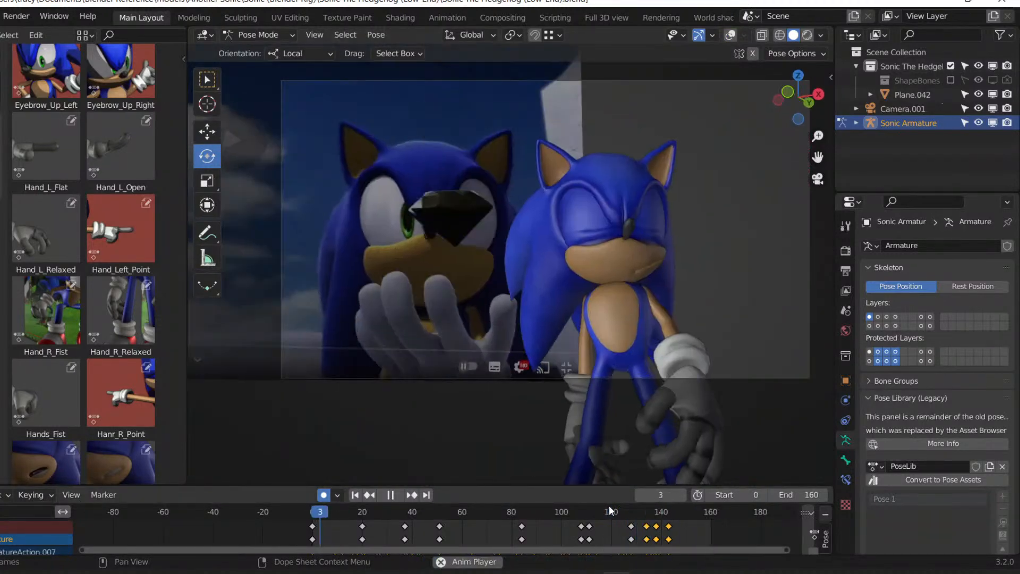
pyautogui.click(731, 35)
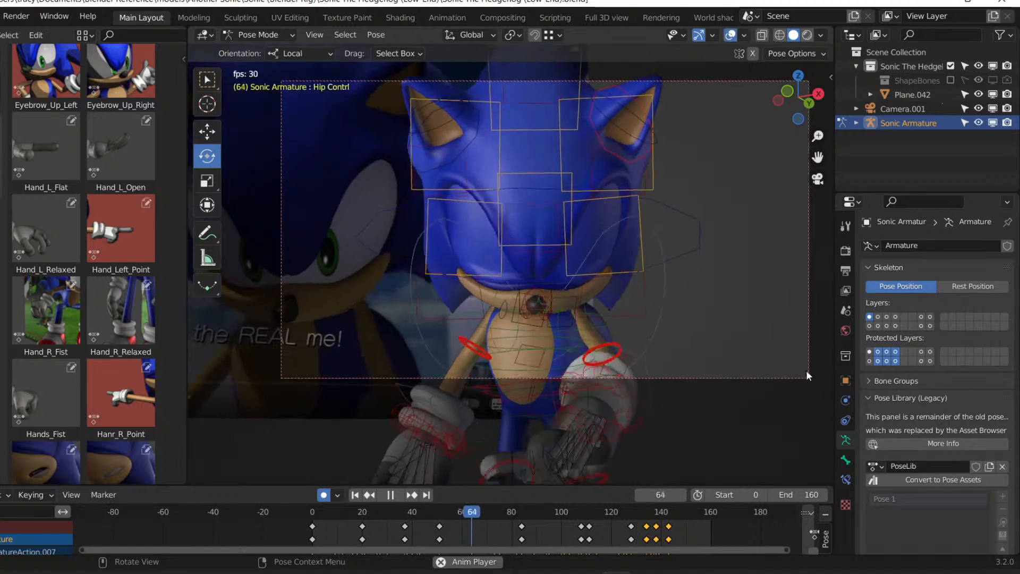
pyautogui.press('space')
# Show the IK control layer, select the right hand IK control and raise it about 0.11 m at frame 138.
pyautogui.click(886, 326)
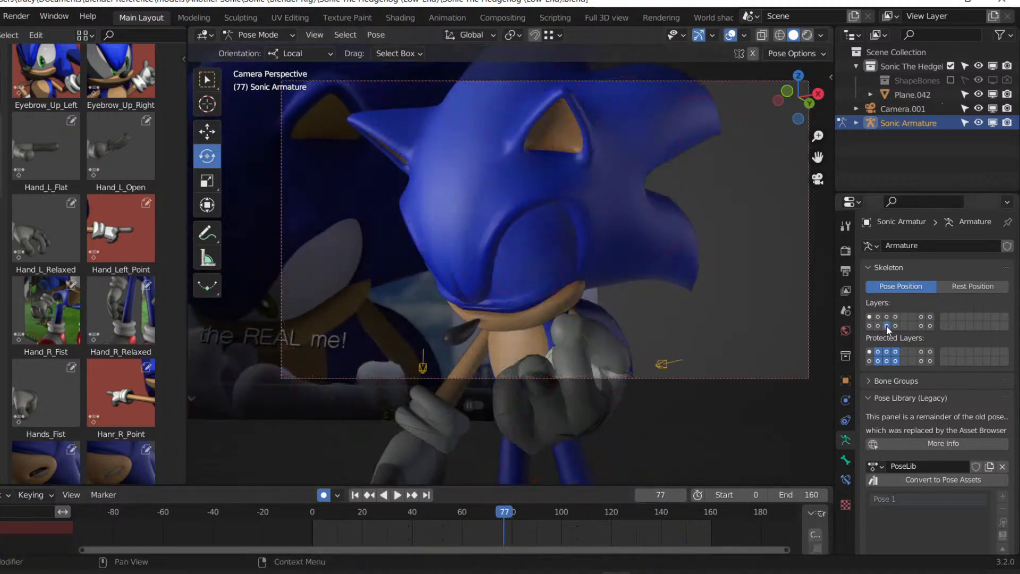
pyautogui.click(635, 511)
pyautogui.click(504, 241)
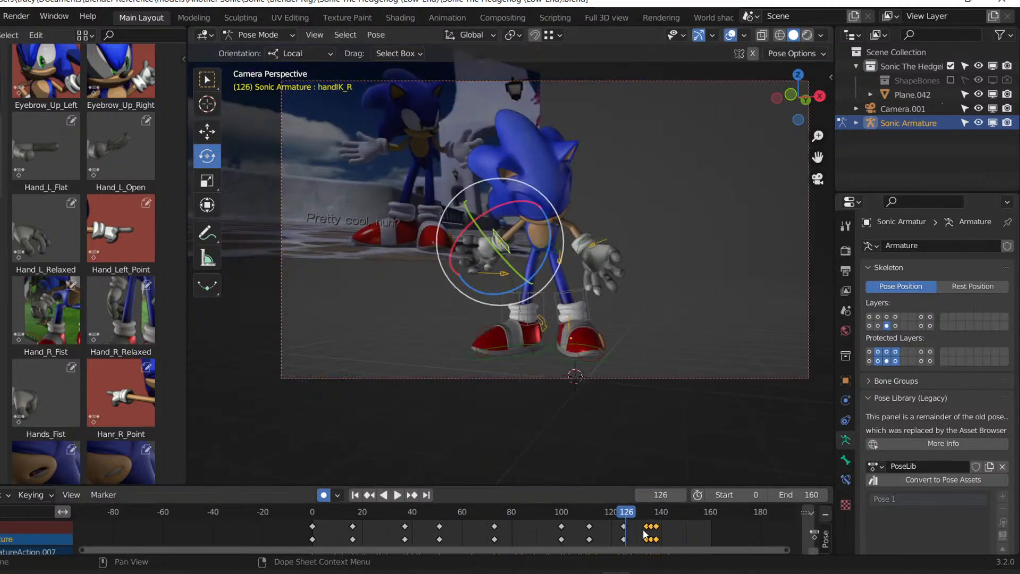
pyautogui.press('space')
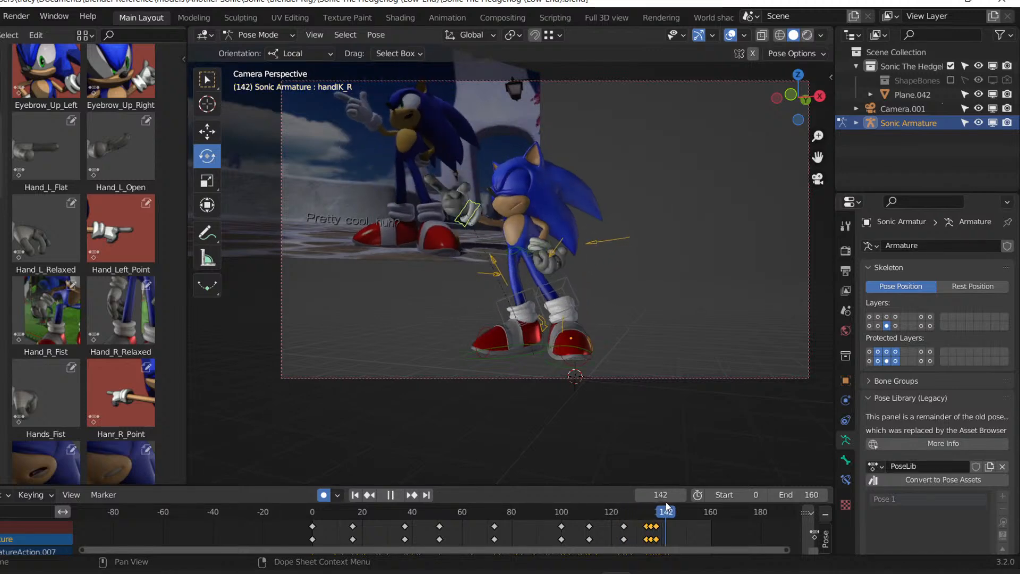
pyautogui.moveTo(667, 509); pyautogui.dragTo(657, 508)
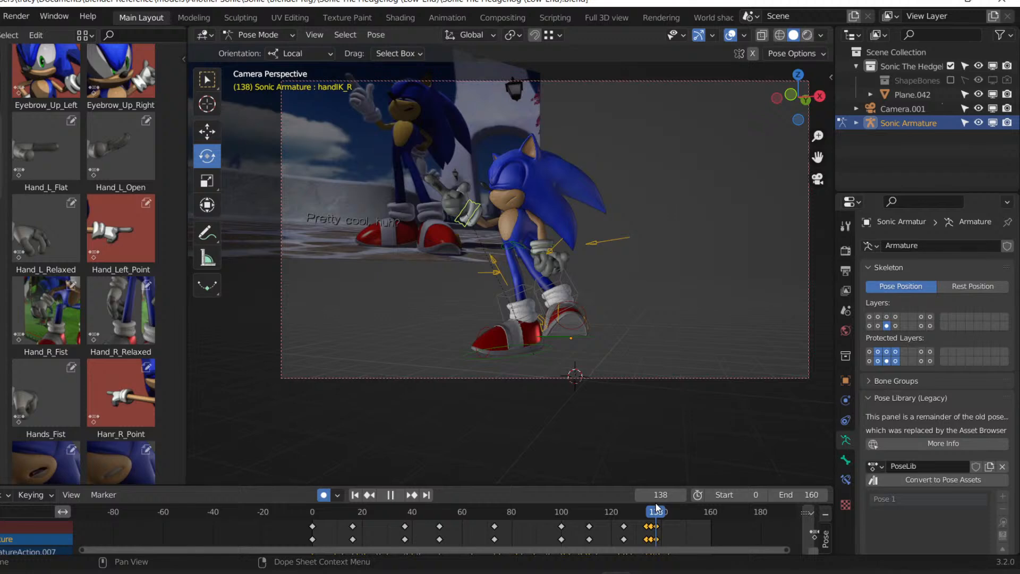
pyautogui.press('g')
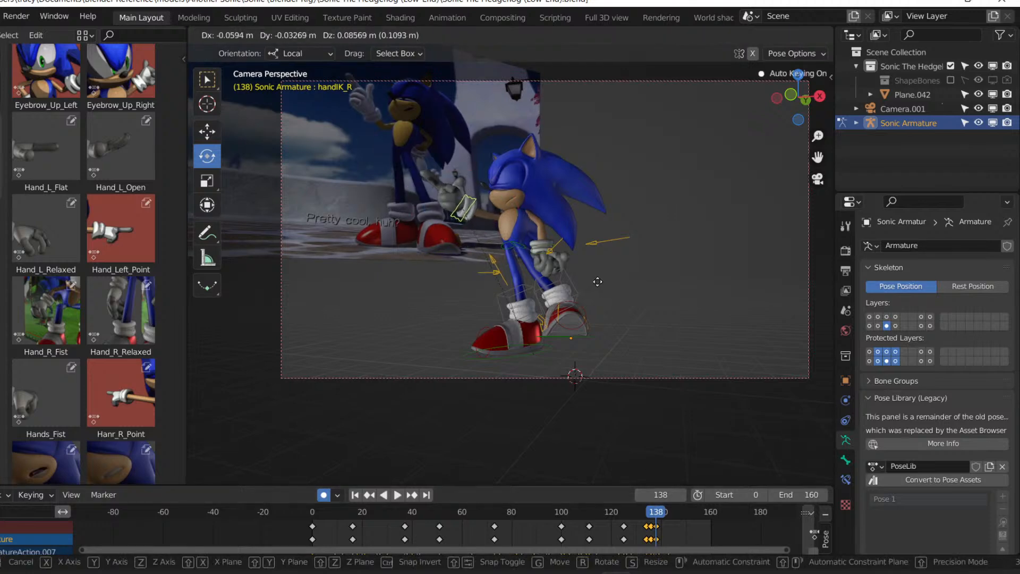
pyautogui.click(598, 282)
# Lower the right hand IK control about 0.2 m at frame 145 and tilt it slightly with a trackball rotation.
pyautogui.moveTo(658, 514); pyautogui.dragTo(666, 516)
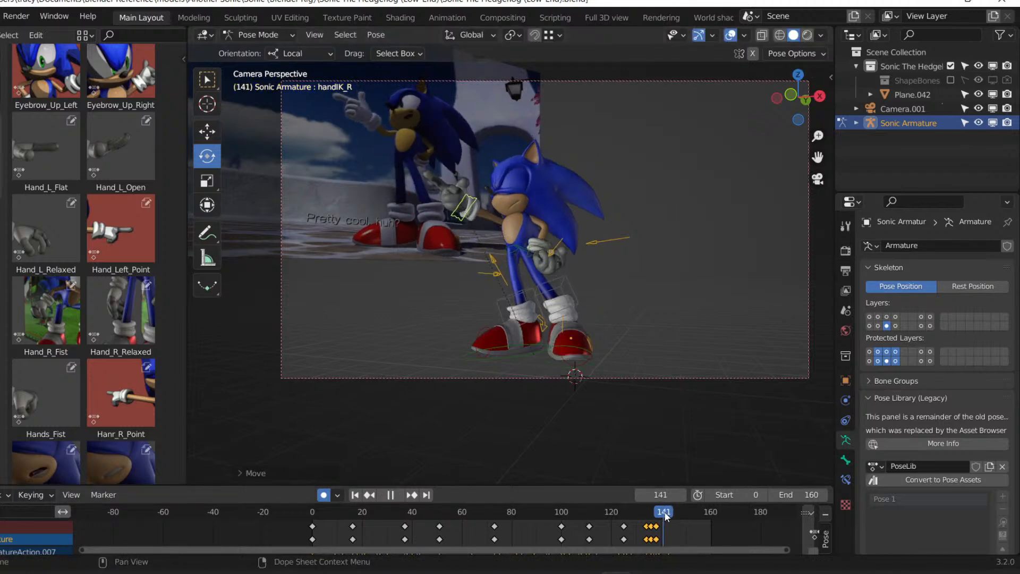
pyautogui.press('g')
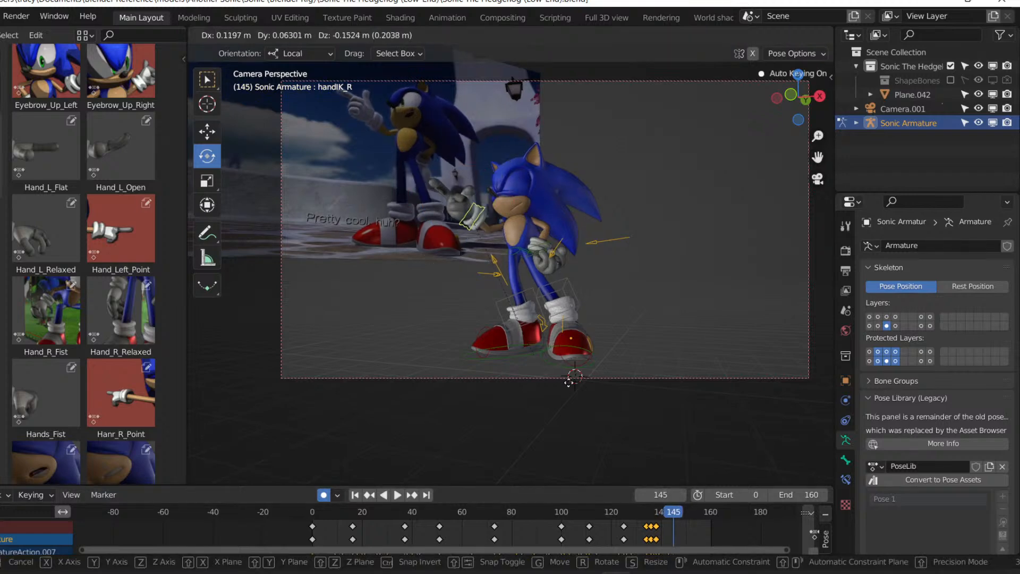
pyautogui.click(572, 380)
pyautogui.press('r')
pyautogui.press('r')
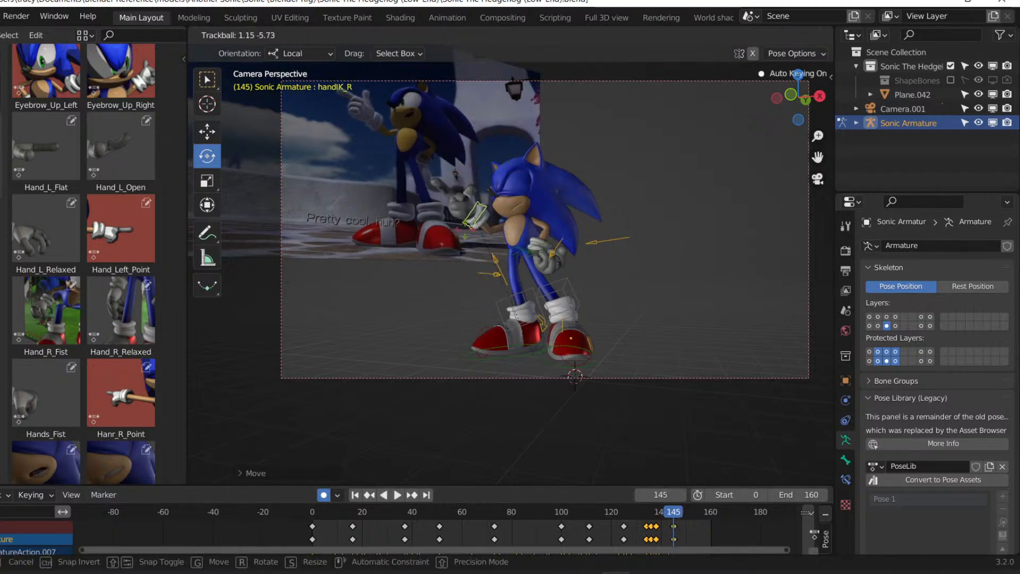
# Replay the right hand motion repeatedly from around frames 120 to 133 and compare it with the reference video.
pyautogui.click(640, 506)
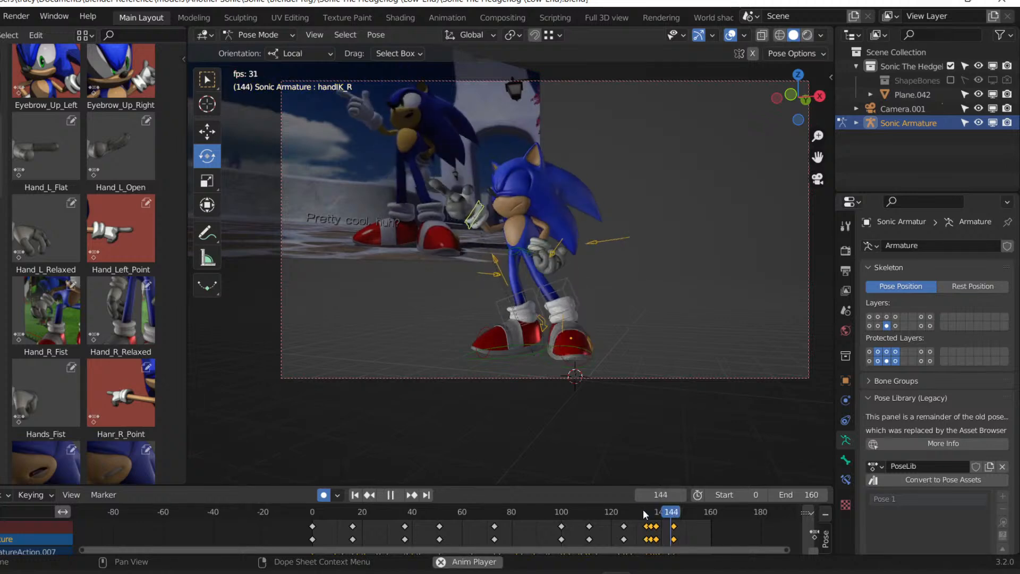
pyautogui.click(643, 511)
pyautogui.click(644, 510)
pyautogui.click(644, 511)
pyautogui.click(612, 510)
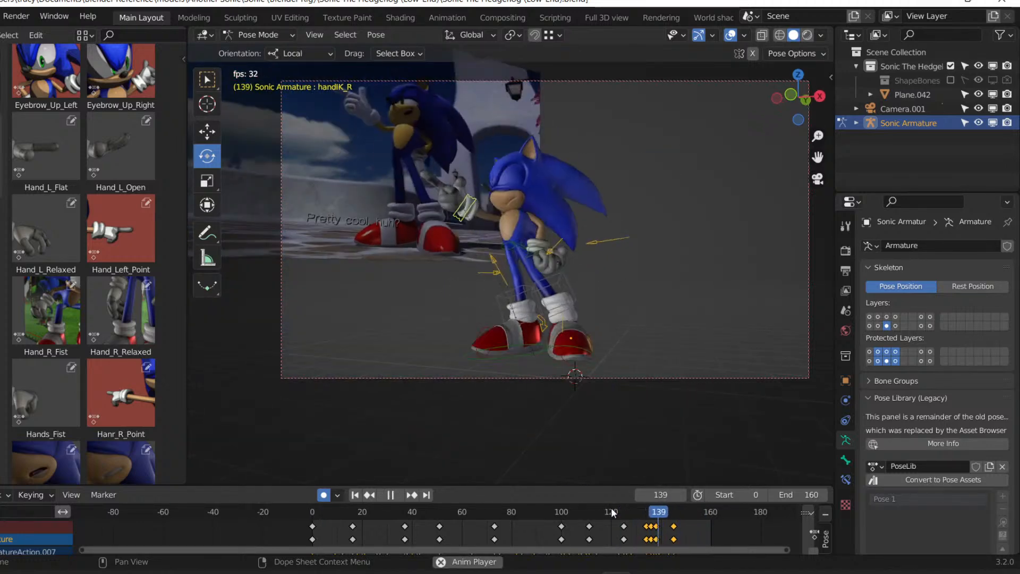
pyautogui.click(612, 510)
pyautogui.click(612, 511)
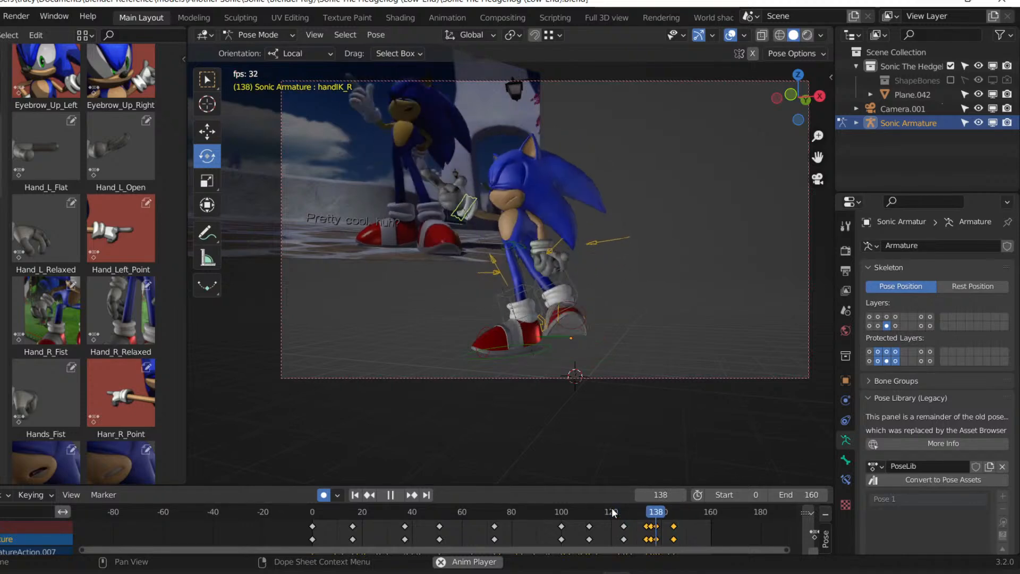
pyautogui.click(613, 511)
pyautogui.click(612, 511)
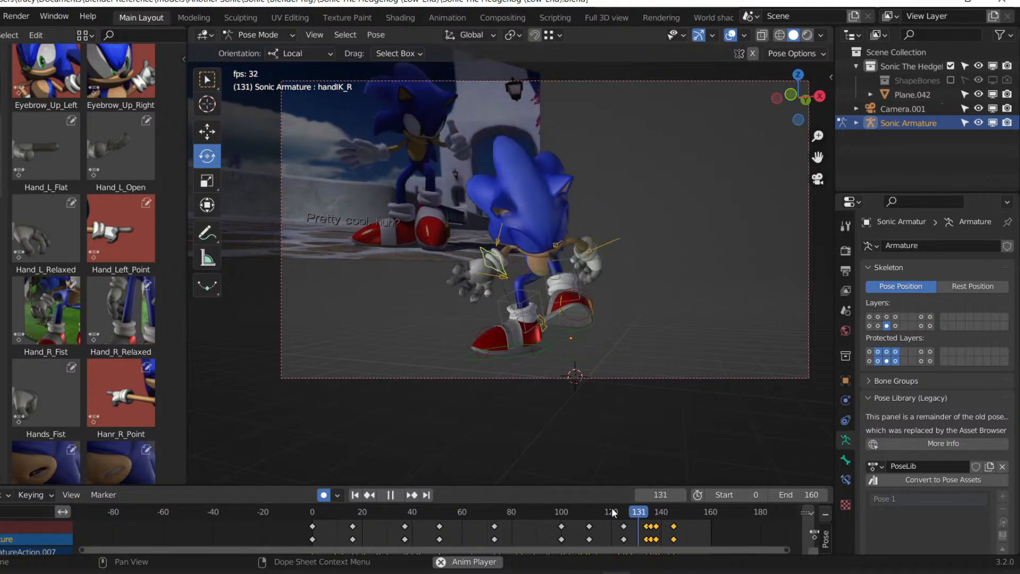
pyautogui.click(613, 511)
pyautogui.click(613, 511)
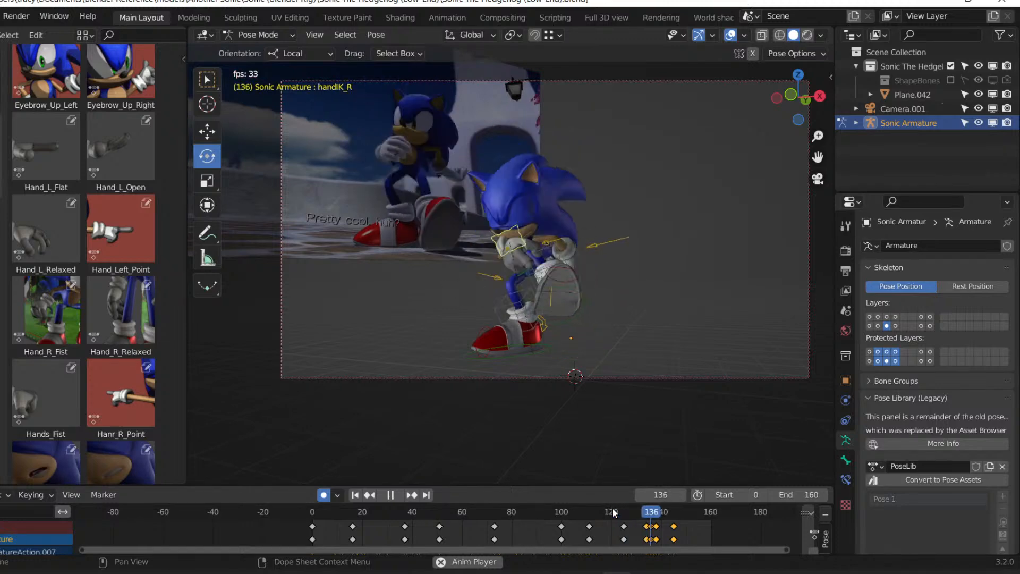
pyautogui.click(613, 511)
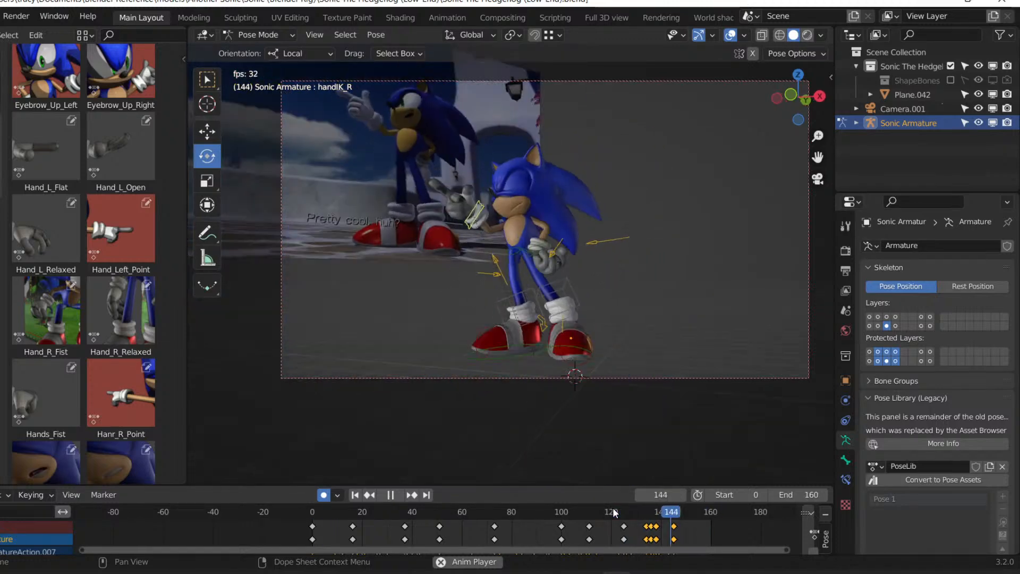
# Show the main body control layer, select the Head Transfrom control and rotate it slightly at frame 159.
pyautogui.click(613, 511)
pyautogui.press('space')
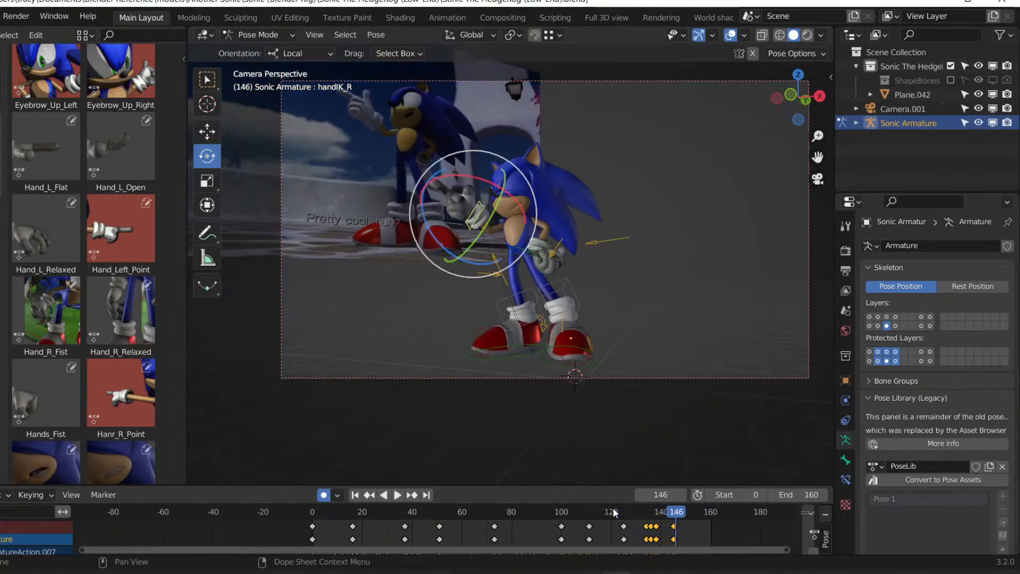
pyautogui.click(870, 317)
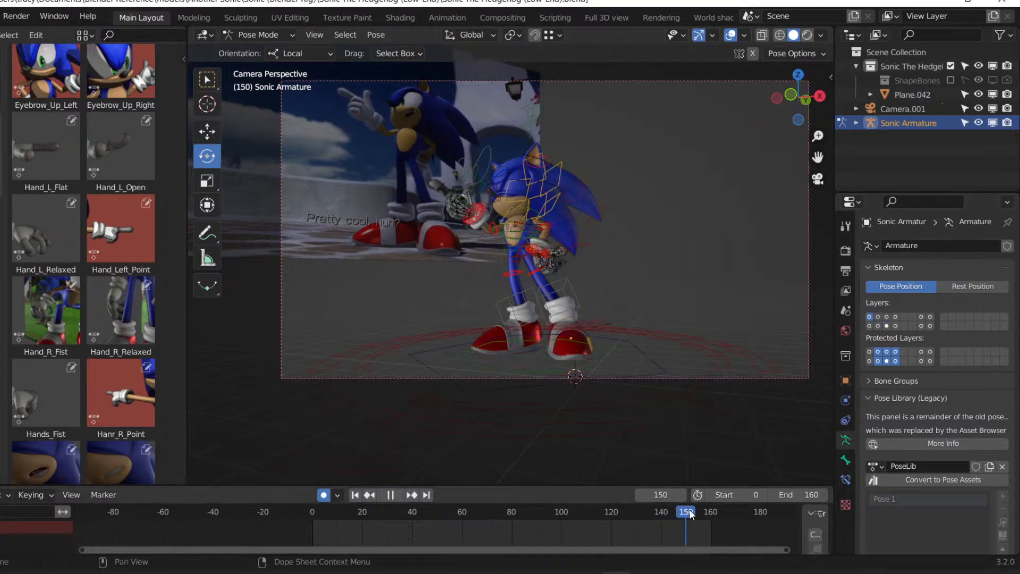
pyautogui.click(516, 236)
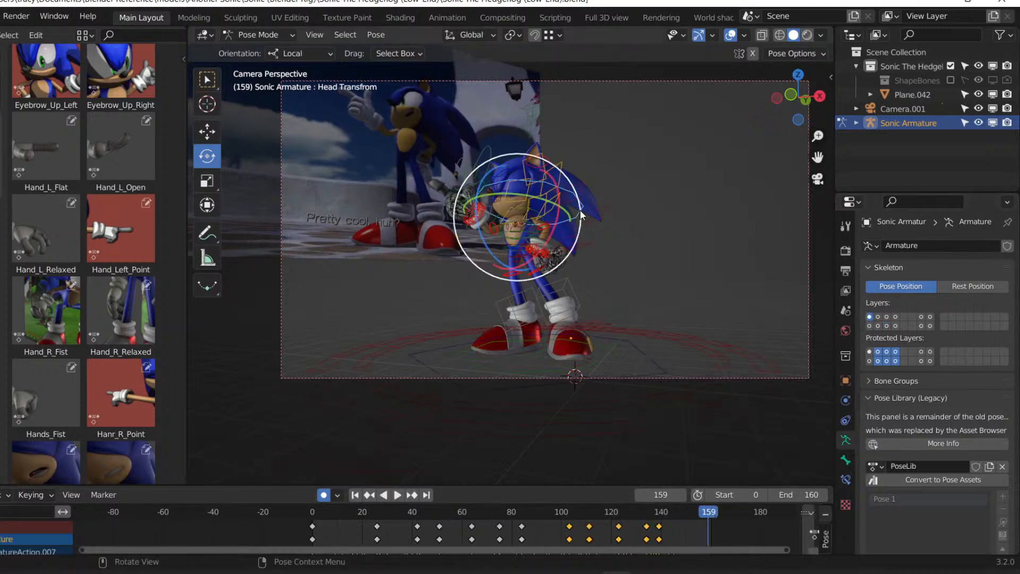
pyautogui.moveTo(487, 244); pyautogui.dragTo(484, 239)
# Select the Spine control and tilt it slightly with a trackball rotation at frame 159.
pyautogui.click(528, 224)
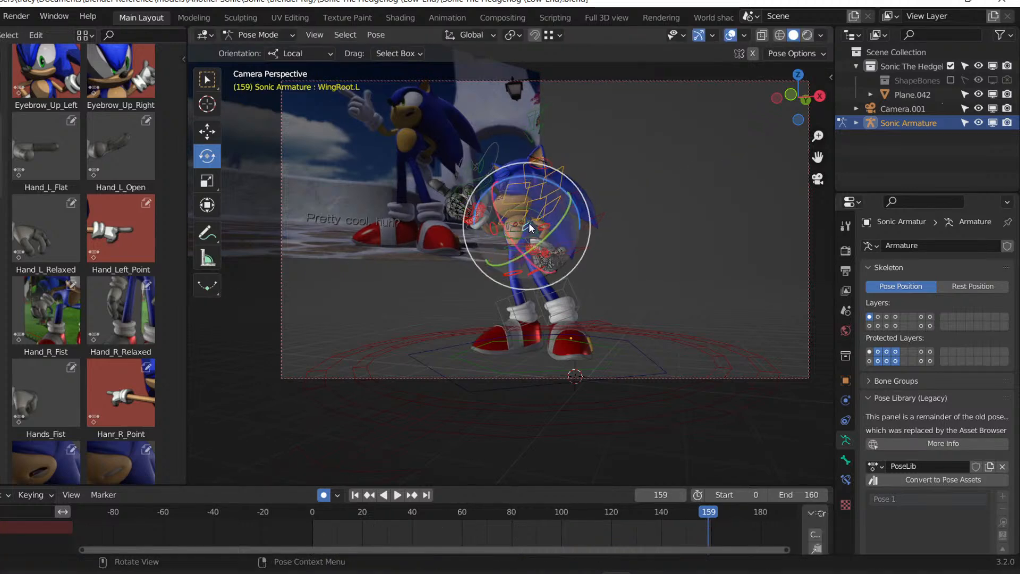
pyautogui.scroll(3, 528, 222)
pyautogui.click(531, 171)
pyautogui.moveTo(532, 170); pyautogui.dragTo(542, 228)
pyautogui.click(531, 170)
pyautogui.click(530, 216)
pyautogui.click(535, 206)
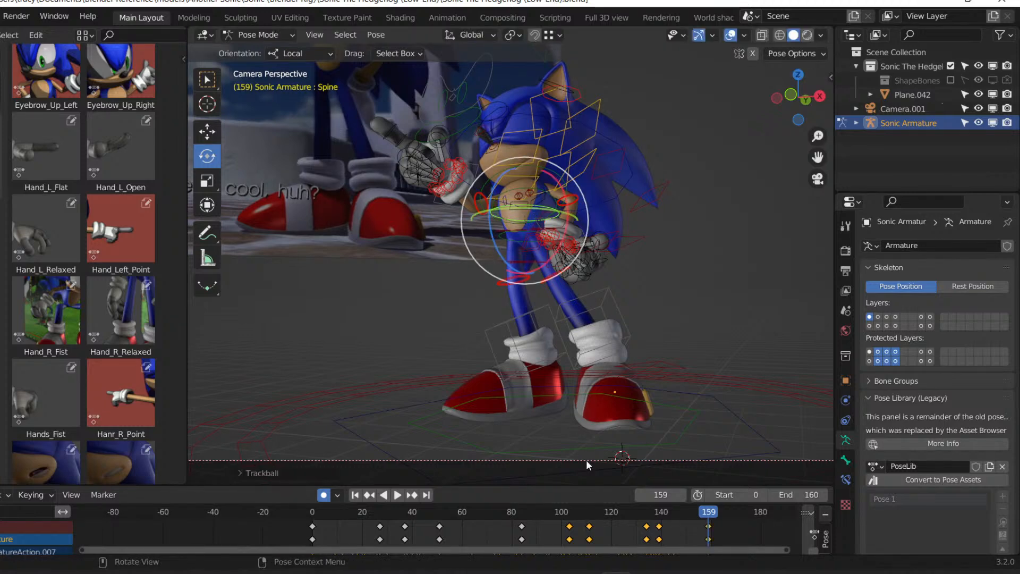
# Replay the hip motion from about frame 127, then lower the hip control about 0.03 m at frame 143.
pyautogui.click(500, 227)
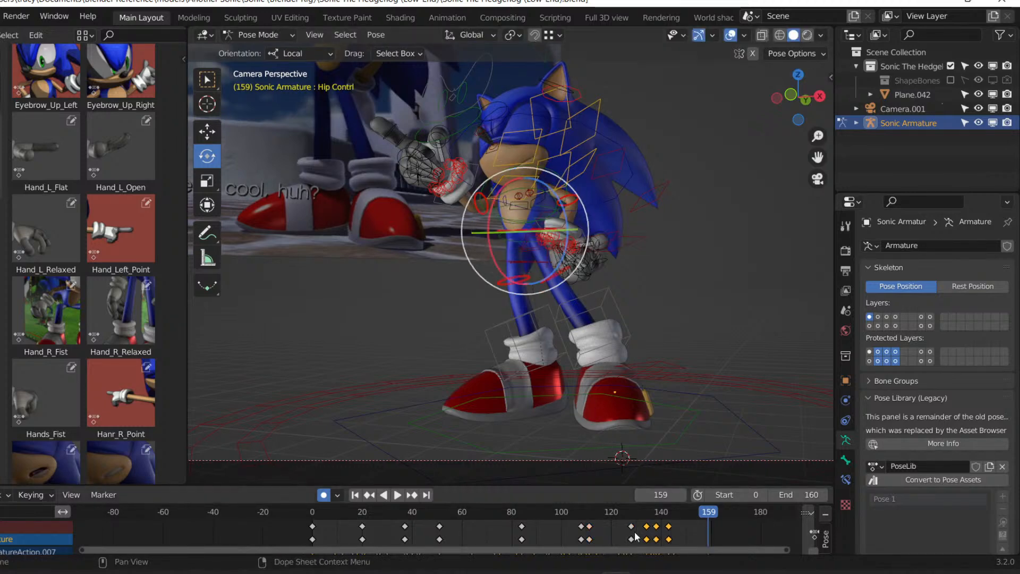
pyautogui.click(631, 513)
pyautogui.press('space')
pyautogui.click(630, 514)
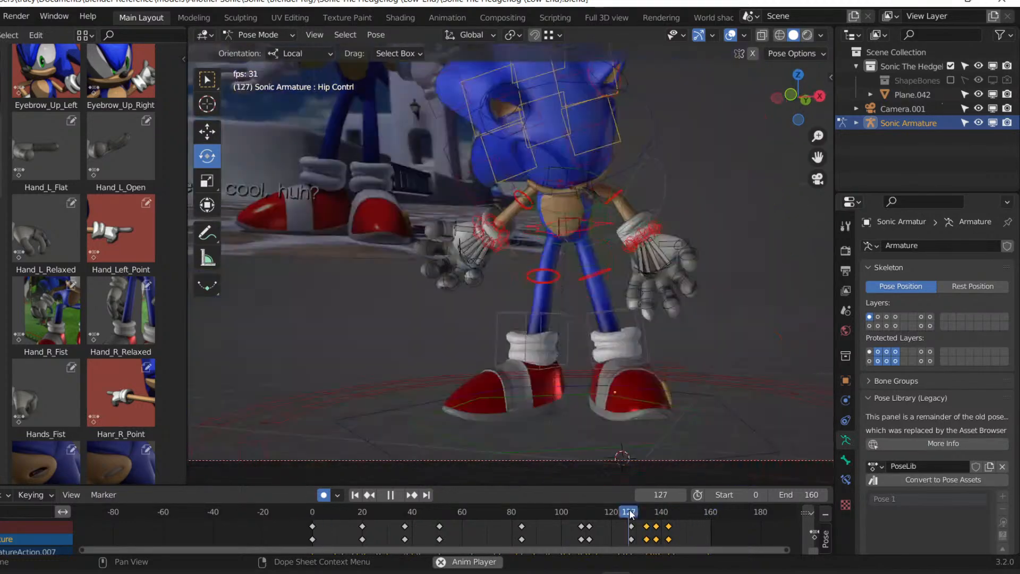
pyautogui.press('space')
pyautogui.moveTo(631, 511); pyautogui.dragTo(666, 515)
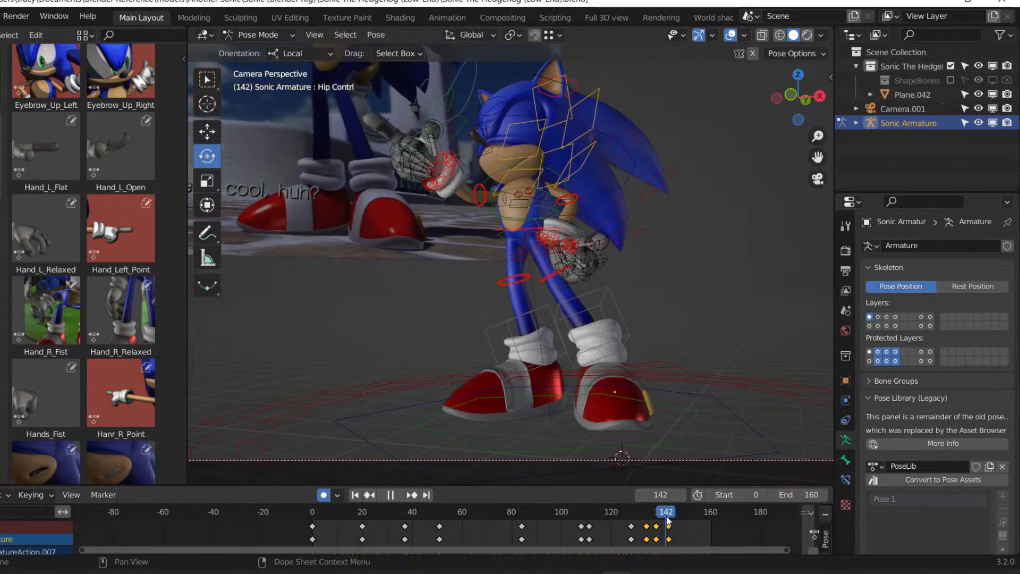
pyautogui.press('space')
pyautogui.press('space')
pyautogui.press('g')
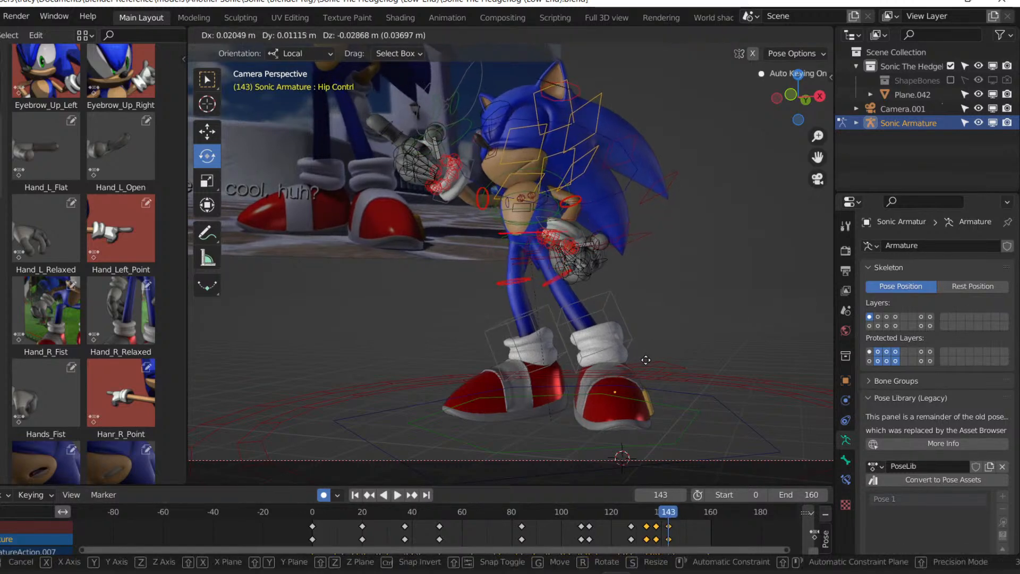
pyautogui.click(646, 360)
# Raise the hip control slightly at frame 146 and shift that keyframe to about frame 149.
pyautogui.press('space')
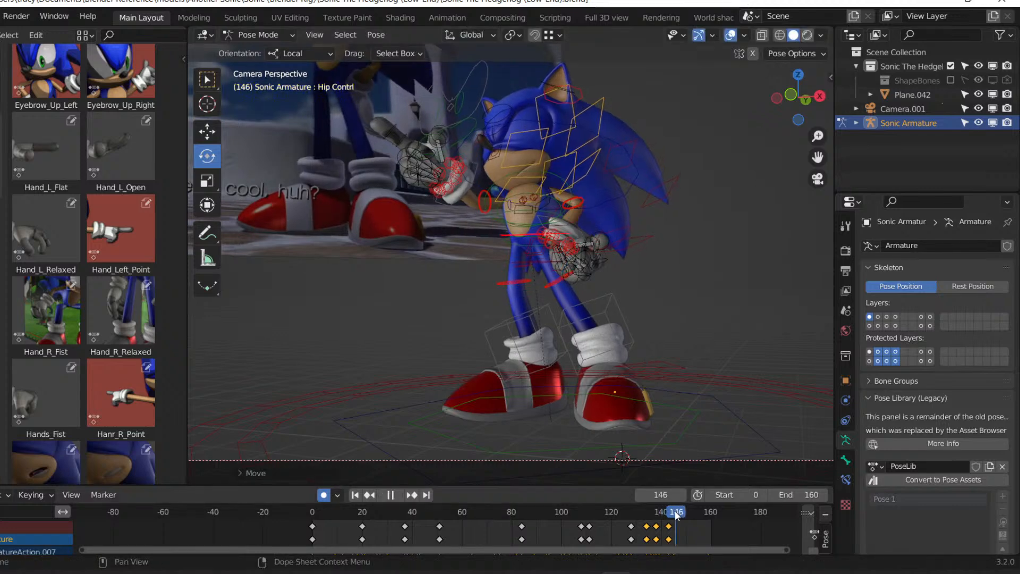
pyautogui.press('g')
pyautogui.click(673, 397)
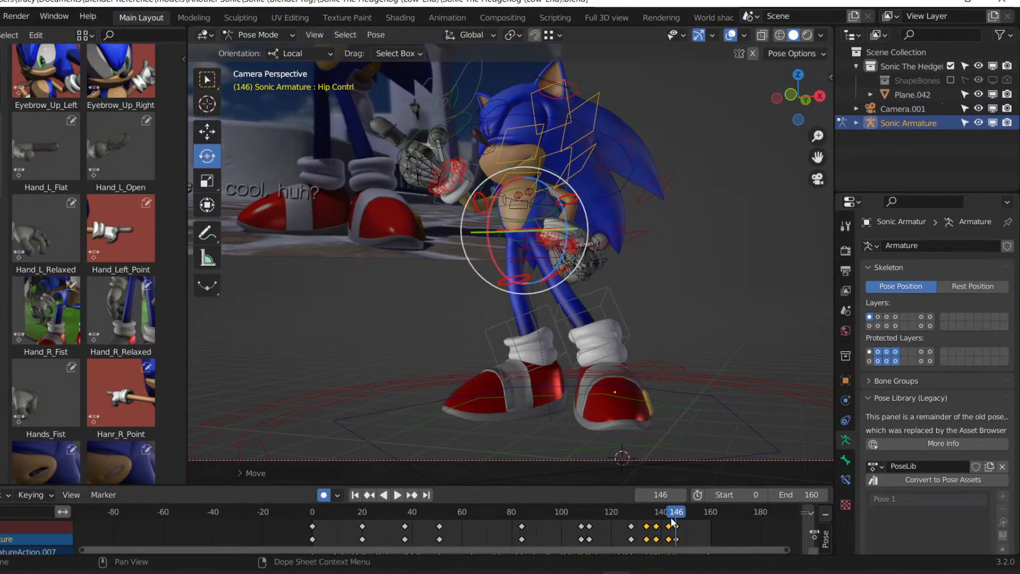
pyautogui.moveTo(671, 518); pyautogui.dragTo(629, 514)
pyautogui.press('space')
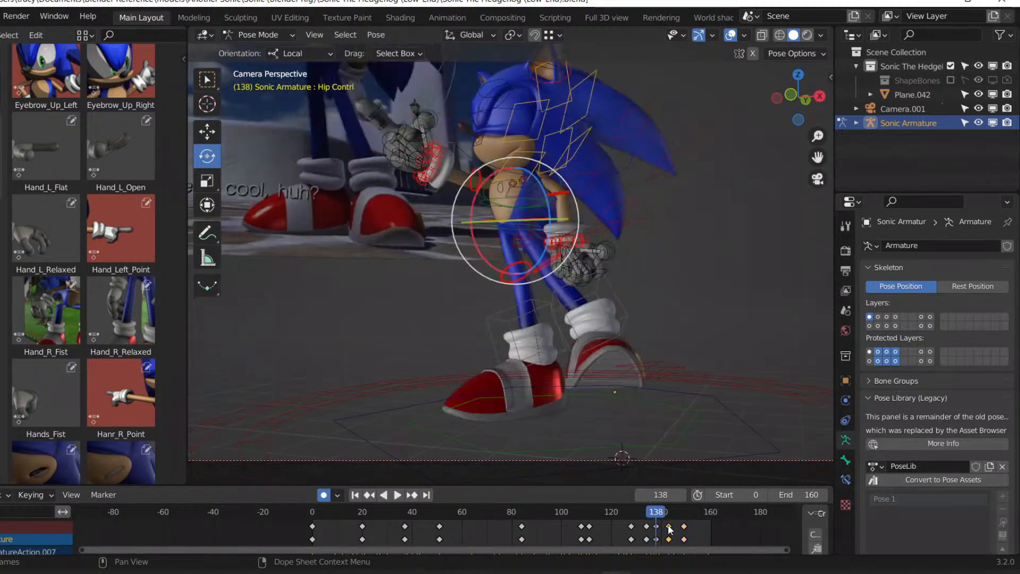
# Adjust the hip control's position again at frame 143 and replay the motion.
pyautogui.press('space')
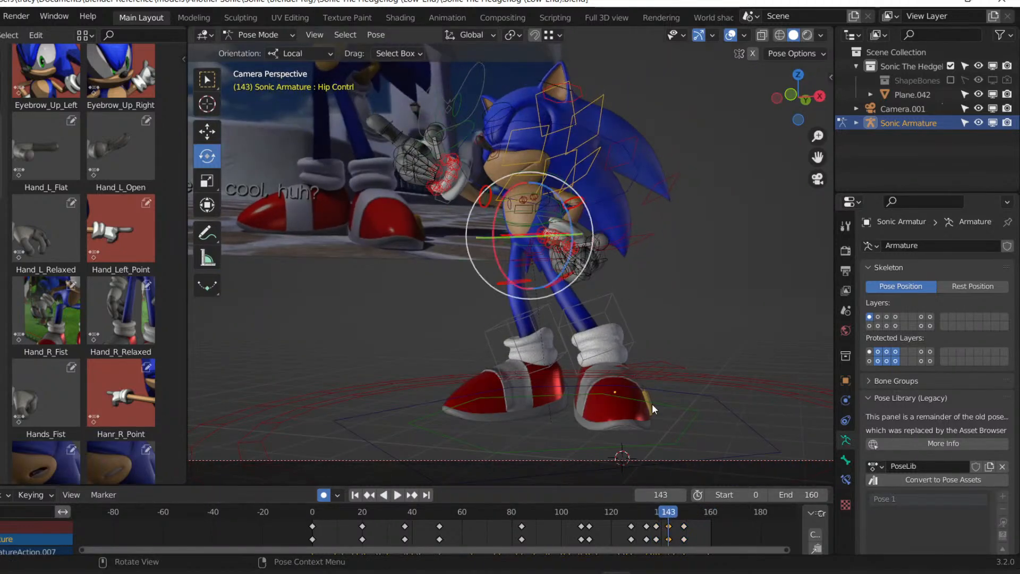
pyautogui.press('g')
pyautogui.click(652, 406)
pyautogui.moveTo(667, 513); pyautogui.dragTo(644, 527)
pyautogui.press('space')
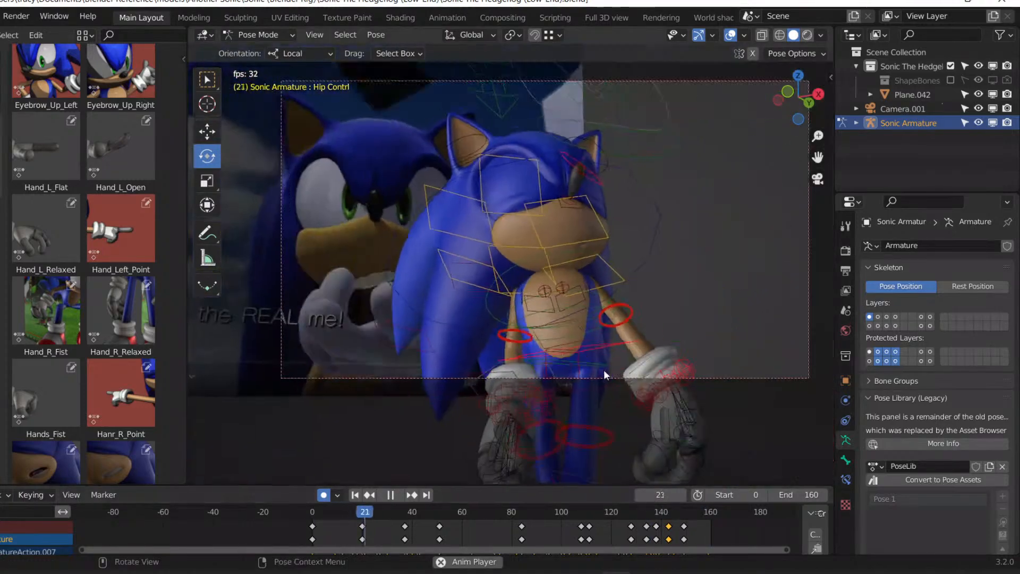
# Save the file and review the animation with the viewport overlays hidden.
pyautogui.hotkey('ctrl', 's')
pyautogui.click(732, 35)
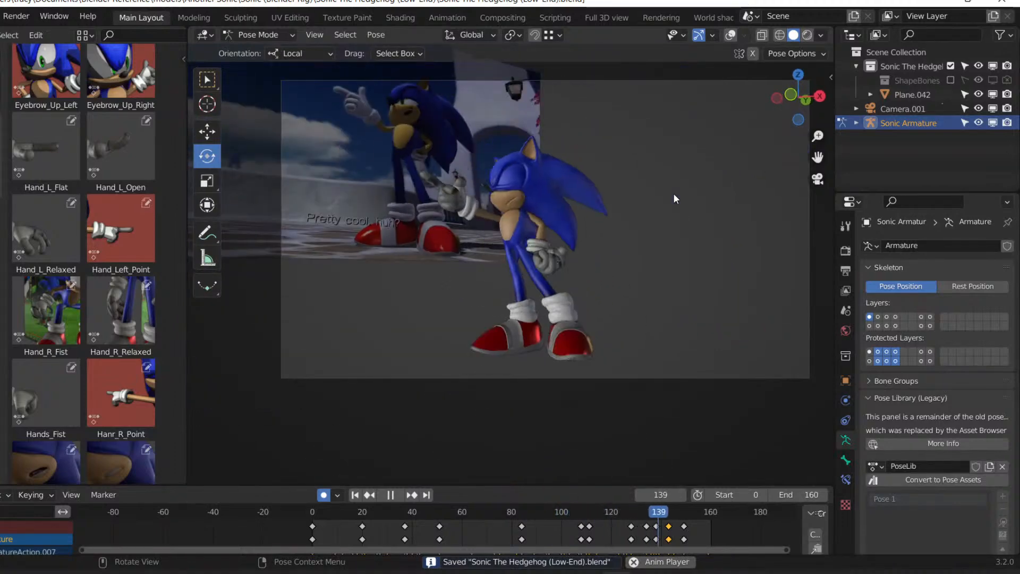
pyautogui.click(672, 509)
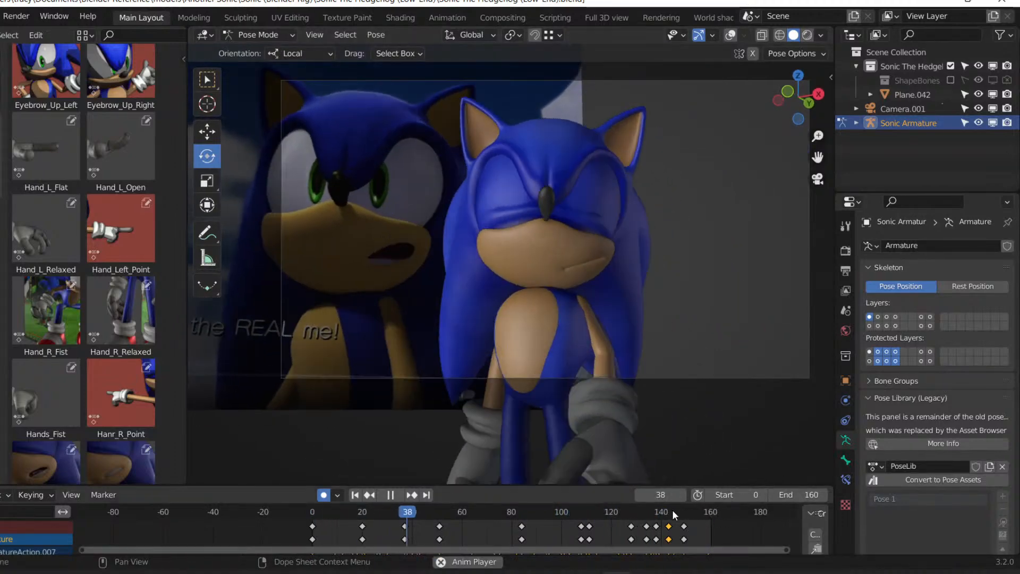
pyautogui.press('space')
# Show the IK control layer with overlays restored and move the left hand IK control slightly at frame 143.
pyautogui.click(887, 325)
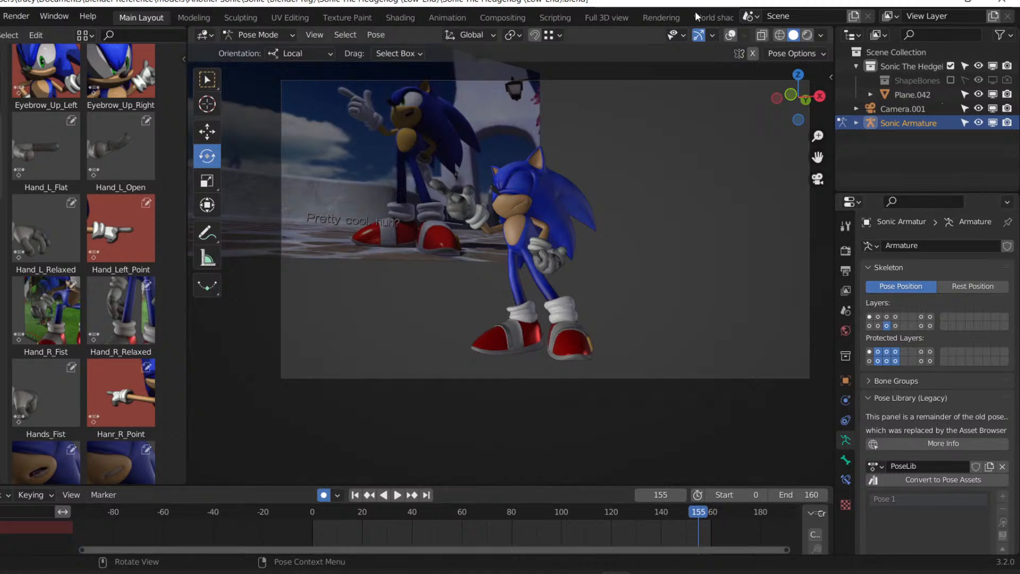
pyautogui.click(731, 35)
pyautogui.moveTo(691, 511); pyautogui.dragTo(658, 515)
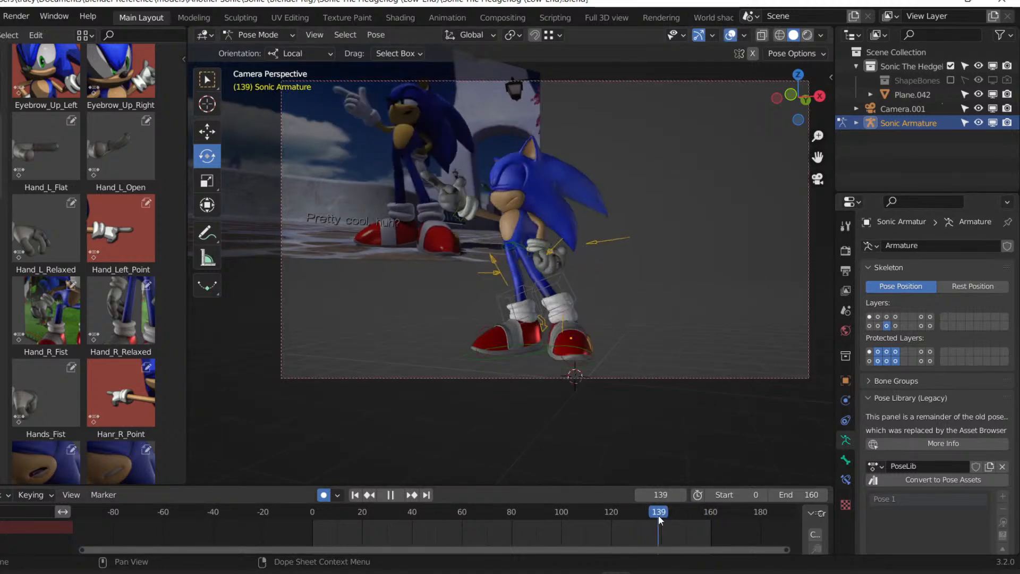
pyautogui.click(542, 246)
pyautogui.press('space')
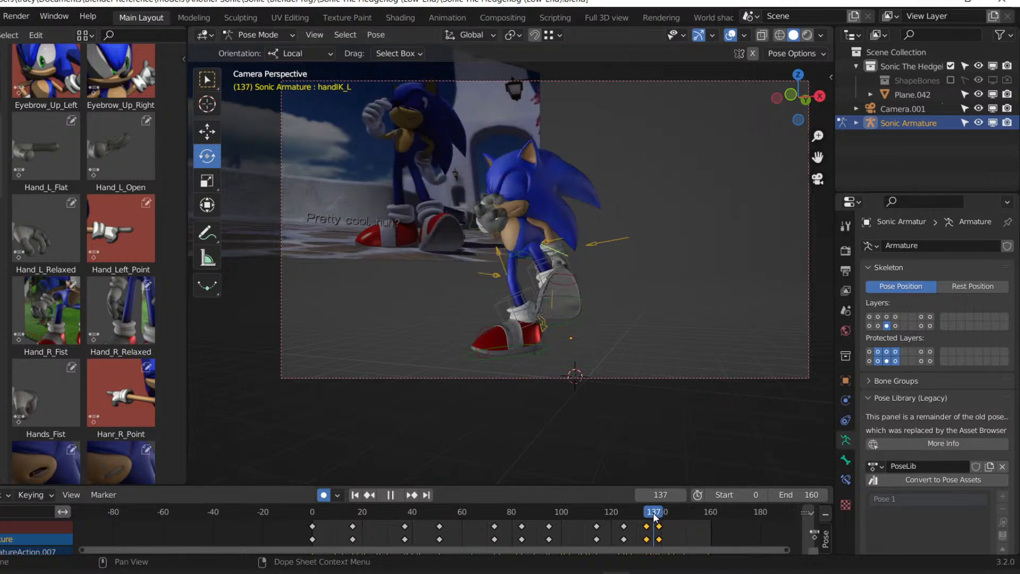
pyautogui.press('space')
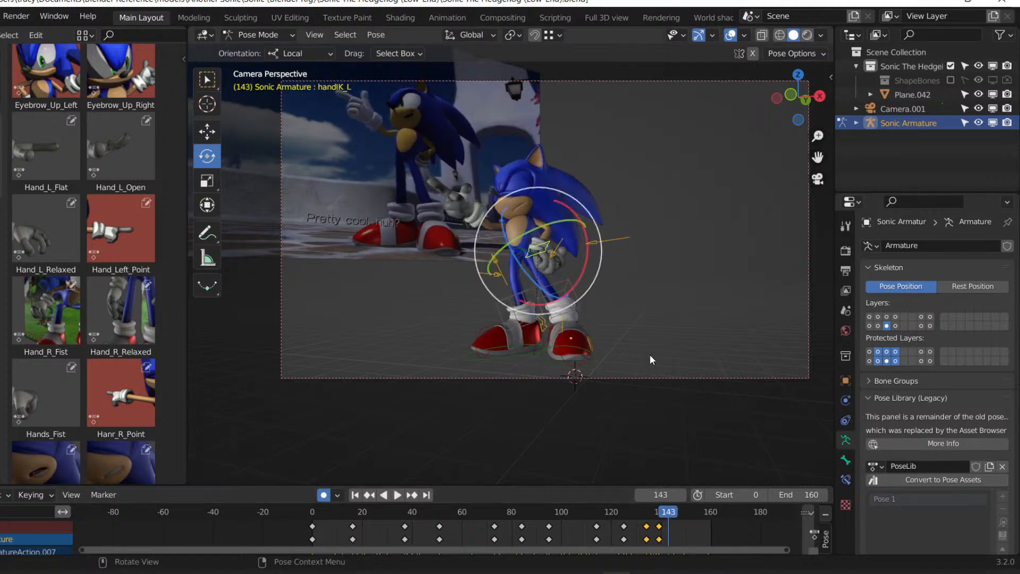
pyautogui.press('g')
pyautogui.click(652, 357)
# Move the left hand IK control slightly at frame 148.
pyautogui.moveTo(669, 513); pyautogui.dragTo(681, 513)
pyautogui.press('g')
pyautogui.click(692, 380)
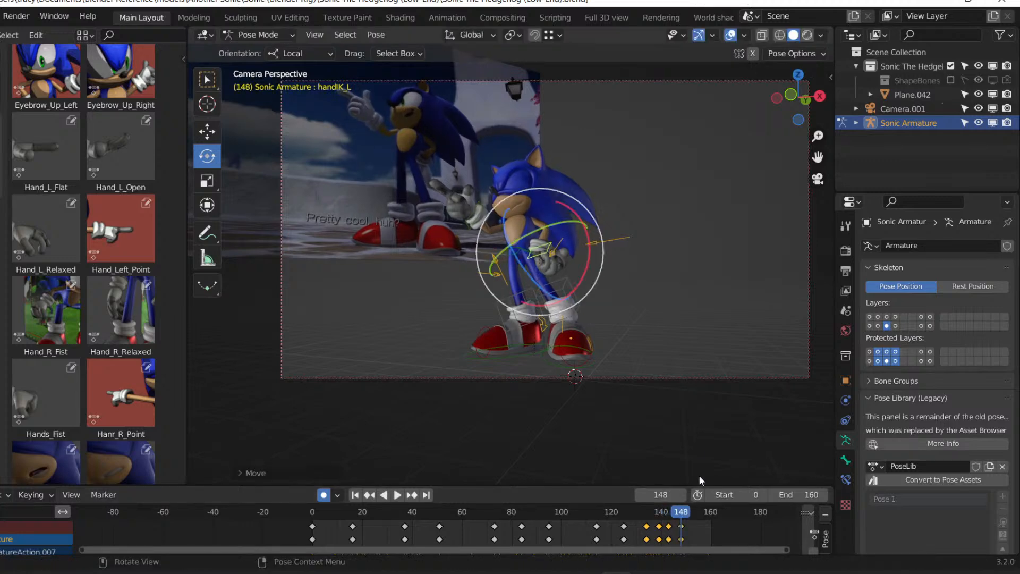
# Replay the left hand motion, return to frame 0 and save the file.
pyautogui.press('space')
pyautogui.click(643, 515)
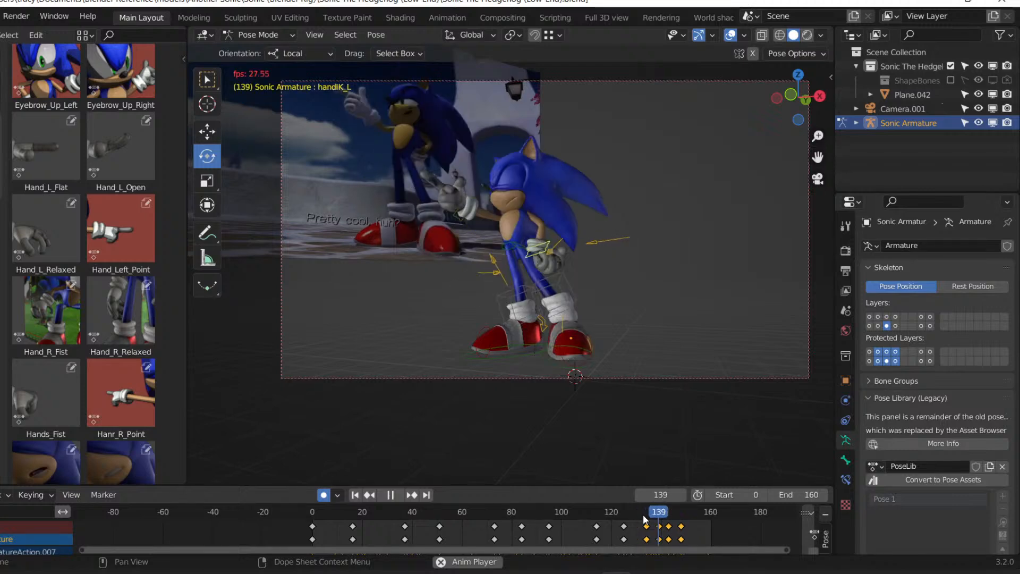
pyautogui.press('space')
pyautogui.click(355, 495)
pyautogui.hotkey('ctrl', 's')
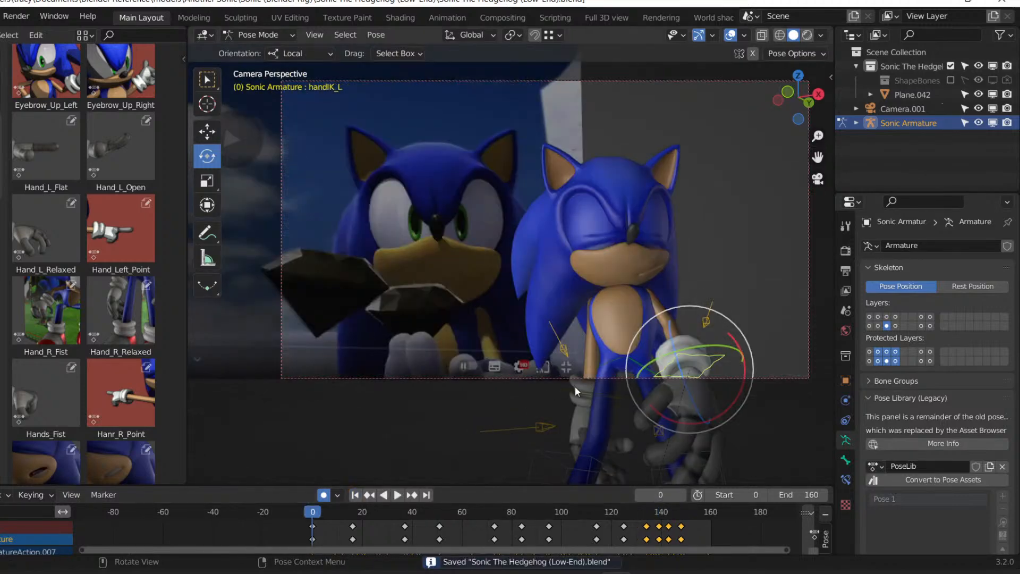
# Show the facial control layer and apply the Mouth_Smile pose from the pose library at frame 0.
pyautogui.click(878, 317)
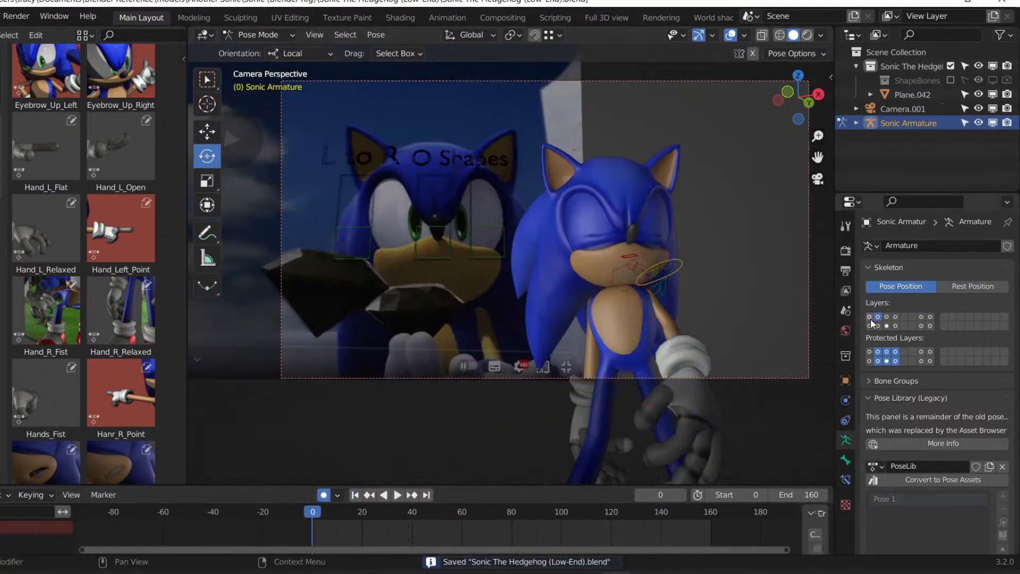
pyautogui.scroll(-3, 112, 279)
pyautogui.scroll(-10, 106, 273)
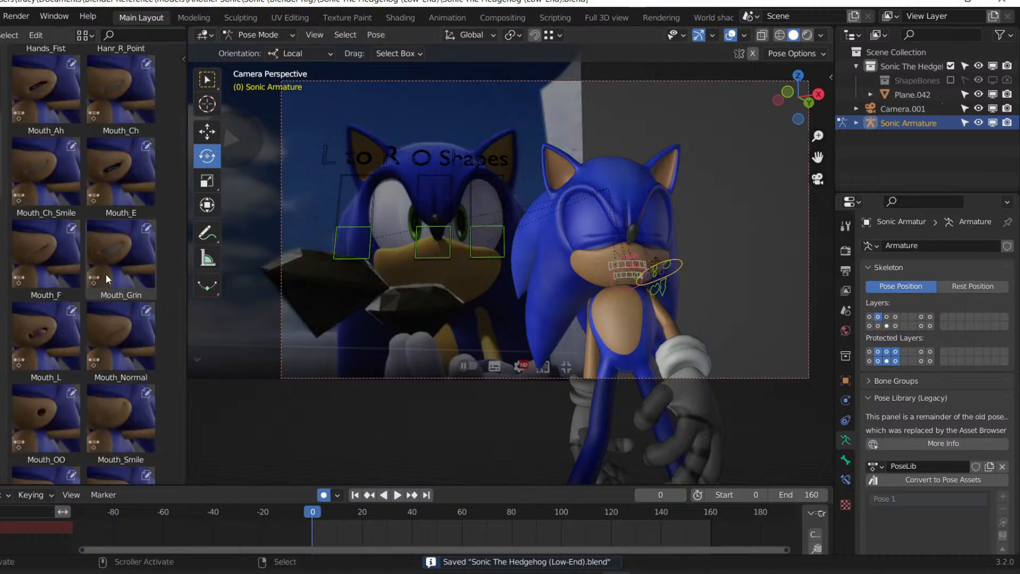
pyautogui.scroll(-2, 126, 358)
pyautogui.click(132, 365)
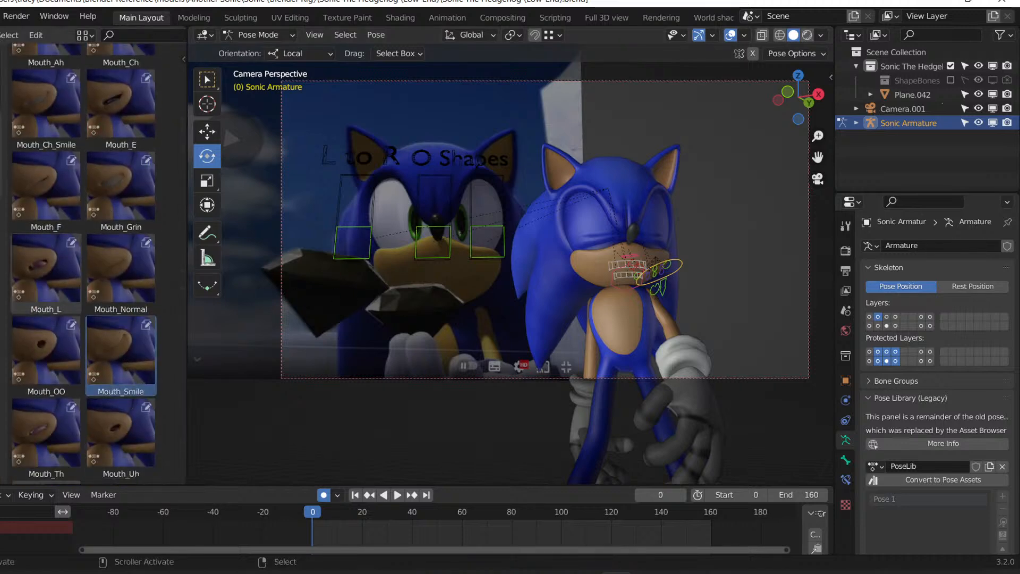
# Select the jaw_open control and try to open the mouth by moving it at frame 30.
pyautogui.moveTo(311, 512); pyautogui.dragTo(362, 515)
pyautogui.click(639, 268)
pyautogui.moveTo(393, 450); pyautogui.dragTo(381, 388, button='middle')
pyautogui.moveTo(368, 512); pyautogui.dragTo(387, 519)
pyautogui.press('g')
pyautogui.press('Return')
pyautogui.moveTo(457, 426); pyautogui.dragTo(509, 337, button='middle')
pyautogui.press('g')
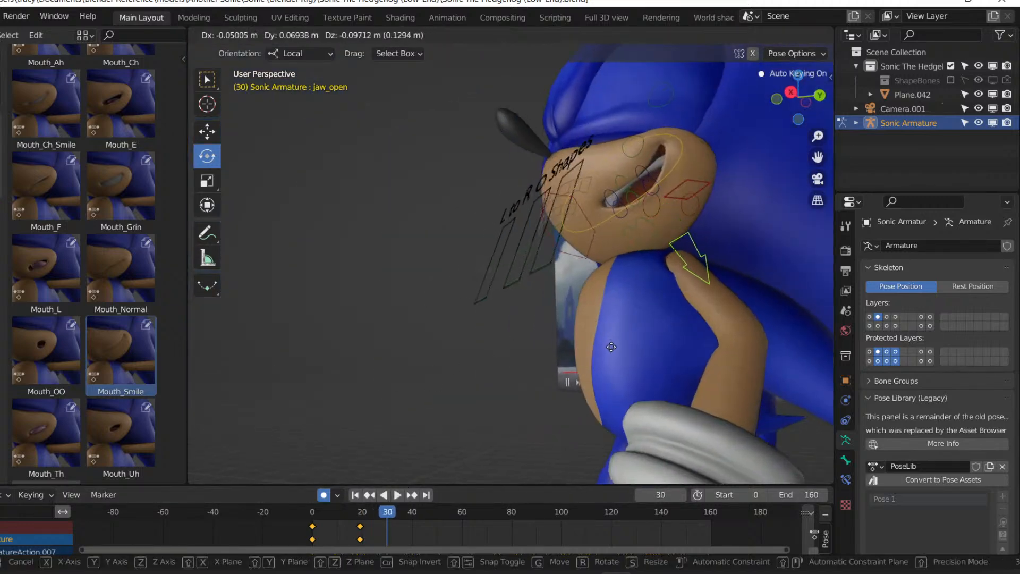
pyautogui.rightClick(614, 351)
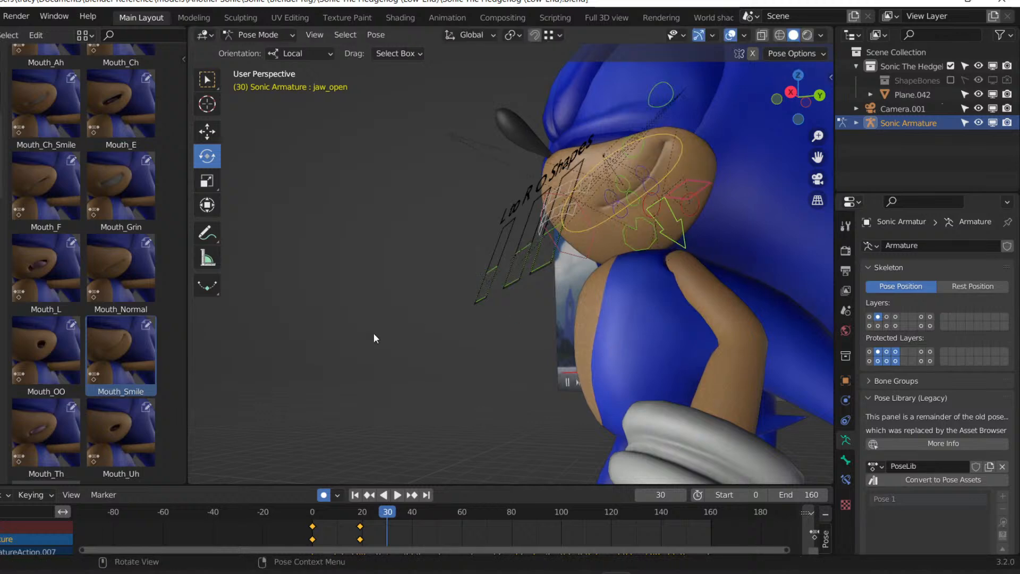
pyautogui.moveTo(375, 332); pyautogui.dragTo(427, 421, button='middle')
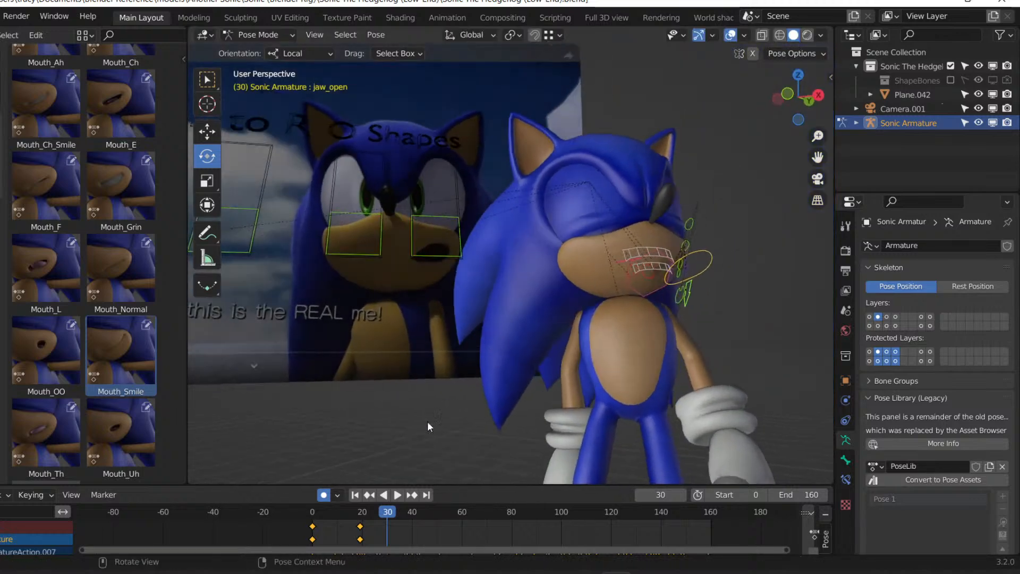
# Adjust the jaw_open control at frame 19.
pyautogui.click(360, 513)
pyautogui.press('g')
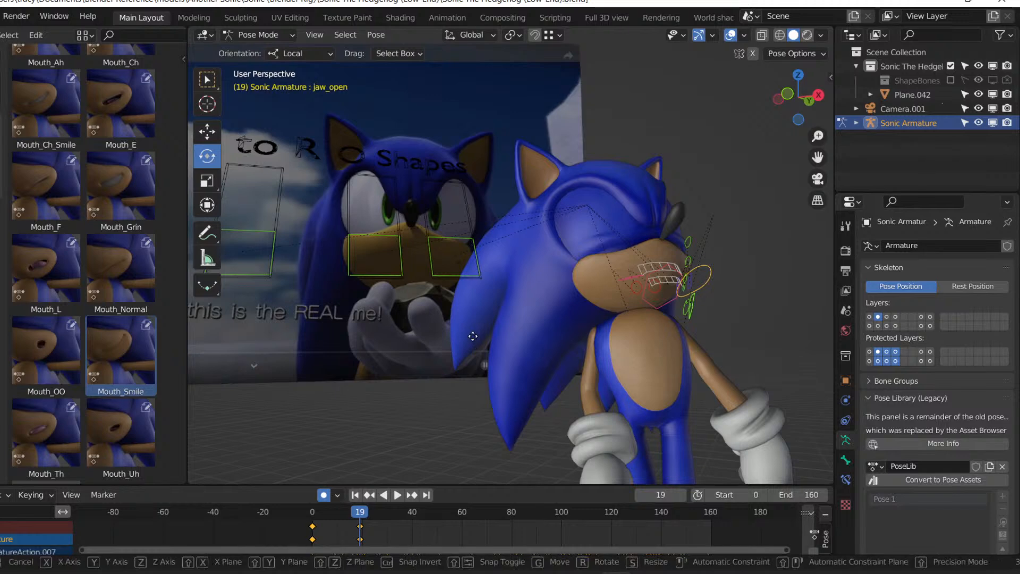
pyautogui.click(473, 336)
# Apply the Mouth_E pose at frame 34, return to the camera view and replay the mouth motion.
pyautogui.click(397, 495)
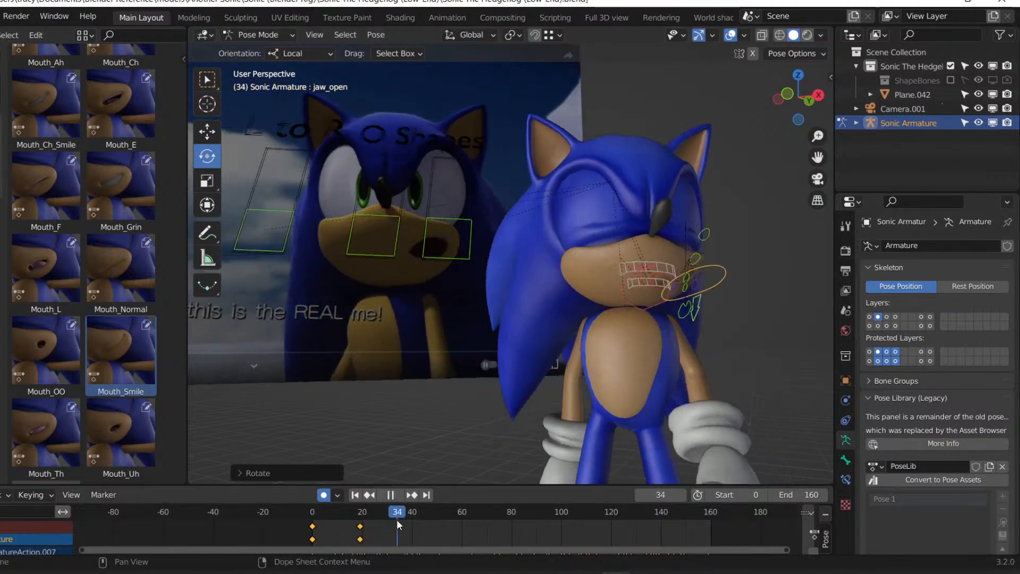
pyautogui.press('space')
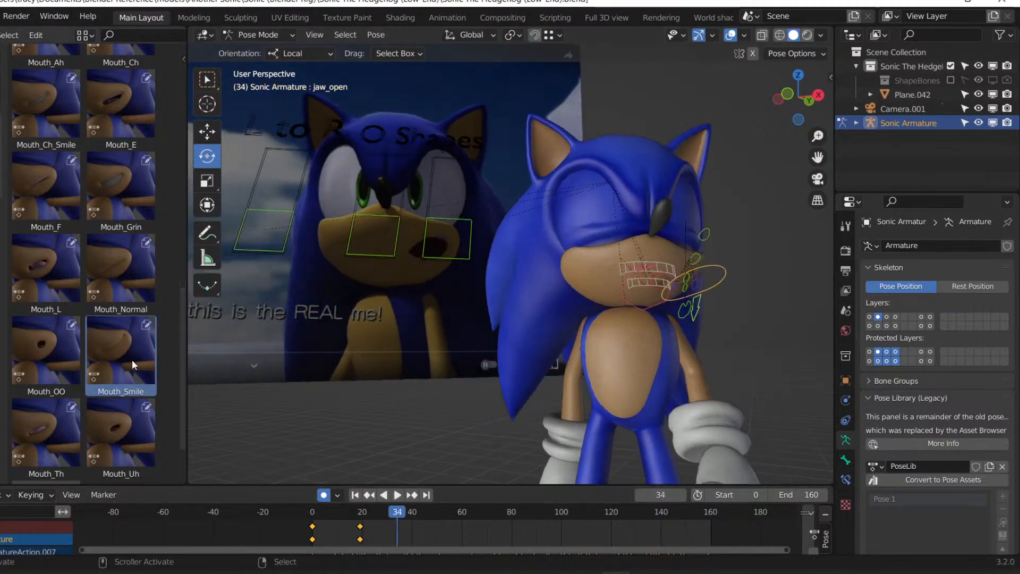
pyautogui.click(110, 155)
pyautogui.scroll(2, 48, 238)
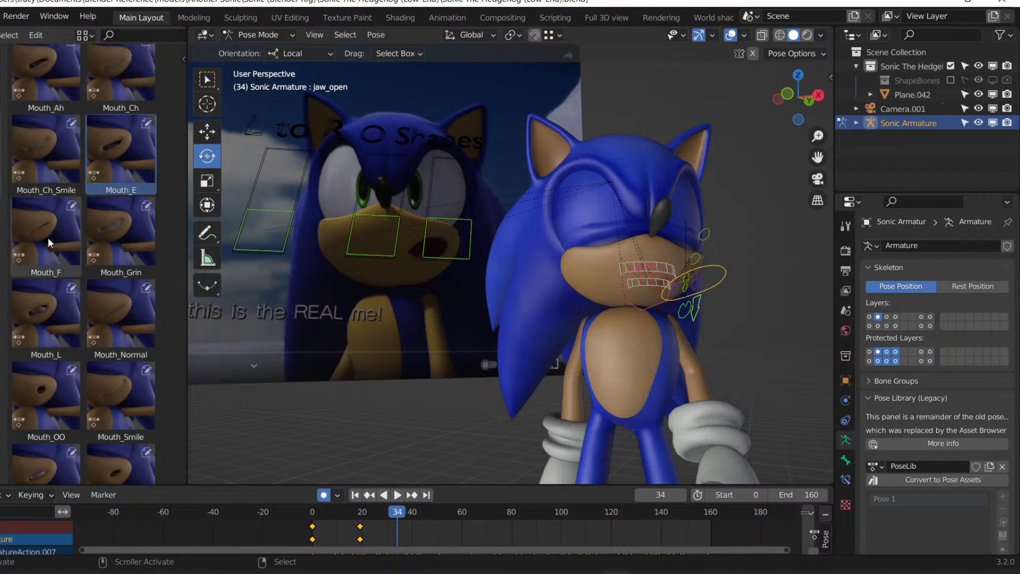
pyautogui.scroll(2, 48, 238)
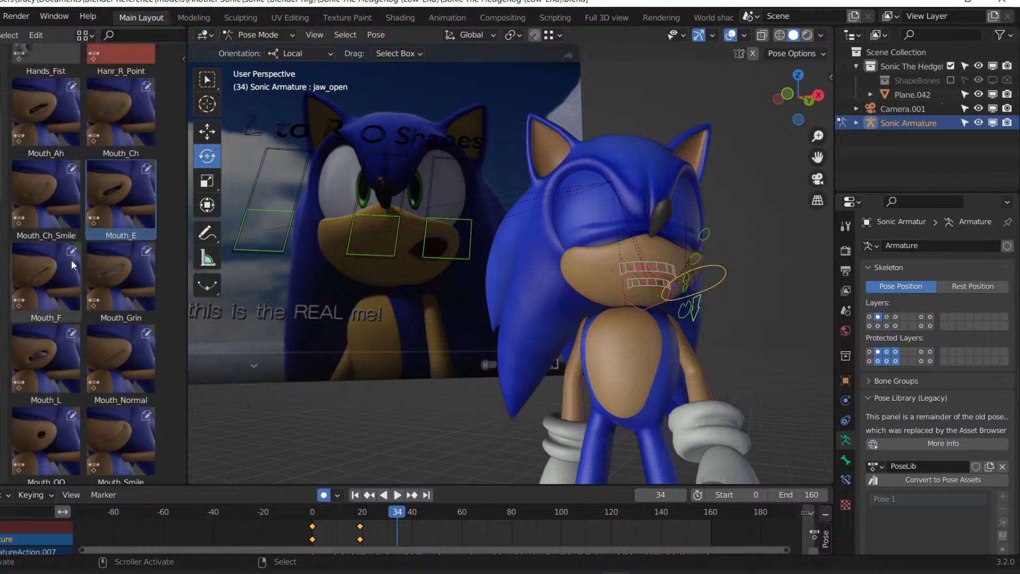
pyautogui.moveTo(351, 296)
pyautogui.mouseDown(button='middle')
pyautogui.moveTo(363, 292)
pyautogui.moveTo(286, 284)
pyautogui.moveTo(341, 289)
pyautogui.mouseUp(button='middle')
pyautogui.press('KP_0')
pyautogui.press('space')
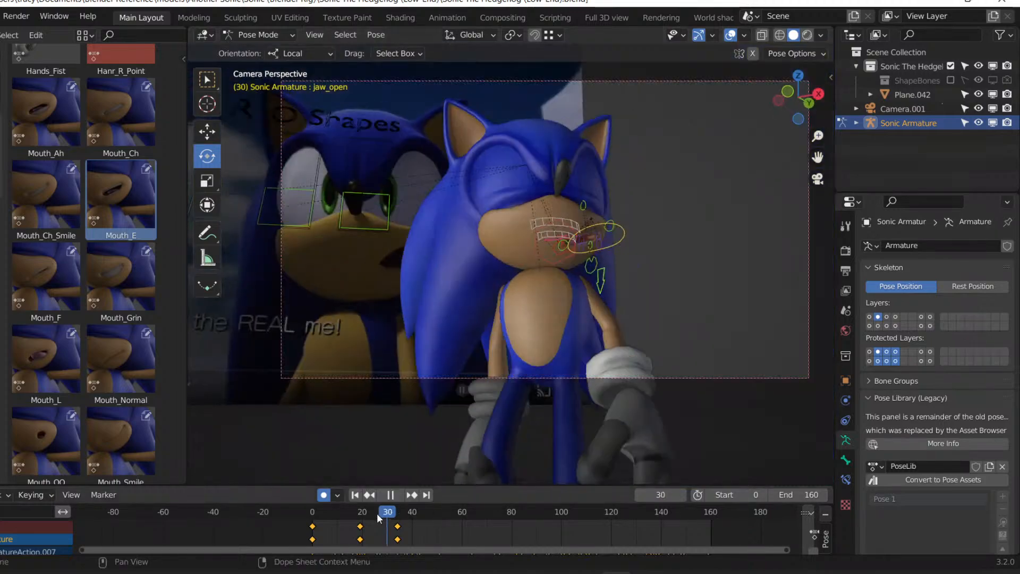
# Apply the Mouth_E pose from the pose library at frame 27.
pyautogui.click(350, 516)
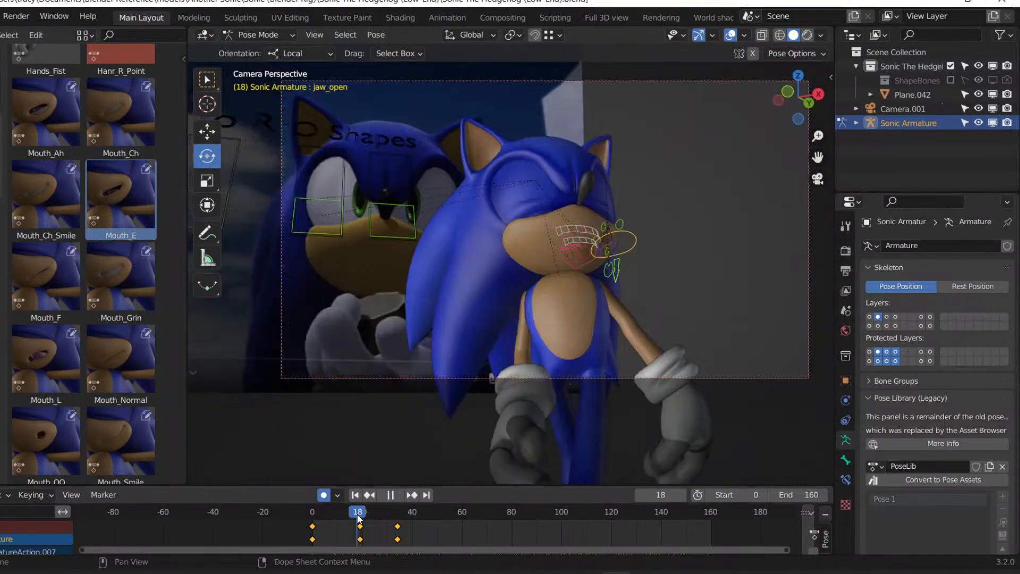
pyautogui.moveTo(353, 513); pyautogui.dragTo(381, 528)
pyautogui.doubleClick(121, 199)
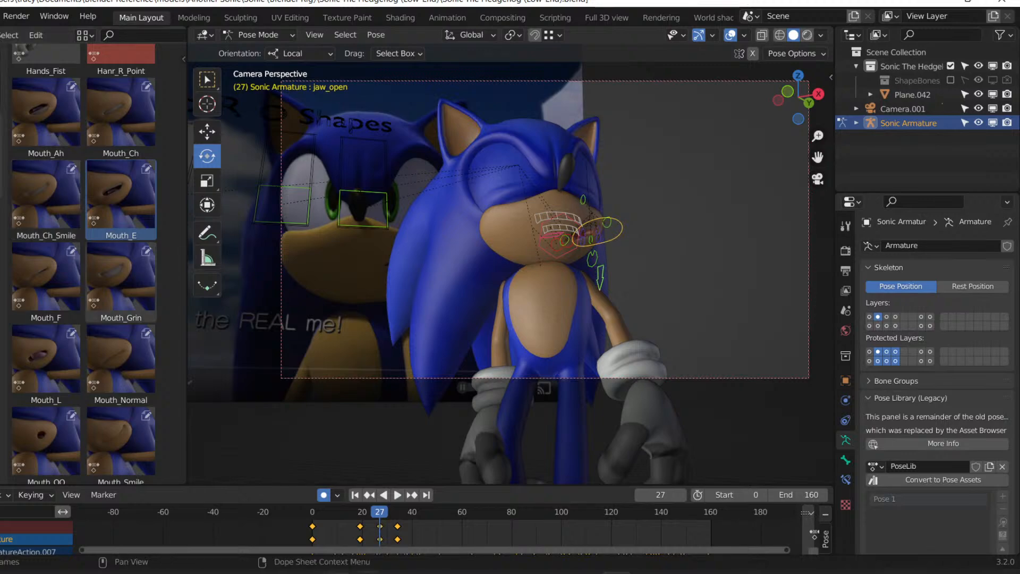
# Switch to the YouTube music page in the browser, resume the soundtrack video and return to Blender.
pyautogui.moveTo(554, 572)
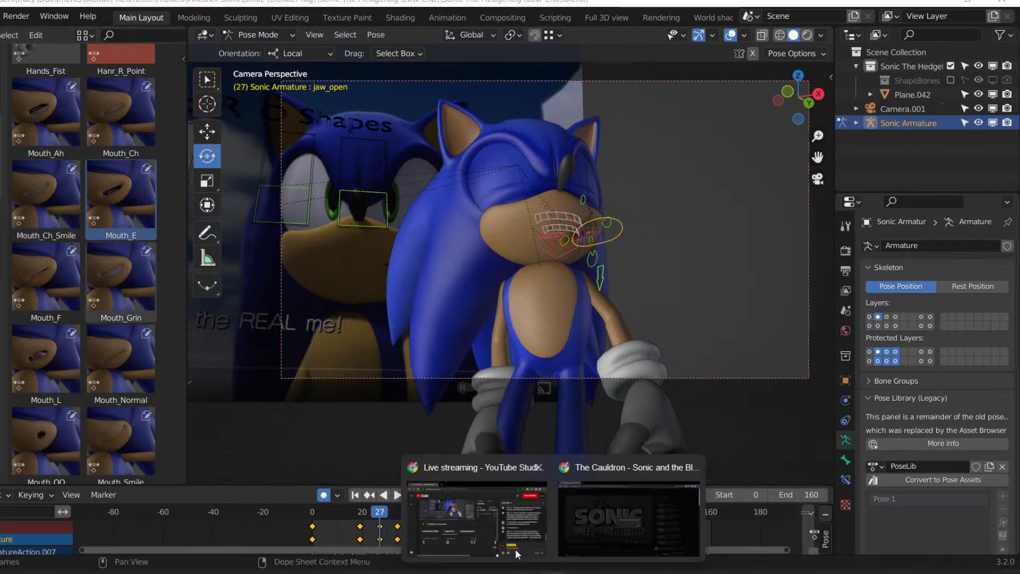
pyautogui.click(597, 516)
pyautogui.click(539, 331)
pyautogui.moveTo(615, 571)
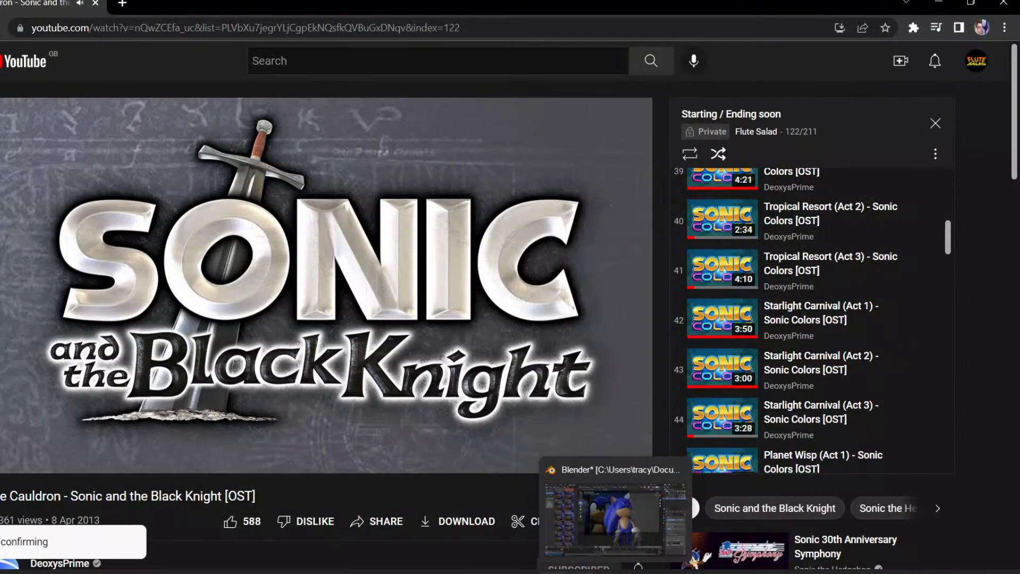
pyautogui.click(548, 488)
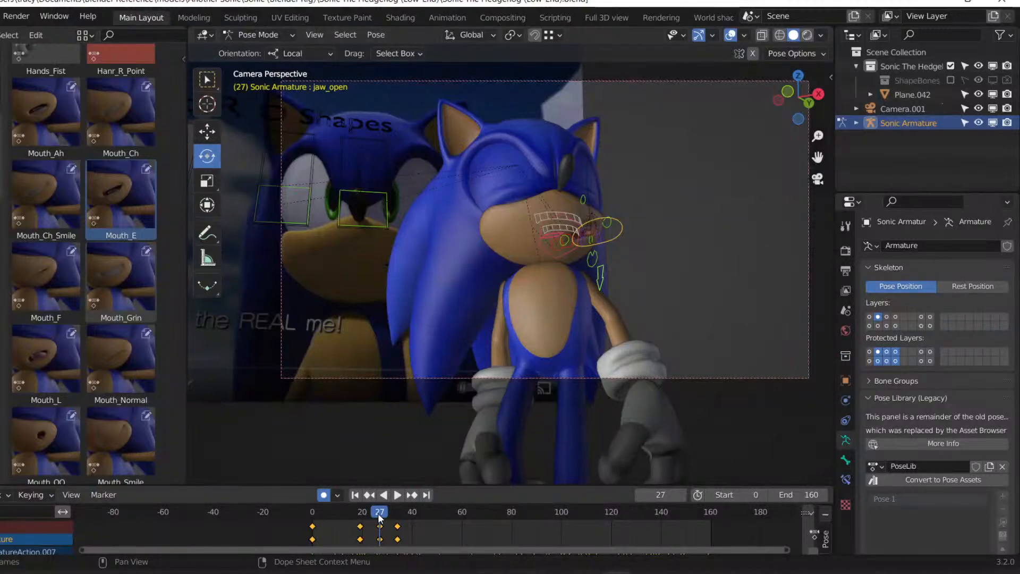
# Apply the Mouth_Ah pose at frame 34 and briefly play back the mouth motion.
pyautogui.moveTo(378, 512); pyautogui.dragTo(398, 523)
pyautogui.click(17, 143)
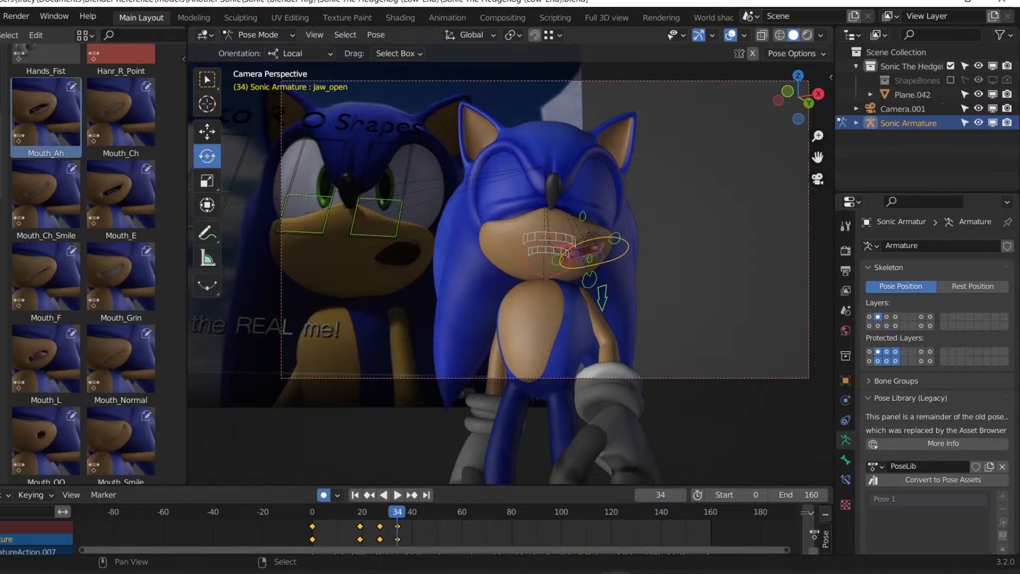
pyautogui.press('space')
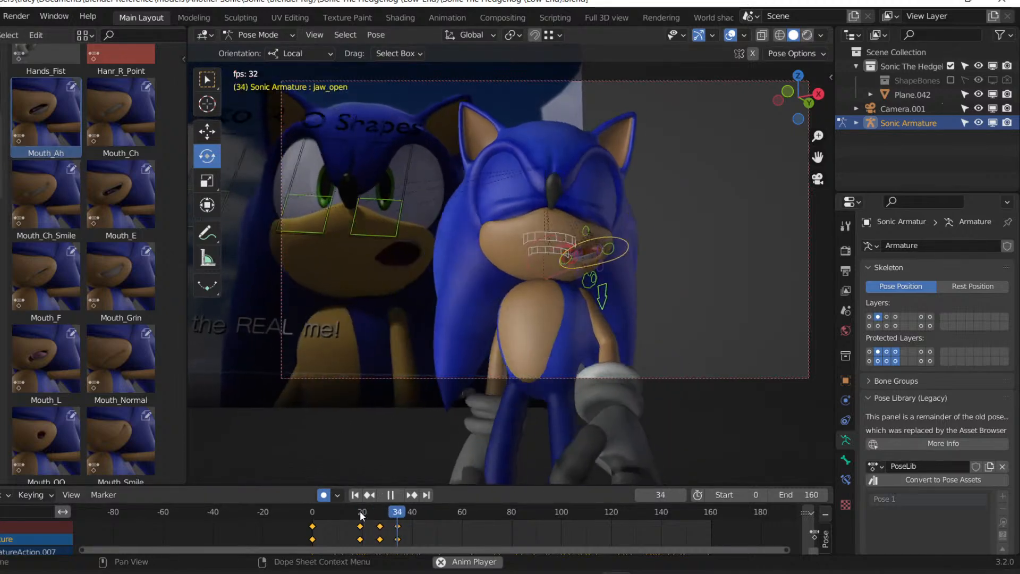
pyautogui.press('space')
# Apply the Mouth_Smile pose at frame 47 and replay the lip-sync up to that point.
pyautogui.moveTo(402, 511); pyautogui.dragTo(429, 513)
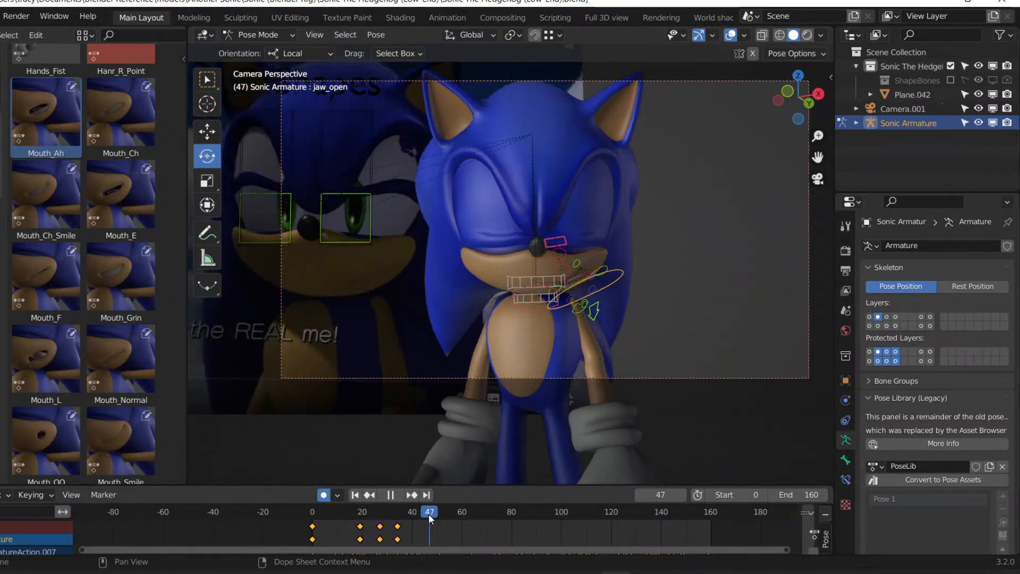
pyautogui.click(141, 415)
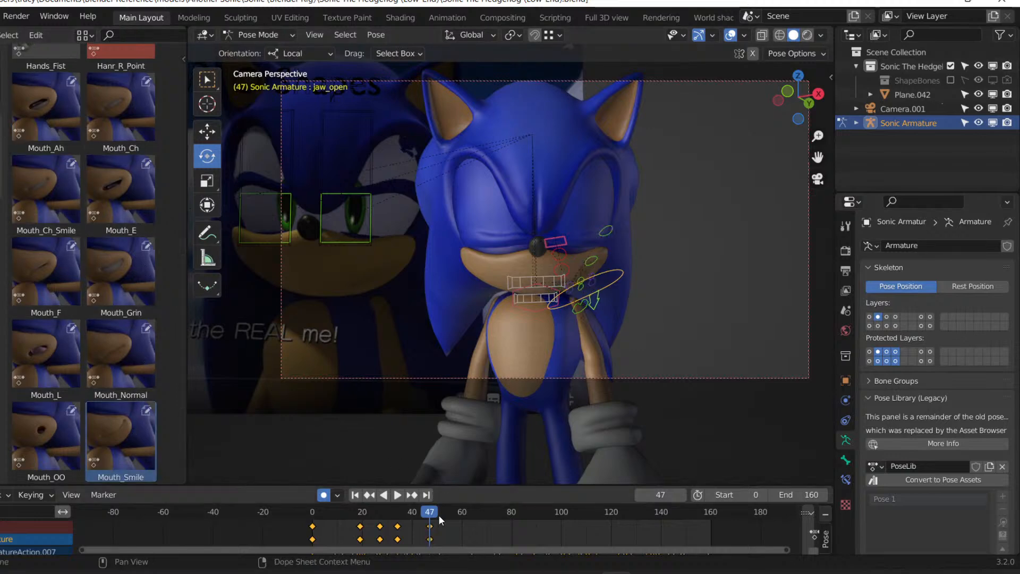
pyautogui.click(360, 514)
pyautogui.press('space')
pyautogui.press('space')
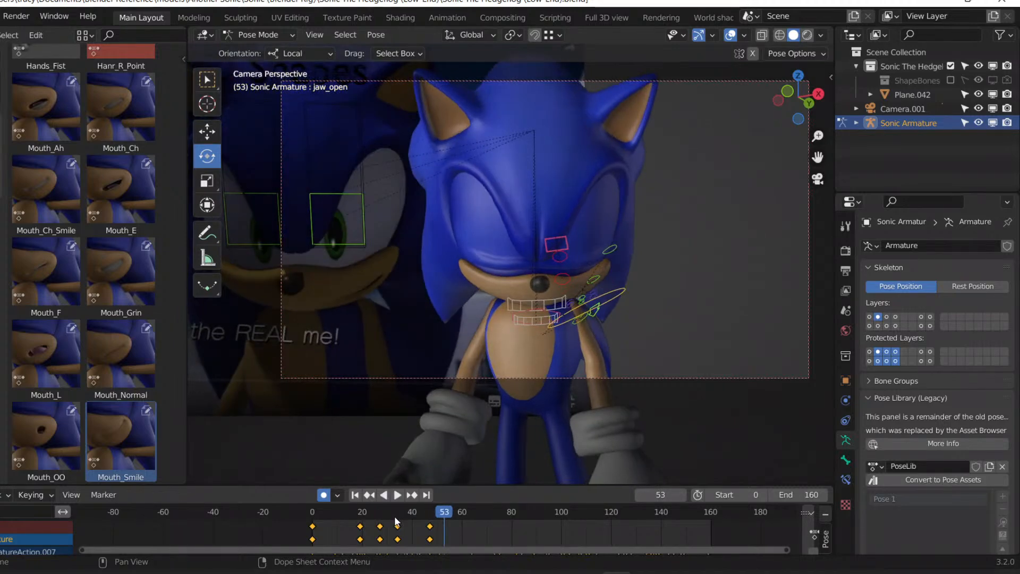
pyautogui.press('space')
pyautogui.press('space')
# Apply the Mouth_E pose at frame 57 and the Mouth_OO pose at frame 63.
pyautogui.moveTo(445, 511); pyautogui.dragTo(454, 512)
pyautogui.click(135, 213)
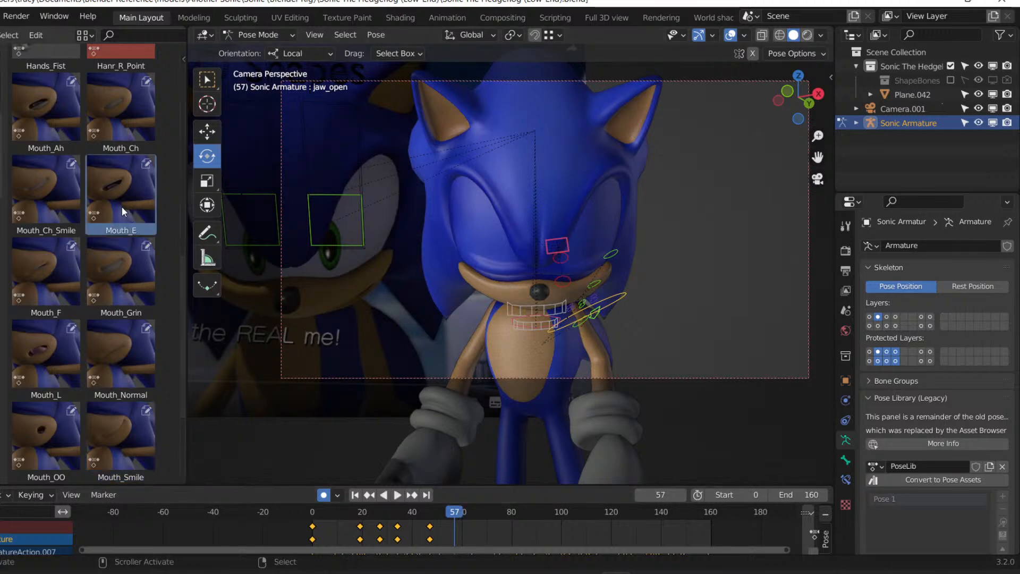
pyautogui.click(1, 128)
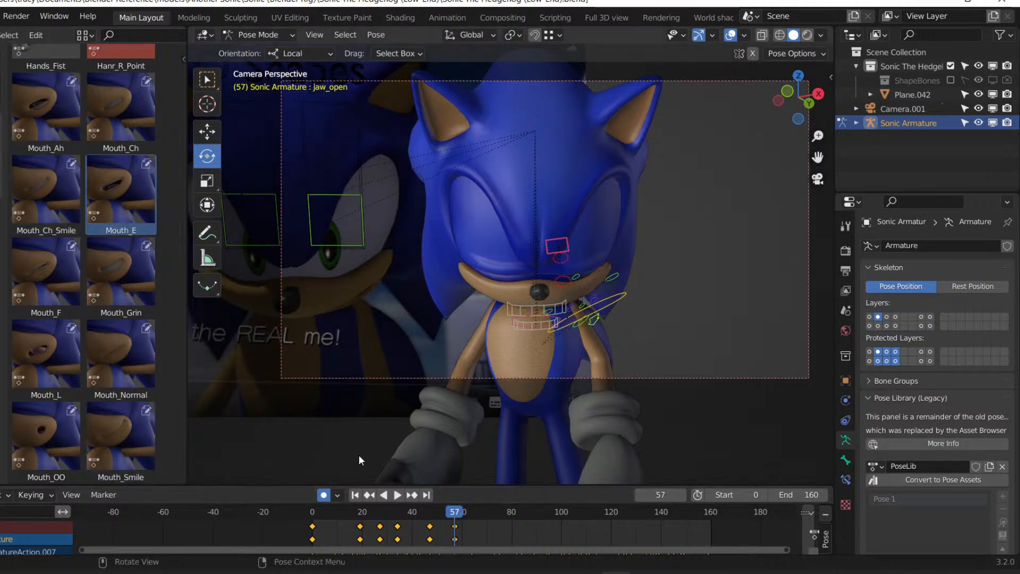
pyautogui.moveTo(452, 513); pyautogui.dragTo(468, 517)
pyautogui.click(46, 420)
pyautogui.click(1, 128)
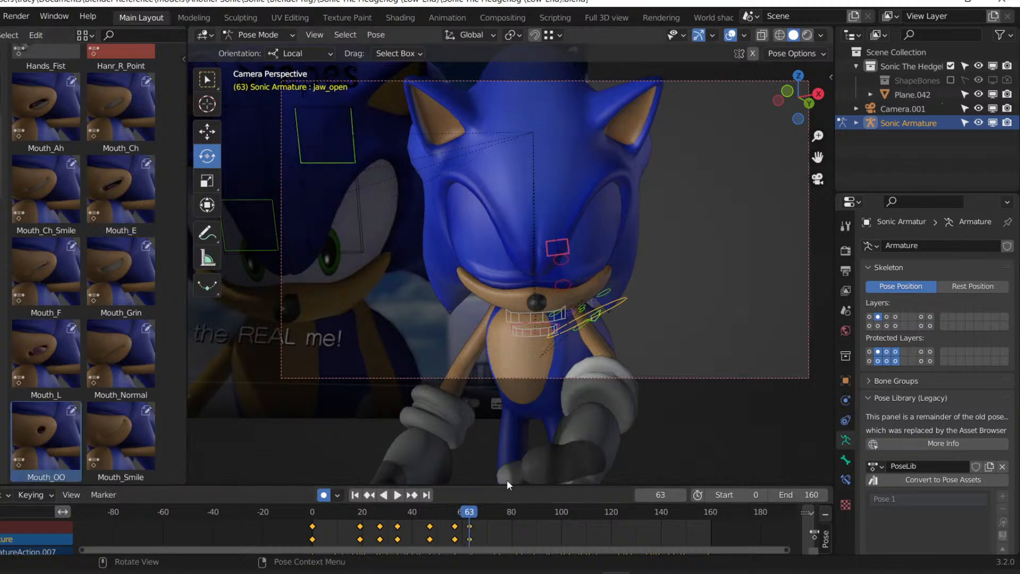
# Apply the Mouth_Ah pose at frame 69 and the Mouth_E pose at frame 74.
pyautogui.press('space')
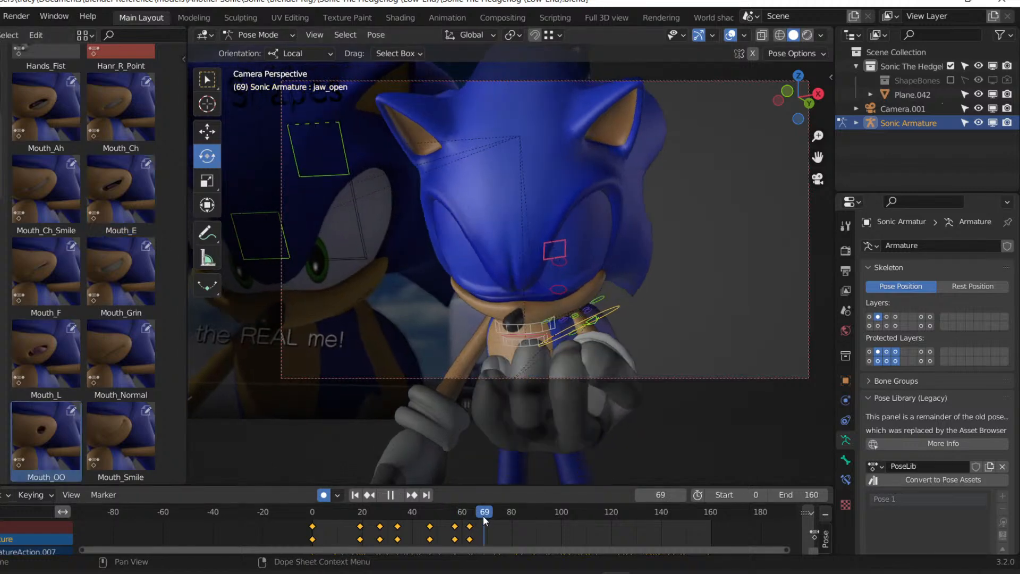
pyautogui.doubleClick(47, 109)
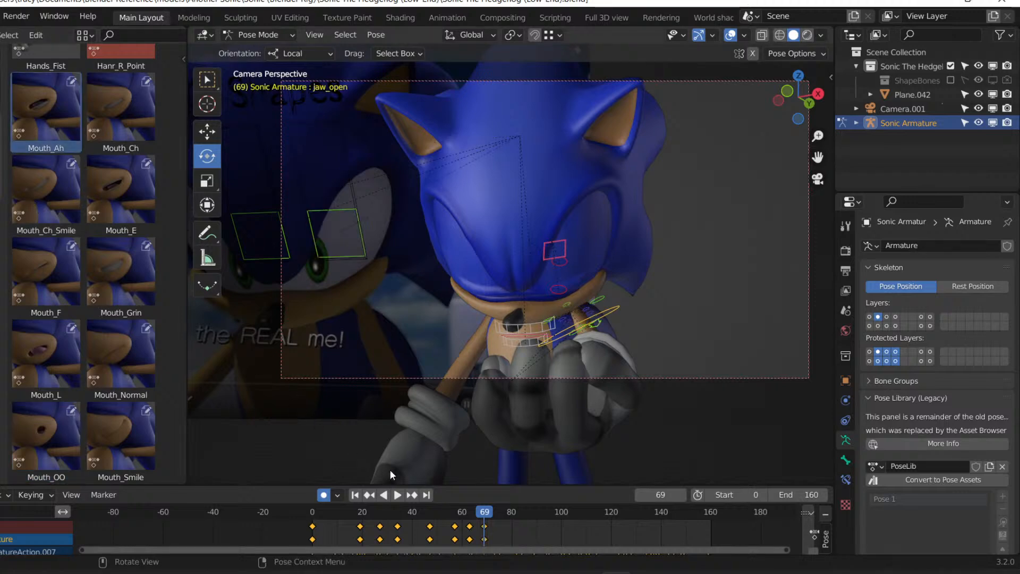
pyautogui.press('space')
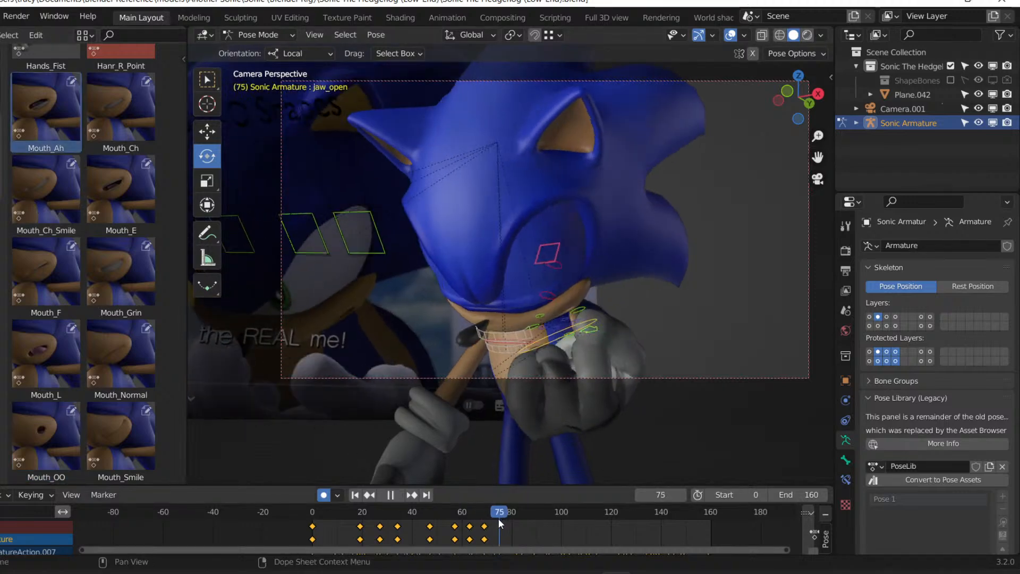
pyautogui.press('space')
pyautogui.click(121, 192)
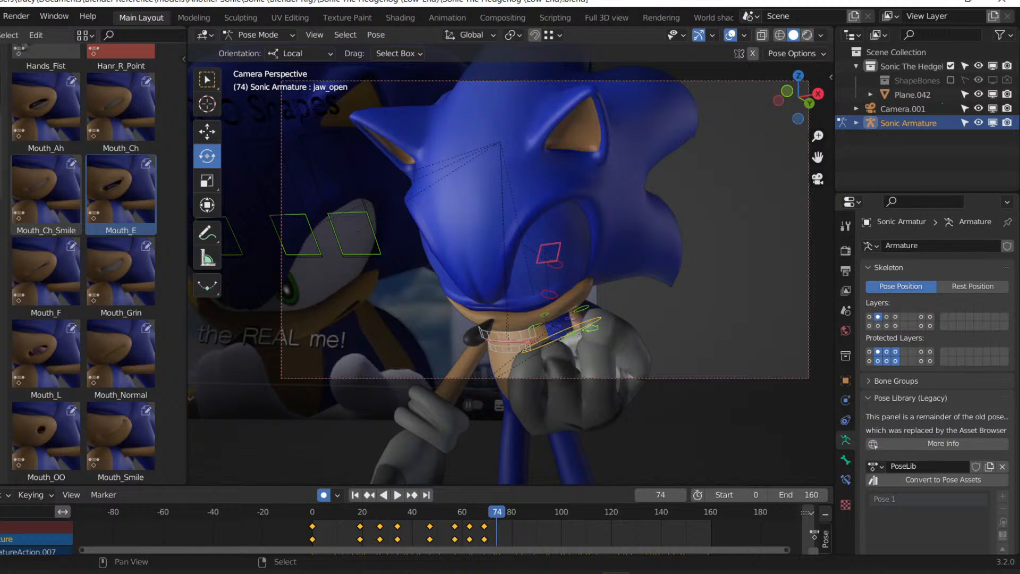
pyautogui.doubleClick(89, 214)
# Apply the Mouth_Grin pose at frame 77.
pyautogui.moveTo(497, 514); pyautogui.dragTo(505, 514)
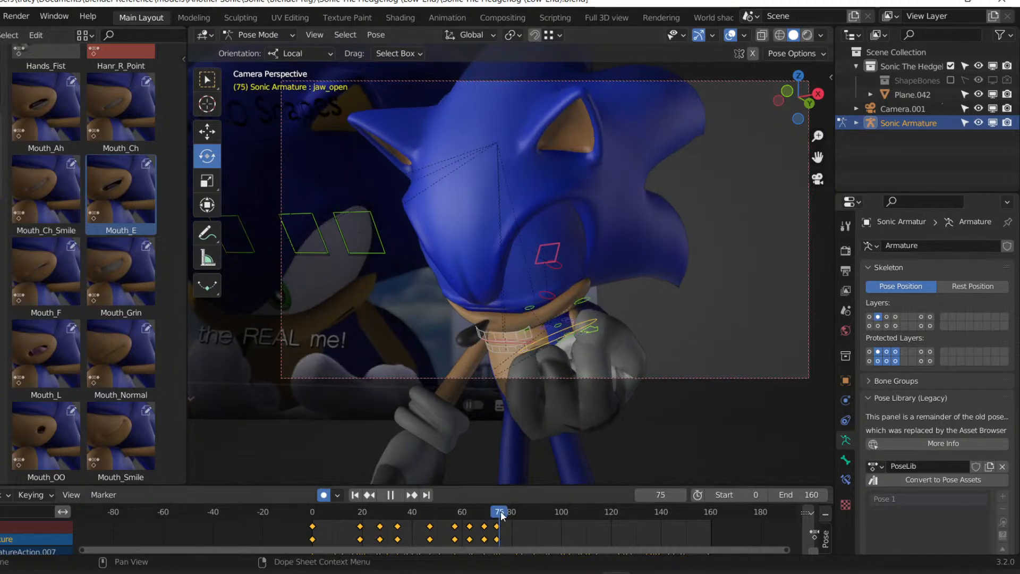
pyautogui.click(129, 278)
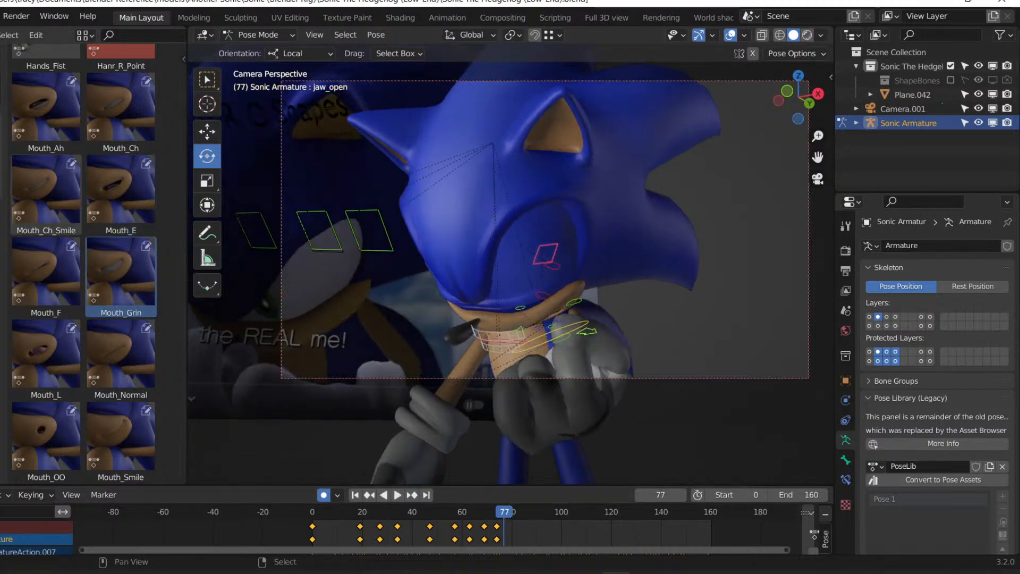
pyautogui.doubleClick(121, 276)
# Apply the Mouth_Uh pose at frame 82 and play back the preceding lip-sync.
pyautogui.moveTo(511, 515); pyautogui.dragTo(515, 515)
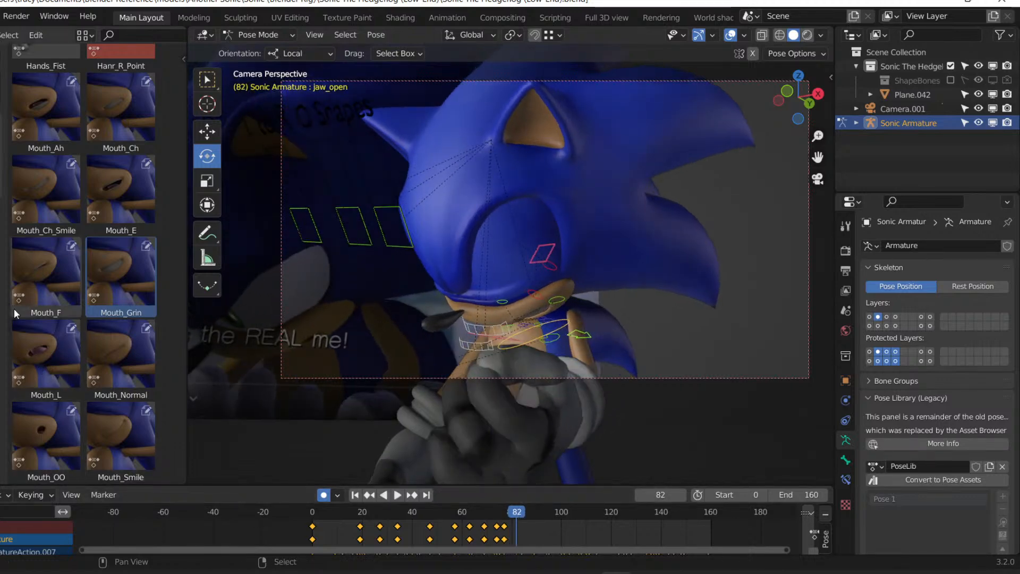
pyautogui.scroll(-5, 93, 200)
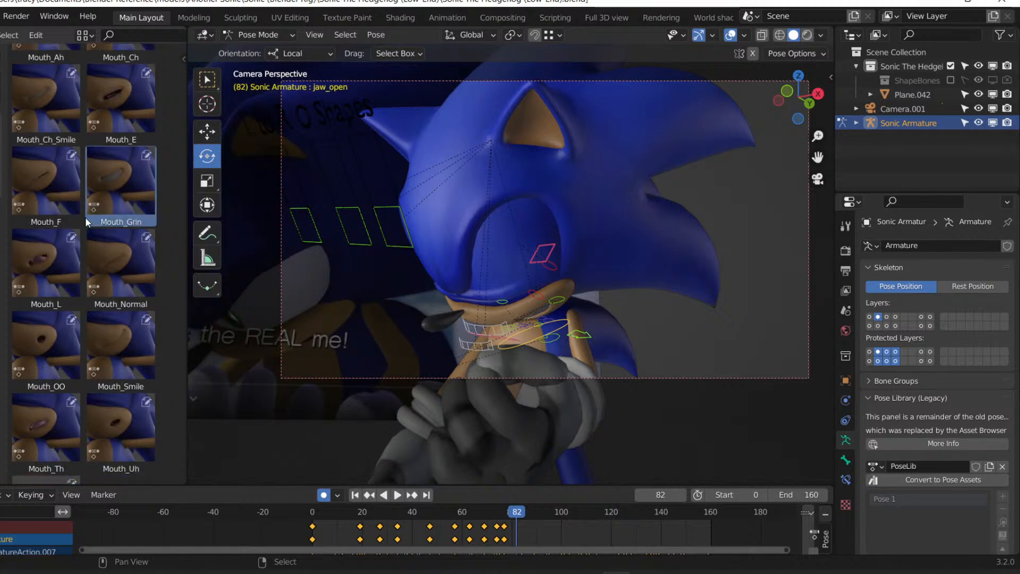
pyautogui.click(97, 368)
pyautogui.doubleClick(97, 368)
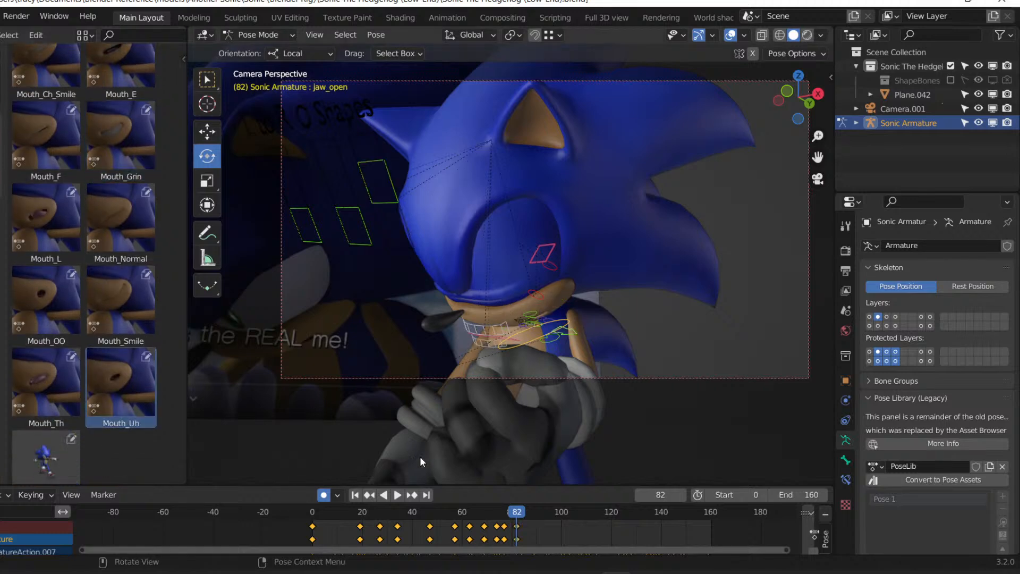
pyautogui.press('space')
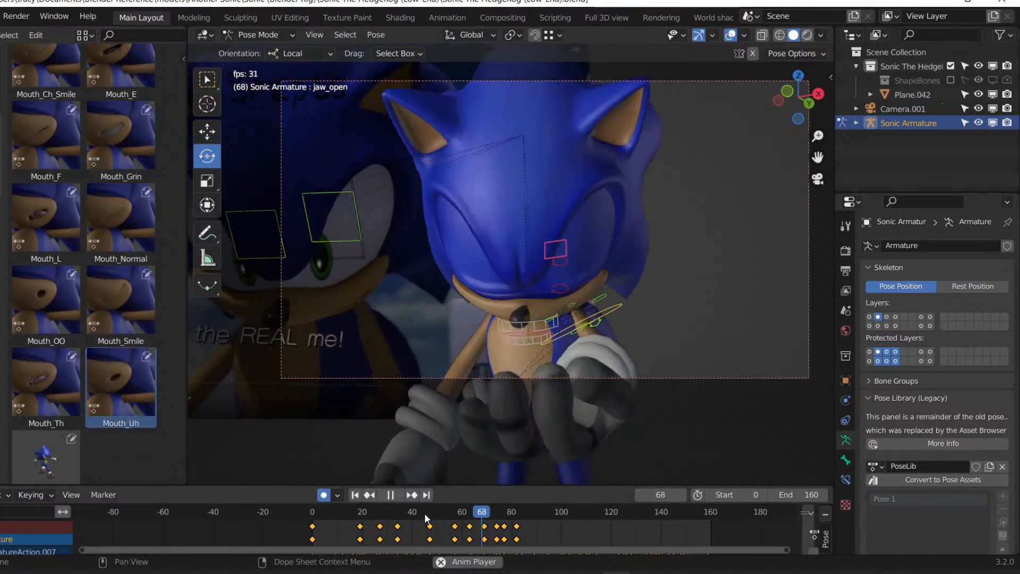
pyautogui.press('space')
# Apply the Mouth_E pose at frame 85.
pyautogui.moveTo(451, 516); pyautogui.dragTo(525, 518)
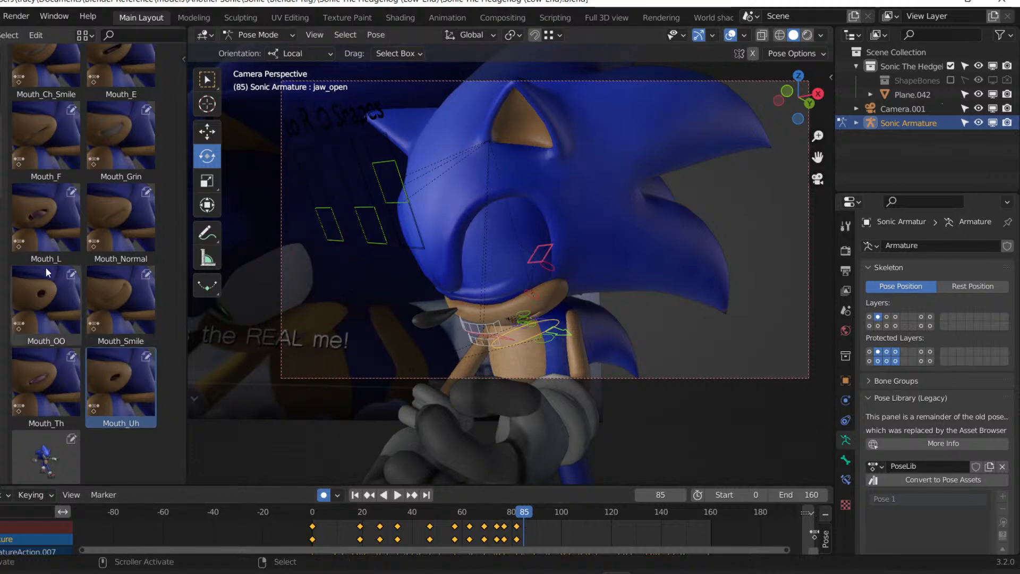
pyautogui.scroll(2, 40, 176)
pyautogui.click(96, 107)
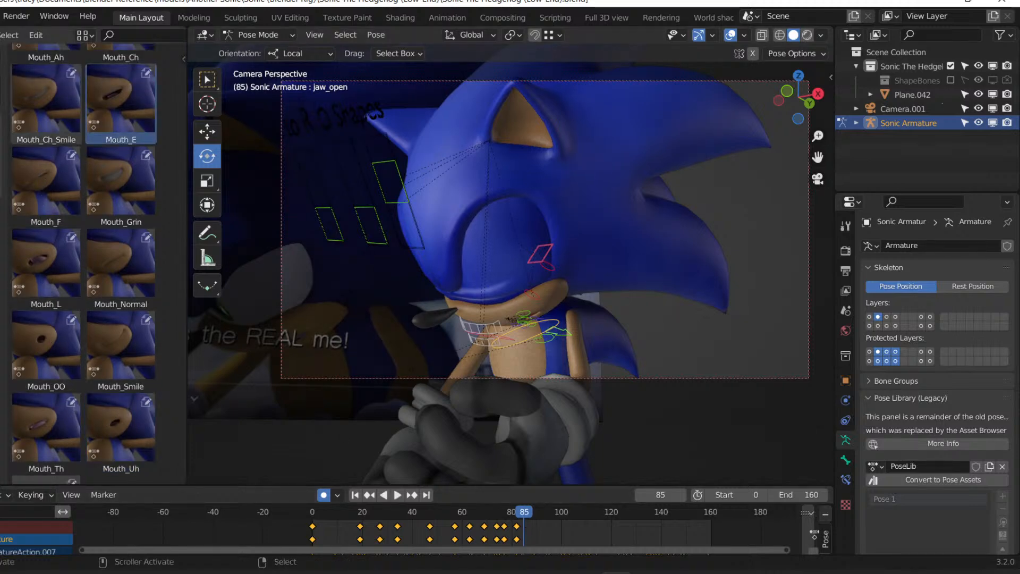
# Apply the Mouth_Smile pose at frame 96 and replay the animation past it.
pyautogui.press('space')
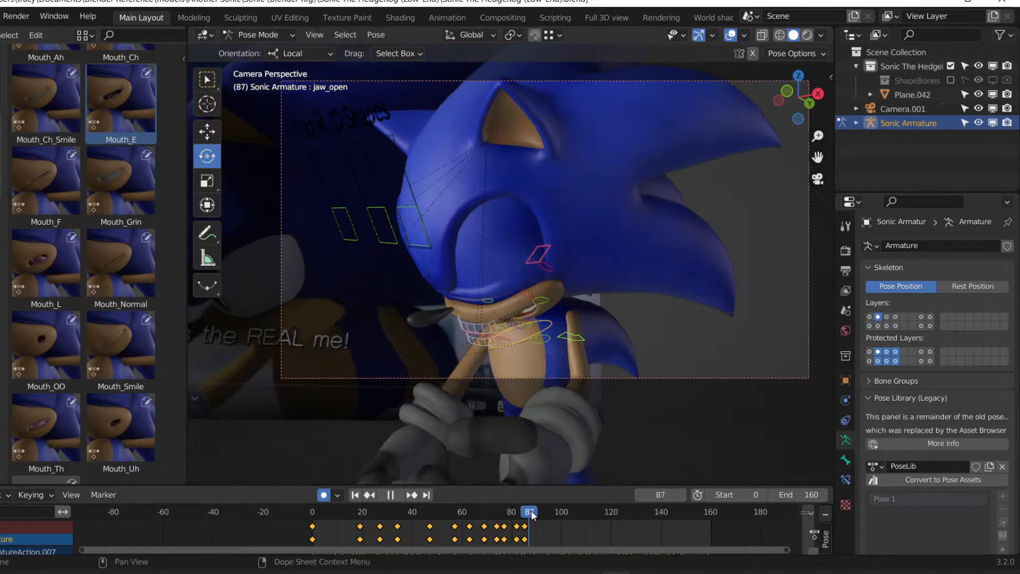
pyautogui.press('space')
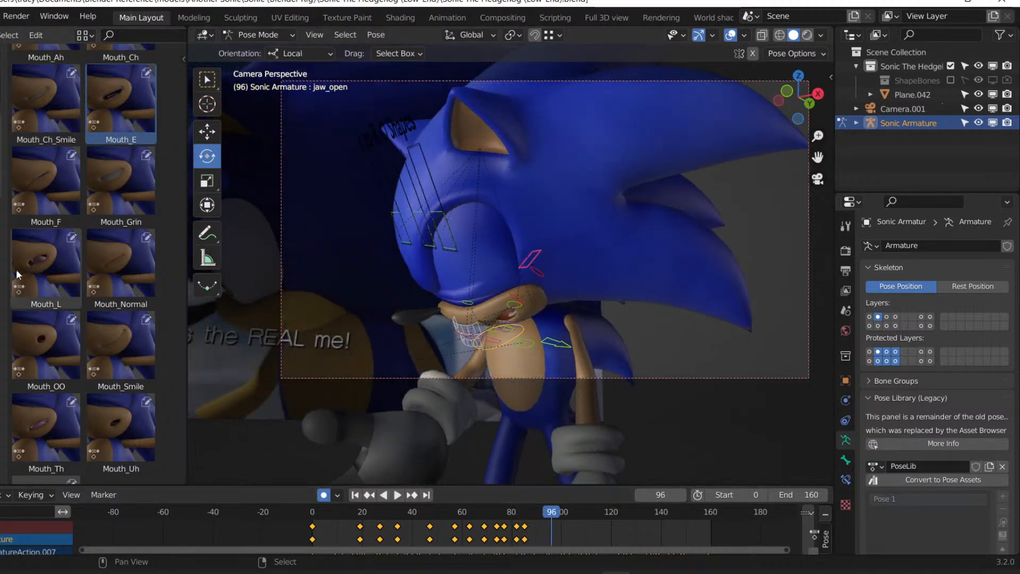
pyautogui.click(120, 350)
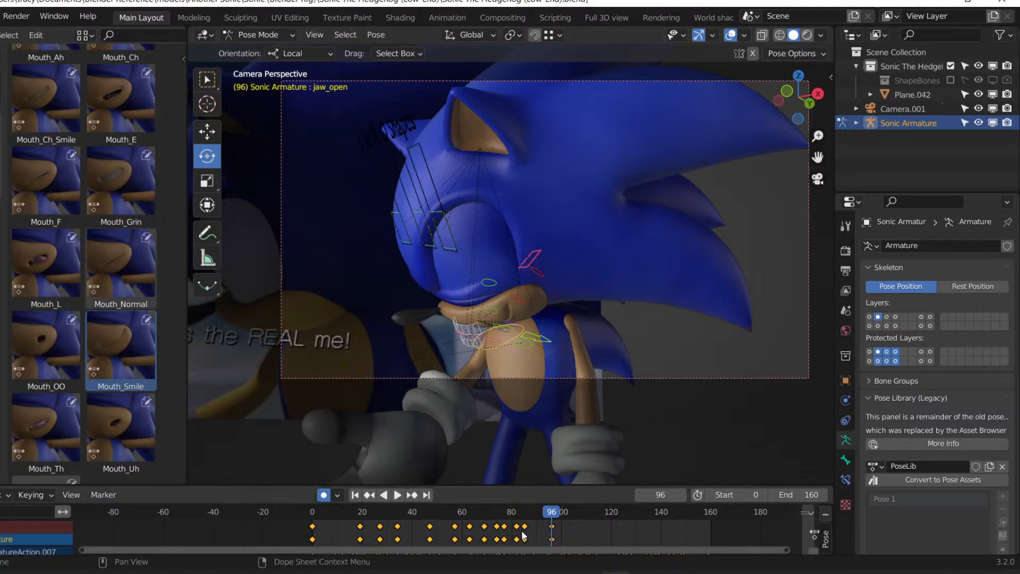
pyautogui.press('space')
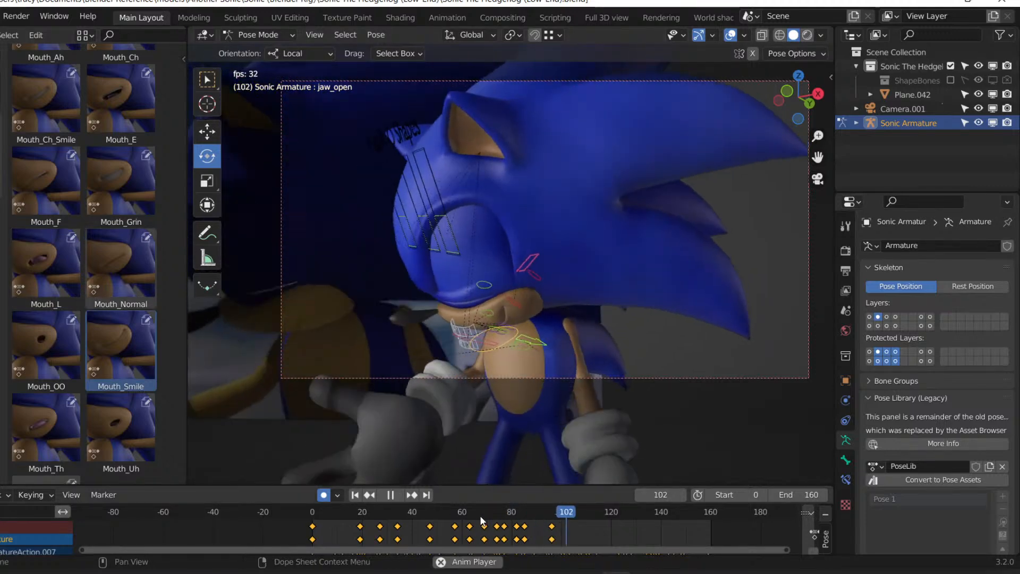
pyautogui.press('space')
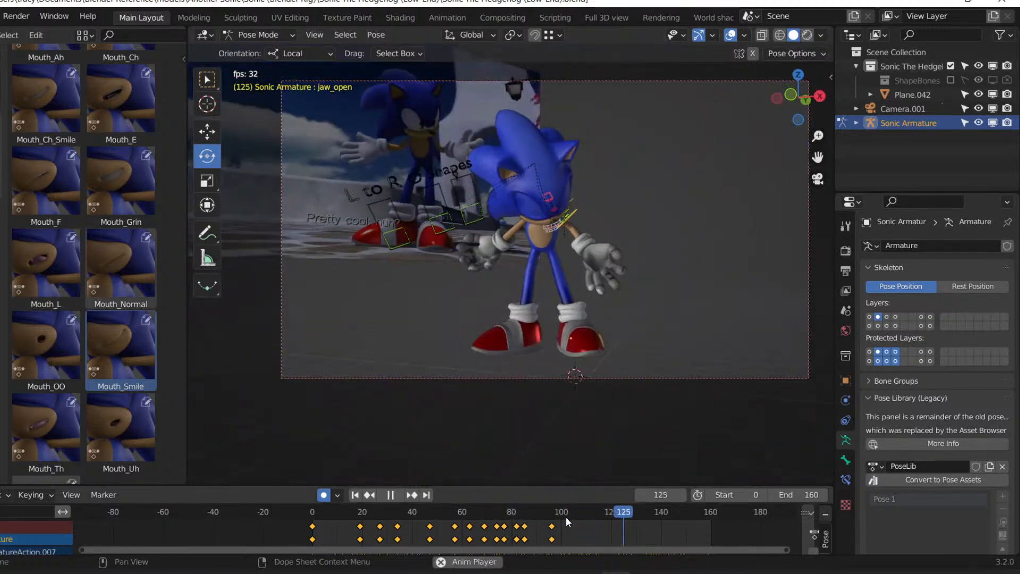
# Insert a keyframe for the facial controls at frame 111 to hold the smile, and play the animation onward.
pyautogui.moveTo(579, 512); pyautogui.dragTo(589, 512)
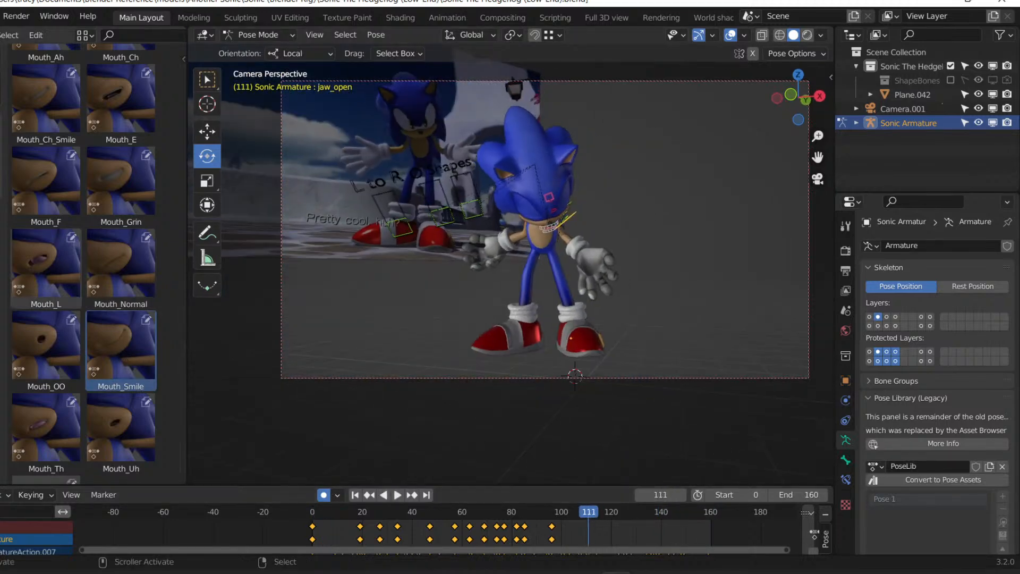
pyautogui.press('i')
pyautogui.press('space')
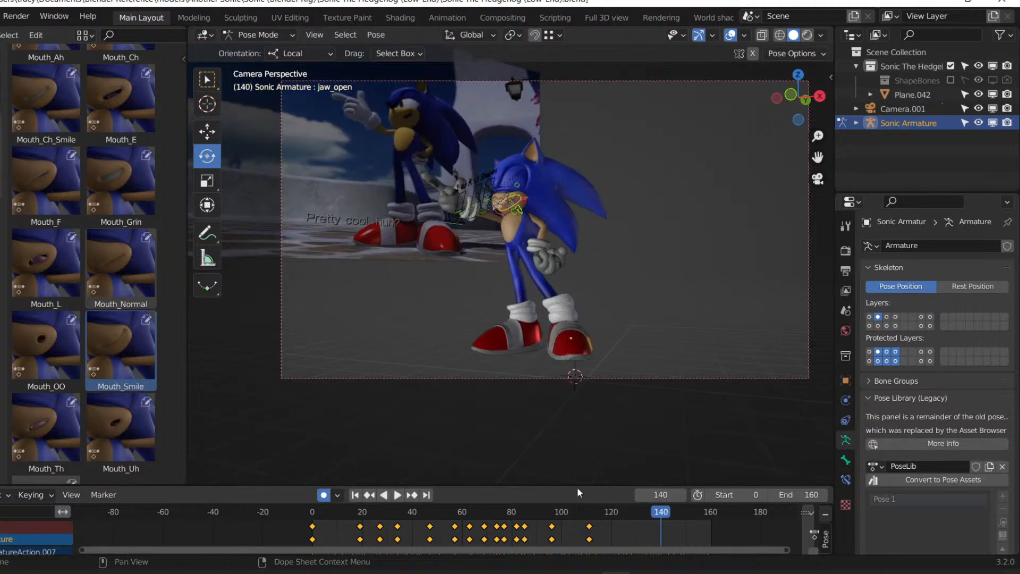
# Examine Sonic's face at frame 134 from another angle and return to the camera view.
pyautogui.click(647, 512)
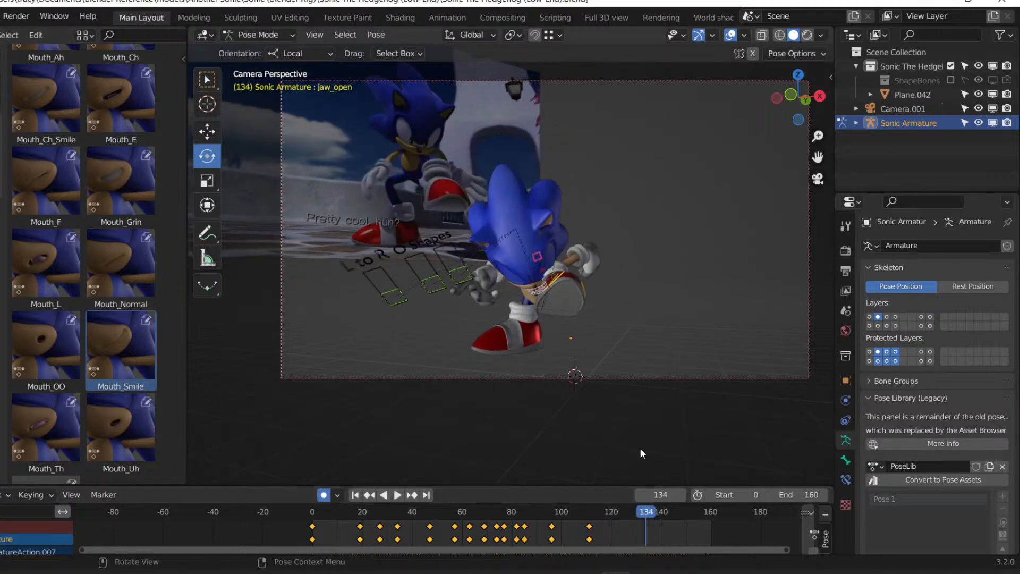
pyautogui.moveTo(595, 321); pyautogui.dragTo(558, 324, button='middle')
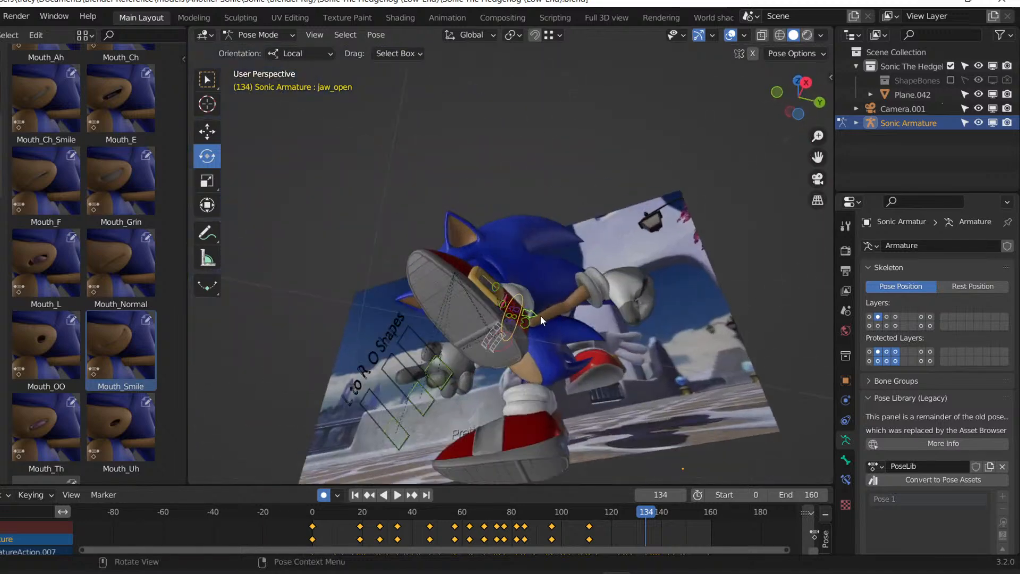
pyautogui.press('KP_0')
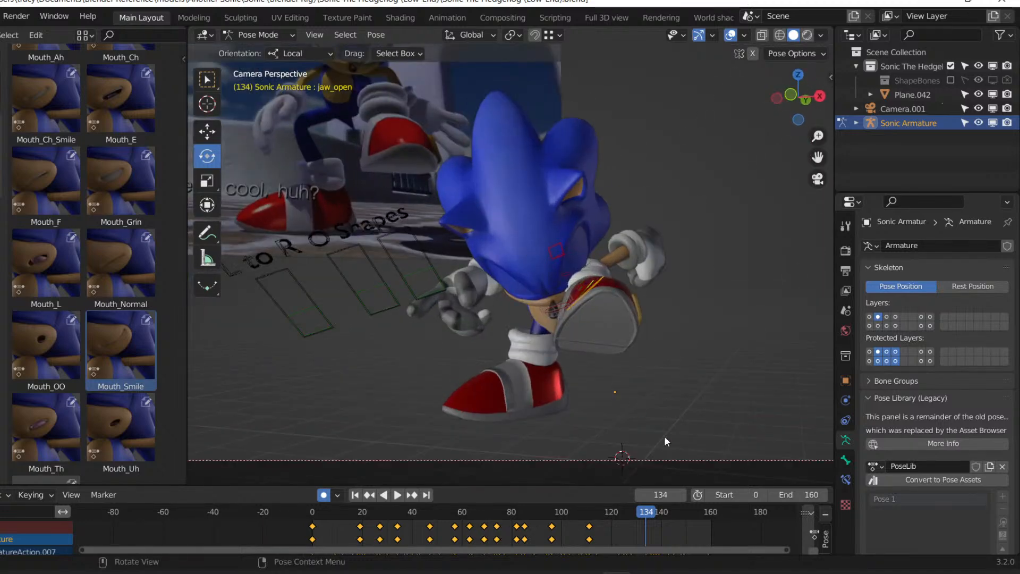
# Insert a keyframe for the mouth controls at frame 135 to hold the smile.
pyautogui.scroll(-2, 627, 356)
pyautogui.press('Right')
pyautogui.press('Right')
pyautogui.press('Right')
pyautogui.press('Right')
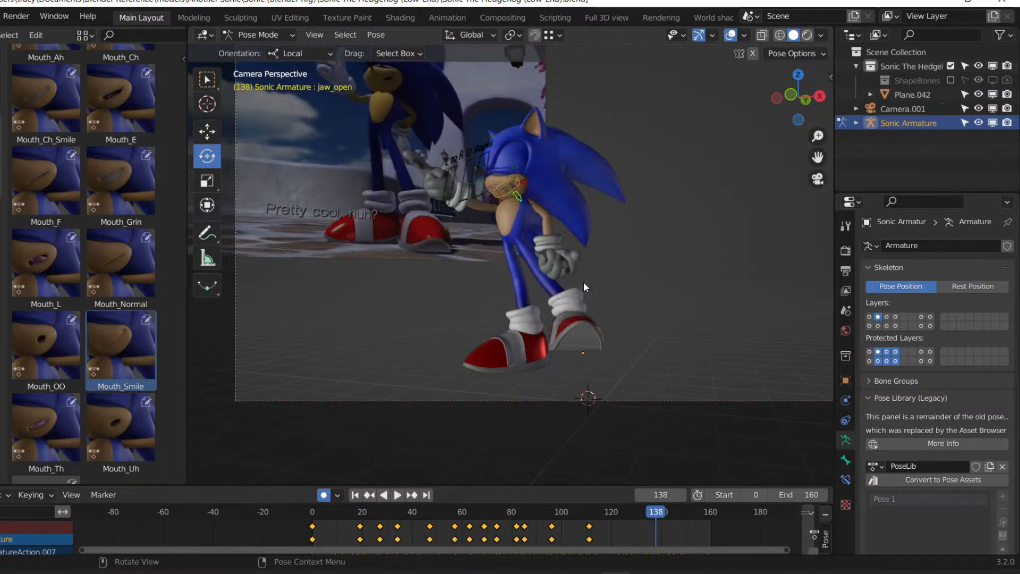
pyautogui.press('Left')
pyautogui.press('Left')
pyautogui.press('Left')
pyautogui.press('i')
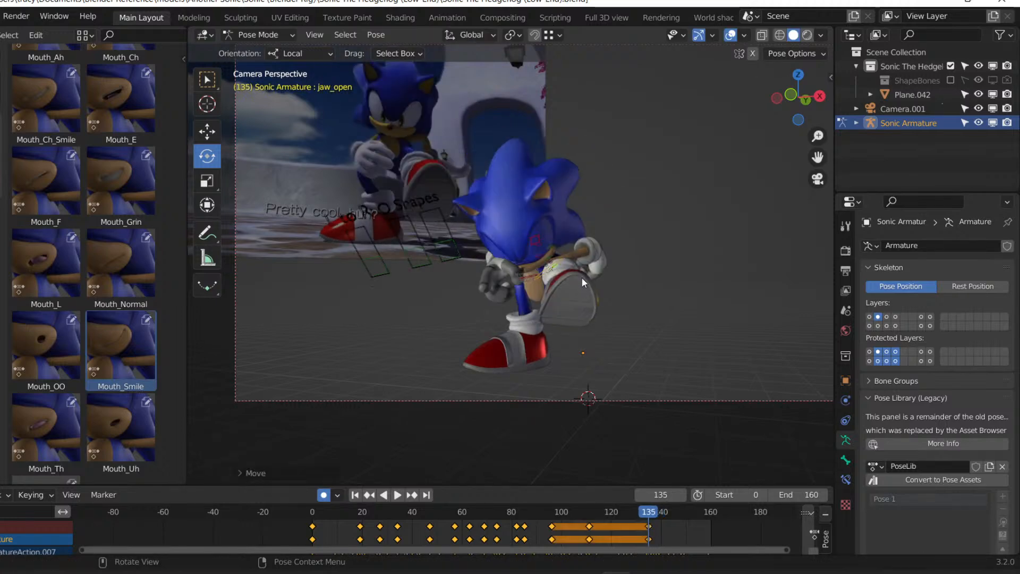
# Move the jaw_open control at frame 143 to open Sonic's mouth, and key the pose.
pyautogui.press('Right')
pyautogui.press('Right')
pyautogui.press('Right')
pyautogui.press('Right')
pyautogui.press('Right')
pyautogui.press('Right')
pyautogui.press('Right')
pyautogui.press('Right')
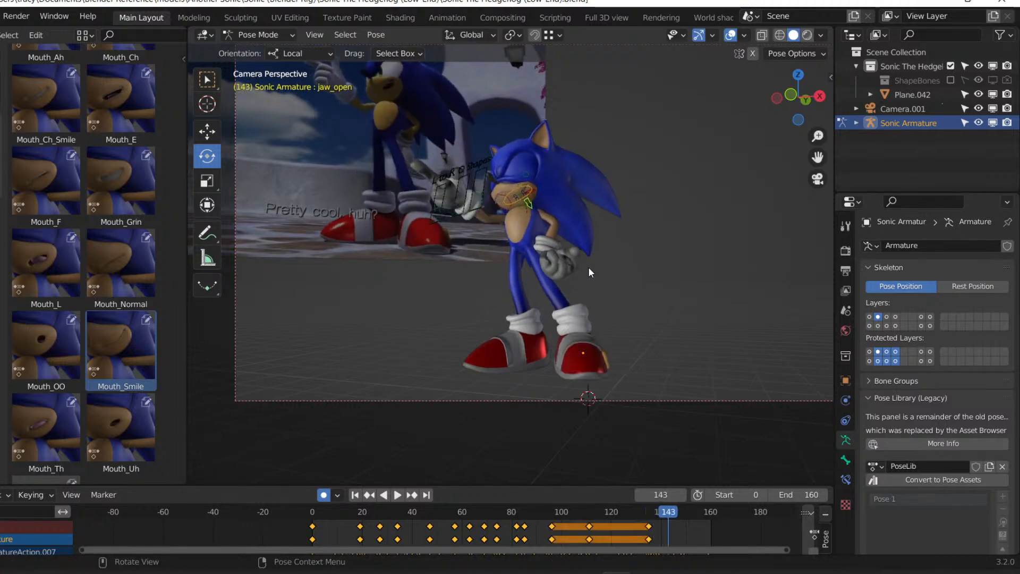
pyautogui.scroll(3, 587, 239)
pyautogui.press('g')
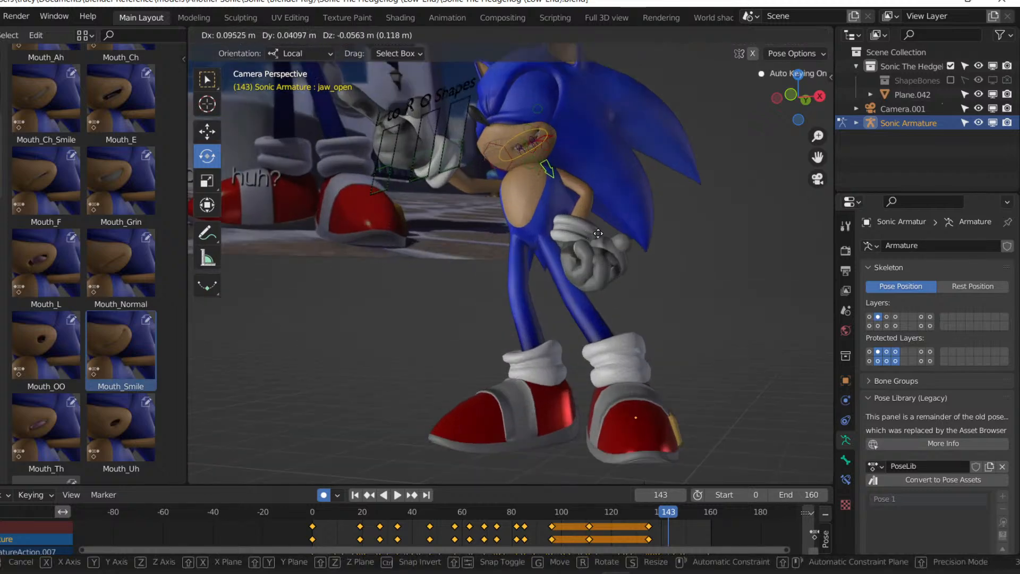
pyautogui.click(607, 238)
pyautogui.scroll(-3, 601, 228)
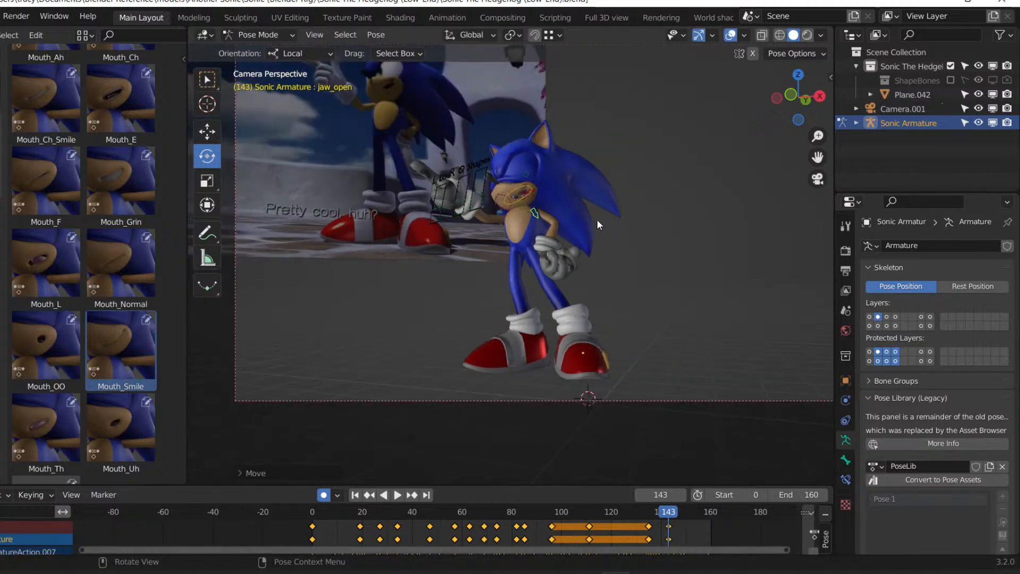
pyautogui.press('i')
# Adjust the jaw_open control's position at frame 160 to shape the final open mouth.
pyautogui.press('Right')
pyautogui.press('Right')
pyautogui.press('Right')
pyautogui.press('Right')
pyautogui.press('Right')
pyautogui.press('Right')
pyautogui.press('Right')
pyautogui.press('Right')
pyautogui.press('Right')
pyautogui.press('Right')
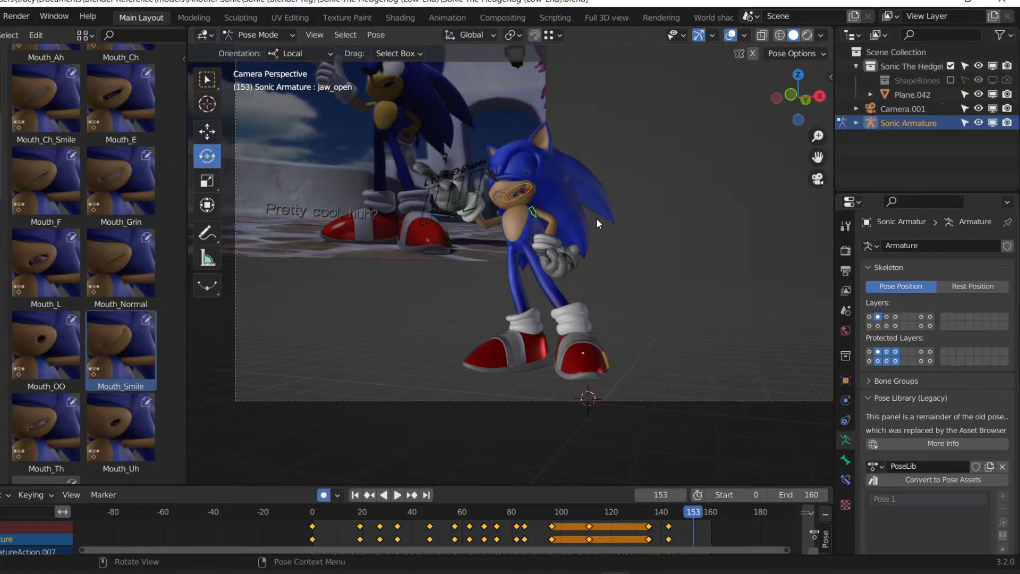
pyautogui.press('Right')
pyautogui.press('Right')
pyautogui.press('Right')
pyautogui.press('Right')
pyautogui.press('Right')
pyautogui.press('Right')
pyautogui.press('Right')
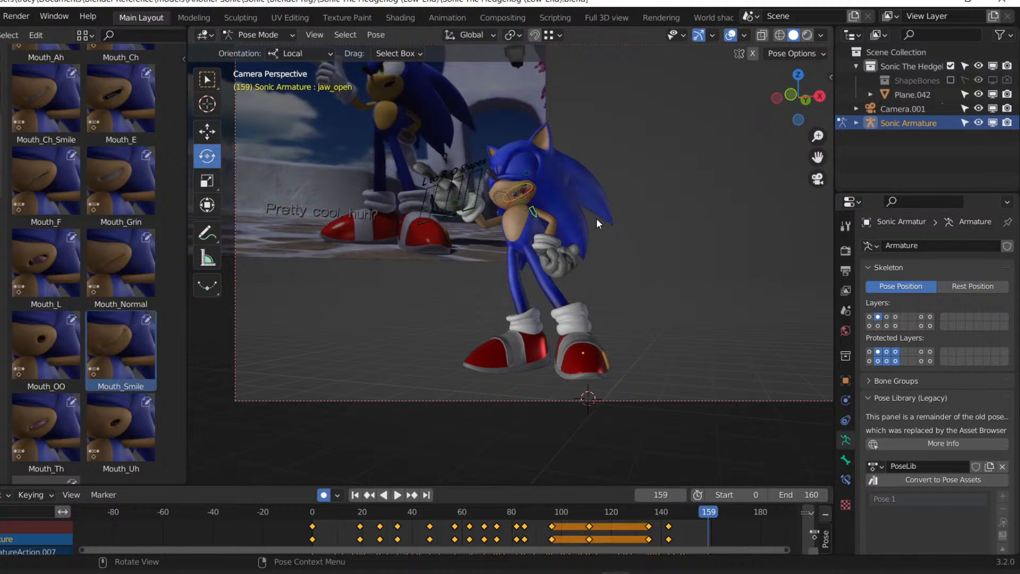
pyautogui.scroll(4, 605, 159)
pyautogui.press('g')
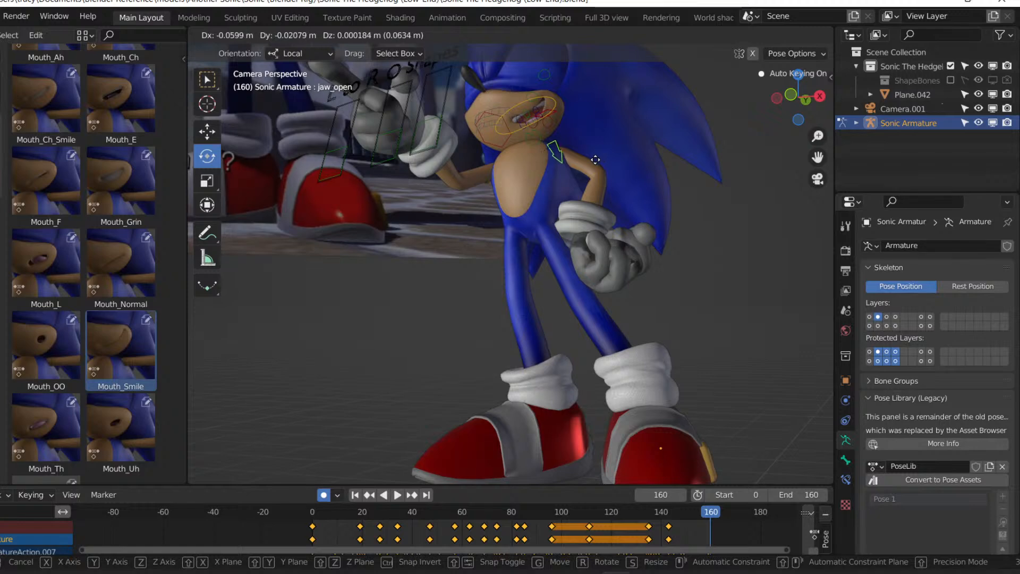
pyautogui.click(595, 159)
# Save the file and review the animation with viewport overlays hidden, finishing at frame 0 with overlays shown again.
pyautogui.hotkey('ctrl', 's')
pyautogui.click(728, 36)
pyautogui.press('space')
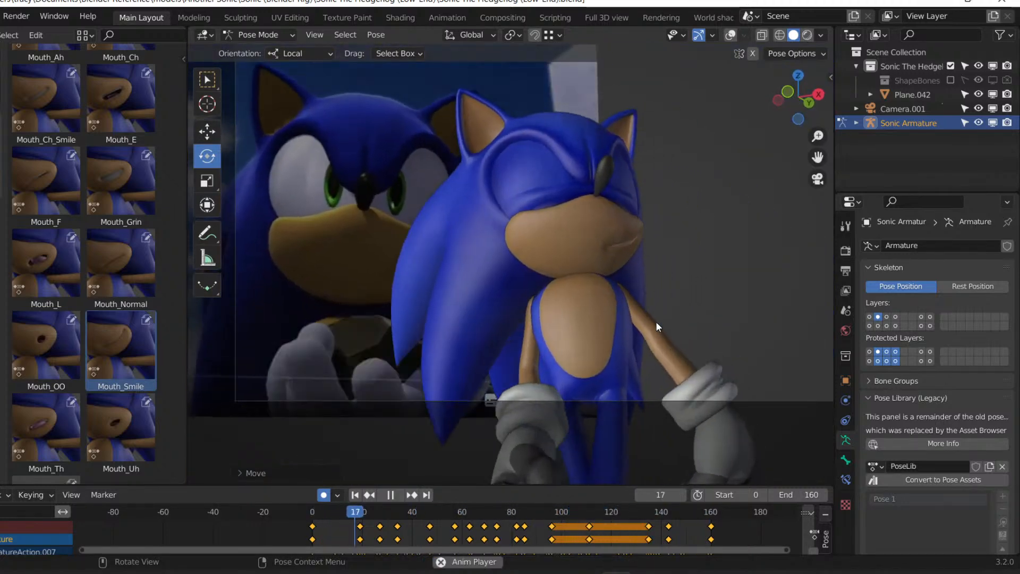
pyautogui.click(390, 495)
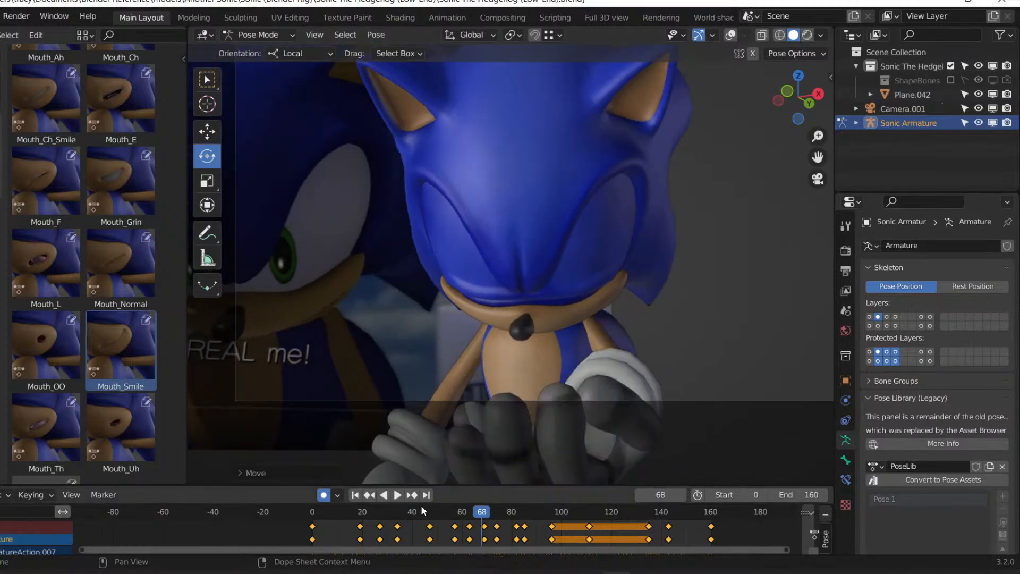
pyautogui.click(355, 495)
pyautogui.hotkey('ctrl', 's')
pyautogui.click(728, 36)
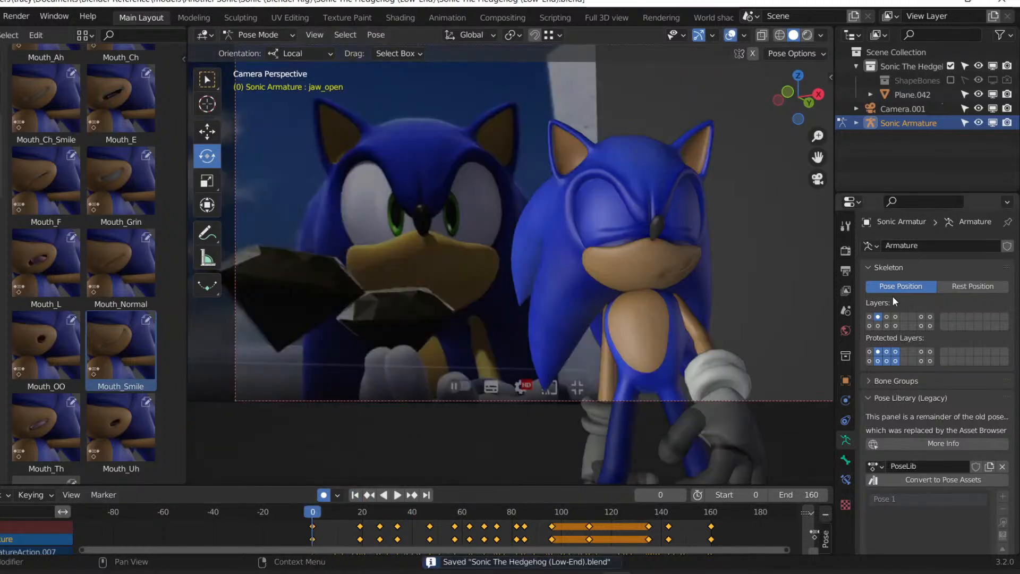
# Look through the armature's bone layers and show only the fourth one, containing the eyelid controls.
pyautogui.click(870, 318)
pyautogui.click(879, 318)
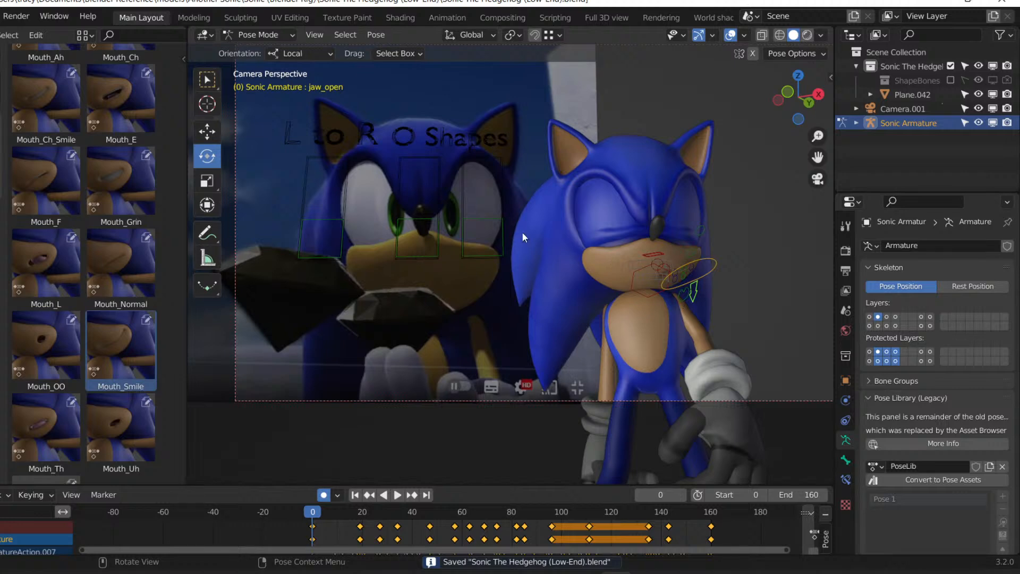
pyautogui.click(887, 318)
pyautogui.scroll(-3, 709, 274)
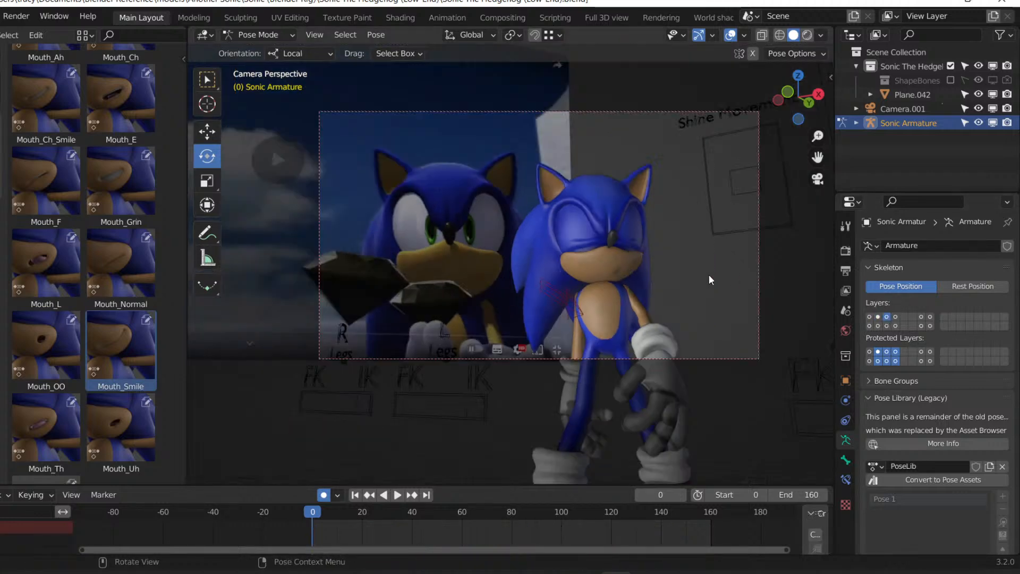
pyautogui.scroll(-2, 685, 237)
pyautogui.moveTo(726, 347); pyautogui.dragTo(627, 268, button='middle')
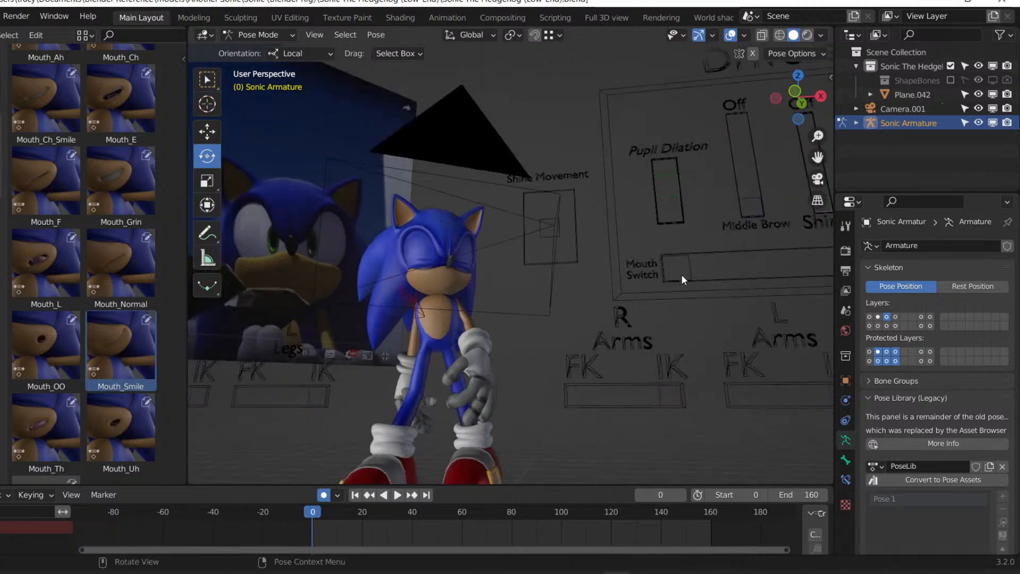
pyautogui.scroll(-3, 791, 286)
pyautogui.click(878, 317)
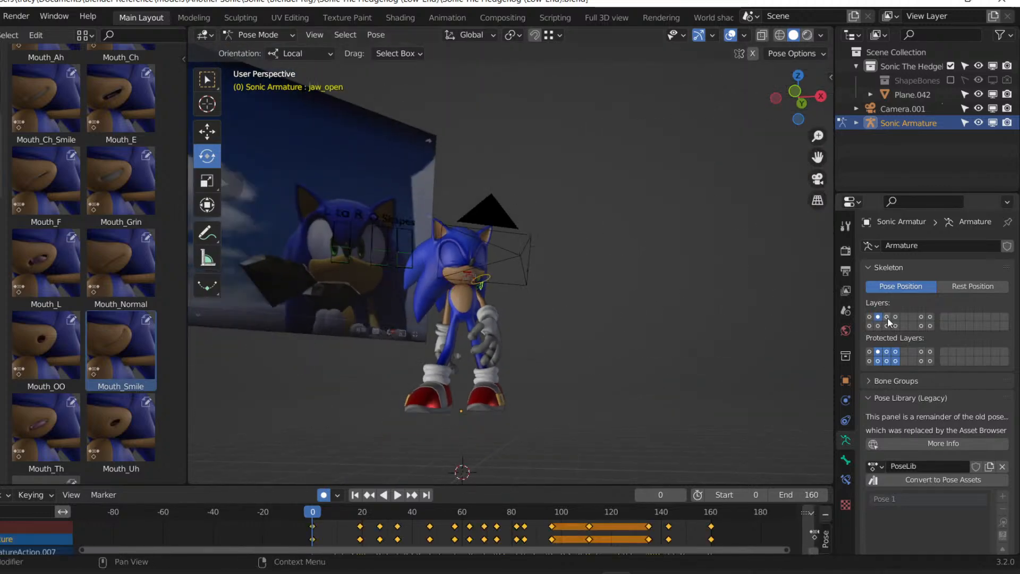
pyautogui.click(887, 317)
pyautogui.click(895, 316)
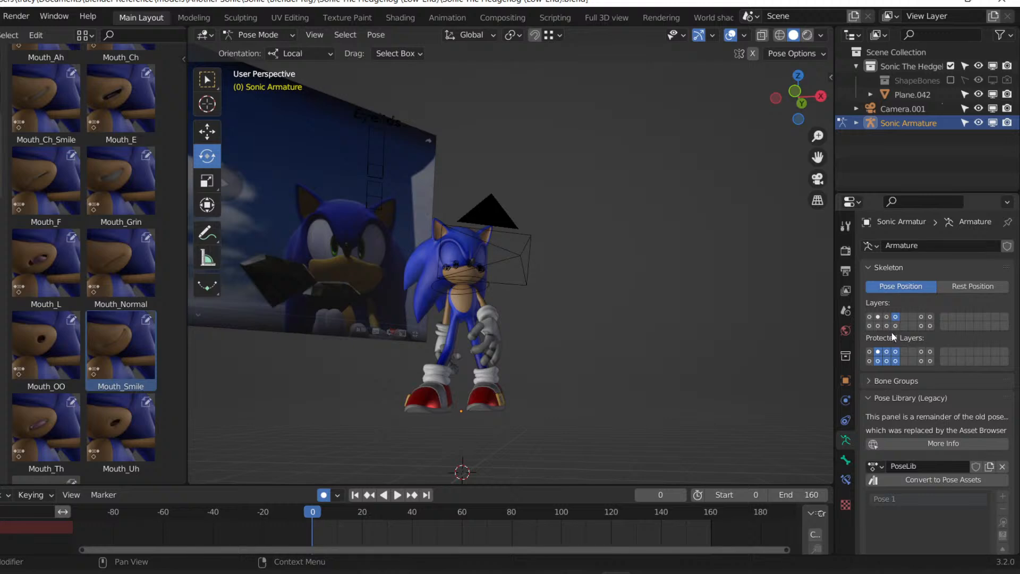
# Move the eyelid controls at frame 0 to open Sonic's eyes, and play the animation through the camera.
pyautogui.click(377, 172)
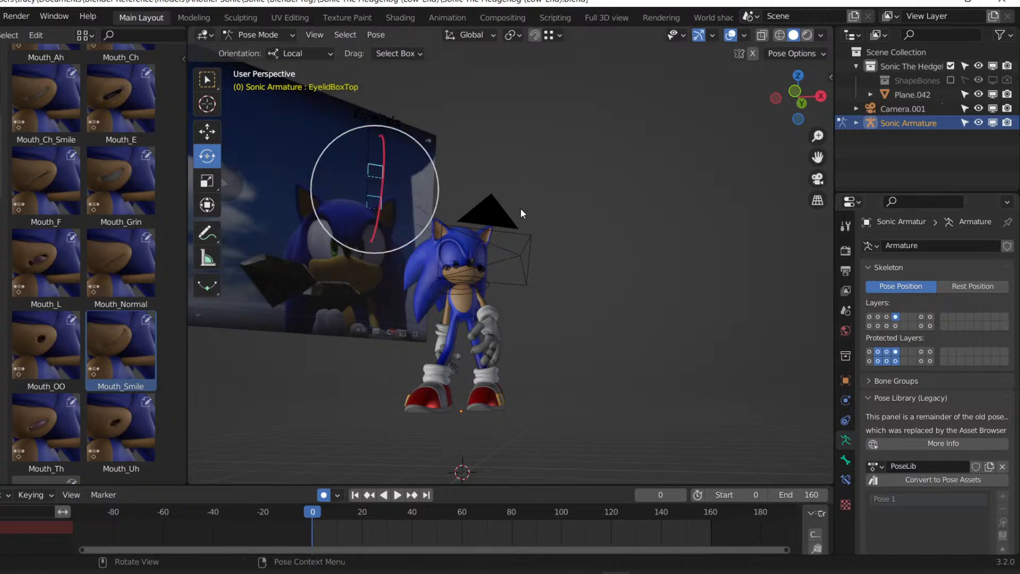
pyautogui.press('g')
pyautogui.click(556, 292)
pyautogui.press('KP_0')
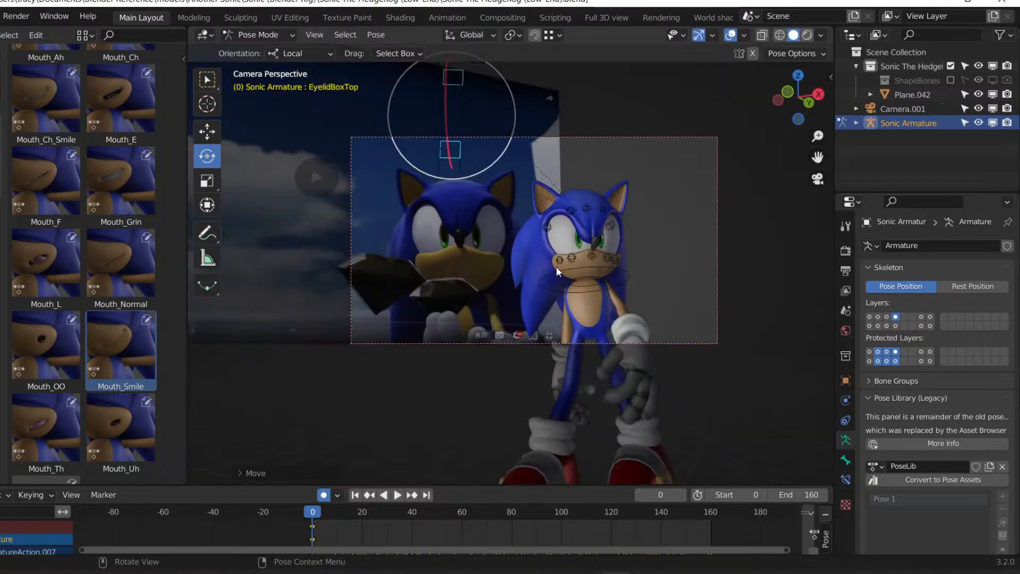
pyautogui.press('space')
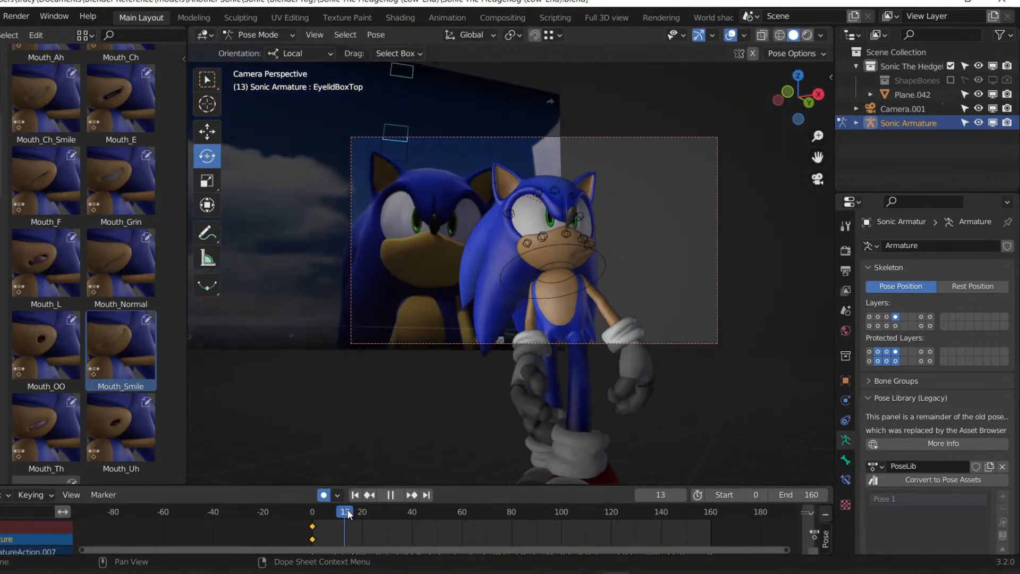
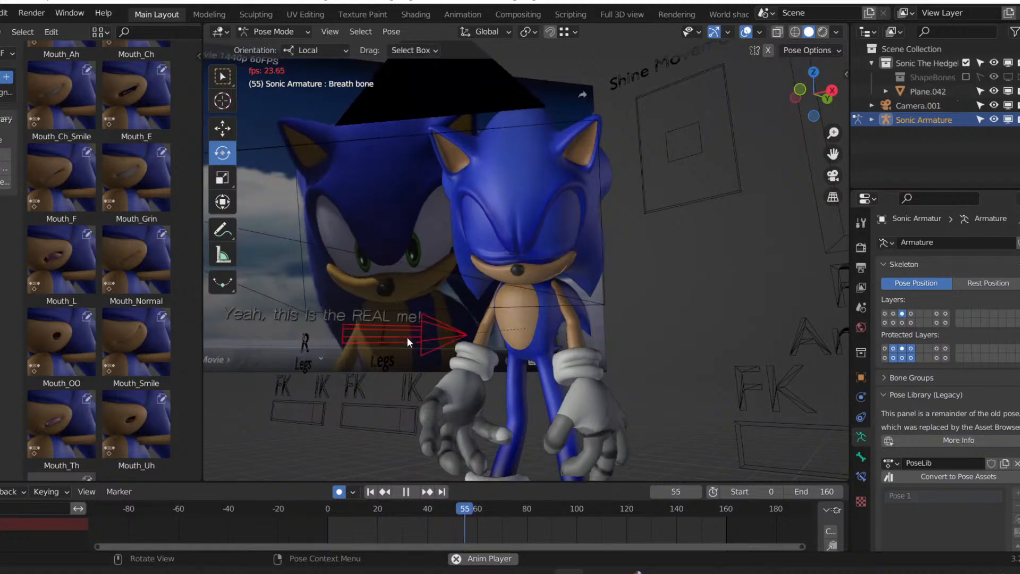
# Try moving the Breath bone while the animation plays.
pyautogui.press('g')
pyautogui.click(534, 453)
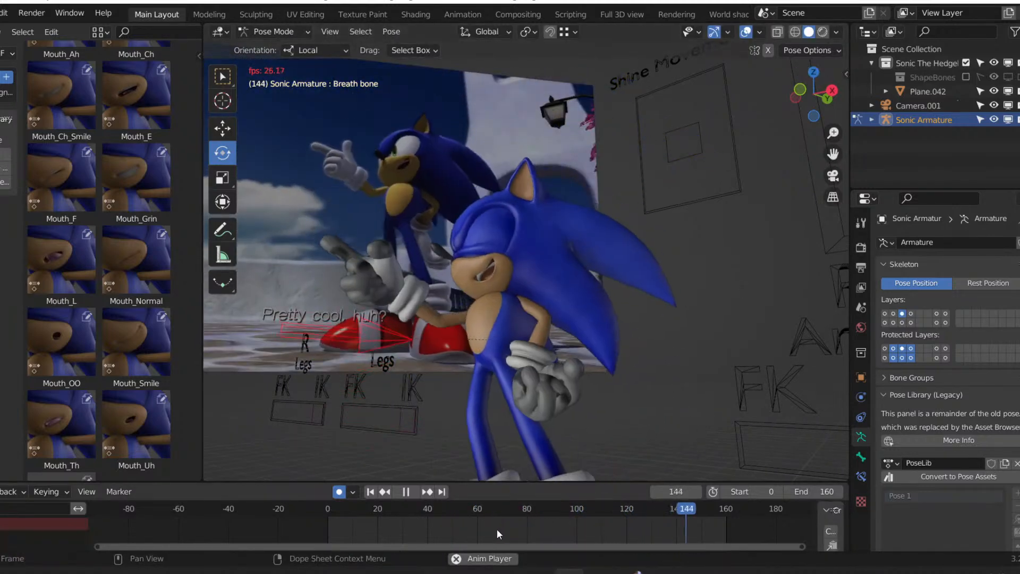
# Show the eyelid bone layer and move both eyelid controls at frame 0 to open Sonic's eyes.
pyautogui.click(911, 313)
pyautogui.press('space')
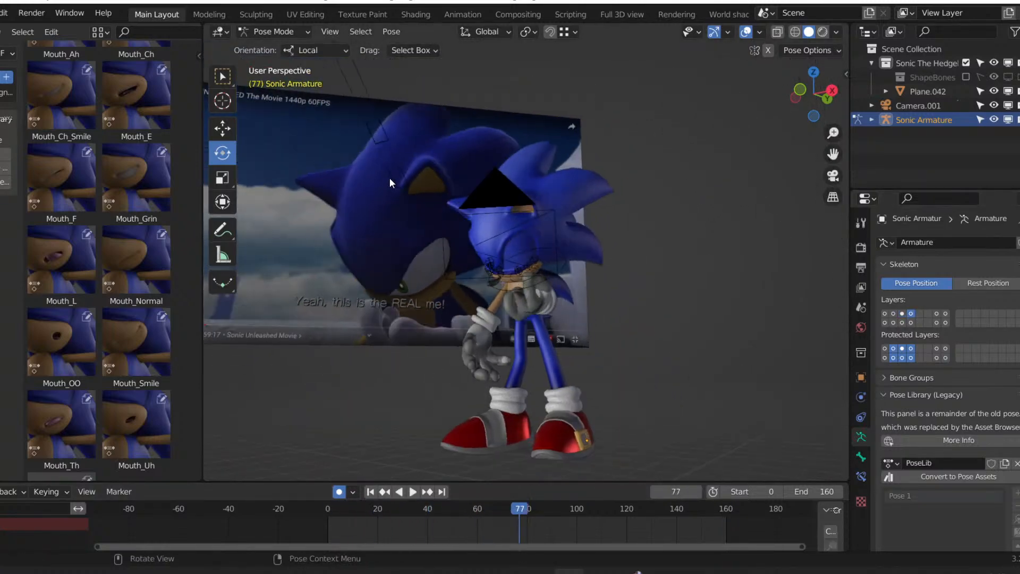
pyautogui.click(394, 178)
pyautogui.keyDown('shift'); pyautogui.click(375, 129); pyautogui.keyUp('shift')
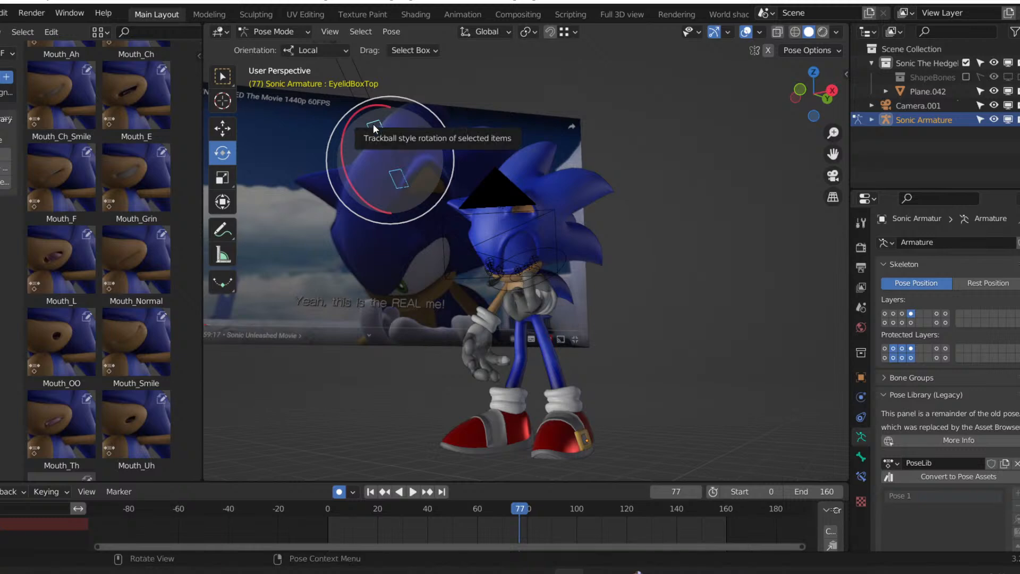
pyautogui.press('KP_0')
pyautogui.click(370, 492)
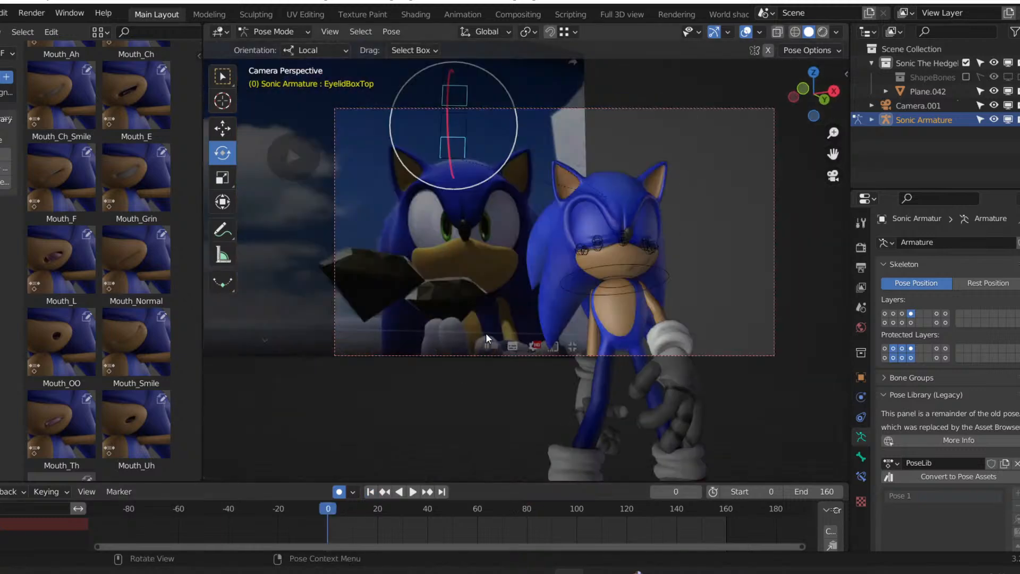
pyautogui.press('a')
pyautogui.press('i')
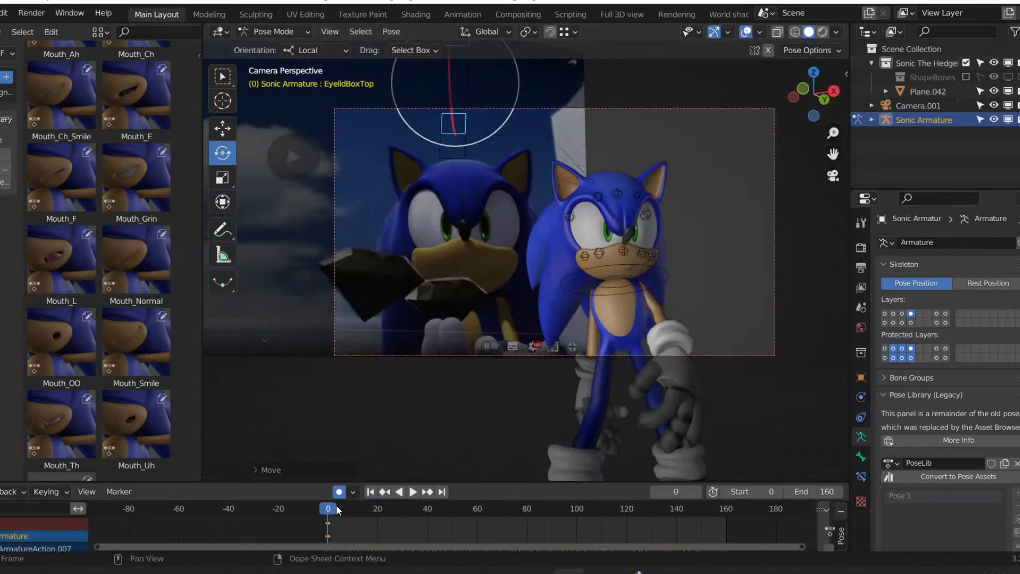
# Insert a keyframe for the eyelid controls at frame 46 to hold the eyes open.
pyautogui.press('space')
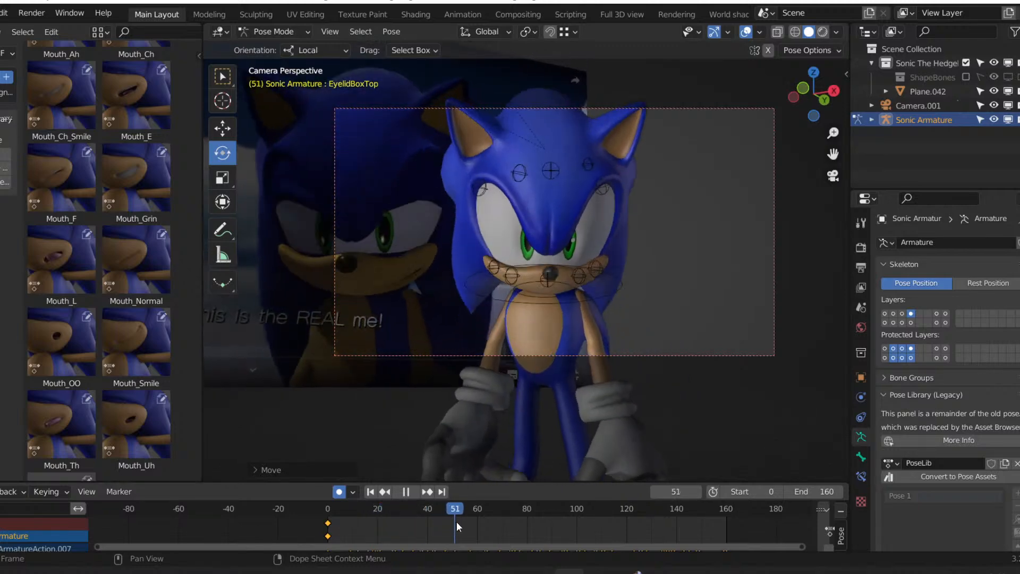
pyautogui.moveTo(457, 521); pyautogui.dragTo(442, 525)
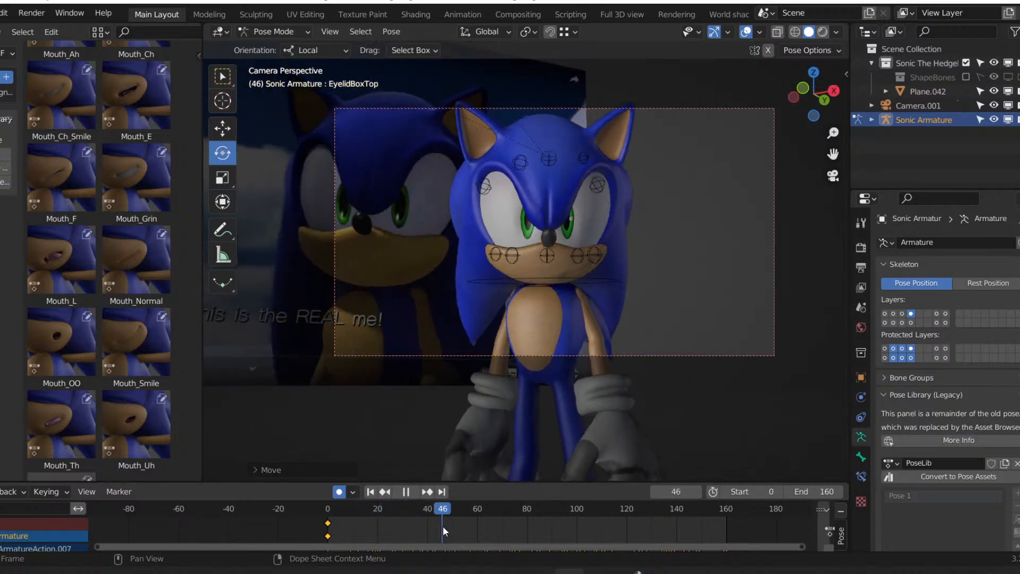
pyautogui.press('i')
# Move the eyelid controls at frame 48 to close Sonic's eyes for a blink.
pyautogui.press('Right')
pyautogui.press('Right')
pyautogui.press('Right')
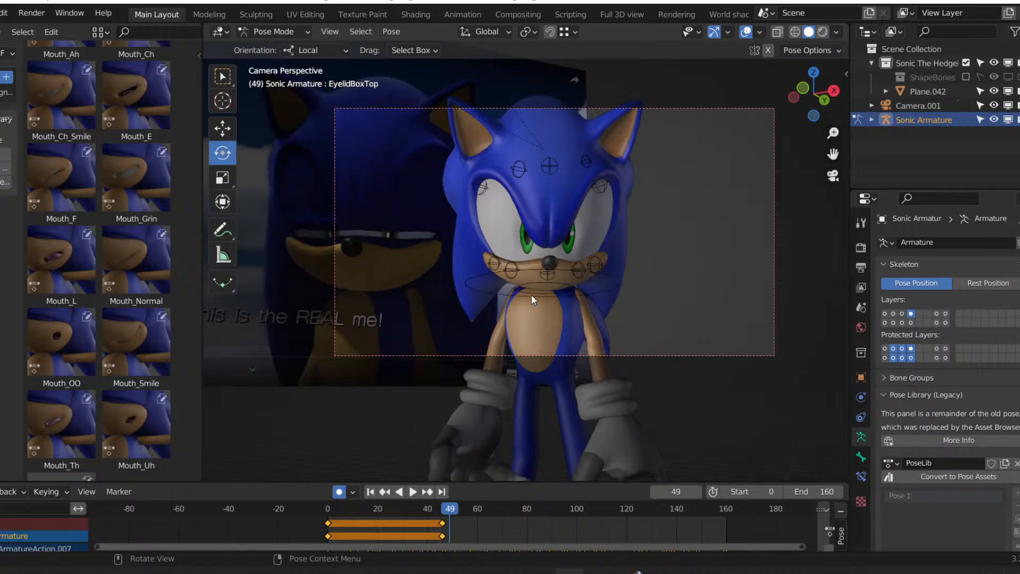
pyautogui.press('Left')
pyautogui.press('g')
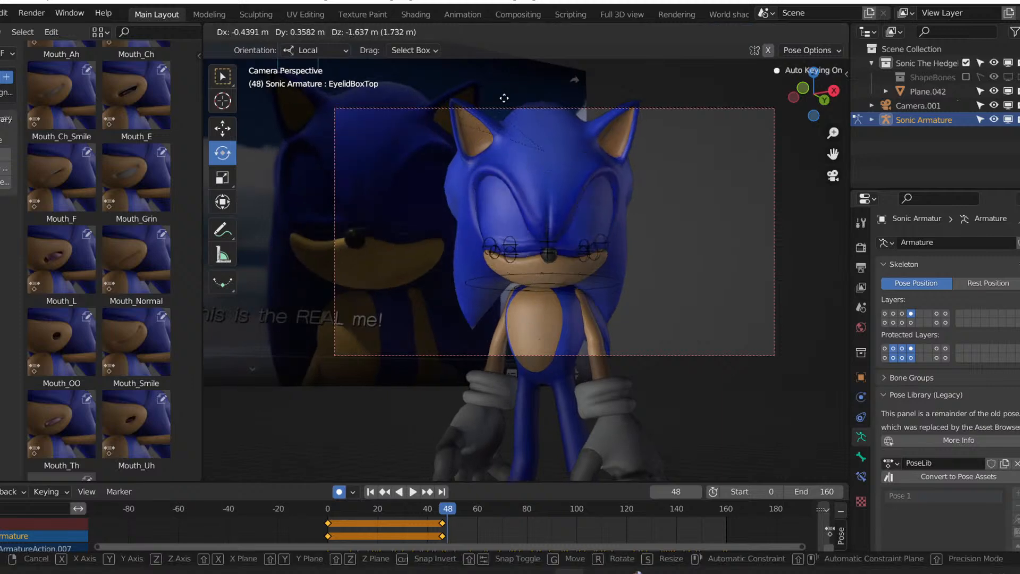
pyautogui.click(499, 158)
# Move the eyelid controls at frame 53 to reopen Sonic's eyes after the blink.
pyautogui.press('Right')
pyautogui.press('Right')
pyautogui.press('Right')
pyautogui.press('Right')
pyautogui.press('Right')
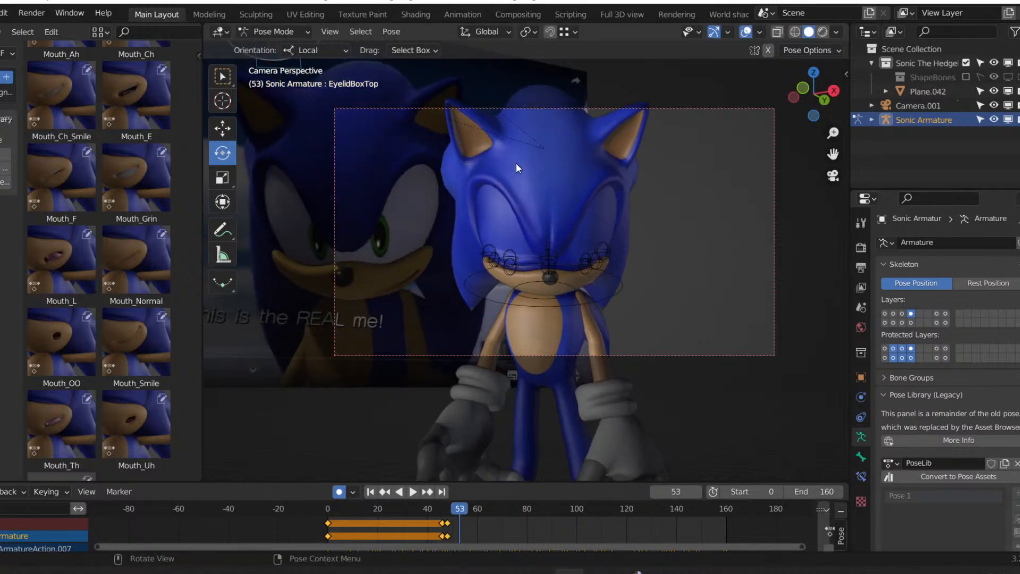
pyautogui.press('g')
pyautogui.click(494, 332)
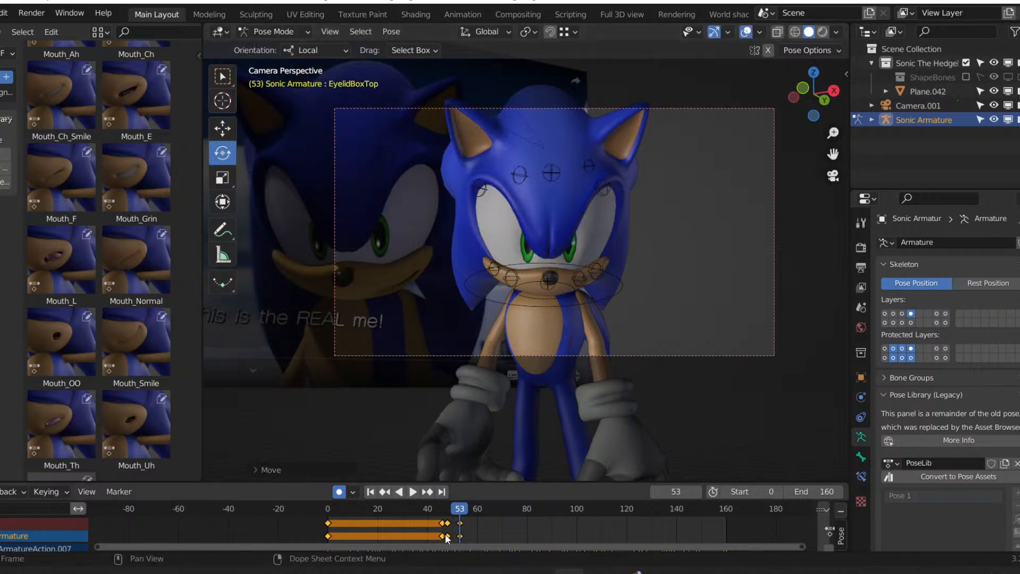
# Key the open eyelids at frame 100 and advance the timeline to frame 103.
pyautogui.press('space')
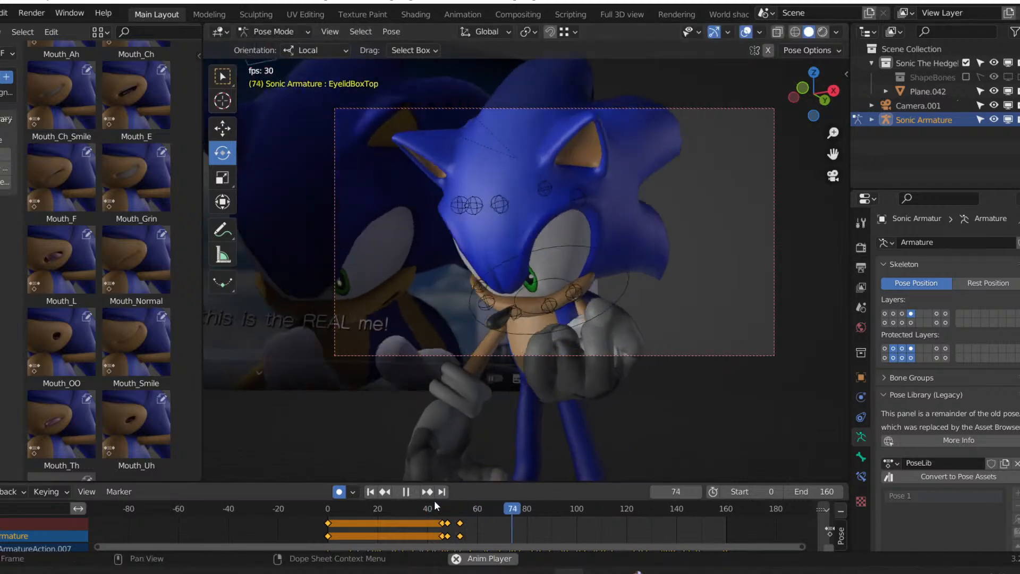
pyautogui.press('space')
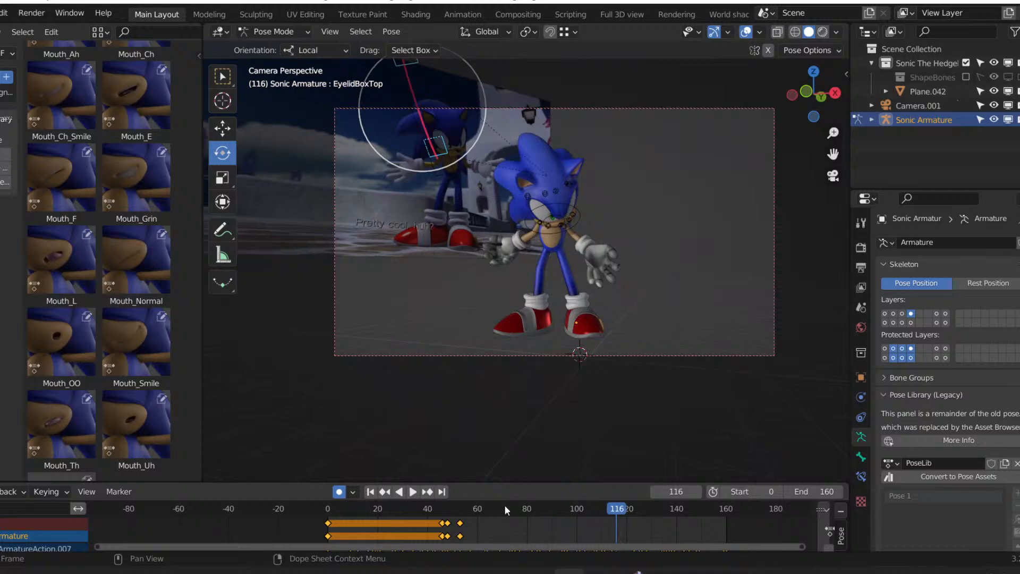
pyautogui.click(551, 508)
pyautogui.moveTo(553, 508); pyautogui.dragTo(577, 508)
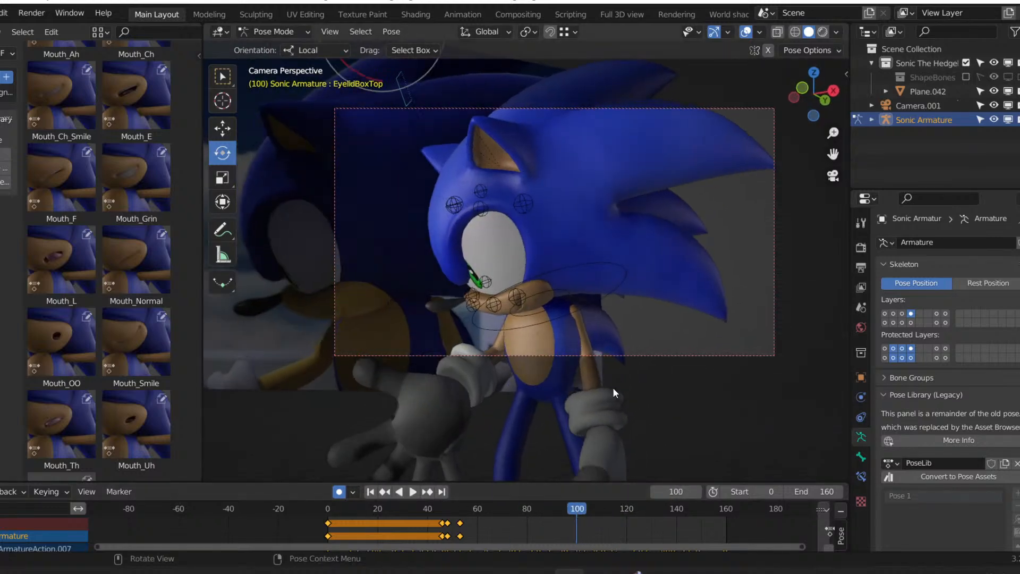
pyautogui.press('g')
pyautogui.click(624, 349)
pyautogui.press('Right')
pyautogui.press('Right')
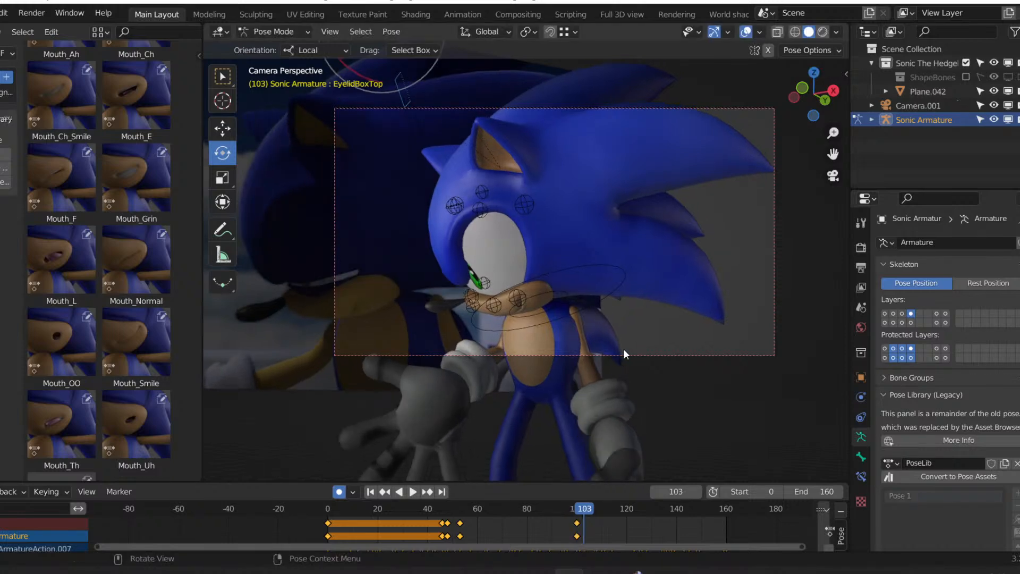
# Move the eyelid controls to close Sonic's eyes at frame 102 and reopen them at frame 107.
pyautogui.press('g')
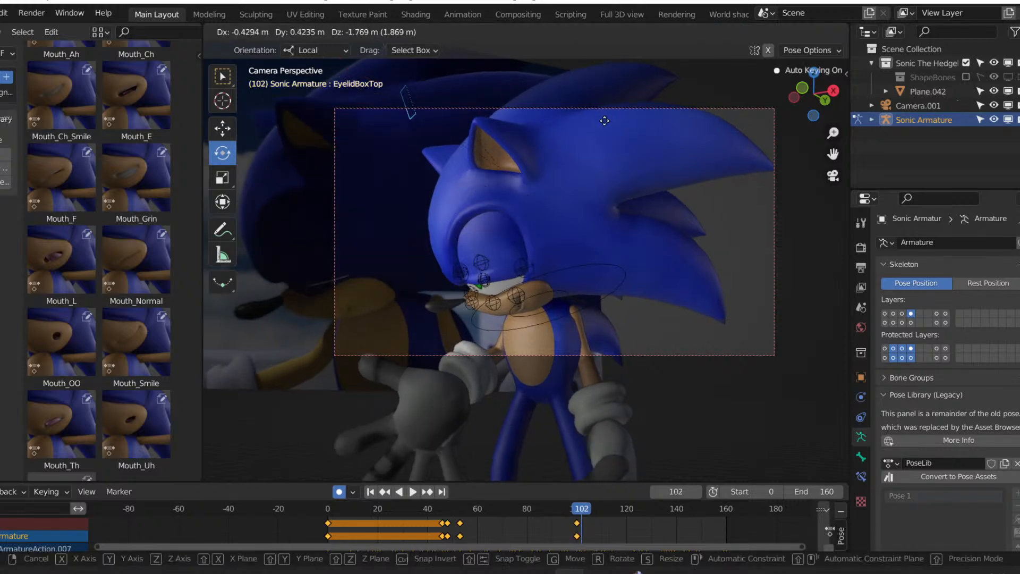
pyautogui.click(621, 270)
pyautogui.press('Right')
pyautogui.press('Right')
pyautogui.press('Right')
pyautogui.press('Right')
pyautogui.press('Right')
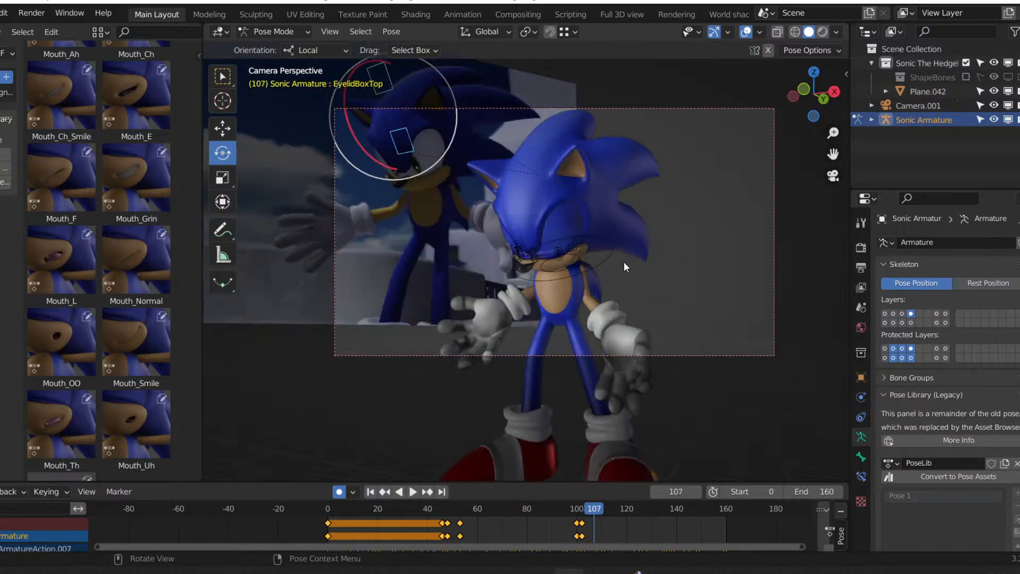
pyautogui.press('g')
pyautogui.click(606, 438)
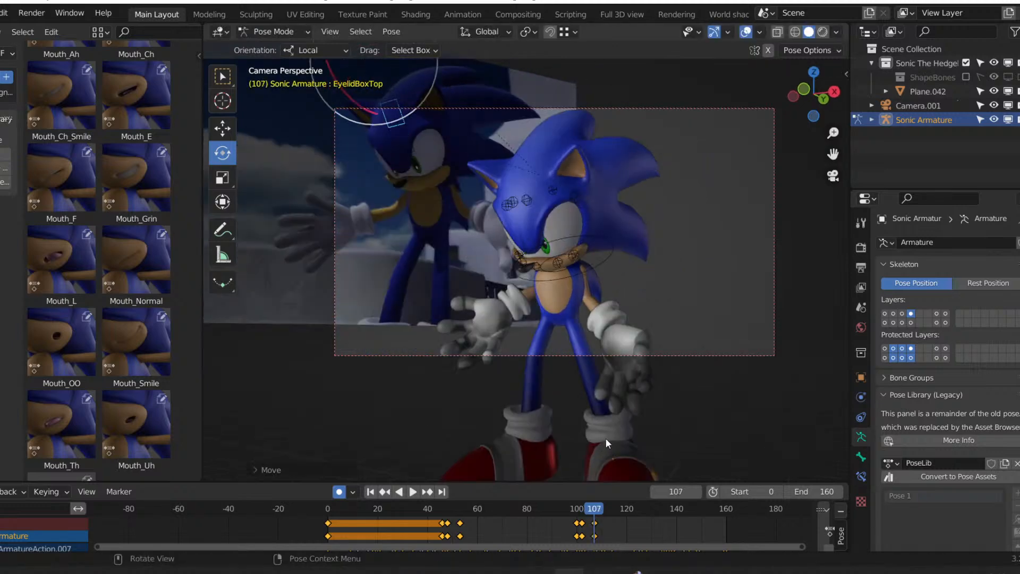
# Step through the timeline past frame 107 and key the open eyelids at frame 135.
pyautogui.press('Right')
pyautogui.press('Right')
pyautogui.press('Right')
pyautogui.press('Right')
pyautogui.press('Right')
pyautogui.press('Right')
pyautogui.press('Right')
pyautogui.press('Right')
pyautogui.press('Right')
pyautogui.press('Right')
pyautogui.press('Right')
pyautogui.press('Right')
pyautogui.press('Right')
pyautogui.press('Right')
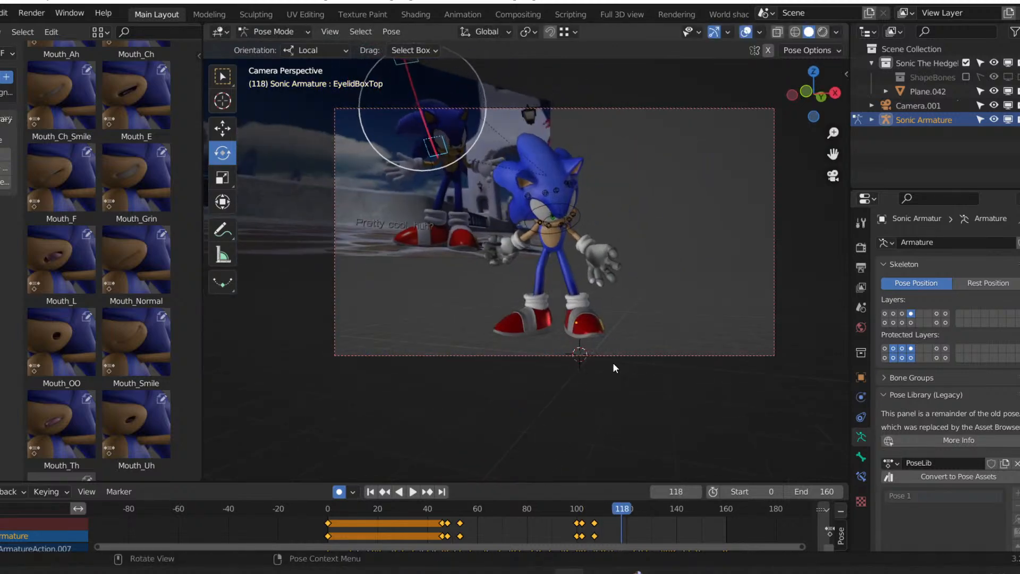
pyautogui.press('Right')
pyautogui.press('Right')
pyautogui.press('Right')
pyautogui.press('Right')
pyautogui.press('Right')
pyautogui.press('Right')
pyautogui.press('Right')
pyautogui.press('Right')
pyautogui.press('Right')
pyautogui.press('Right')
pyautogui.press('Right')
pyautogui.press('Right')
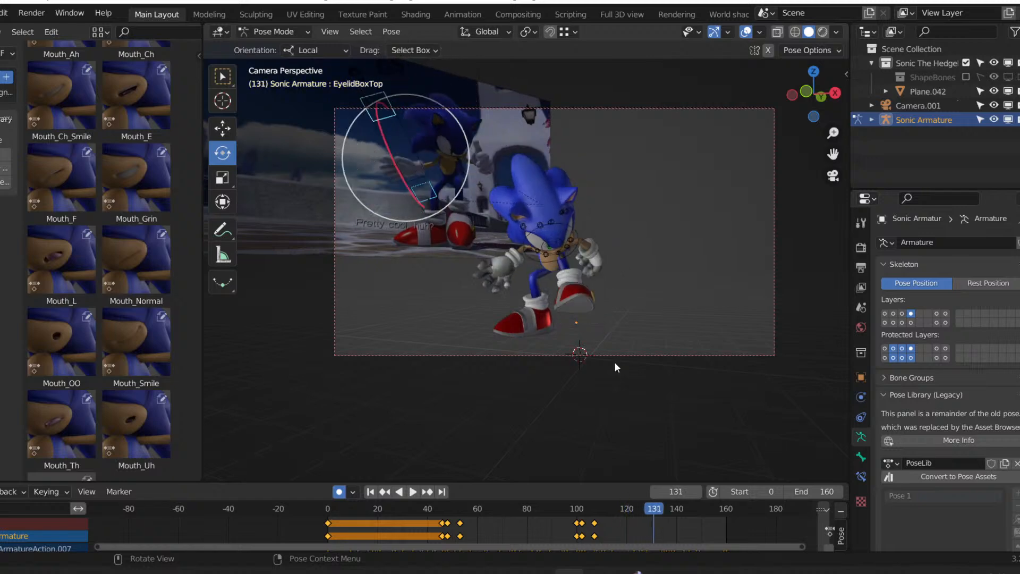
pyautogui.press('Right')
pyautogui.press('Right')
pyautogui.press('Right')
pyautogui.press('Right')
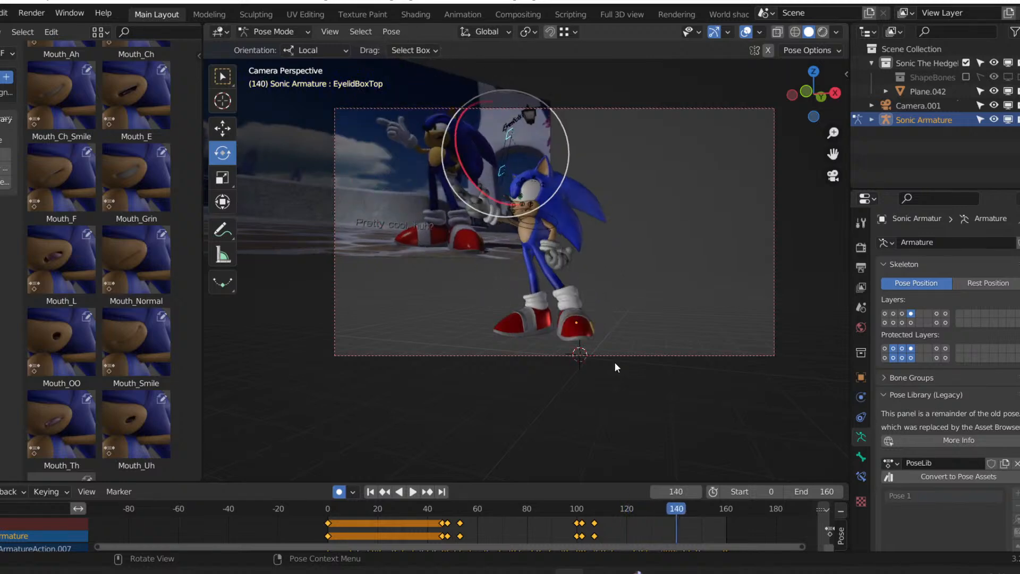
pyautogui.press('Left')
pyautogui.press('Left')
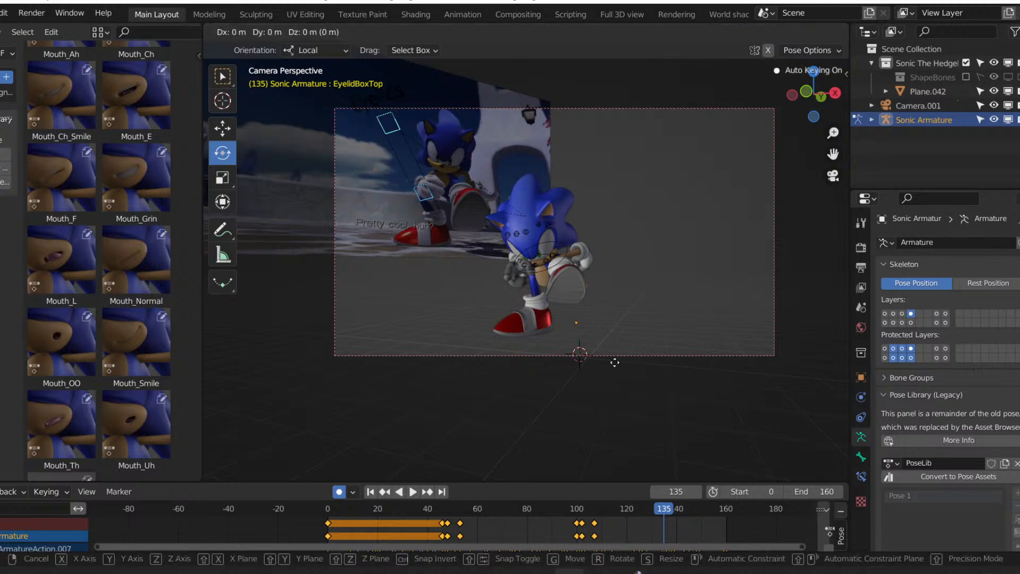
pyautogui.press('i')
# Close Sonic's eyelids at frame 138 for another blink.
pyautogui.press('Right')
pyautogui.press('Right')
pyautogui.press('Right')
pyautogui.press('i')
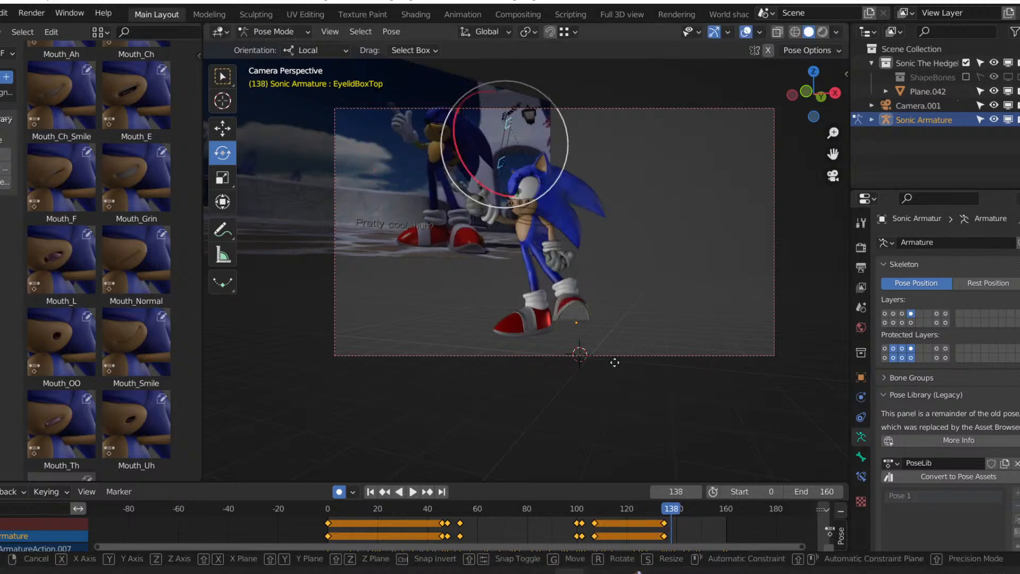
# Move the eyelid controls at frame 142 to reopen Sonic's eyes.
pyautogui.press('Right')
pyautogui.press('Right')
pyautogui.press('Right')
pyautogui.press('Right')
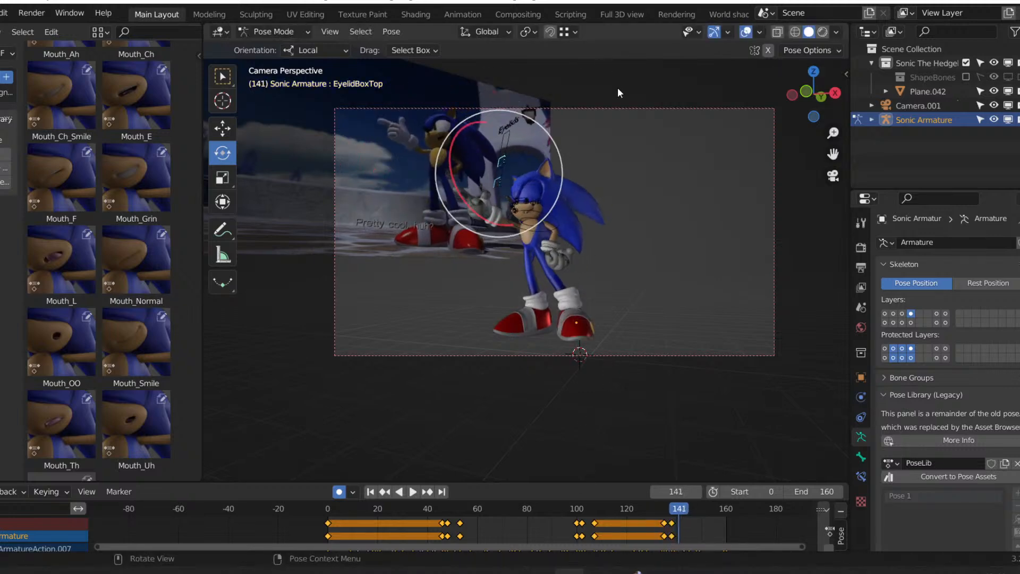
pyautogui.press('g')
pyautogui.click(619, 312)
pyautogui.press('i')
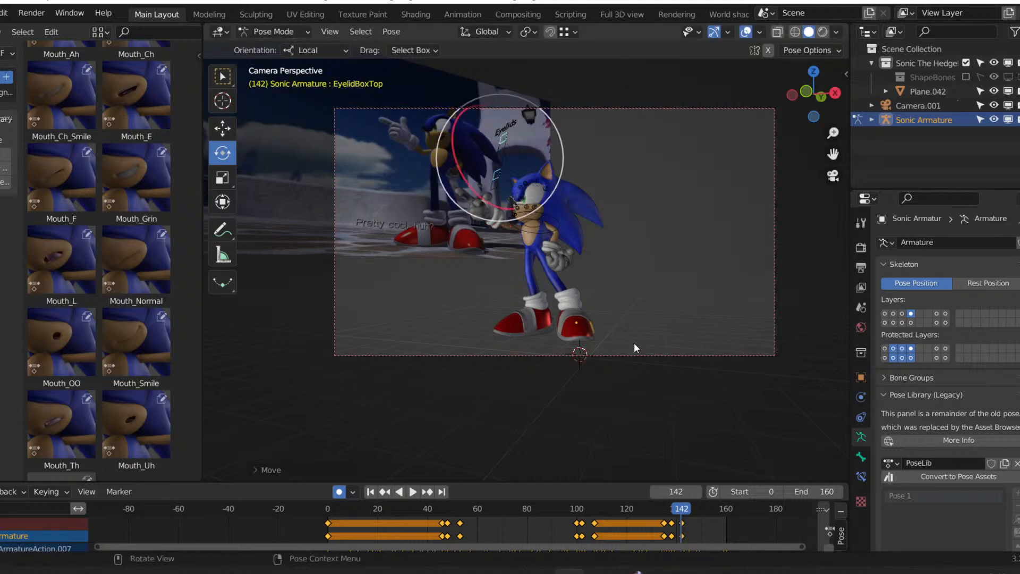
# Play the animation from the end of the timeline around to frame 55 to review the eyelid motion and blinks.
pyautogui.press('Right')
pyautogui.press('Right')
pyautogui.press('Right')
pyautogui.press('Right')
pyautogui.press('Right')
pyautogui.press('Right')
pyautogui.press('Right')
pyautogui.press('Right')
pyautogui.press('space')
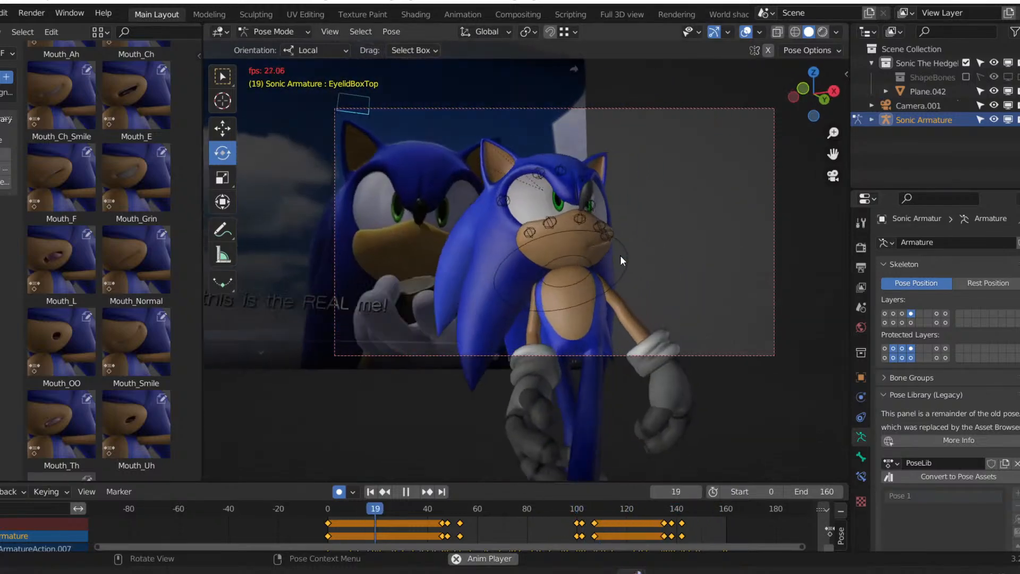
pyautogui.press('space')
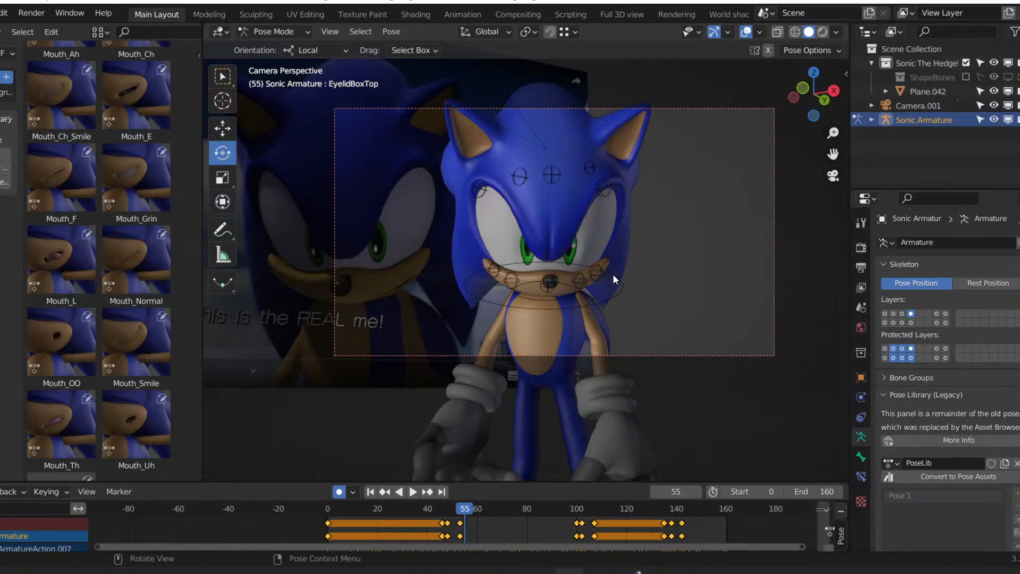
# Select the Both Eyes control on the first armature bone layer and go to frame 21.
pyautogui.click(614, 275)
pyautogui.press('r')
pyautogui.press('r')
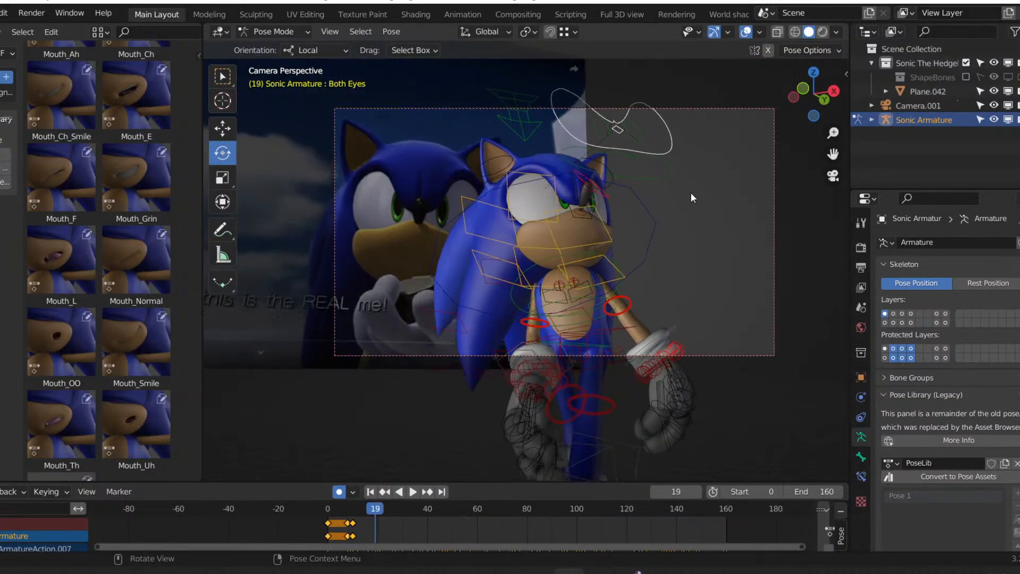
pyautogui.press('Right')
pyautogui.press('Right')
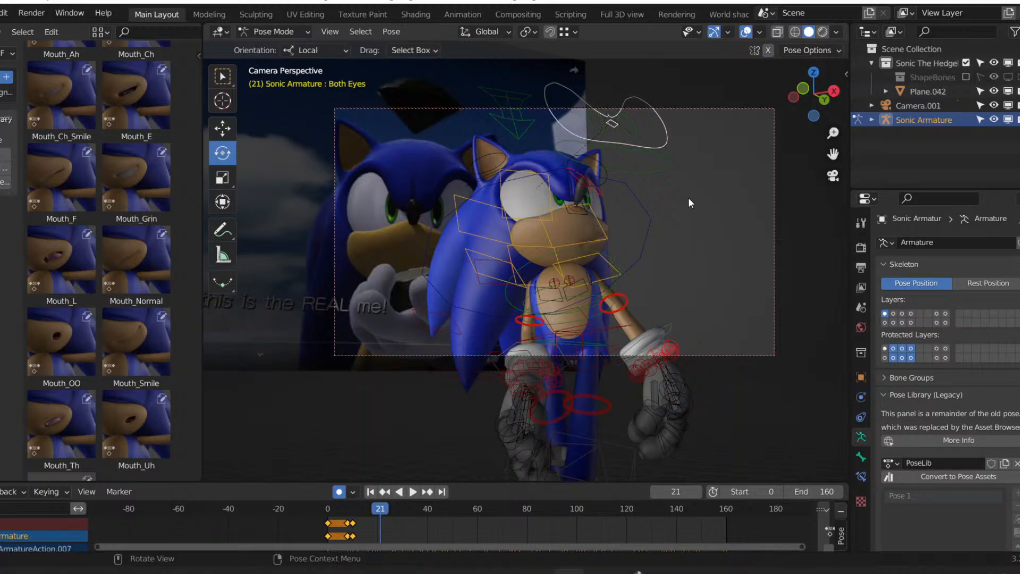
pyautogui.moveTo(635, 572)
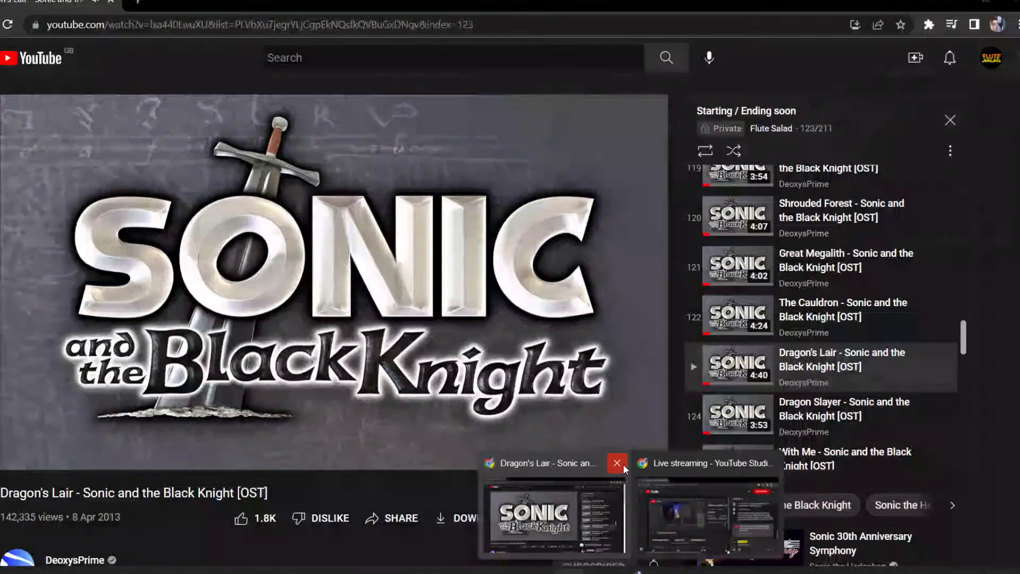
pyautogui.click(623, 464)
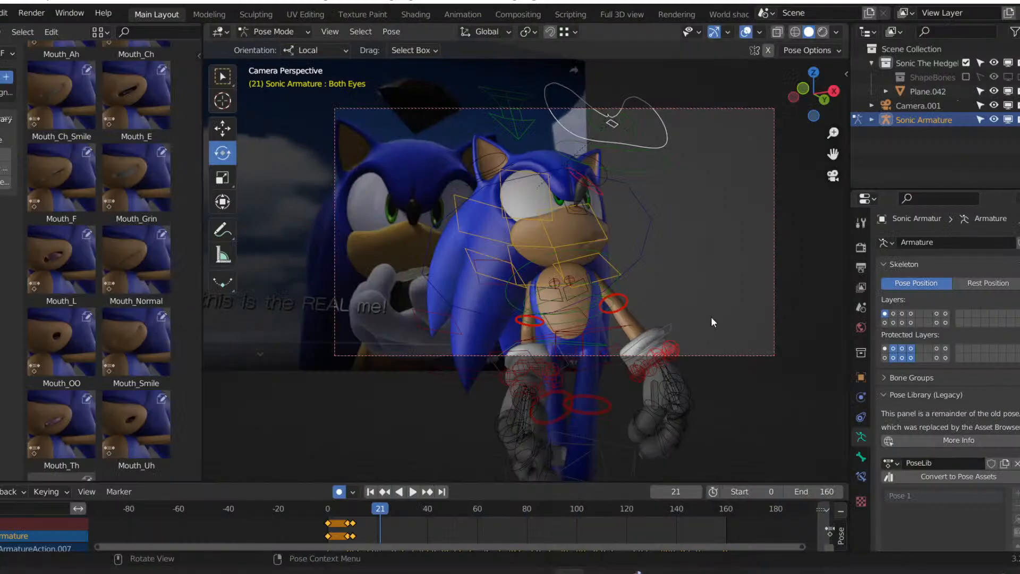
# Move the Both Eyes control at frame 21 to match the reference gaze, checking playback from the start and refining its position.
pyautogui.press('g')
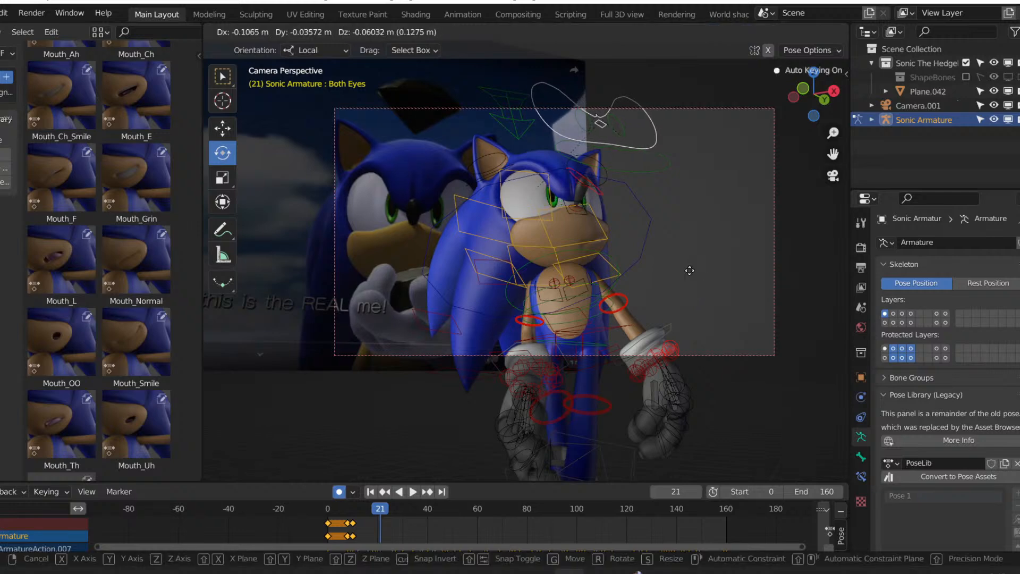
pyautogui.click(690, 271)
pyautogui.click(297, 509)
pyautogui.press('space')
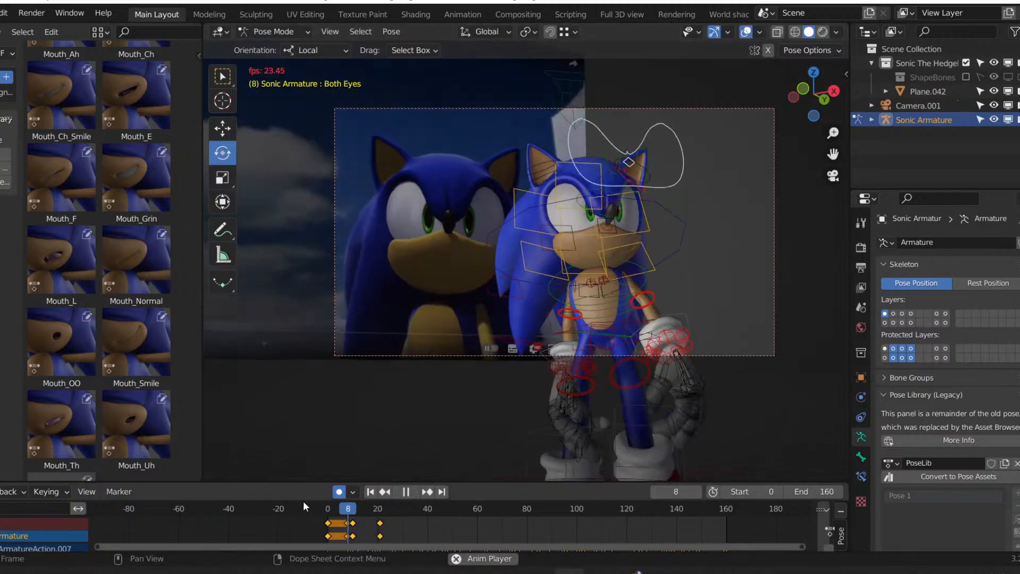
pyautogui.press('space')
pyautogui.click(380, 510)
pyautogui.press('space')
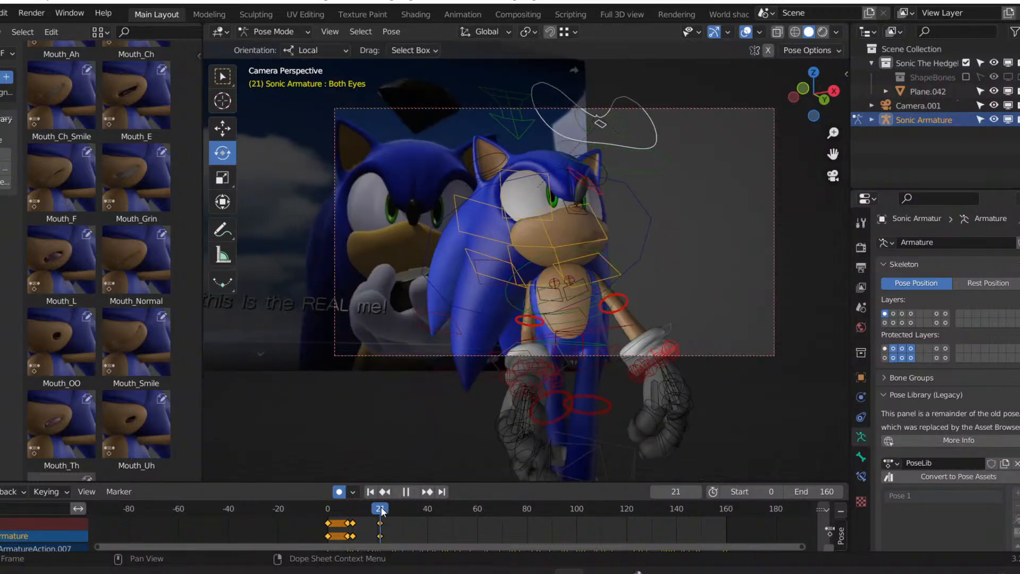
pyautogui.press('g')
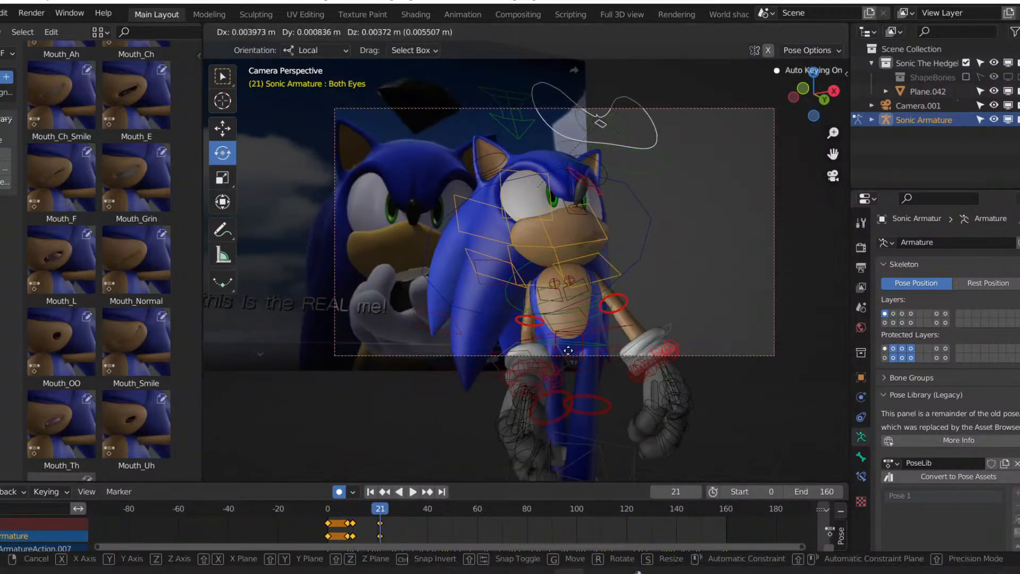
pyautogui.click(578, 344)
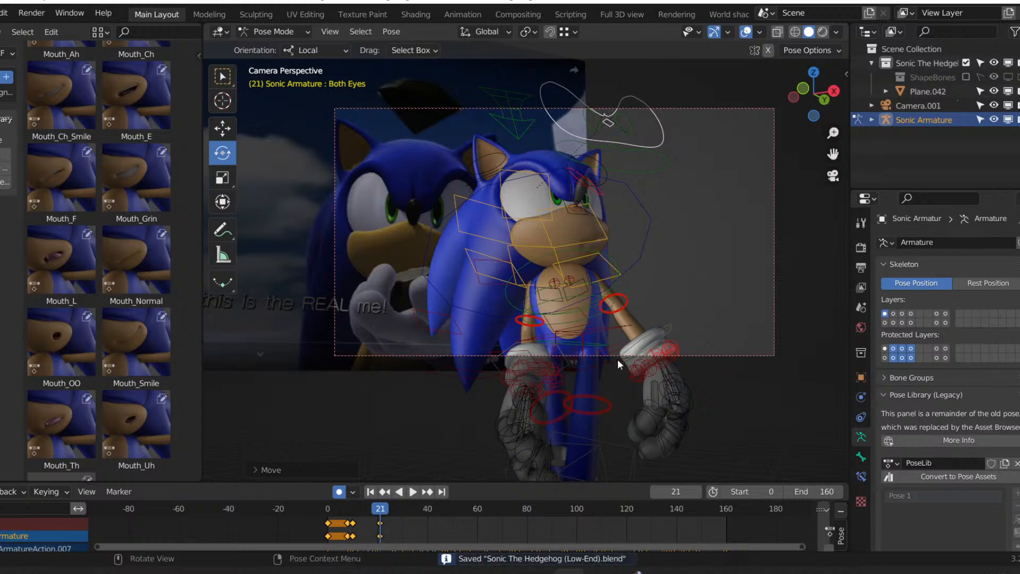
# Reposition the Both Eyes control at frames 29 and 33 so Sonic's gaze follows the reference.
pyautogui.moveTo(387, 513)
pyautogui.mouseDown()
pyautogui.moveTo(416, 513)
pyautogui.moveTo(387, 519)
pyautogui.moveTo(401, 513)
pyautogui.mouseUp()
pyautogui.press('g')
pyautogui.click(667, 264)
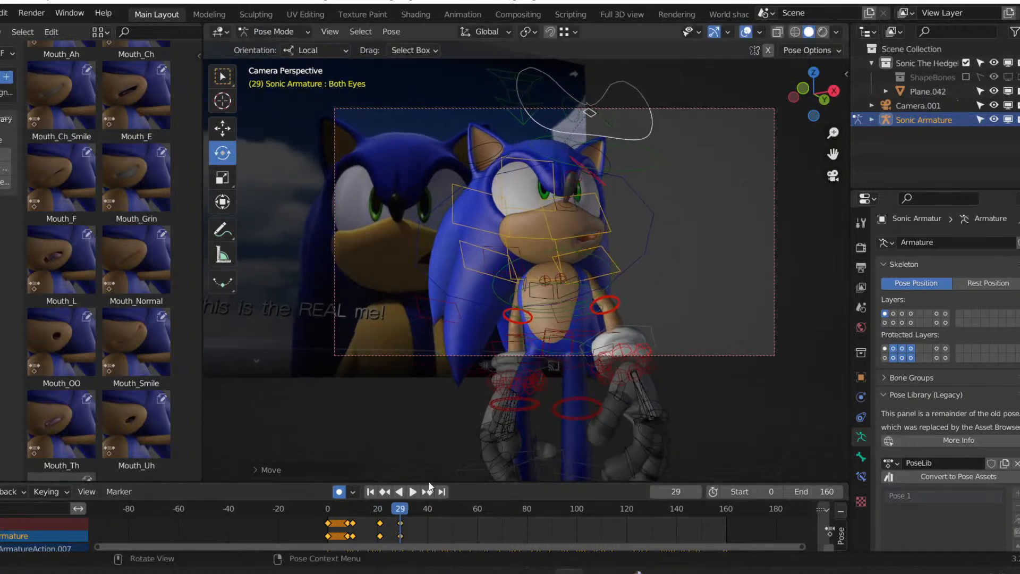
pyautogui.moveTo(402, 514)
pyautogui.mouseDown()
pyautogui.moveTo(372, 514)
pyautogui.moveTo(410, 515)
pyautogui.mouseUp()
pyautogui.press('g')
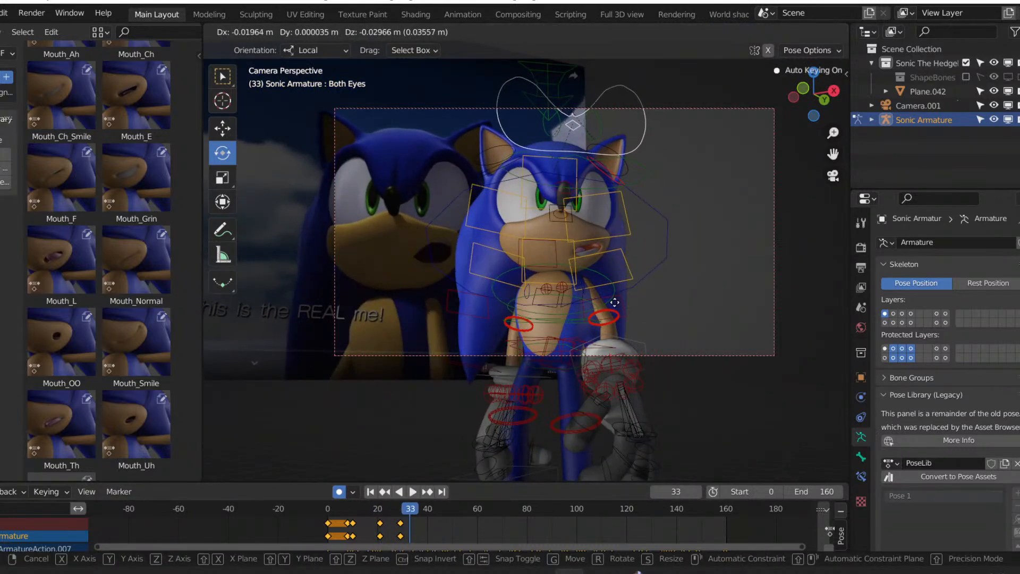
pyautogui.click(614, 313)
# Adjust the Both Eyes control at frame 52 and at the in-between frame 43 to direct the gaze.
pyautogui.press('space')
pyautogui.press('space')
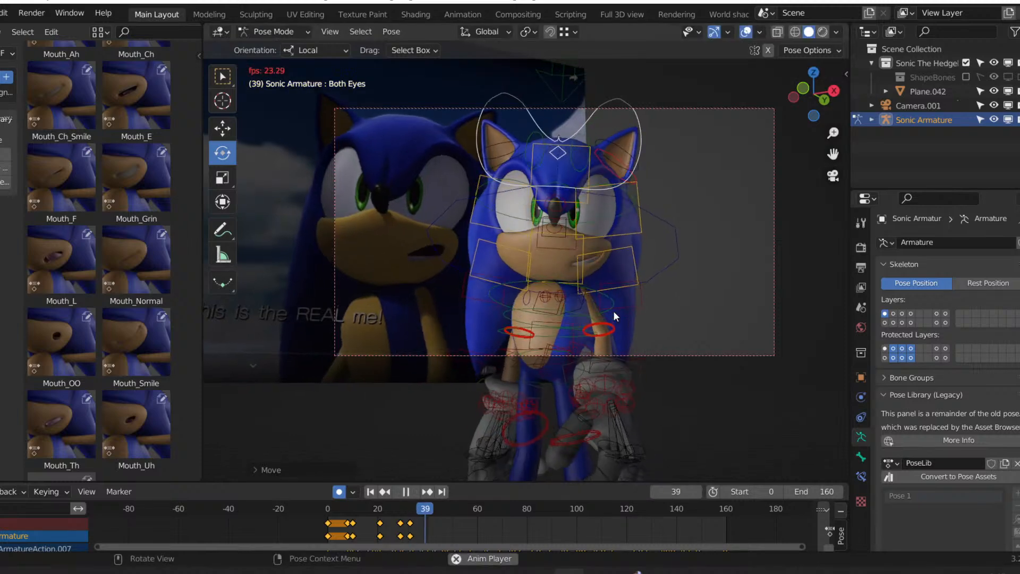
pyautogui.press('g')
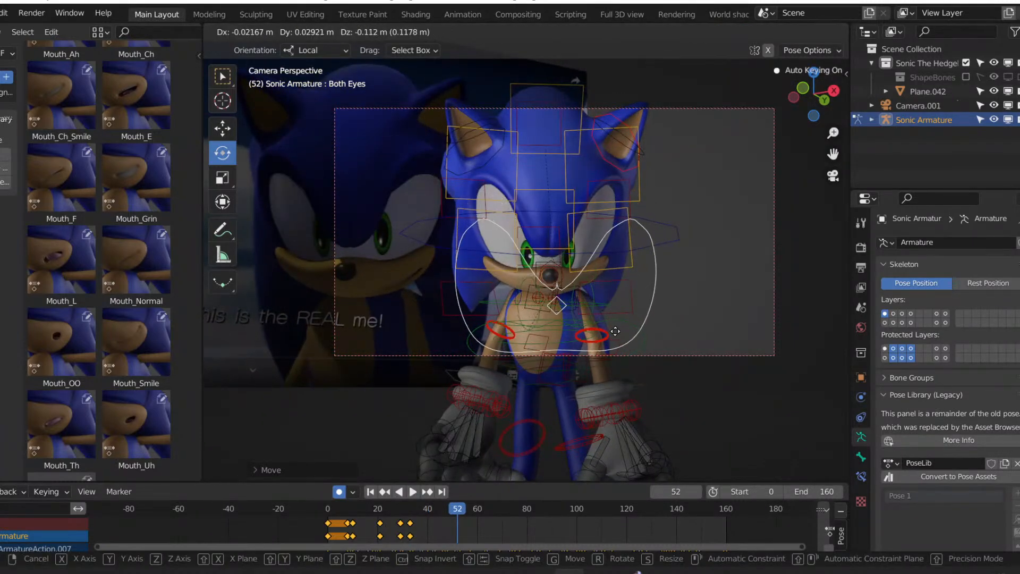
pyautogui.click(464, 537)
pyautogui.moveTo(456, 511); pyautogui.dragTo(433, 515)
pyautogui.press('g')
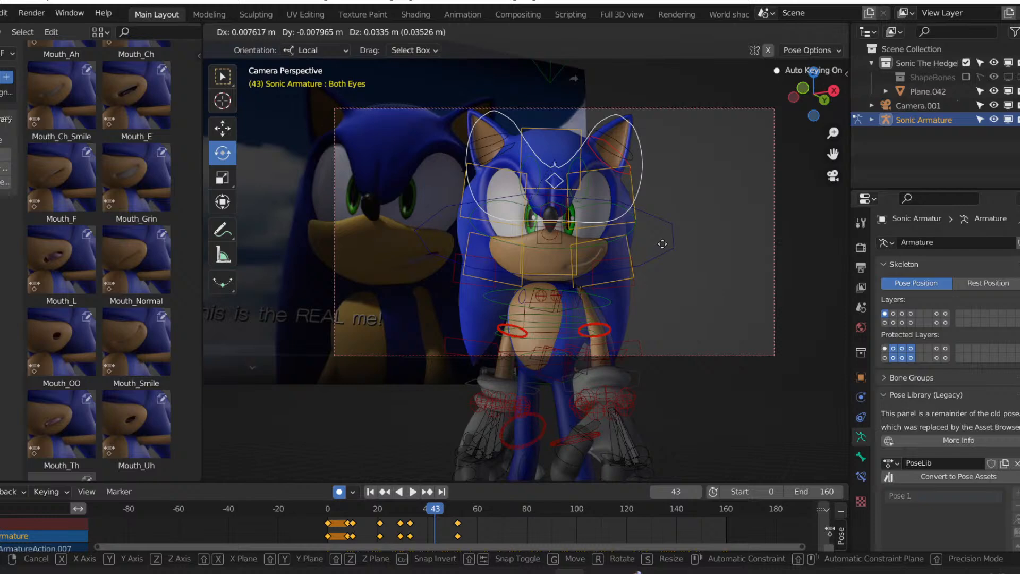
pyautogui.click(681, 218)
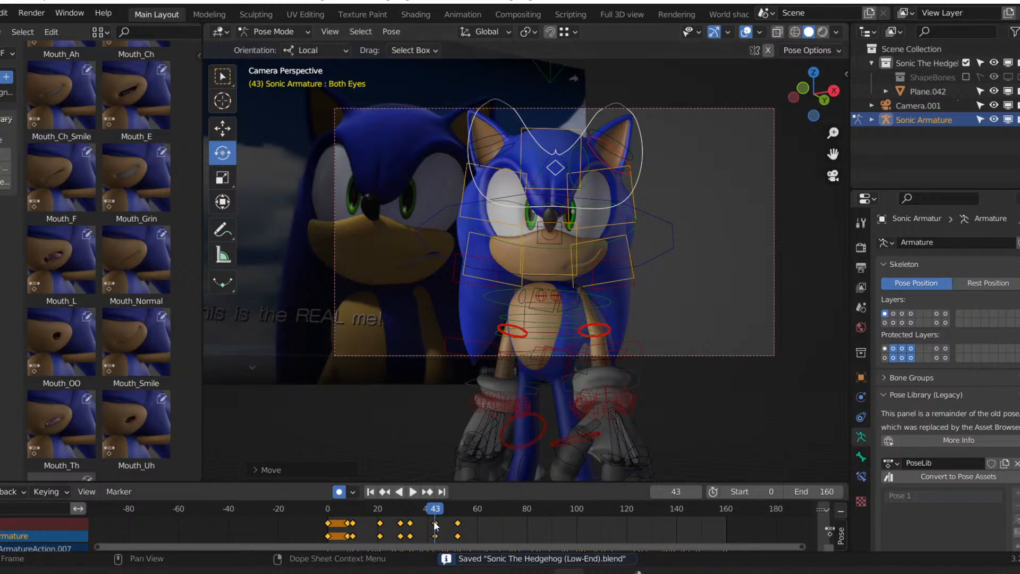
# Preview the eye motion, then move the Both Eyes control at frame 61 and at about frame 68.
pyautogui.press('space')
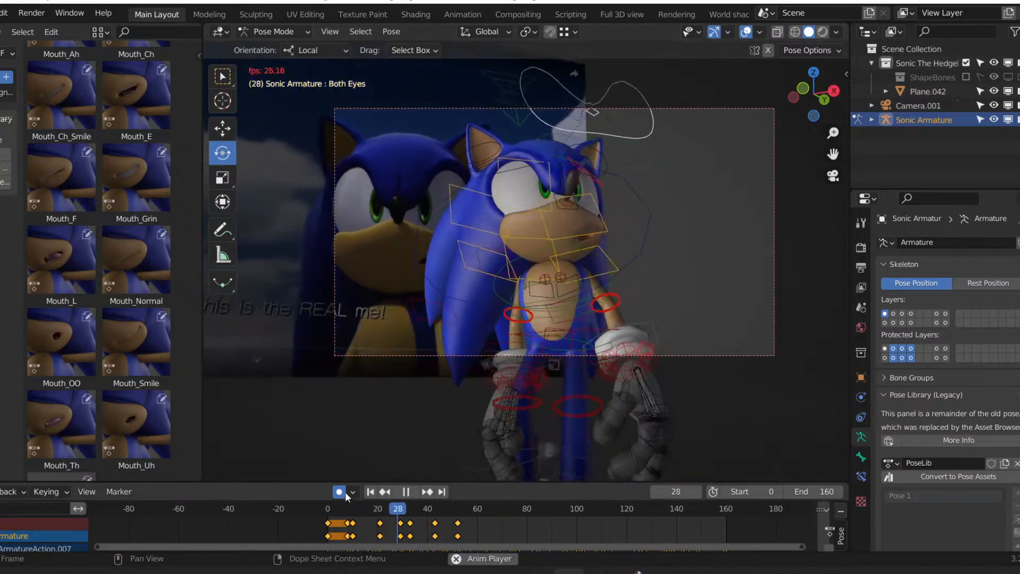
pyautogui.press('space')
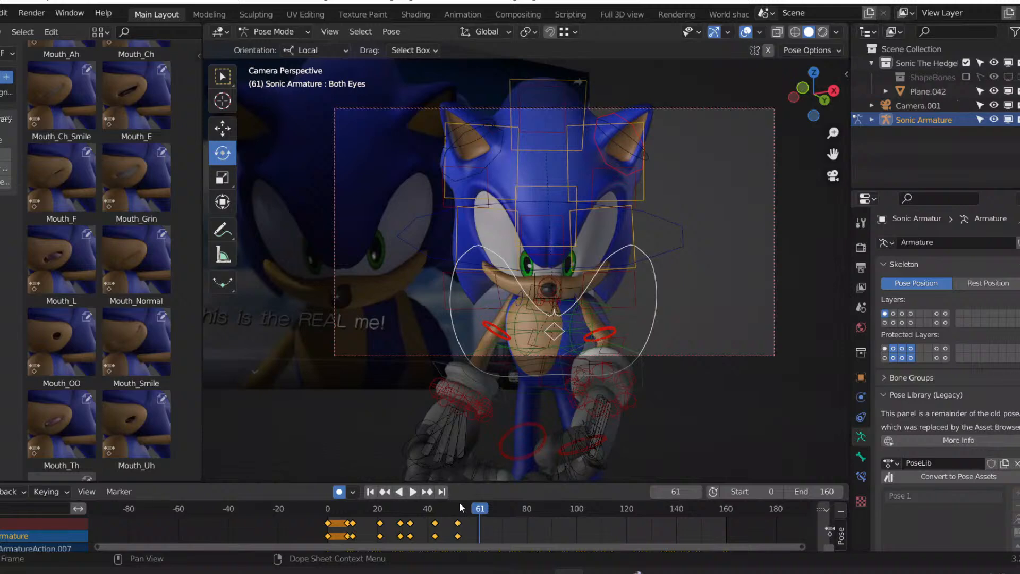
pyautogui.press('g')
pyautogui.click(594, 388)
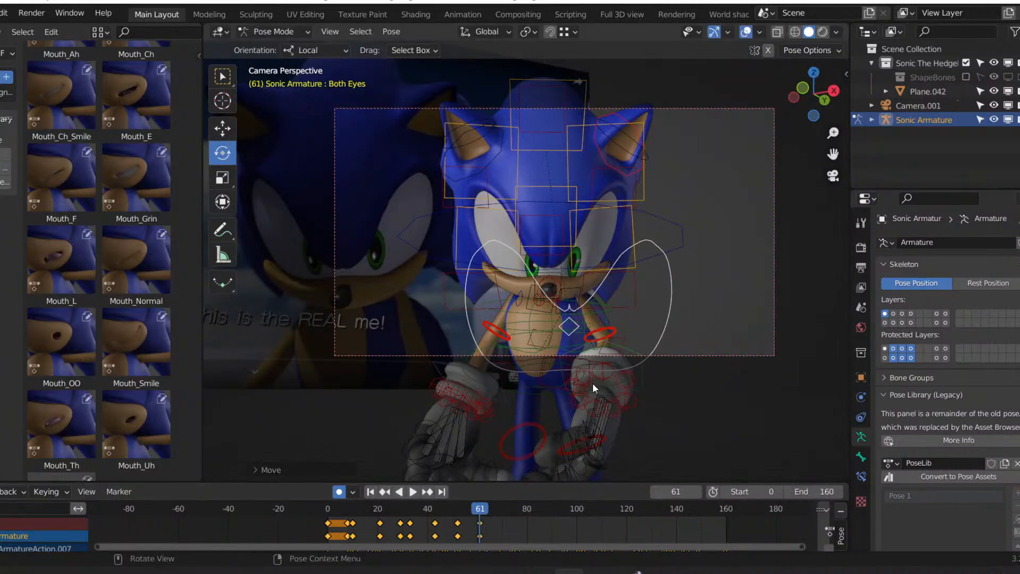
pyautogui.moveTo(480, 512); pyautogui.dragTo(526, 509)
pyautogui.press('g')
pyautogui.click(618, 388)
# Move the Both Eyes control at frame 80 to redirect Sonic's gaze, working from a front view of the face, and return to the camera view.
pyautogui.moveTo(547, 466); pyautogui.dragTo(691, 330, button='middle')
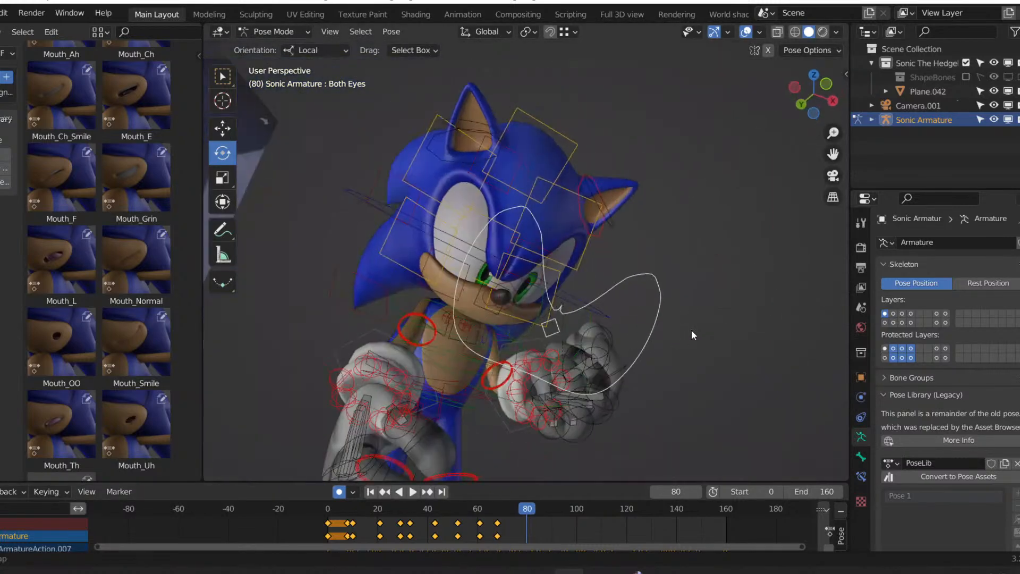
pyautogui.press('g')
pyautogui.click(642, 304)
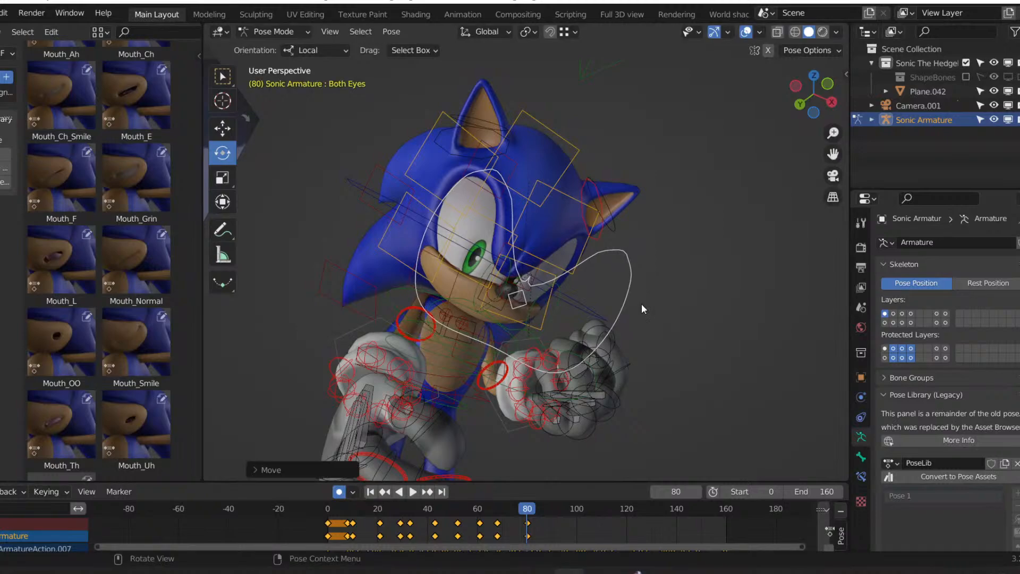
pyautogui.moveTo(642, 304); pyautogui.dragTo(639, 303, button='middle')
pyautogui.press('KP_0')
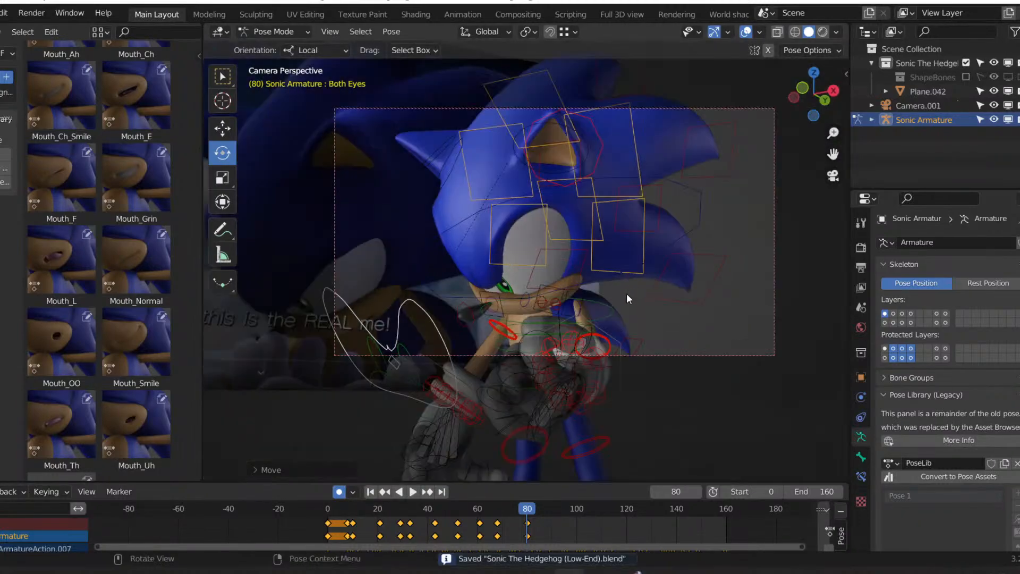
# Check the eye animation in playback and reposition the Both Eyes control at frame 94 to shift Sonic's gaze sideways.
pyautogui.moveTo(526, 509); pyautogui.dragTo(441, 510)
pyautogui.press('space')
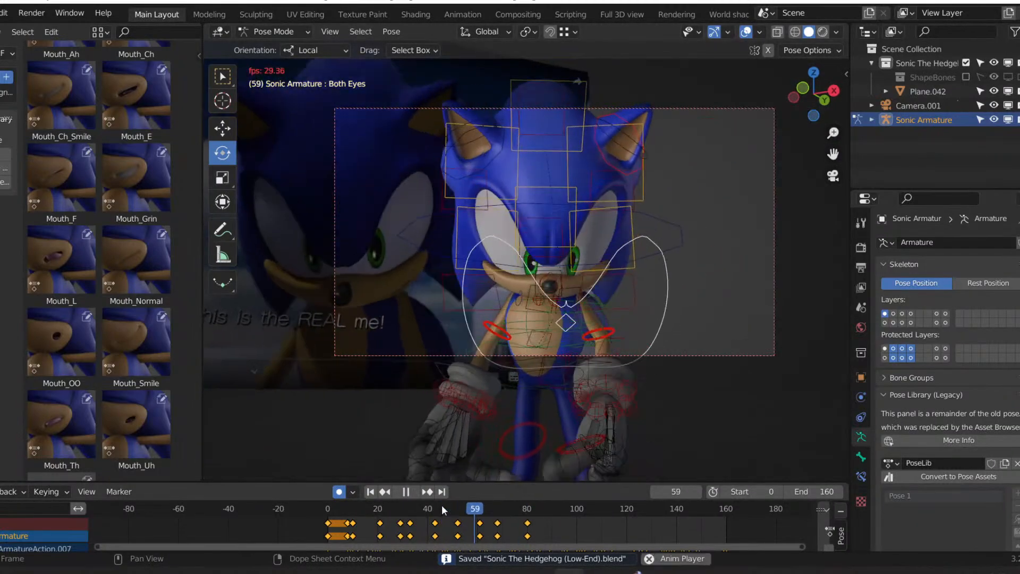
pyautogui.press('space')
pyautogui.moveTo(533, 510); pyautogui.dragTo(562, 510)
pyautogui.moveTo(473, 352); pyautogui.dragTo(627, 351, button='middle')
pyautogui.press('g')
pyautogui.click(626, 345)
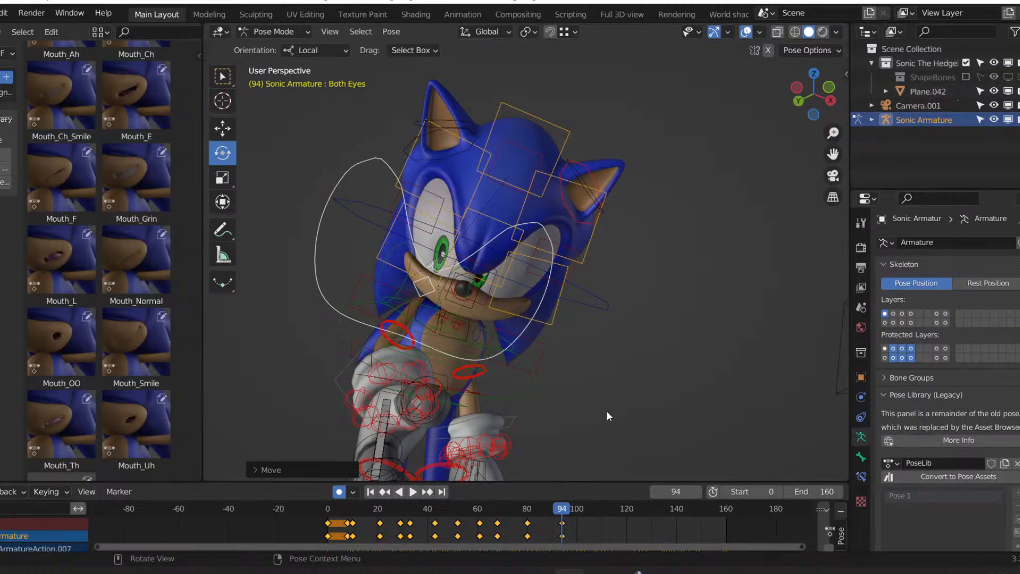
# Return to the camera view and advance the animation to frame 107 in playback.
pyautogui.press('KP_0')
pyautogui.press('space')
pyautogui.press('space')
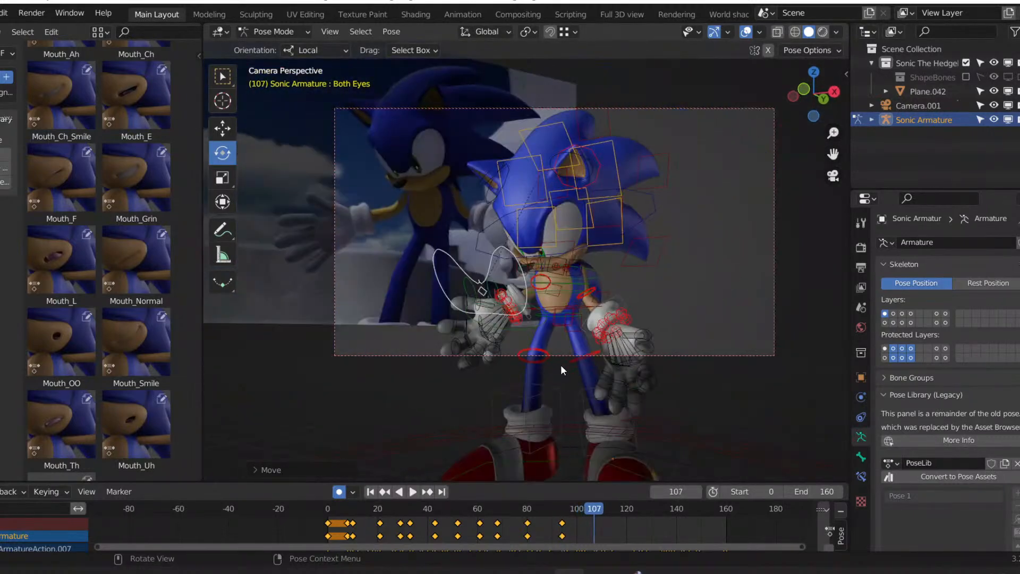
pyautogui.press('g')
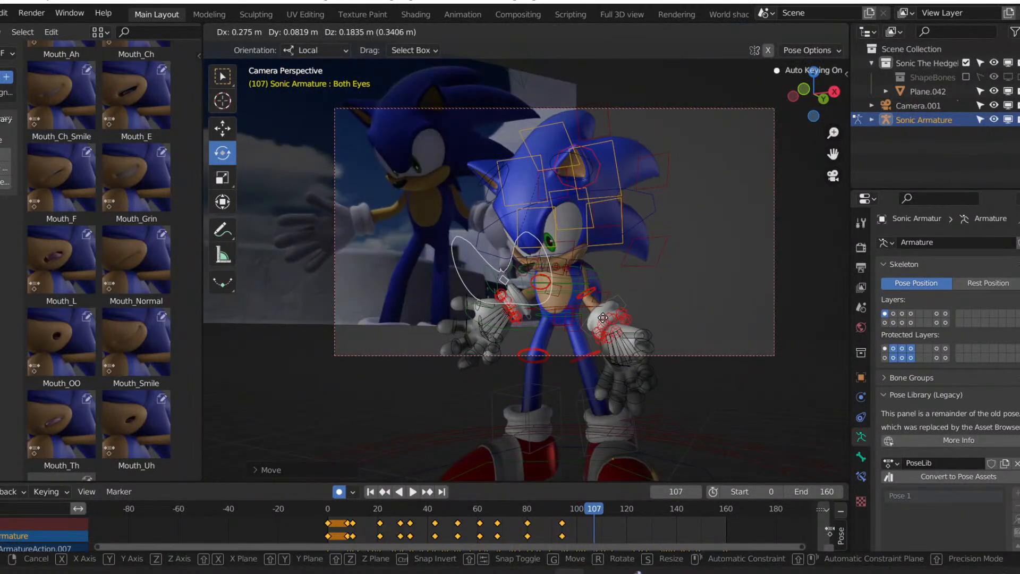
pyautogui.click(599, 325)
pyautogui.press('super+r')
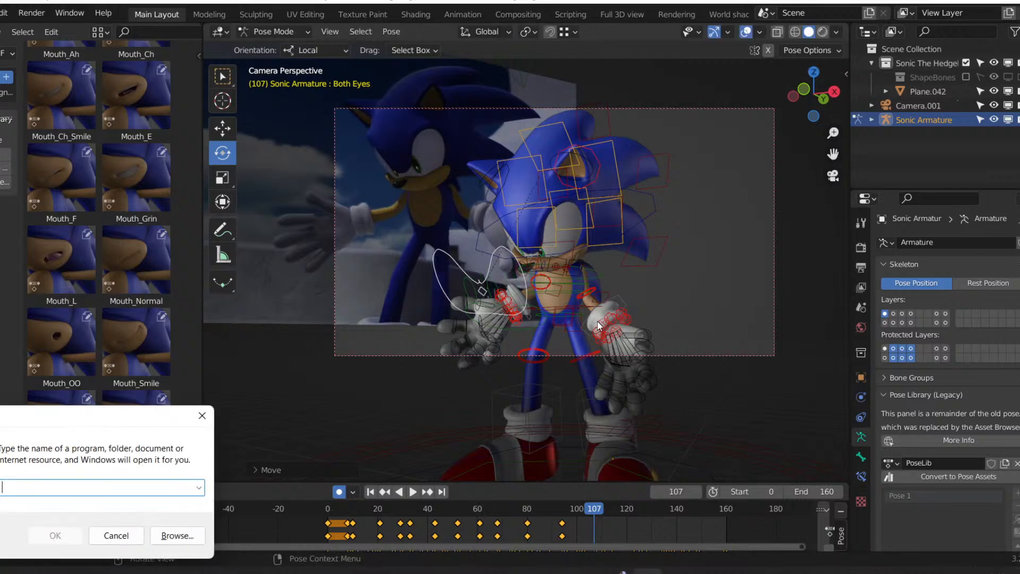
pyautogui.click(202, 417)
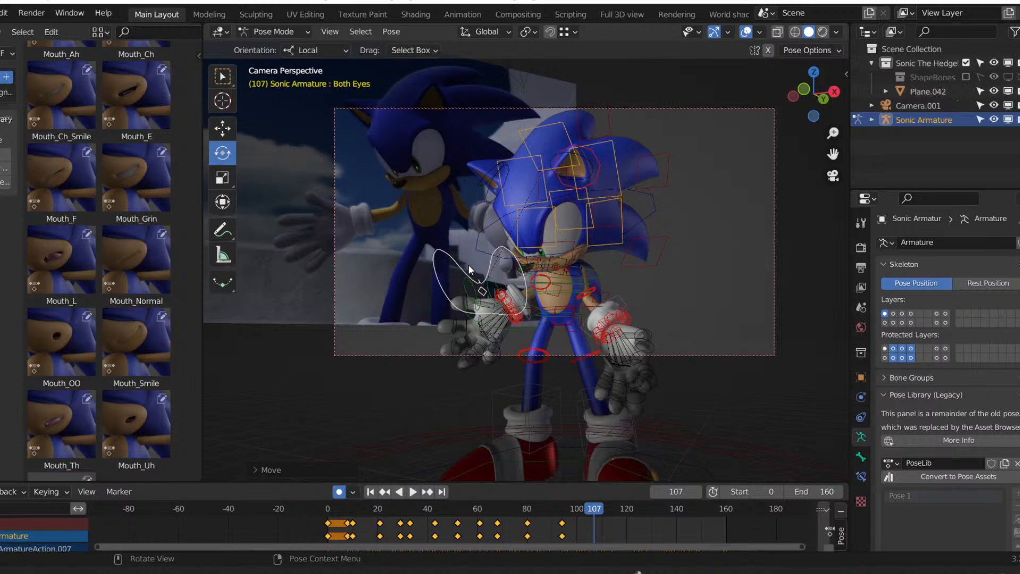
# Insert a keyframe on the Both Eyes control at frame 107 and preview the following motion.
pyautogui.press('i')
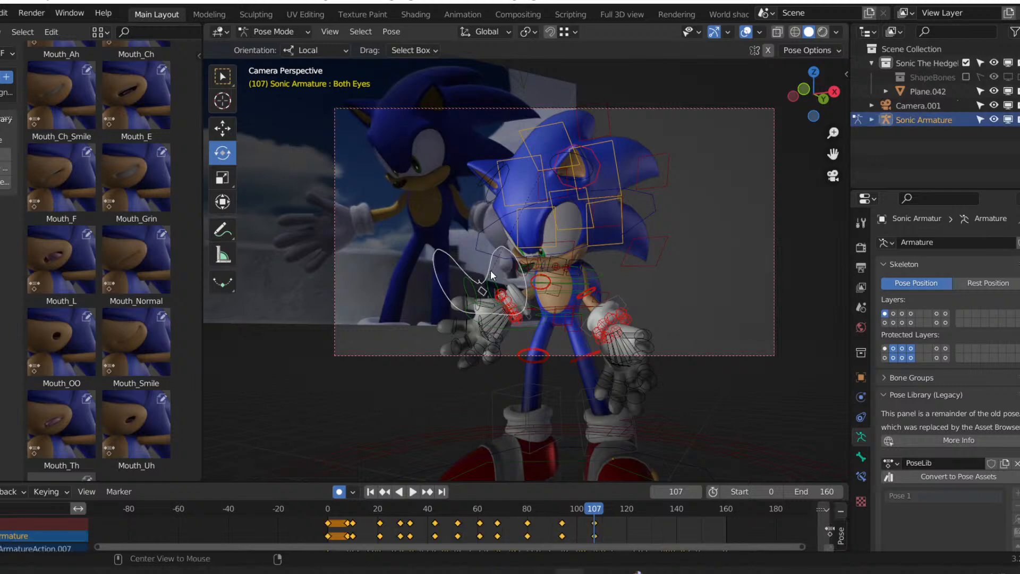
pyautogui.hotkey('alt', 'g')
pyautogui.press('space')
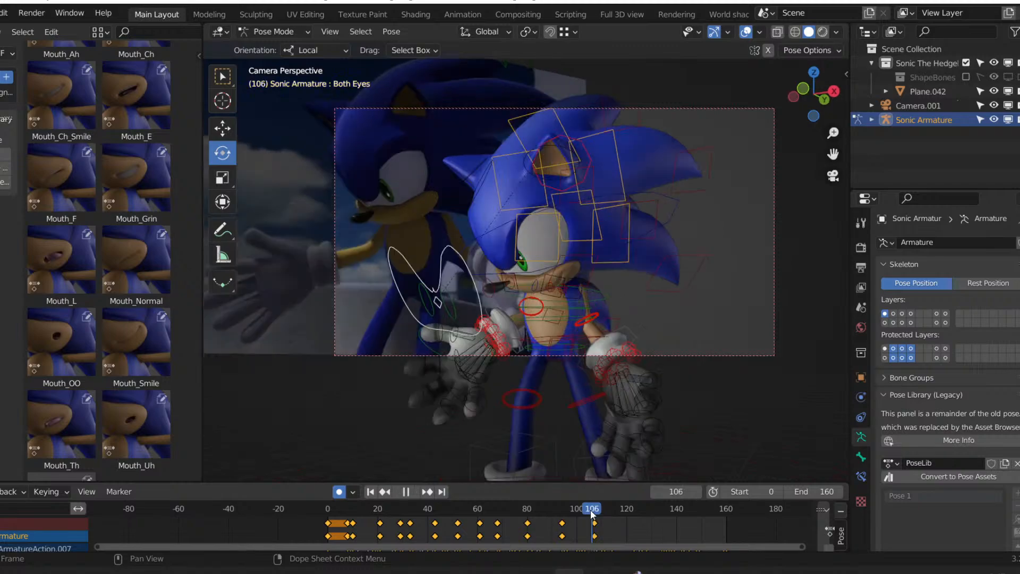
pyautogui.press('space')
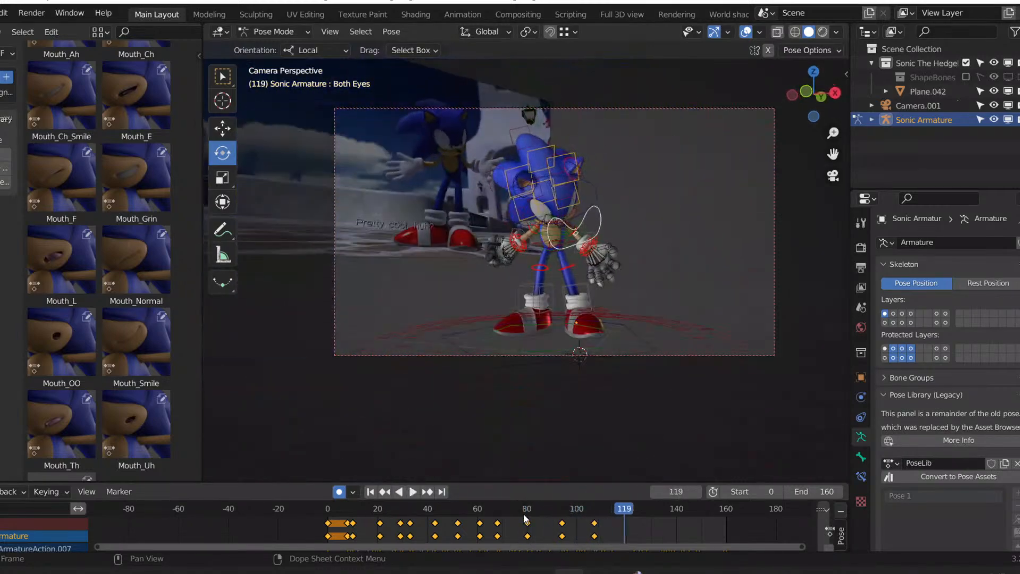
# Move the Both Eyes control at frame 104 while viewing the face from the front, and return to the camera view.
pyautogui.moveTo(570, 509); pyautogui.dragTo(585, 509)
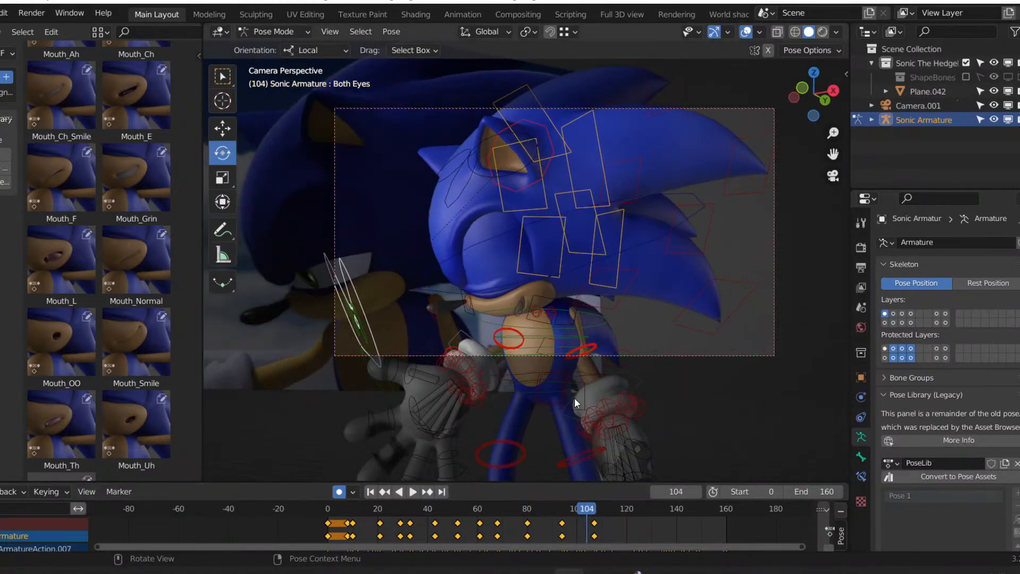
pyautogui.press('g')
pyautogui.moveTo(533, 391); pyautogui.dragTo(629, 368, button='middle')
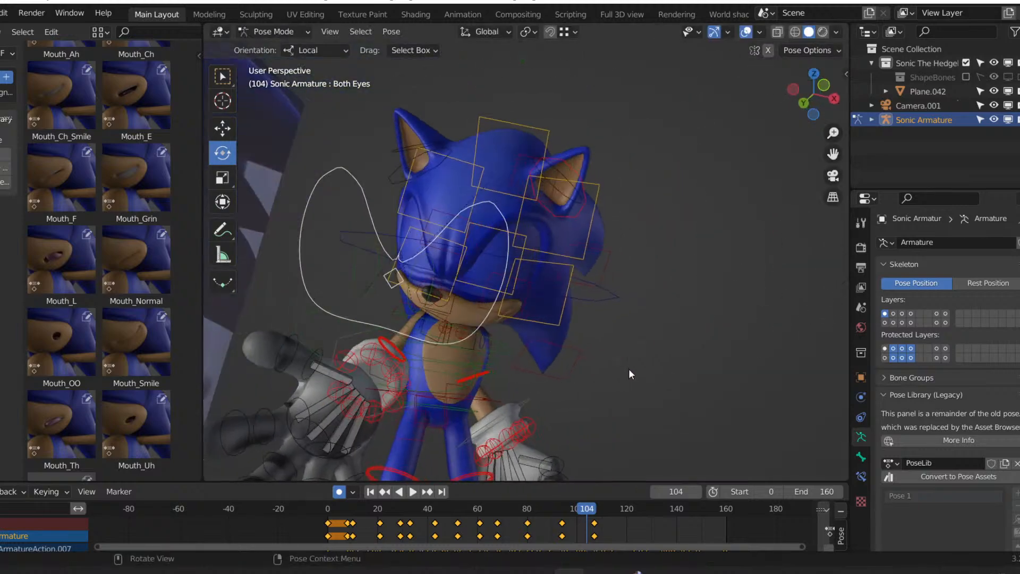
pyautogui.click(593, 436)
pyautogui.press('KP_0')
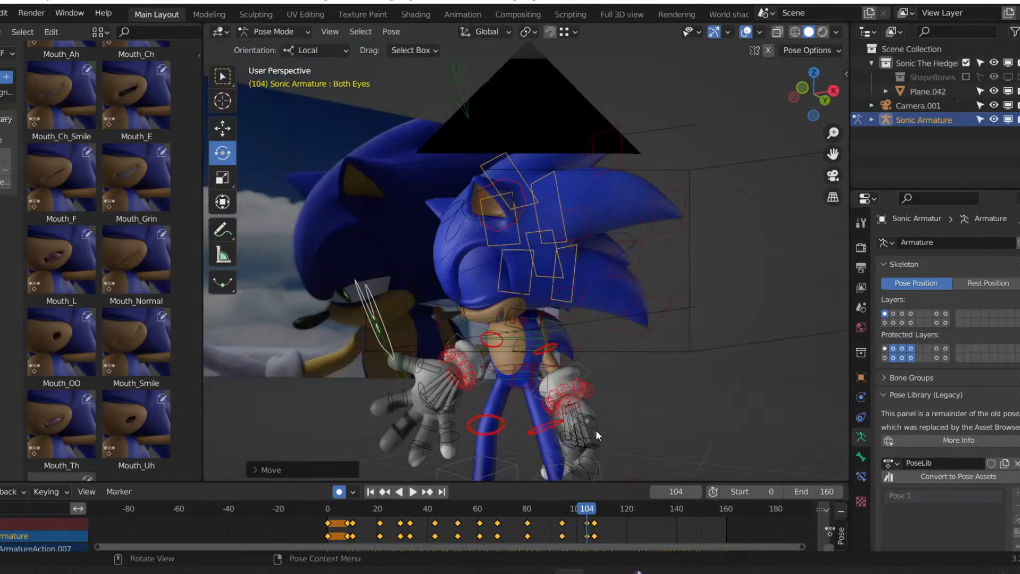
# Advance the animation to frame 126 and nudge the Both Eyes control slightly to key the gaze.
pyautogui.press('space')
pyautogui.press('space')
pyautogui.scroll(4, 617, 313)
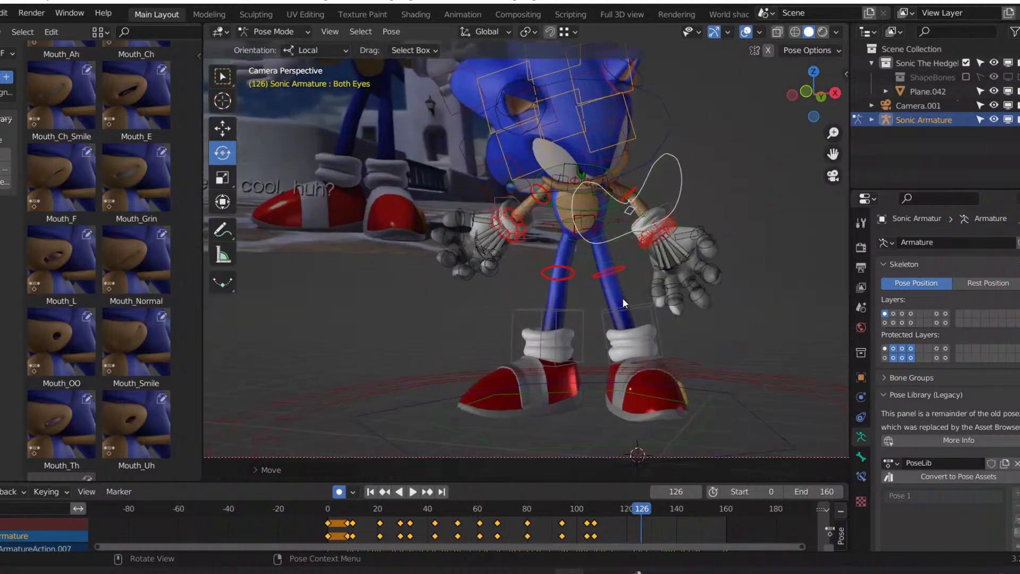
pyautogui.press('g')
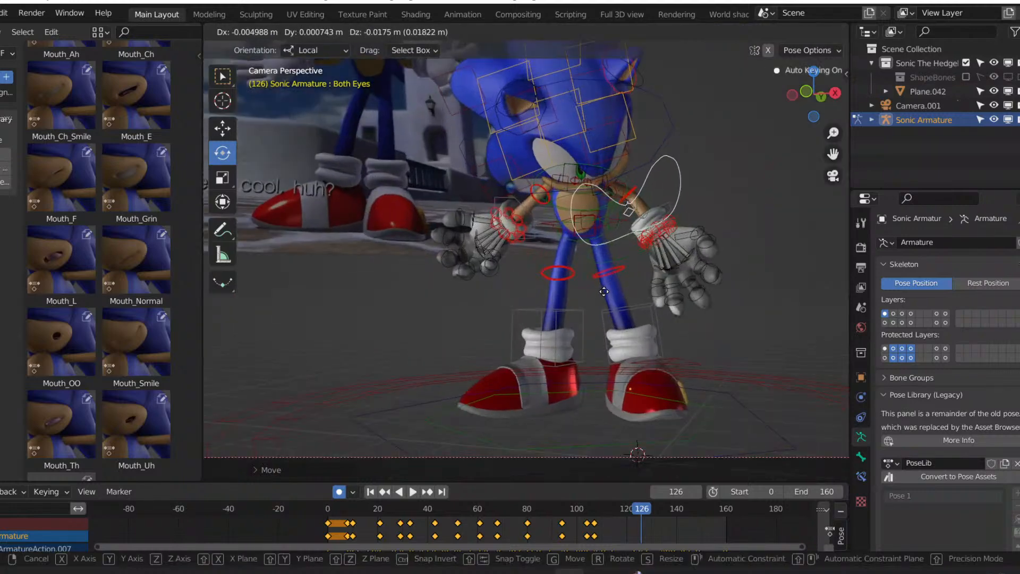
pyautogui.click(605, 292)
# Reposition the Both Eyes control at frame 136 and return to the camera view.
pyautogui.press('space')
pyautogui.press('space')
pyautogui.moveTo(540, 292); pyautogui.dragTo(550, 274, button='middle')
pyautogui.press('g')
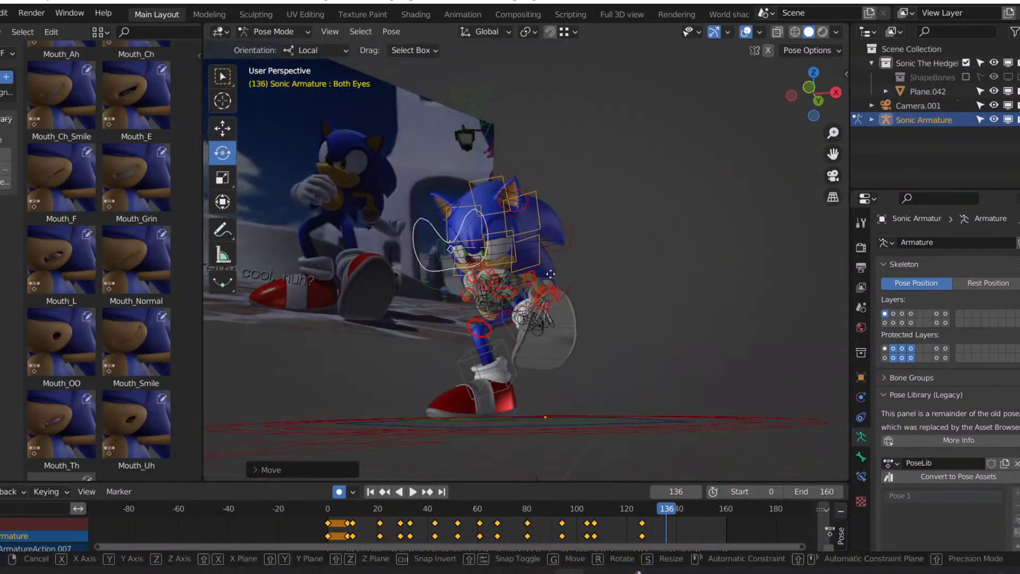
pyautogui.click(561, 287)
pyautogui.press('KP_0')
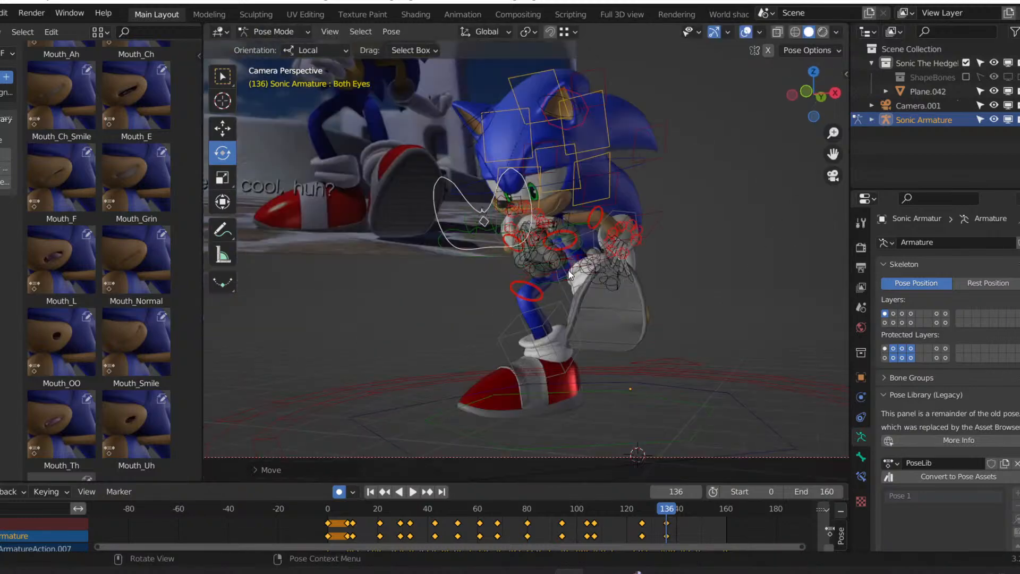
# Move the Both Eyes control at frame 139 from a front view of Sonic and return to the camera view.
pyautogui.press('space')
pyautogui.press('space')
pyautogui.moveTo(512, 283); pyautogui.dragTo(617, 310, button='middle')
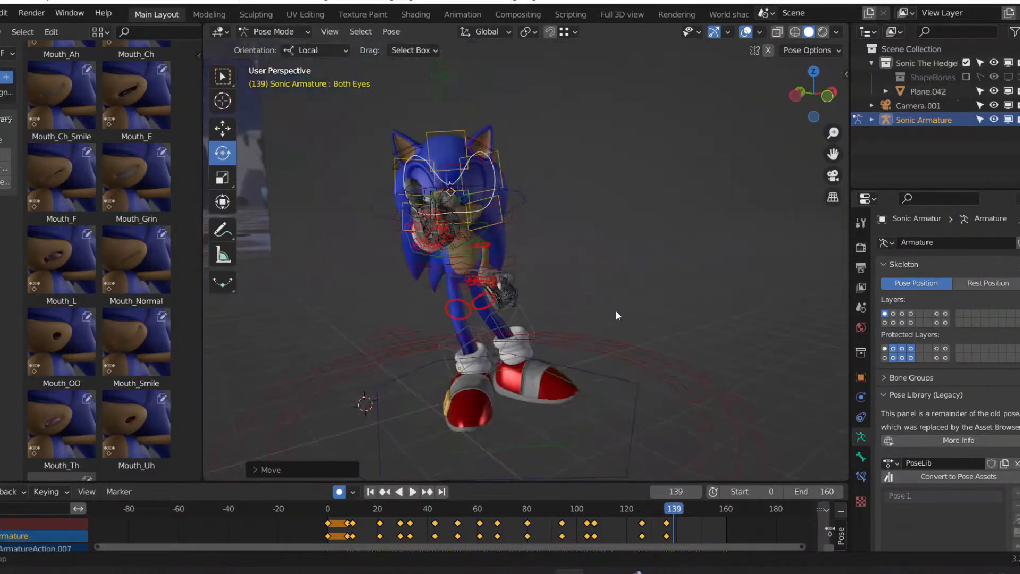
pyautogui.press('g')
pyautogui.click(595, 284)
pyautogui.press('KP_0')
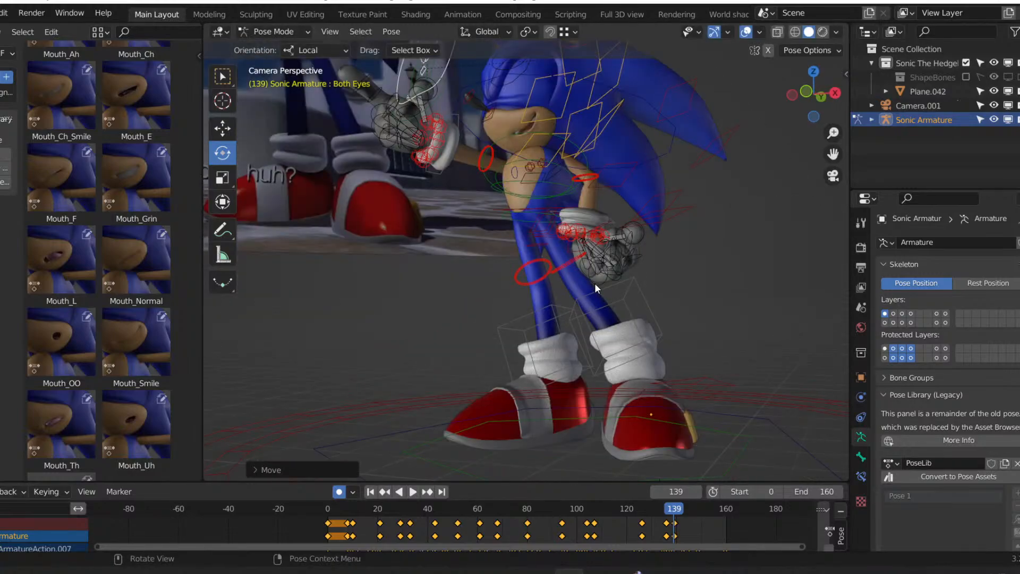
# Save the file during playback and review the eye animation with the viewport overlays hidden.
pyautogui.press('space')
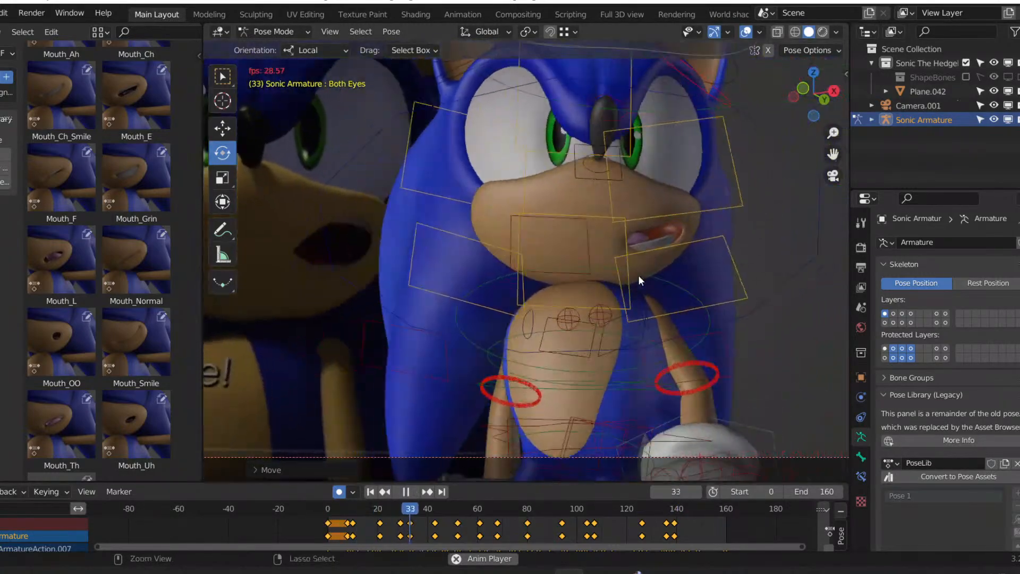
pyautogui.hotkey('ctrl', 's')
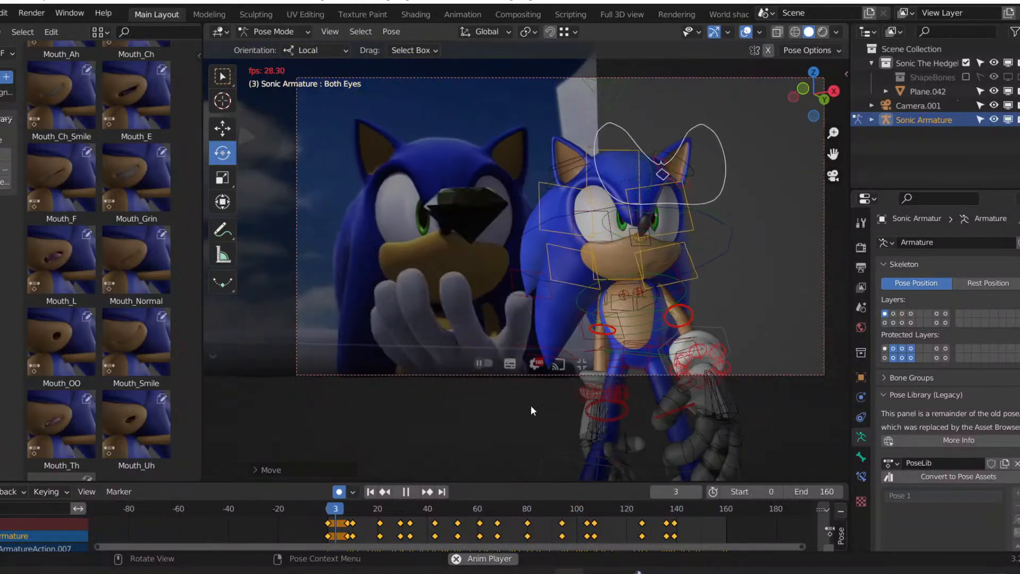
pyautogui.click(745, 31)
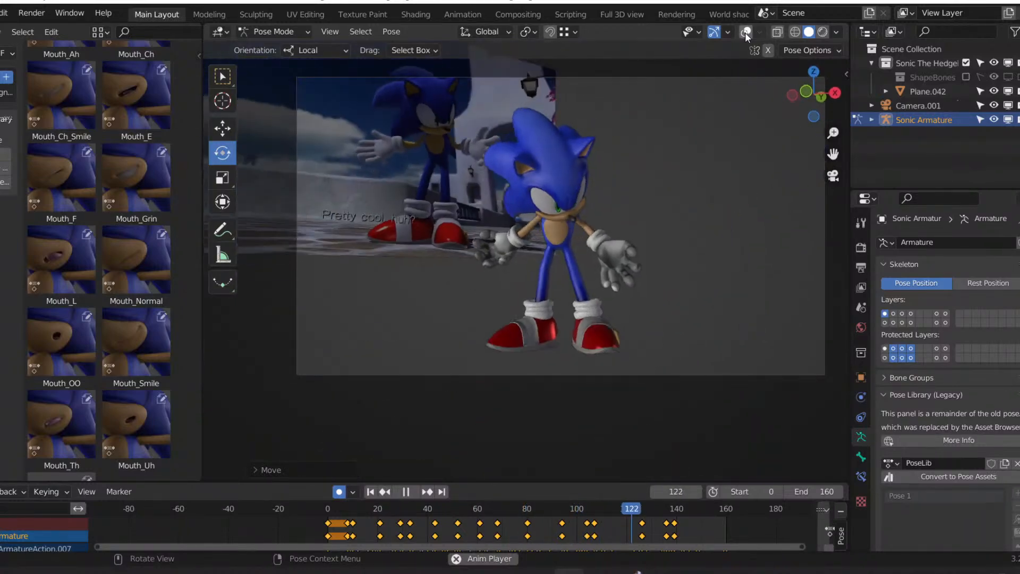
pyautogui.press('space')
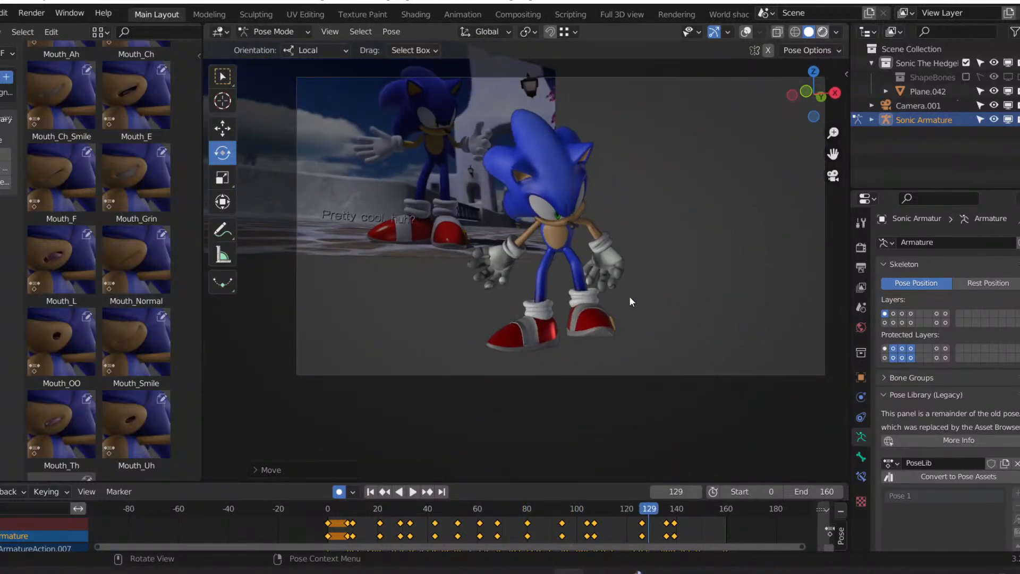
# Check the first frame in rendered shading, save the file and switch back to solid shading.
pyautogui.press('z')
pyautogui.click(656, 236)
pyautogui.click(371, 491)
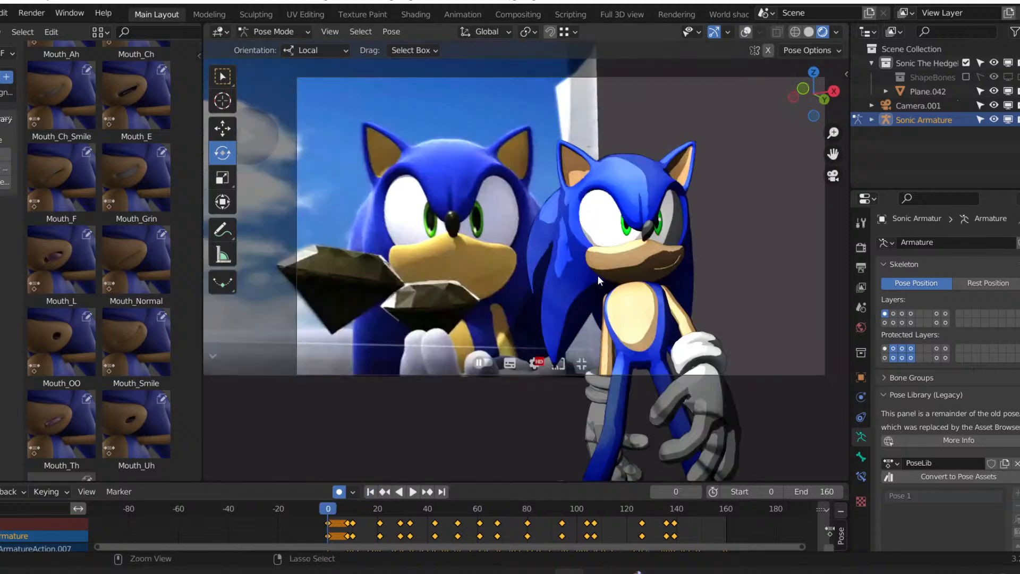
pyautogui.hotkey('ctrl', 's')
pyautogui.click(809, 32)
# Play through the animation without overlays and go back to the first frame.
pyautogui.press('space')
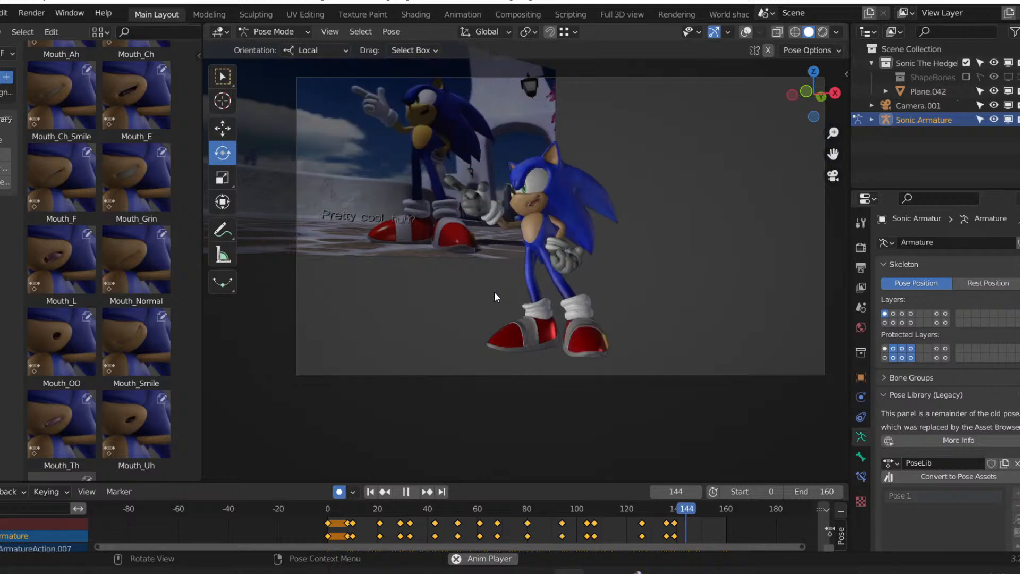
pyautogui.press('space')
pyautogui.click(377, 493)
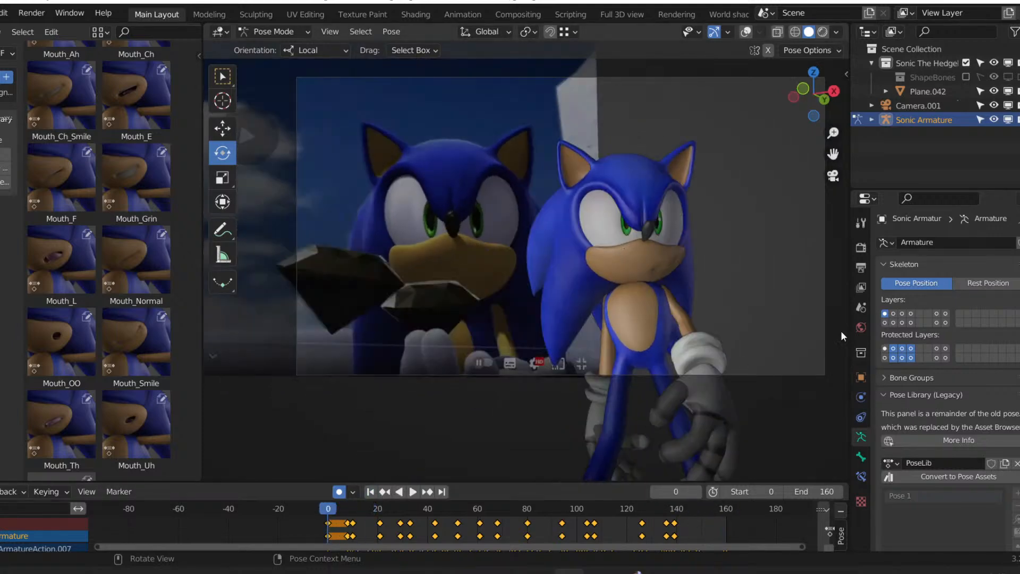
pyautogui.click(745, 32)
pyautogui.click(743, 33)
# Show the viewport overlays again, select the green Head.001 control above Sonic's head and return to the camera view.
pyautogui.click(543, 399)
pyautogui.moveTo(585, 151); pyautogui.dragTo(526, 191, button='middle')
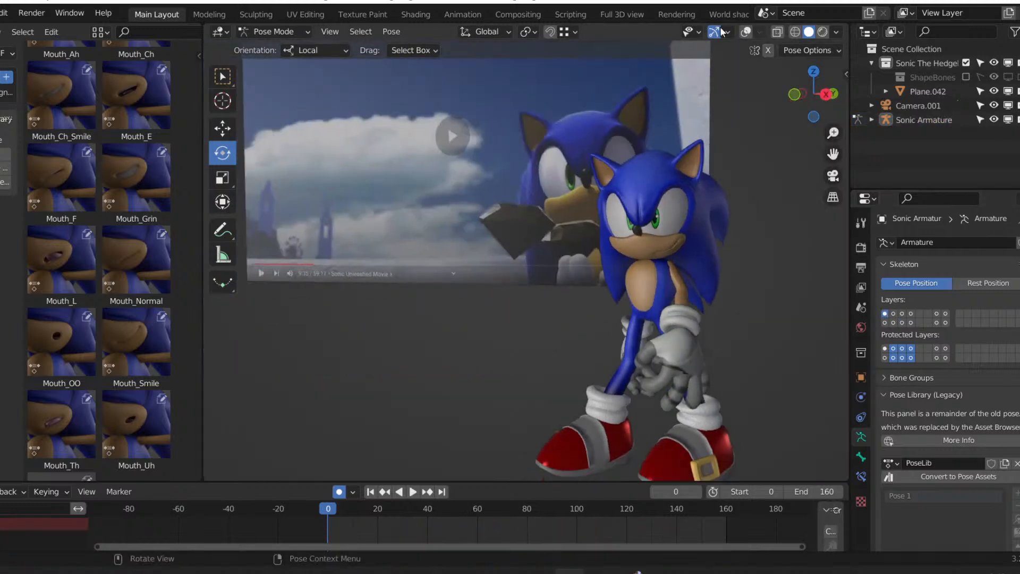
pyautogui.click(745, 33)
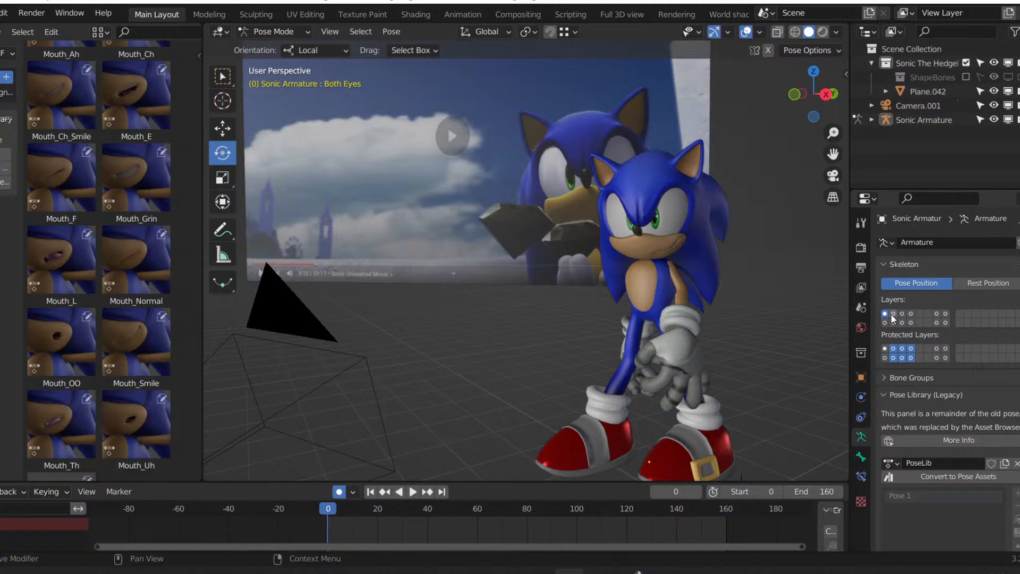
pyautogui.click(893, 314)
pyautogui.click(885, 313)
pyautogui.click(647, 101)
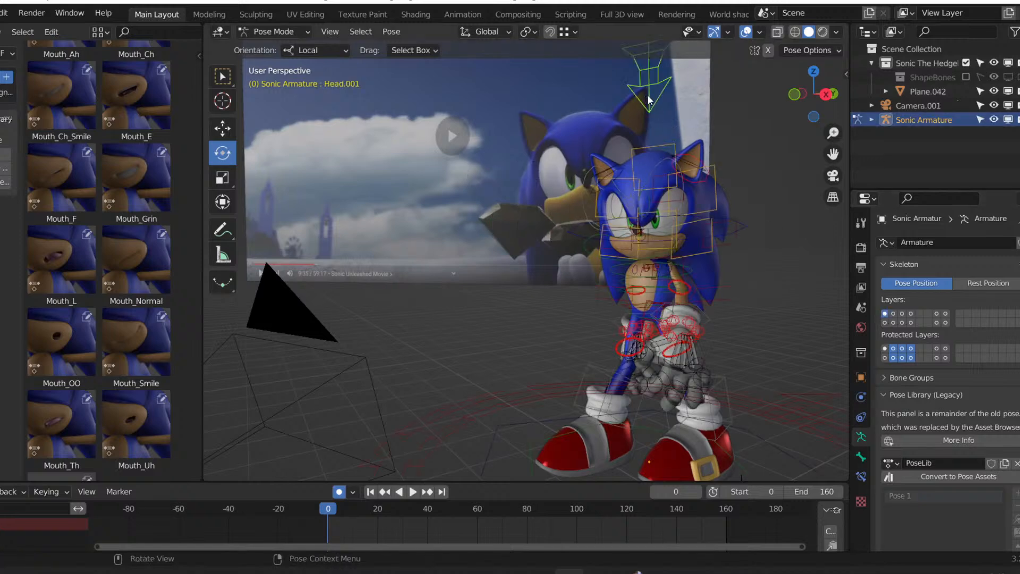
pyautogui.press('KP_0')
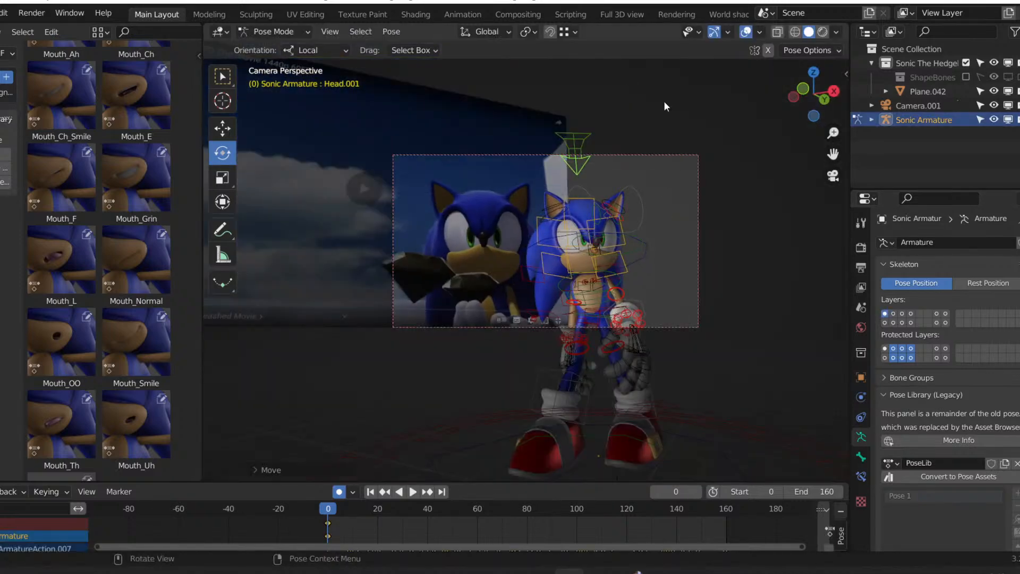
# Preview the animation, step back to frame 103 and insert a keyframe on the Head.001 control.
pyautogui.press('space')
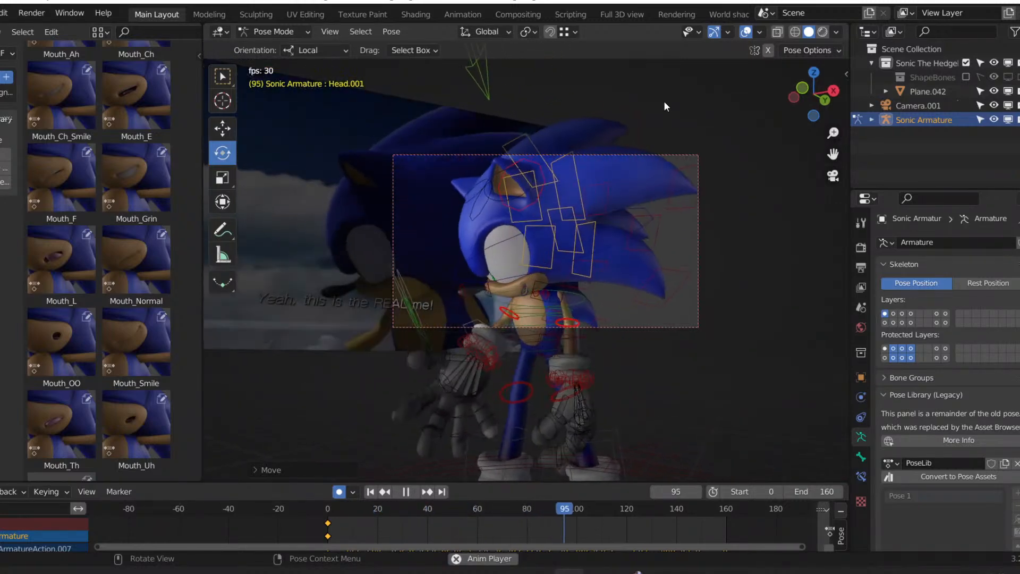
pyautogui.press('space')
pyautogui.press('Left')
pyautogui.press('Left')
pyautogui.press('Left')
pyautogui.press('Left')
pyautogui.press('Left')
pyautogui.press('Left')
pyautogui.press('Left')
pyautogui.press('Left')
pyautogui.press('Left')
pyautogui.press('Left')
pyautogui.press('Left')
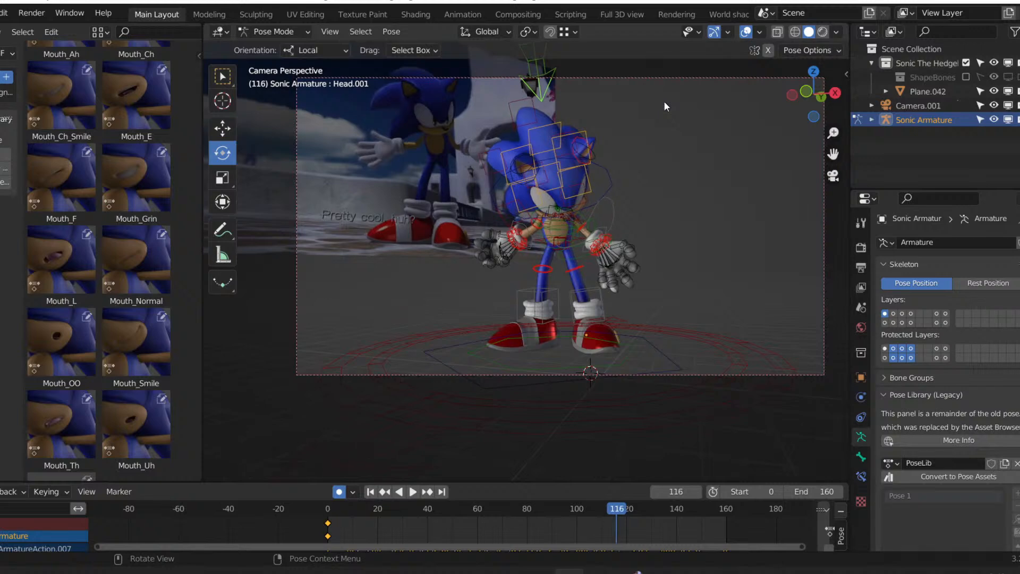
pyautogui.press('Left')
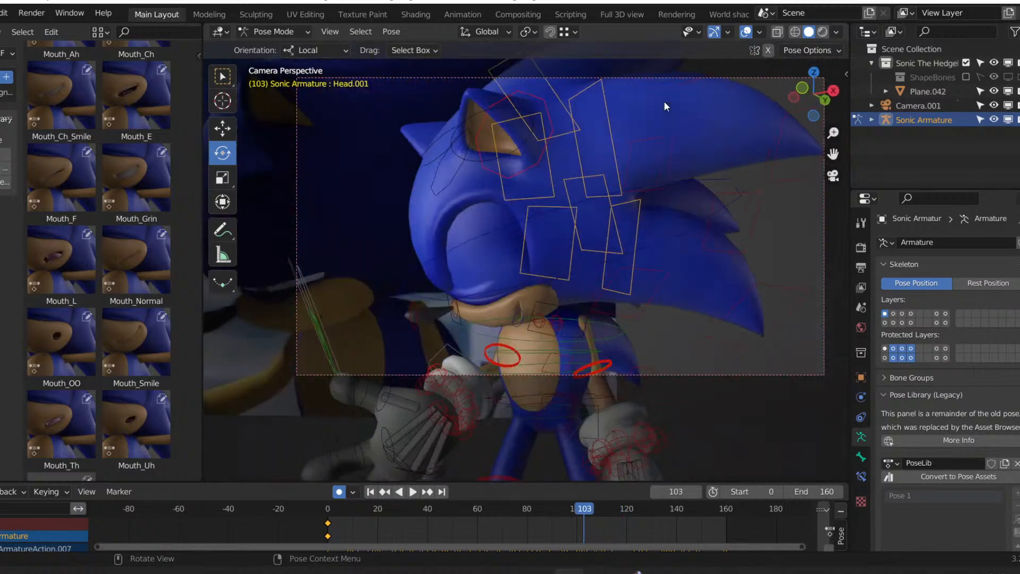
pyautogui.press('i')
# Step through the frames from 103 to 112 and back to examine Sonic's motion against the reference video.
pyautogui.press('Right')
pyautogui.press('Right')
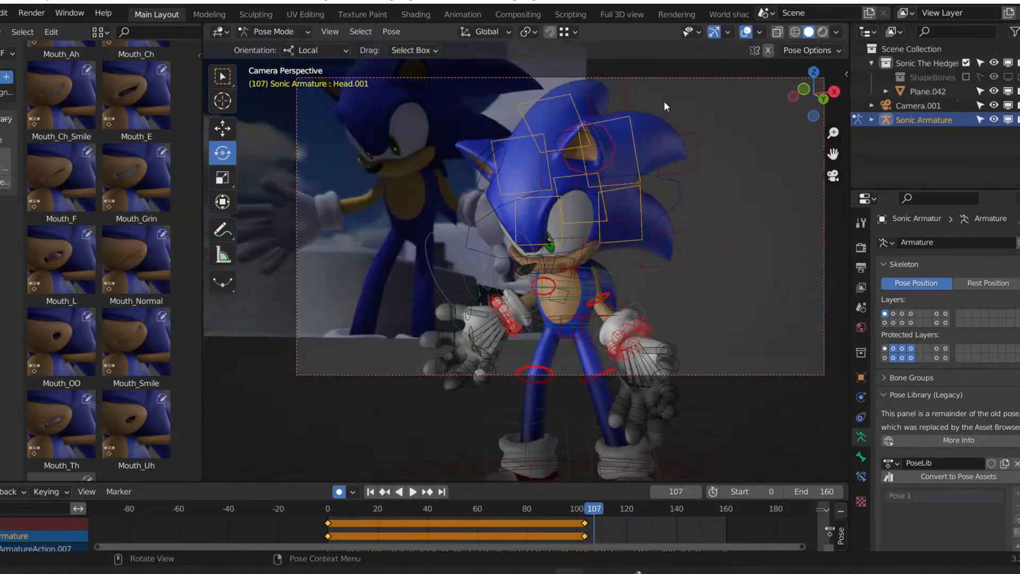
pyautogui.press('Right')
pyautogui.press('Right')
pyautogui.press('Right')
pyautogui.press('Right')
pyautogui.press('Right')
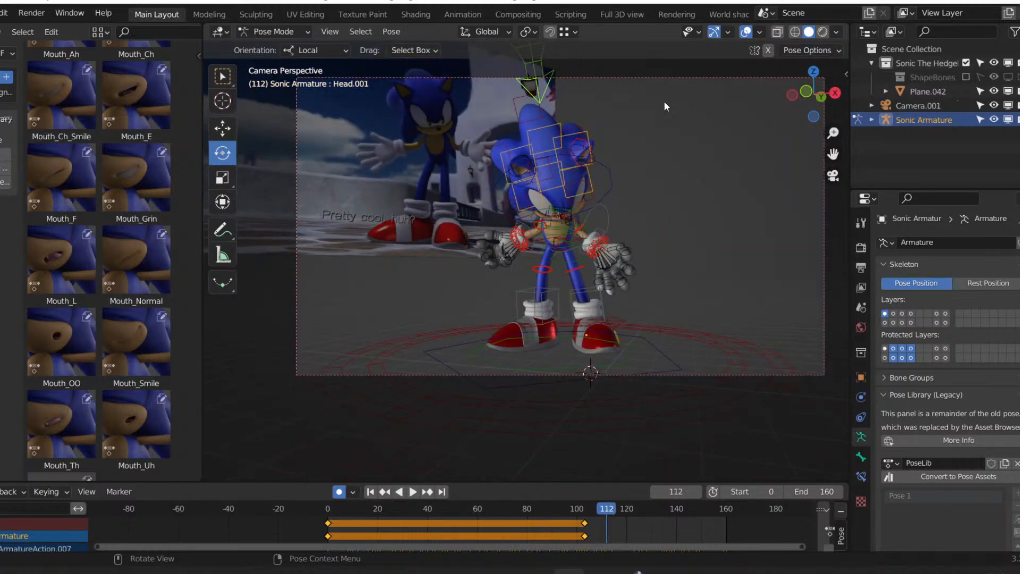
pyautogui.press('Left')
pyautogui.press('Left')
pyautogui.press('Left')
pyautogui.press('Left')
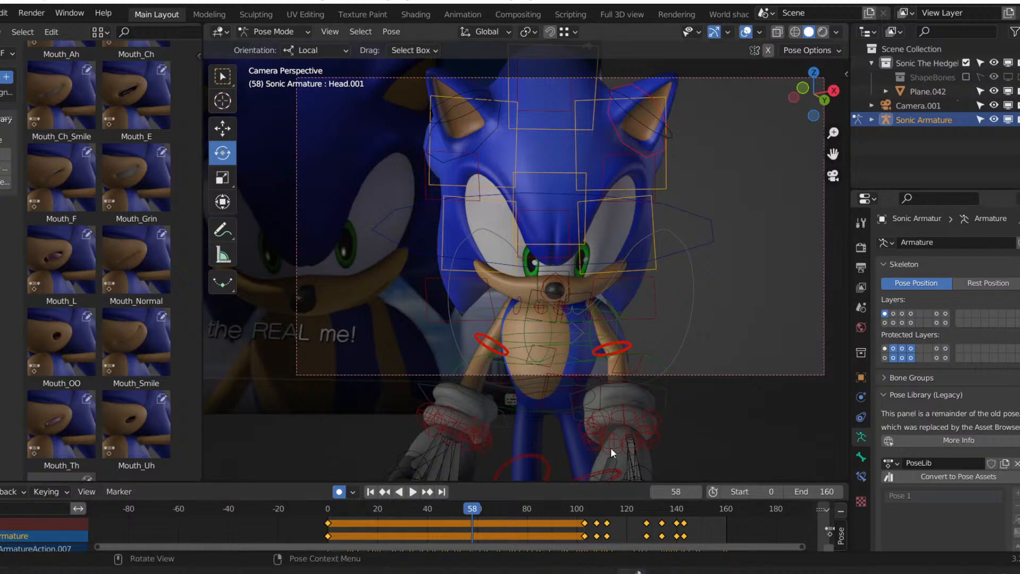
# Play the animation from frame 58, save the file and hide the viewport overlays to watch the result.
pyautogui.click(412, 492)
pyautogui.hotkey('ctrl', 's')
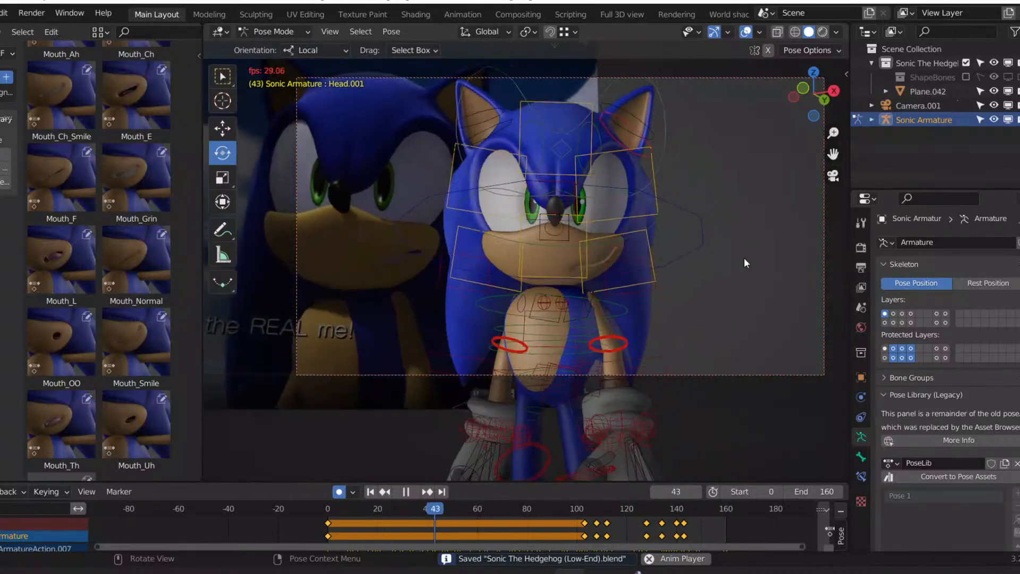
pyautogui.click(746, 33)
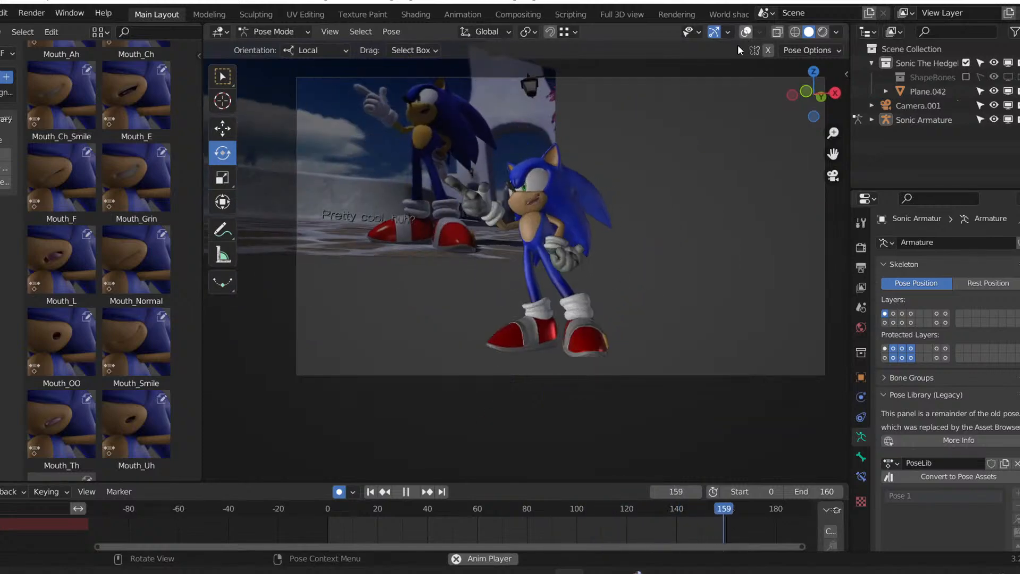
# Return to frame 2, show the overlays with the head spike bone layer, and select the SpikeROOT controls around Sonic's head.
pyautogui.click(372, 492)
pyautogui.press('space')
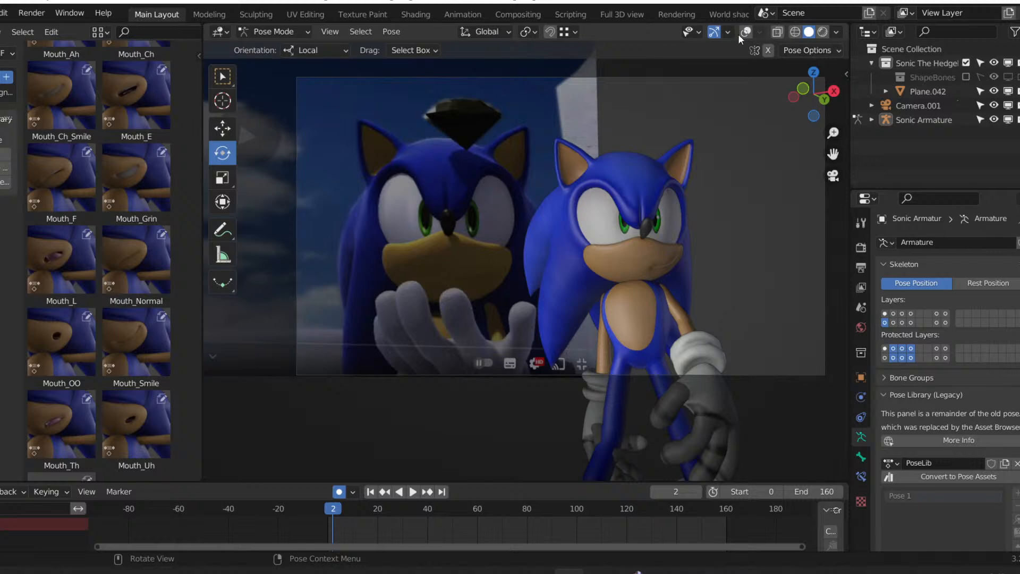
pyautogui.click(886, 323)
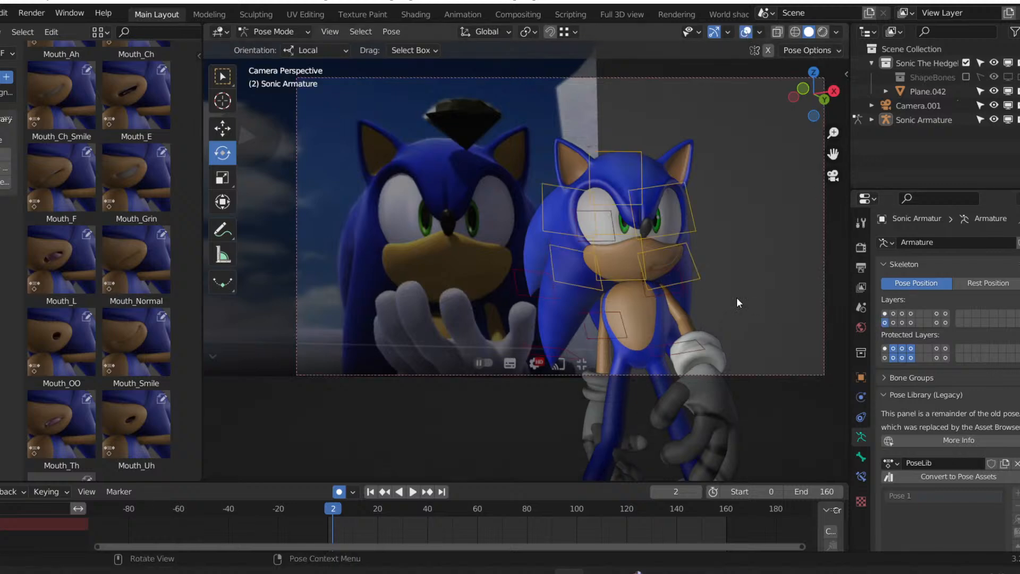
pyautogui.click(695, 255)
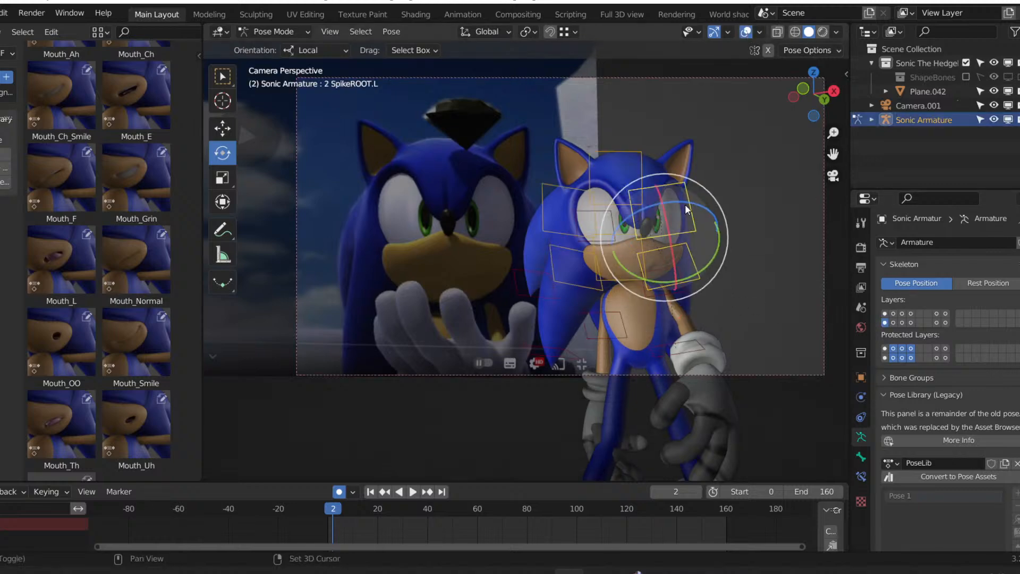
pyautogui.keyDown('shift'); pyautogui.click(634, 238); pyautogui.keyUp('shift')
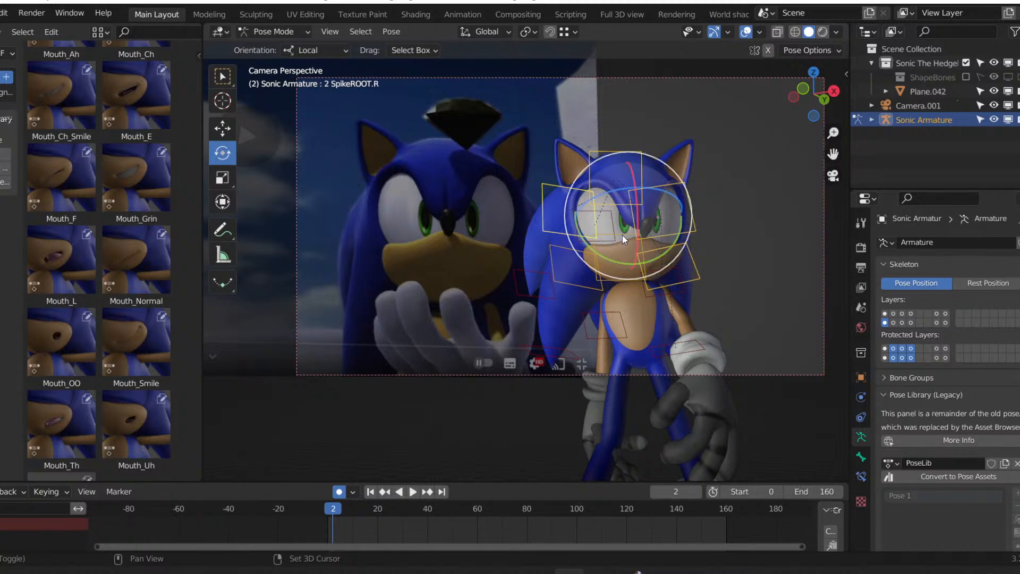
pyautogui.keyDown('shift'); pyautogui.click(625, 237); pyautogui.keyUp('shift')
pyautogui.keyDown('shift'); pyautogui.click(601, 276); pyautogui.keyUp('shift')
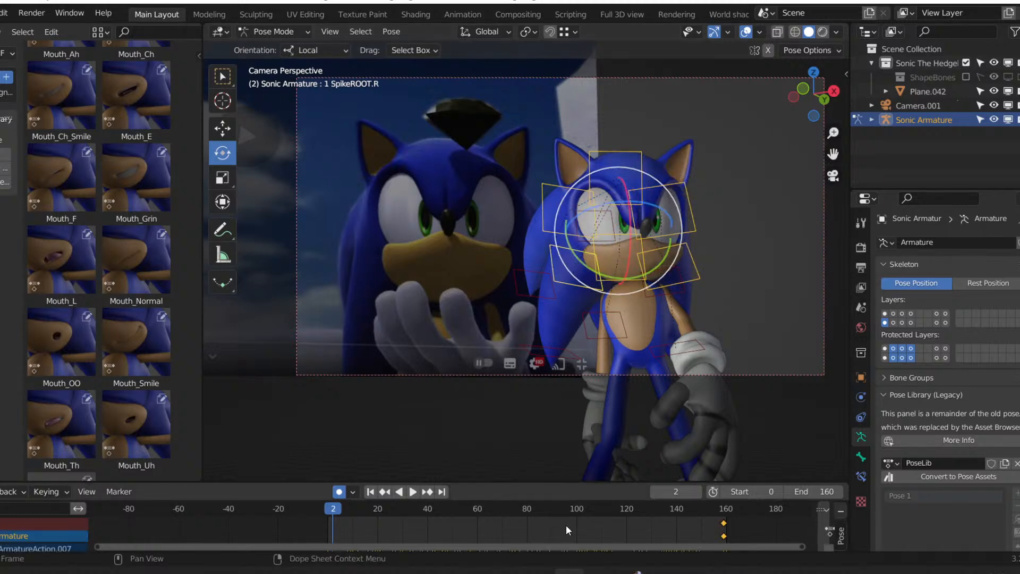
# Delete the spike controls' keyframe at frame 159 and key their current pose at frame 2.
pyautogui.press('Delete')
pyautogui.press('g')
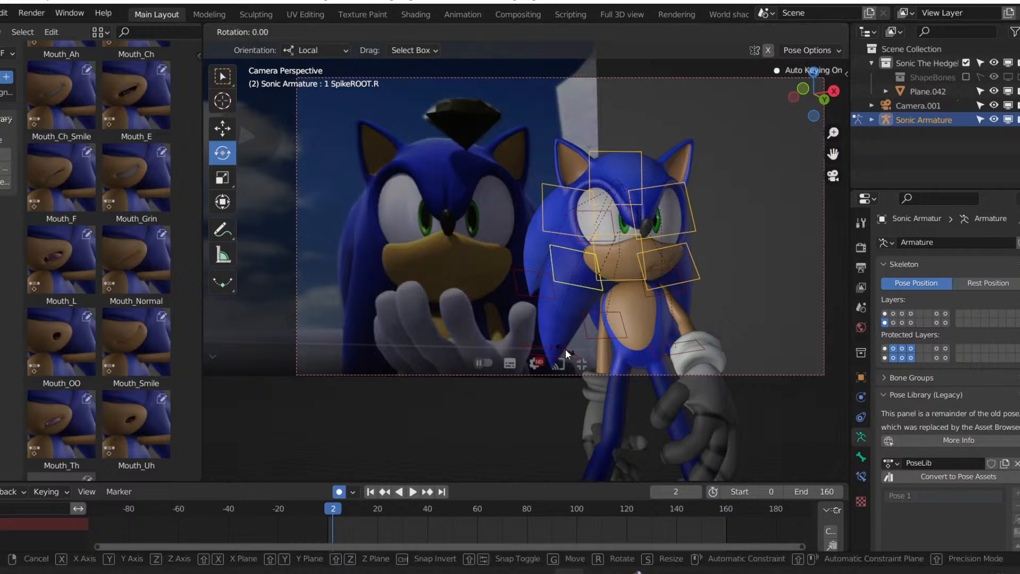
pyautogui.click(565, 349)
# Advance to frame 55 and key the current rotation and location of the selected spike controls.
pyautogui.press('space')
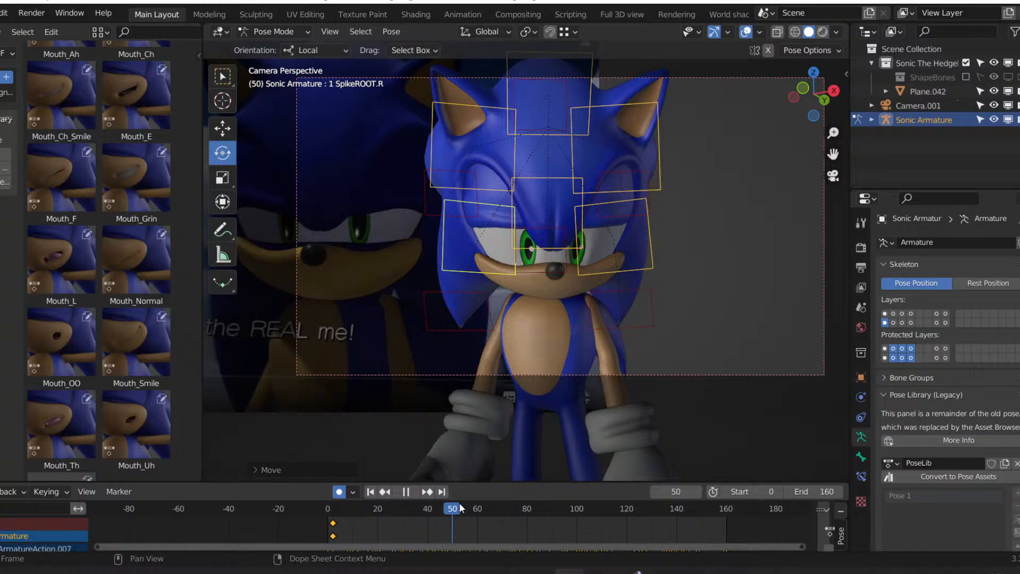
pyautogui.moveTo(467, 507); pyautogui.dragTo(464, 508)
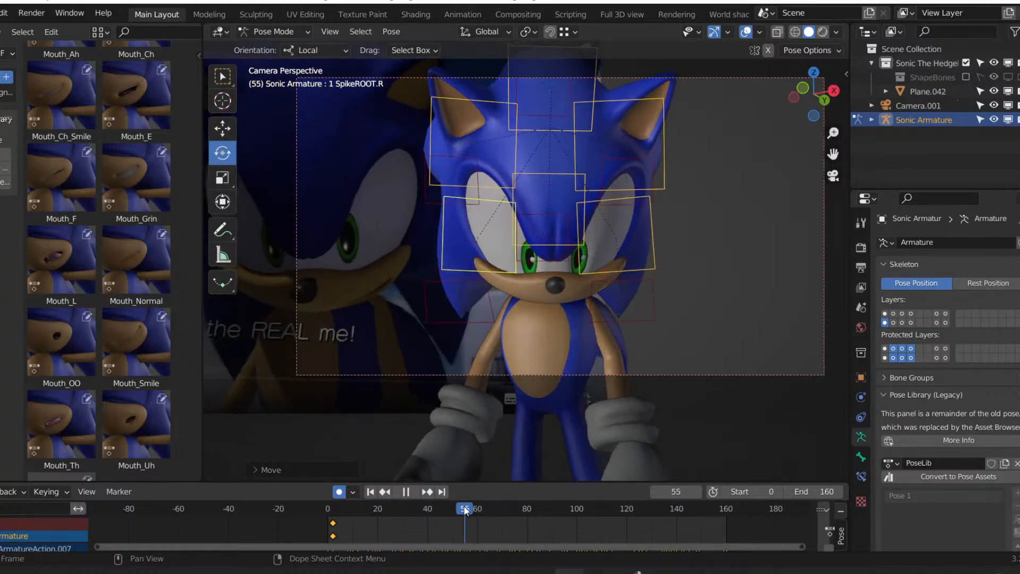
pyautogui.press('space')
pyautogui.press('r')
pyautogui.click(576, 348)
pyautogui.press('g')
pyautogui.click(576, 348)
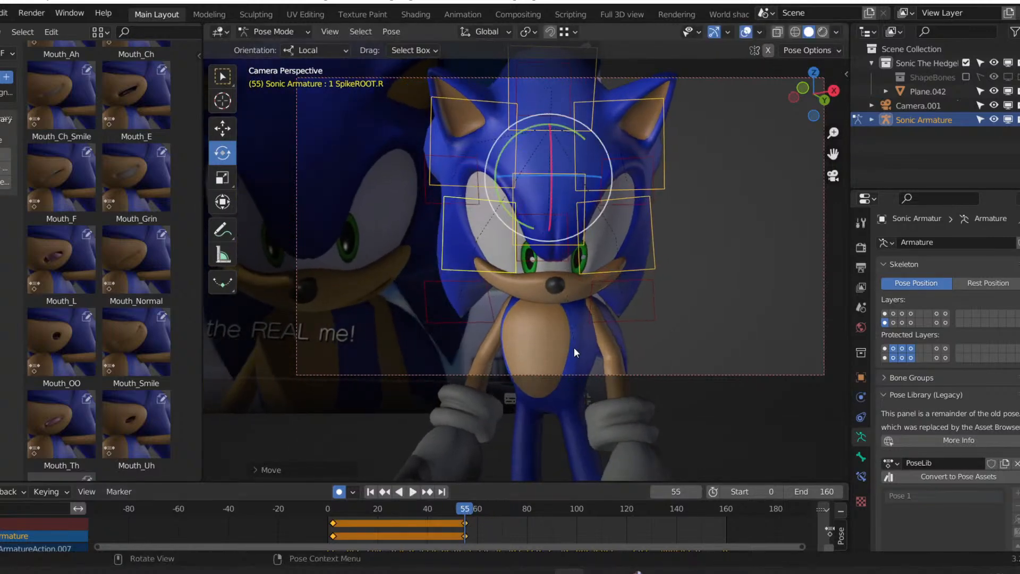
# Advance to frame 63 and rotate the selected spike controls slightly about the local X axis to key them.
pyautogui.press('Right')
pyautogui.press('Right')
pyautogui.press('Right')
pyautogui.press('Right')
pyautogui.press('Right')
pyautogui.press('Right')
pyautogui.press('Right')
pyautogui.press('Right')
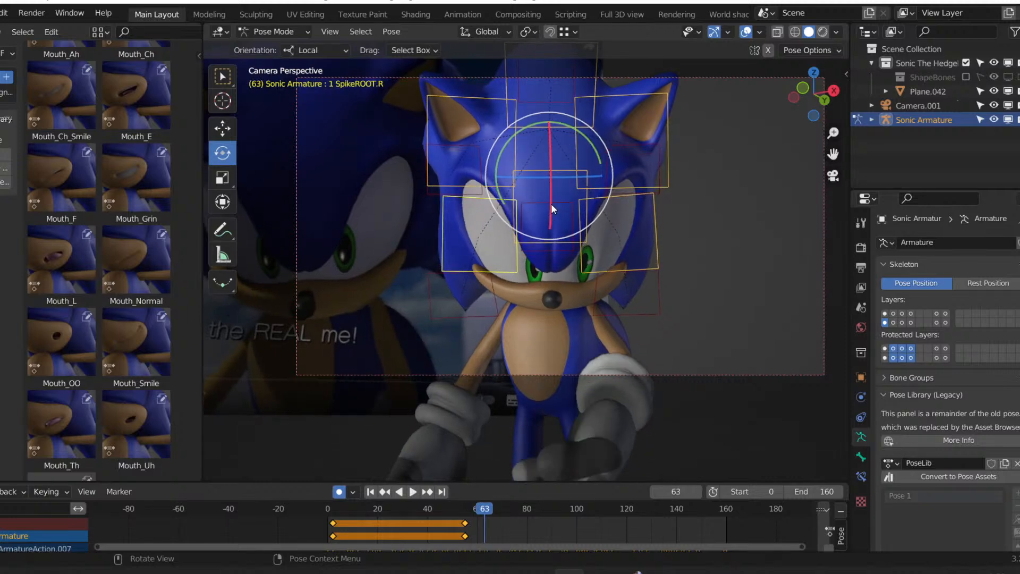
pyautogui.moveTo(550, 203); pyautogui.dragTo(549, 212)
pyautogui.rightClick(550, 208)
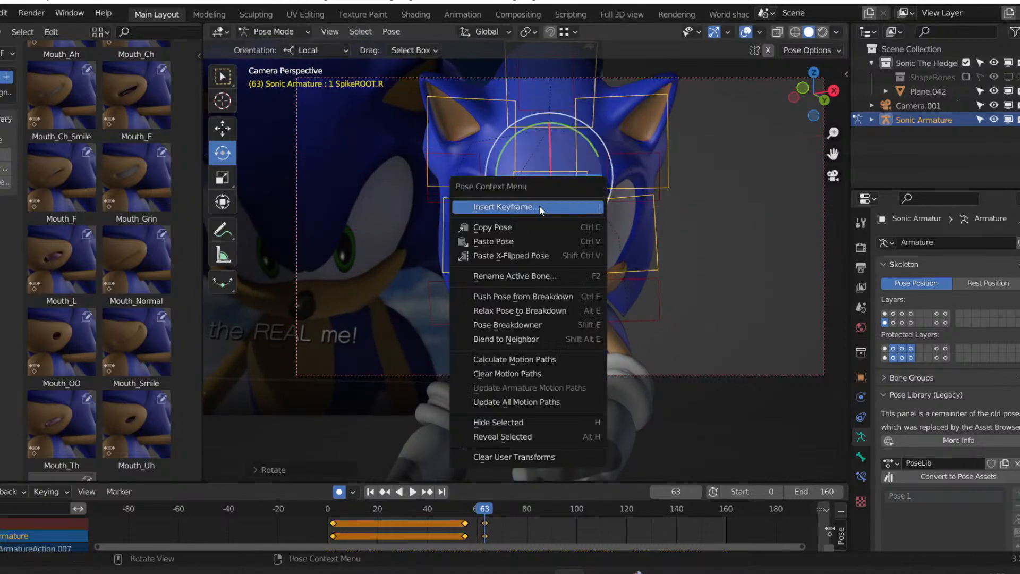
# Refine the spike controls' tilt at frame 63 from a side view, returning to the camera view.
pyautogui.moveTo(719, 272); pyautogui.dragTo(597, 282, button='middle')
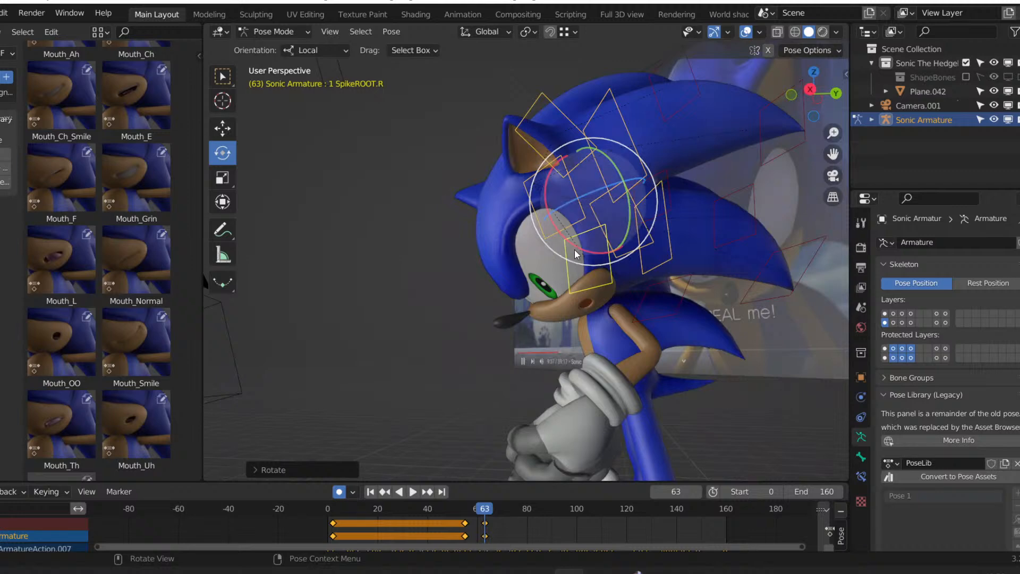
pyautogui.press('r')
pyautogui.press('r')
pyautogui.click(586, 253)
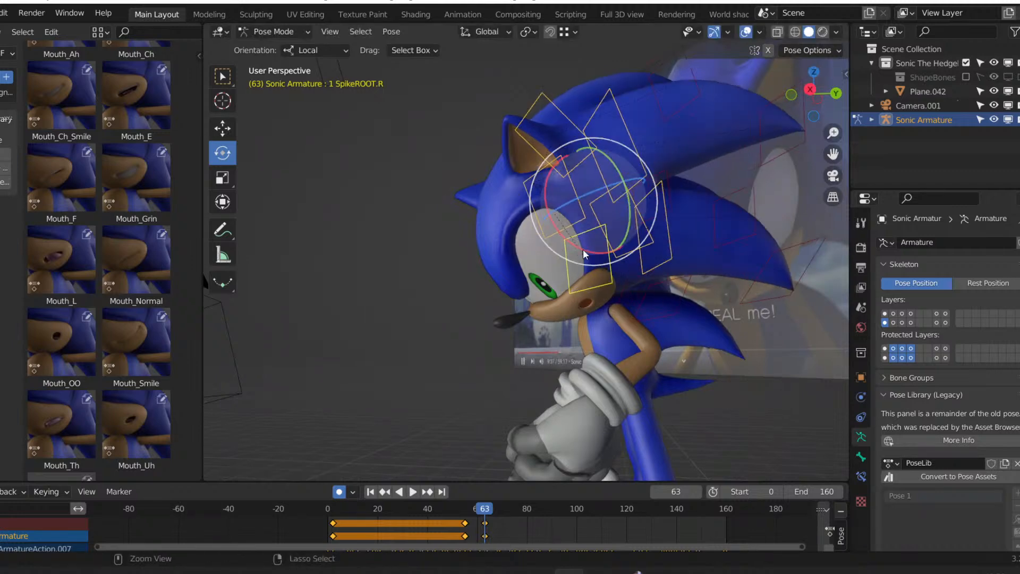
pyautogui.moveTo(571, 250); pyautogui.dragTo(578, 252)
pyautogui.press('KP_0')
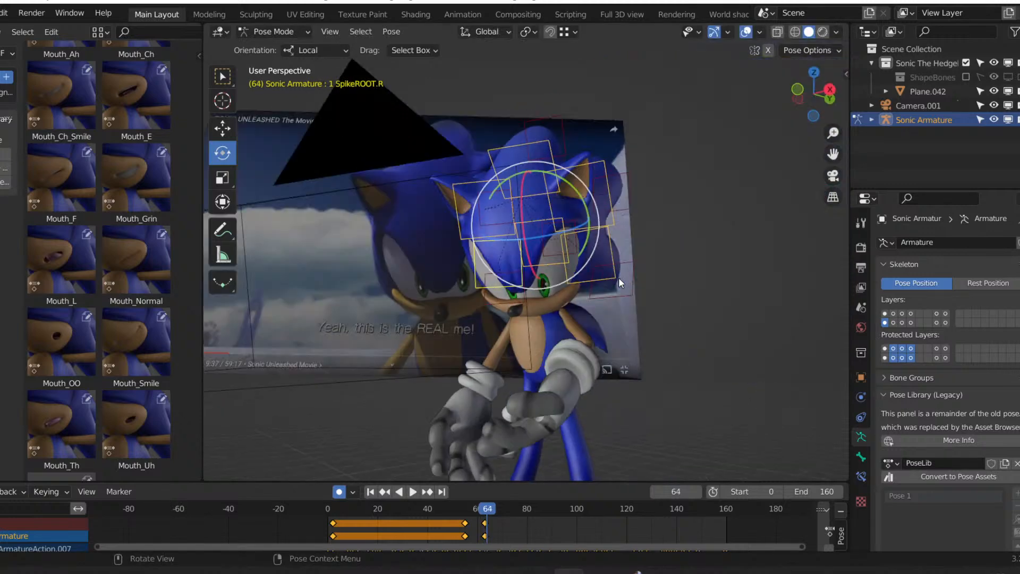
# Go back to frame 55 and rotate the spike controls so the quills hang slightly lower, ending in the camera view.
pyautogui.press('Left')
pyautogui.press('Left')
pyautogui.press('Left')
pyautogui.press('Left')
pyautogui.press('Left')
pyautogui.press('Left')
pyautogui.press('Left')
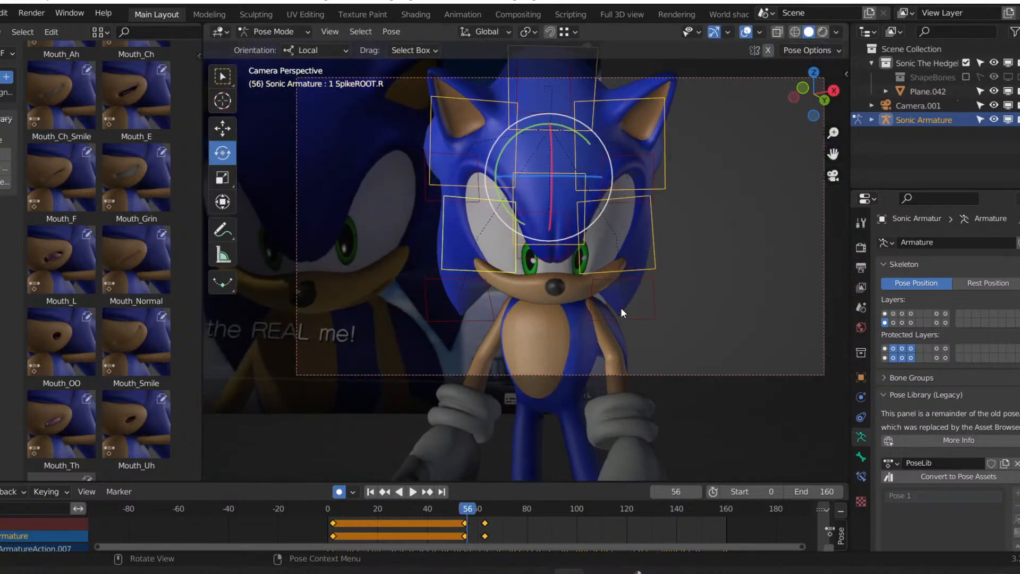
pyautogui.press('Left')
pyautogui.moveTo(585, 253); pyautogui.dragTo(535, 241, button='middle')
pyautogui.moveTo(568, 253); pyautogui.dragTo(560, 250)
pyautogui.press('KP_0')
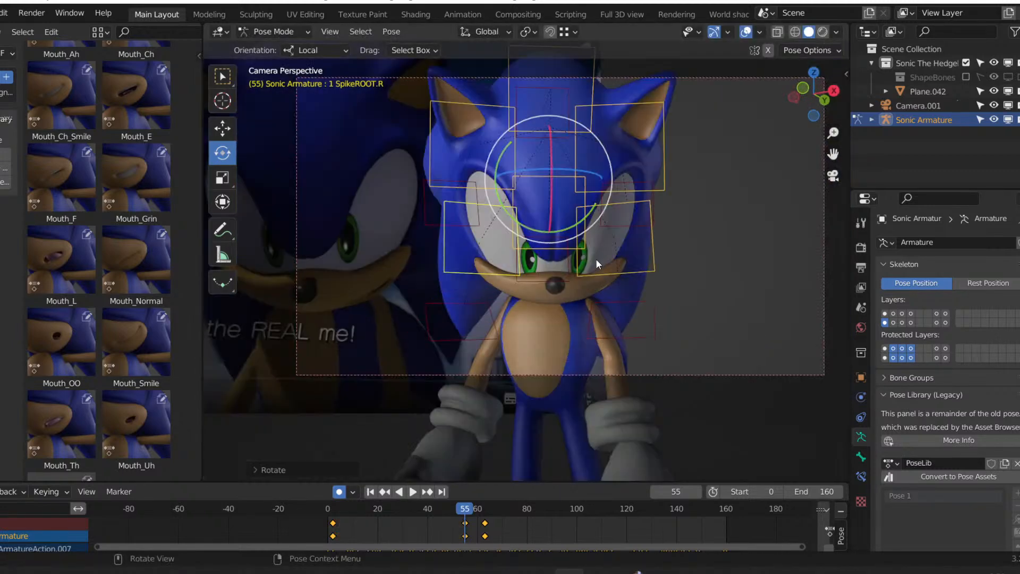
# Play the animation from the start and review frames 62 to 72 at an angle to examine the quill motion.
pyautogui.click(371, 493)
pyautogui.press('space')
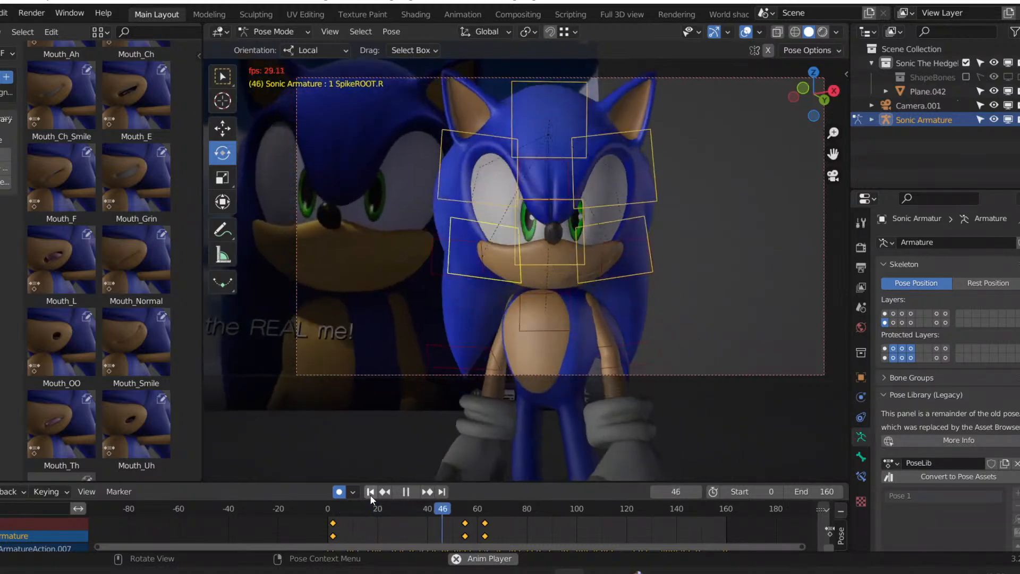
pyautogui.click(400, 496)
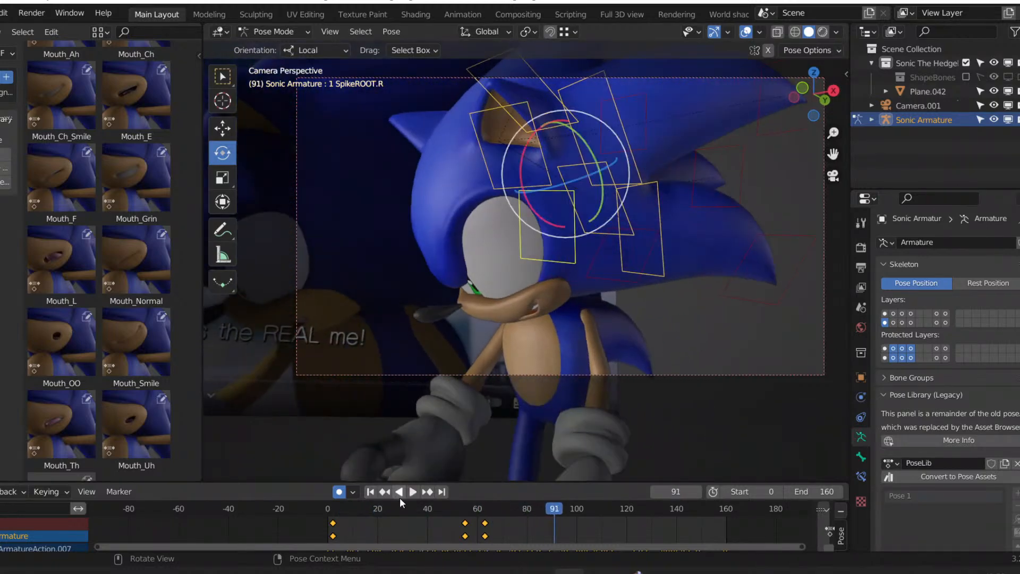
pyautogui.moveTo(463, 508); pyautogui.dragTo(482, 509)
pyautogui.moveTo(468, 343); pyautogui.dragTo(473, 334, button='middle')
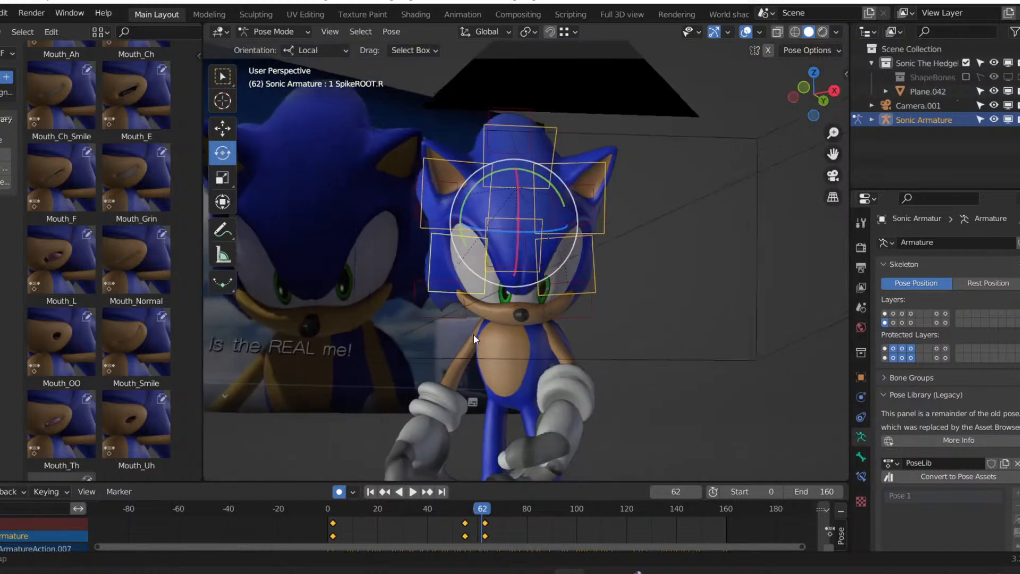
pyautogui.press('space')
pyautogui.press('space')
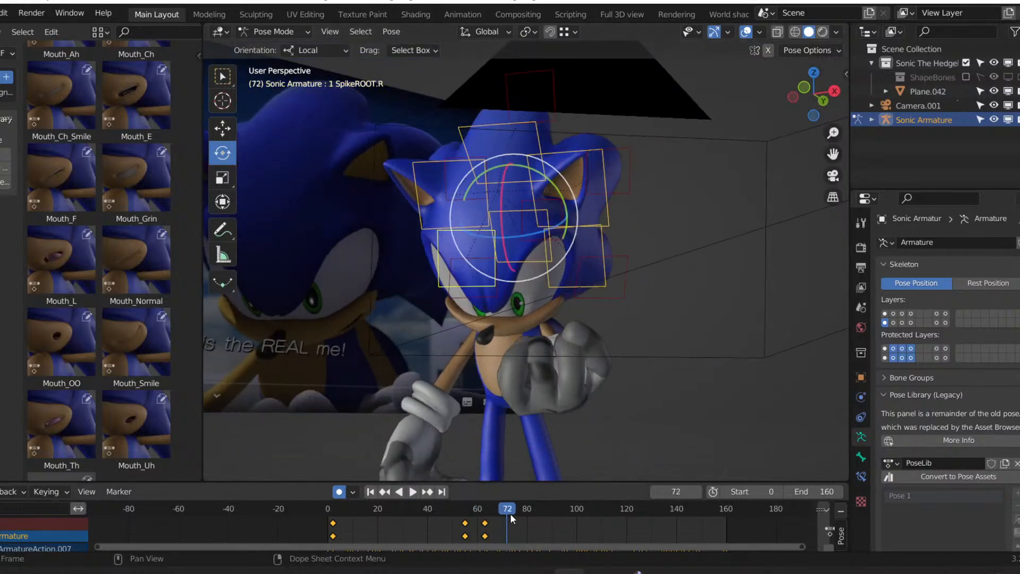
# Move to frame 92 and rotate the spike controls from the camera view and from above to key the quills' turn.
pyautogui.moveTo(511, 514); pyautogui.dragTo(554, 510)
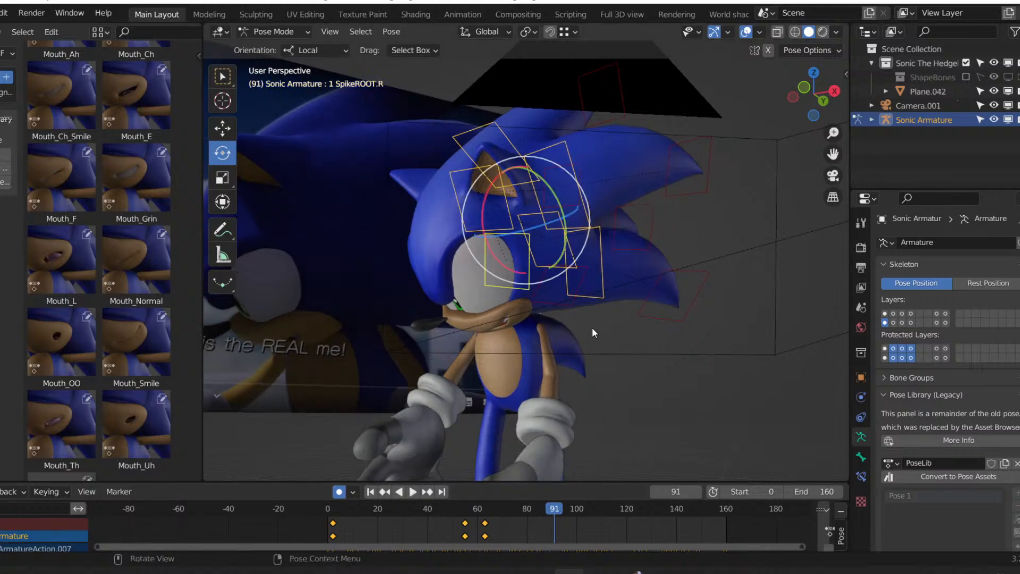
pyautogui.press('Right')
pyautogui.press('KP_0')
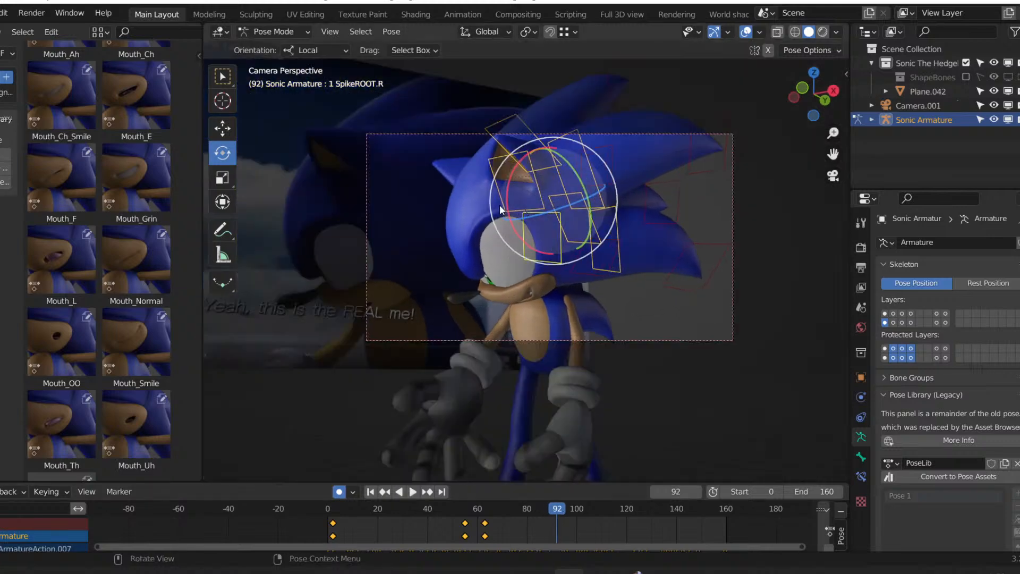
pyautogui.moveTo(500, 209); pyautogui.dragTo(523, 208)
pyautogui.moveTo(527, 214); pyautogui.dragTo(550, 290, button='middle')
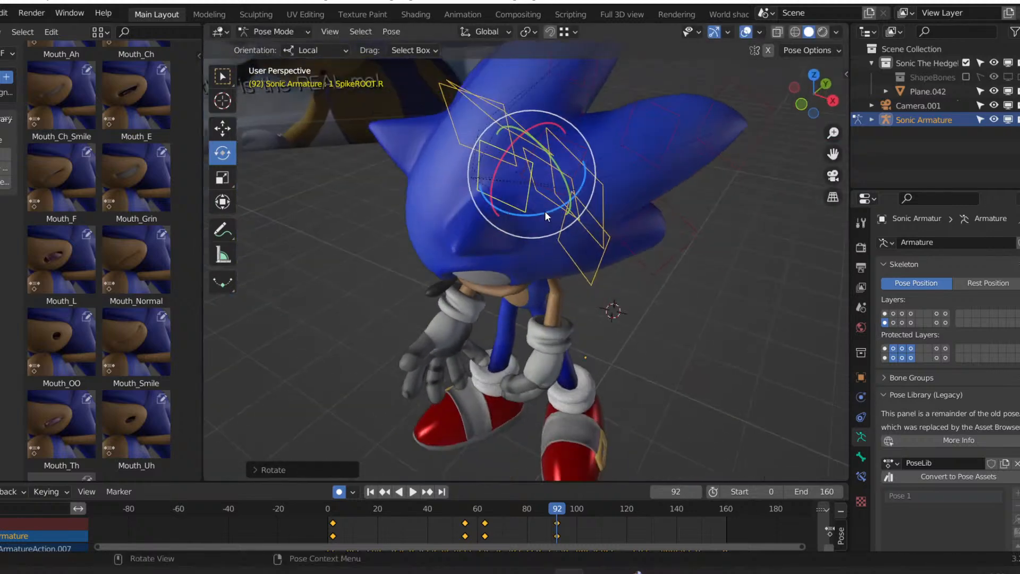
pyautogui.moveTo(545, 211); pyautogui.dragTo(537, 218)
pyautogui.press('KP_0')
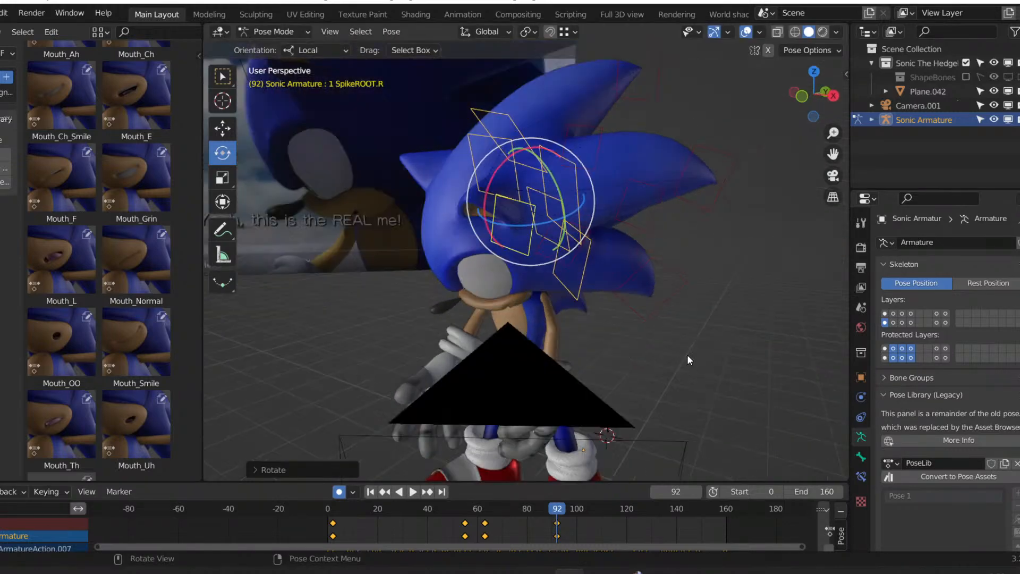
# Preview the quill motion, stop at frame 104 and key the spike controls' current rotation and location there.
pyautogui.click(455, 513)
pyautogui.press('space')
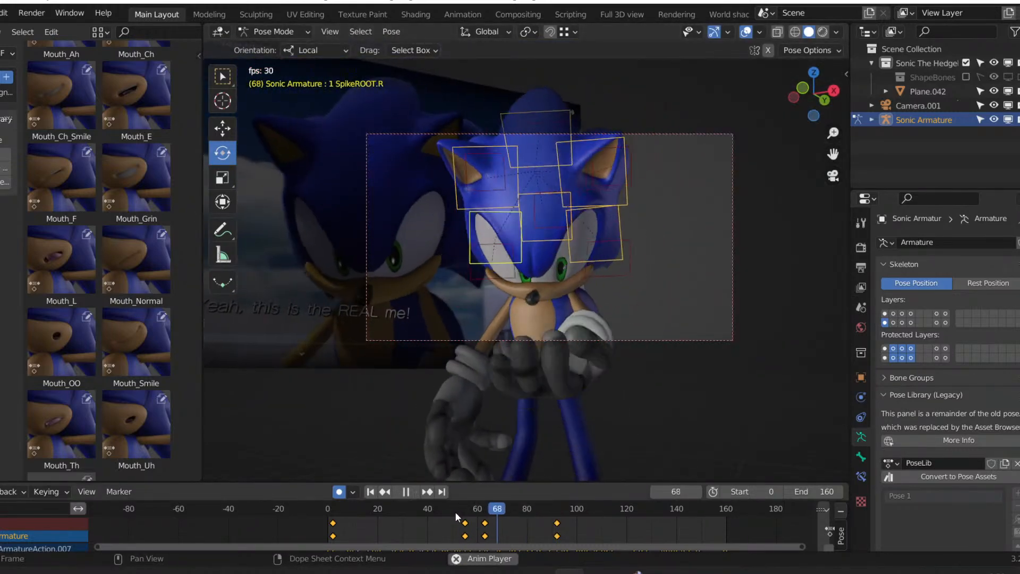
pyautogui.press('space')
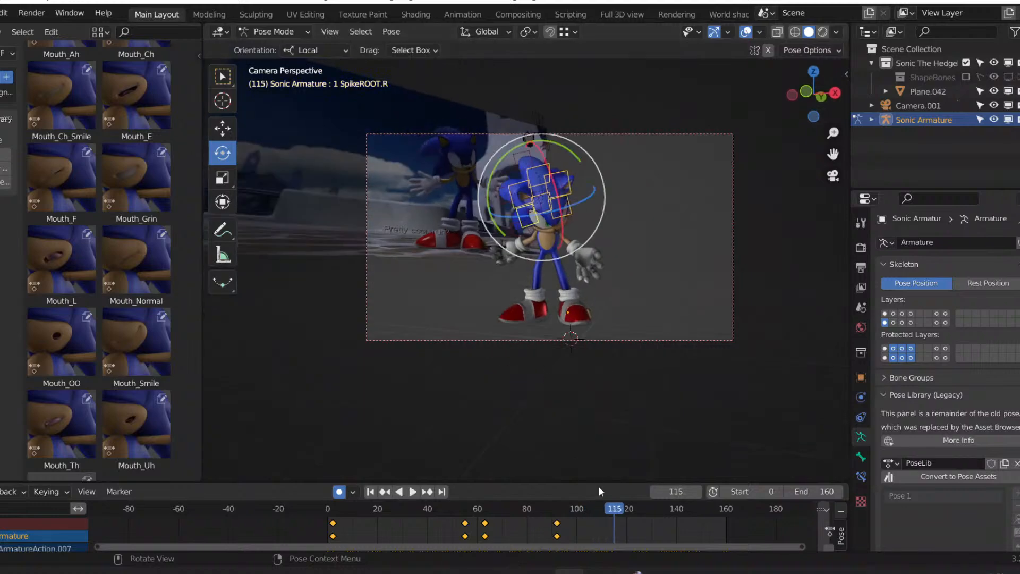
pyautogui.moveTo(598, 511)
pyautogui.mouseDown()
pyautogui.moveTo(574, 511)
pyautogui.moveTo(585, 511)
pyautogui.mouseUp()
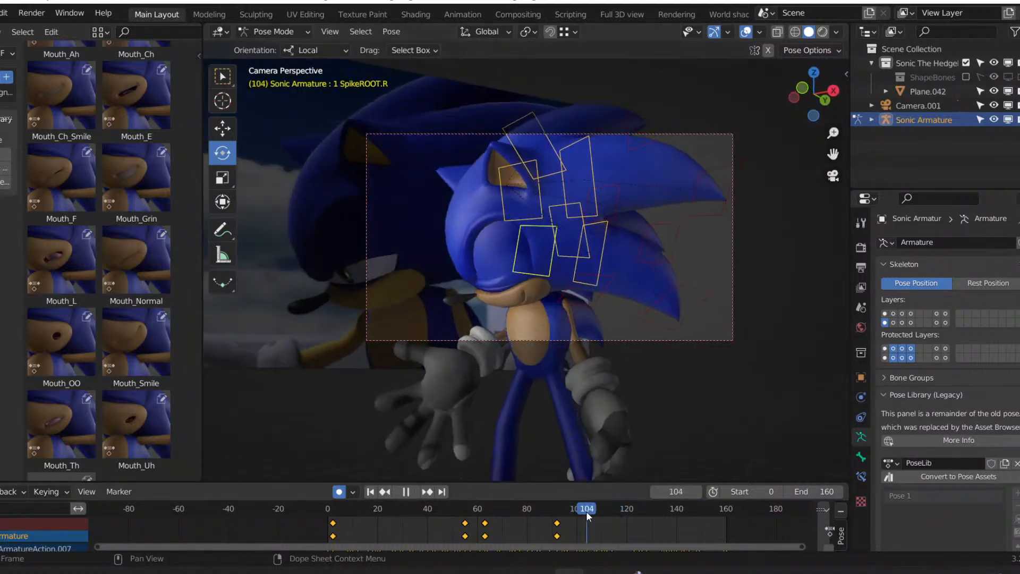
pyautogui.press('r')
pyautogui.click(637, 325)
pyautogui.press('g')
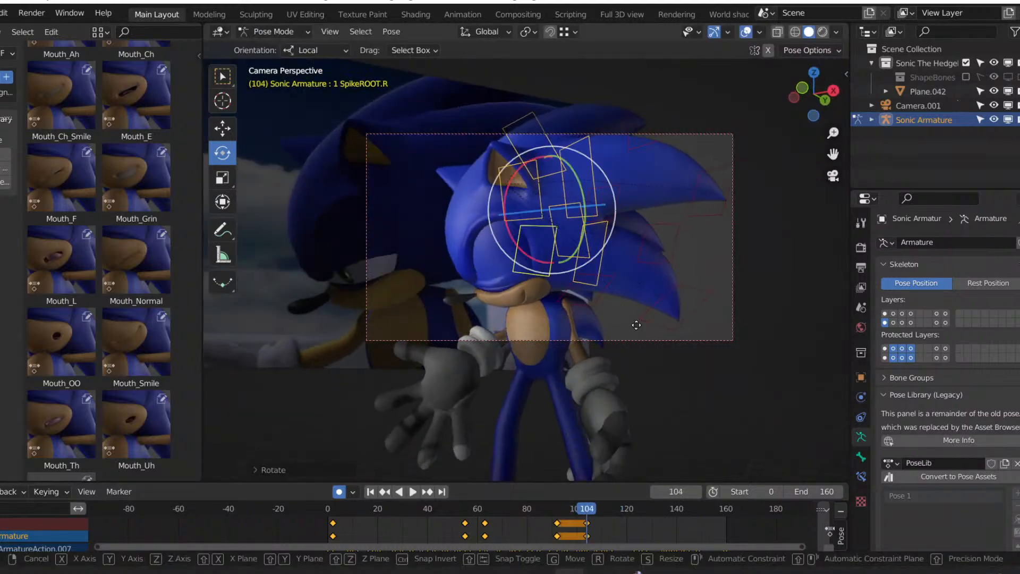
pyautogui.click(636, 325)
# Move to frame 108 and rotate the spike controls so the quills swing toward the viewer's right.
pyautogui.press('space')
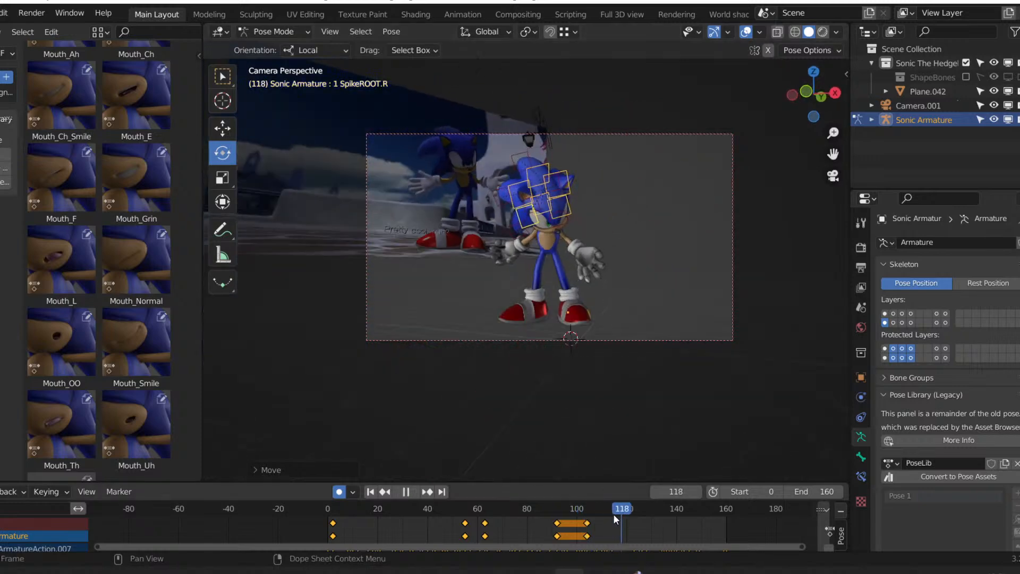
pyautogui.press('space')
pyautogui.click(598, 515)
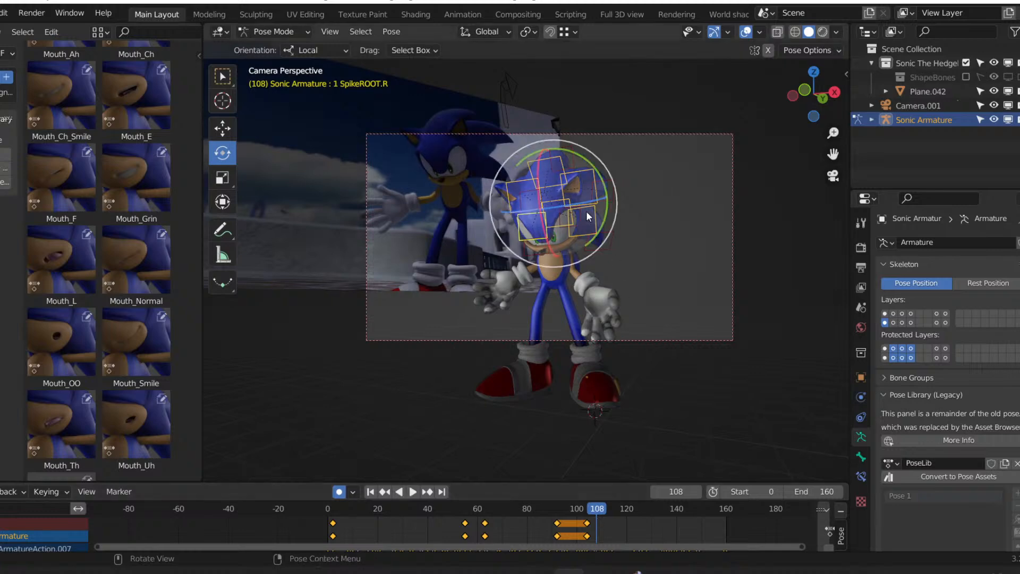
pyautogui.moveTo(586, 202); pyautogui.dragTo(629, 368)
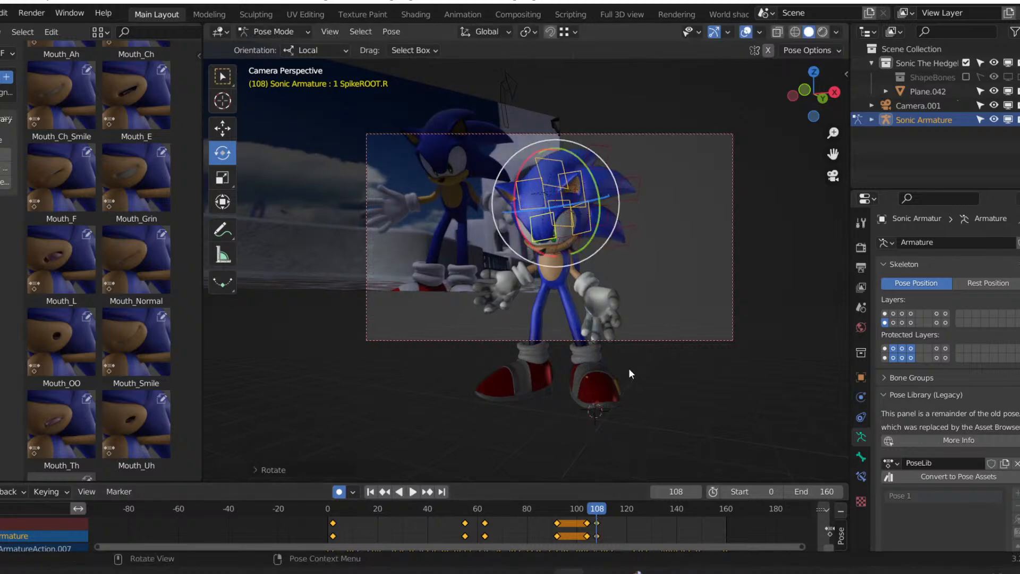
# Move to frame 117 and rotate the spike controls so the quills swing toward the viewer's left.
pyautogui.press('space')
pyautogui.press('space')
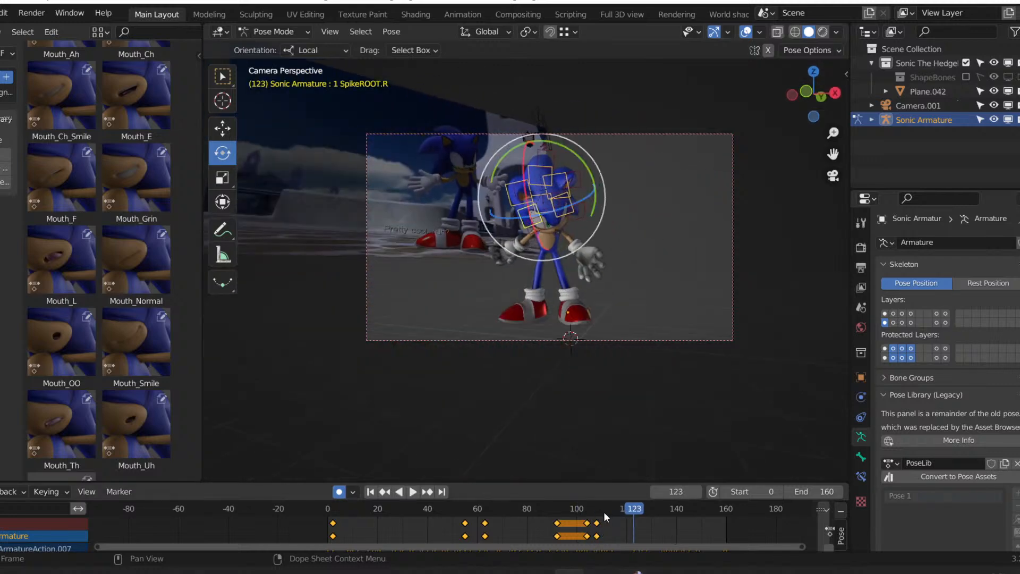
pyautogui.moveTo(619, 511)
pyautogui.mouseDown()
pyautogui.moveTo(594, 510)
pyautogui.moveTo(620, 510)
pyautogui.mouseUp()
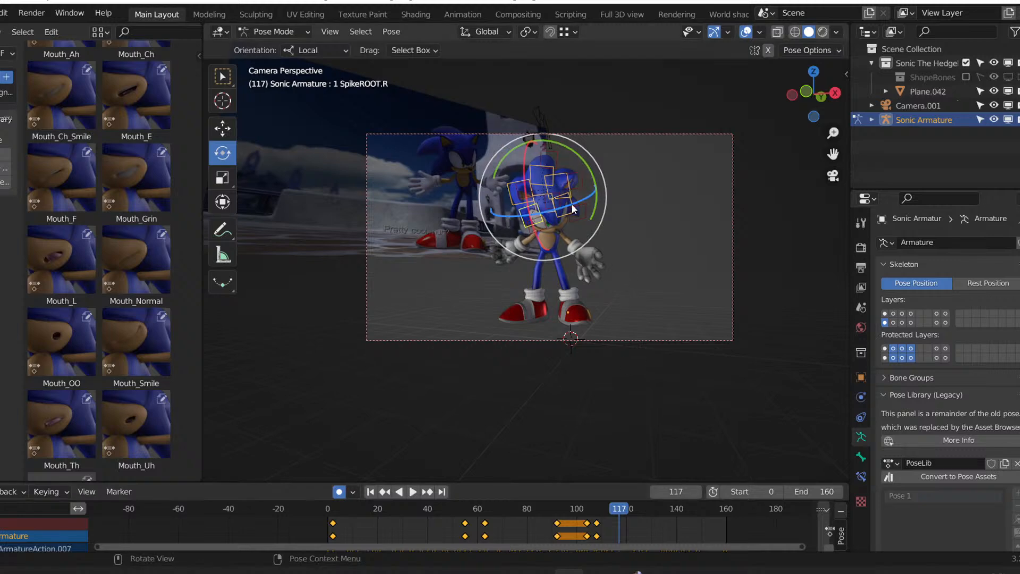
pyautogui.moveTo(572, 203); pyautogui.dragTo(558, 240)
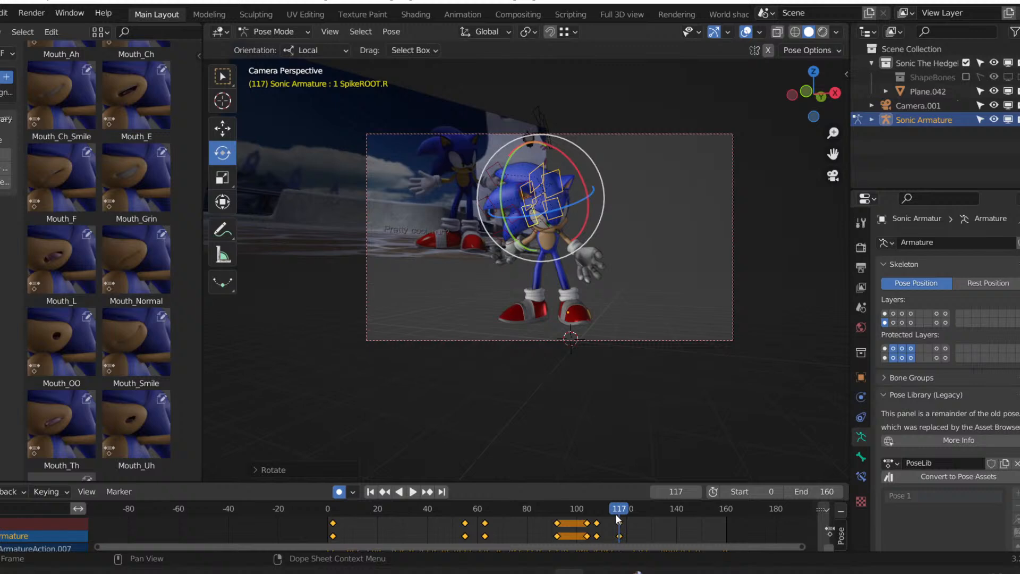
# Move to frame 135 and rotate the spike controls from below and from behind to key the quills' swing.
pyautogui.moveTo(617, 514)
pyautogui.mouseDown()
pyautogui.moveTo(569, 509)
pyautogui.moveTo(613, 510)
pyautogui.mouseUp()
pyautogui.press('space')
pyautogui.press('space')
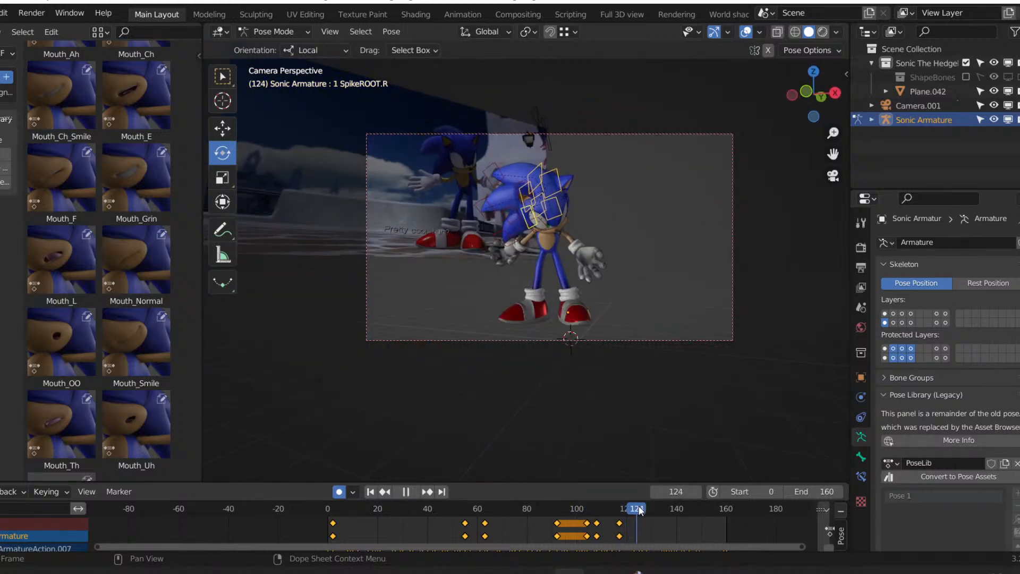
pyautogui.moveTo(641, 510); pyautogui.dragTo(664, 510)
pyautogui.moveTo(515, 324); pyautogui.dragTo(526, 280, button='middle')
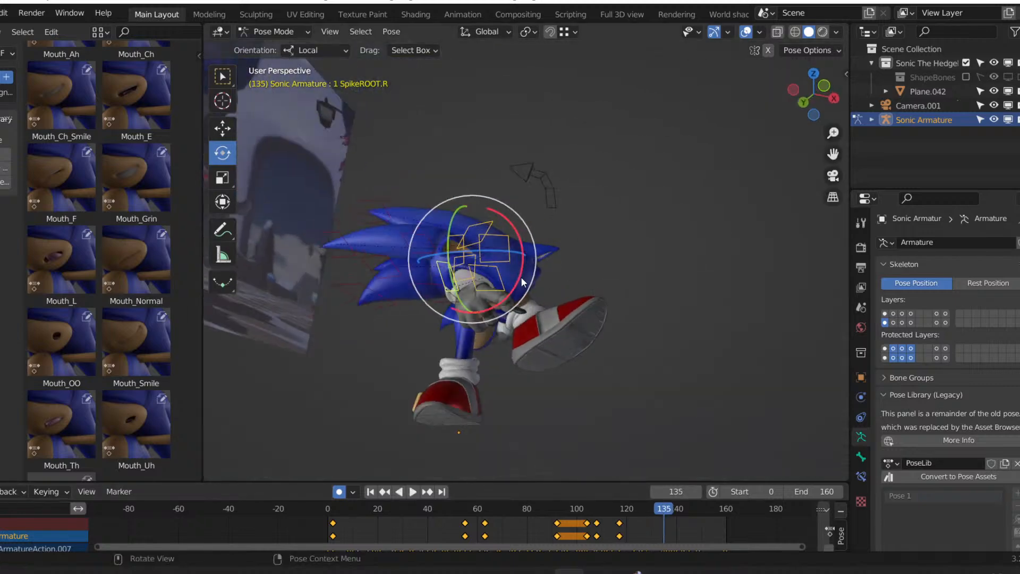
pyautogui.moveTo(523, 282); pyautogui.dragTo(495, 250)
pyautogui.moveTo(494, 249); pyautogui.dragTo(460, 337, button='middle')
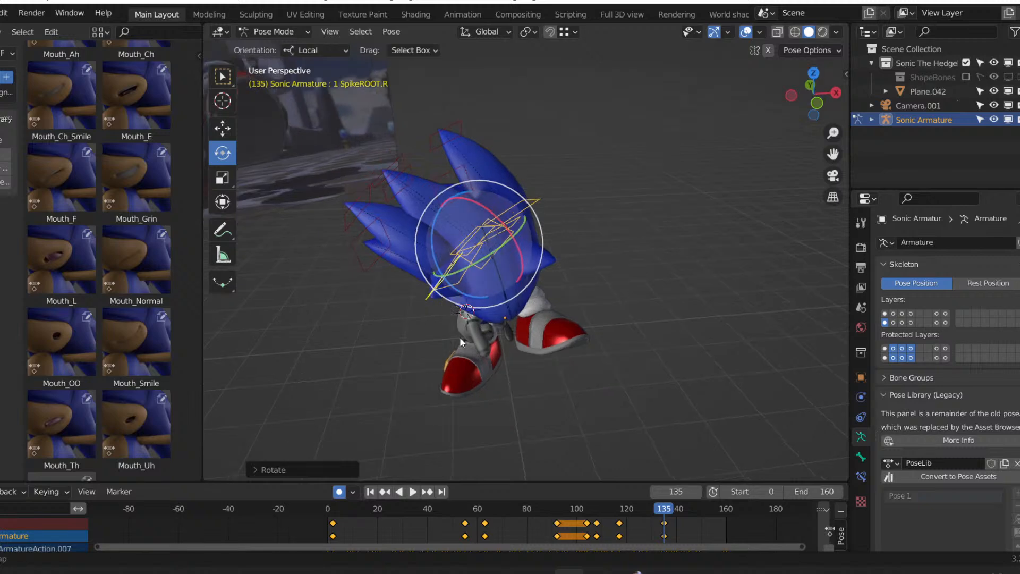
pyautogui.moveTo(470, 295); pyautogui.dragTo(523, 318)
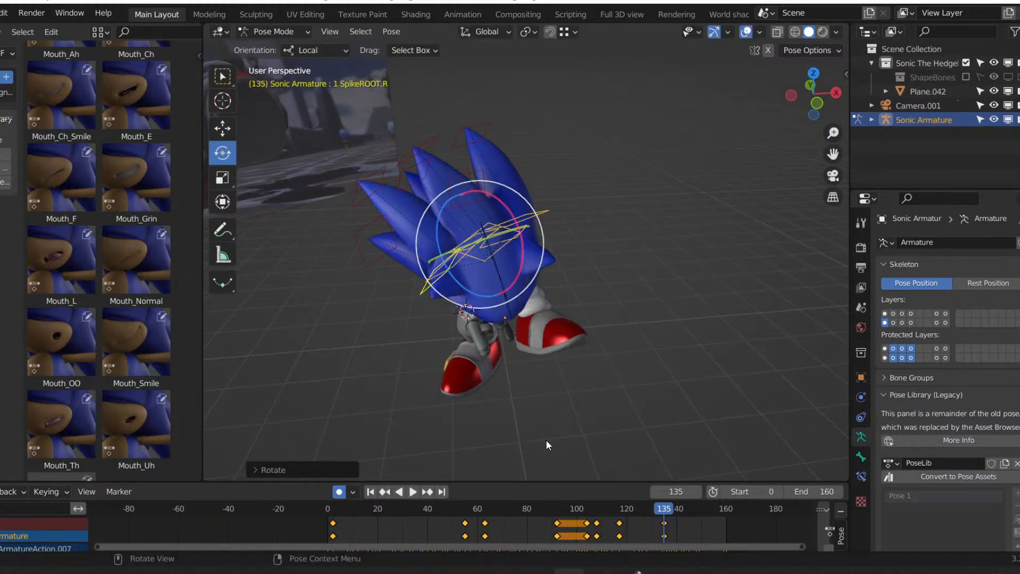
pyautogui.press('KP_0')
# Duplicate the spike controls' keyframe from frame 117 to frame 129.
pyautogui.moveTo(631, 511)
pyautogui.mouseDown()
pyautogui.moveTo(595, 509)
pyautogui.moveTo(640, 515)
pyautogui.mouseUp()
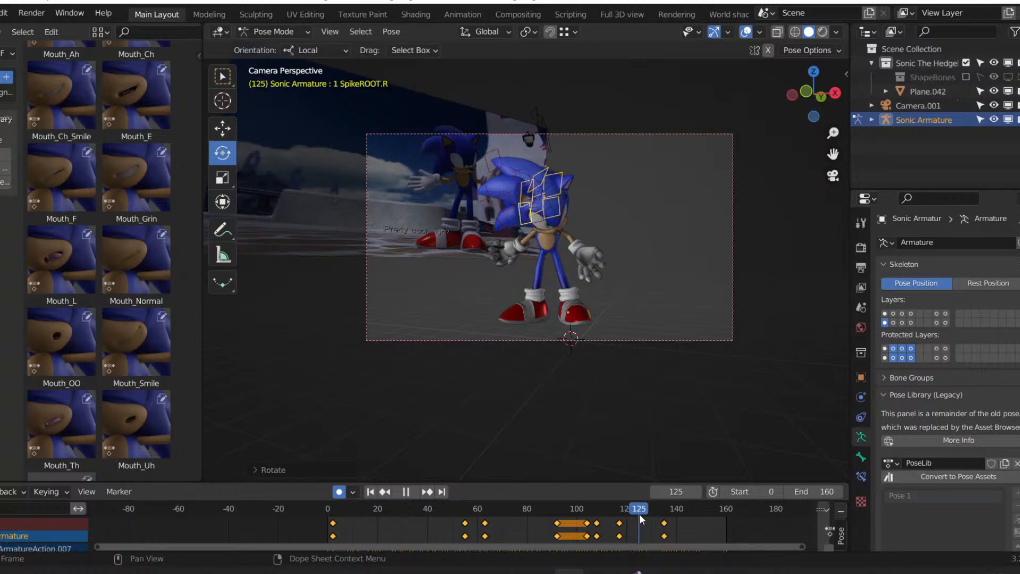
pyautogui.click(620, 525)
pyautogui.hotkey('shift', 'd')
pyautogui.click(647, 529)
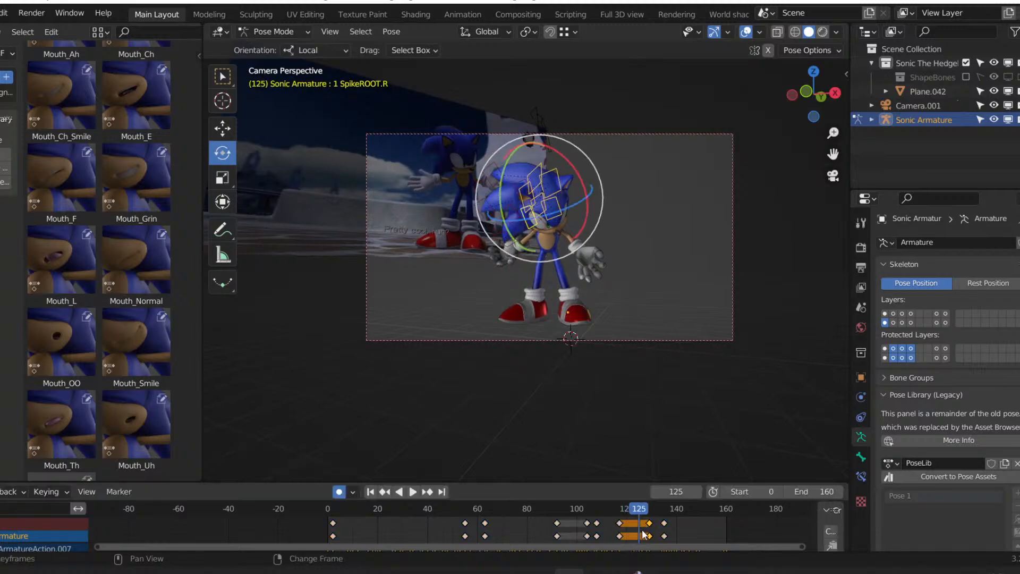
# Move to frame 129 and rotate the spike controls to adjust the quill pose on the duplicated keyframe.
pyautogui.press('space')
pyautogui.moveTo(598, 509); pyautogui.dragTo(651, 510)
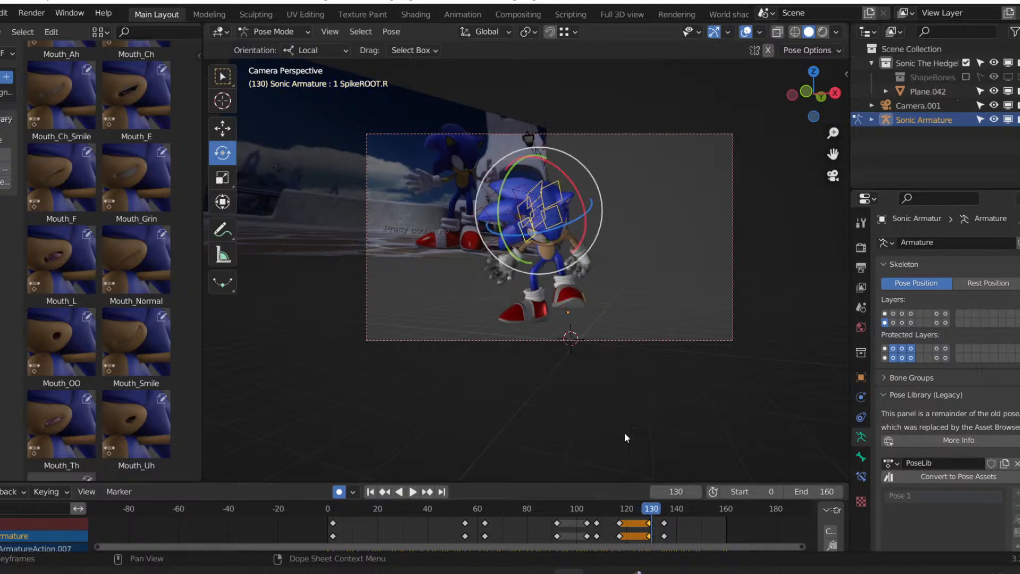
pyautogui.moveTo(554, 234); pyautogui.dragTo(566, 233)
pyautogui.hotkey('ctrl', 'z')
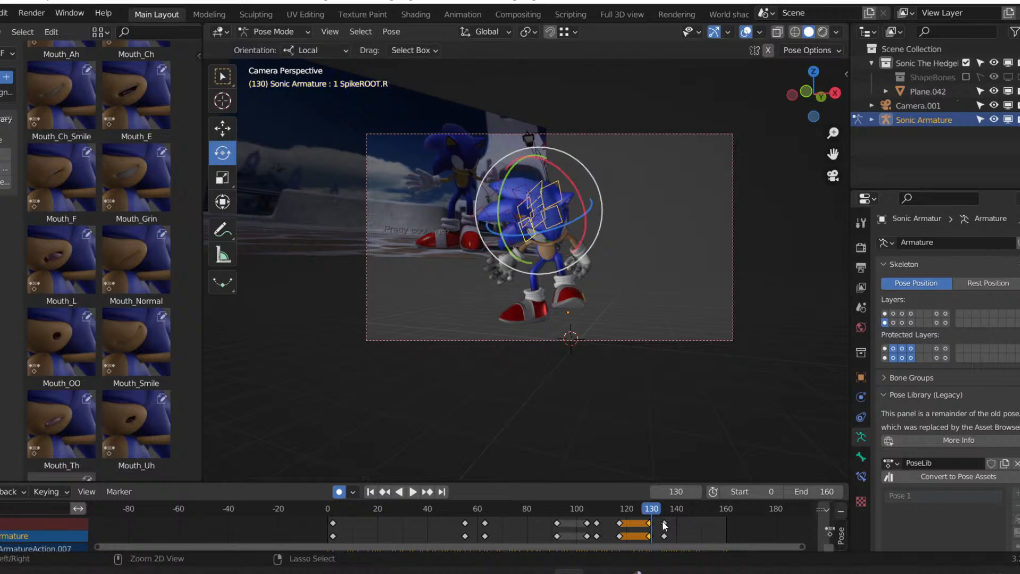
pyautogui.click(649, 512)
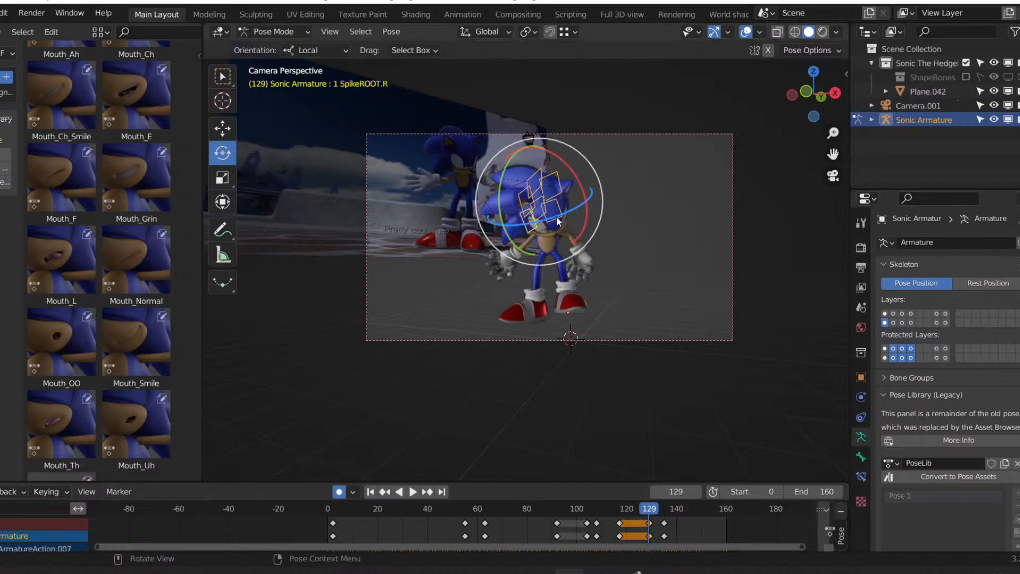
pyautogui.moveTo(556, 216); pyautogui.dragTo(533, 225)
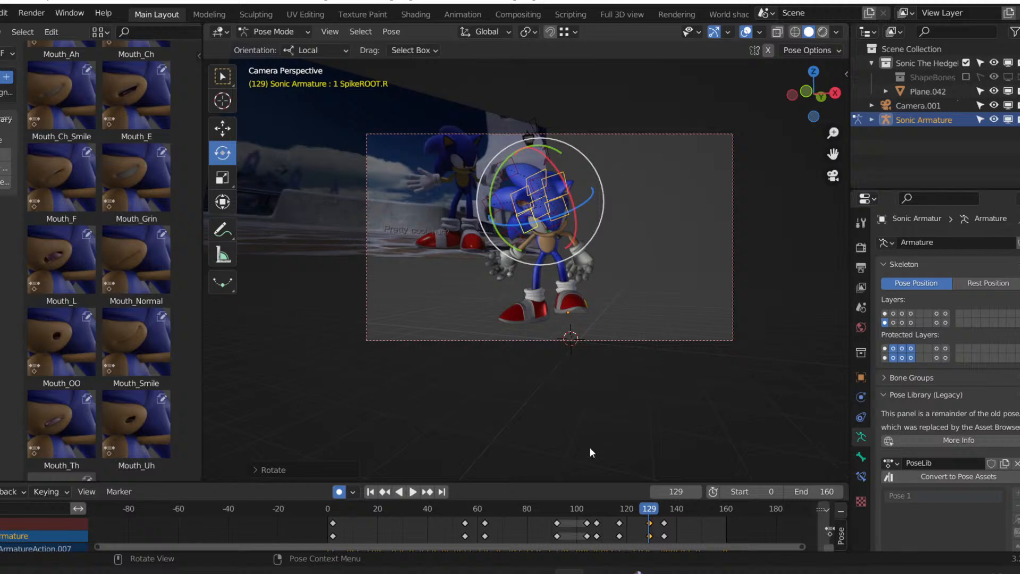
# Play back the animation from about frame 115 to check the quill swing through the turn.
pyautogui.click(613, 512)
pyautogui.press('space')
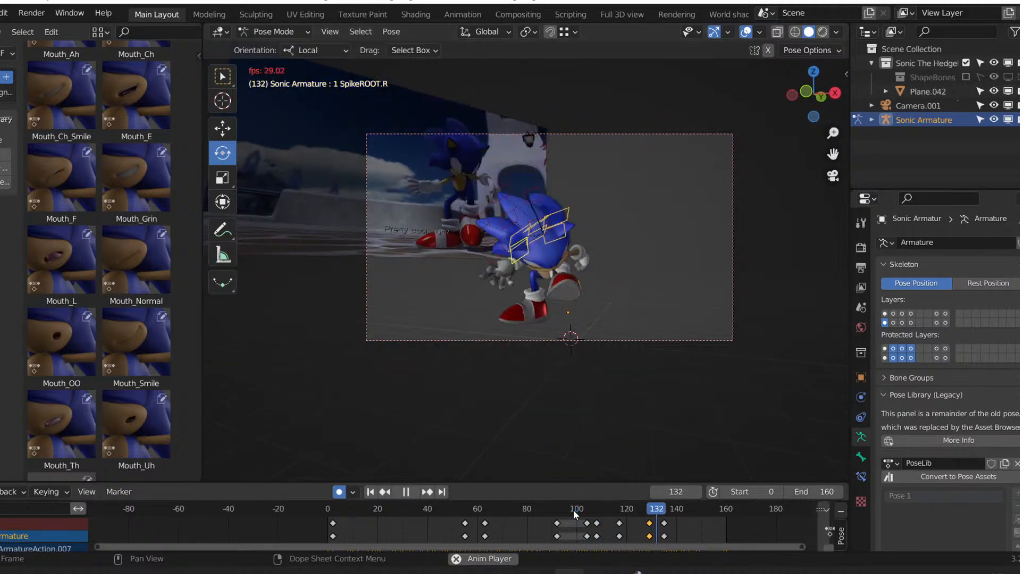
pyautogui.press('space')
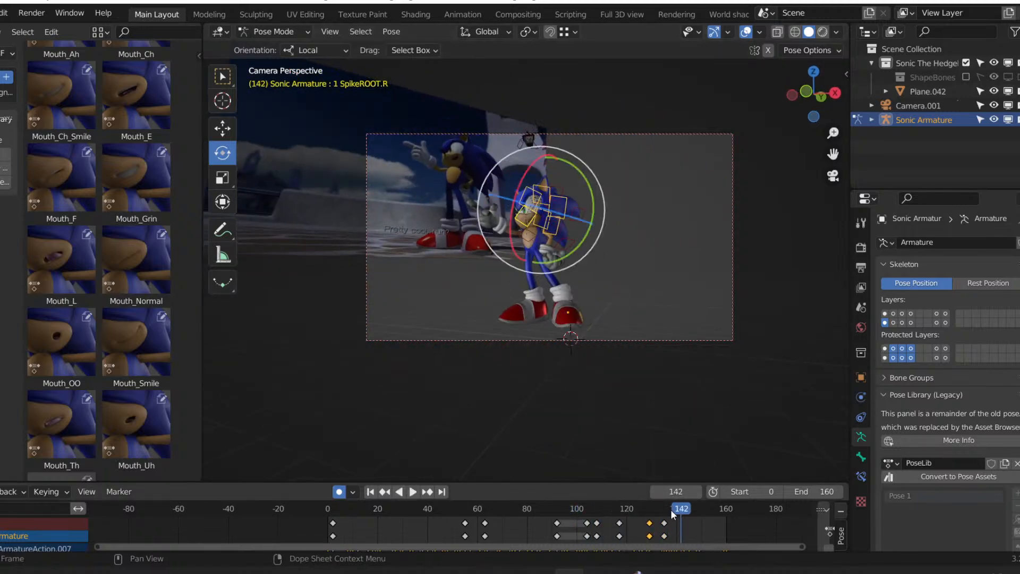
pyautogui.click(627, 511)
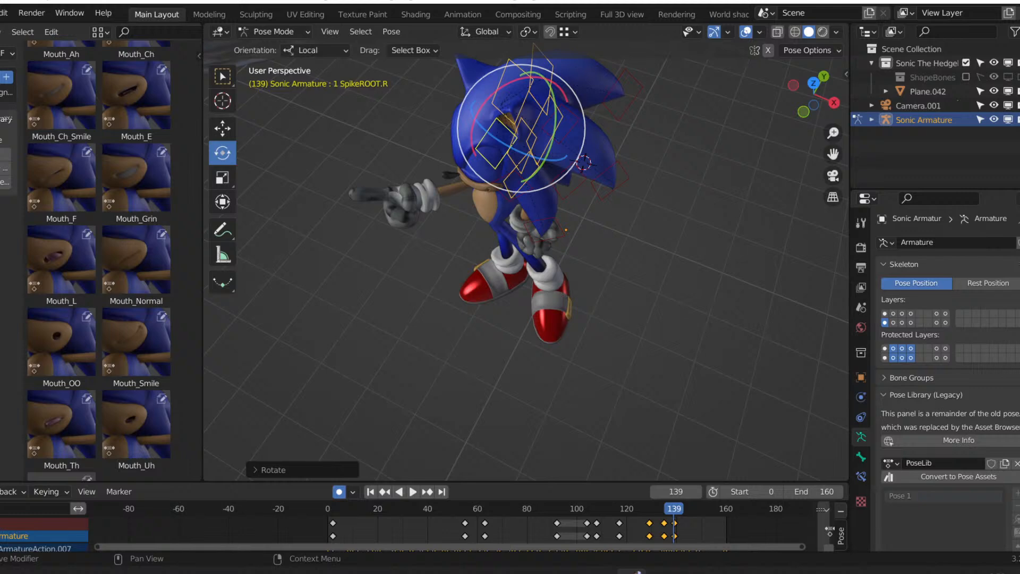
# At frame 139, reselect the spike controls and rotate them from the camera view to refine the quill pose.
pyautogui.hotkey('alt', 'a')
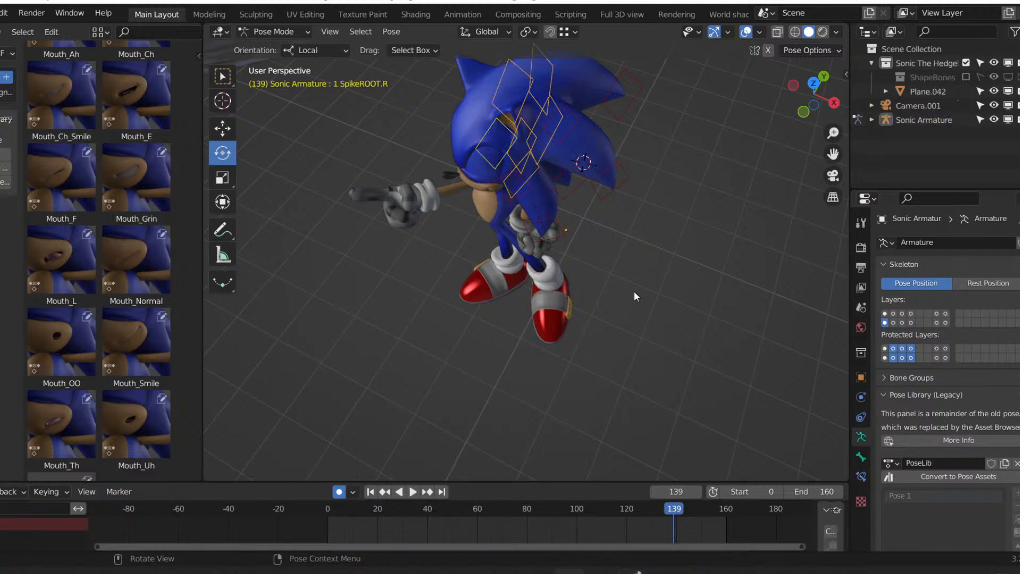
pyautogui.press('KP_0')
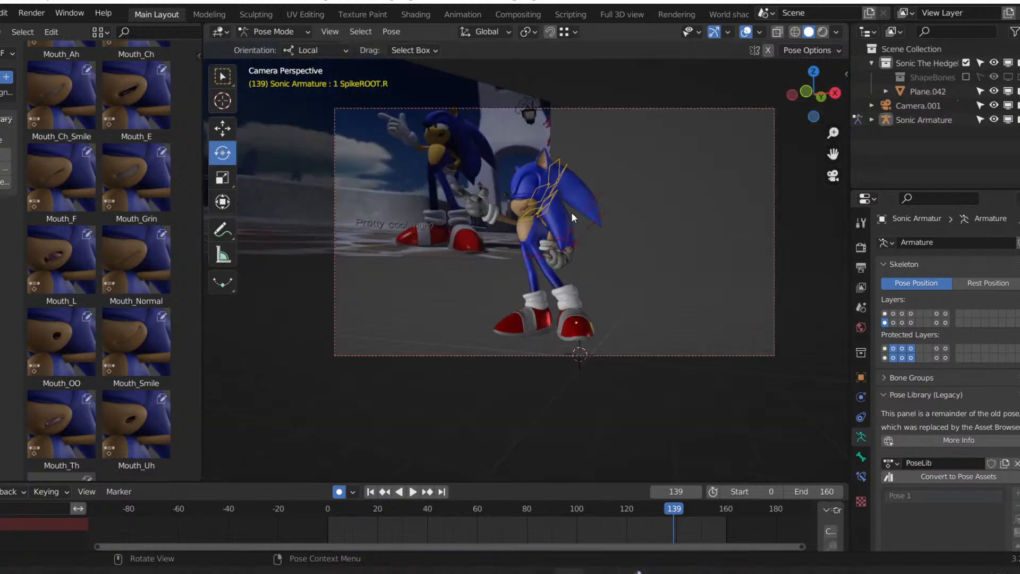
pyautogui.click(562, 201)
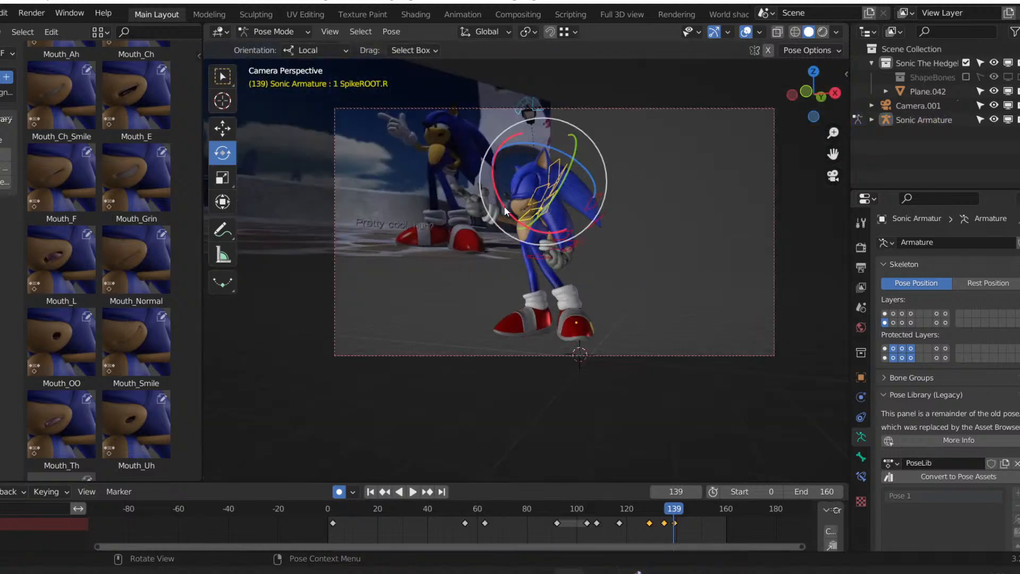
pyautogui.moveTo(505, 210); pyautogui.dragTo(515, 227)
# Play back the animation from the camera view to review the quill motion.
pyautogui.press('space')
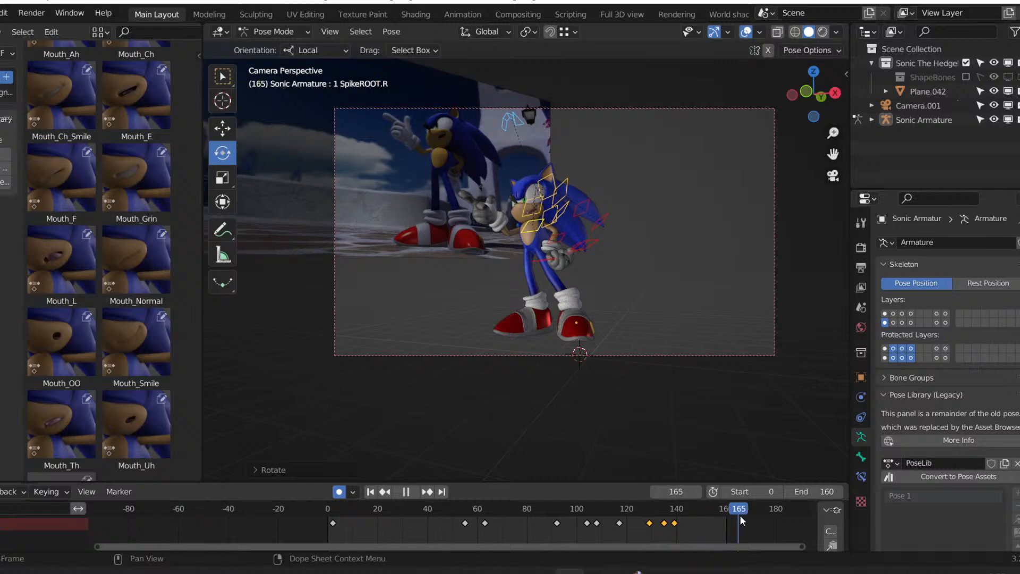
pyautogui.click(499, 507)
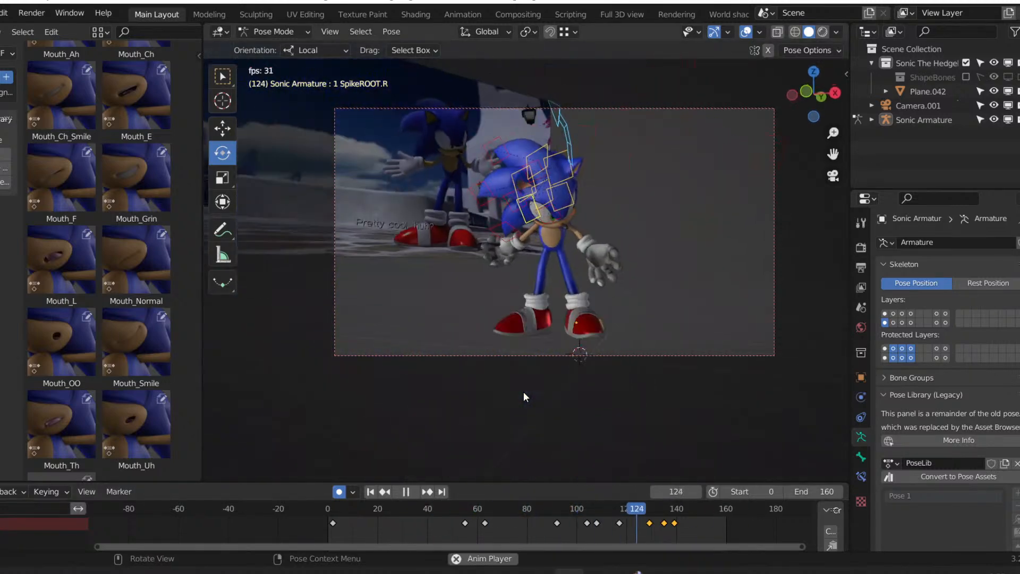
pyautogui.press('space')
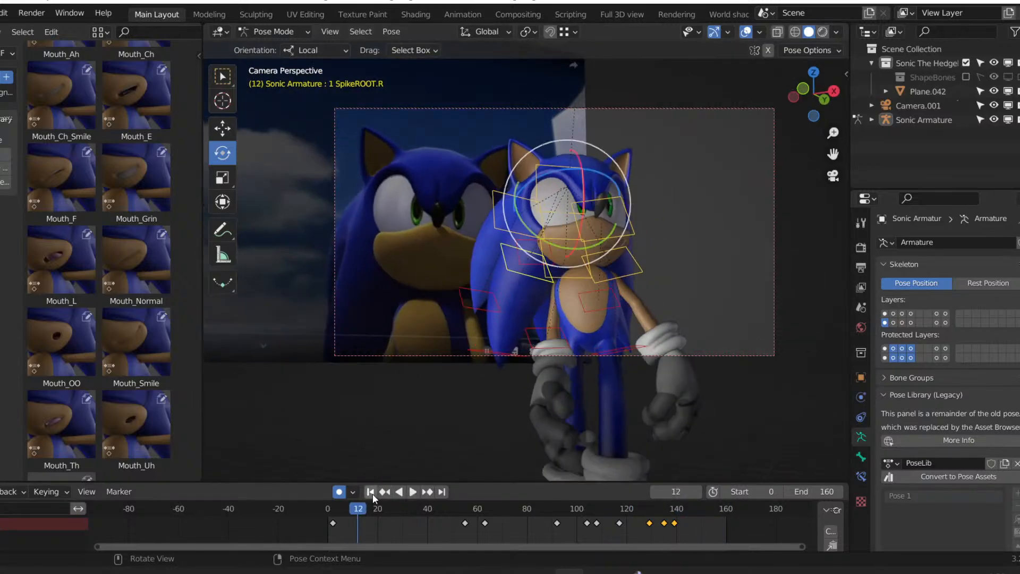
# Return to frame 0, save the file and select the SpikeStart quill-tip controls from the front and back.
pyautogui.click(371, 493)
pyautogui.click(529, 319)
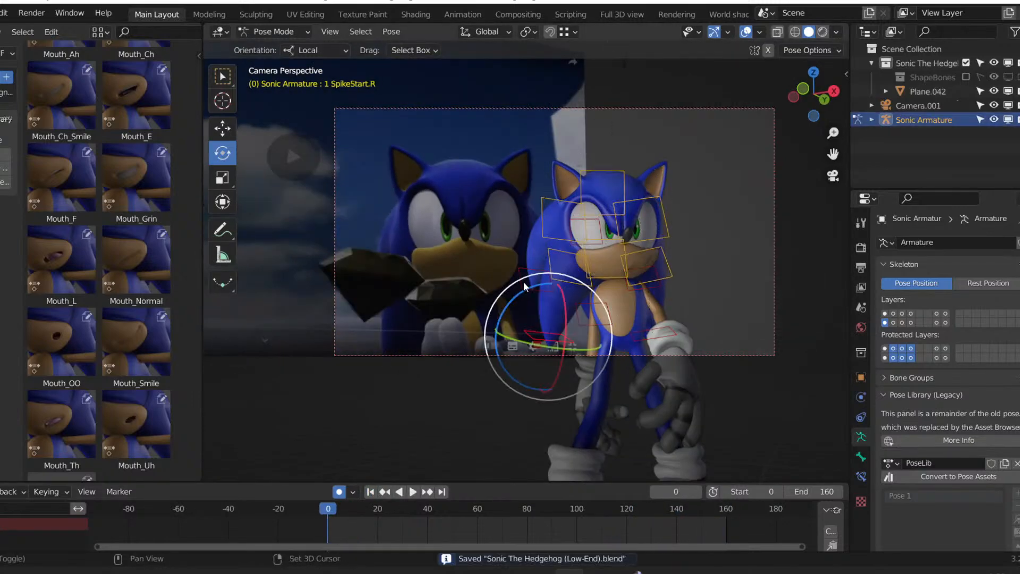
pyautogui.click(648, 290)
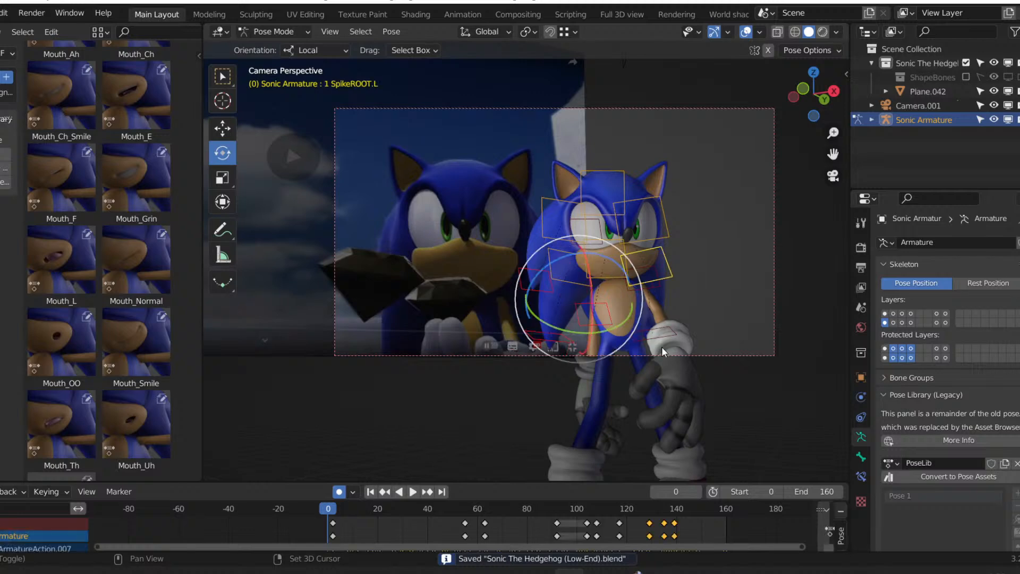
pyautogui.keyDown('shift'); pyautogui.click(668, 276); pyautogui.keyUp('shift')
pyautogui.click(651, 288)
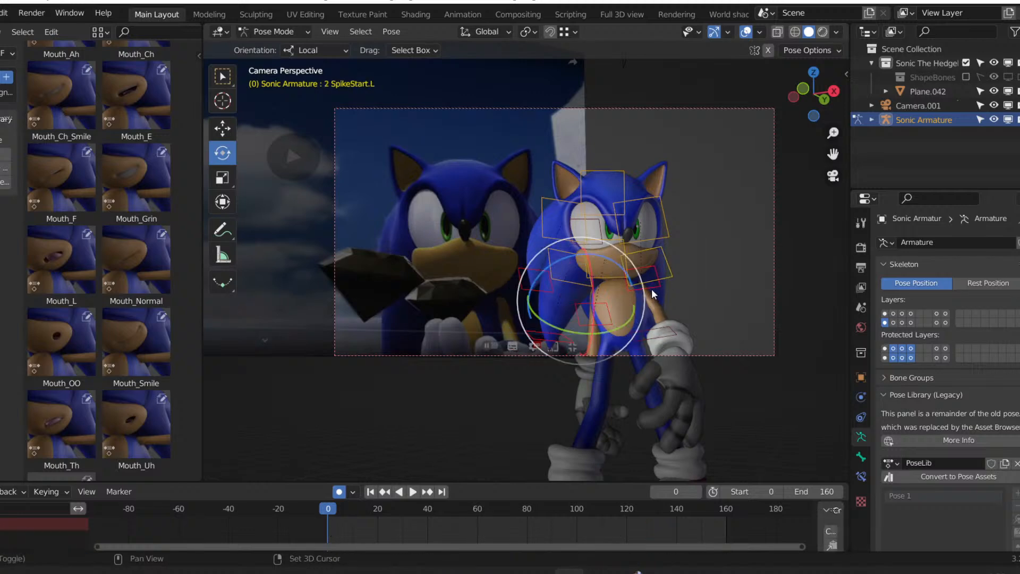
pyautogui.click(674, 332)
pyautogui.moveTo(672, 327); pyautogui.dragTo(602, 296, button='middle')
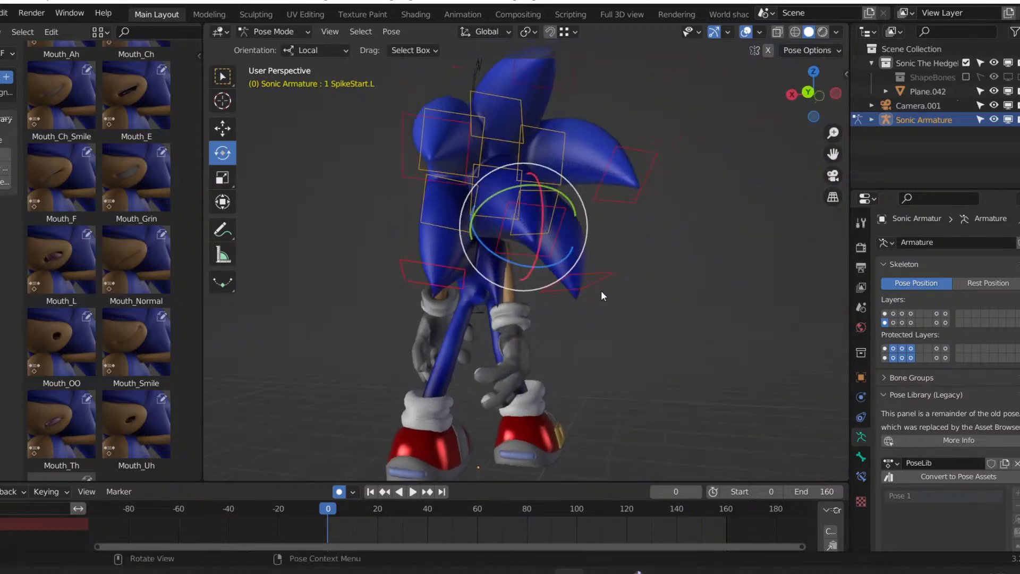
pyautogui.click(573, 73)
# Key the selected SpikeStart controls in their current positions at frame 0.
pyautogui.press('g')
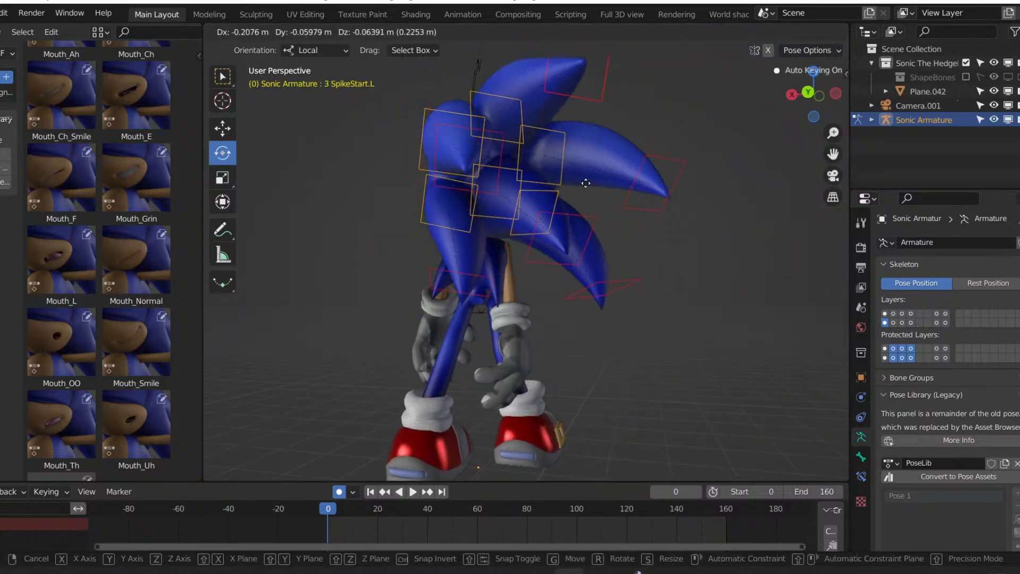
pyautogui.rightClick(594, 214)
pyautogui.press('KP_0')
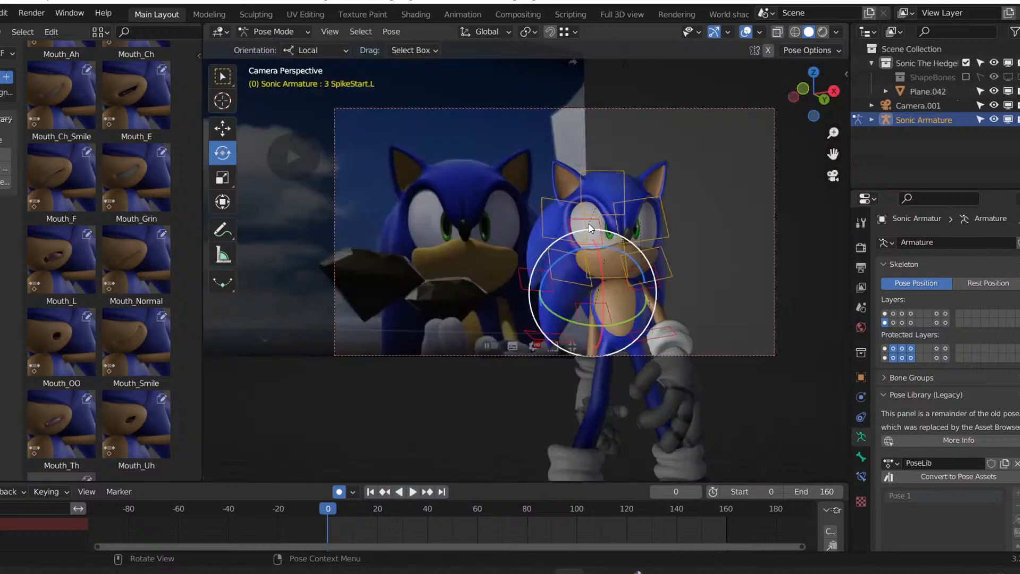
pyautogui.click(617, 225)
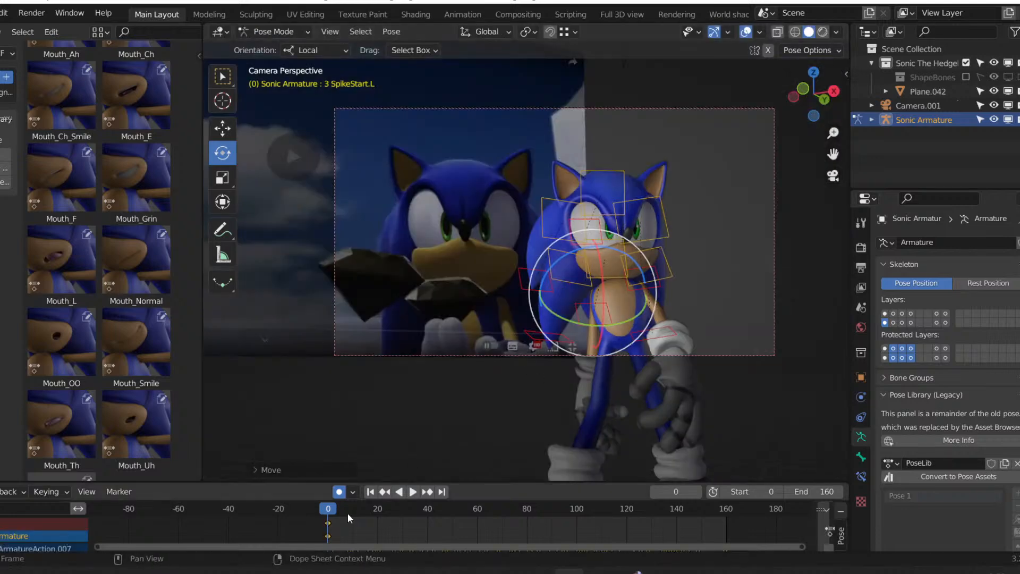
# Move to frame 43 and insert a keyframe for the SpikeStart controls.
pyautogui.press('space')
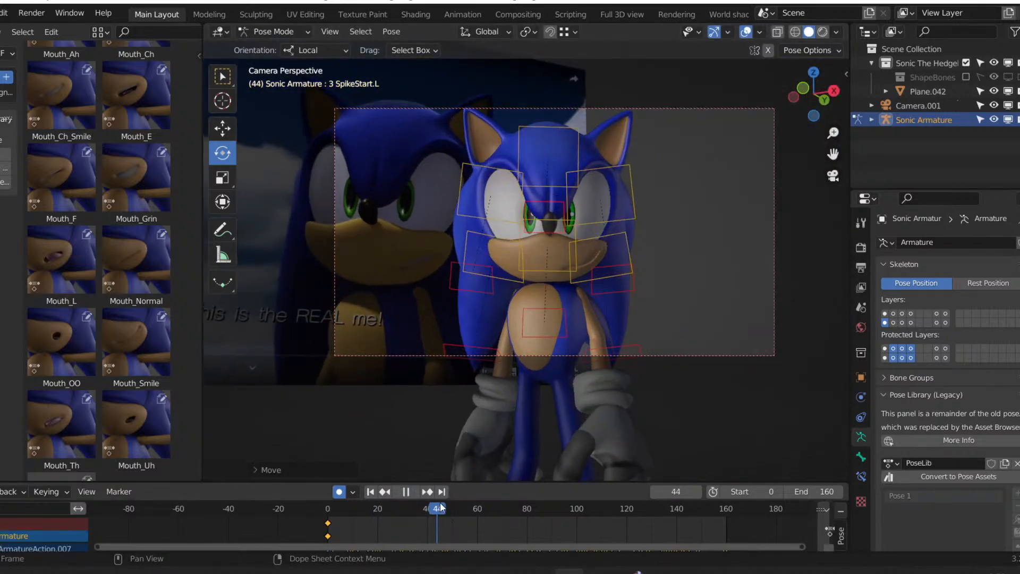
pyautogui.moveTo(448, 507); pyautogui.dragTo(436, 508)
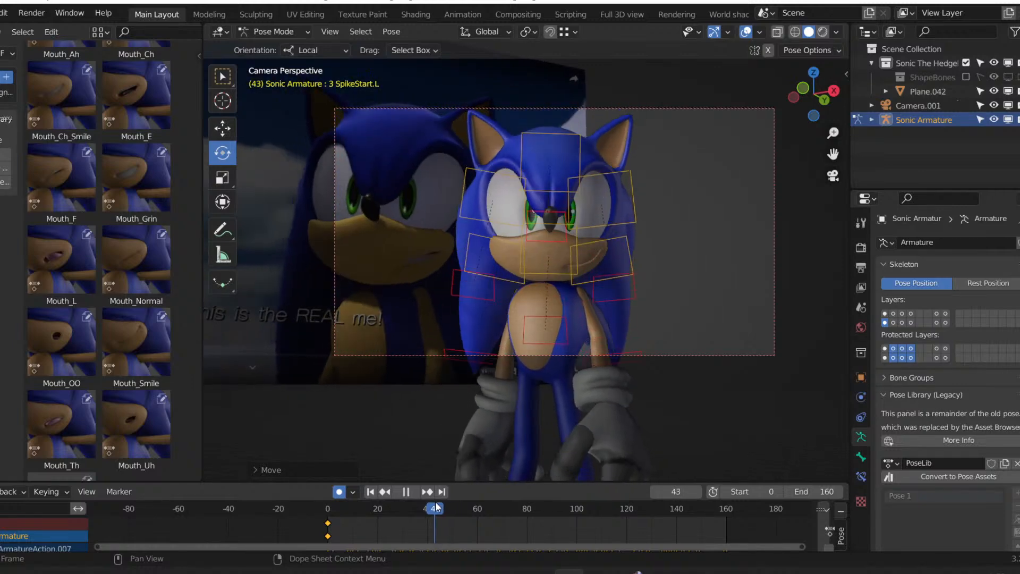
pyautogui.press('i')
# Move to frame 65 and key the SpikeStart controls' current rotation and location.
pyautogui.click(446, 510)
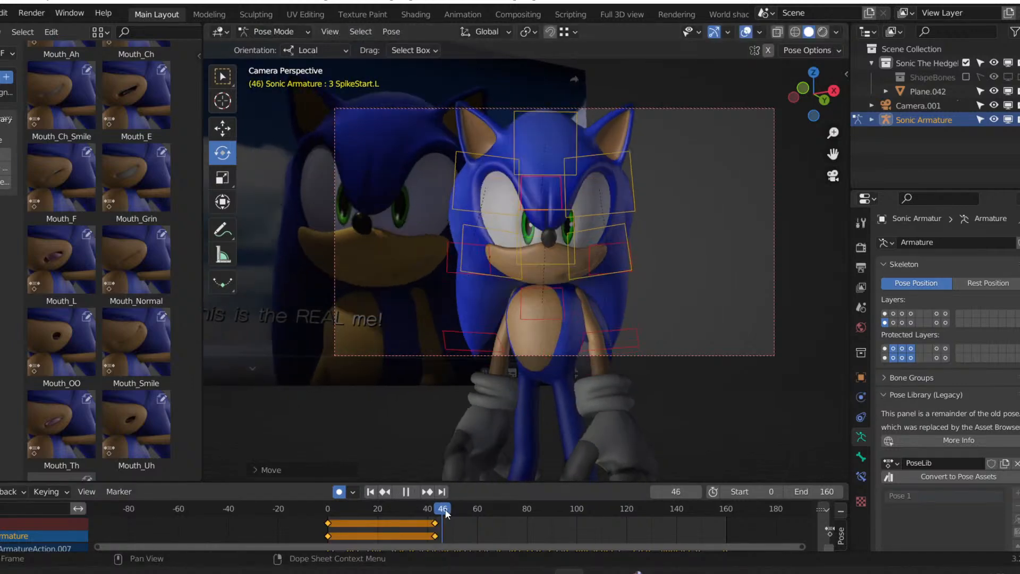
pyautogui.moveTo(446, 512); pyautogui.dragTo(489, 510)
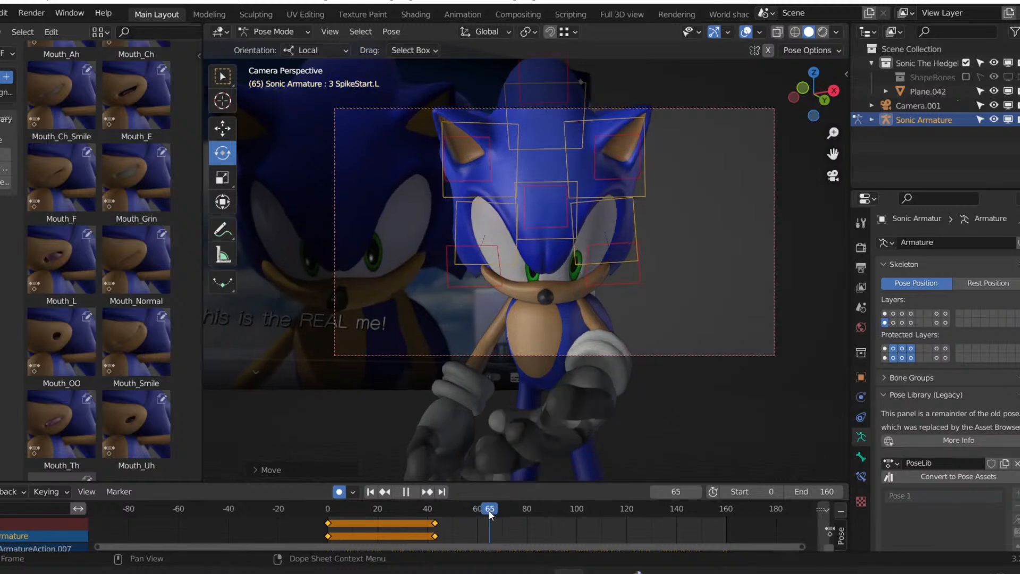
pyautogui.moveTo(485, 378); pyautogui.dragTo(599, 379, button='middle')
pyautogui.press('r')
pyautogui.click(598, 379)
pyautogui.press('g')
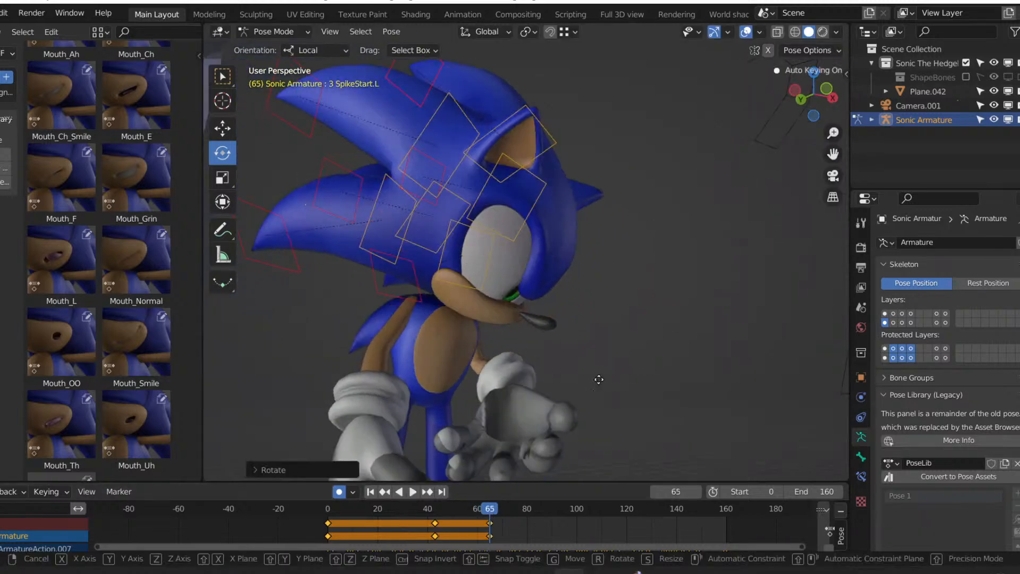
pyautogui.click(599, 378)
pyautogui.press('KP_0')
# Move to frame 87, shift the SpikeStart controls sideways and slightly down to bend the quill tips, and preview the motion.
pyautogui.moveTo(495, 512); pyautogui.dragTo(545, 514)
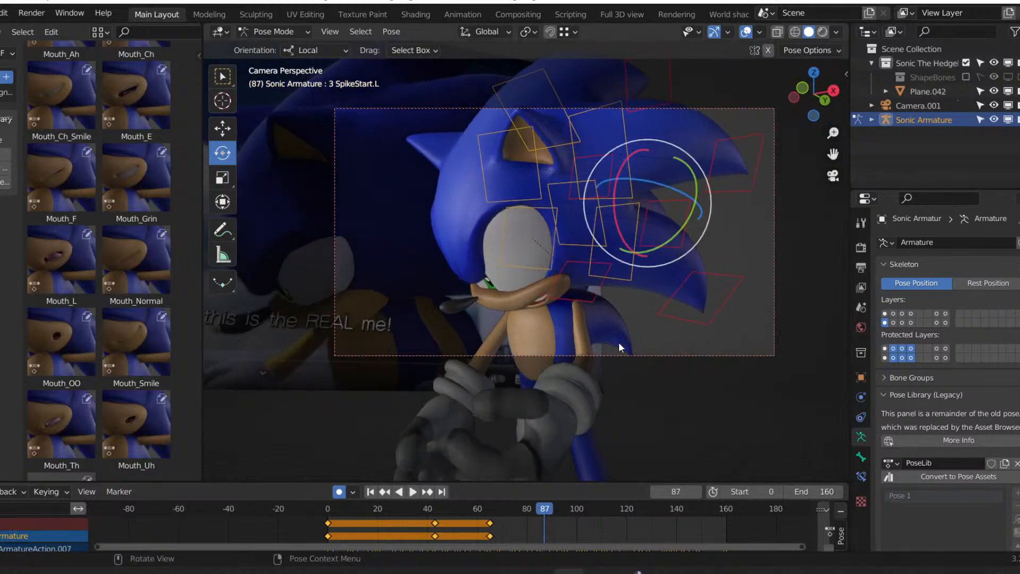
pyautogui.moveTo(619, 342)
pyautogui.mouseDown(button='middle')
pyautogui.moveTo(690, 400)
pyautogui.moveTo(631, 330)
pyautogui.mouseUp(button='middle')
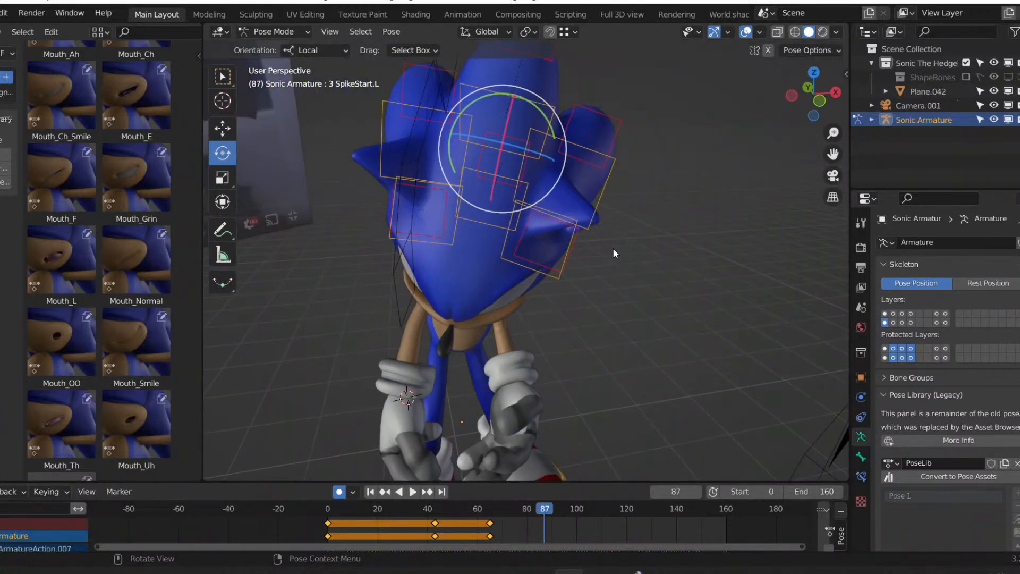
pyautogui.press('g')
pyautogui.click(636, 267)
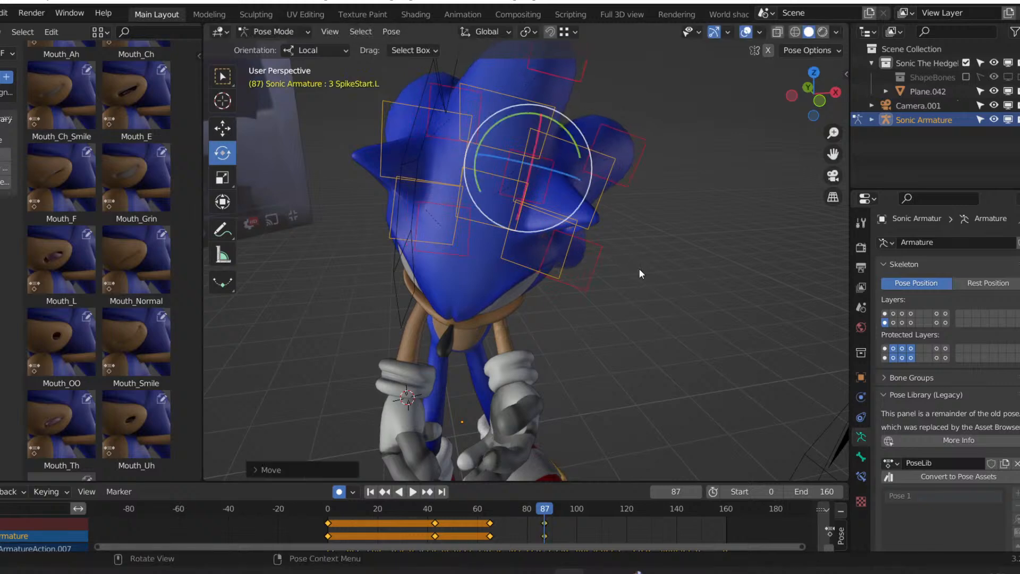
pyautogui.press('KP_0')
pyautogui.press('space')
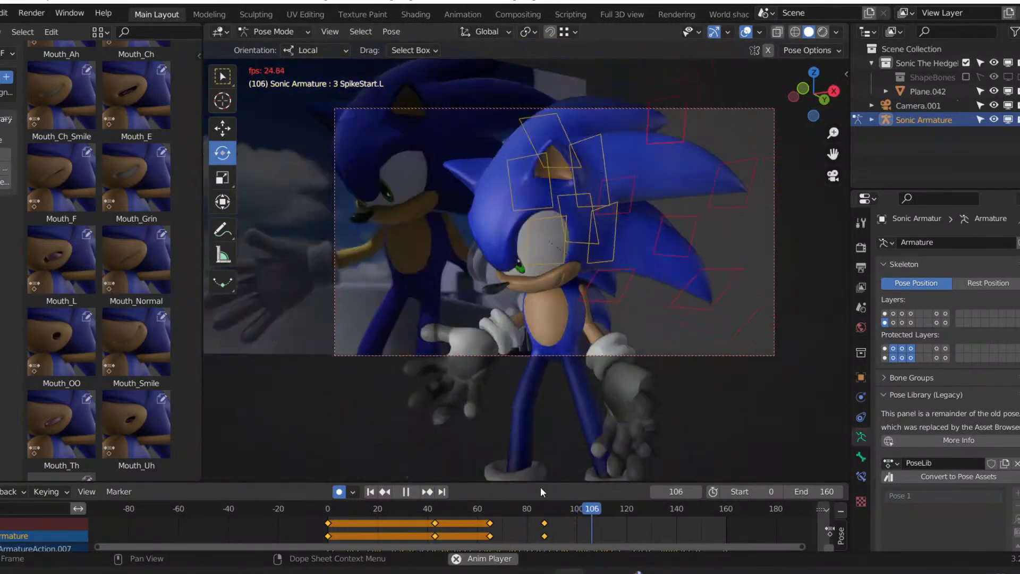
# At frame 104, shift the selected SpikeStart controls about 0.04 m to drag the quill tips outward behind the head.
pyautogui.press('space')
pyautogui.click(554, 508)
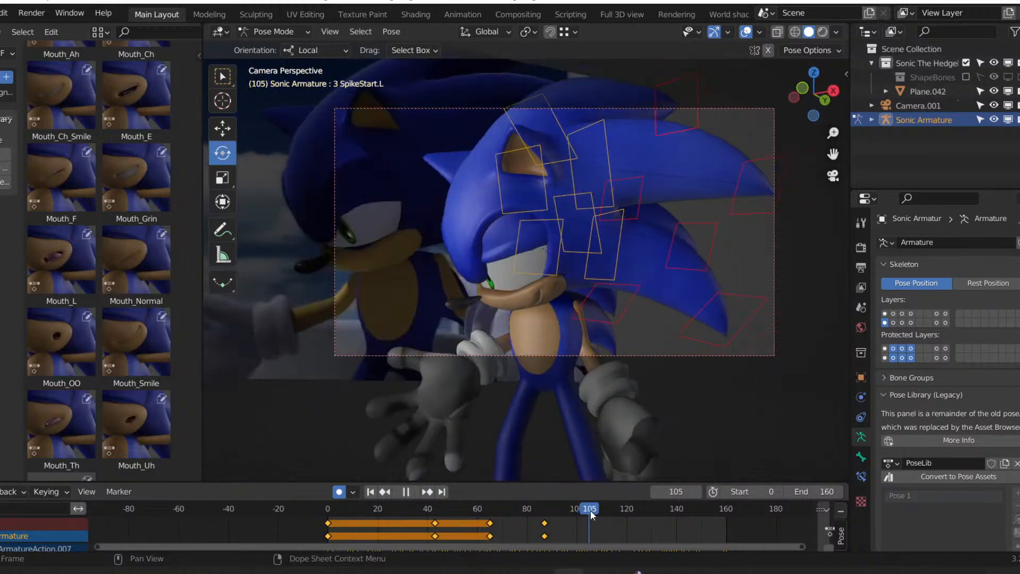
pyautogui.press('space')
pyautogui.press('r')
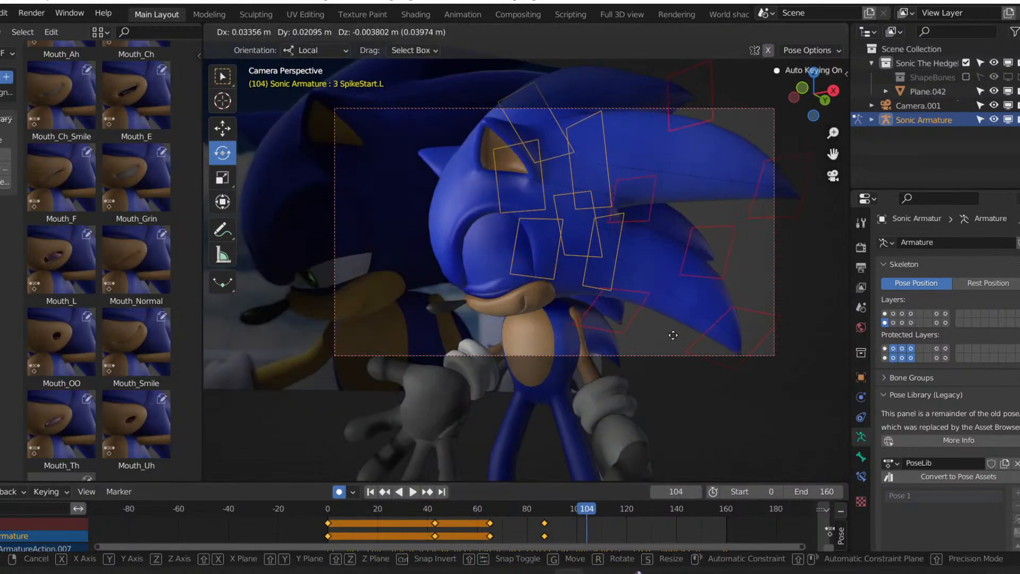
pyautogui.click(672, 337)
# At frame 110, move the SpikeStart controls about 0.32 m sideways along X so the quill tips trail the head turn.
pyautogui.moveTo(583, 511); pyautogui.dragTo(601, 507)
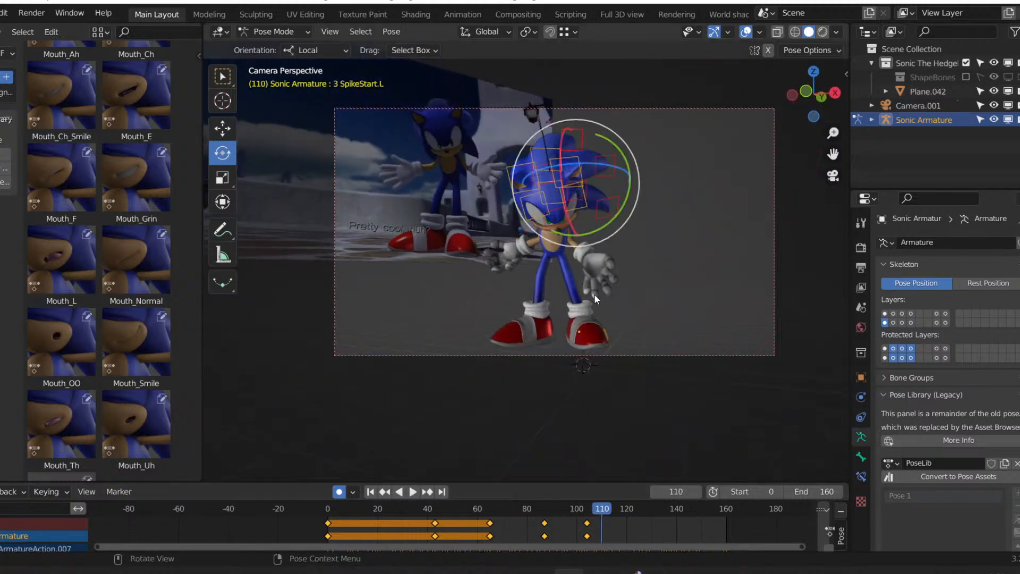
pyautogui.moveTo(595, 295); pyautogui.dragTo(633, 381, button='middle')
pyautogui.press('g')
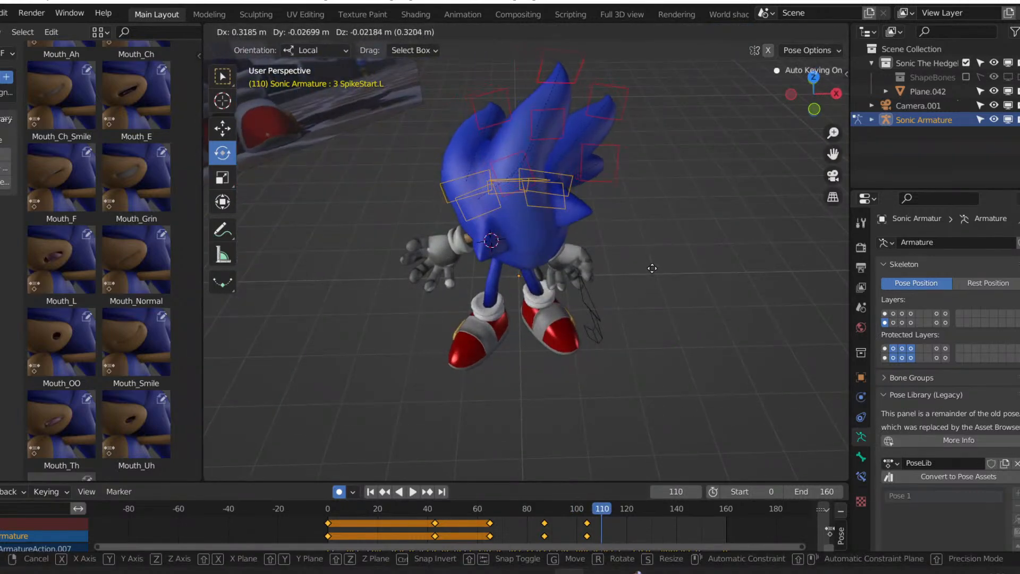
pyautogui.click(655, 269)
pyautogui.press('KP_0')
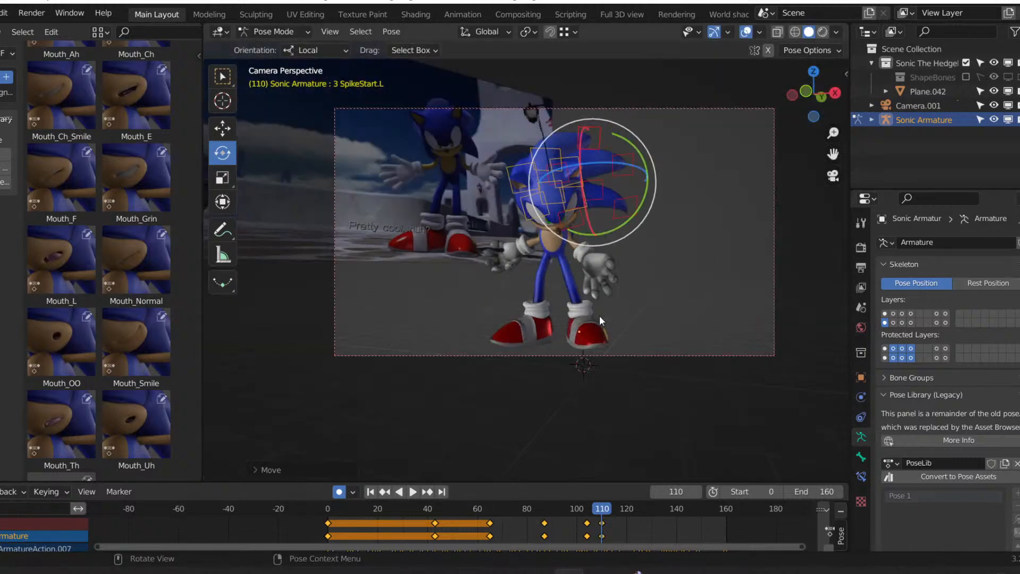
# At frame 116, swing the SpikeStart controls across toward the reference footage so the quills overshoot the head turn.
pyautogui.press('space')
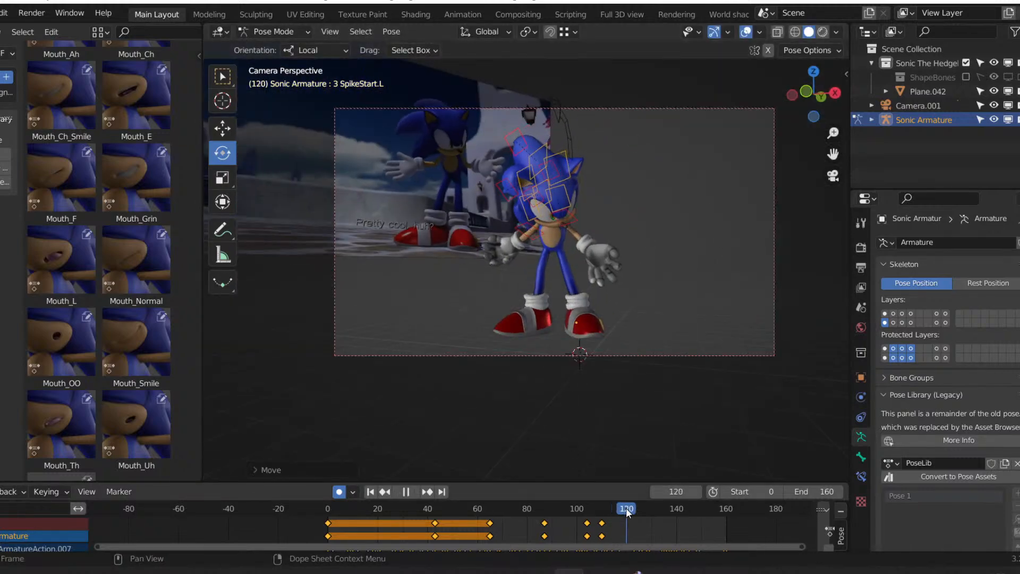
pyautogui.moveTo(625, 509); pyautogui.dragTo(617, 511)
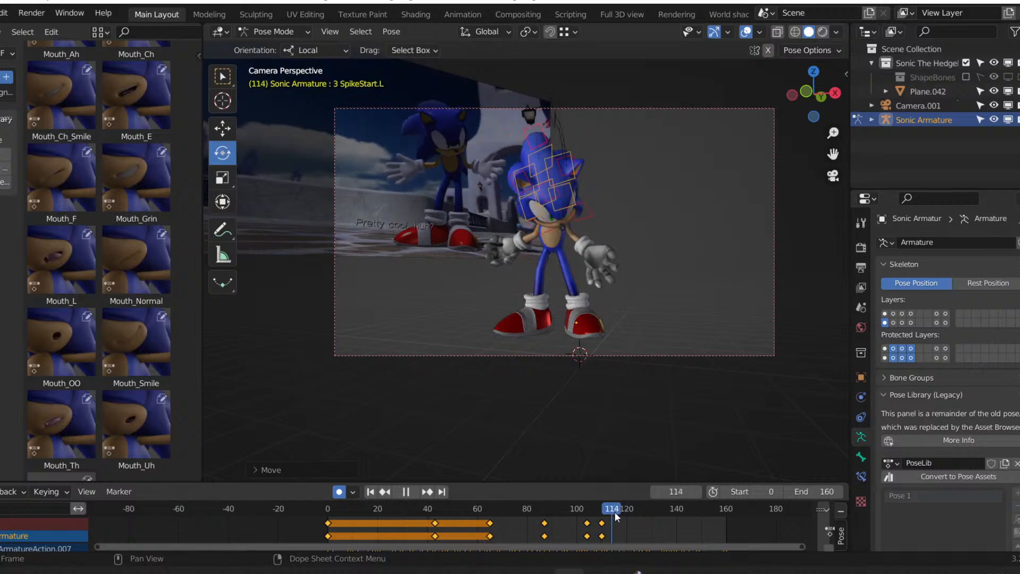
pyautogui.press('space')
pyautogui.press('g')
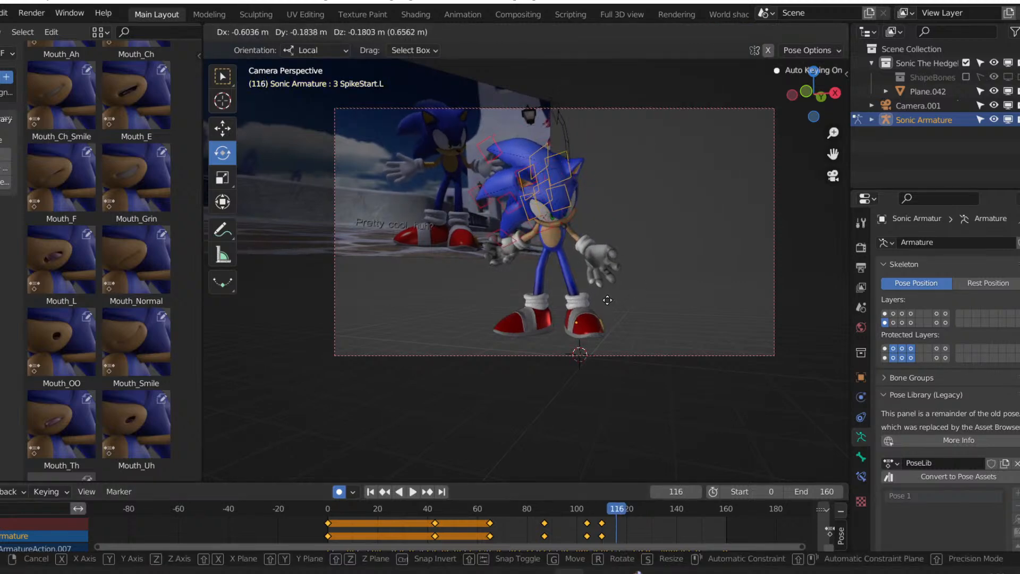
pyautogui.click(604, 308)
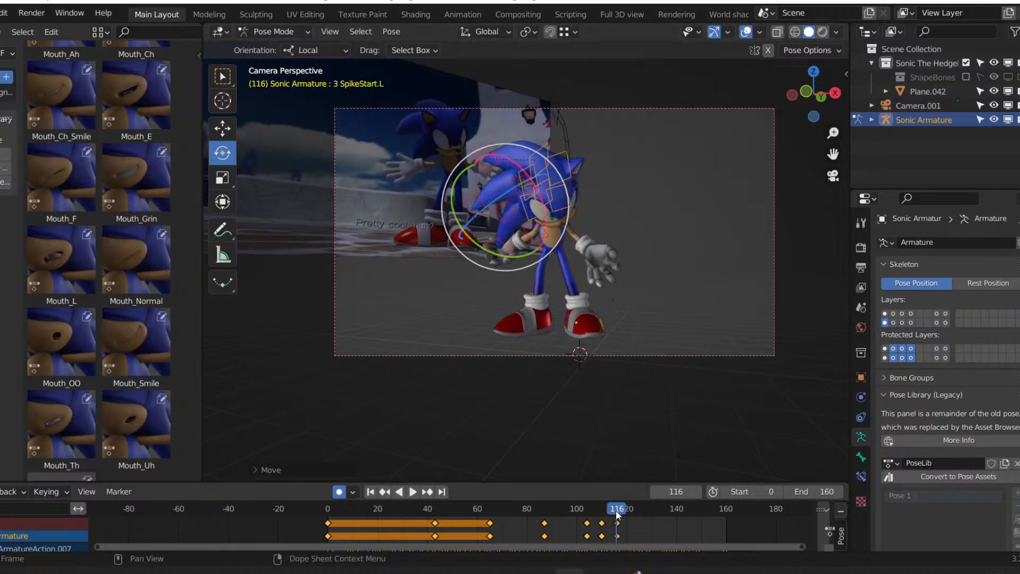
pyautogui.press('g')
pyautogui.click(604, 399)
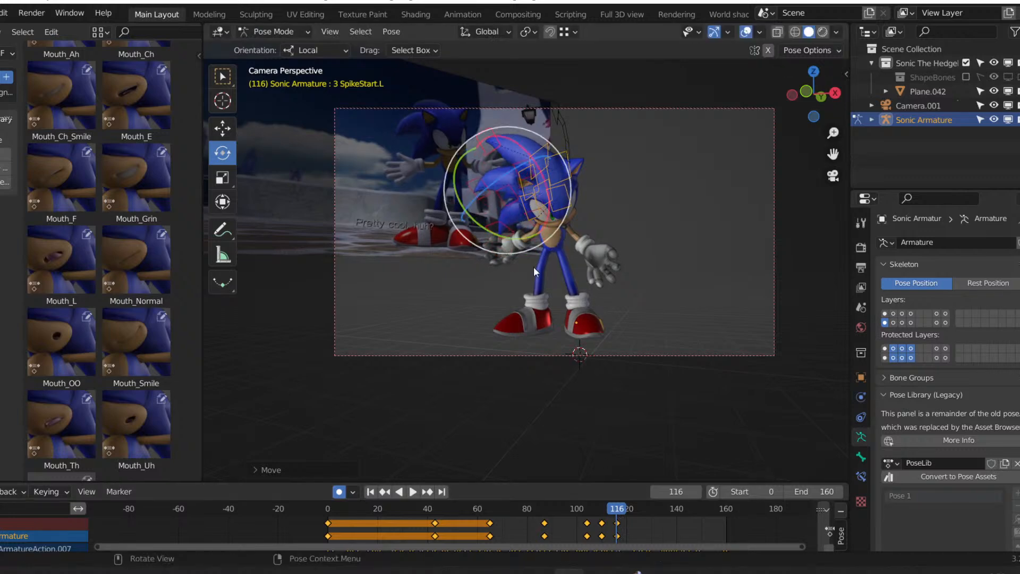
# Refine the frame 116 pose by pulling the SpikeStart controls further back and down behind the head.
pyautogui.moveTo(534, 266); pyautogui.dragTo(578, 270, button='middle')
pyautogui.press('g')
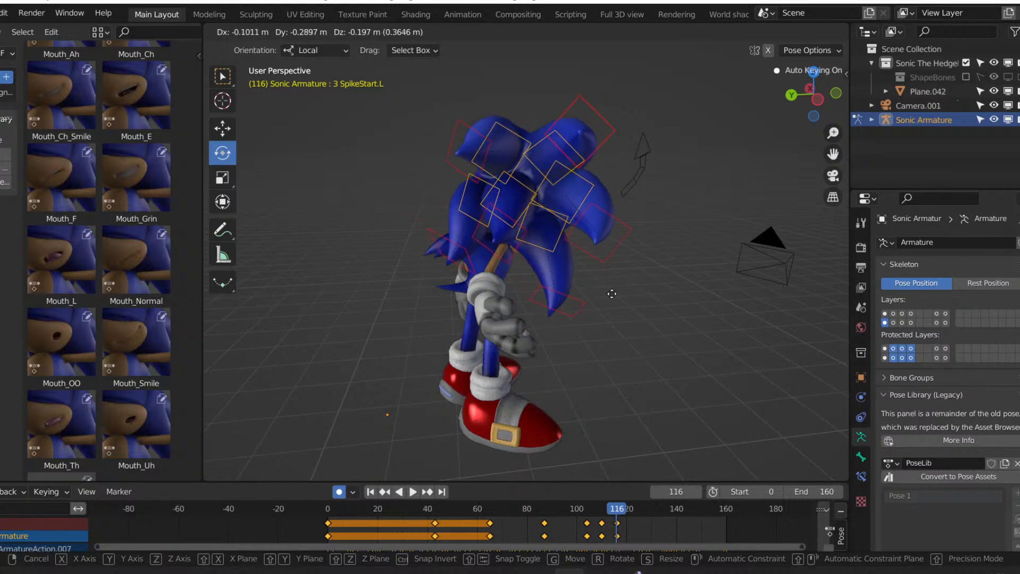
pyautogui.click(624, 301)
pyautogui.press('KP_0')
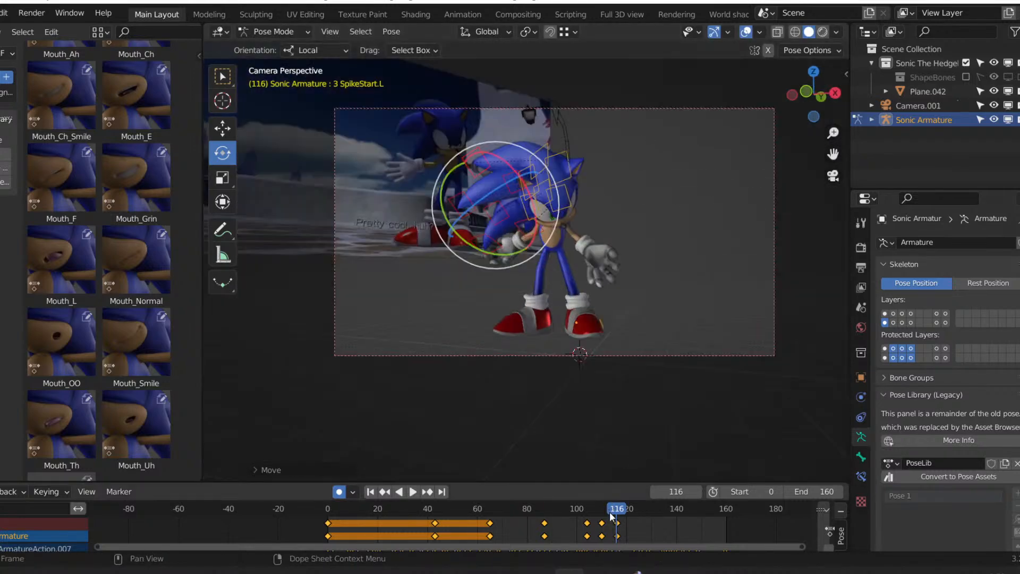
pyautogui.moveTo(610, 513); pyautogui.dragTo(574, 513)
# Clear the SpikeStart controls' location at frame 129 to settle the quills, and preview the motion.
pyautogui.press('space')
pyautogui.press('space')
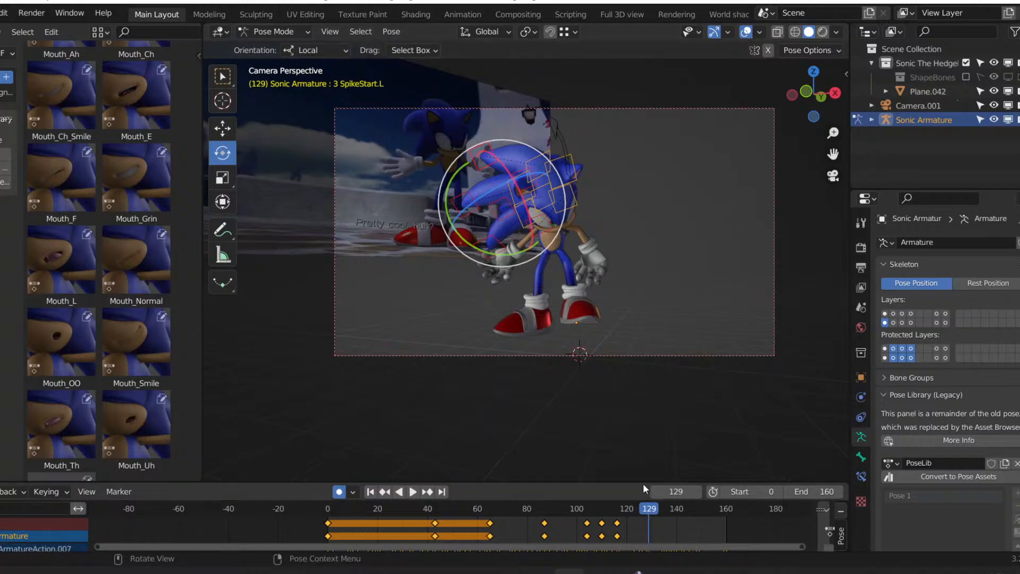
pyautogui.hotkey('alt', 'g')
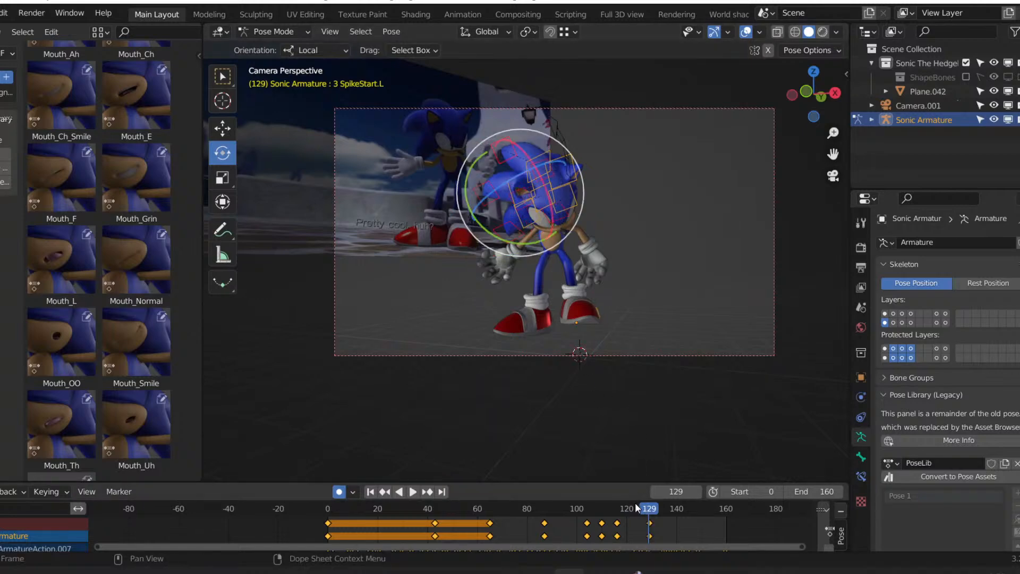
pyautogui.moveTo(636, 505); pyautogui.dragTo(575, 510)
pyautogui.press('space')
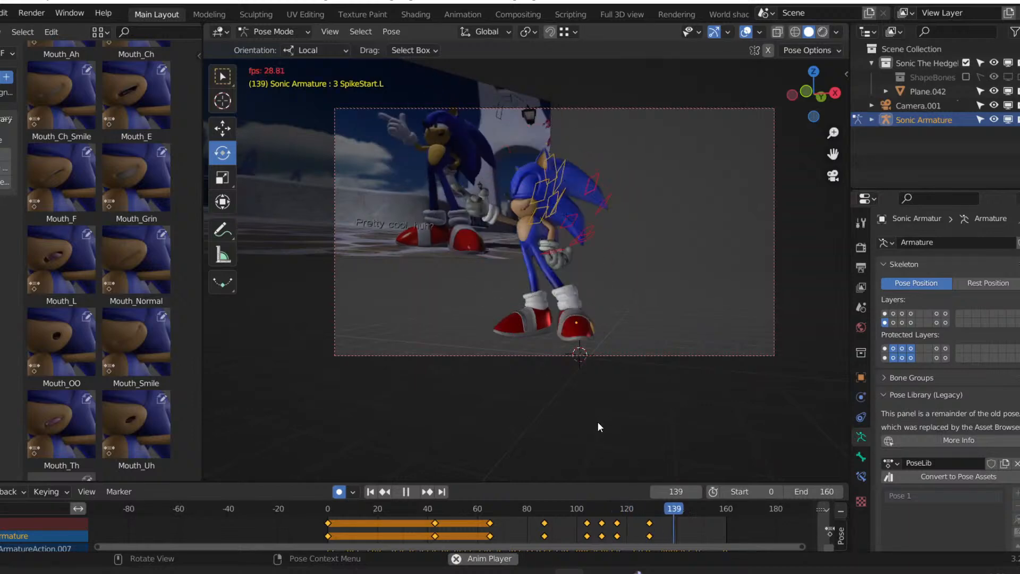
# At frame 134, raise the SpikeStart controls and shift them toward the reference footage to lift the quill tips during the spin.
pyautogui.press('space')
pyautogui.moveTo(656, 513)
pyautogui.mouseDown()
pyautogui.moveTo(644, 512)
pyautogui.moveTo(660, 515)
pyautogui.mouseUp()
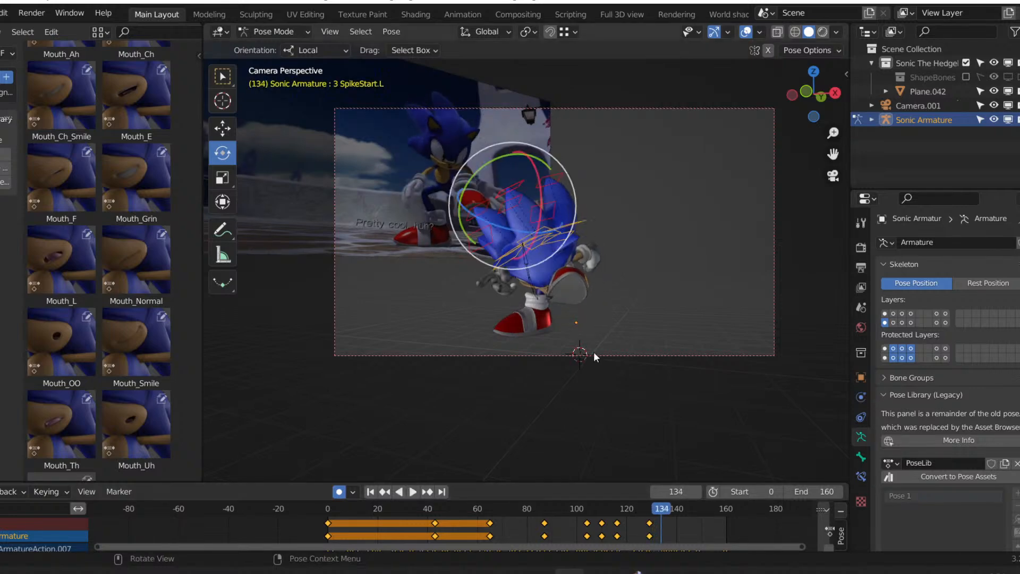
pyautogui.press('g')
pyautogui.click(583, 334)
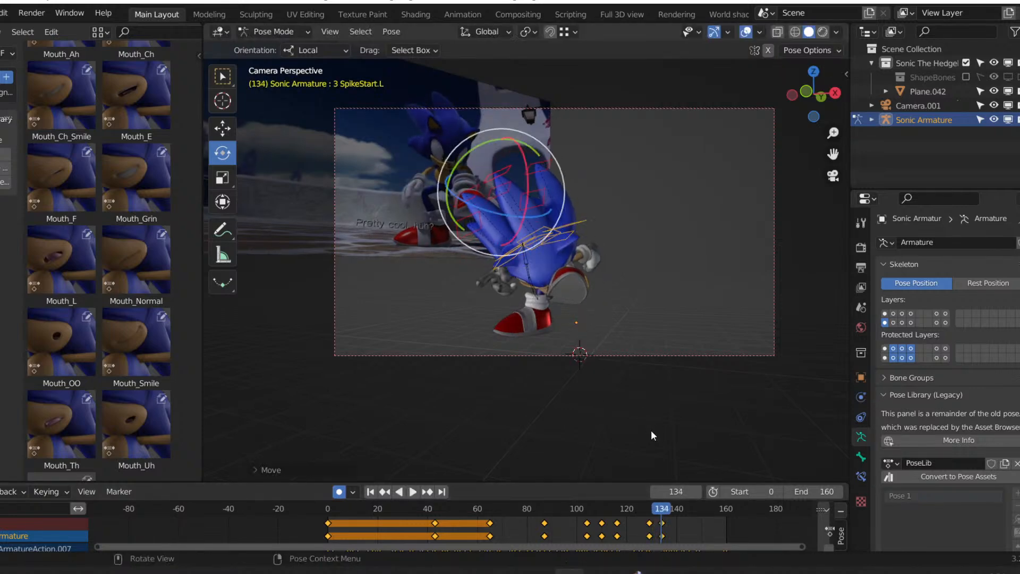
# At frame 141, move the SpikeStart controls down and in toward the body to drop the quill tips.
pyautogui.press('space')
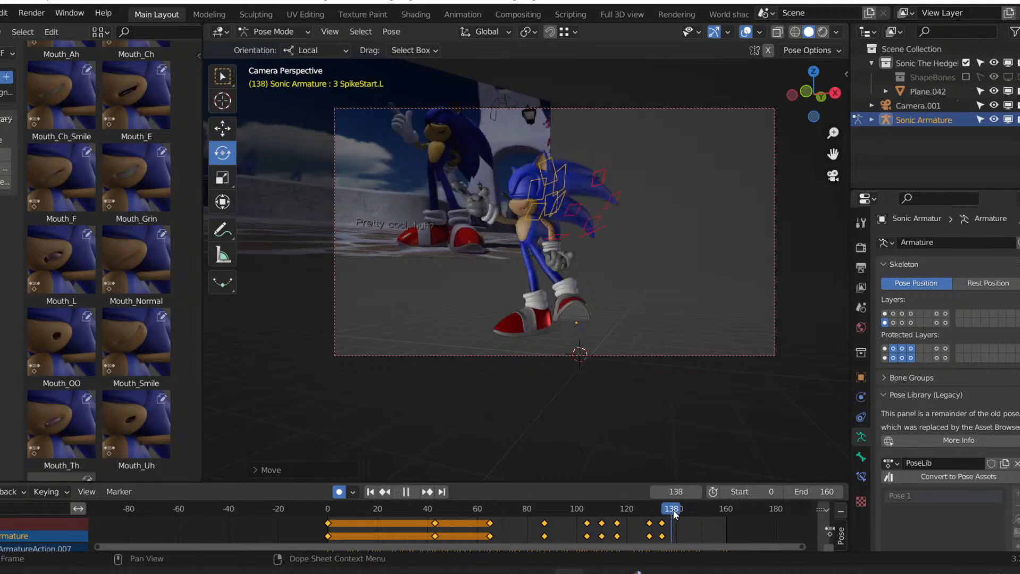
pyautogui.press('space')
pyautogui.press('g')
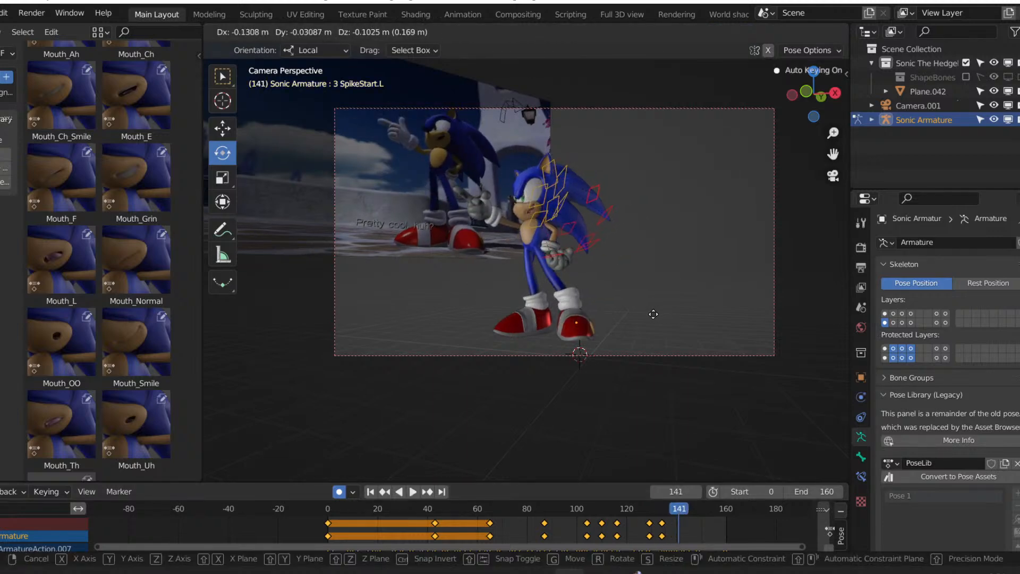
pyautogui.click(647, 314)
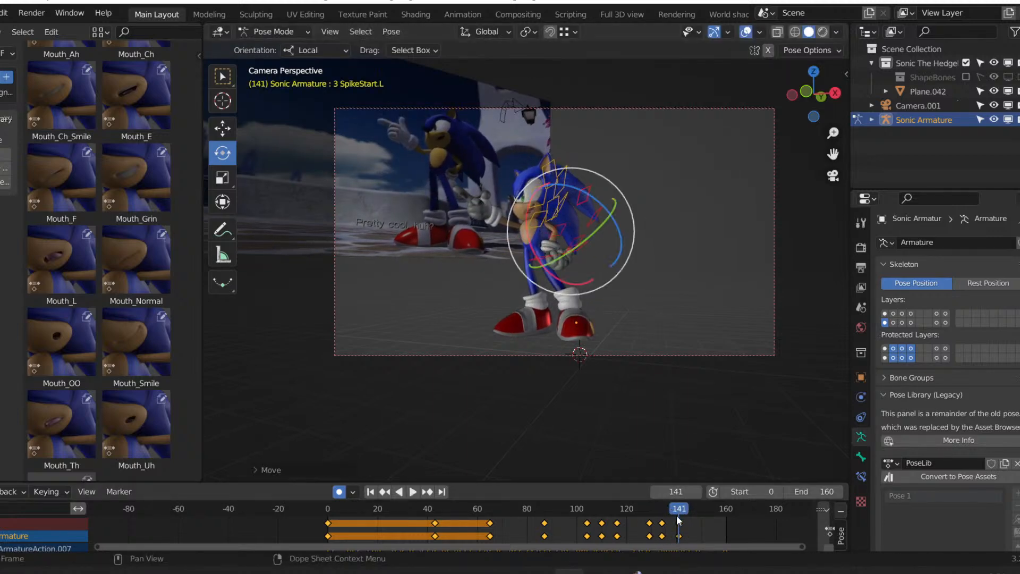
# At frame 145, raise the SpikeStart controls and move them away from the body so the quill tips rebound.
pyautogui.press('space')
pyautogui.press('space')
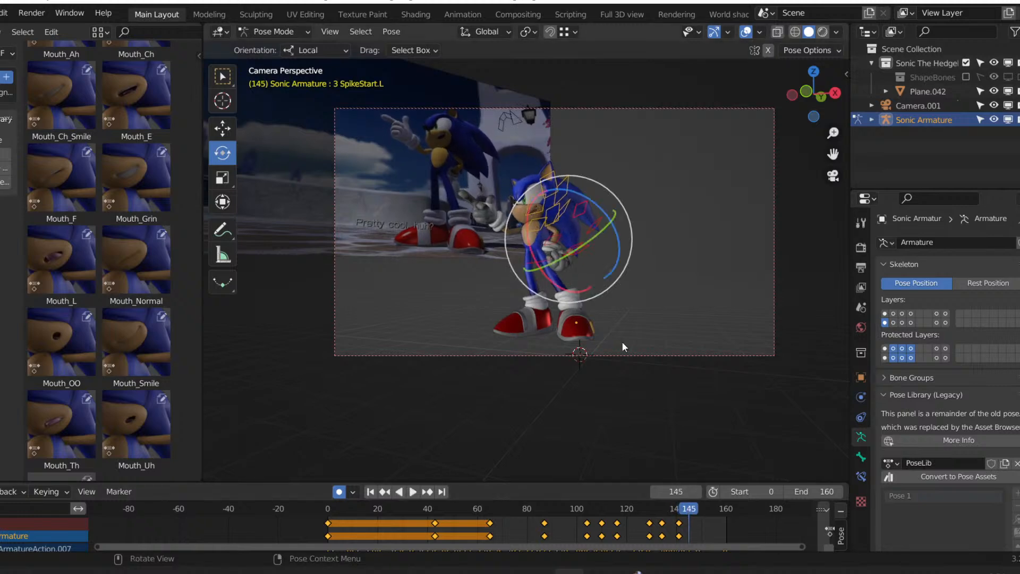
pyautogui.scroll(2, 622, 342)
pyautogui.press('g')
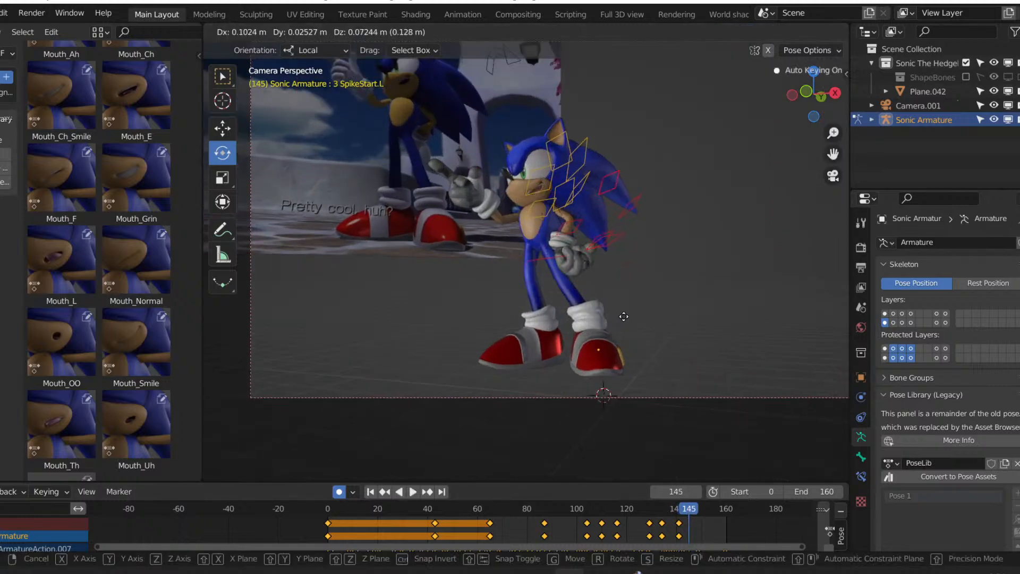
pyautogui.click(624, 316)
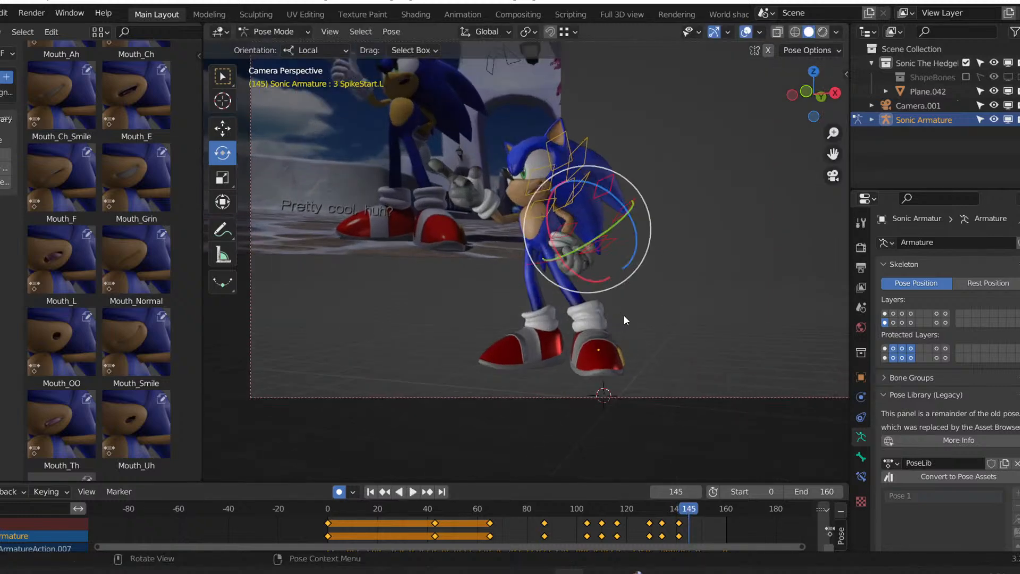
pyautogui.press('g')
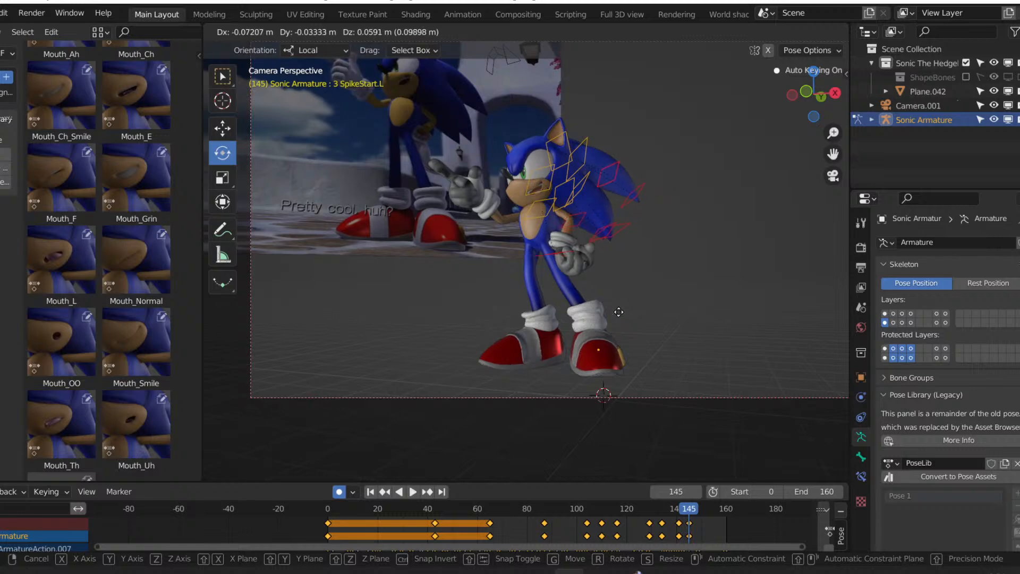
pyautogui.click(619, 312)
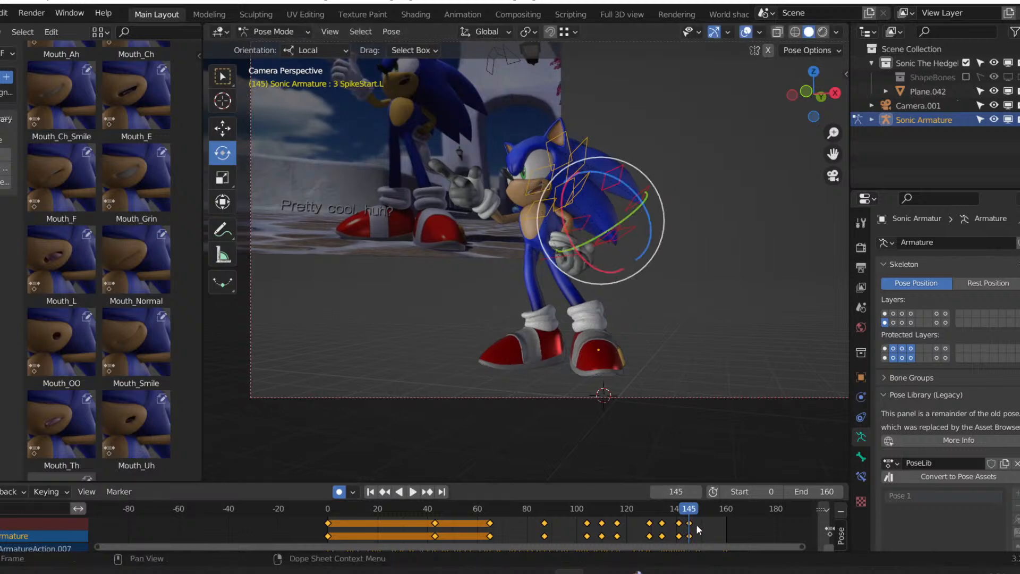
# At frame 152, lower the SpikeStart controls slightly and bring them closer to the body.
pyautogui.press('space')
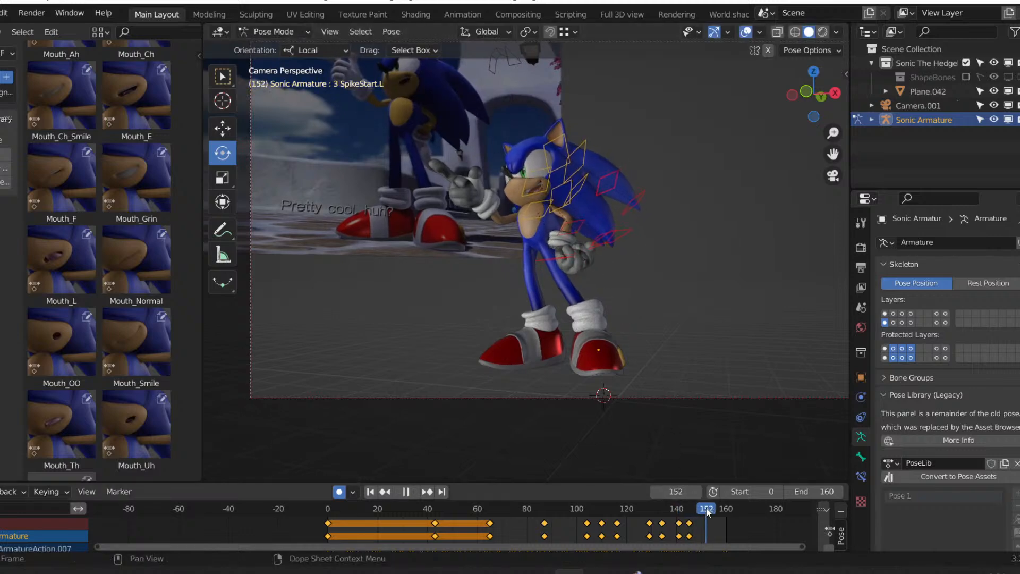
pyautogui.press('space')
pyautogui.press('g')
pyautogui.click(684, 314)
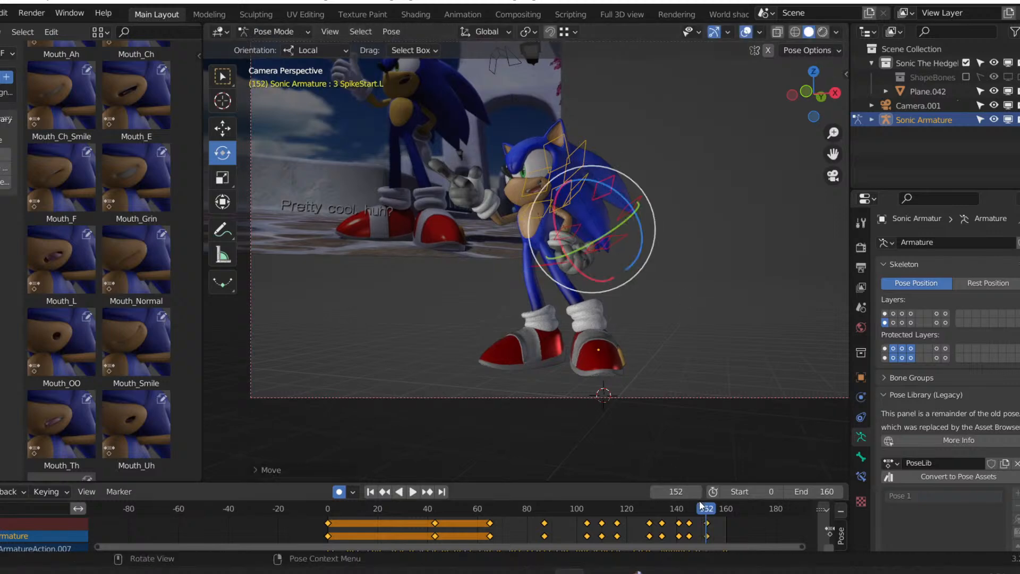
# Move to frame 160 and insert a keyframe for the SpikeStart controls.
pyautogui.press('space')
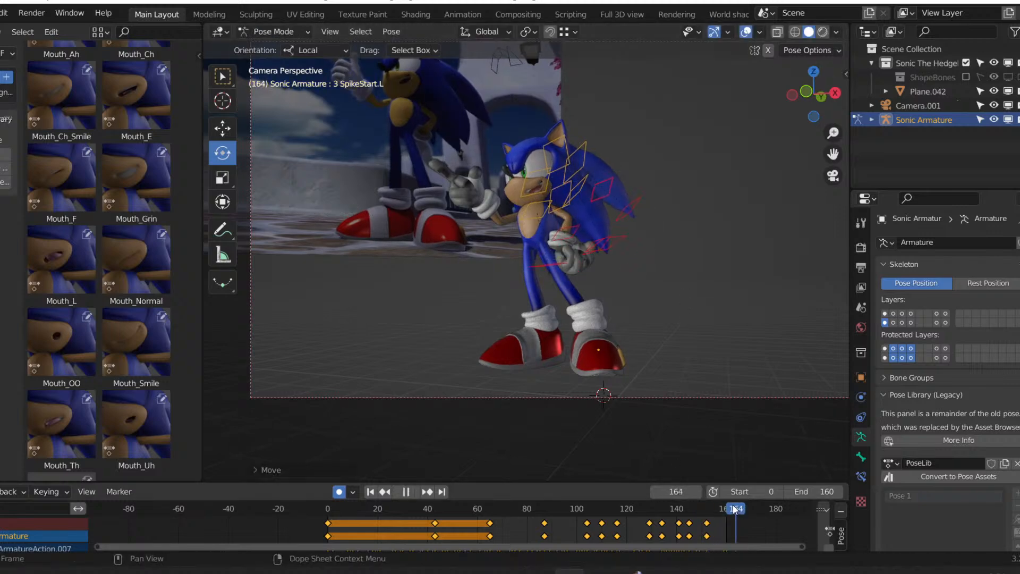
pyautogui.press('space')
pyautogui.press('i')
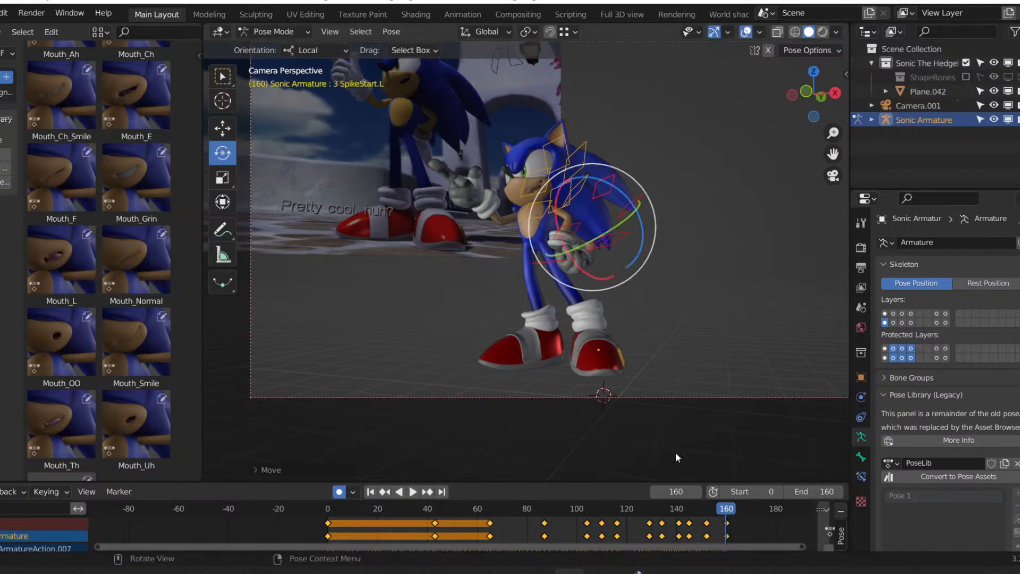
# Play back the full quill animation and save the blend file.
pyautogui.click(648, 511)
pyautogui.press('space')
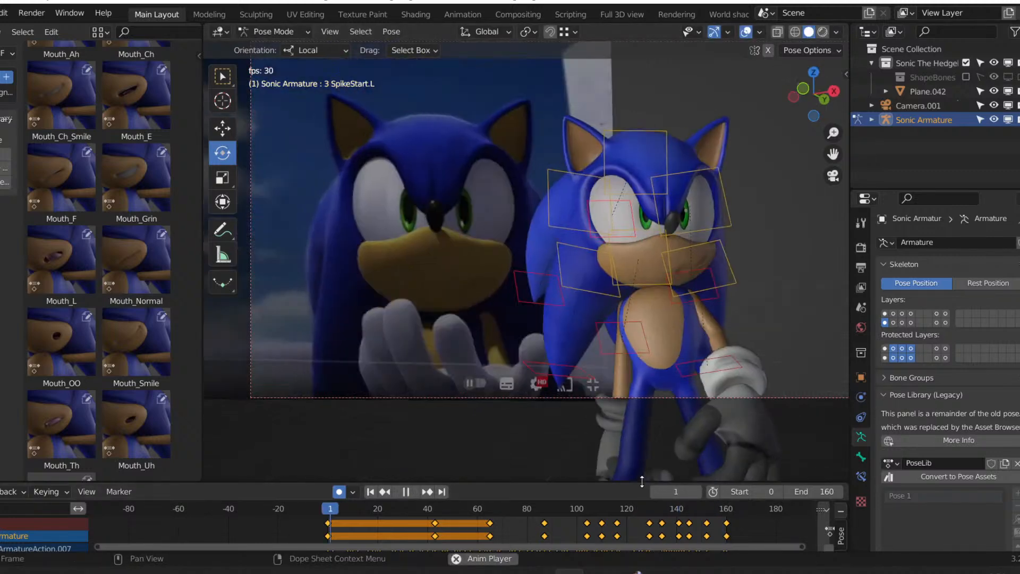
pyautogui.hotkey('ctrl', 's')
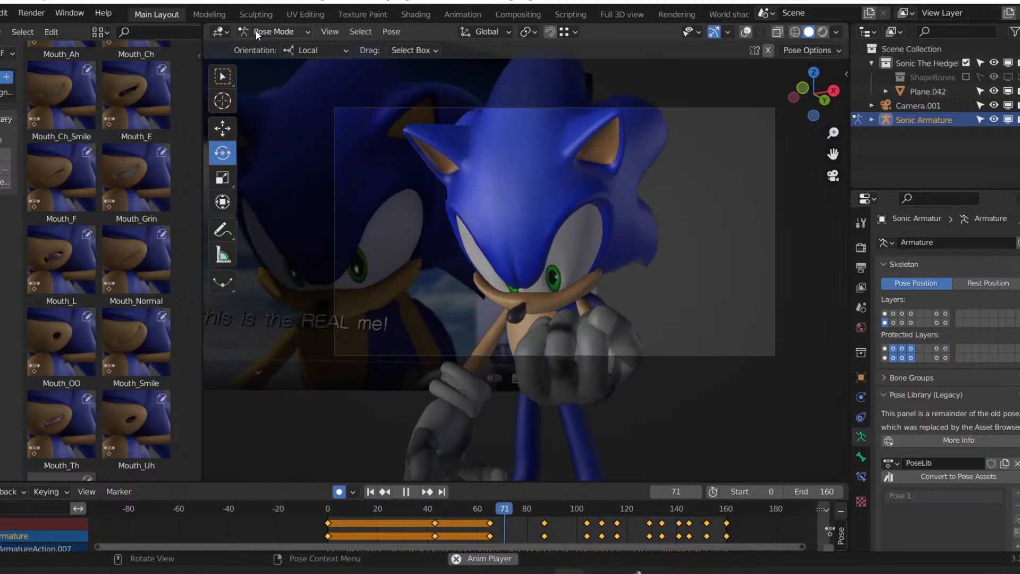
# Switch from Pose Mode to Object Mode, stop the playback, and return the timeline to frame 0.
pyautogui.click(256, 30)
pyautogui.click(279, 46)
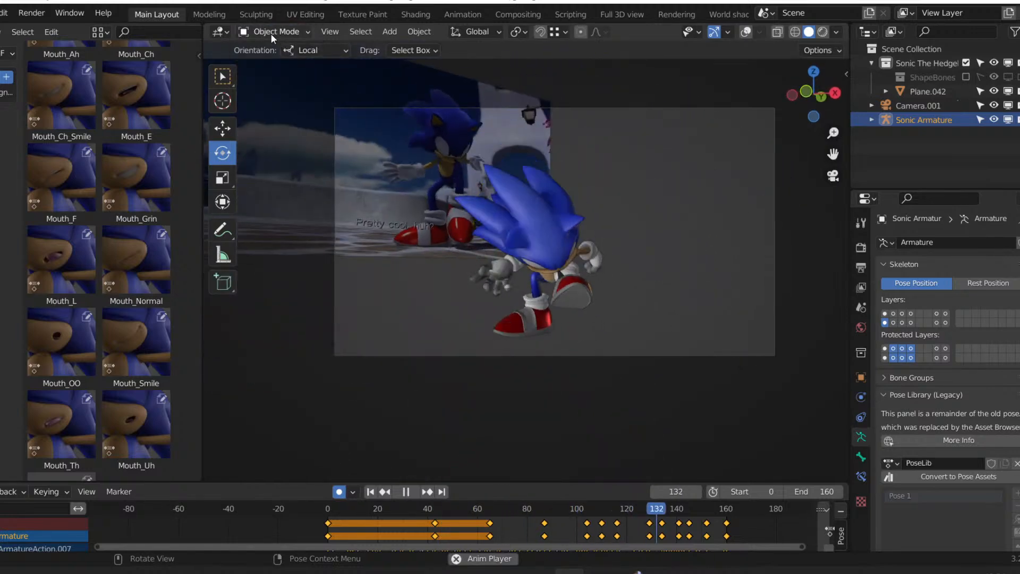
pyautogui.press('space')
pyautogui.click(371, 492)
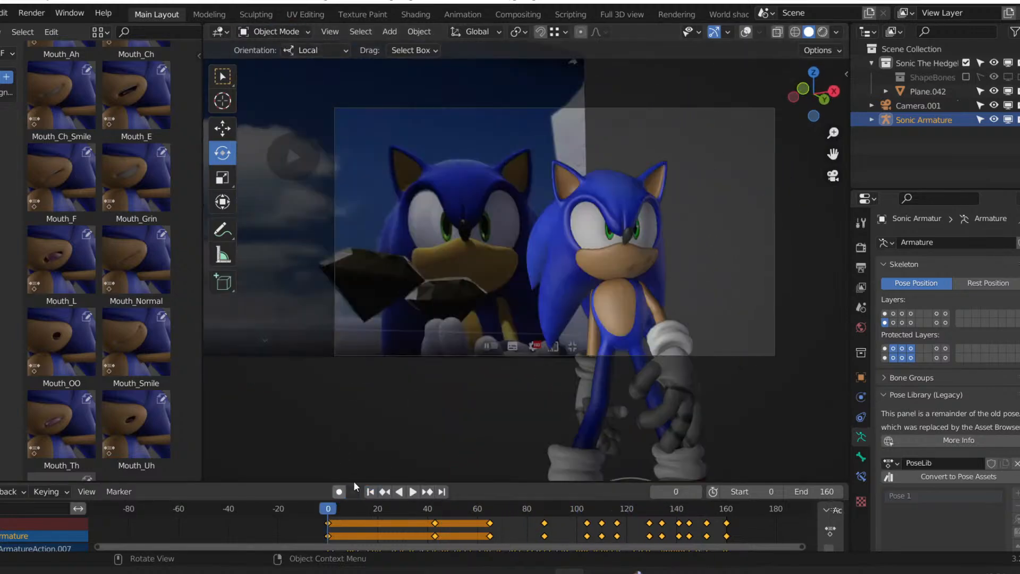
# Select Camera.001 and set its passepartout opacity to 1.000 to black out everything outside the frame.
pyautogui.click(890, 106)
pyautogui.scroll(-4, 948, 439)
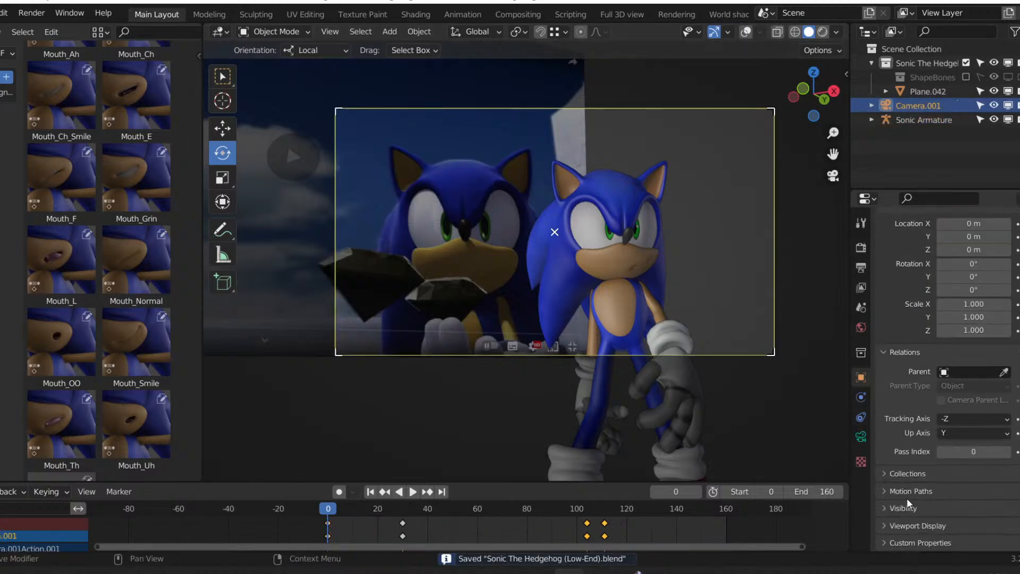
pyautogui.scroll(-3, 898, 522)
pyautogui.scroll(8, 932, 409)
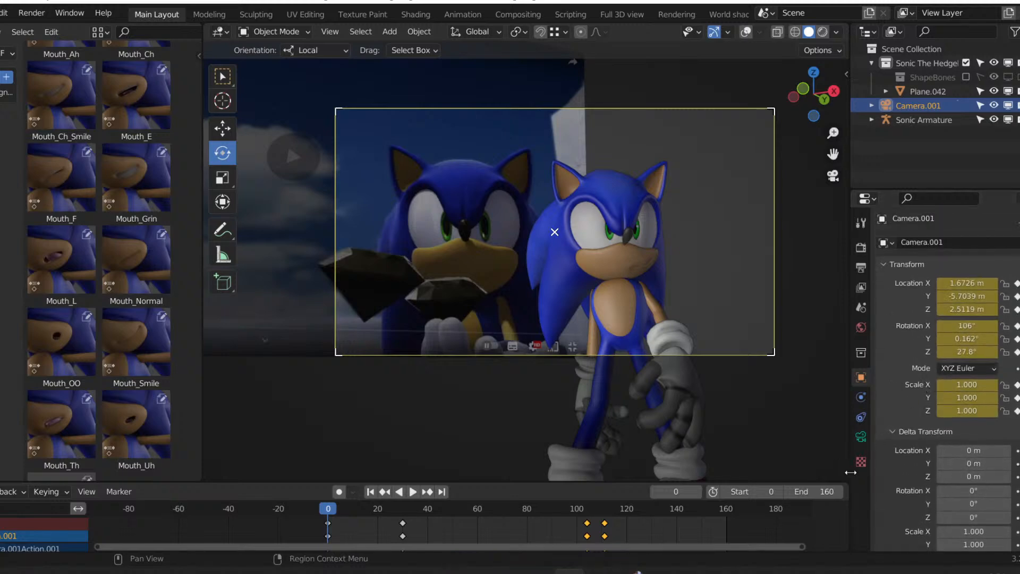
pyautogui.click(857, 438)
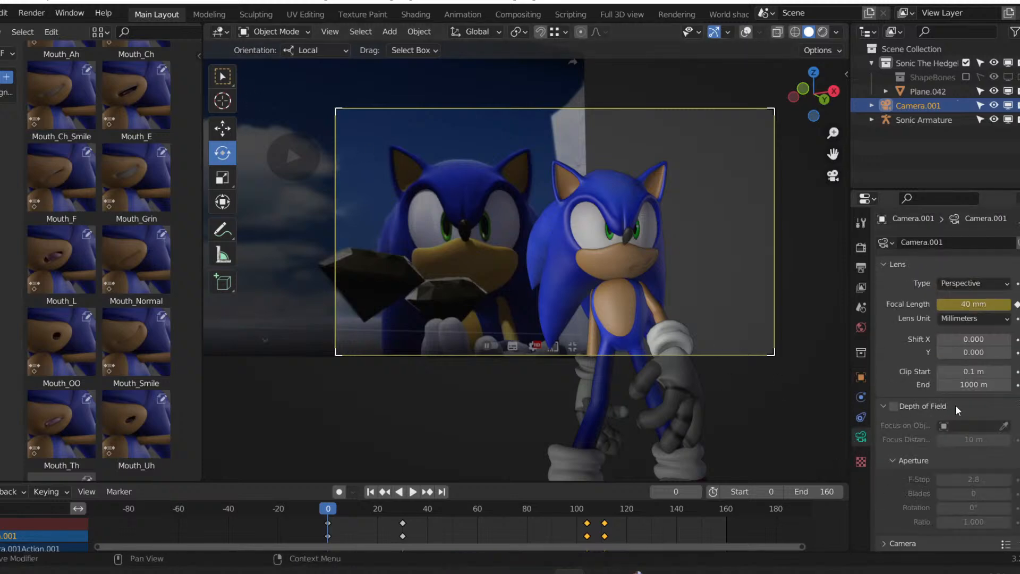
pyautogui.scroll(-5, 954, 406)
pyautogui.moveTo(982, 506); pyautogui.dragTo(1012, 506)
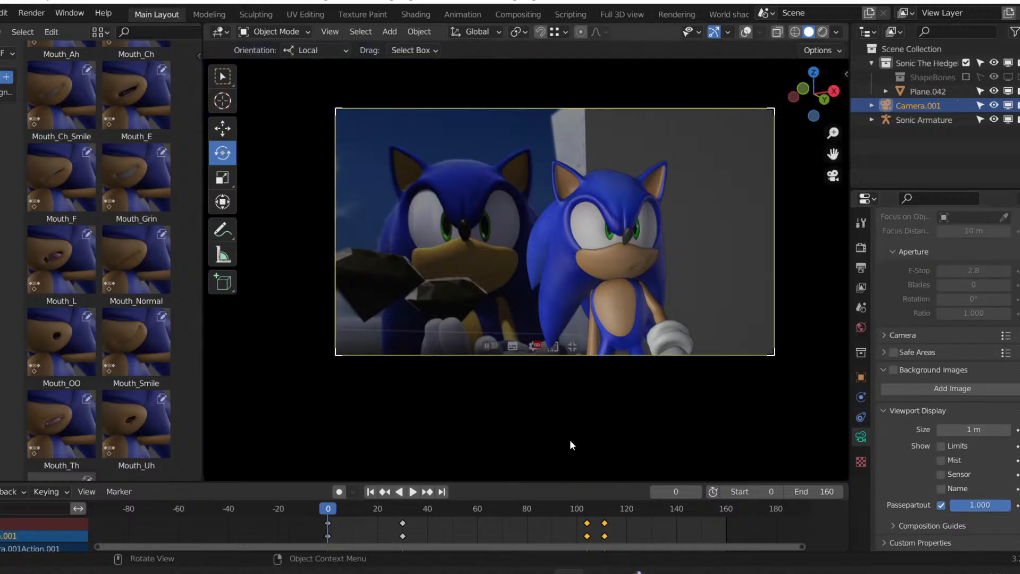
# Play the animation through the masked camera view, stop it, and save the blend file again.
pyautogui.click(415, 492)
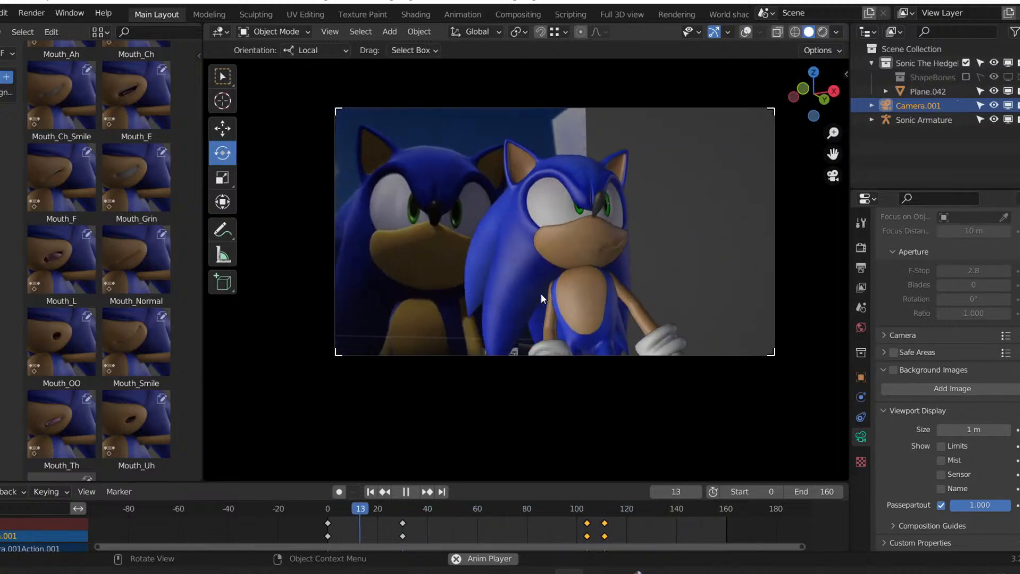
pyautogui.press('space')
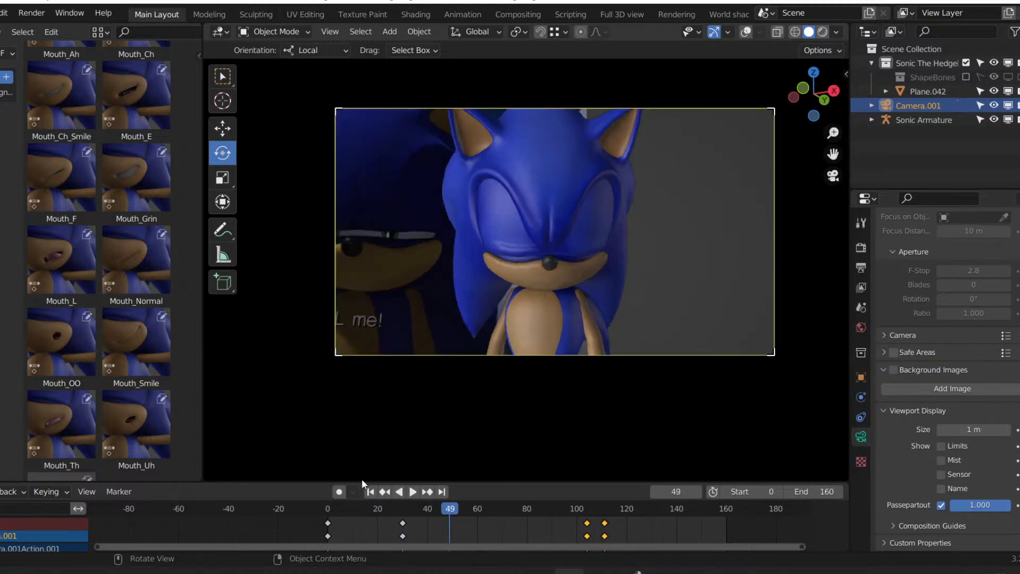
pyautogui.hotkey('ctrl', 's')
pyautogui.moveTo(641, 568)
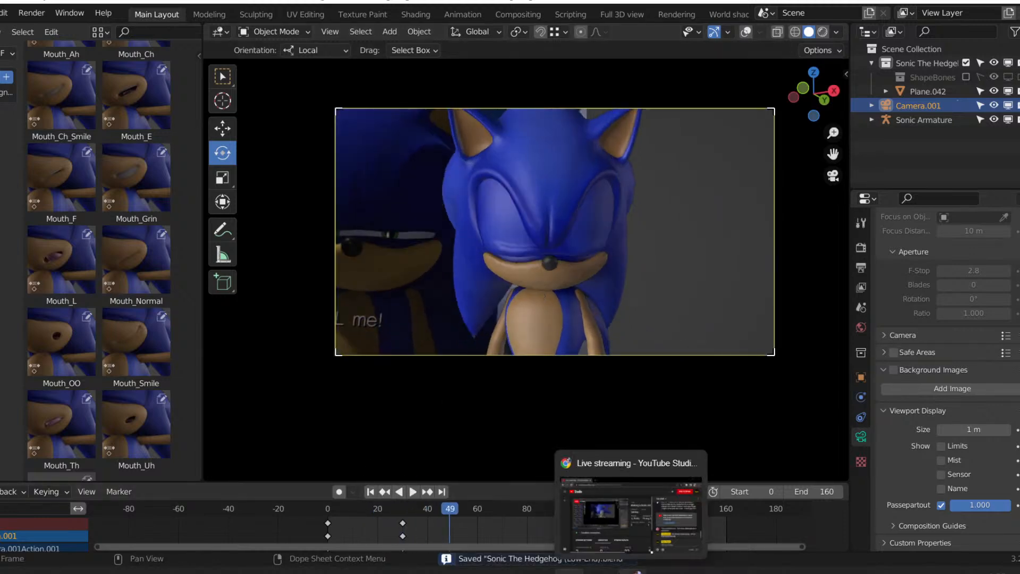